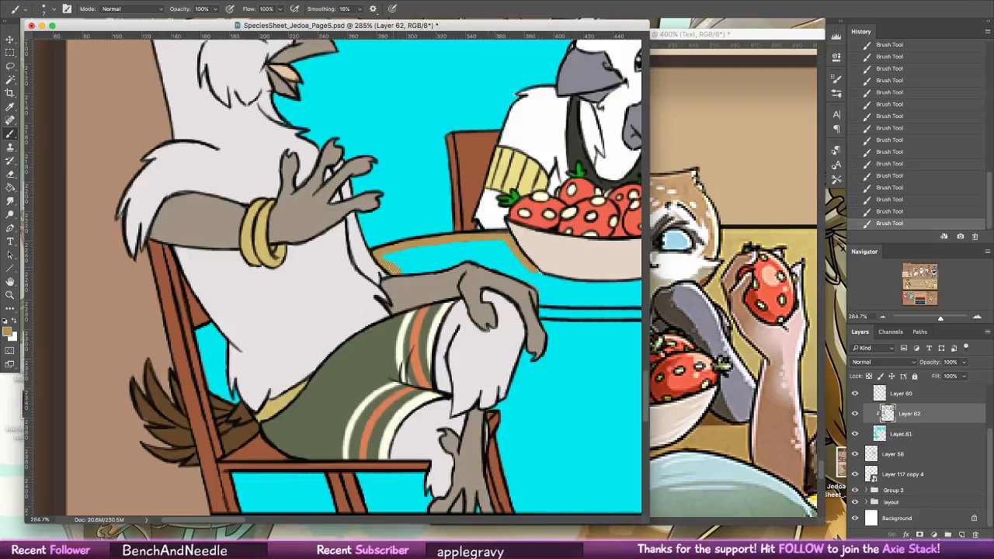
# - Paint the left and middle of the tabletop and its rim ochre brown on Layer 62, around the knee and fruit bowl
pyautogui.moveTo(393, 268); pyautogui.dragTo(457, 262)
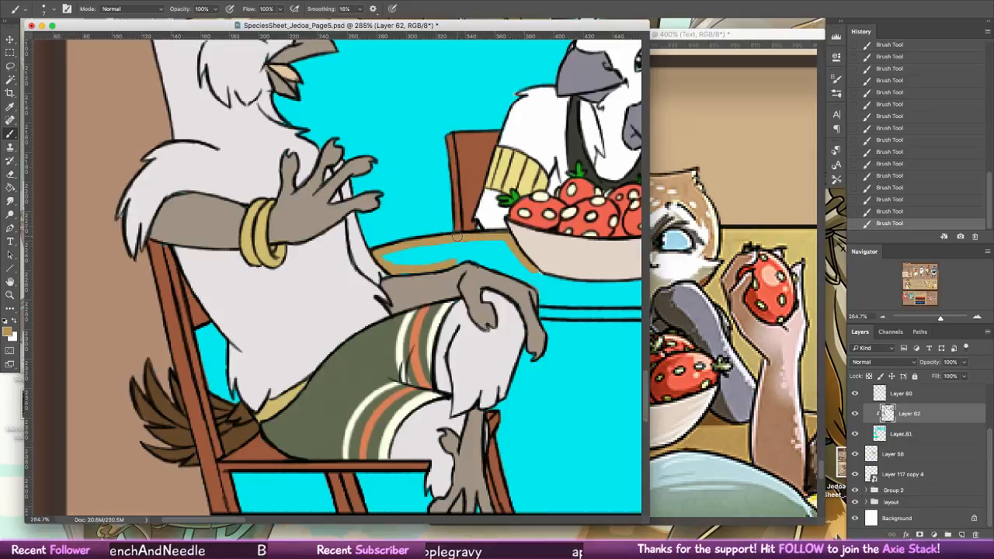
pyautogui.moveTo(406, 268)
pyautogui.mouseDown()
pyautogui.moveTo(528, 249)
pyautogui.moveTo(466, 247)
pyautogui.moveTo(482, 243)
pyautogui.moveTo(389, 253)
pyautogui.moveTo(465, 253)
pyautogui.moveTo(403, 264)
pyautogui.moveTo(455, 241)
pyautogui.moveTo(540, 285)
pyautogui.mouseUp()
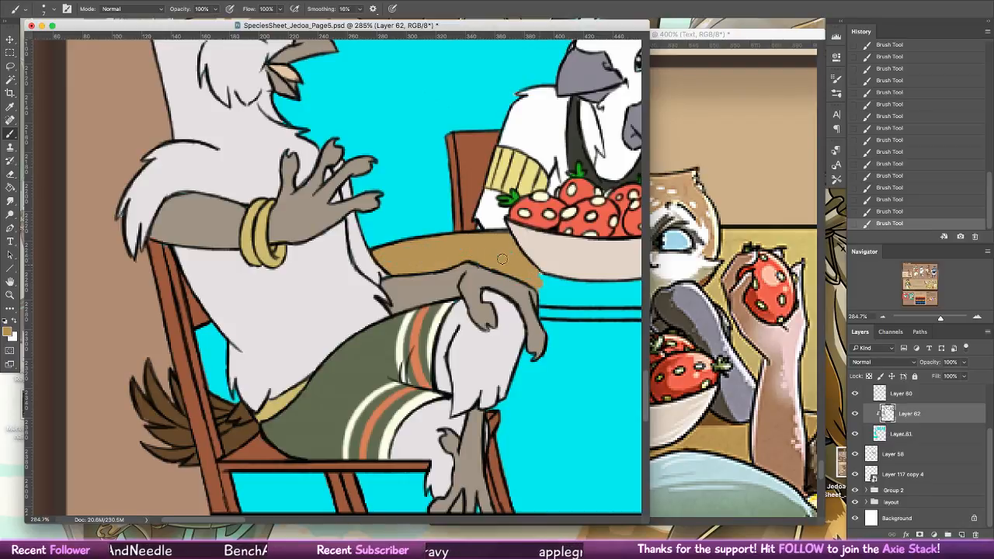
pyautogui.moveTo(594, 248); pyautogui.dragTo(559, 209)
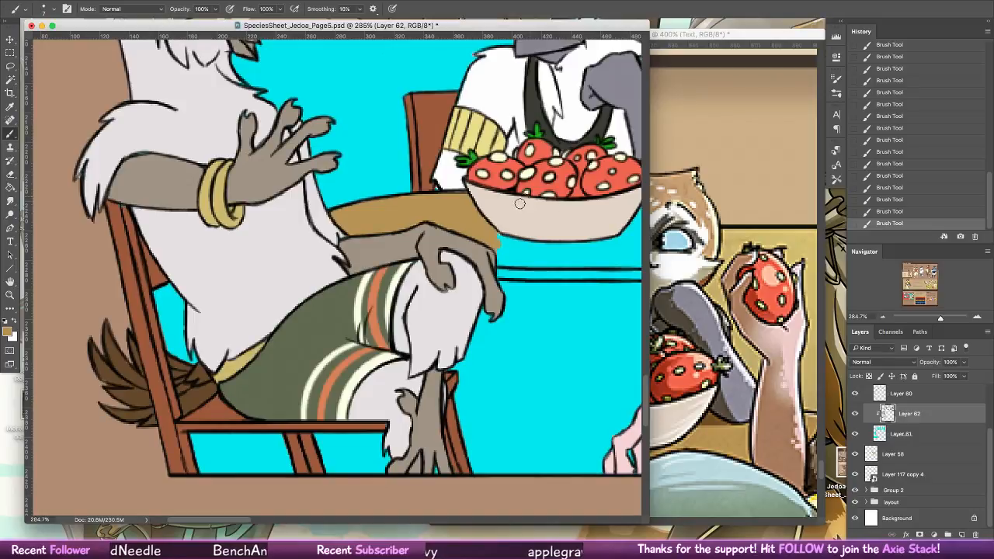
pyautogui.moveTo(485, 239)
pyautogui.mouseDown()
pyautogui.moveTo(545, 251)
pyautogui.moveTo(618, 247)
pyautogui.moveTo(513, 255)
pyautogui.moveTo(501, 258)
pyautogui.moveTo(504, 276)
pyautogui.moveTo(613, 276)
pyautogui.mouseUp()
pyautogui.moveTo(534, 296); pyautogui.dragTo(410, 276)
pyautogui.moveTo(399, 239); pyautogui.dragTo(423, 235)
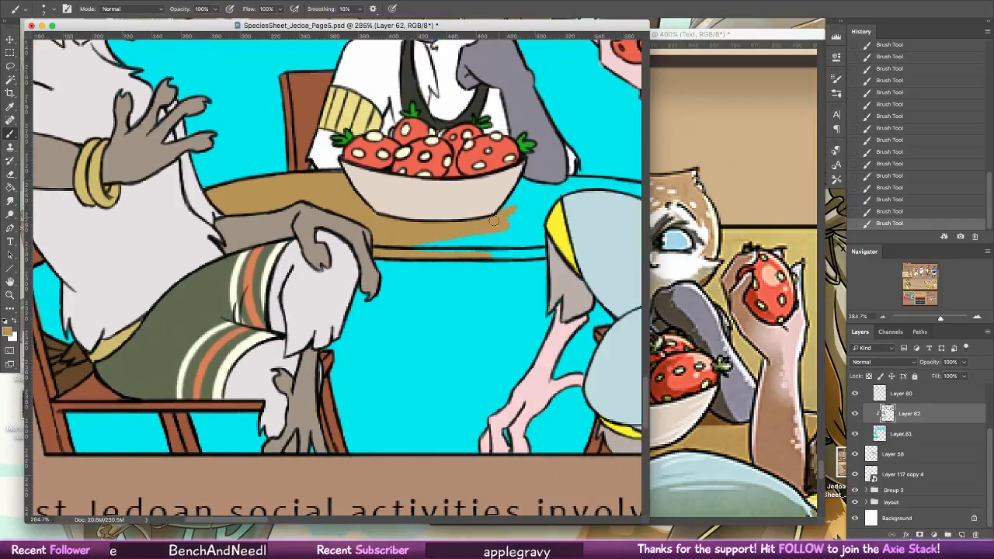
pyautogui.moveTo(494, 221)
pyautogui.mouseDown()
pyautogui.moveTo(523, 186)
pyautogui.moveTo(512, 201)
pyautogui.moveTo(582, 184)
pyautogui.moveTo(529, 185)
pyautogui.moveTo(605, 182)
pyautogui.moveTo(536, 211)
pyautogui.moveTo(571, 186)
pyautogui.moveTo(534, 232)
pyautogui.moveTo(558, 196)
pyautogui.moveTo(538, 244)
pyautogui.moveTo(566, 227)
pyautogui.moveTo(542, 253)
pyautogui.moveTo(486, 254)
pyautogui.moveTo(540, 248)
pyautogui.moveTo(468, 236)
pyautogui.moveTo(443, 244)
pyautogui.moveTo(532, 233)
pyautogui.moveTo(548, 192)
pyautogui.mouseUp()
# - Fill the rest of the tabletop behind the blue-trousered leg with the same brown and tidy its edge
pyautogui.hscroll(5, 505, 198)
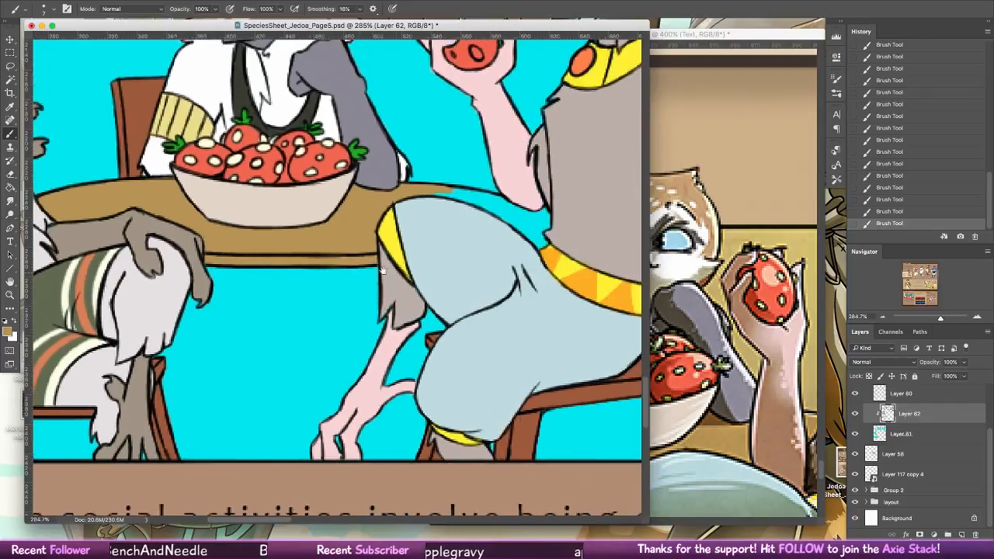
pyautogui.moveTo(448, 188)
pyautogui.mouseDown()
pyautogui.moveTo(553, 211)
pyautogui.moveTo(544, 238)
pyautogui.moveTo(459, 193)
pyautogui.mouseUp()
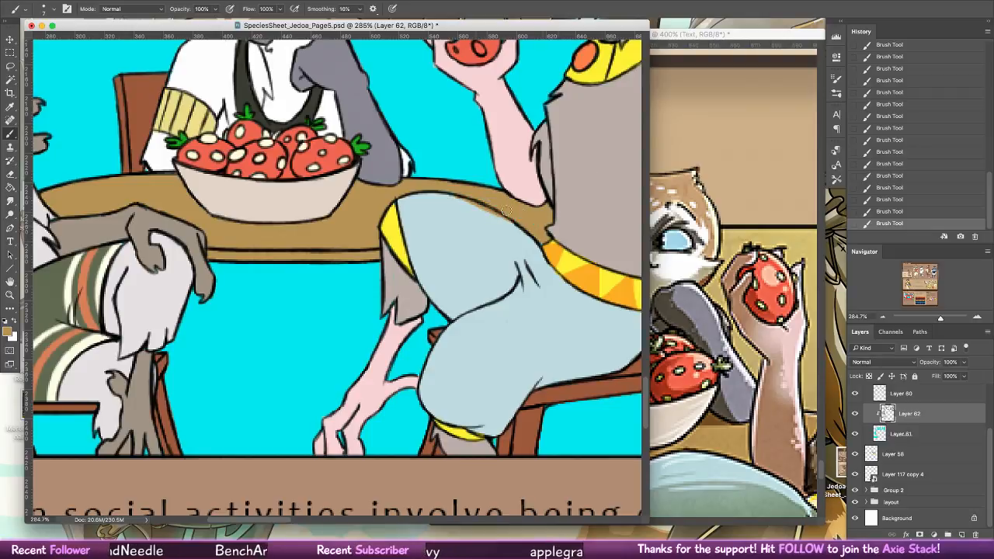
pyautogui.moveTo(473, 192)
pyautogui.mouseDown()
pyautogui.moveTo(501, 200)
pyautogui.moveTo(428, 184)
pyautogui.moveTo(495, 201)
pyautogui.moveTo(429, 185)
pyautogui.moveTo(509, 230)
pyautogui.moveTo(479, 211)
pyautogui.moveTo(542, 234)
pyautogui.mouseUp()
pyautogui.keyDown('alt'); pyautogui.click(440, 186); pyautogui.keyUp('alt')
pyautogui.keyDown('alt'); pyautogui.click(542, 227); pyautogui.keyUp('alt')
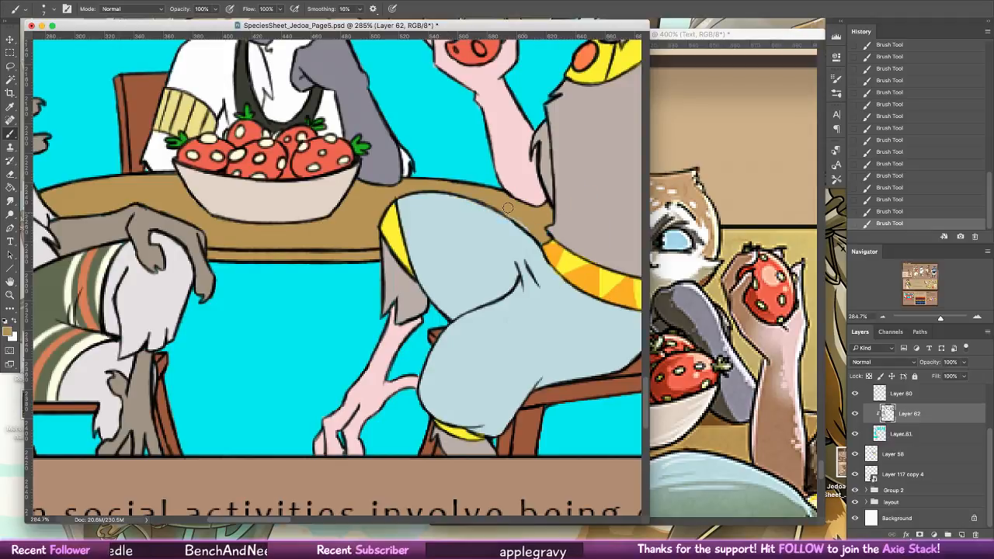
pyautogui.keyDown('alt'); pyautogui.click(565, 232); pyautogui.keyUp('alt')
# - Sample the dark brown beneath the table in the Jedoa Species Sheet_breakdown reference, and return to the SpeciesSheet_Jedoa_Page5 document
pyautogui.moveTo(488, 293); pyautogui.dragTo(623, 227)
pyautogui.click(740, 406)
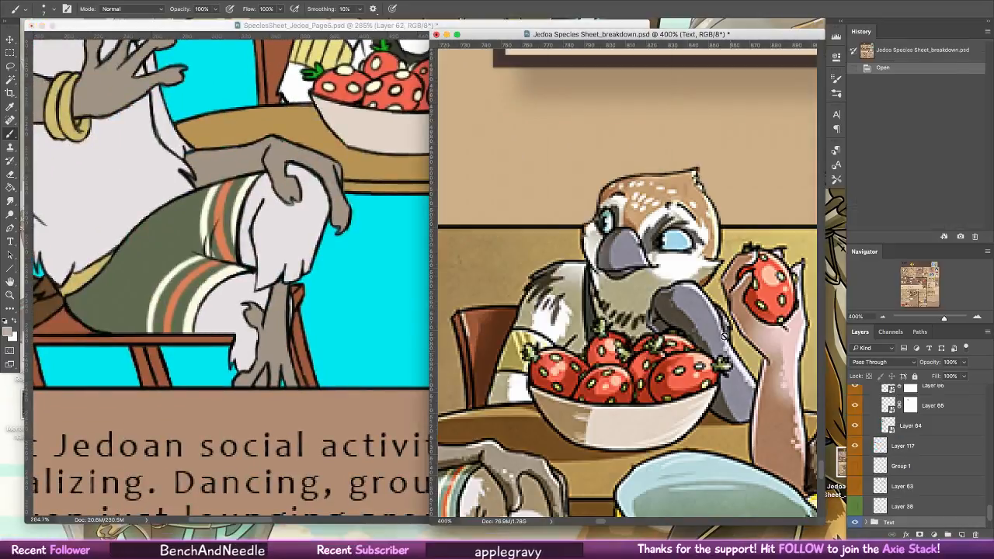
pyautogui.scroll(-5, 724, 335)
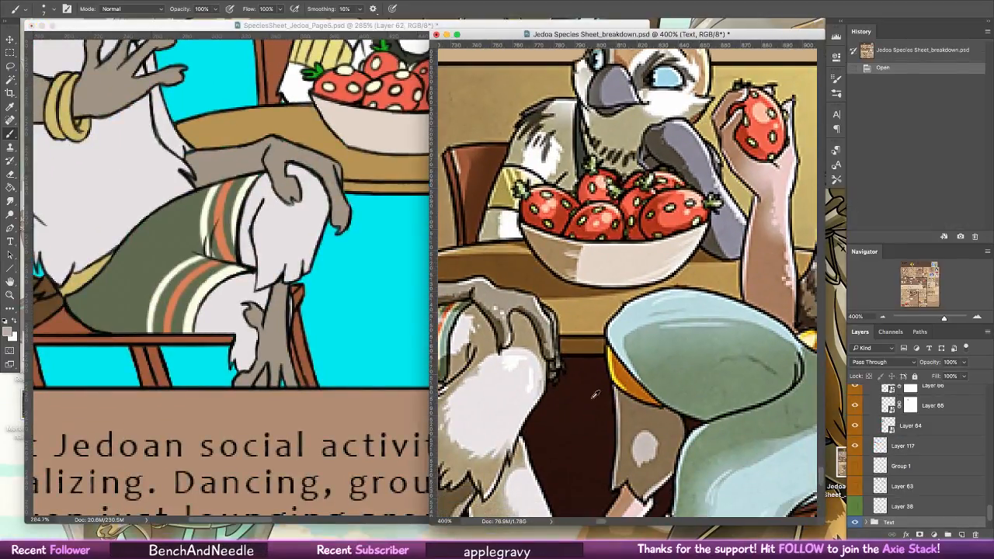
pyautogui.click(419, 296)
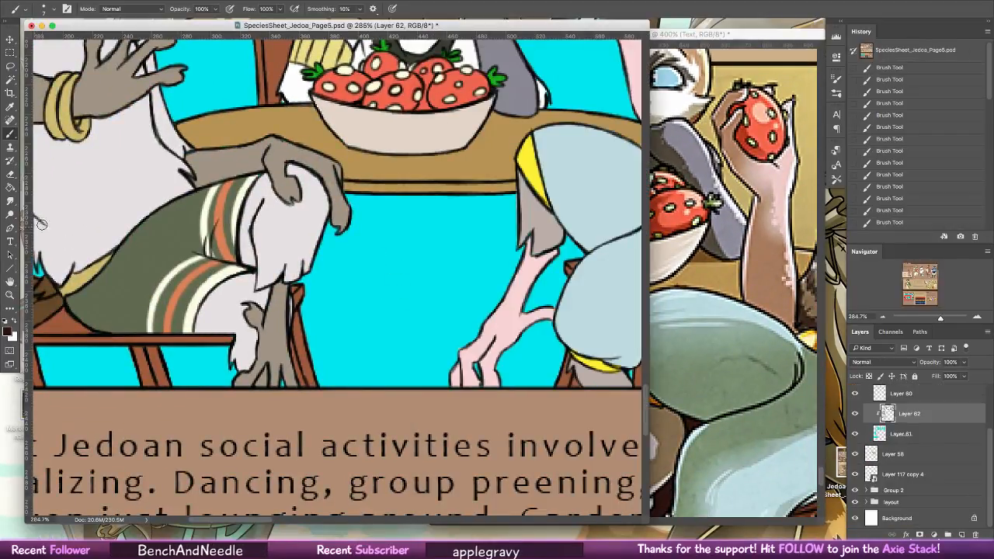
# - Add a new clipped layer below Layer 62 and fill the space under the table with dark brown using a 60 px brush
pyautogui.click(927, 435)
pyautogui.press('shift+alt+super+n')
pyautogui.click(47, 9)
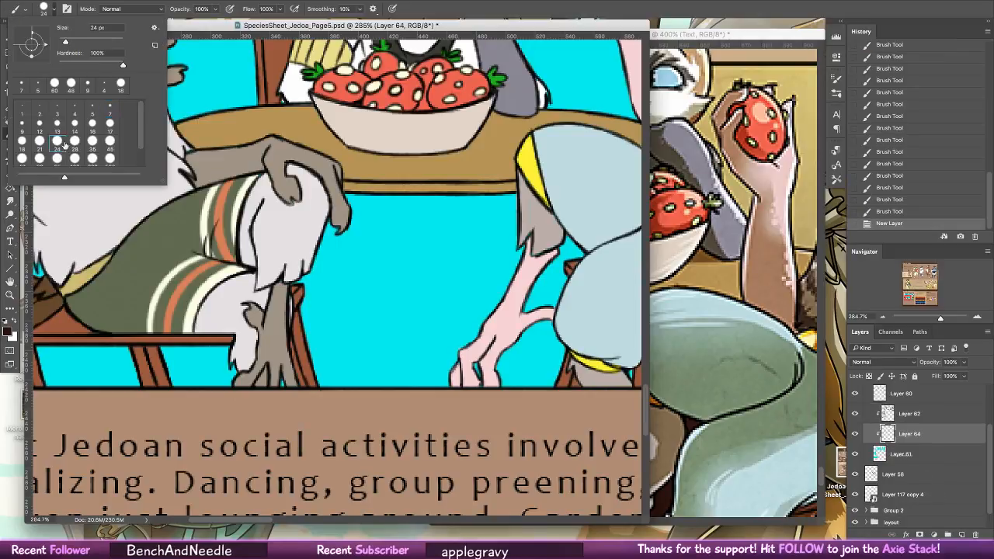
pyautogui.click(42, 158)
pyautogui.moveTo(419, 203)
pyautogui.mouseDown()
pyautogui.moveTo(347, 227)
pyautogui.moveTo(331, 264)
pyautogui.moveTo(328, 314)
pyautogui.moveTo(355, 372)
pyautogui.moveTo(404, 201)
pyautogui.moveTo(390, 380)
pyautogui.moveTo(454, 193)
pyautogui.moveTo(435, 386)
pyautogui.moveTo(495, 212)
pyautogui.moveTo(493, 261)
pyautogui.moveTo(515, 291)
pyautogui.moveTo(531, 374)
pyautogui.moveTo(574, 256)
pyautogui.mouseUp()
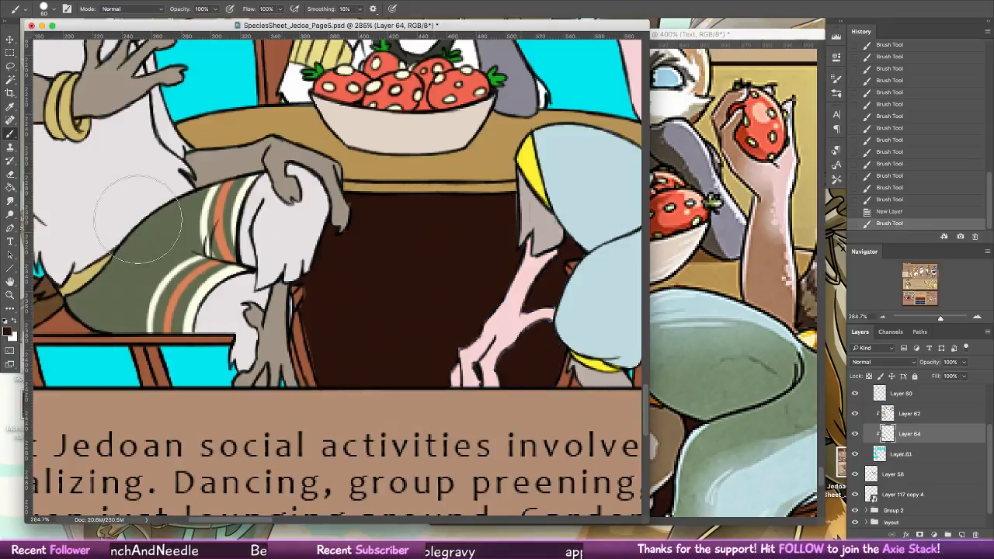
# - Erase stray paint on Layer 62 along the left chair's front leg with a 5 px eraser
pyautogui.press('e')
pyautogui.click(905, 413)
pyautogui.click(54, 8)
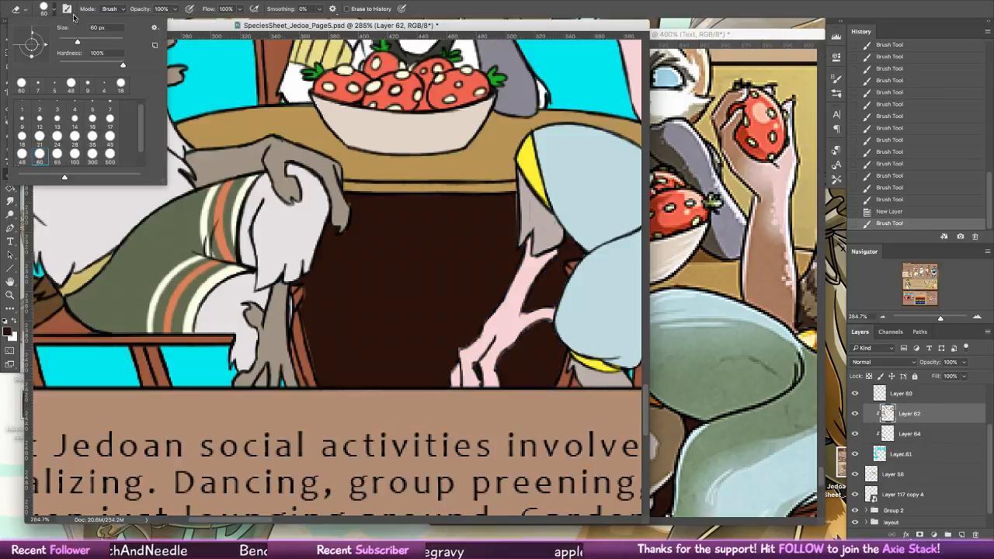
pyautogui.click(54, 84)
pyautogui.click(359, 219)
pyautogui.moveTo(359, 219); pyautogui.dragTo(351, 216)
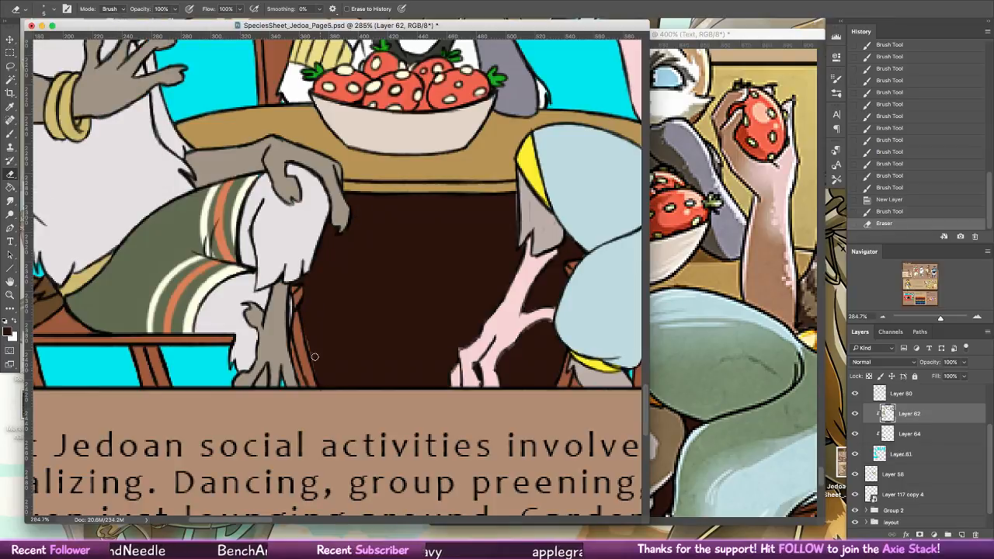
pyautogui.moveTo(315, 357); pyautogui.dragTo(317, 372)
# - Check the shading beneath the chair in the reference sheet, choose the Gradient tool, and return to the page 5 illustration
pyautogui.click(13, 134)
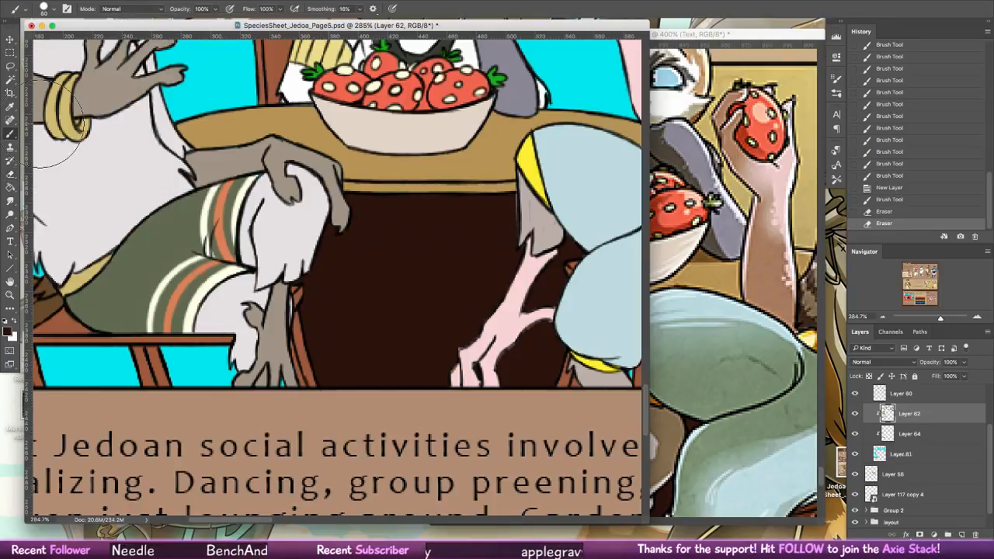
pyautogui.click(686, 311)
pyautogui.moveTo(576, 391); pyautogui.dragTo(721, 290)
pyautogui.moveTo(542, 460)
pyautogui.mouseDown()
pyautogui.moveTo(696, 349)
pyautogui.moveTo(804, 373)
pyautogui.mouseUp()
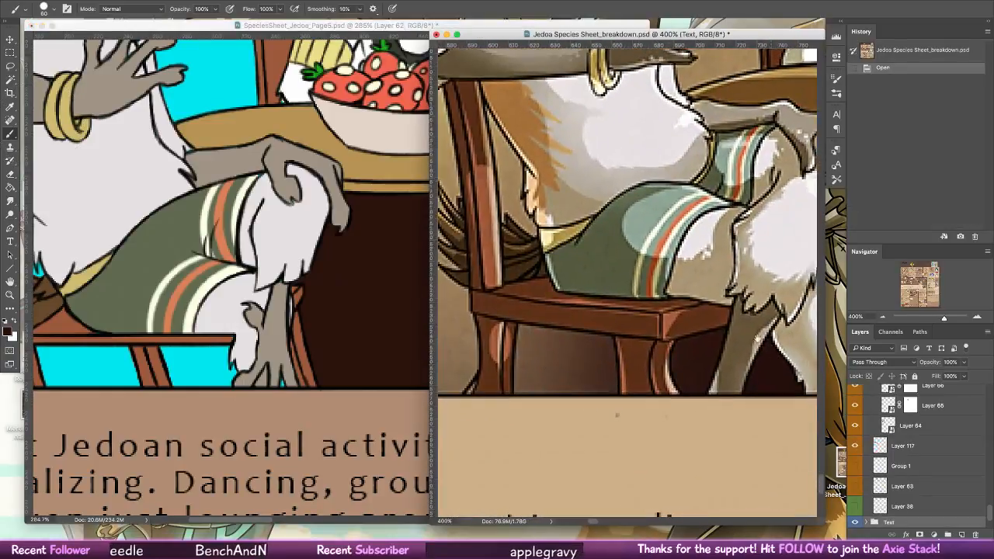
pyautogui.click(10, 174)
pyautogui.click(11, 188)
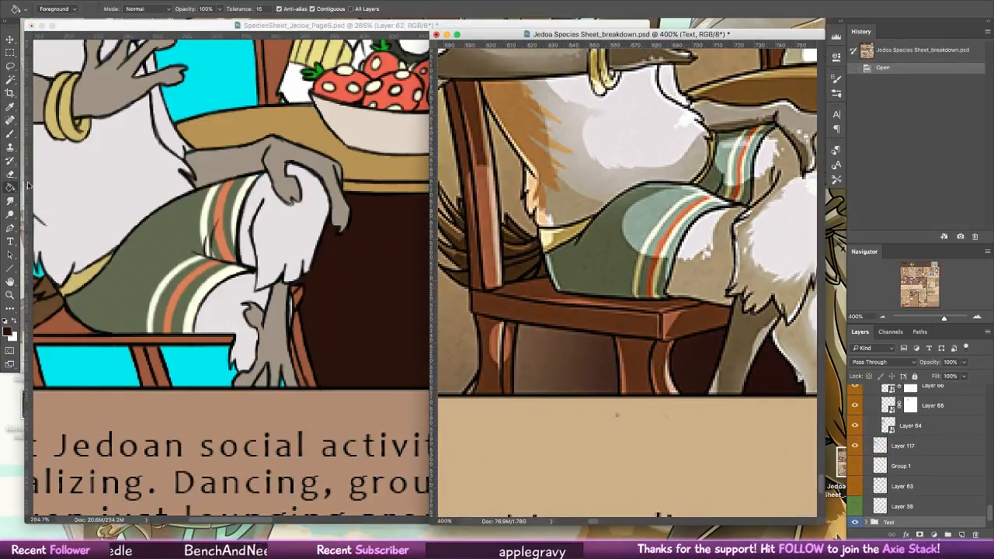
pyautogui.click(62, 187)
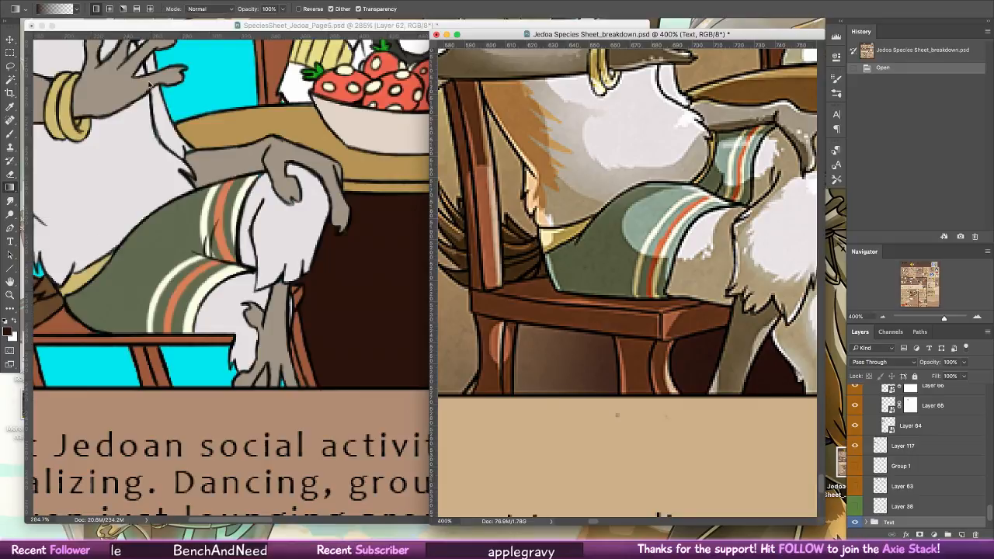
pyautogui.click(10, 295)
pyautogui.click(179, 288)
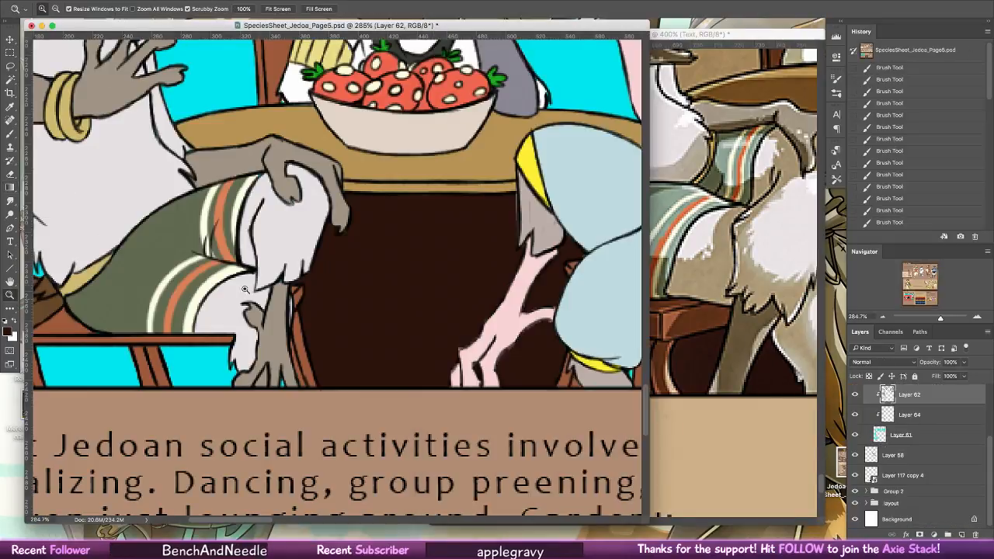
pyautogui.moveTo(347, 356); pyautogui.dragTo(265, 355)
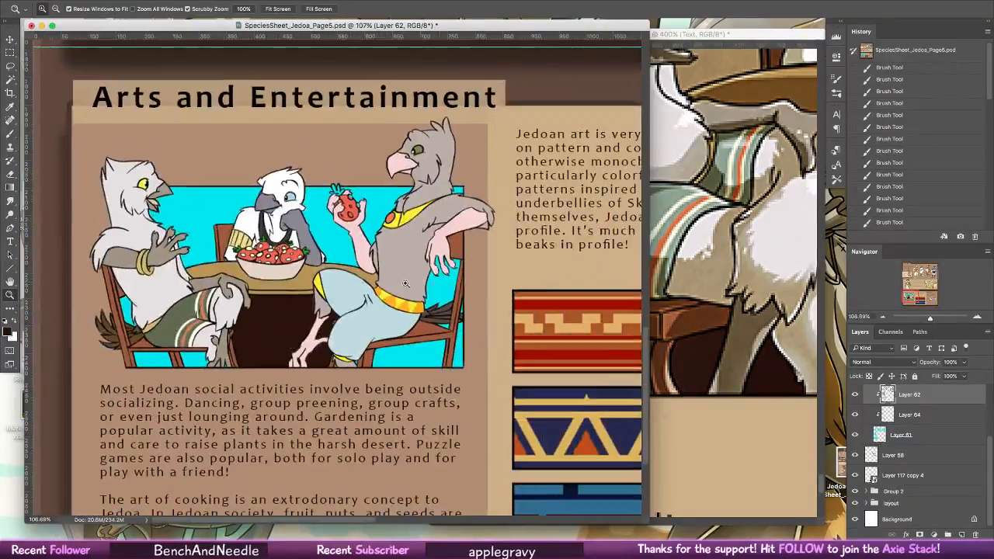
# - Handwrite an underlined "!Coins" note on the cyan background with a small dark brush
pyautogui.click(11, 135)
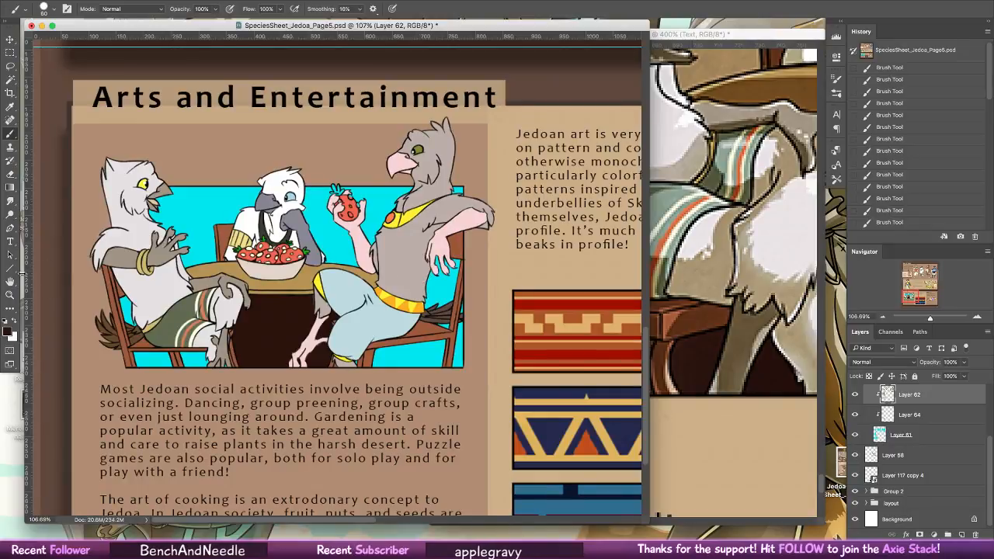
pyautogui.press('g')
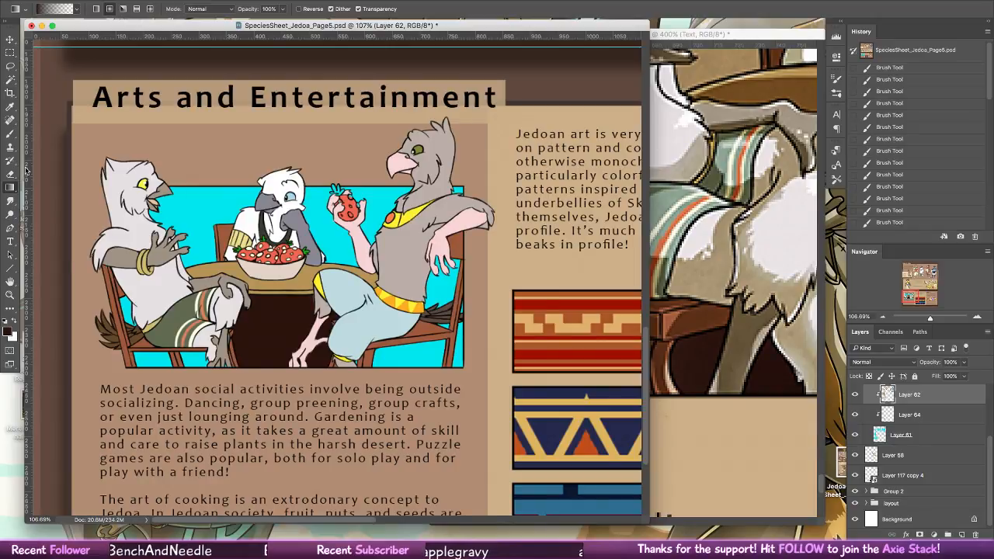
pyautogui.press('b')
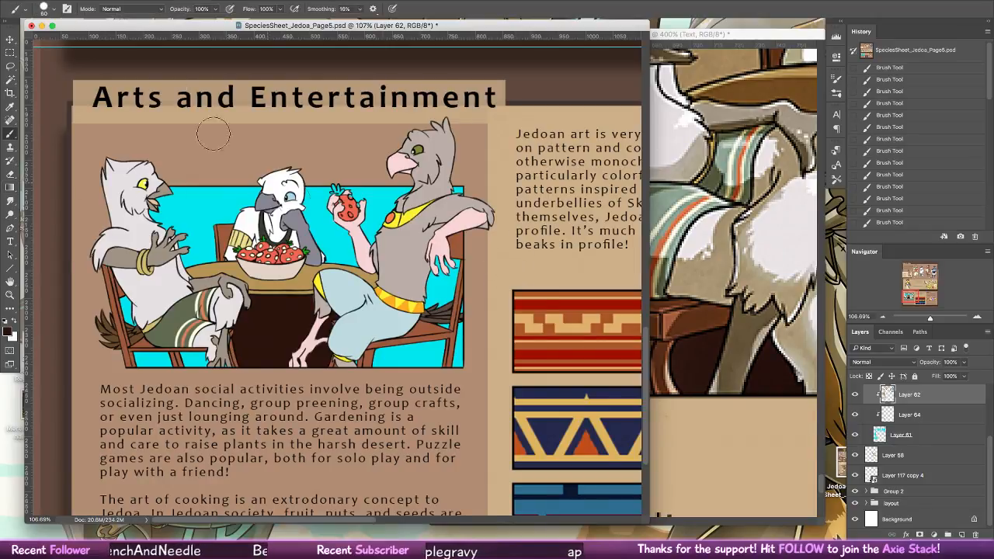
pyautogui.press('[')
pyautogui.press('[')
pyautogui.press('[')
pyautogui.press('[')
pyautogui.press('[')
pyautogui.press('[')
pyautogui.press('[')
pyautogui.press('[')
pyautogui.press('[')
pyautogui.press('[')
pyautogui.click(200, 197)
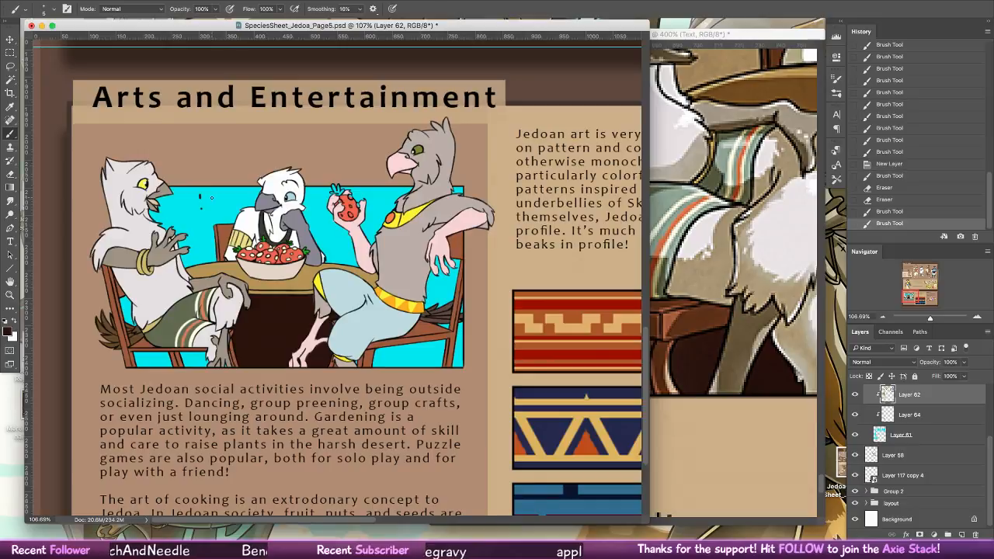
pyautogui.moveTo(200, 195); pyautogui.dragTo(239, 207)
pyautogui.click(231, 194)
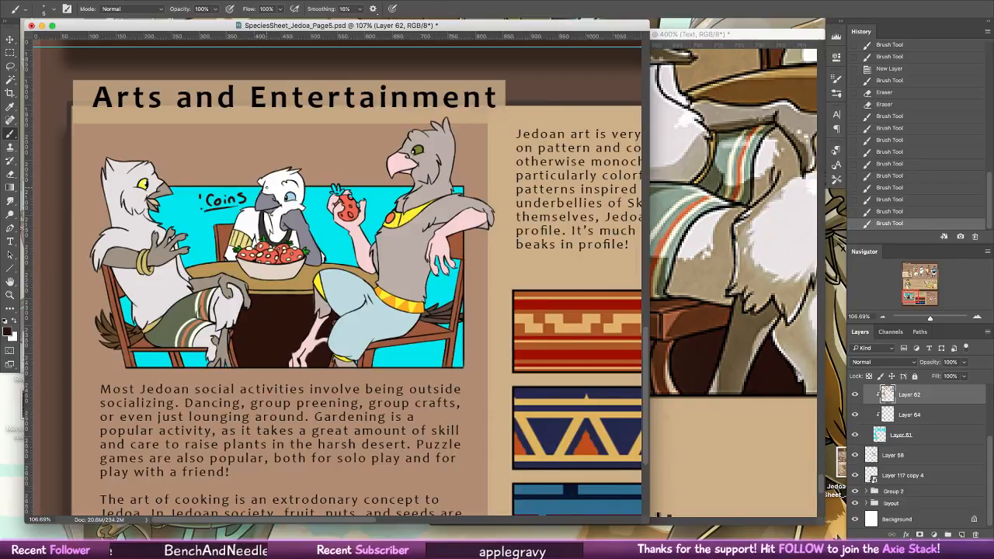
pyautogui.moveTo(200, 192); pyautogui.dragTo(201, 204)
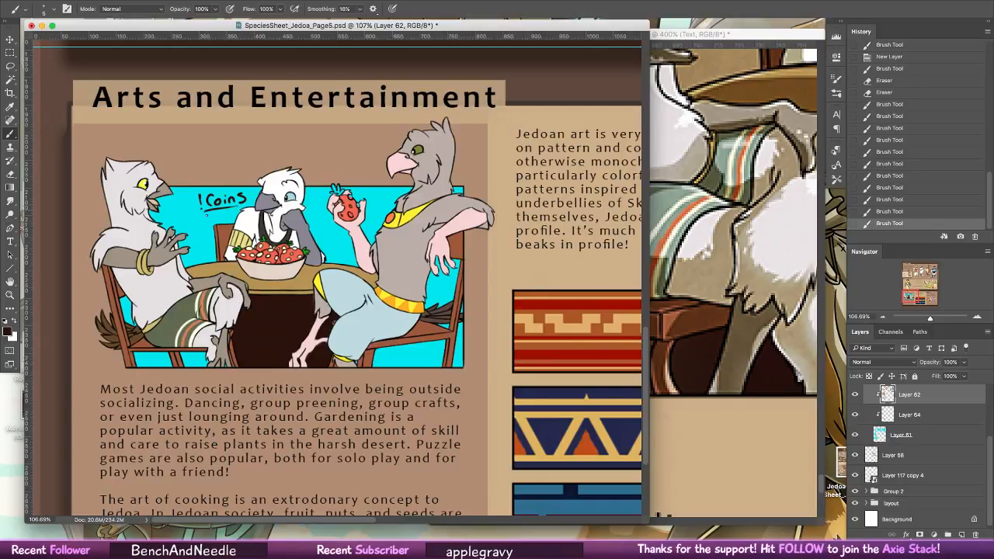
# - Handwrite "!Raffle" below the "!Coins" note on the cyan background
pyautogui.moveTo(182, 217); pyautogui.dragTo(184, 224)
pyautogui.click(184, 226)
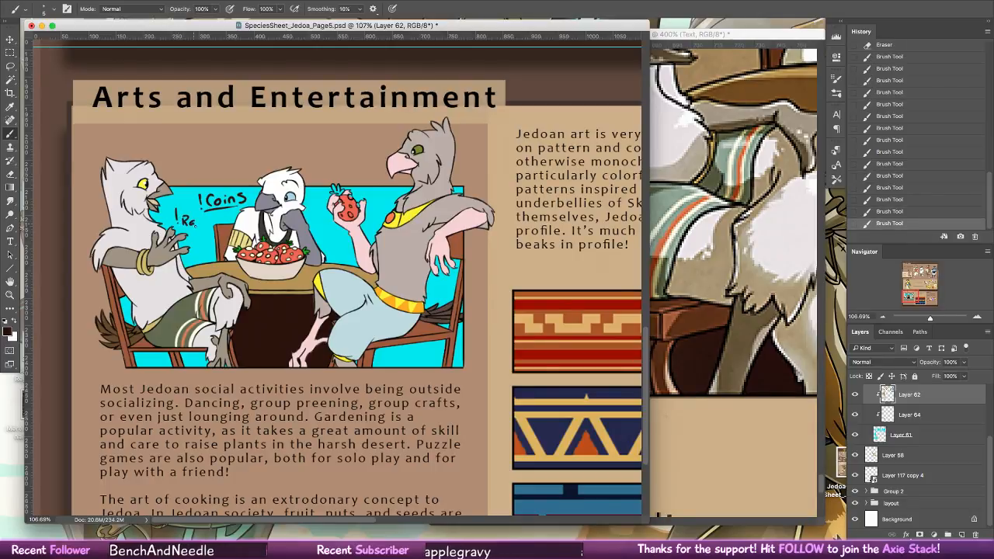
pyautogui.moveTo(198, 227)
pyautogui.mouseDown()
pyautogui.moveTo(200, 215)
pyautogui.moveTo(222, 225)
pyautogui.mouseUp()
pyautogui.click(210, 226)
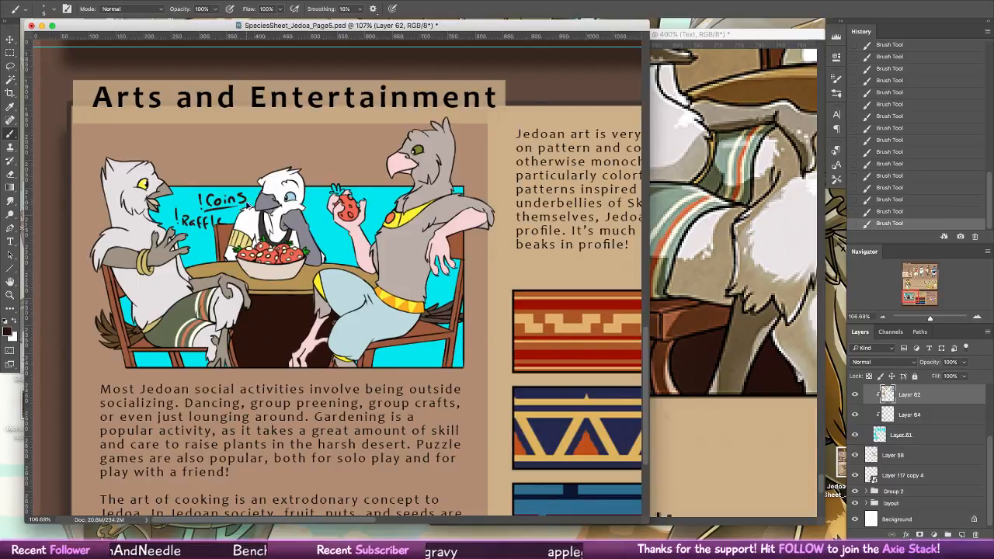
# - Undo all strokes of the handwritten "!Coins" and "!Raffle" notes
pyautogui.press('alt+super+z')
pyautogui.press('alt+super+z')
pyautogui.press('alt+super+z')
pyautogui.press('alt+super+z')
pyautogui.press('alt+super+z')
pyautogui.press('alt+super+z')
pyautogui.press('alt+super+z')
pyautogui.press('alt+super+z')
pyautogui.press('alt+super+z')
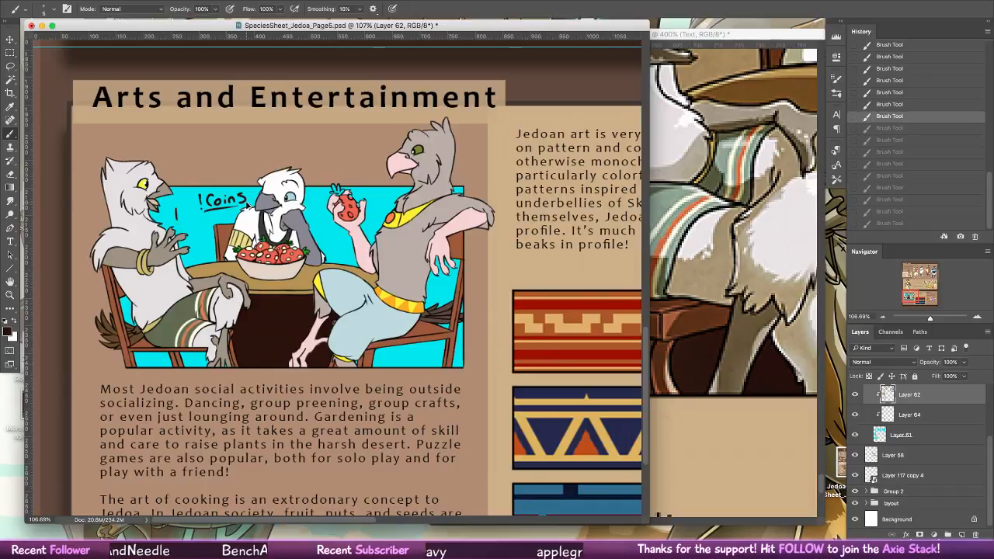
pyautogui.press('alt+super+z')
pyautogui.press('alt+super+z')
pyautogui.press('alt+super+z')
pyautogui.press('alt+super+z')
pyautogui.press('alt+super+z')
pyautogui.press('alt+super+z')
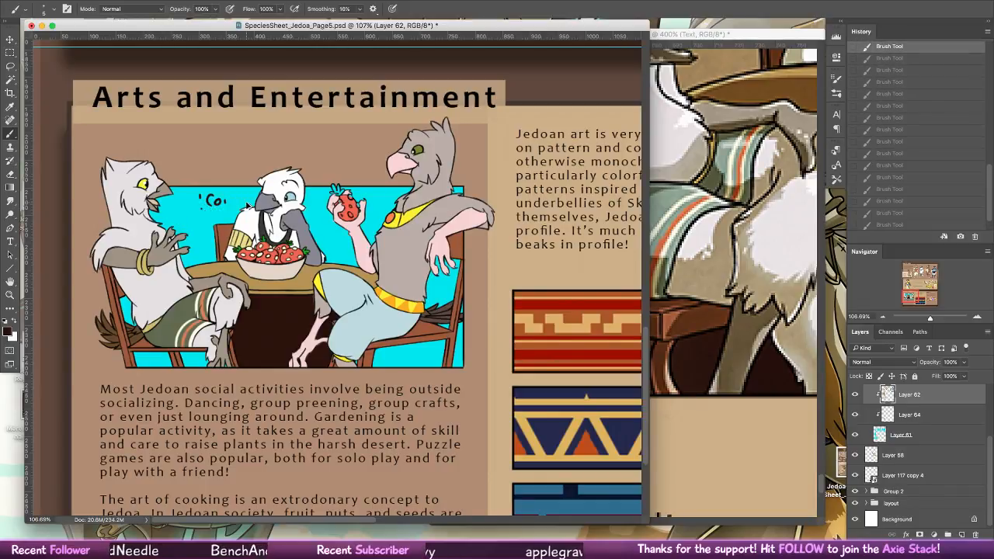
# - Apply a dark brown gradient fading upward on Layer 64 beneath the left chair, beside the seated figure's foot
pyautogui.press('g')
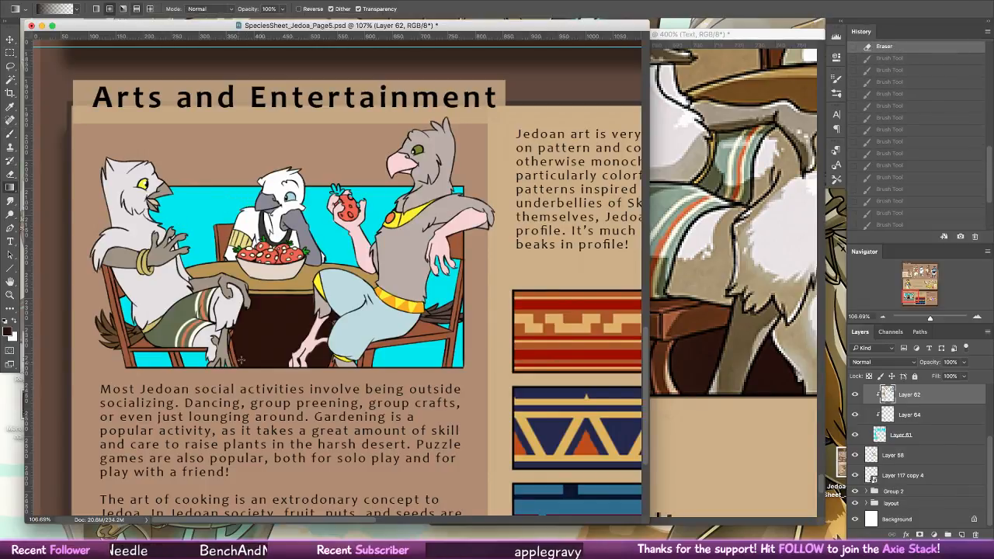
pyautogui.moveTo(241, 347)
pyautogui.mouseDown()
pyautogui.moveTo(248, 390)
pyautogui.moveTo(261, 364)
pyautogui.moveTo(247, 391)
pyautogui.mouseUp()
pyautogui.press('super+z')
pyautogui.press('alt+super+z')
pyautogui.click(910, 415)
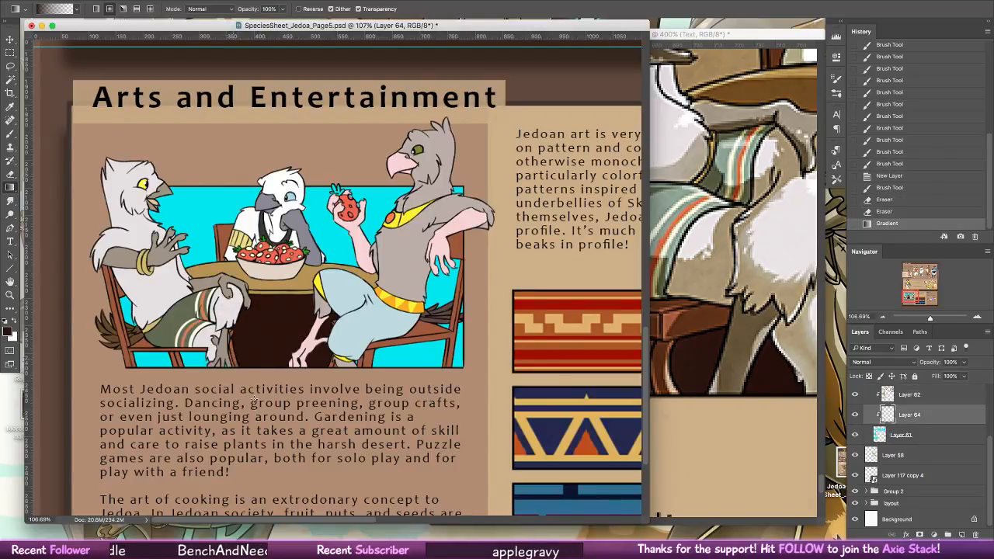
pyautogui.moveTo(231, 342); pyautogui.dragTo(245, 392)
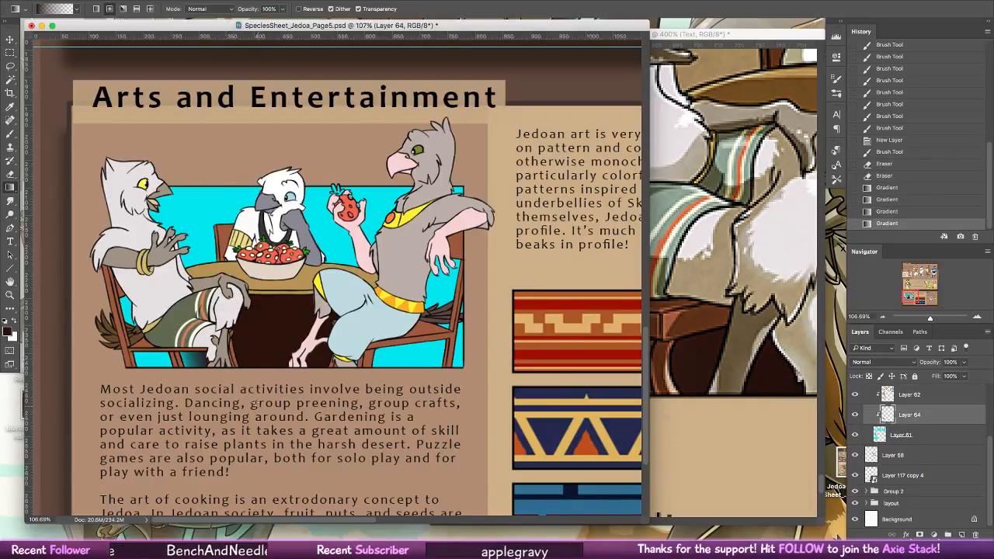
# - Build up dark brown gradients on Layer 64 along the floor beneath both the left and right chairs
pyautogui.moveTo(233, 350); pyautogui.dragTo(338, 373)
pyautogui.press('super+z')
pyautogui.moveTo(226, 349); pyautogui.dragTo(250, 399)
pyautogui.moveTo(362, 367)
pyautogui.mouseDown()
pyautogui.moveTo(378, 325)
pyautogui.moveTo(369, 388)
pyautogui.mouseUp()
pyautogui.moveTo(365, 348); pyautogui.dragTo(371, 409)
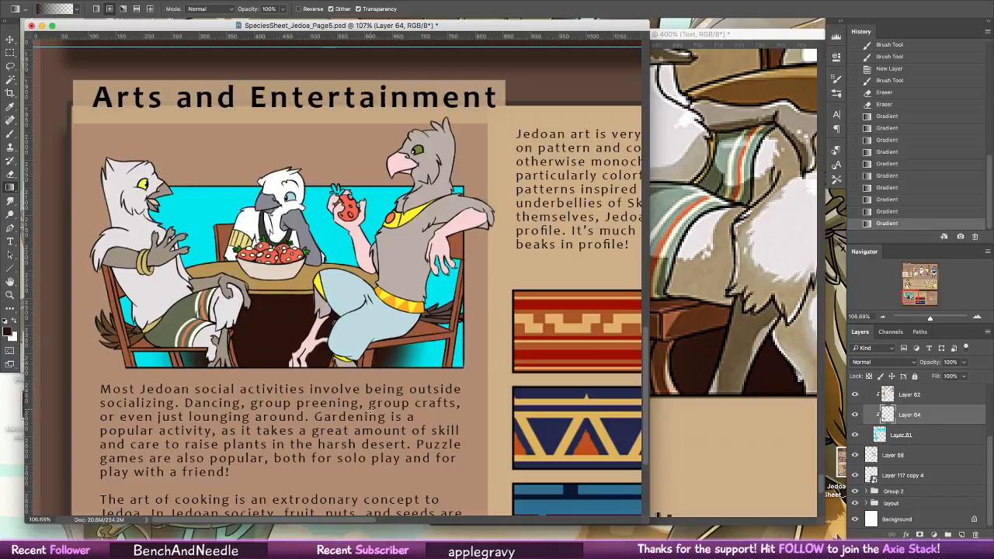
pyautogui.moveTo(201, 357); pyautogui.dragTo(224, 418)
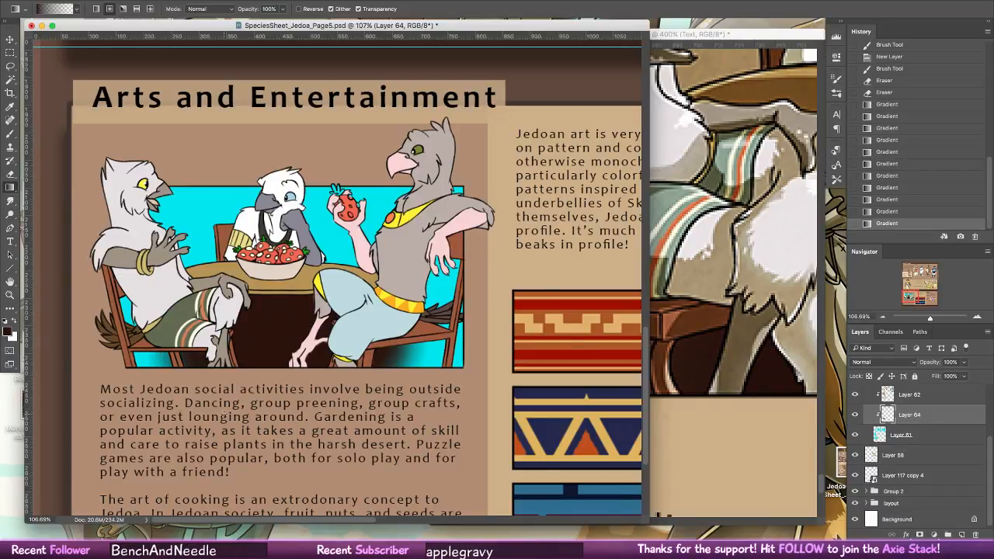
# - Sample the golden tan and darker brown of the background on the breakdown reference sheet as the two working colours
pyautogui.click(701, 275)
pyautogui.moveTo(483, 295); pyautogui.dragTo(661, 544)
pyautogui.keyDown('alt'); pyautogui.click(559, 178); pyautogui.keyUp('alt')
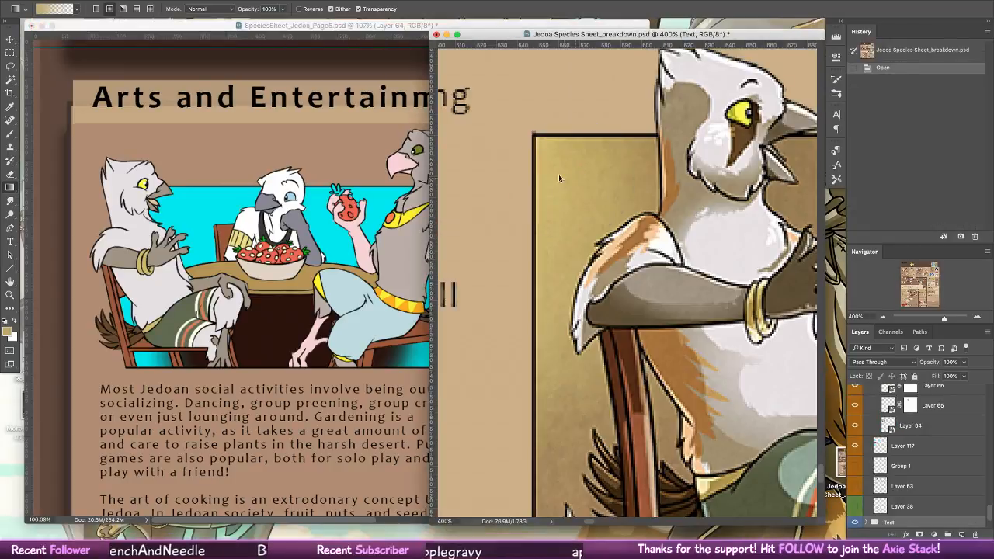
pyautogui.press('x')
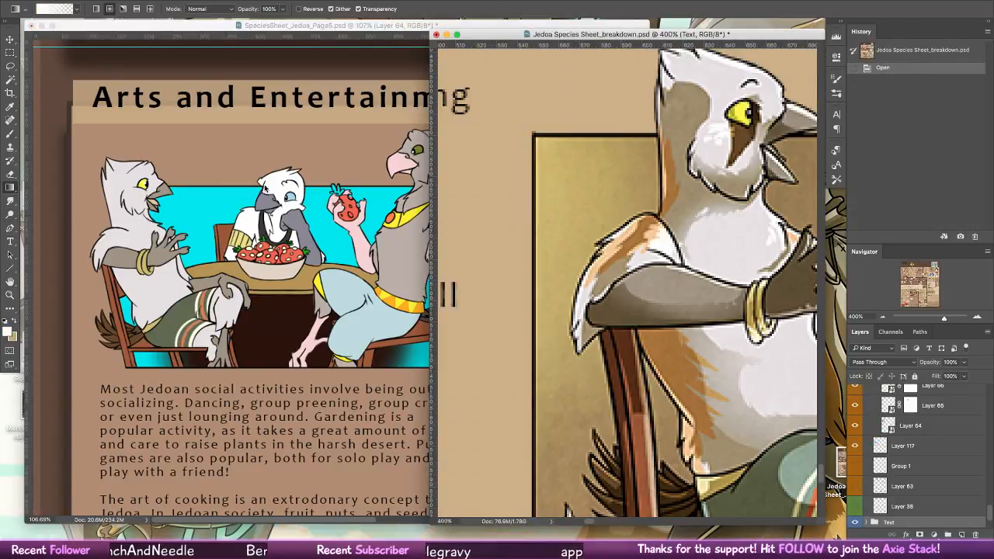
pyautogui.scroll(-5, 646, 400)
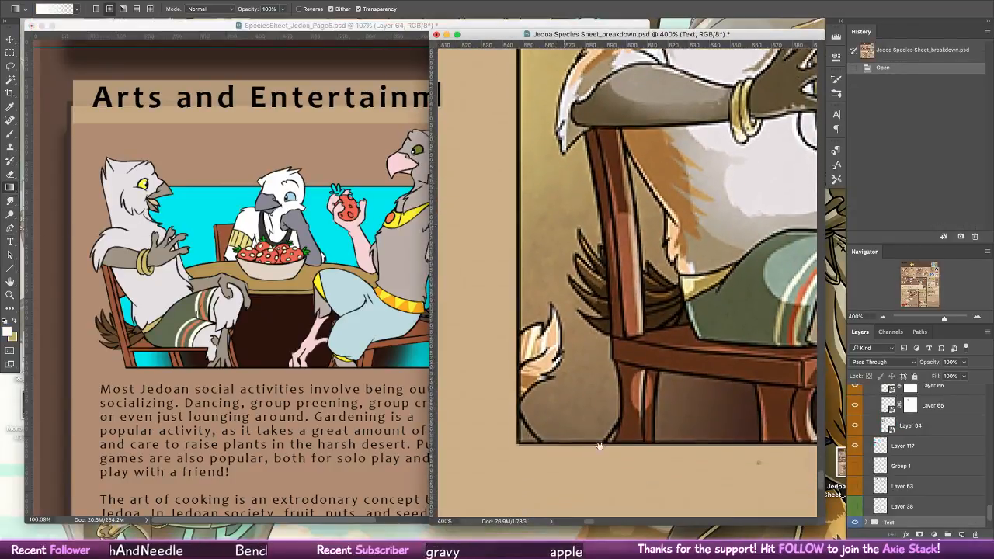
pyautogui.press('x')
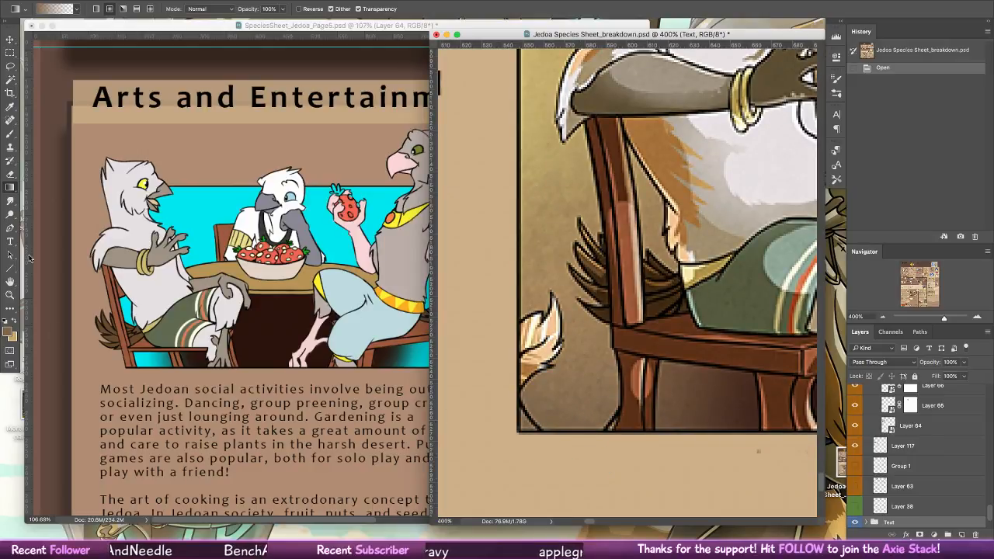
# - Add a layer beneath Layer 64 on the page 5 sheet and paint the cyan background brown with a 65 px brush
pyautogui.click(34, 170)
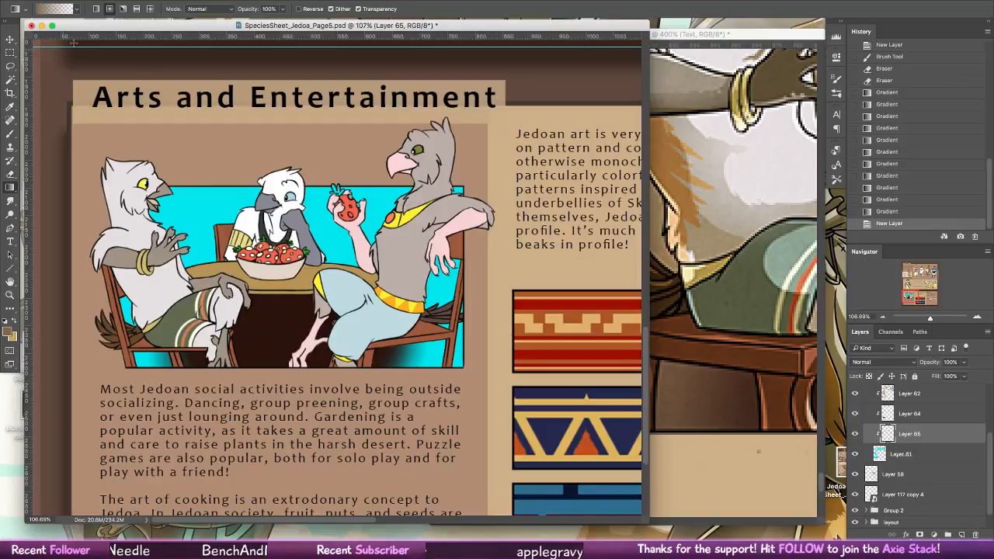
pyautogui.click(10, 135)
pyautogui.click(49, 11)
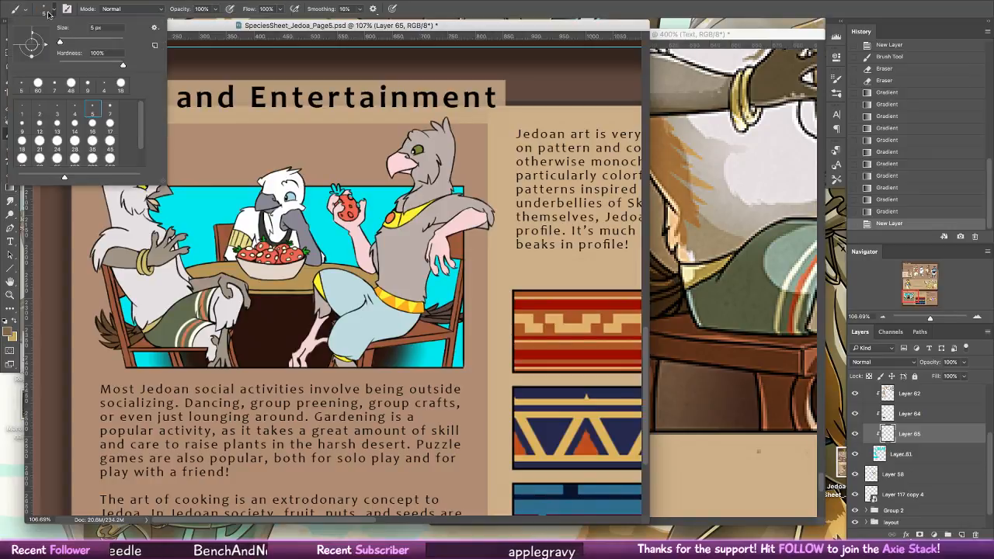
pyautogui.click(55, 159)
pyautogui.moveTo(194, 216)
pyautogui.mouseDown()
pyautogui.moveTo(136, 229)
pyautogui.moveTo(136, 209)
pyautogui.moveTo(105, 346)
pyautogui.moveTo(127, 371)
pyautogui.moveTo(204, 222)
pyautogui.moveTo(182, 229)
pyautogui.moveTo(276, 171)
pyautogui.moveTo(194, 346)
pyautogui.moveTo(233, 256)
pyautogui.moveTo(341, 175)
pyautogui.moveTo(233, 373)
pyautogui.moveTo(268, 292)
pyautogui.moveTo(186, 318)
pyautogui.moveTo(318, 210)
pyautogui.moveTo(365, 380)
pyautogui.moveTo(411, 327)
pyautogui.moveTo(420, 300)
pyautogui.moveTo(377, 400)
pyautogui.moveTo(348, 374)
pyautogui.moveTo(445, 383)
pyautogui.moveTo(440, 397)
pyautogui.moveTo(466, 324)
pyautogui.mouseUp()
pyautogui.moveTo(437, 195); pyautogui.dragTo(435, 195)
pyautogui.press('e')
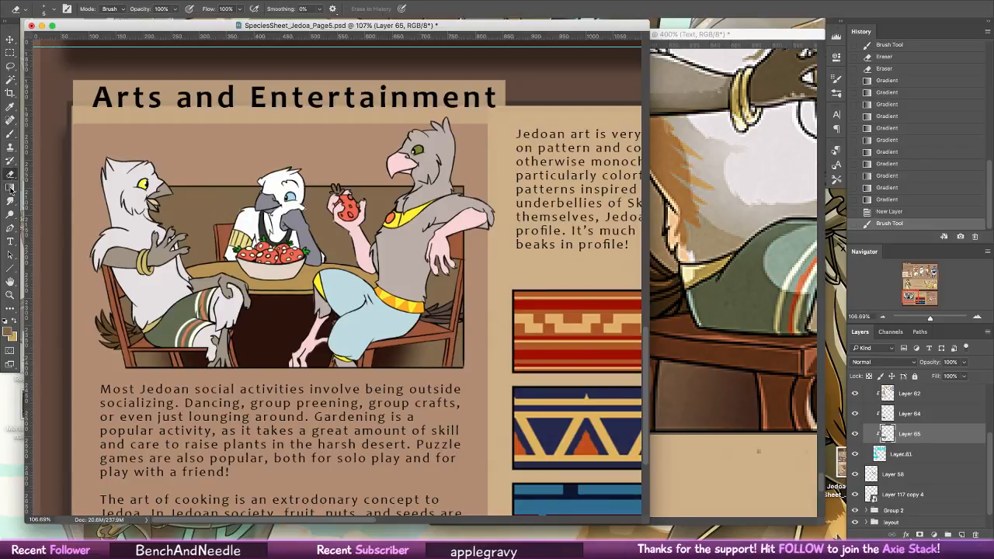
pyautogui.click(926, 454)
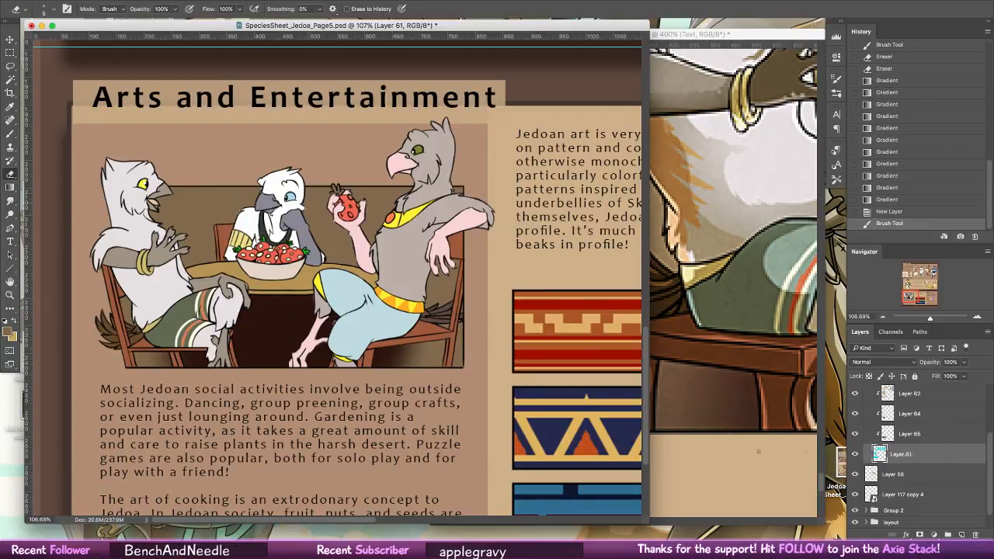
pyautogui.click(309, 210)
pyautogui.press('super+z')
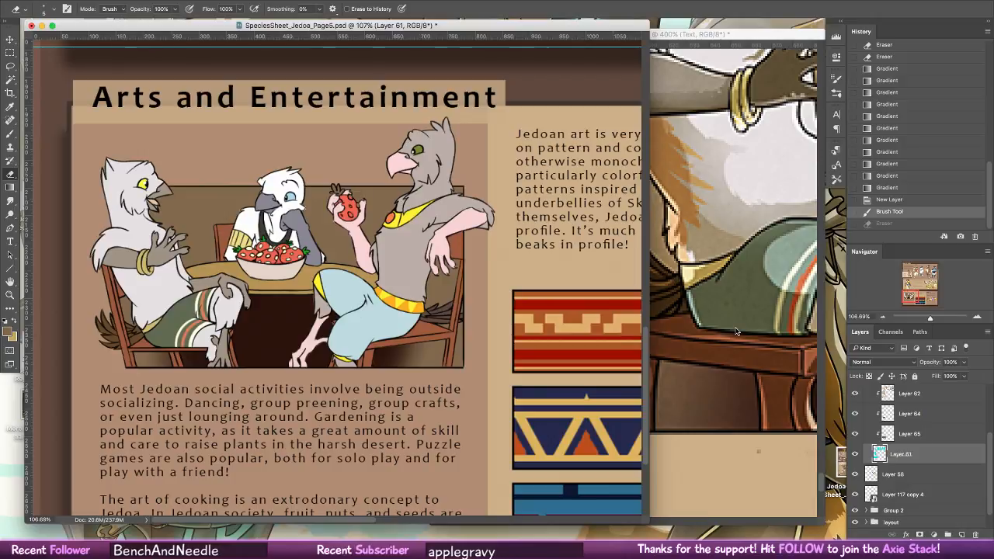
pyautogui.press('super+shift+z')
pyautogui.press('super+z')
# - Erase stray colour on Layer 62 around the middle figure's head, face and grey arm
pyautogui.click(11, 134)
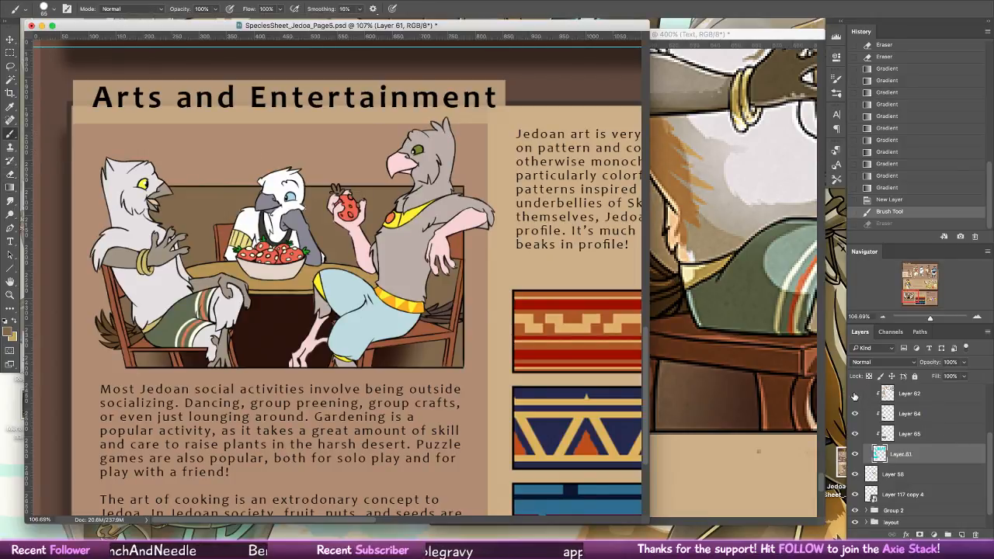
pyautogui.click(919, 395)
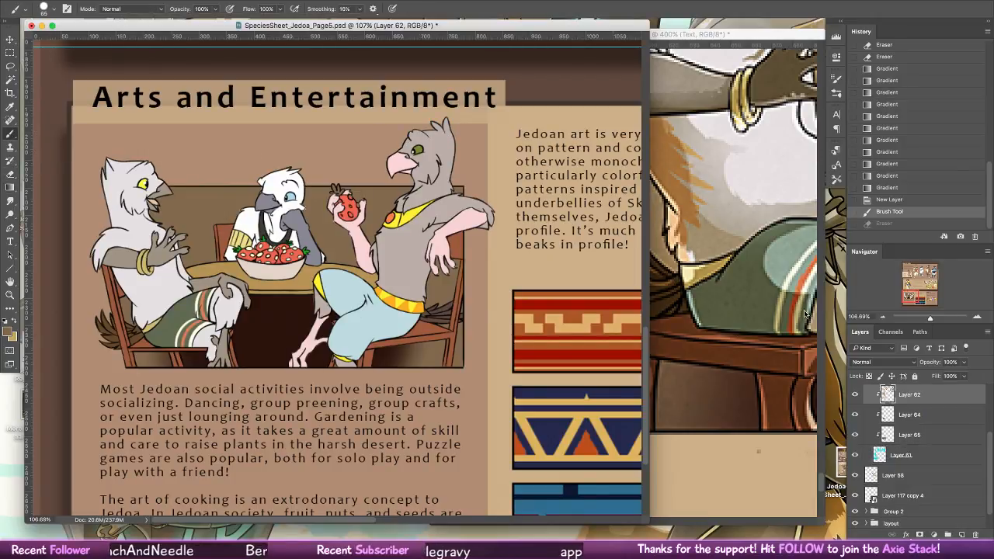
pyautogui.click(11, 172)
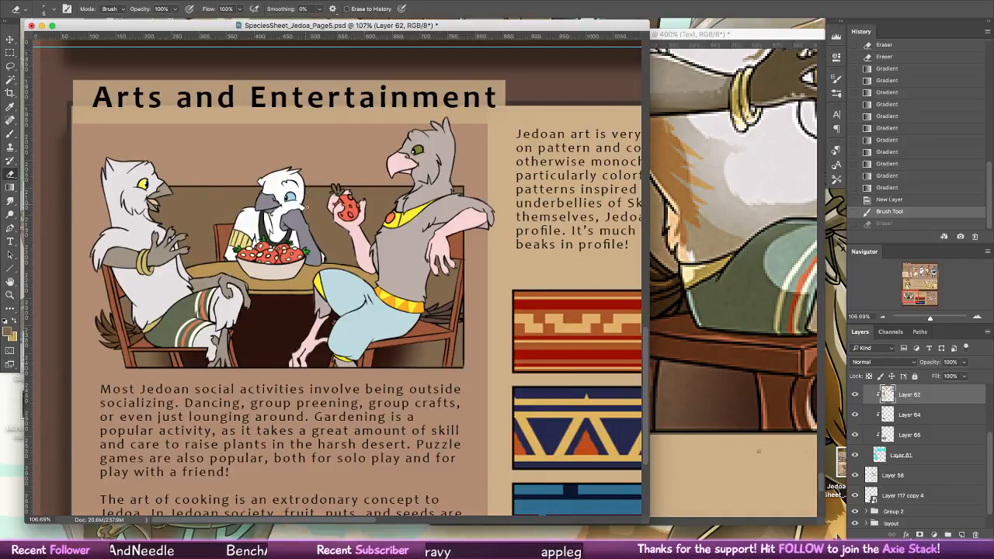
pyautogui.press('super+shift+z')
pyautogui.scroll(5, 225, 214)
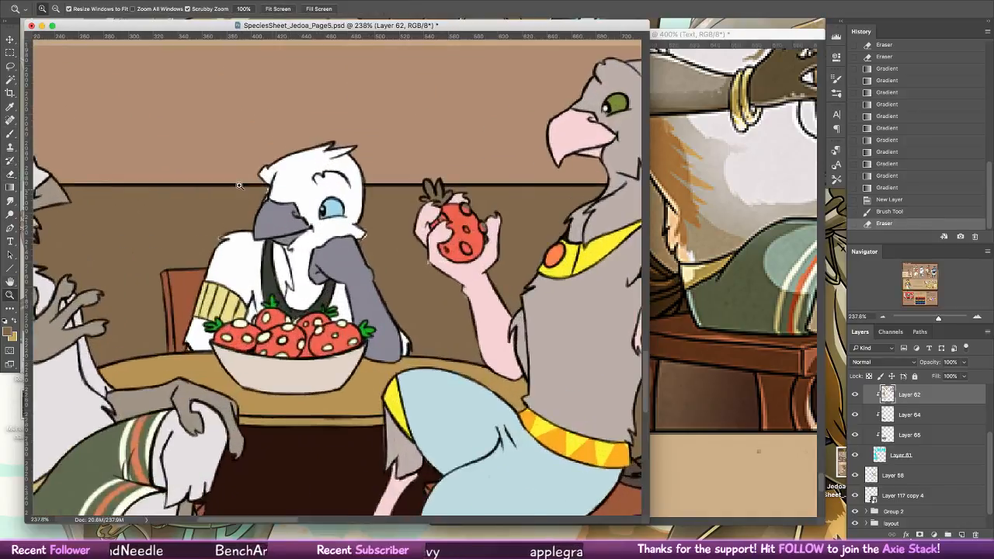
pyautogui.moveTo(241, 148)
pyautogui.mouseDown()
pyautogui.moveTo(466, 210)
pyautogui.moveTo(502, 242)
pyautogui.moveTo(518, 226)
pyautogui.mouseUp()
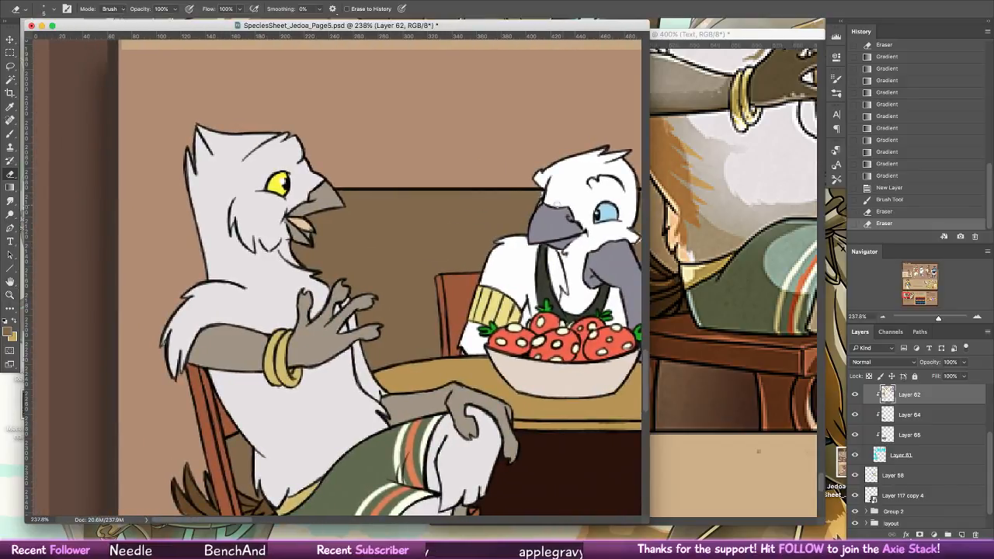
pyautogui.click(540, 196)
pyautogui.moveTo(639, 236); pyautogui.dragTo(450, 247)
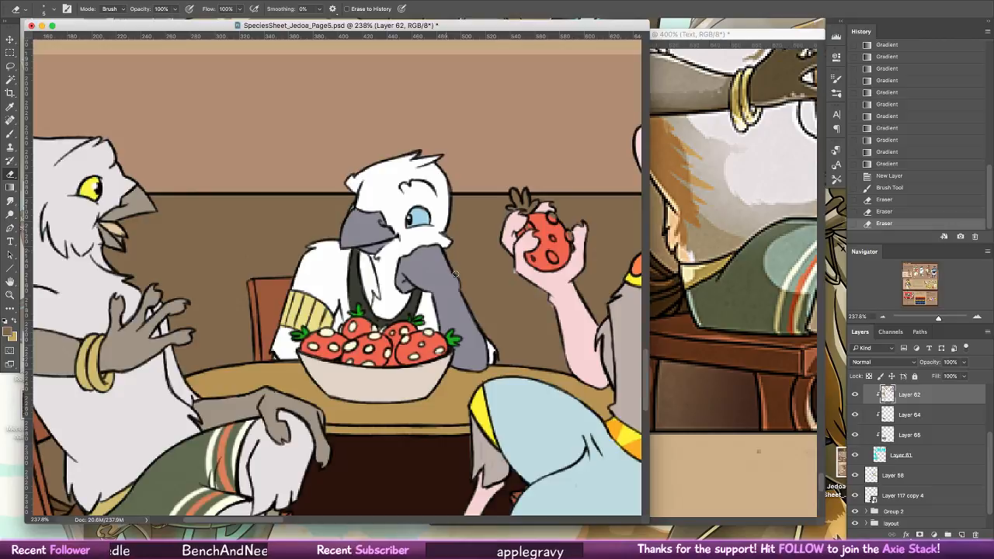
pyautogui.click(454, 272)
# - Erase stray colour on Layer 62 along the wrist and forearm of the hand holding the strawberry
pyautogui.moveTo(569, 354); pyautogui.dragTo(480, 274)
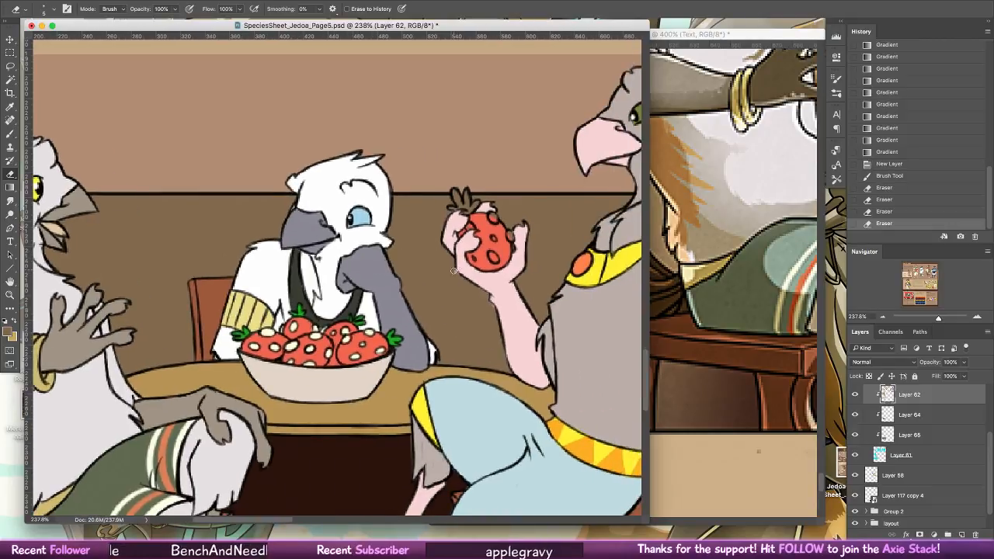
pyautogui.click(454, 271)
pyautogui.click(491, 303)
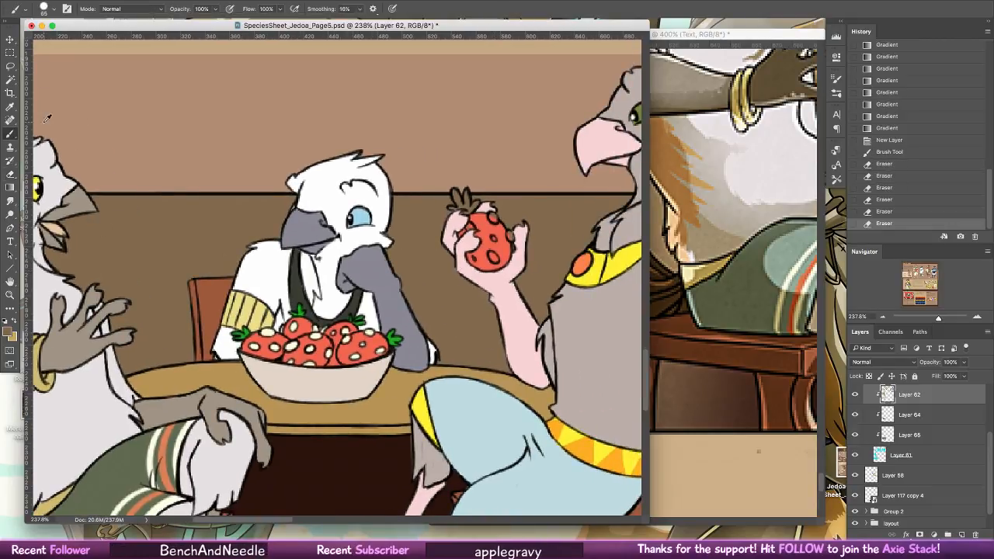
# - Paint the seeds of the held strawberry cream on Layer 62 with a 5 px brush
pyautogui.press('b')
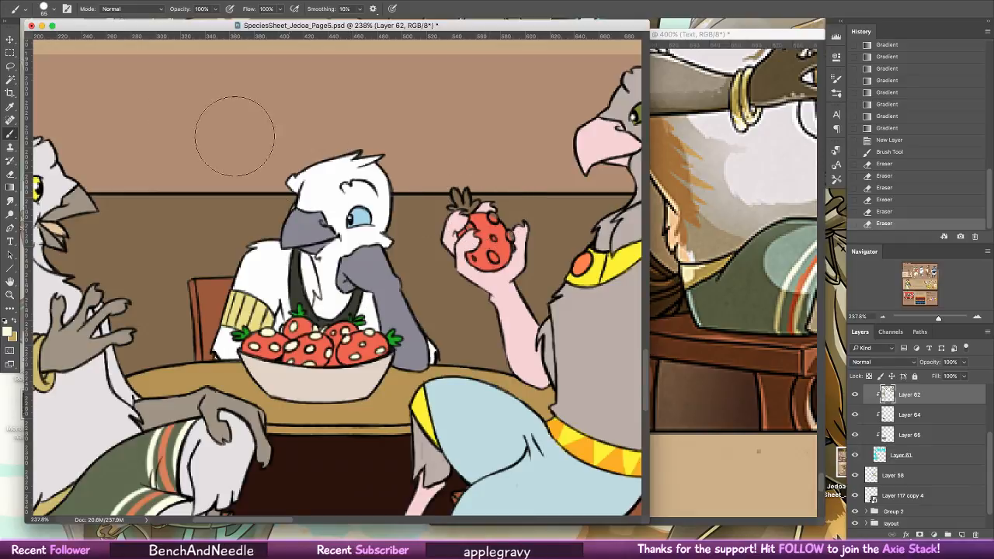
pyautogui.click(47, 8)
pyautogui.click(57, 118)
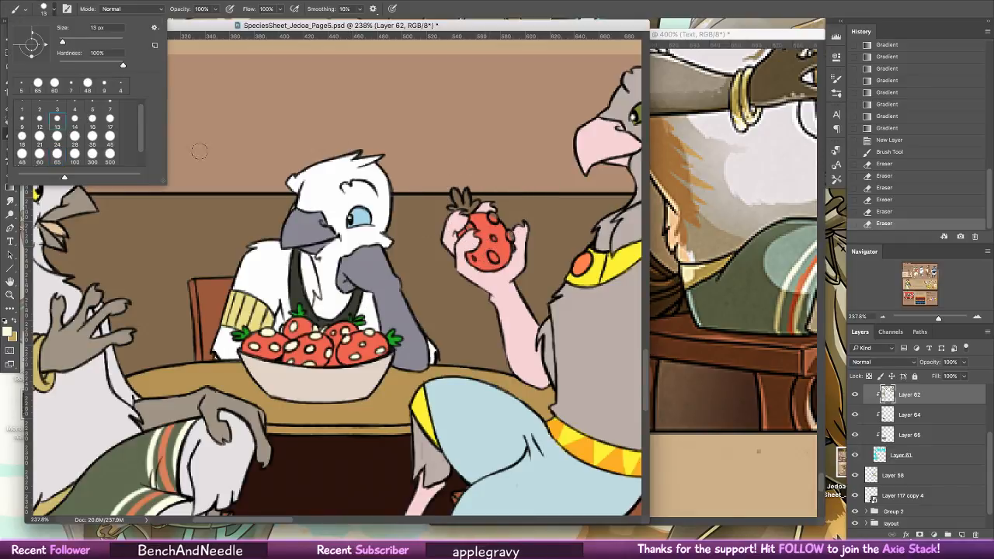
pyautogui.click(93, 105)
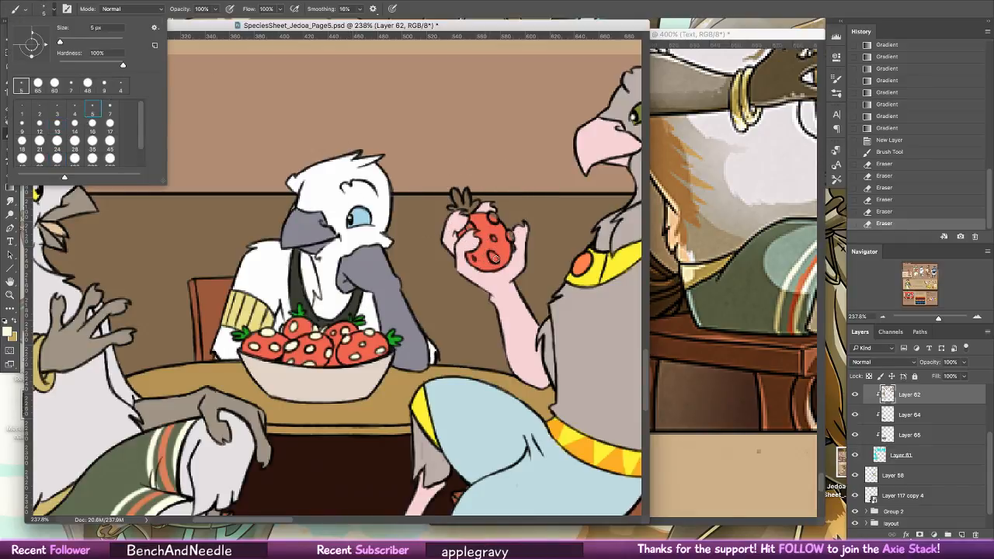
pyautogui.click(493, 256)
pyautogui.click(494, 254)
pyautogui.click(511, 236)
pyautogui.click(514, 247)
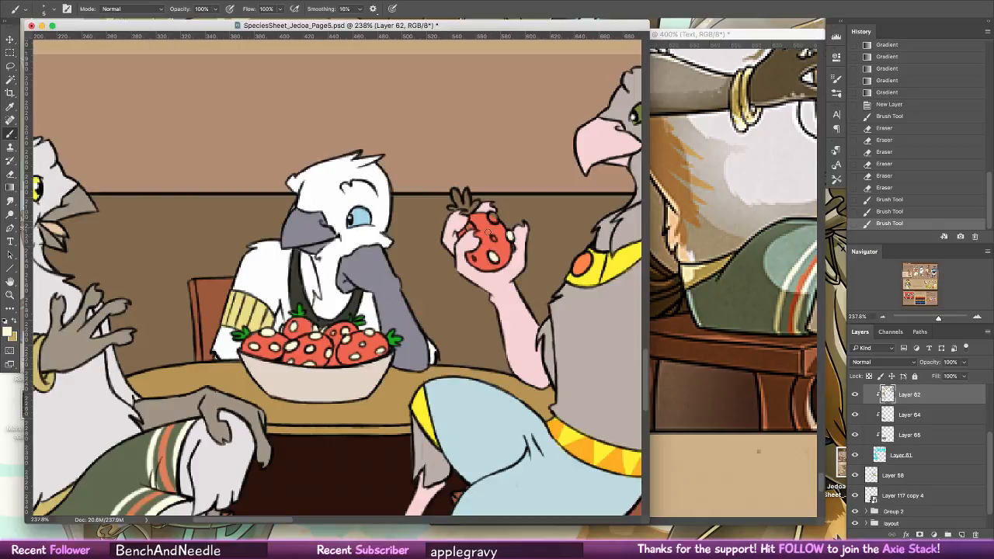
pyautogui.click(489, 234)
pyautogui.click(470, 226)
pyautogui.click(474, 261)
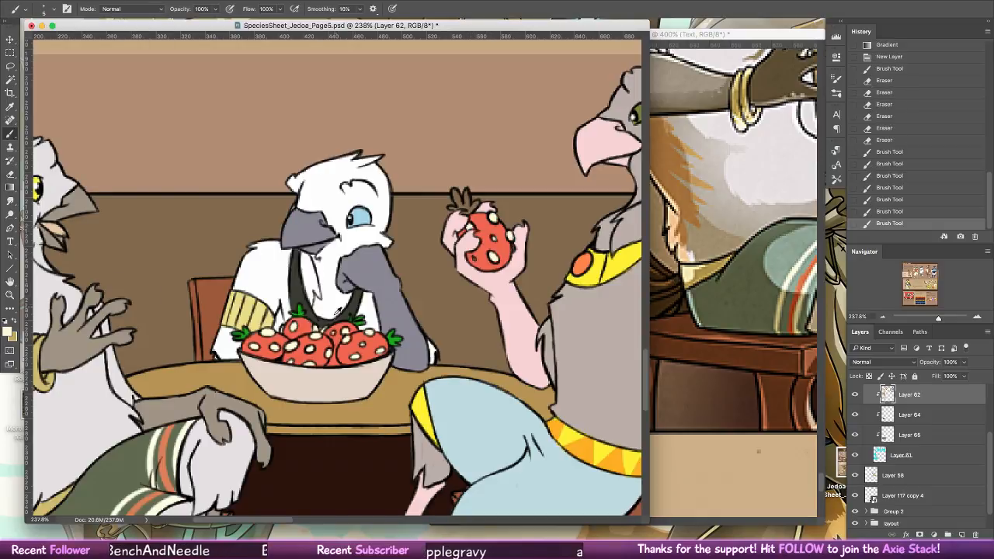
# - Paint the held strawberry's leaves with the bowl fruit's green and touch up the middle figure's dark strap below the beak
pyautogui.keyDown('alt'); pyautogui.click(304, 310); pyautogui.keyUp('alt')
pyautogui.moveTo(461, 199); pyautogui.dragTo(466, 190)
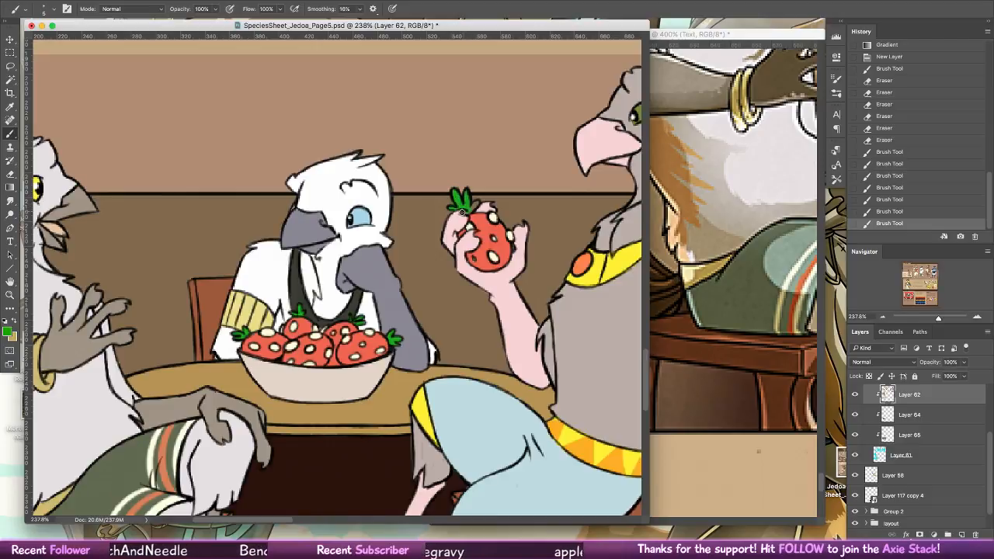
pyautogui.click(471, 204)
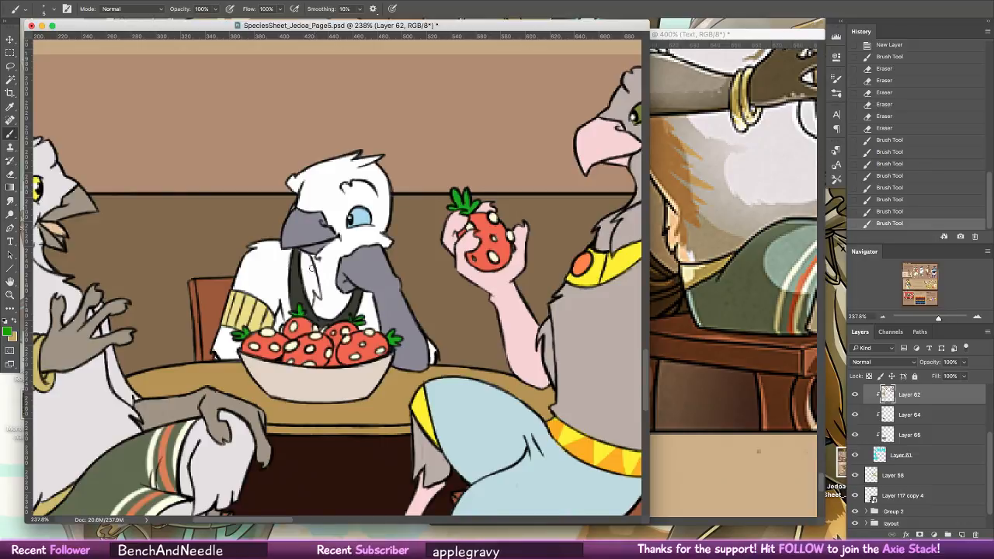
pyautogui.keyDown('alt'); pyautogui.click(300, 288); pyautogui.keyUp('alt')
pyautogui.click(299, 249)
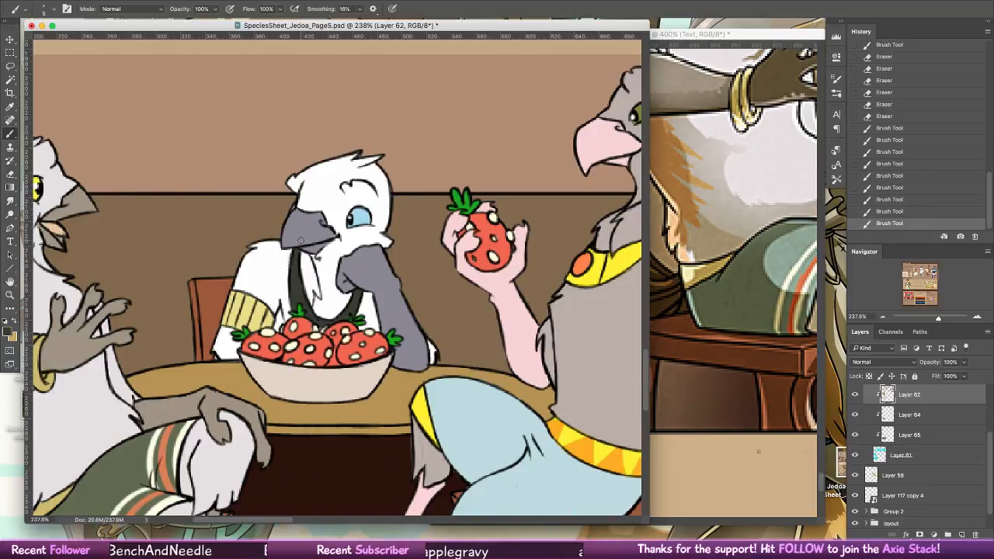
# - Erase stray colour on Layer 62 along the right figure's leg below the yellow trouser cuff
pyautogui.scroll(-5, 300, 240)
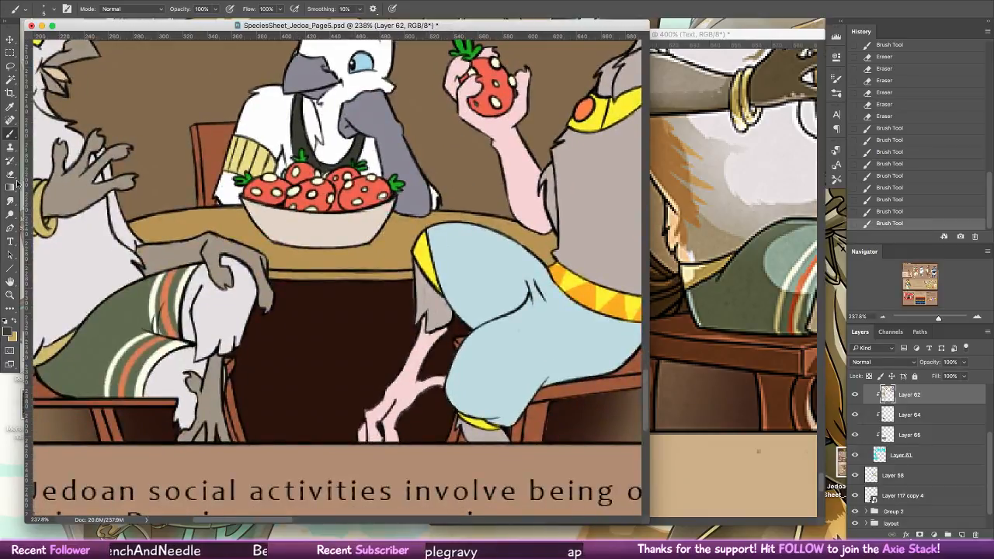
pyautogui.click(13, 176)
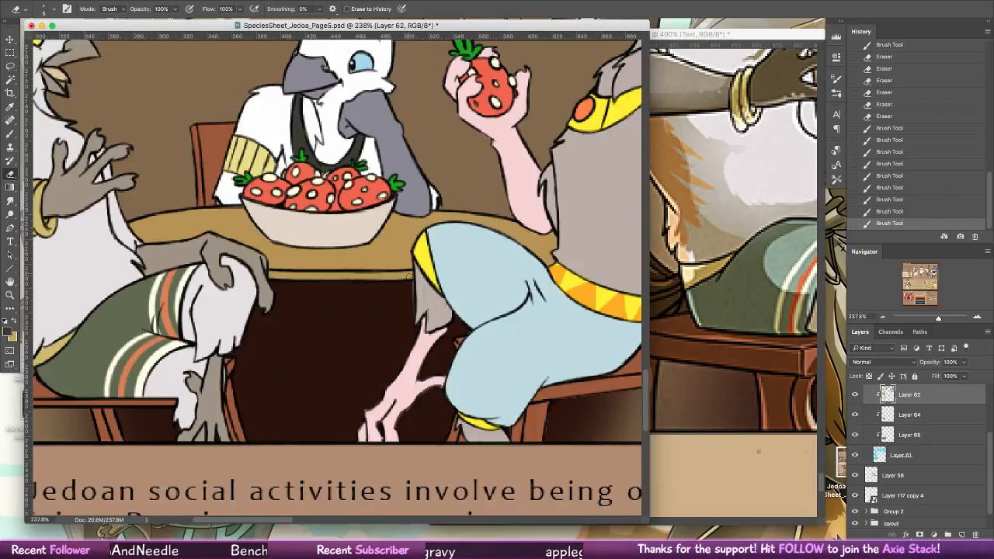
pyautogui.moveTo(410, 273); pyautogui.dragTo(412, 309)
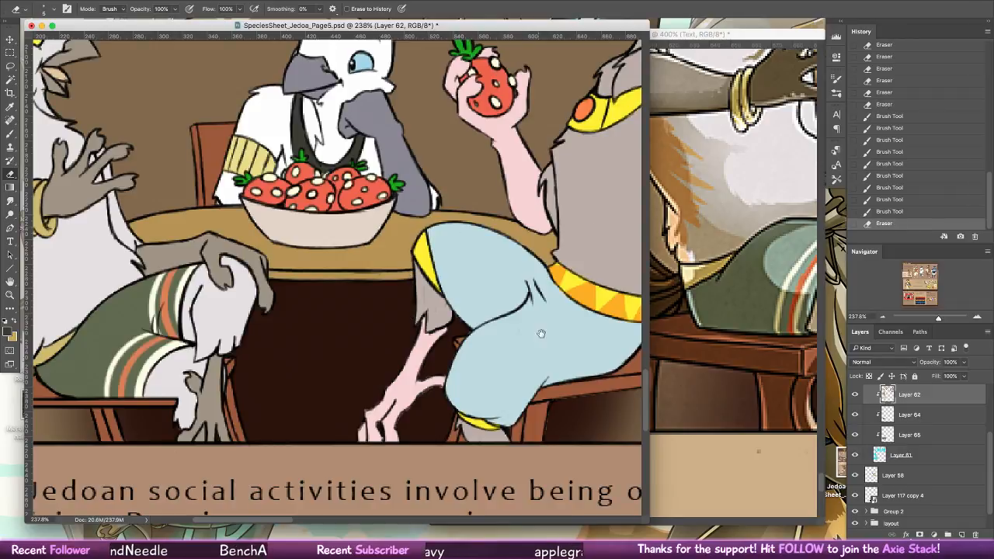
# - Erase stray colour on Layer 62 around the right figure's chair seat, lower trouser leg and pink foot
pyautogui.moveTo(541, 333); pyautogui.dragTo(510, 278)
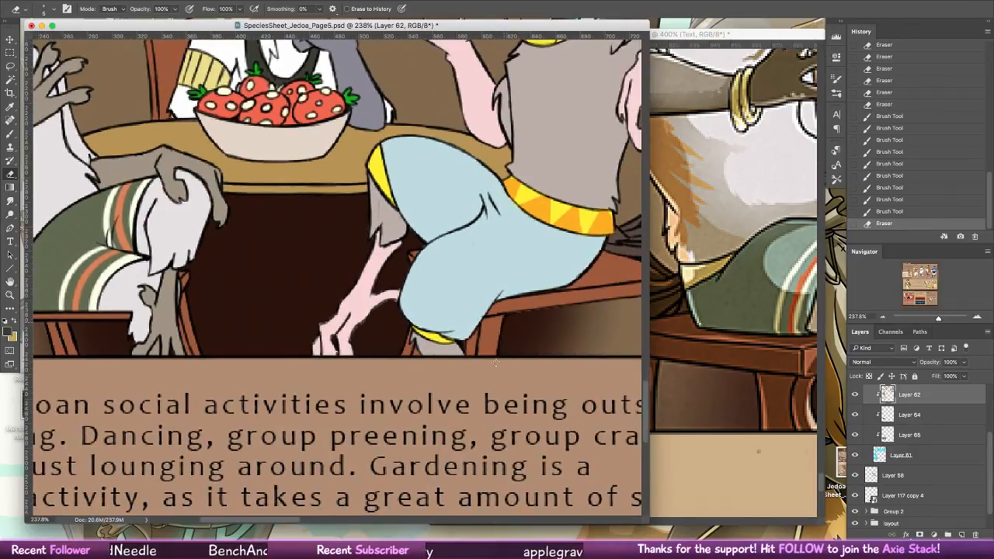
pyautogui.click(598, 260)
pyautogui.click(591, 307)
pyautogui.moveTo(577, 306)
pyautogui.mouseDown()
pyautogui.moveTo(512, 317)
pyautogui.moveTo(592, 303)
pyautogui.mouseUp()
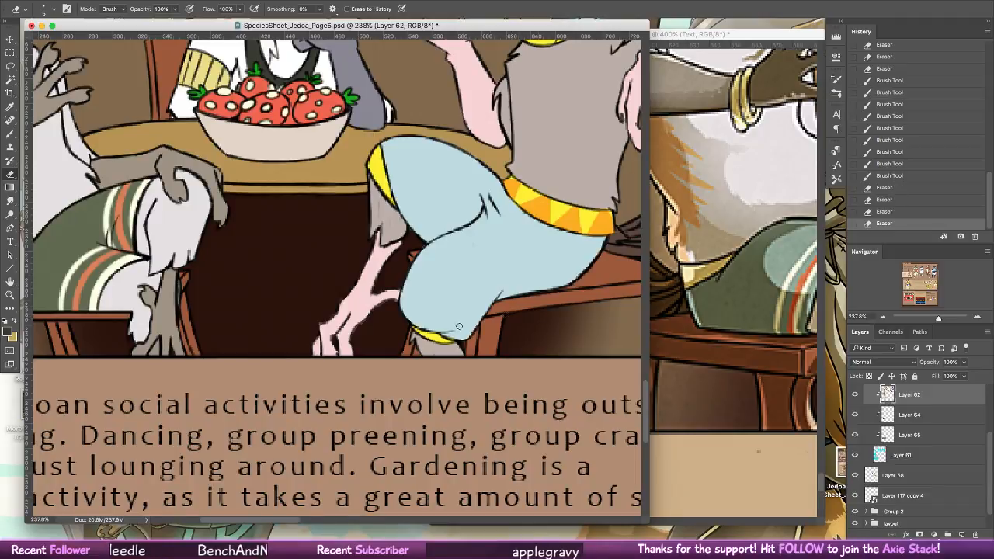
pyautogui.moveTo(406, 321)
pyautogui.mouseDown()
pyautogui.moveTo(392, 305)
pyautogui.moveTo(368, 321)
pyautogui.moveTo(321, 326)
pyautogui.mouseUp()
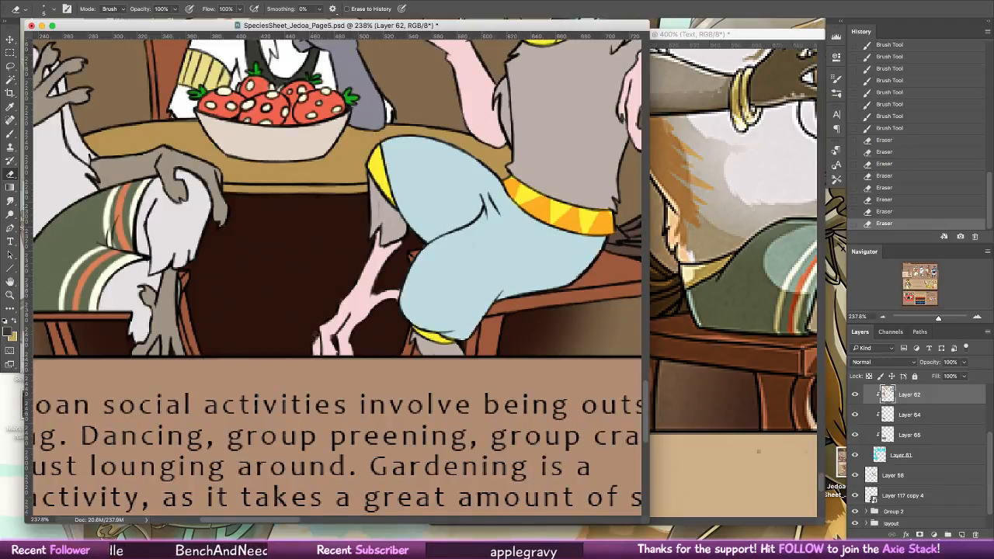
pyautogui.click(315, 332)
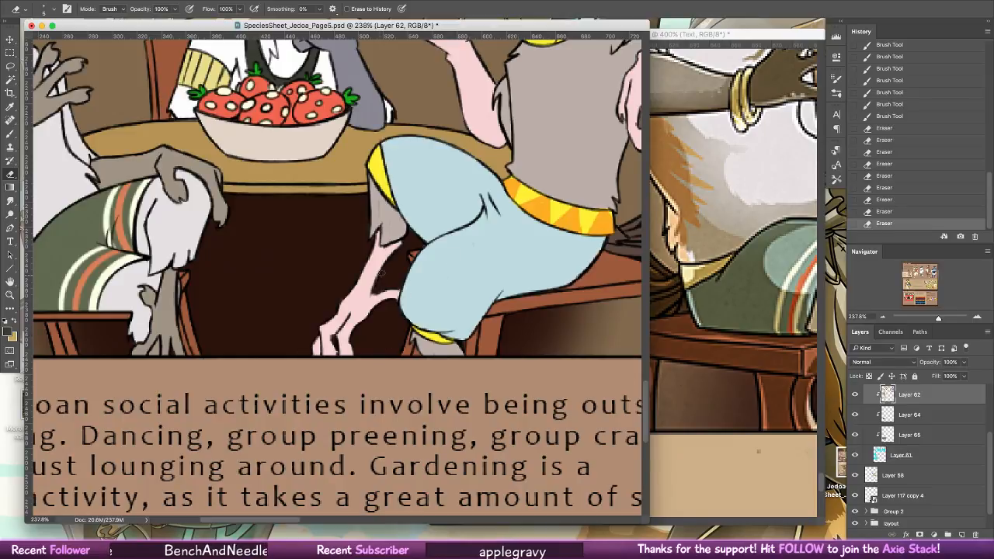
pyautogui.click(411, 277)
# - Erase stray colour on Layer 62 between and around the fingers of the right figure's hanging hand
pyautogui.scroll(5, 593, 300)
pyautogui.hscroll(3, 593, 300)
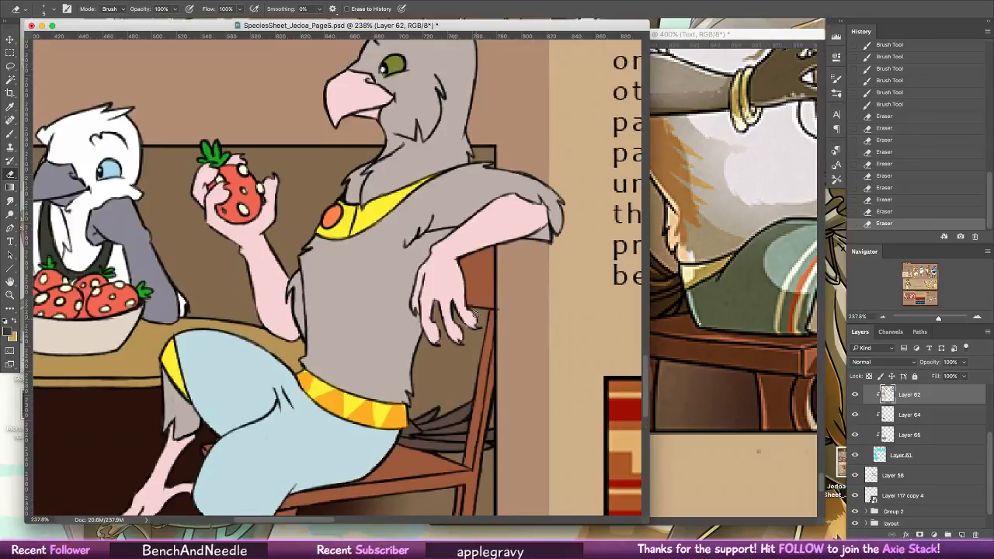
pyautogui.click(475, 314)
pyautogui.click(472, 333)
pyautogui.click(442, 337)
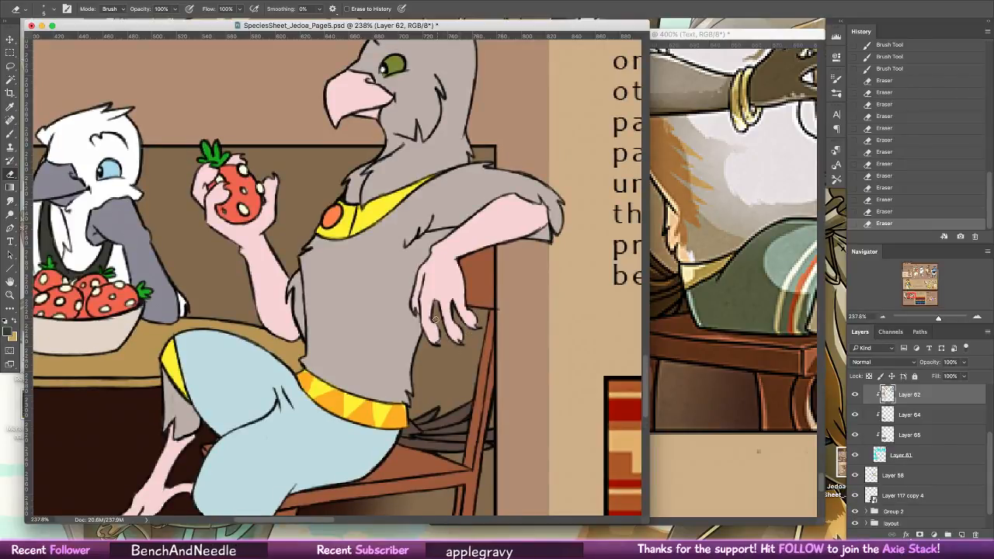
pyautogui.click(440, 340)
pyautogui.moveTo(513, 274); pyautogui.dragTo(539, 380)
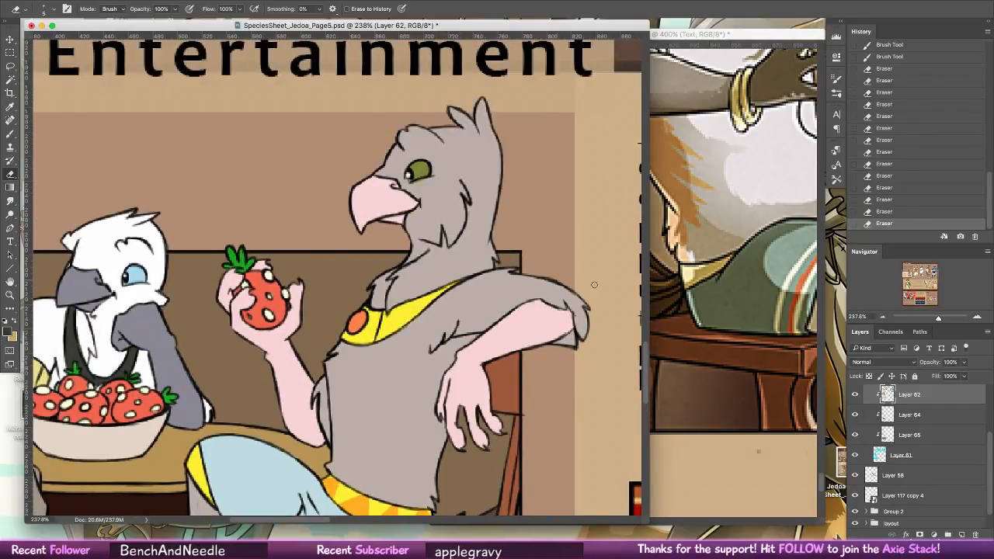
# - Draw the right-hand chair's back post outline in black below the backrest on Layer 60, using a smaller brush
pyautogui.moveTo(614, 226); pyautogui.dragTo(579, 152)
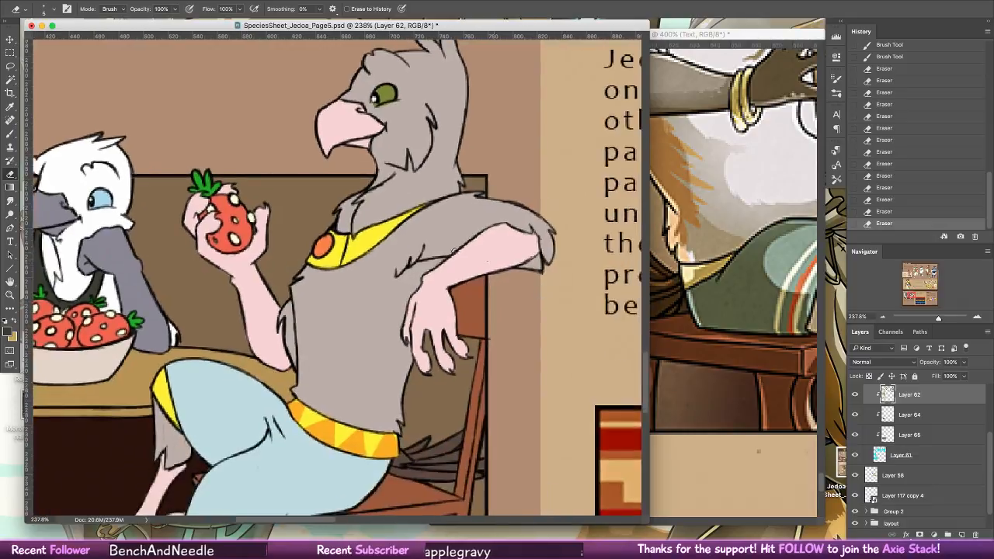
pyautogui.press('b')
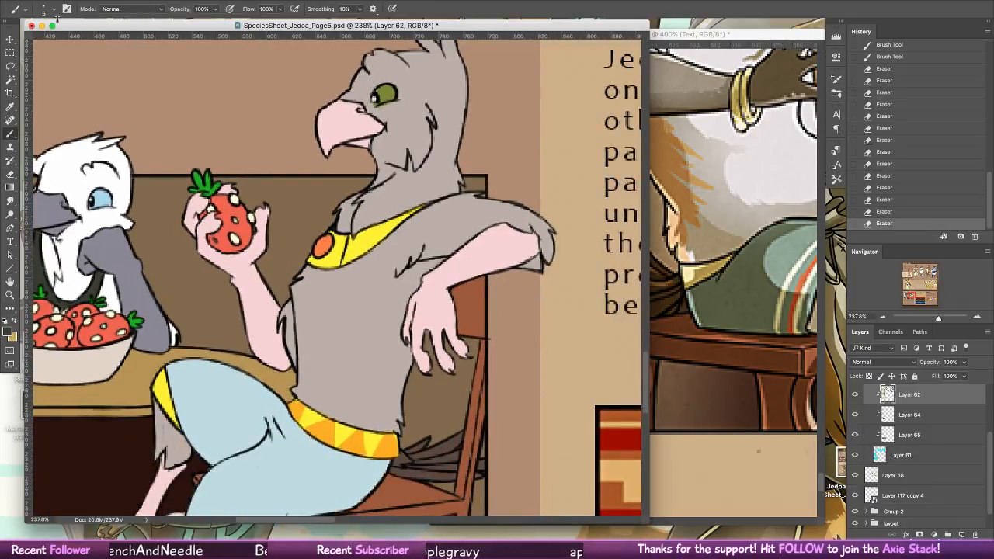
pyautogui.rightClick(94, 115)
pyautogui.click(76, 110)
pyautogui.click(6, 321)
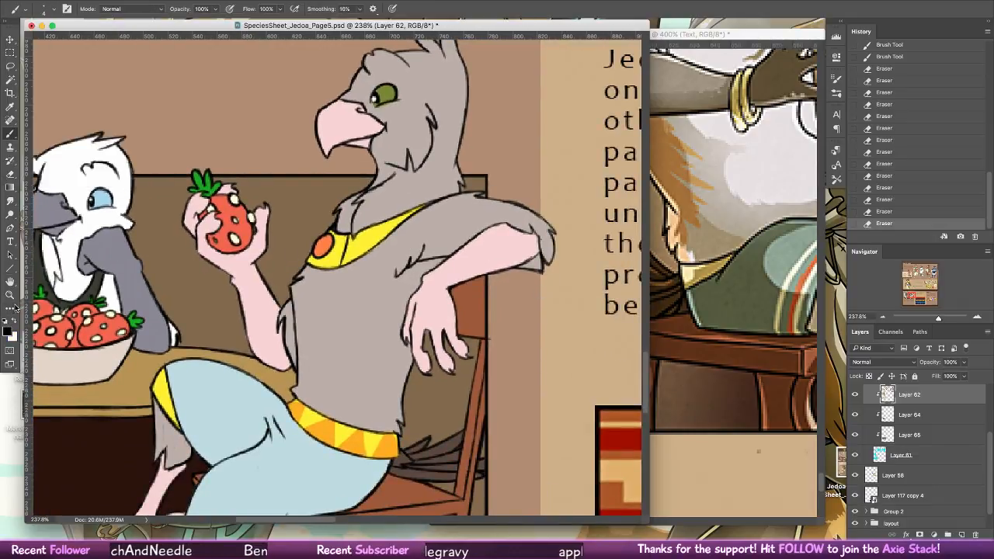
pyautogui.moveTo(988, 445); pyautogui.dragTo(987, 420)
pyautogui.click(909, 415)
pyautogui.click(855, 415)
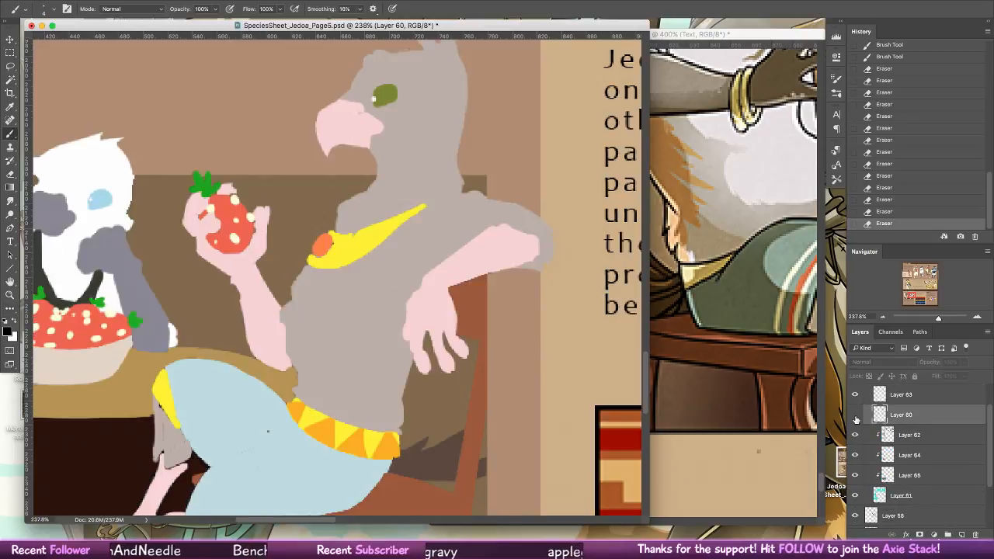
pyautogui.click(856, 415)
pyautogui.moveTo(486, 334)
pyautogui.mouseDown()
pyautogui.moveTo(497, 339)
pyautogui.moveTo(490, 405)
pyautogui.mouseUp()
pyautogui.moveTo(496, 365); pyautogui.dragTo(485, 418)
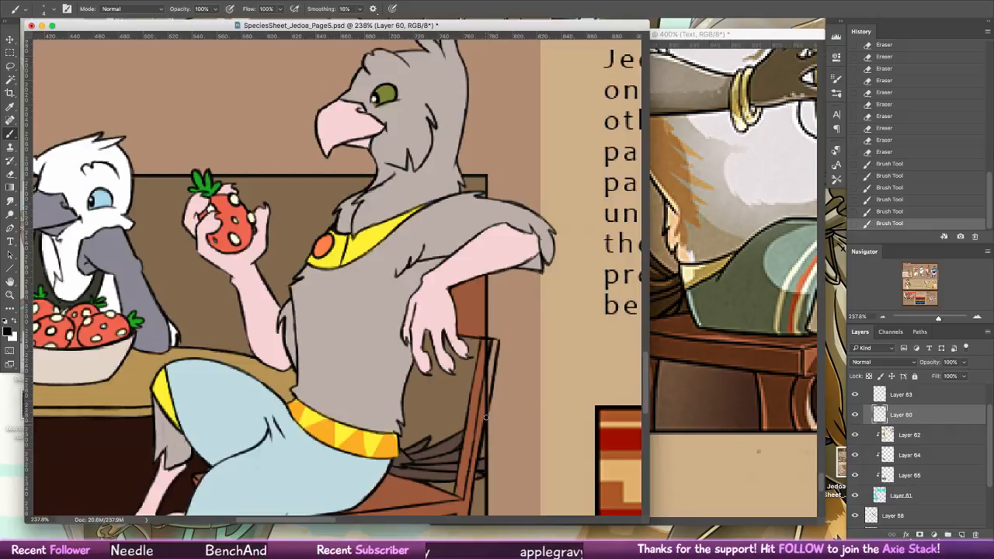
# - Outline the outer side edge and lower corner of the right chair's backrest in black, up to the figure's elbow
pyautogui.moveTo(483, 337)
pyautogui.mouseDown()
pyautogui.moveTo(509, 339)
pyautogui.moveTo(508, 326)
pyautogui.moveTo(498, 340)
pyautogui.moveTo(512, 266)
pyautogui.moveTo(498, 341)
pyautogui.moveTo(512, 268)
pyautogui.mouseUp()
pyautogui.click(498, 337)
pyautogui.click(512, 267)
pyautogui.moveTo(495, 337)
pyautogui.mouseDown()
pyautogui.moveTo(508, 278)
pyautogui.moveTo(505, 351)
pyautogui.moveTo(497, 338)
pyautogui.moveTo(524, 274)
pyautogui.moveTo(519, 314)
pyautogui.mouseUp()
pyautogui.click(497, 338)
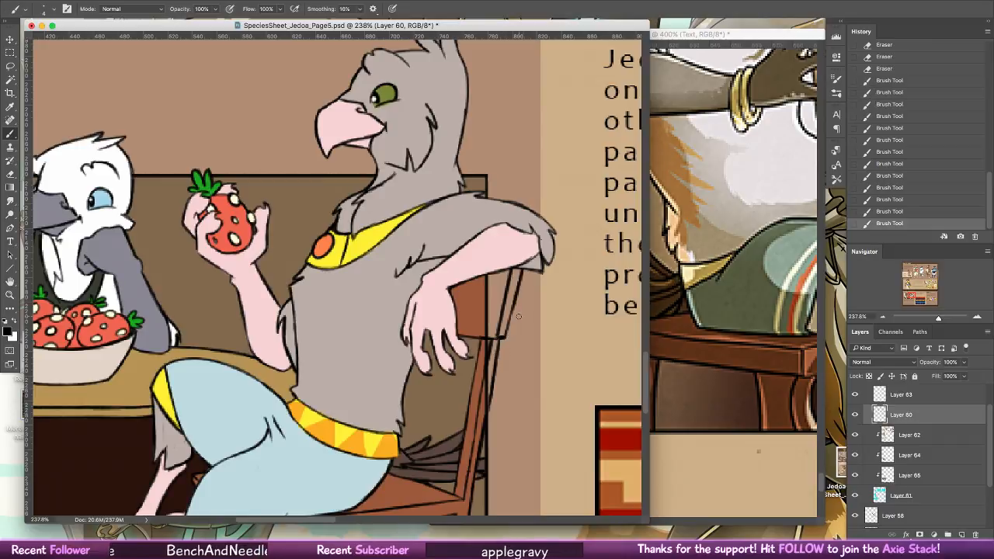
# - Erase the background panel's vertical line on Layer 60 where it crosses the right chair's backrest and post
pyautogui.press('e')
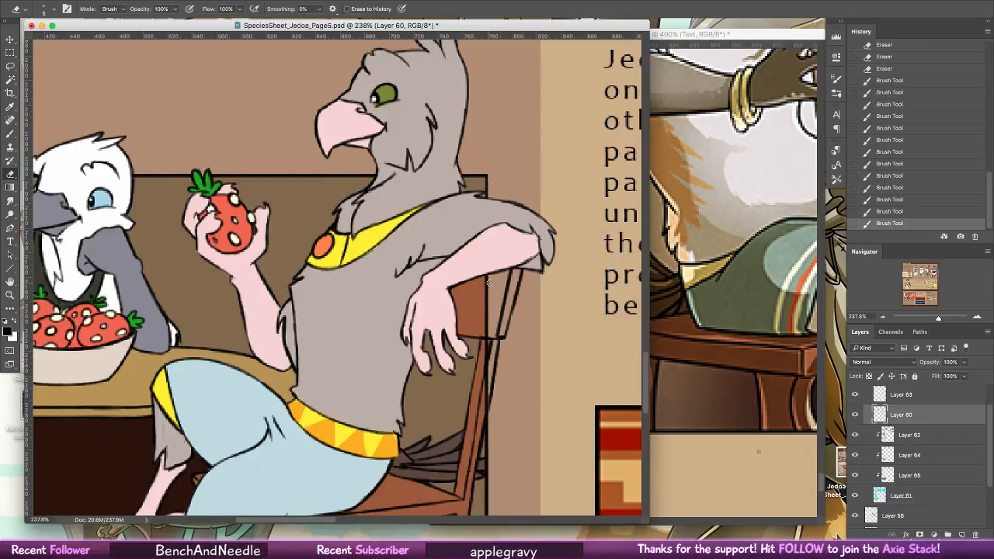
pyautogui.moveTo(487, 279); pyautogui.dragTo(487, 382)
pyautogui.moveTo(487, 377); pyautogui.dragTo(487, 411)
pyautogui.click(489, 382)
pyautogui.press('super+z')
pyautogui.press('super+z')
pyautogui.moveTo(491, 362); pyautogui.dragTo(483, 413)
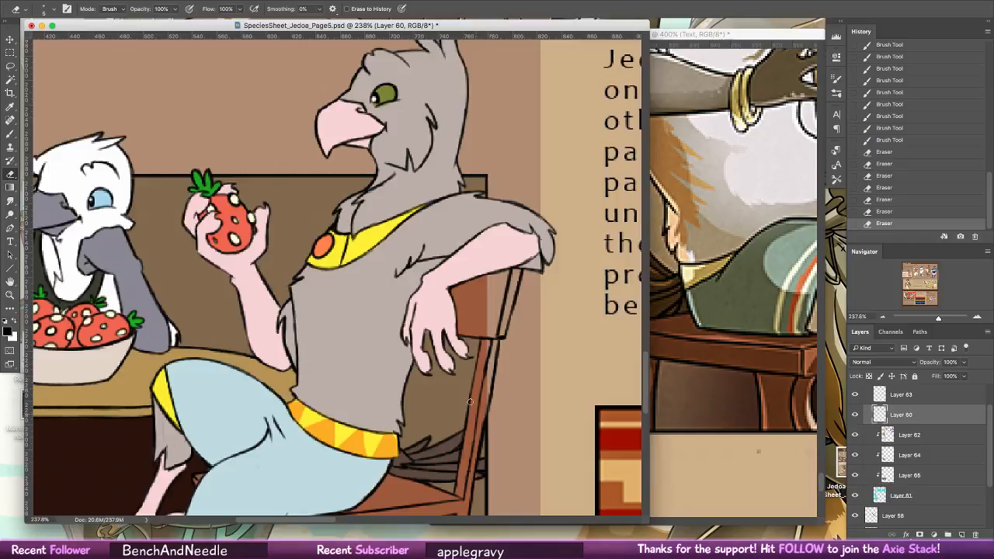
pyautogui.press('super+z')
# - Paint the uncoloured part of the right chair's backrest with its sampled reddish brown on Layer 61
pyautogui.press('b')
pyautogui.keyDown('alt'); pyautogui.click(476, 304); pyautogui.keyUp('alt')
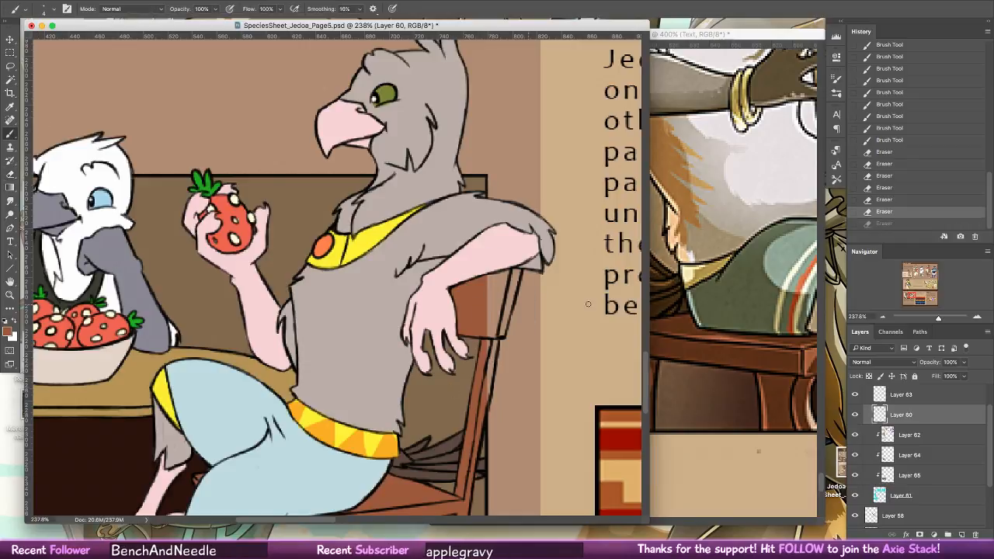
pyautogui.click(913, 500)
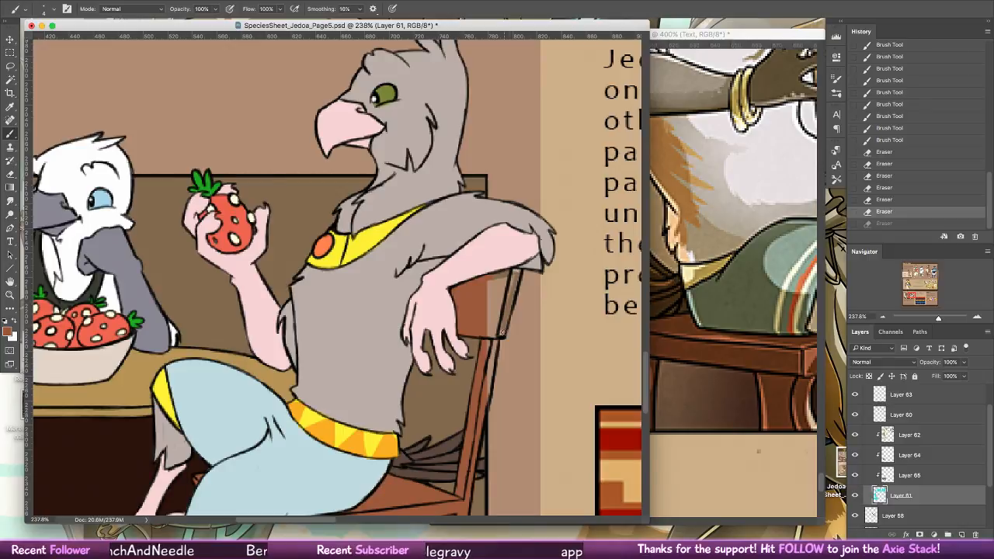
pyautogui.moveTo(494, 327); pyautogui.dragTo(490, 283)
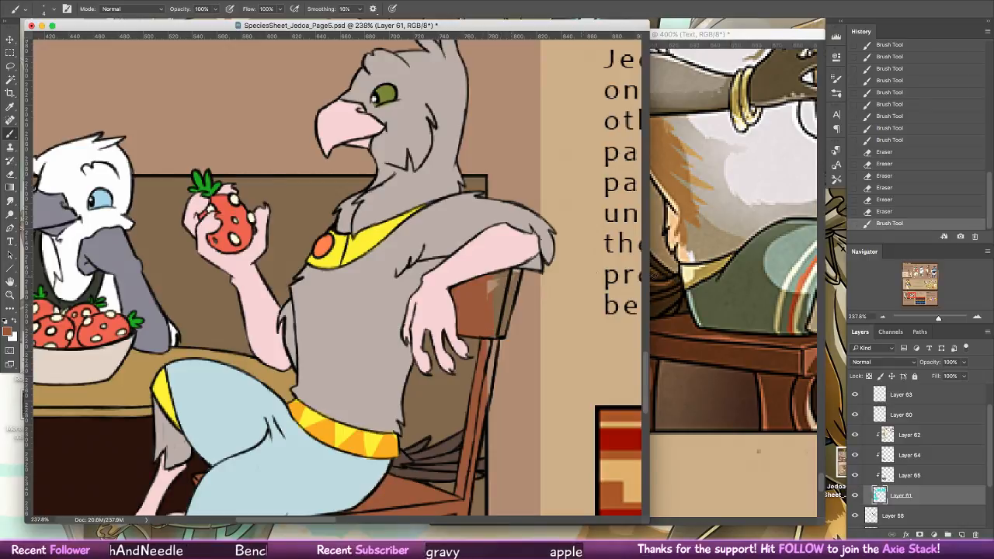
# - Switch to Discord and view the character image posted in the art-share channel of The Axie Stack
pyautogui.click(835, 376)
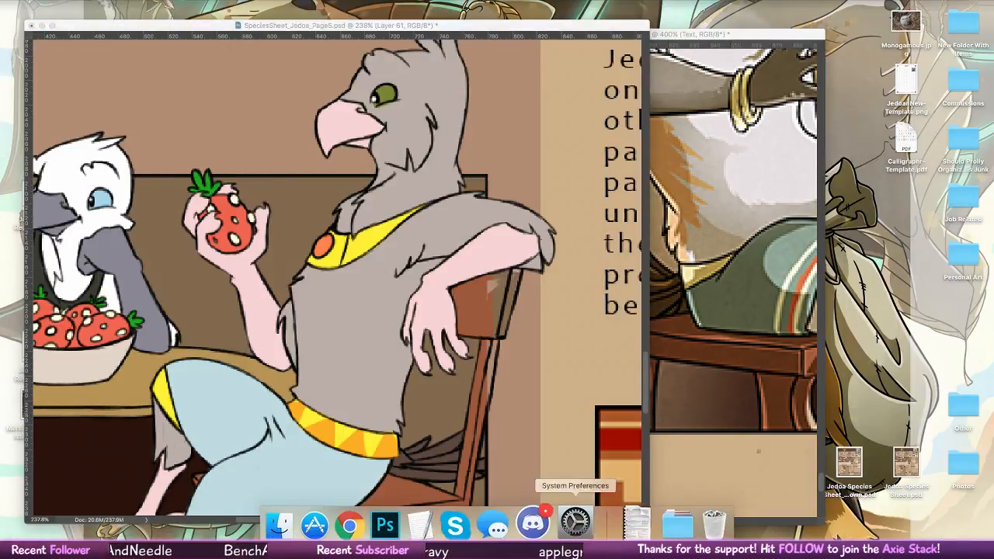
pyautogui.click(542, 525)
pyautogui.click(211, 375)
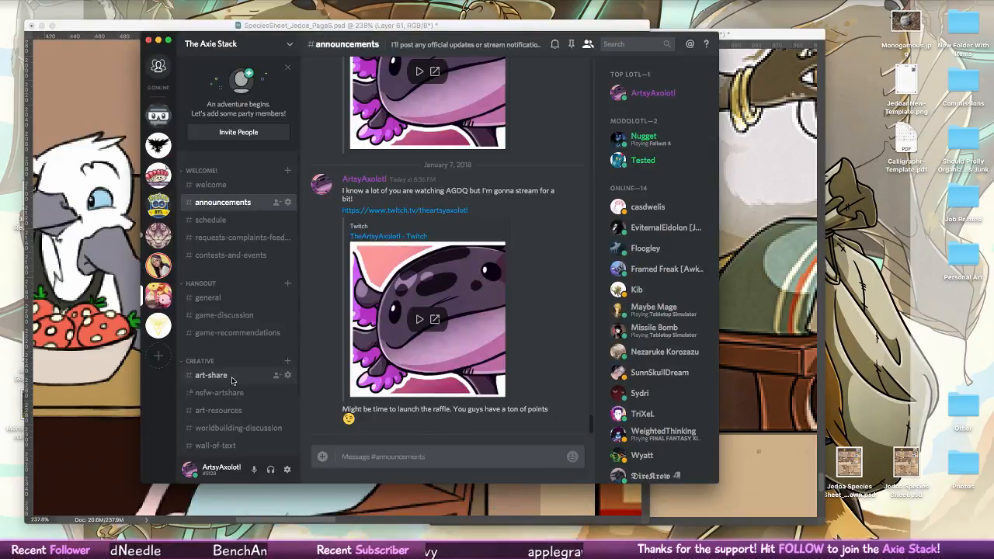
pyautogui.click(444, 228)
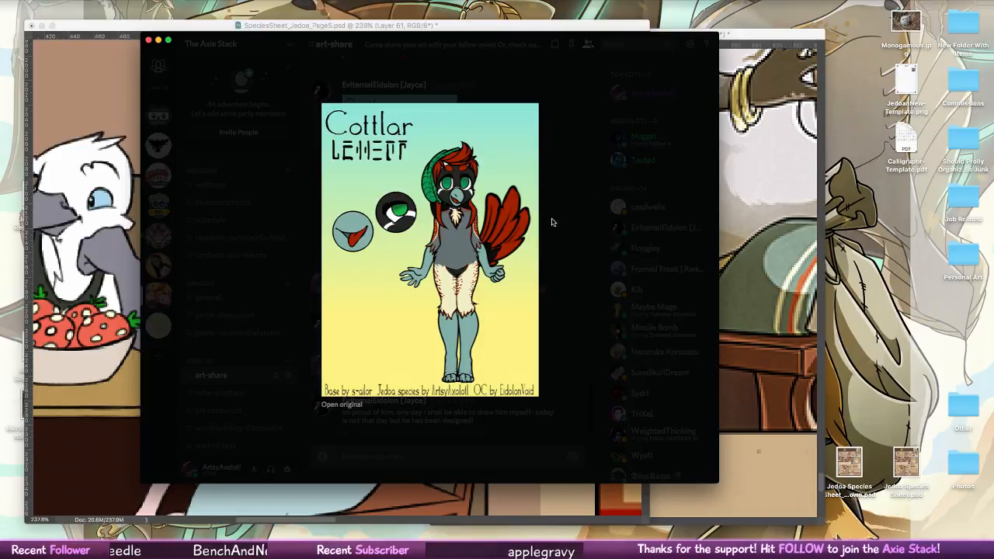
pyautogui.click(455, 505)
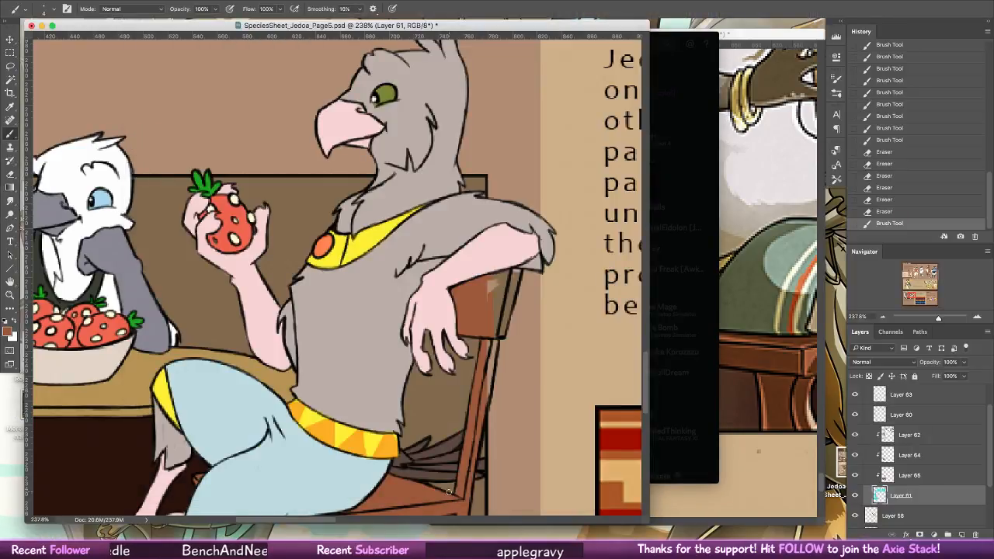
# - Paint the bare strip along the right chair's backrest edge reddish brown on Layer 62
pyautogui.scroll(-3, 514, 350)
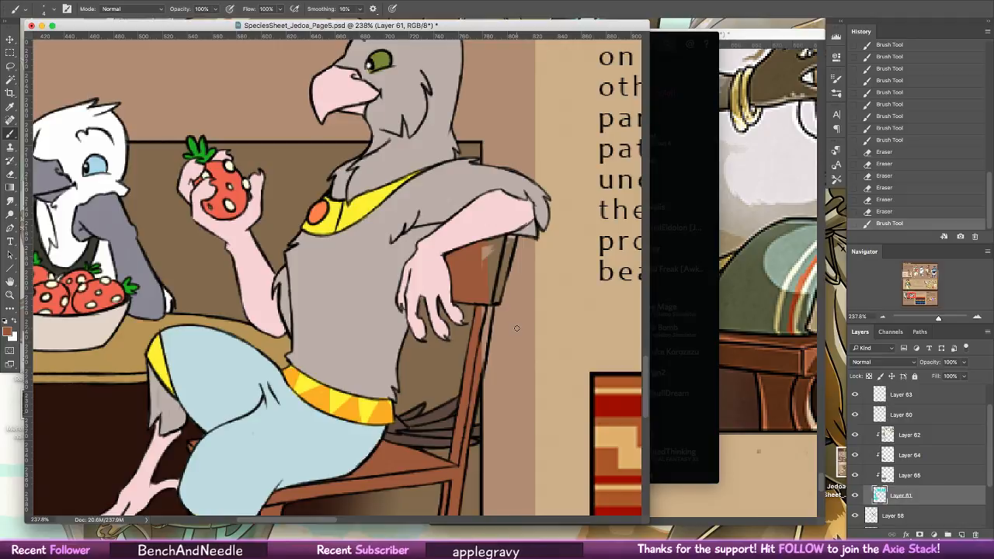
pyautogui.click(915, 436)
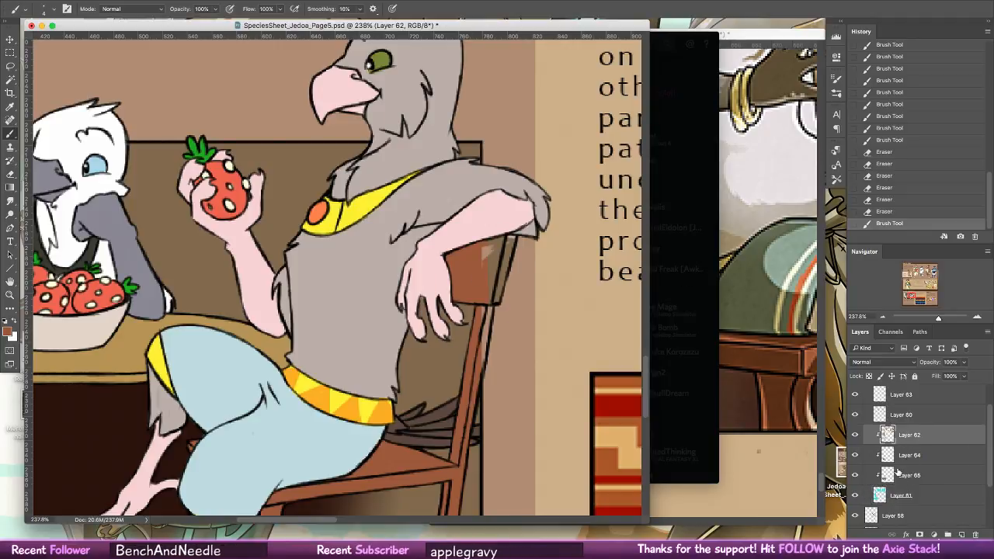
pyautogui.click(855, 435)
pyautogui.click(855, 435)
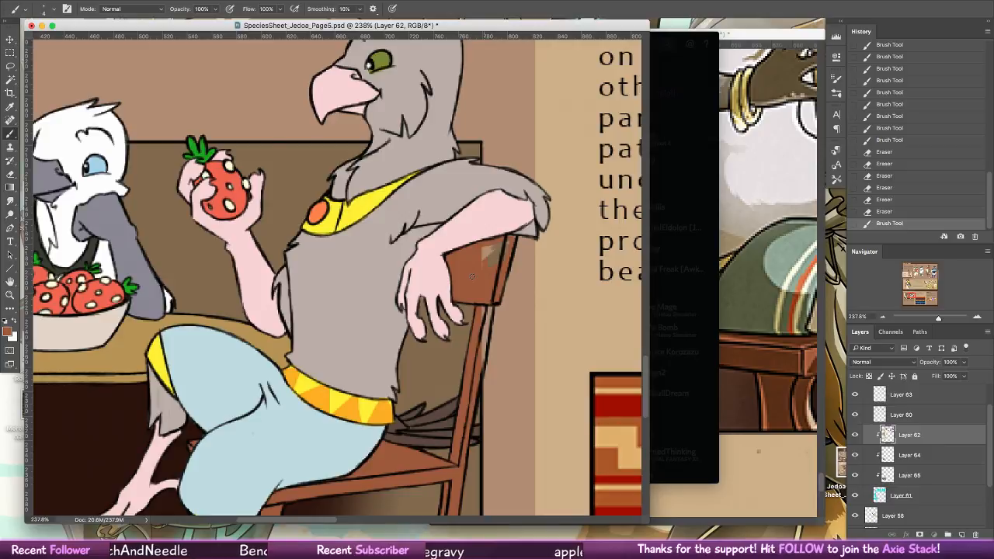
pyautogui.click(484, 250)
pyautogui.click(486, 253)
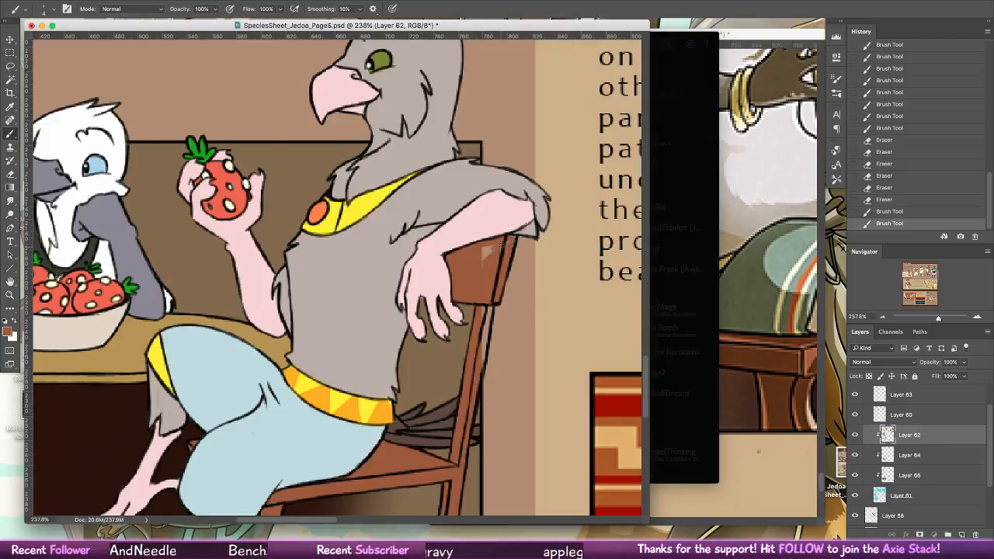
# - Cover the pale patch on the right chair's backrest and colour its post reddish brown on Layer 61, using a larger brush
pyautogui.click(902, 495)
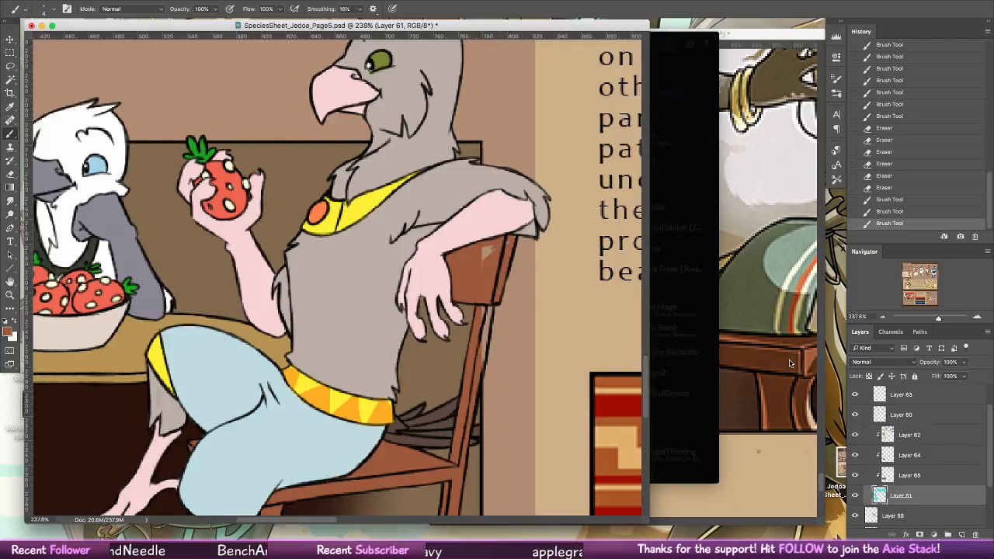
pyautogui.click(48, 8)
pyautogui.click(22, 124)
pyautogui.moveTo(494, 253); pyautogui.dragTo(505, 240)
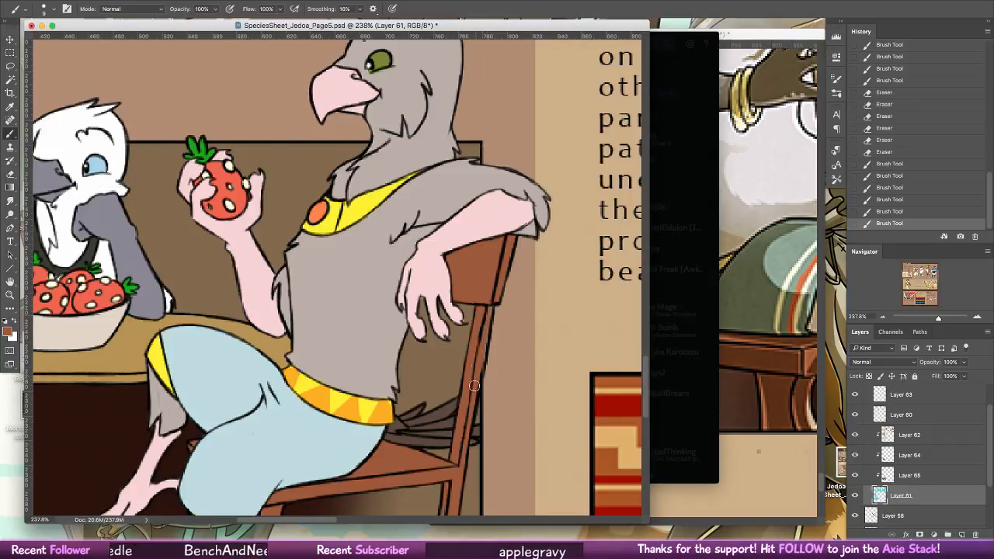
pyautogui.moveTo(479, 351)
pyautogui.mouseDown()
pyautogui.moveTo(474, 365)
pyautogui.moveTo(486, 352)
pyautogui.mouseUp()
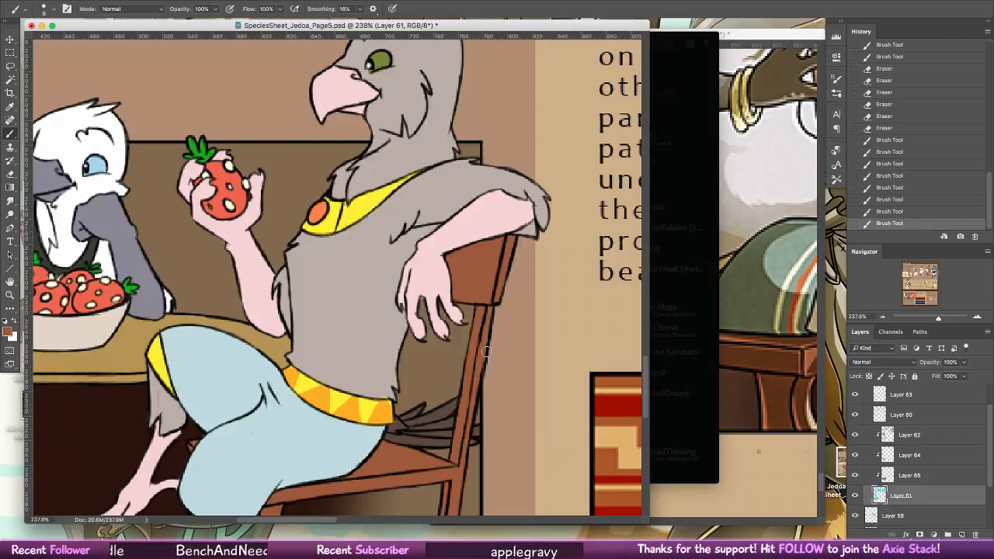
# - Fill the remaining gap in the right chair's post below the backrest with reddish brown on Layer 65
pyautogui.click(923, 476)
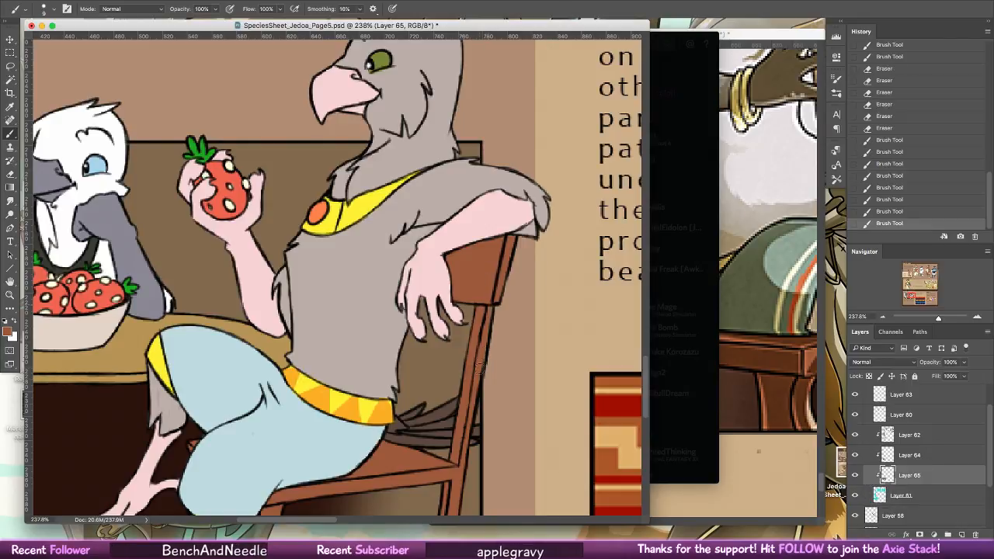
pyautogui.moveTo(479, 365); pyautogui.dragTo(476, 374)
pyautogui.moveTo(482, 342); pyautogui.dragTo(473, 375)
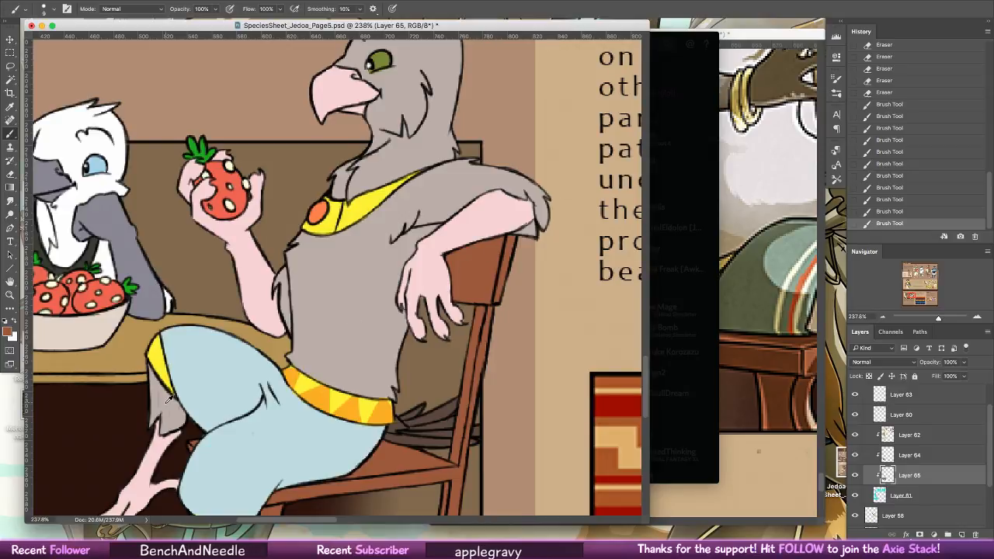
# - Undo the last stroke on Layer 65 and touch up the right figure's leg below the yellow cuff on Layer 62
pyautogui.hotkey('ctrl', 'z')
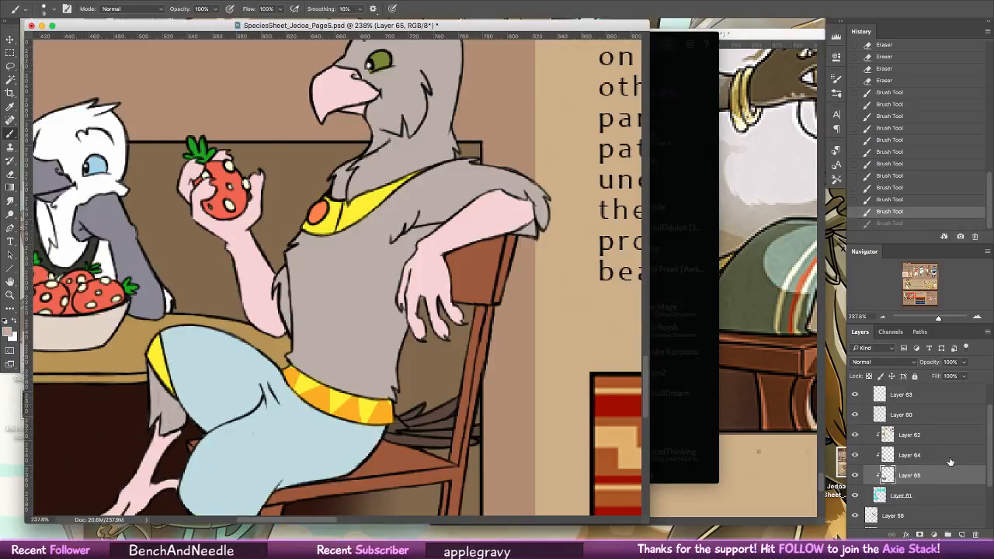
pyautogui.click(928, 435)
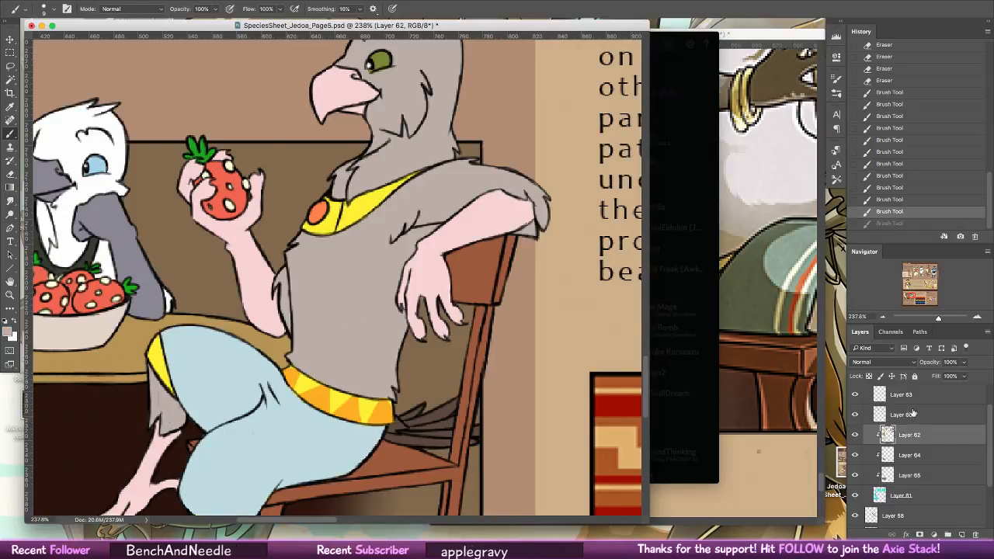
pyautogui.click(160, 405)
# - Touch up the left figure's tail feathers with brown on Layer 62
pyautogui.scroll(8, 446, 266)
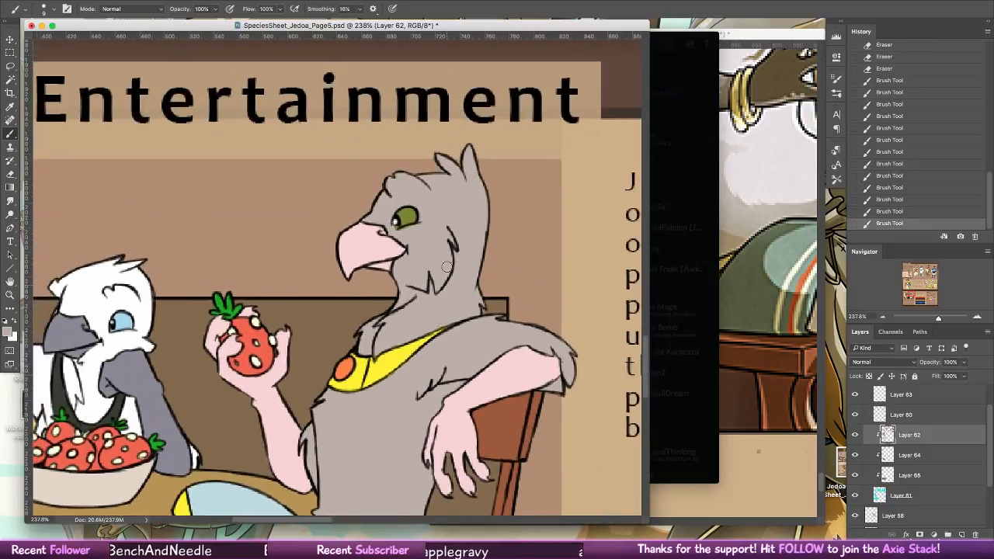
pyautogui.hscroll(-5, 497, 233)
pyautogui.scroll(-3, 497, 233)
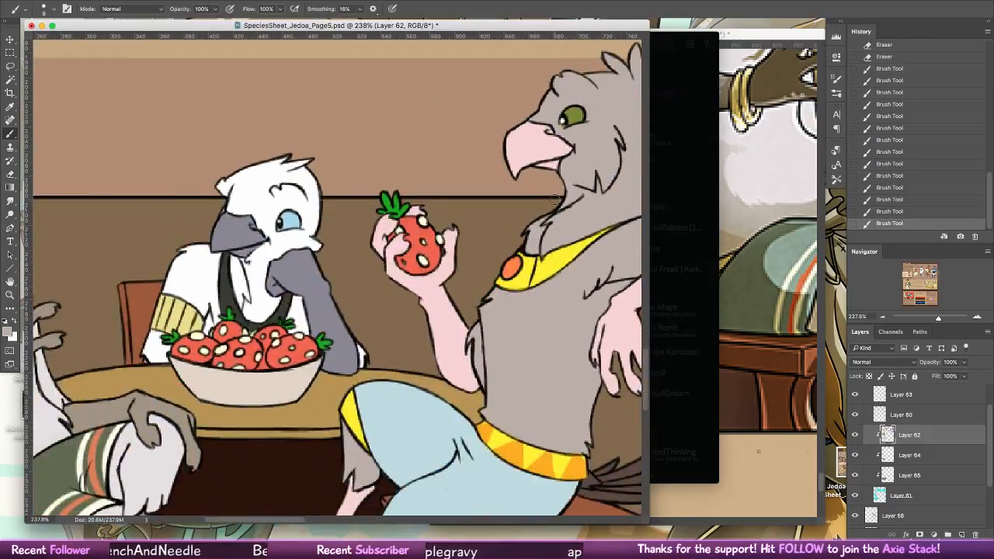
pyautogui.hscroll(-6, 559, 233)
pyautogui.scroll(-2, 559, 233)
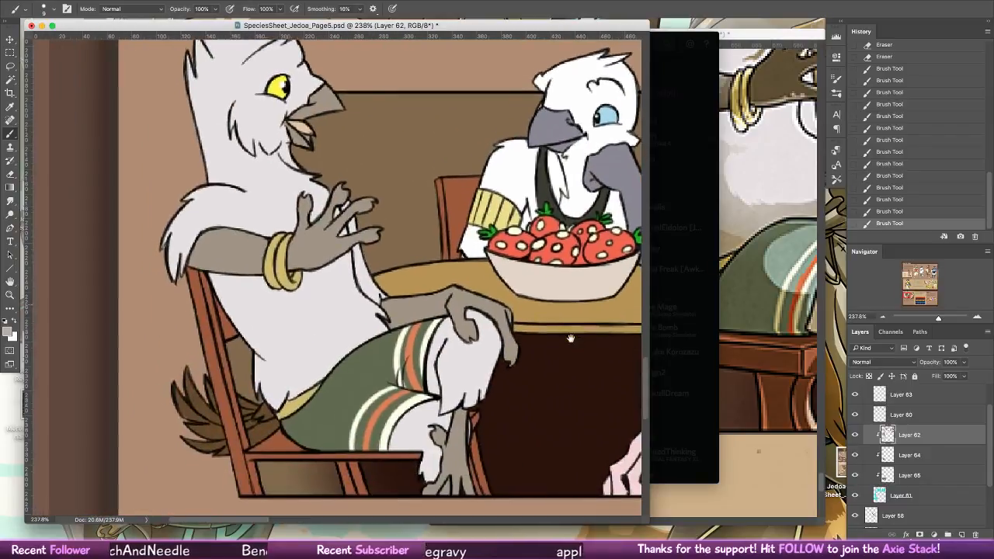
pyautogui.scroll(-2, 571, 338)
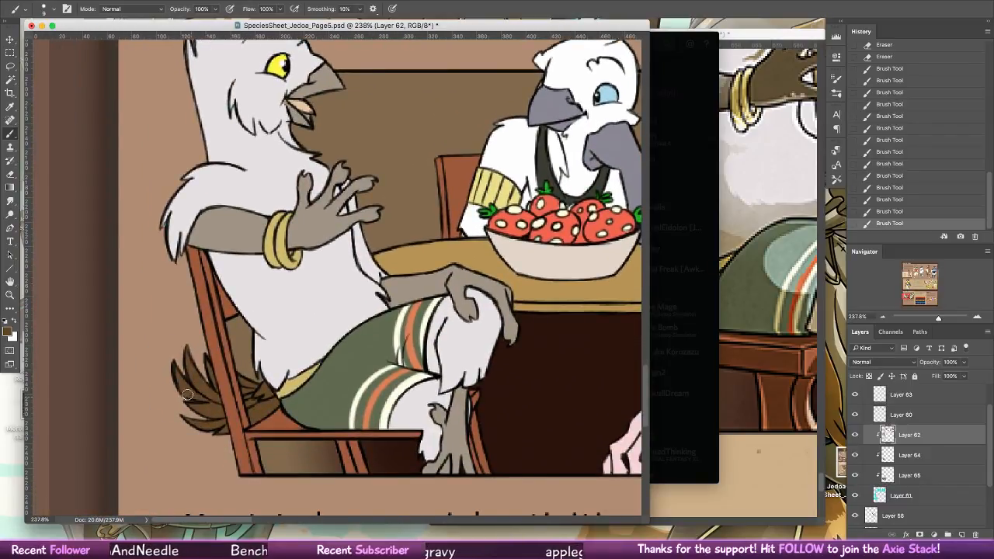
pyautogui.moveTo(187, 395); pyautogui.dragTo(185, 384)
# - Make Layer 65 the active layer and reset the foreground and background colours to their defaults
pyautogui.press('z')
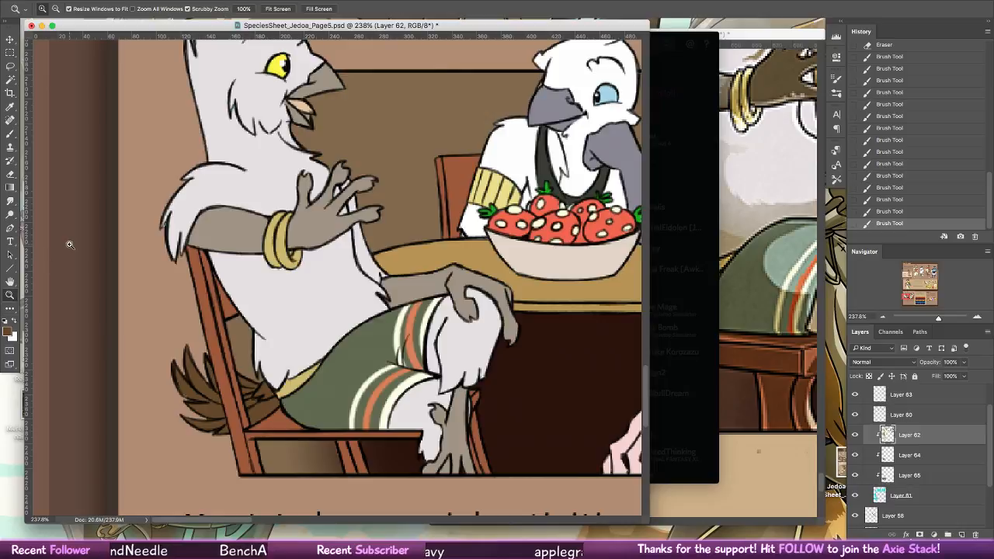
pyautogui.moveTo(573, 247); pyautogui.dragTo(541, 227)
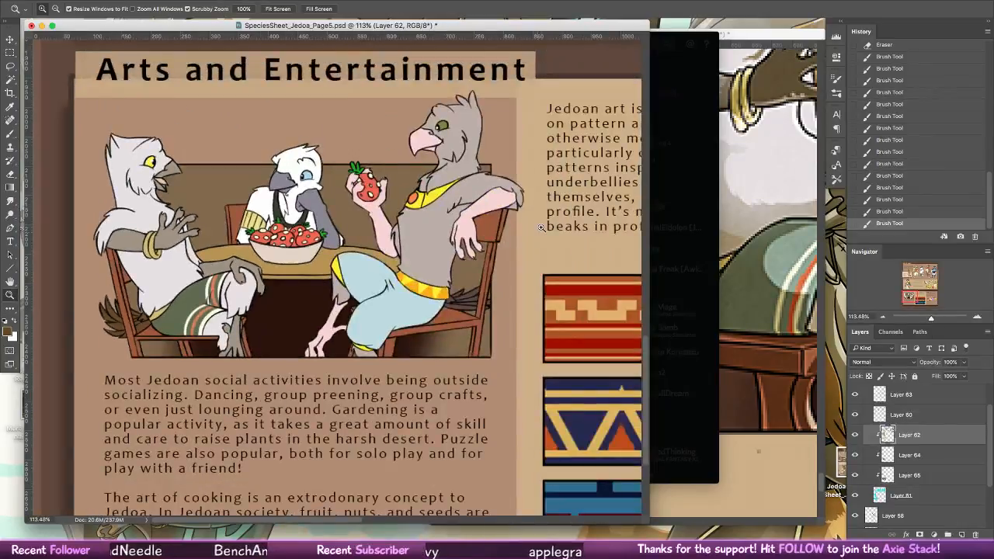
pyautogui.click(918, 455)
pyautogui.click(915, 474)
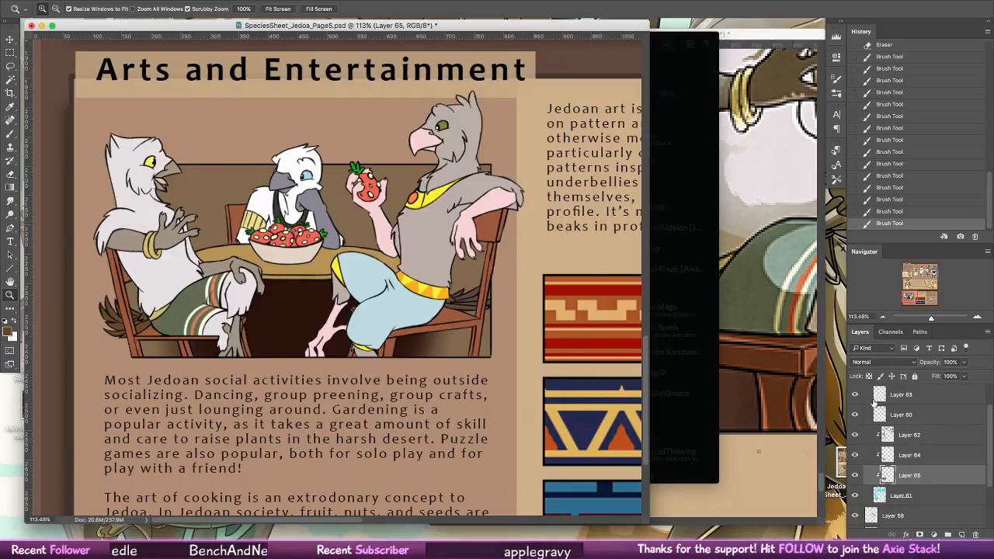
pyautogui.click(6, 322)
# - Close the Discord window and bring the reference document Jedoa Species Sheet_breakdown.psd to the front
pyautogui.click(718, 286)
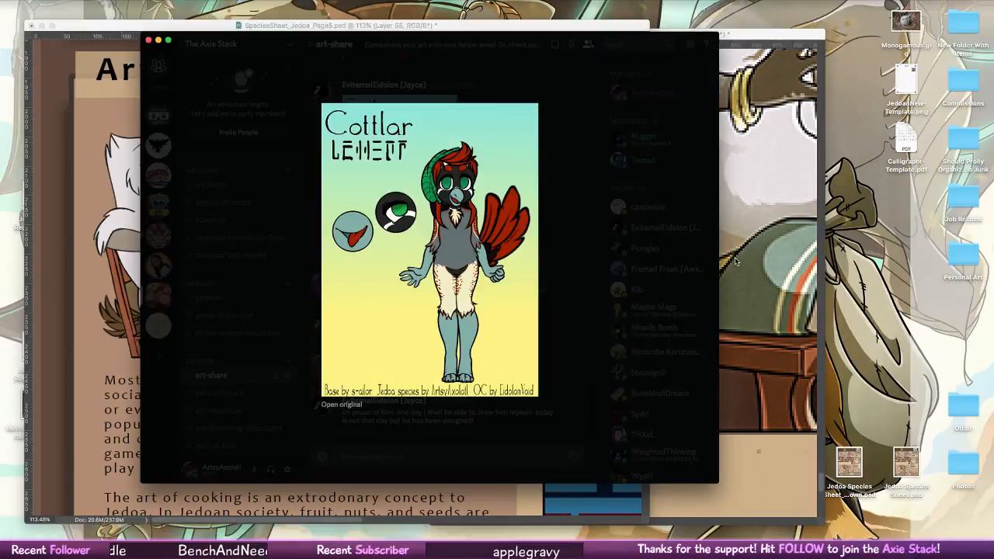
pyautogui.click(759, 205)
pyautogui.click(184, 48)
pyautogui.click(150, 40)
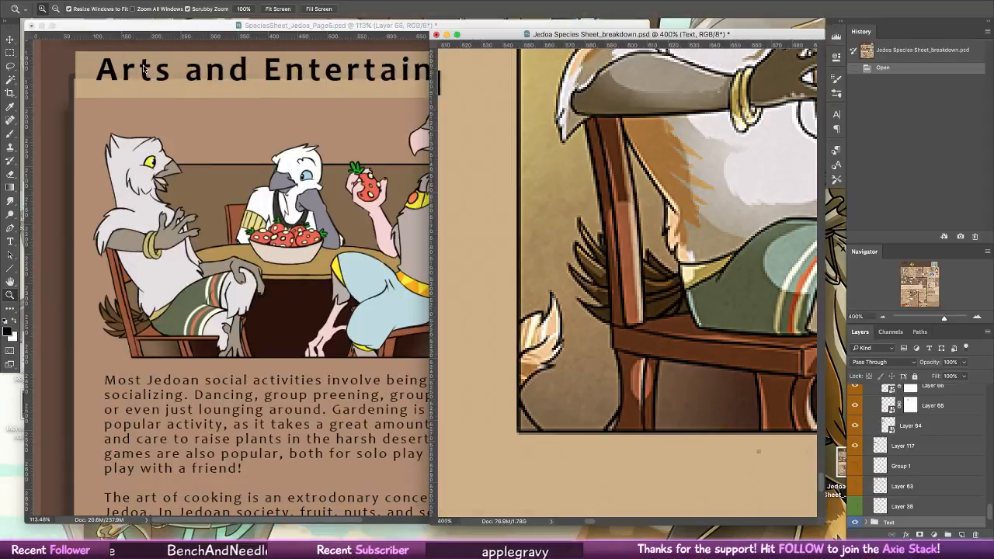
# - Sample the yellow backdrop colour from the reference's seated-figure illustration and return to SpeciesSheet_Jedoa_Page5.psd
pyautogui.click(592, 259)
pyautogui.moveTo(559, 252)
pyautogui.mouseDown()
pyautogui.moveTo(575, 294)
pyautogui.moveTo(703, 488)
pyautogui.mouseUp()
pyautogui.press('b')
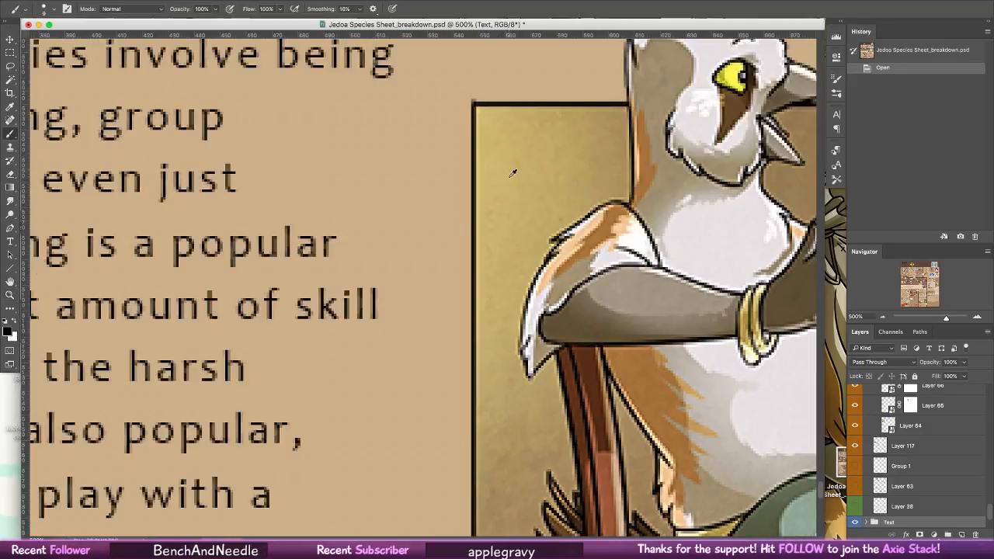
pyautogui.keyDown('alt'); pyautogui.click(209, 387); pyautogui.keyUp('alt')
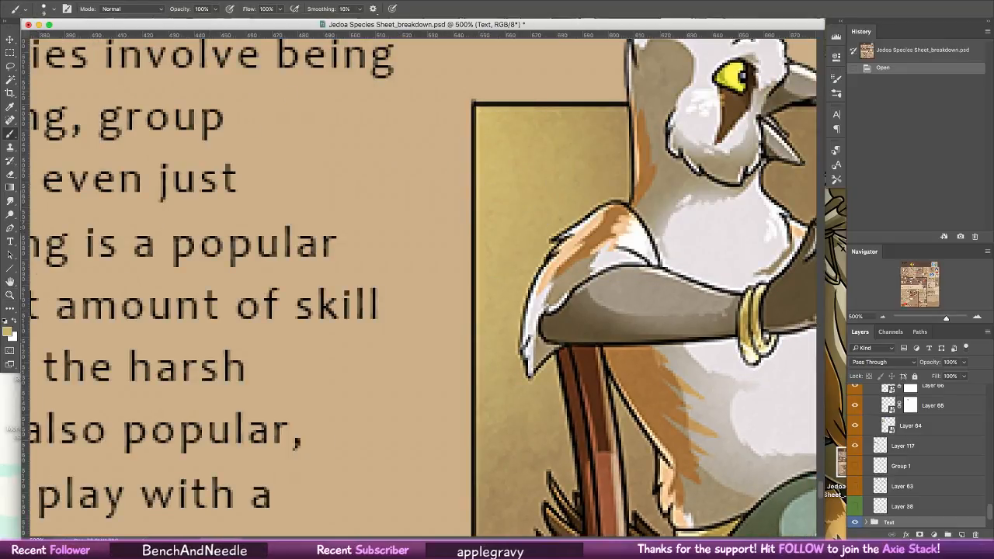
pyautogui.moveTo(820, 536); pyautogui.dragTo(415, 532)
pyautogui.moveTo(403, 26); pyautogui.dragTo(764, 26)
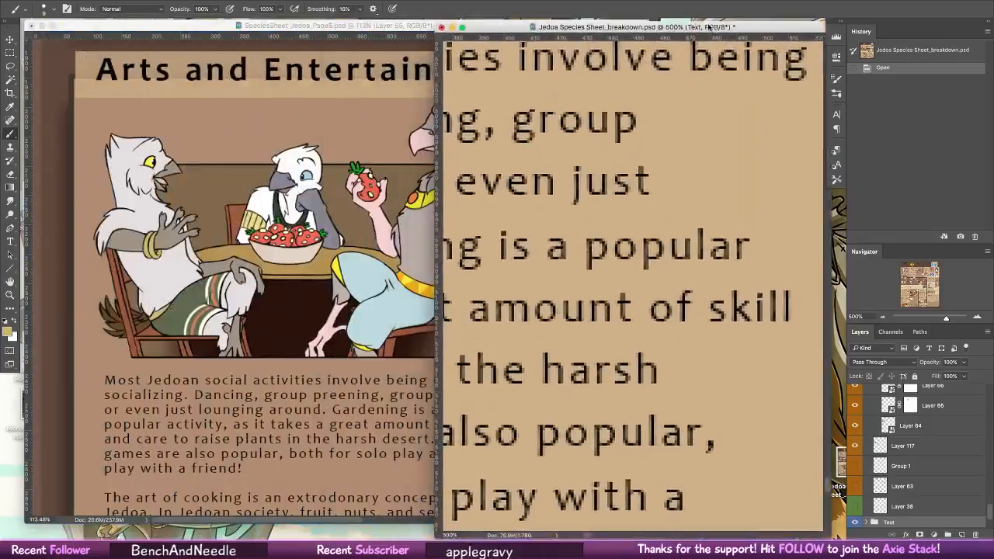
pyautogui.click(315, 184)
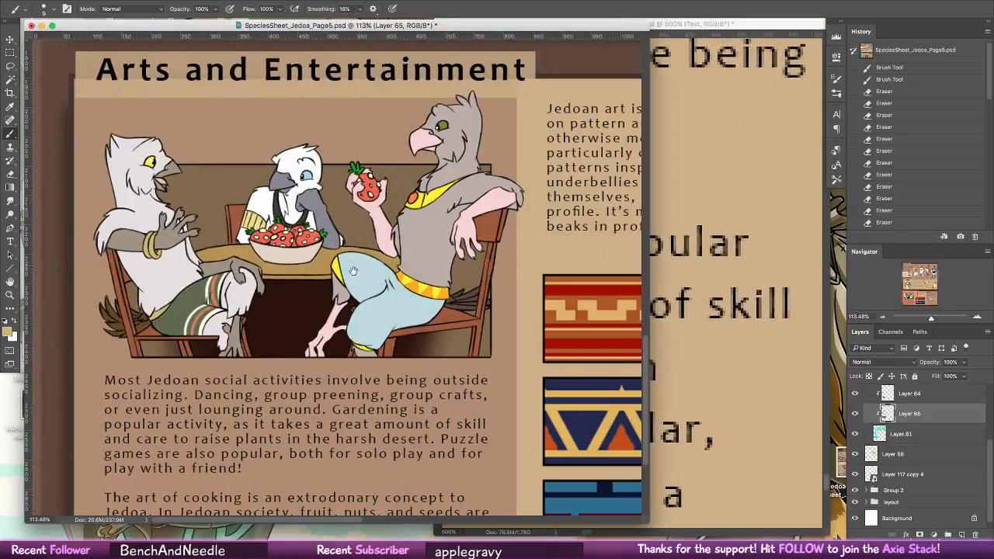
# - Apply yellow-to-transparent gradients on Layer 65 over the backdrop's upper-left area in the Arts and Entertainment illustration
pyautogui.scroll(2, 353, 271)
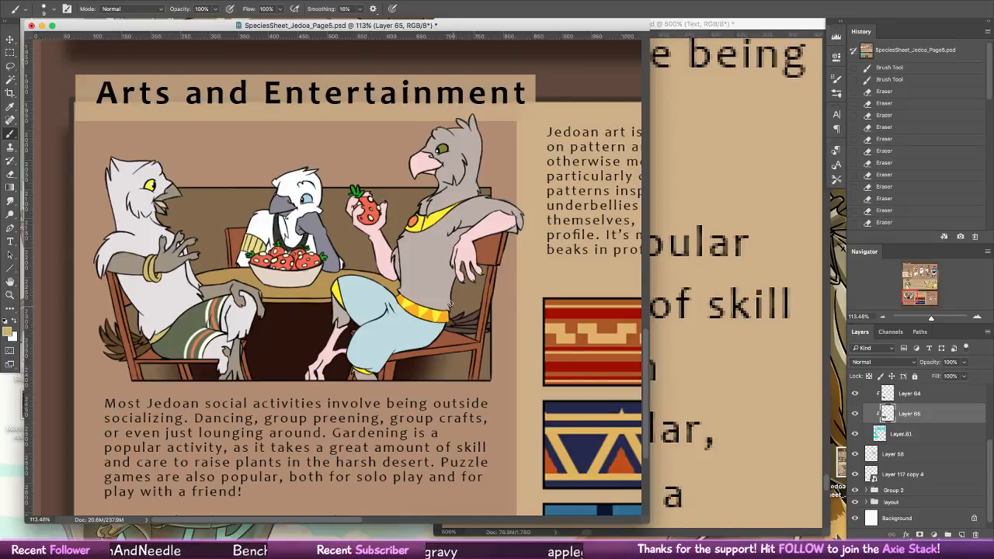
pyautogui.click(10, 187)
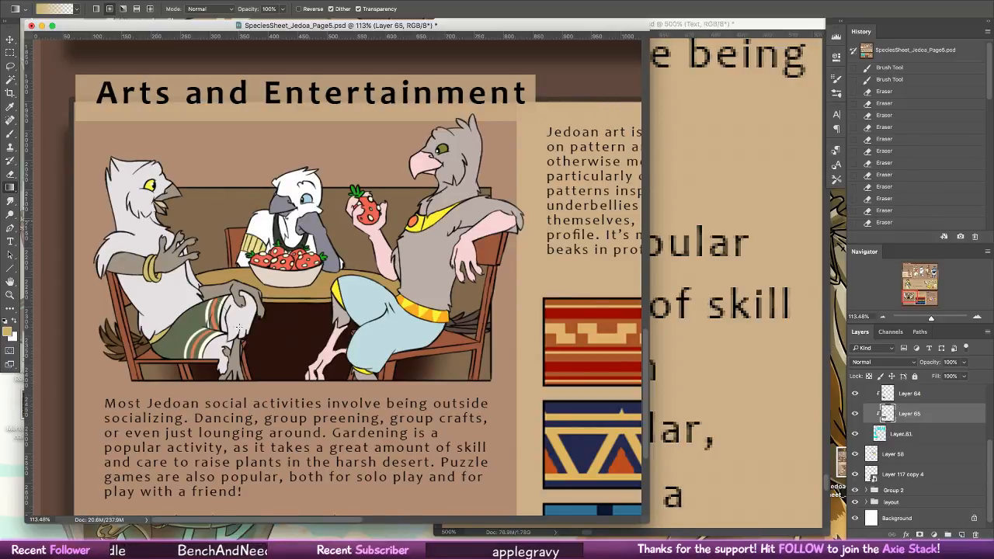
pyautogui.moveTo(185, 182); pyautogui.dragTo(232, 386)
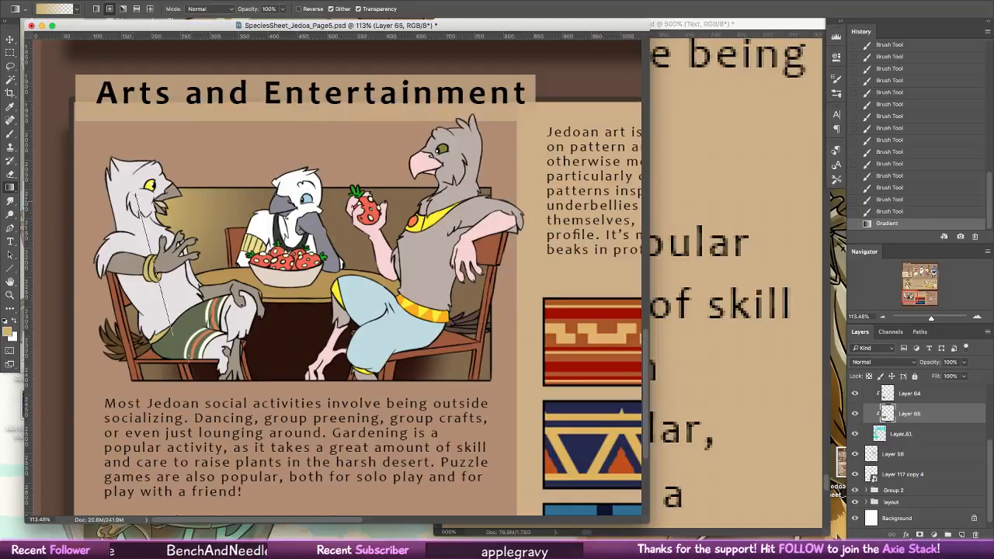
pyautogui.moveTo(150, 219); pyautogui.dragTo(196, 332)
pyautogui.moveTo(233, 231); pyautogui.dragTo(233, 273)
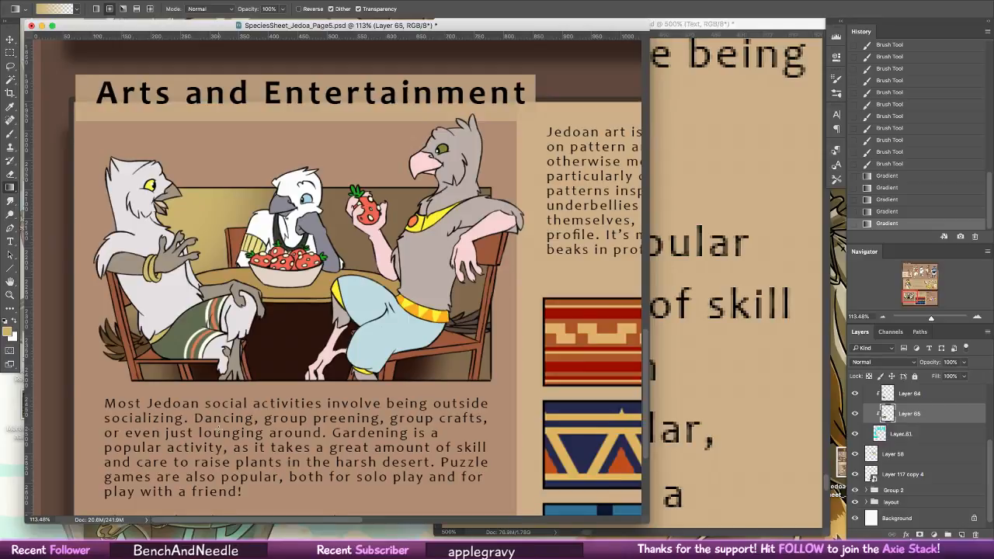
pyautogui.click(11, 135)
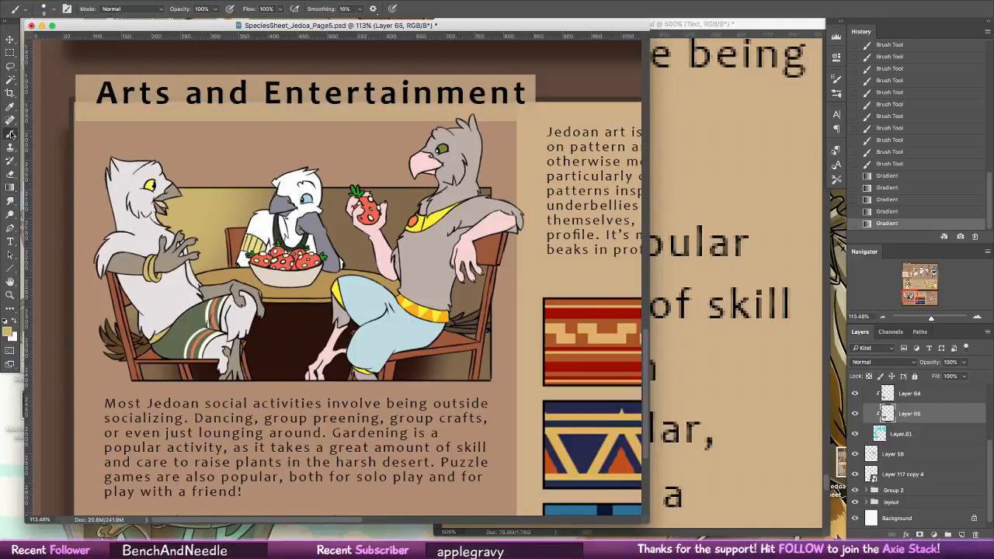
# - Merge the clipped colour layers Layer 62, Layer 64 and Layer 65 into one layer
pyautogui.click(10, 296)
pyautogui.moveTo(599, 269); pyautogui.dragTo(554, 286)
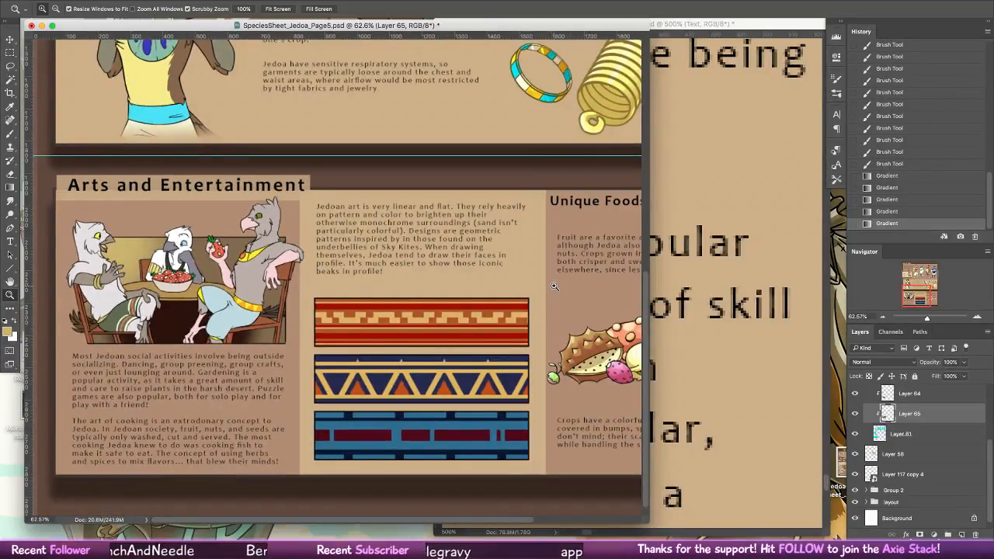
pyautogui.moveTo(517, 229); pyautogui.dragTo(349, 215)
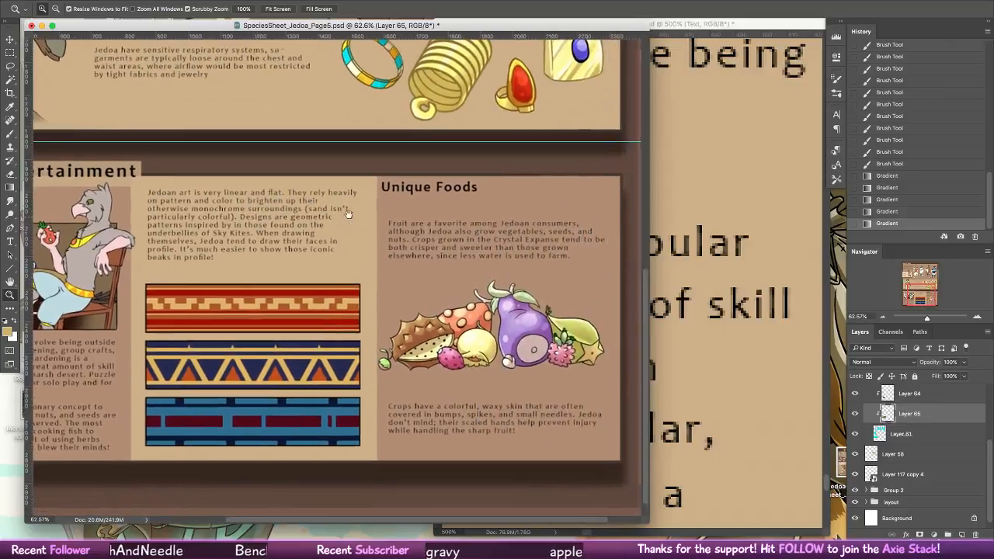
pyautogui.moveTo(316, 341); pyautogui.dragTo(477, 422)
pyautogui.moveTo(477, 116); pyautogui.dragTo(483, 488)
pyautogui.scroll(2, 955, 438)
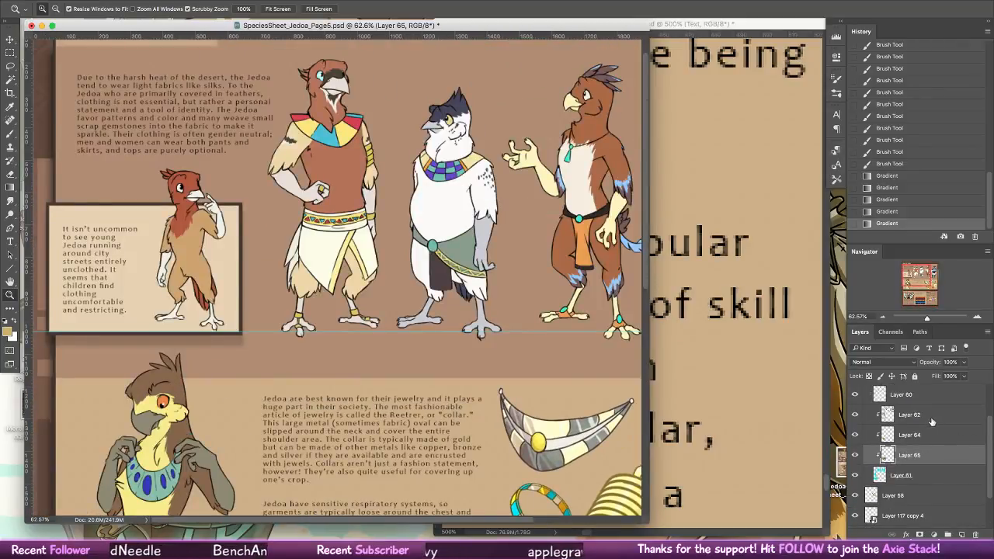
pyautogui.keyDown('shift'); pyautogui.click(935, 421); pyautogui.keyUp('shift')
pyautogui.rightClick(942, 421)
pyautogui.click(839, 411)
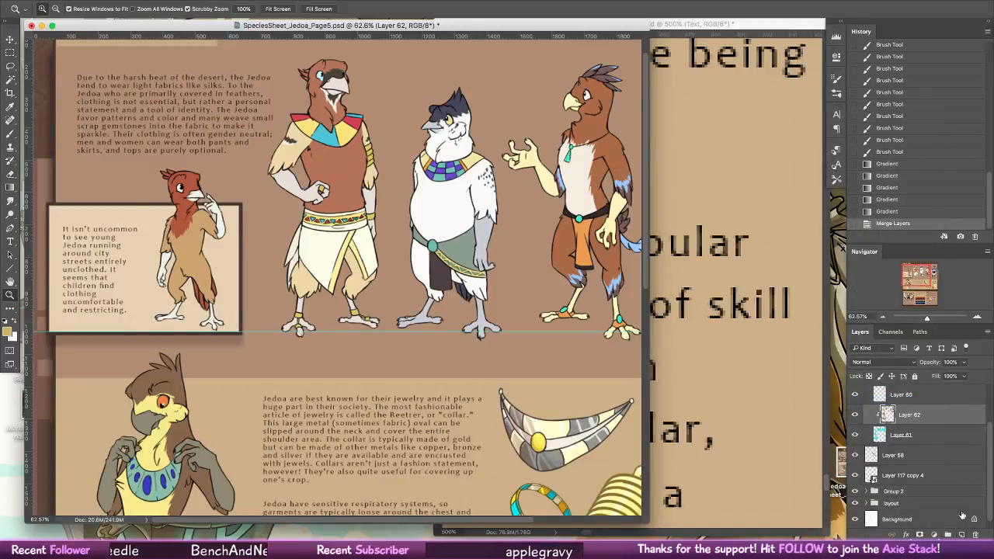
# - Add a new layer above Layer 62, make it a clipping mask, and ready the Brush tool
pyautogui.click(963, 535)
pyautogui.rightClick(926, 423)
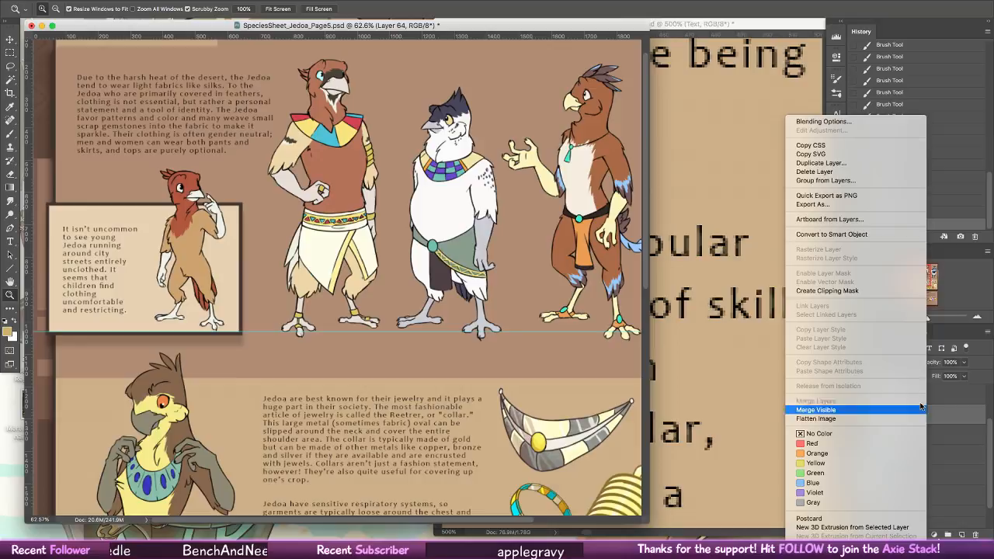
pyautogui.click(839, 293)
pyautogui.scroll(-5, 525, 405)
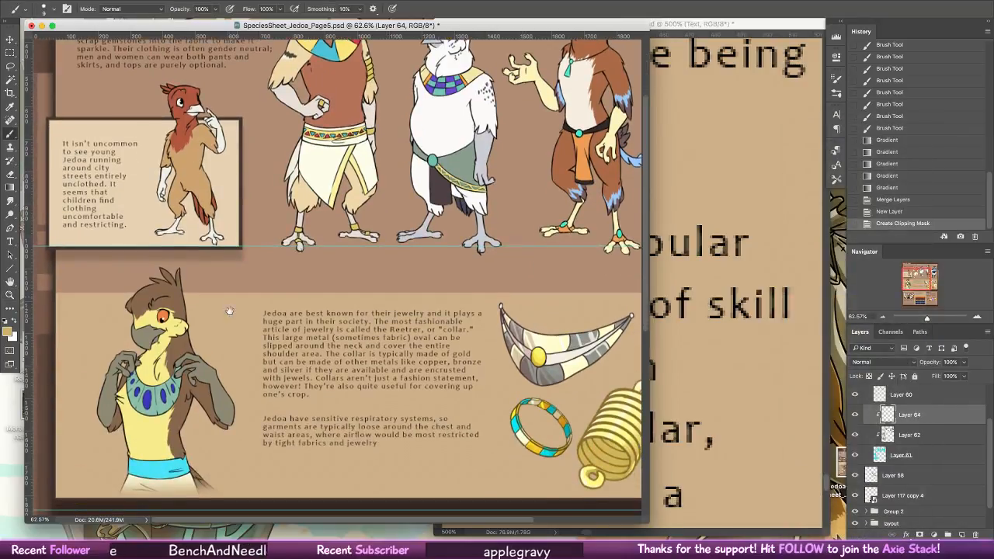
pyautogui.press('b')
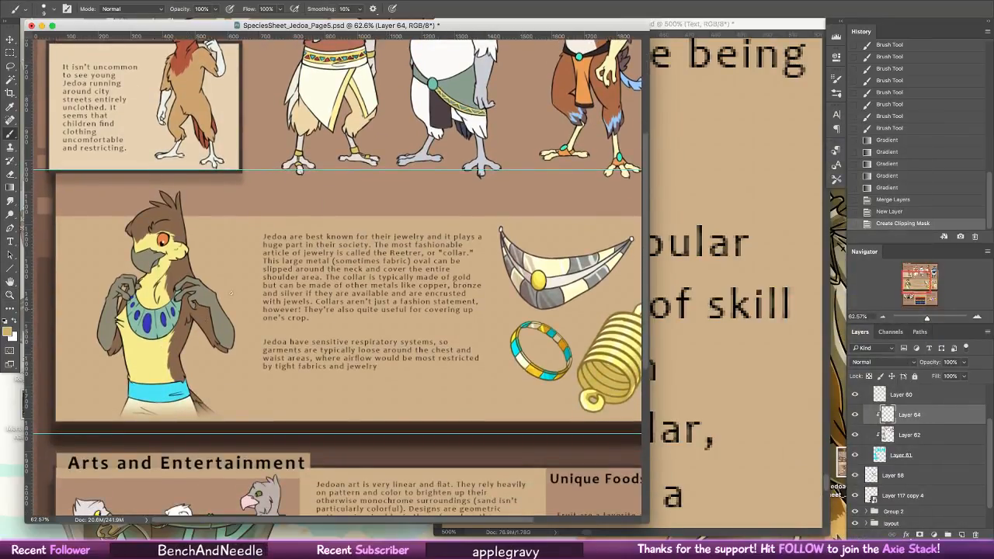
pyautogui.scroll(4, 231, 293)
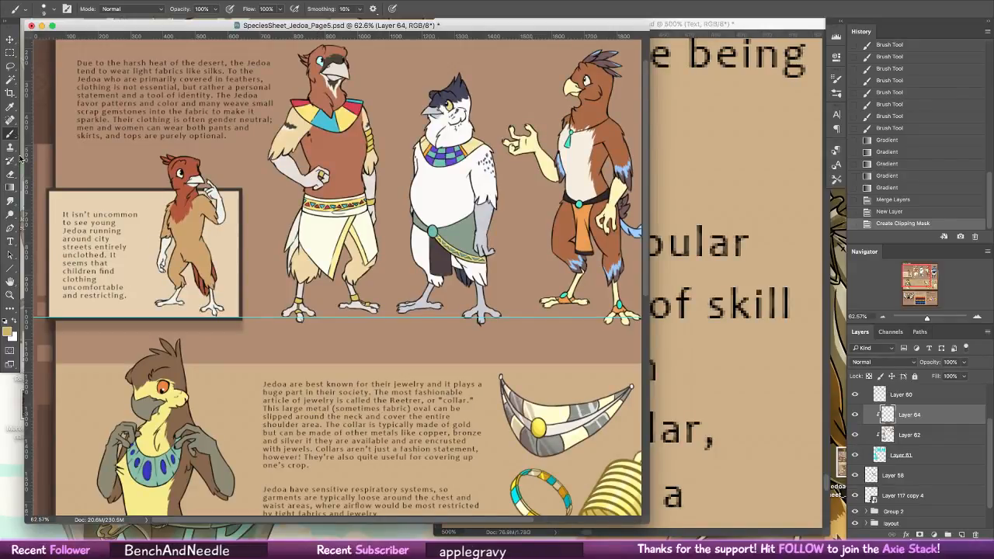
pyautogui.click(8, 328)
pyautogui.moveTo(432, 157); pyautogui.dragTo(397, 148)
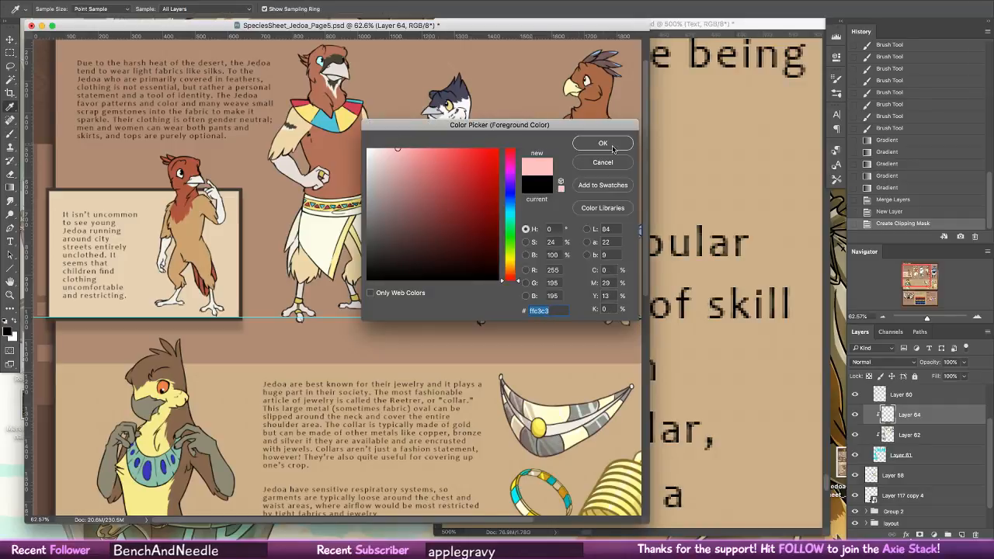
pyautogui.click(615, 164)
# - Minimise the reference document and open the Jedoa Species Sheet folder from the desktop
pyautogui.click(726, 231)
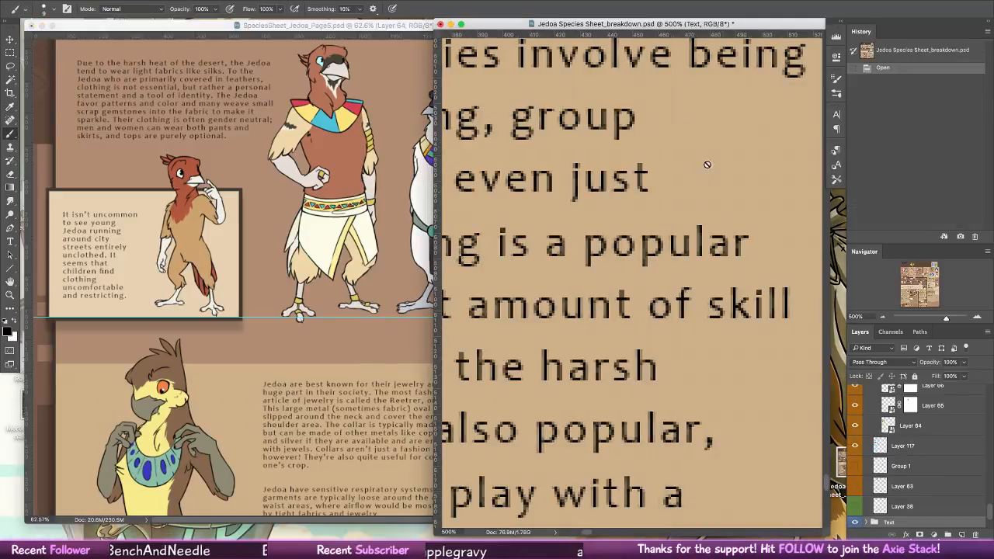
pyautogui.click(452, 24)
pyautogui.click(710, 87)
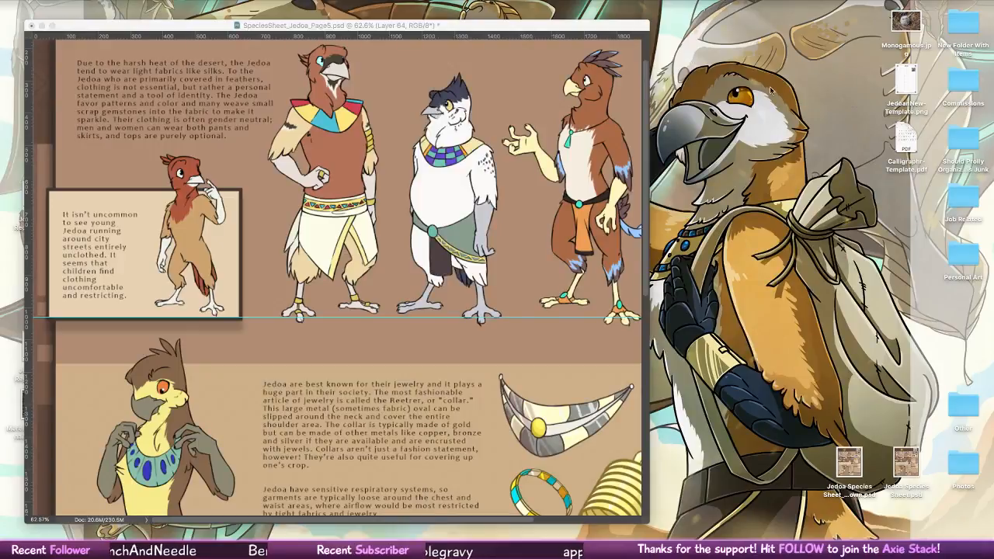
pyautogui.moveTo(466, 25); pyautogui.dragTo(640, 122)
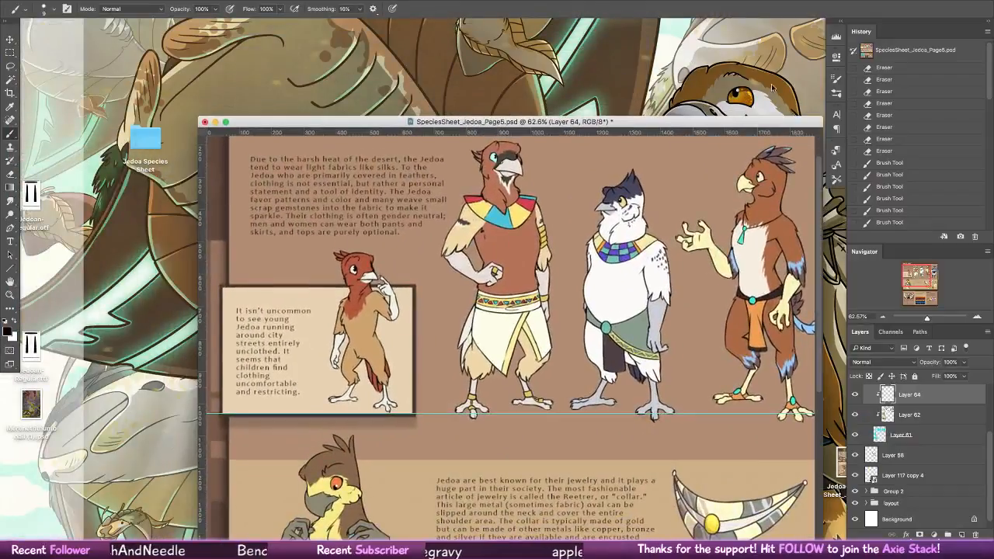
pyautogui.click(137, 142)
pyautogui.doubleClick(137, 143)
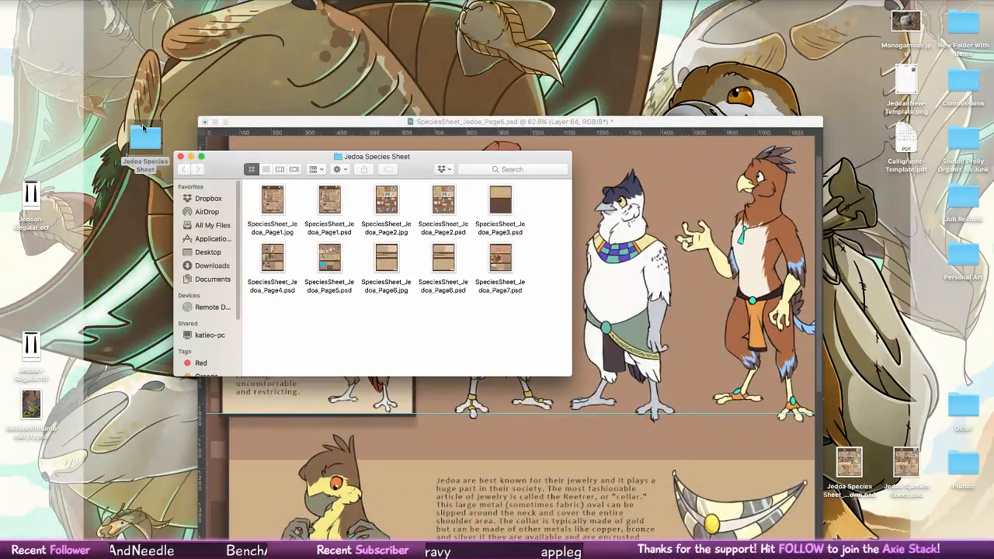
# - Open SpeciesSheet_Jedoa_Page1.psd from the folder and sample the dusty pink shadow colour from the leftmost Appearance figure
pyautogui.moveTo(272, 156); pyautogui.dragTo(524, 153)
pyautogui.moveTo(632, 117); pyautogui.dragTo(468, 21)
pyautogui.click(734, 158)
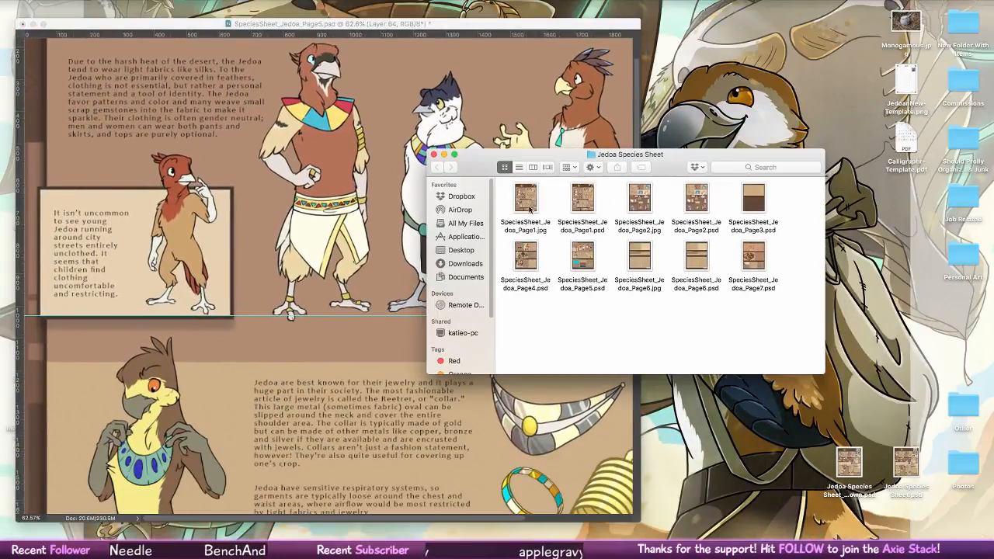
pyautogui.doubleClick(583, 200)
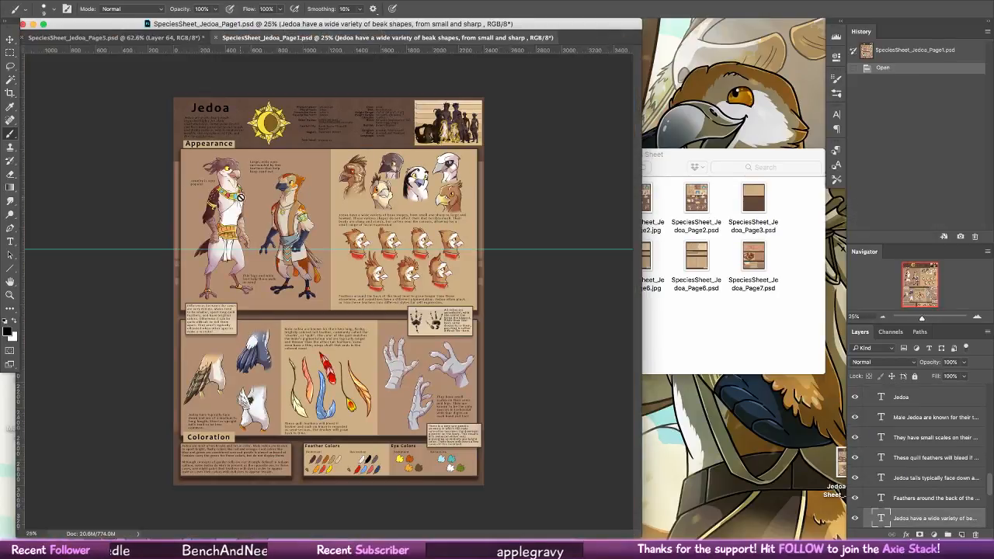
pyautogui.keyDown('alt'); pyautogui.click(222, 214); pyautogui.keyUp('alt')
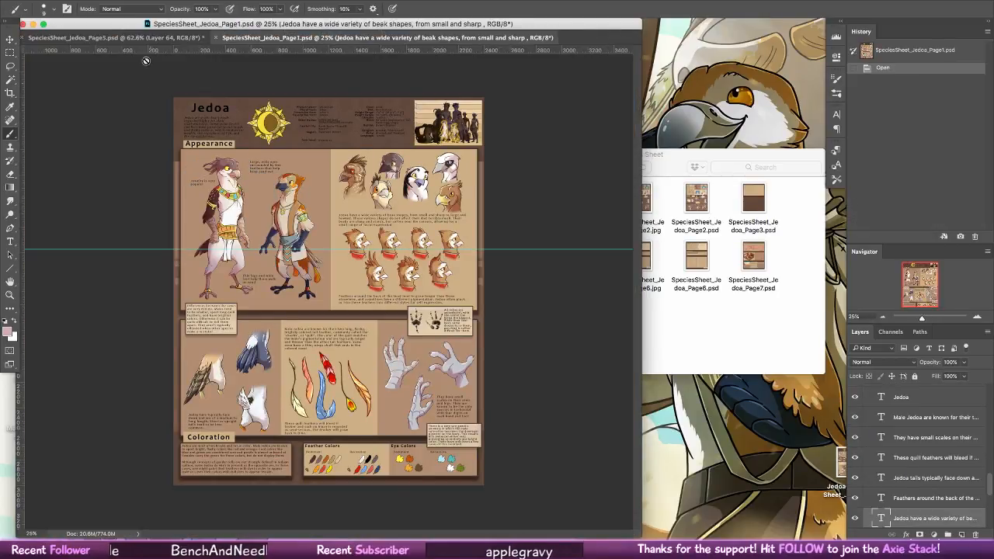
# - Return to SpeciesSheet_Jedoa_Page5.psd and choose the 60 px hard round brush preset
pyautogui.hotkey('ctrl', 'Tab')
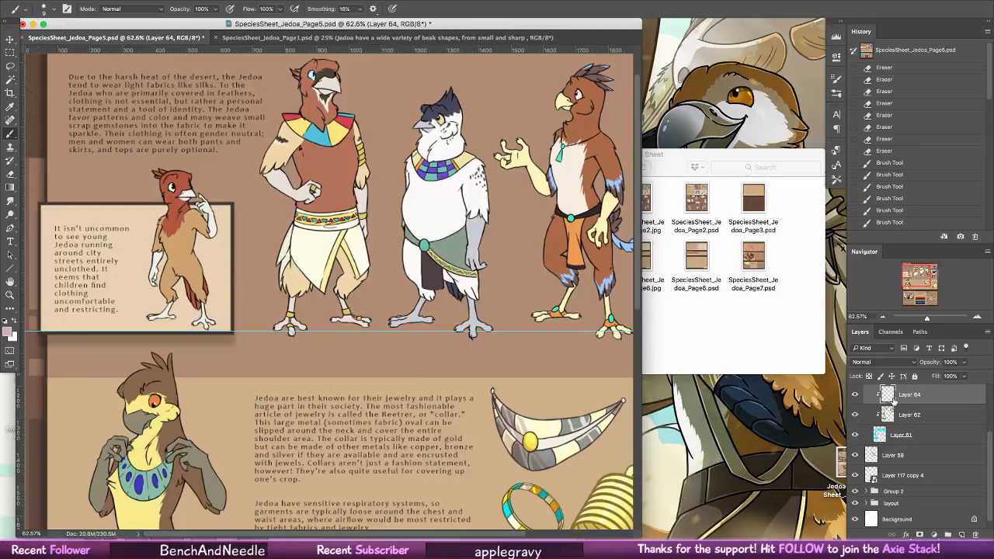
pyautogui.click(44, 10)
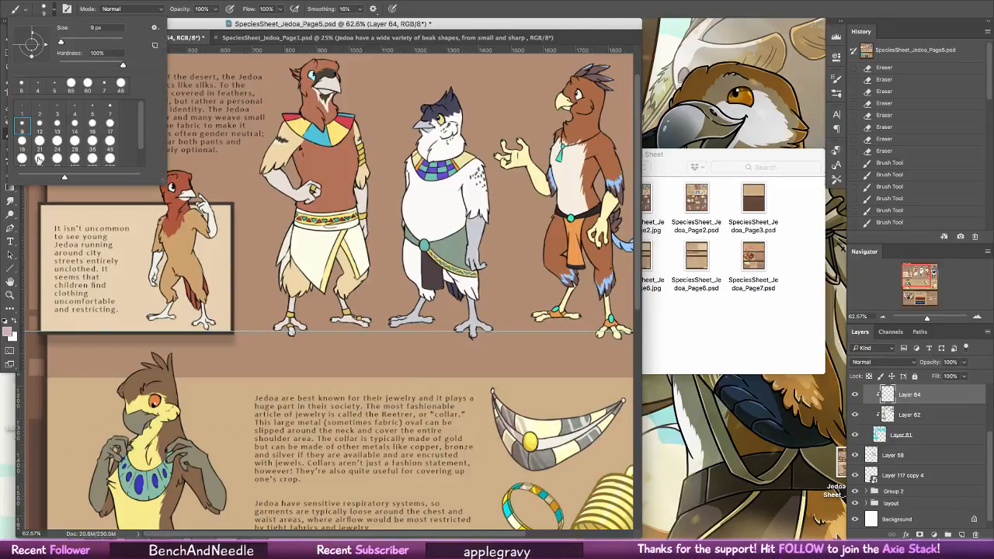
pyautogui.click(39, 157)
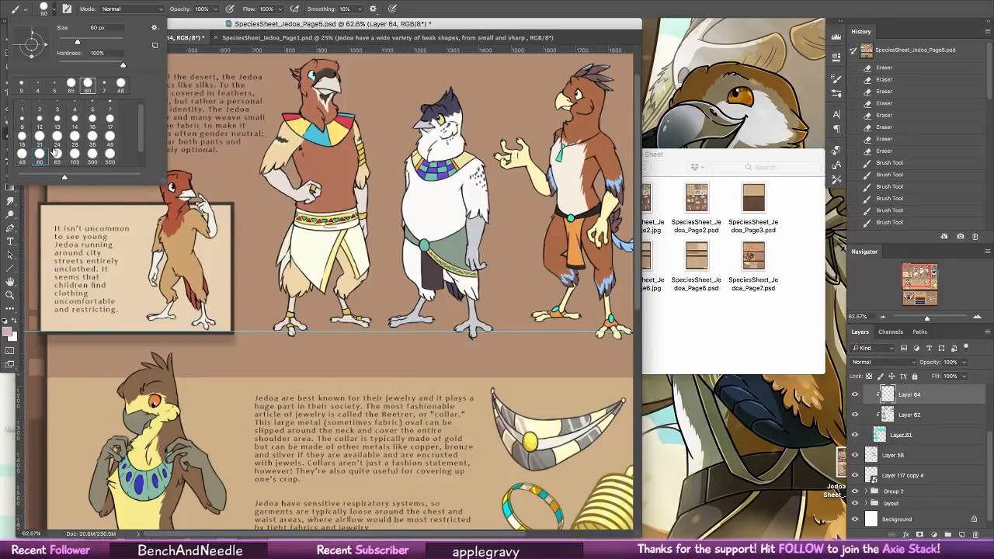
# - Try to paint dusty pink shadows on Layer 64 over the left sides of the first two standing Fashion figures
pyautogui.click(289, 120)
pyautogui.moveTo(290, 123)
pyautogui.mouseDown()
pyautogui.moveTo(283, 354)
pyautogui.moveTo(293, 228)
pyautogui.moveTo(301, 296)
pyautogui.moveTo(286, 122)
pyautogui.moveTo(286, 206)
pyautogui.moveTo(262, 144)
pyautogui.moveTo(297, 75)
pyautogui.moveTo(300, 114)
pyautogui.moveTo(294, 123)
pyautogui.moveTo(297, 70)
pyautogui.moveTo(313, 128)
pyautogui.moveTo(302, 64)
pyautogui.moveTo(340, 264)
pyautogui.moveTo(345, 233)
pyautogui.moveTo(333, 303)
pyautogui.moveTo(378, 343)
pyautogui.mouseUp()
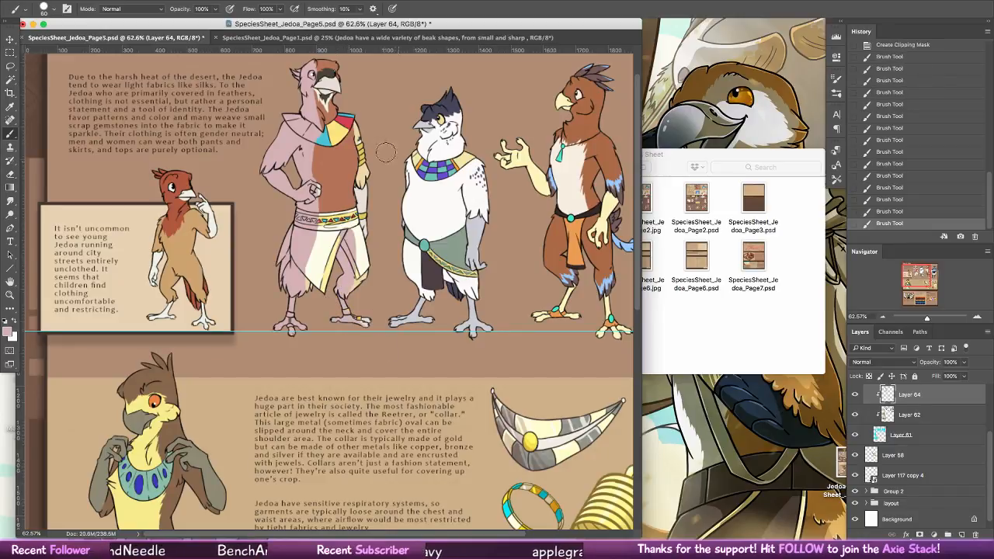
pyautogui.moveTo(428, 318)
pyautogui.mouseDown()
pyautogui.moveTo(413, 265)
pyautogui.moveTo(441, 313)
pyautogui.moveTo(407, 217)
pyautogui.moveTo(410, 182)
pyautogui.moveTo(438, 281)
pyautogui.moveTo(411, 207)
pyautogui.moveTo(479, 271)
pyautogui.moveTo(412, 232)
pyautogui.moveTo(484, 332)
pyautogui.moveTo(464, 272)
pyautogui.moveTo(454, 338)
pyautogui.mouseUp()
pyautogui.moveTo(464, 233)
pyautogui.mouseDown()
pyautogui.moveTo(464, 205)
pyautogui.moveTo(425, 163)
pyautogui.moveTo(414, 167)
pyautogui.moveTo(438, 93)
pyautogui.moveTo(410, 157)
pyautogui.moveTo(447, 97)
pyautogui.mouseUp()
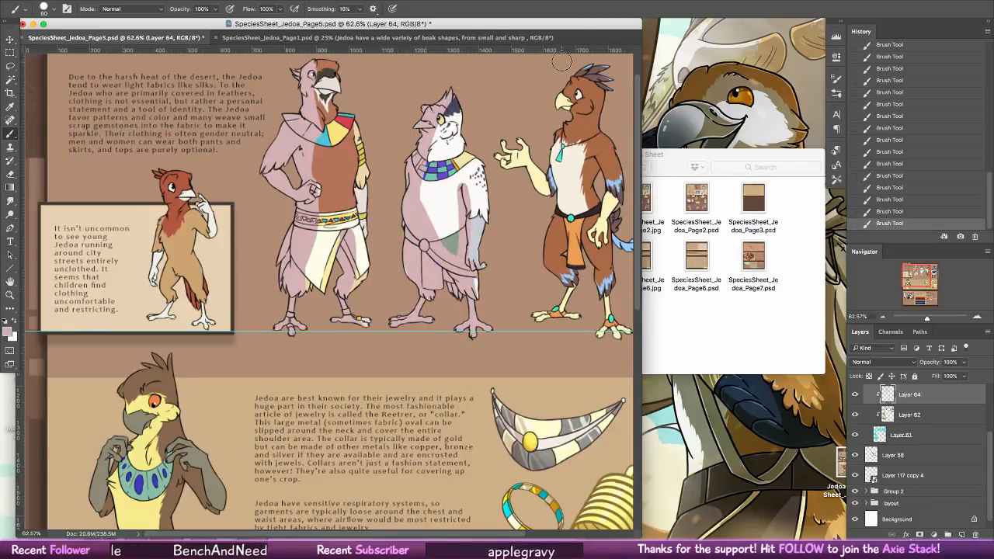
pyautogui.moveTo(501, 174); pyautogui.dragTo(504, 224)
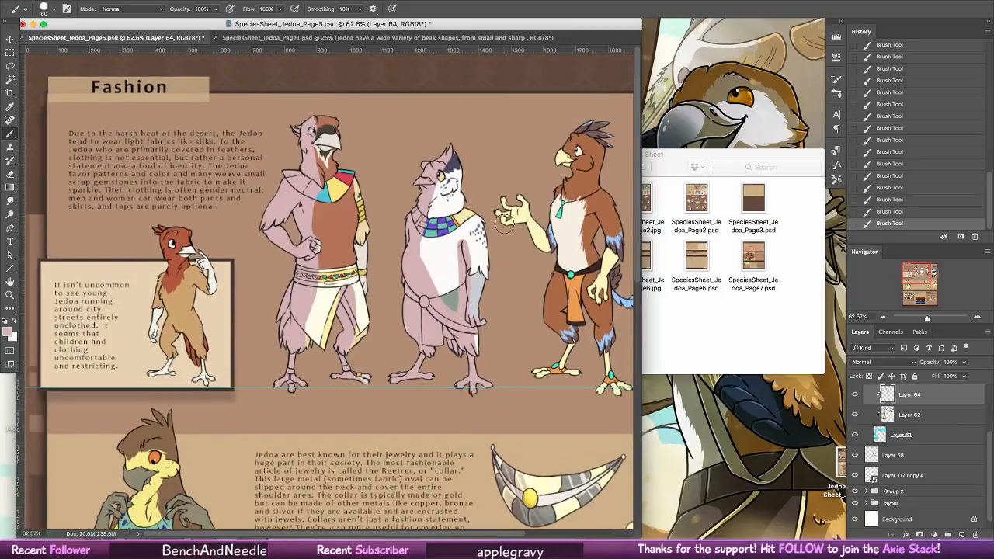
# - Undo the dusty pink shadow strokes on the two standing Fashion figures
pyautogui.press('super+alt+z')
pyautogui.press('super+alt+z')
pyautogui.press('super+alt+z')
pyautogui.press('super+alt+z')
pyautogui.press('super+alt+z')
pyautogui.press('super+alt+z')
pyautogui.press('super+alt+z')
pyautogui.press('super+alt+z')
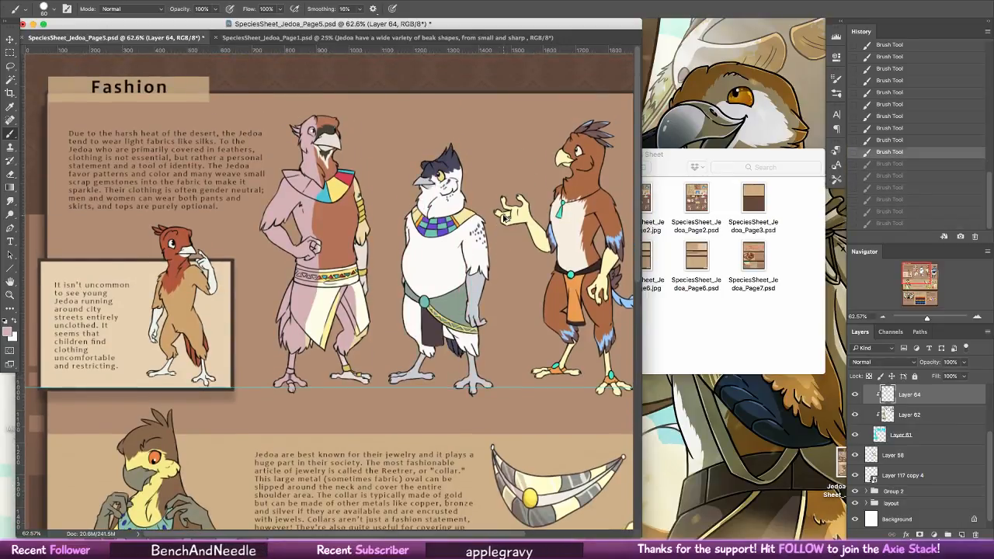
pyautogui.press('super+alt+z')
pyautogui.press('super+alt+z')
pyautogui.press('super+alt+z')
pyautogui.press('super+alt+z')
pyautogui.press('super+alt+z')
pyautogui.press('super+alt+z')
pyautogui.press('super+alt+z')
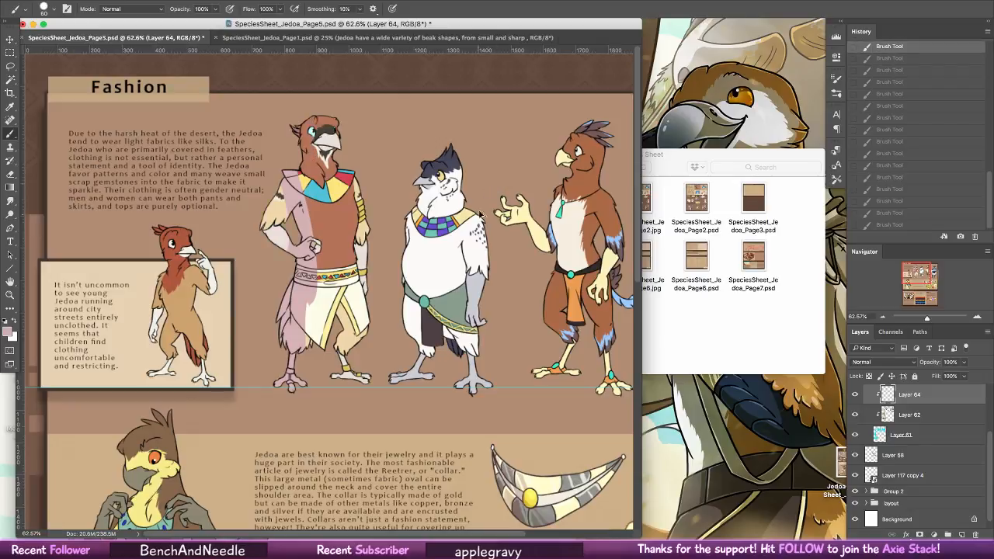
# - Paint dusty pink shadows on Layer 64 over the right half, legs and raised arm edge of the first standing Fashion figure
pyautogui.moveTo(324, 321)
pyautogui.mouseDown()
pyautogui.moveTo(289, 298)
pyautogui.moveTo(351, 361)
pyautogui.moveTo(296, 299)
pyautogui.moveTo(317, 348)
pyautogui.moveTo(351, 272)
pyautogui.moveTo(332, 291)
pyautogui.moveTo(342, 142)
pyautogui.mouseUp()
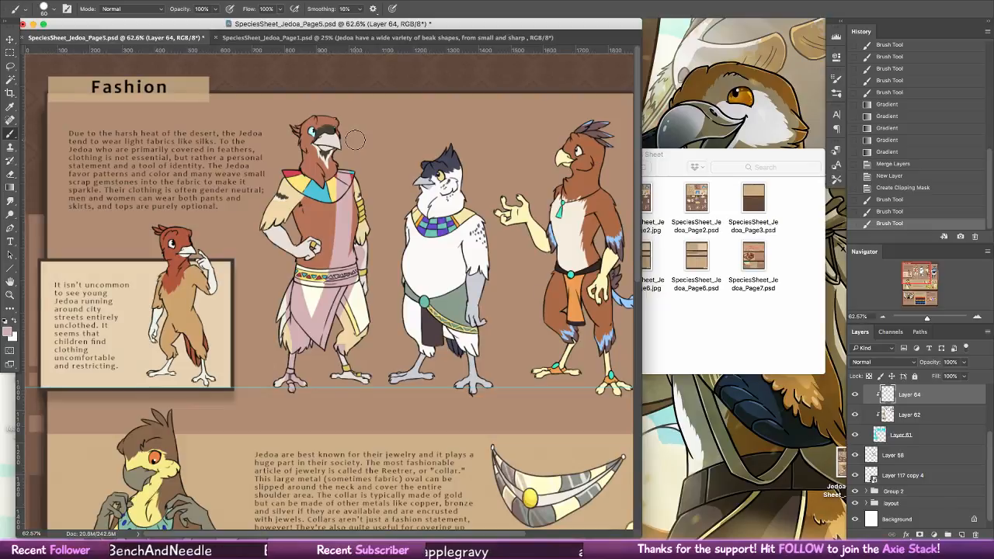
pyautogui.moveTo(353, 241)
pyautogui.mouseDown()
pyautogui.moveTo(334, 133)
pyautogui.moveTo(360, 257)
pyautogui.moveTo(366, 236)
pyautogui.moveTo(348, 371)
pyautogui.mouseUp()
pyautogui.moveTo(351, 186); pyautogui.dragTo(344, 166)
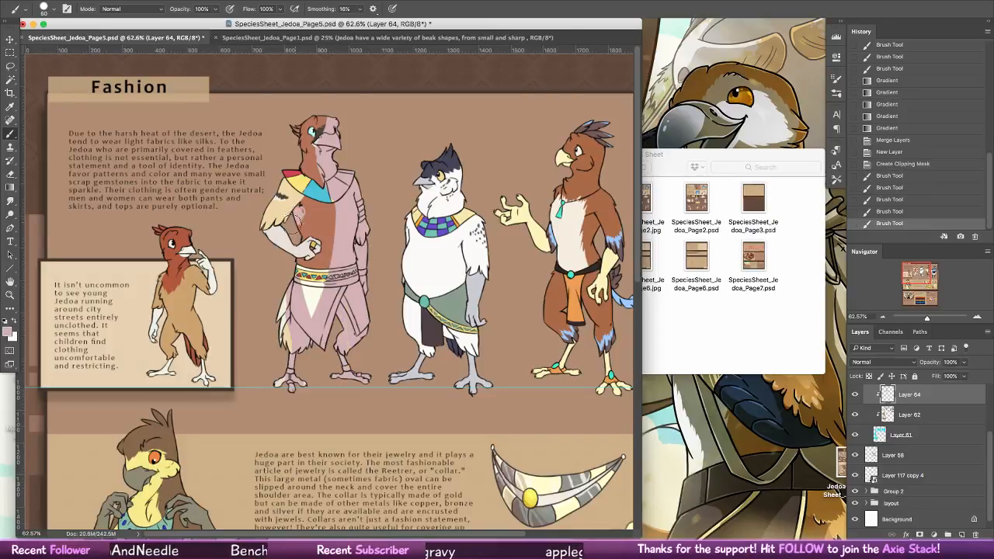
pyautogui.moveTo(295, 222)
pyautogui.mouseDown()
pyautogui.moveTo(293, 190)
pyautogui.moveTo(364, 179)
pyautogui.moveTo(348, 210)
pyautogui.moveTo(306, 209)
pyautogui.moveTo(291, 248)
pyautogui.moveTo(306, 205)
pyautogui.moveTo(289, 230)
pyautogui.mouseUp()
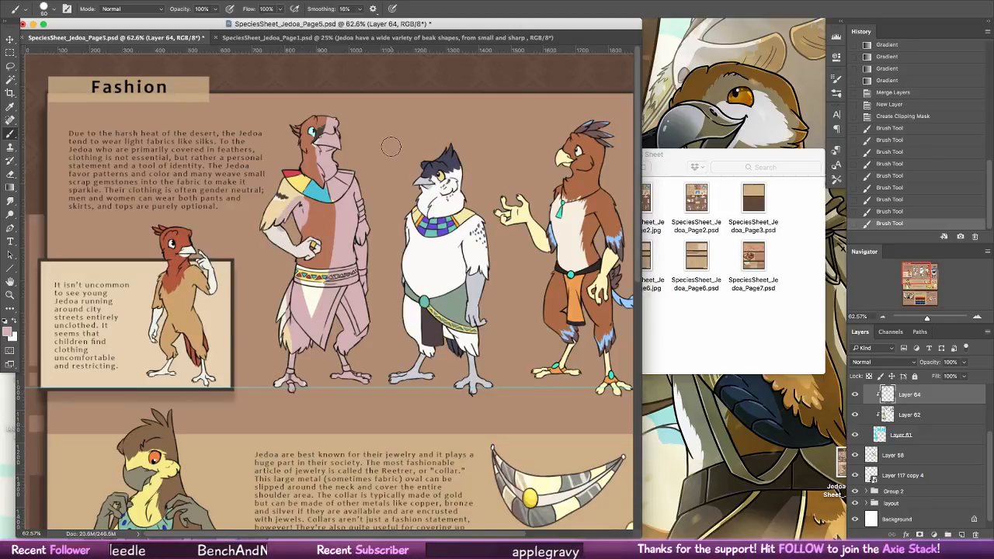
# - Paint dusty pink shadows over the legs, skirt, belly edge, arm and back of the head on the second standing Fashion figure
pyautogui.moveTo(392, 393)
pyautogui.mouseDown()
pyautogui.moveTo(449, 364)
pyautogui.moveTo(428, 319)
pyautogui.moveTo(475, 400)
pyautogui.moveTo(476, 322)
pyautogui.mouseUp()
pyautogui.moveTo(466, 355)
pyautogui.mouseDown()
pyautogui.moveTo(441, 318)
pyautogui.moveTo(457, 325)
pyautogui.mouseUp()
pyautogui.moveTo(456, 325)
pyautogui.mouseDown()
pyautogui.moveTo(498, 340)
pyautogui.moveTo(480, 329)
pyautogui.mouseUp()
pyautogui.moveTo(468, 318); pyautogui.dragTo(460, 242)
pyautogui.moveTo(461, 242)
pyautogui.mouseDown()
pyautogui.moveTo(436, 332)
pyautogui.moveTo(465, 258)
pyautogui.mouseUp()
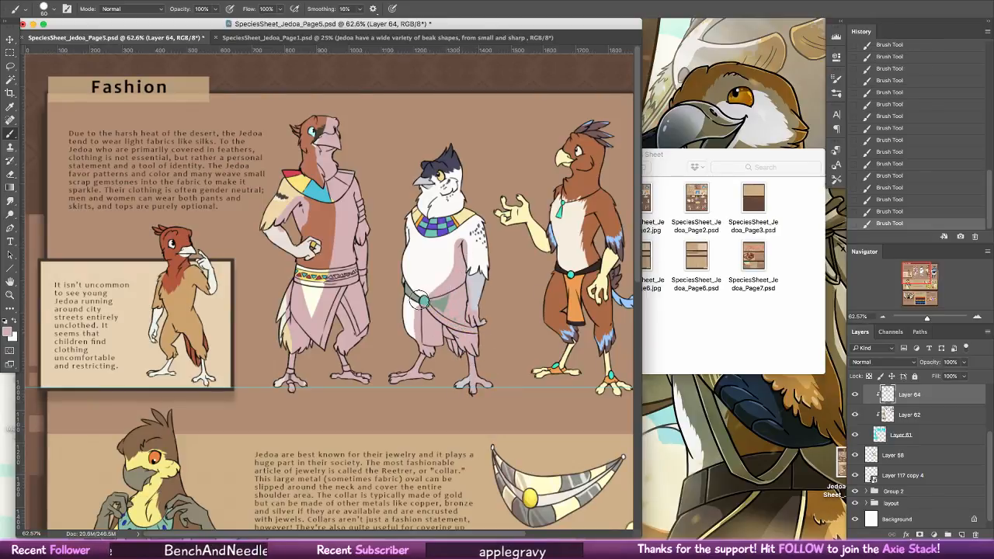
pyautogui.moveTo(423, 289); pyautogui.dragTo(436, 306)
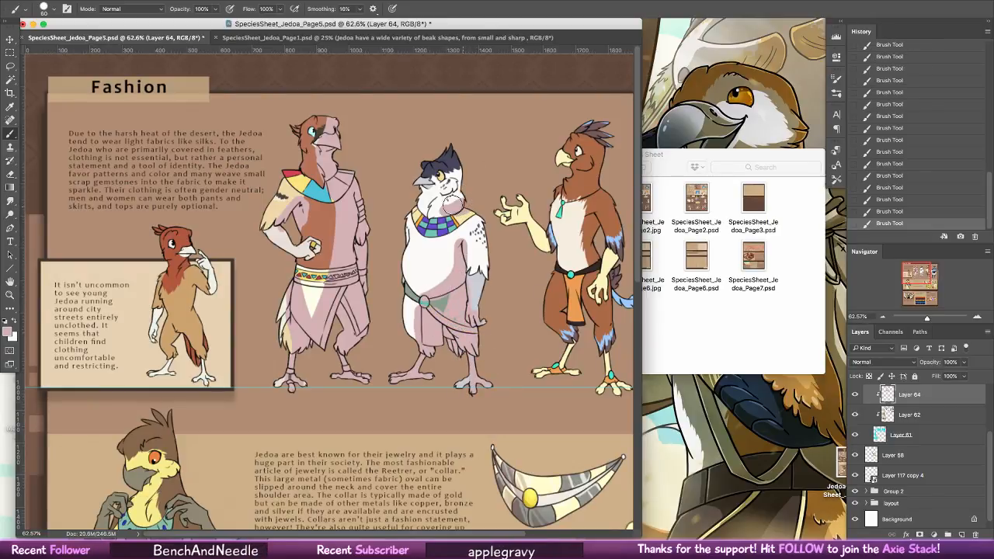
pyautogui.moveTo(455, 207)
pyautogui.mouseDown()
pyautogui.moveTo(459, 136)
pyautogui.moveTo(452, 181)
pyautogui.mouseUp()
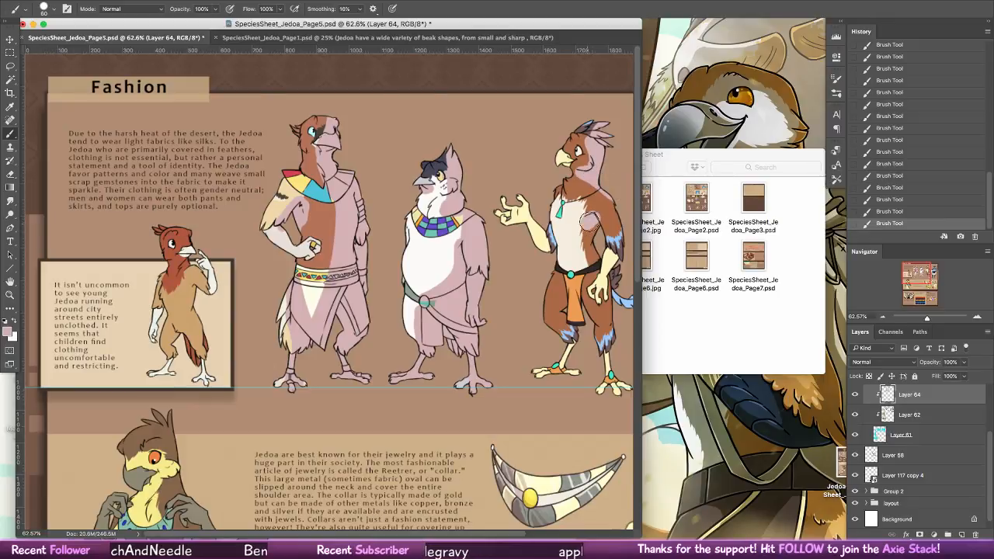
# - Paint dusty pink shadows down the right side, legs and tail of the third standing Fashion figure with the orange loincloth
pyautogui.moveTo(597, 302)
pyautogui.mouseDown()
pyautogui.moveTo(465, 275)
pyautogui.moveTo(460, 294)
pyautogui.moveTo(479, 296)
pyautogui.moveTo(484, 313)
pyautogui.moveTo(466, 347)
pyautogui.mouseUp()
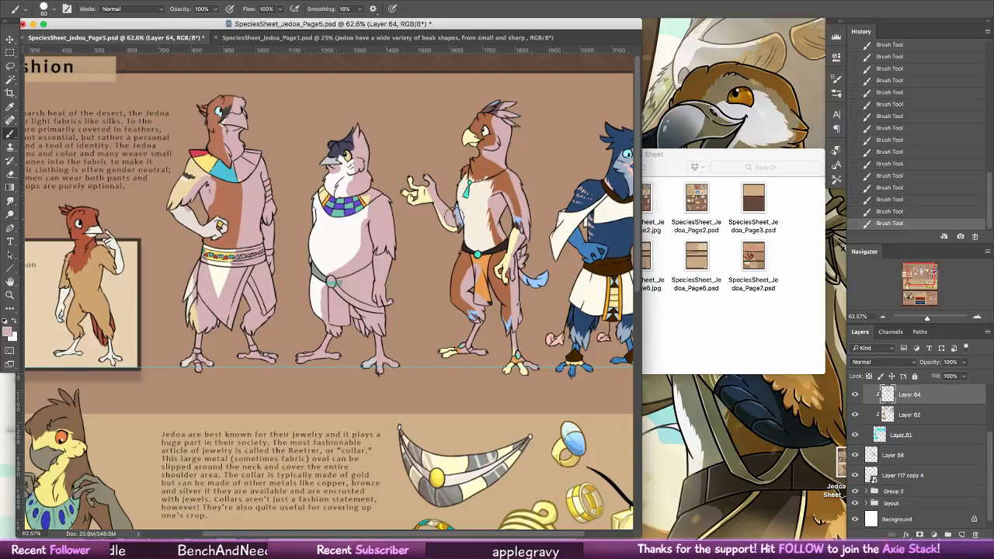
pyautogui.moveTo(560, 242); pyautogui.dragTo(508, 262)
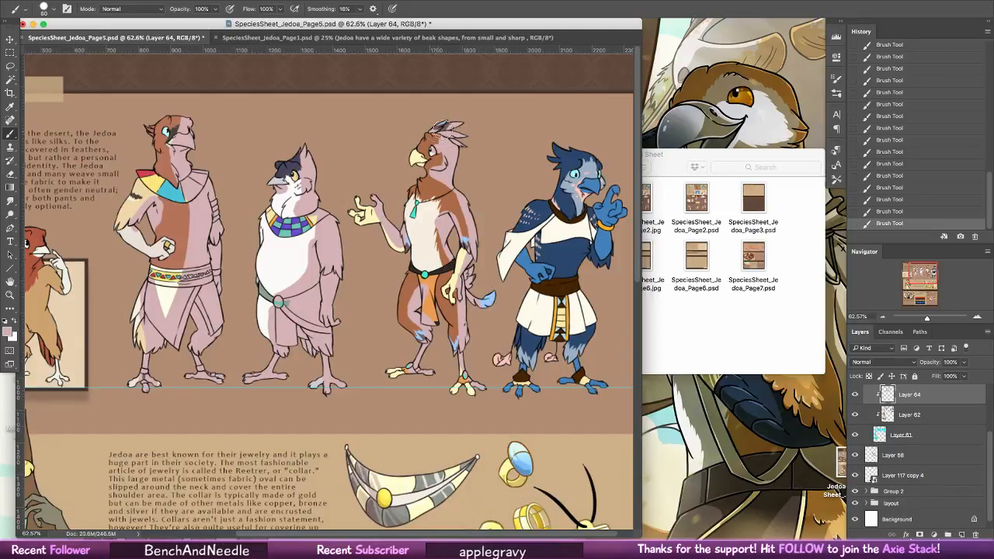
# - Paint dusty pink shadows over the blue Fashion figure's head, chest, arms, skirt and legs
pyautogui.hscroll(2, 554, 270)
pyautogui.scroll(-1, 555, 269)
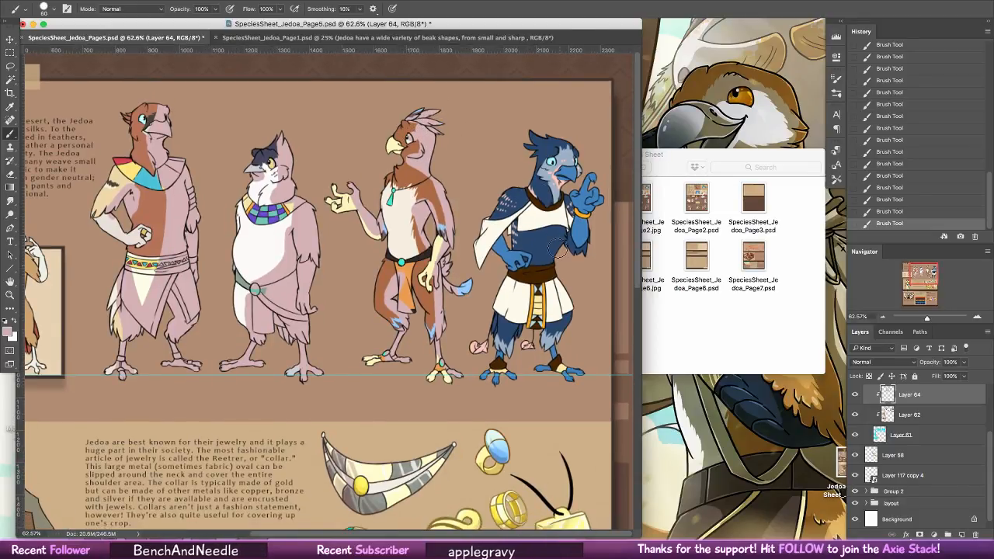
pyautogui.moveTo(558, 249)
pyautogui.mouseDown()
pyautogui.moveTo(577, 315)
pyautogui.moveTo(561, 359)
pyautogui.moveTo(554, 269)
pyautogui.moveTo(529, 361)
pyautogui.moveTo(533, 292)
pyautogui.mouseUp()
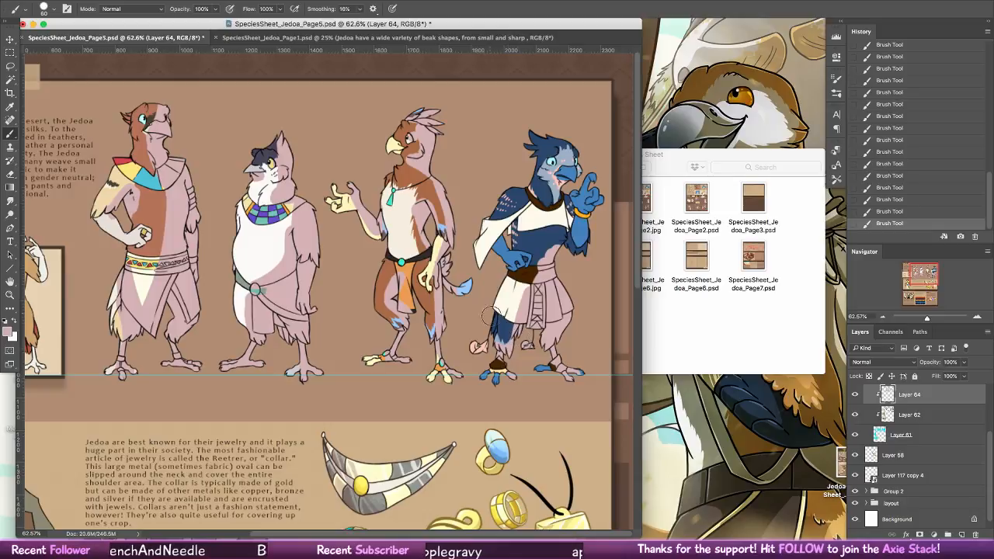
pyautogui.moveTo(488, 315)
pyautogui.mouseDown()
pyautogui.moveTo(533, 296)
pyautogui.moveTo(522, 223)
pyautogui.moveTo(541, 253)
pyautogui.moveTo(521, 241)
pyautogui.moveTo(537, 274)
pyautogui.moveTo(518, 243)
pyautogui.moveTo(532, 274)
pyautogui.moveTo(512, 243)
pyautogui.moveTo(494, 250)
pyautogui.moveTo(528, 217)
pyautogui.mouseUp()
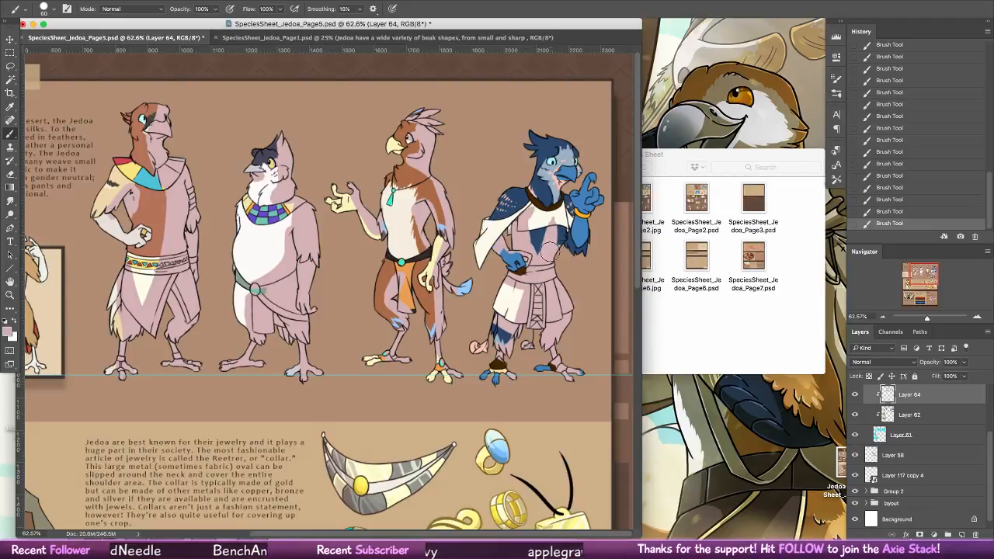
pyautogui.moveTo(550, 251)
pyautogui.mouseDown()
pyautogui.moveTo(562, 223)
pyautogui.moveTo(571, 249)
pyautogui.moveTo(589, 244)
pyautogui.moveTo(584, 203)
pyautogui.moveTo(599, 198)
pyautogui.moveTo(551, 178)
pyautogui.moveTo(563, 180)
pyautogui.moveTo(574, 152)
pyautogui.moveTo(589, 169)
pyautogui.mouseUp()
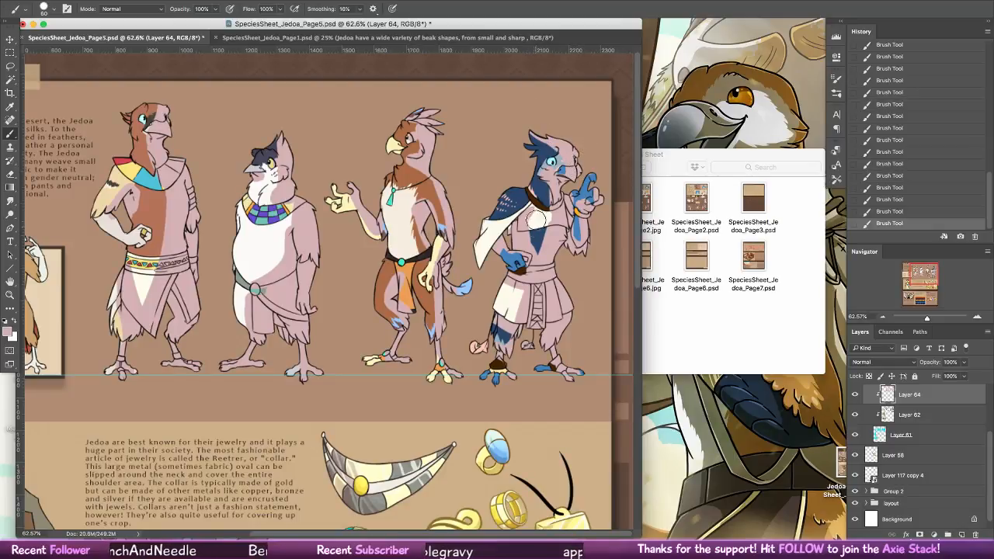
# - Undo the last brush stroke on the blue figure and set Layer 64's blend mode to Multiply
pyautogui.press('super+z')
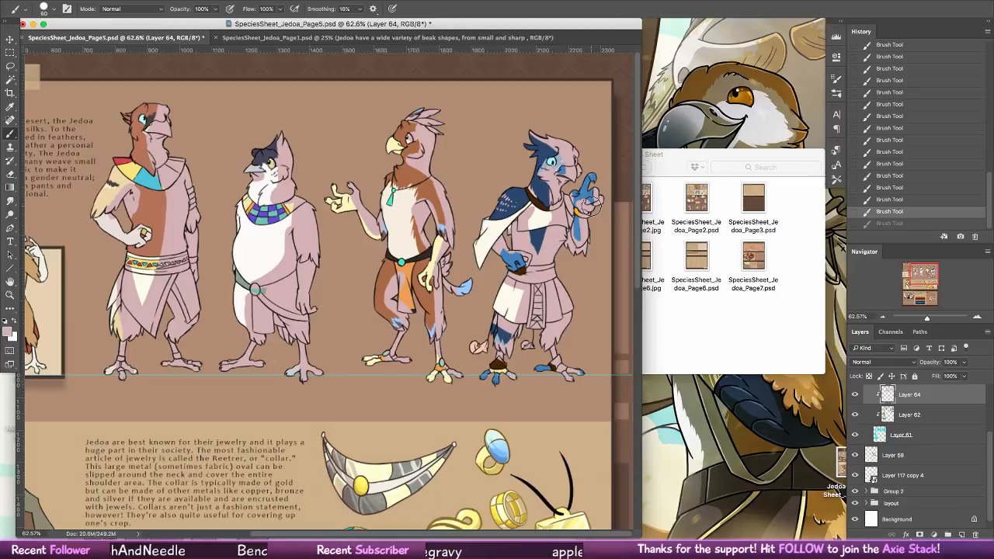
pyautogui.click(885, 362)
pyautogui.click(898, 383)
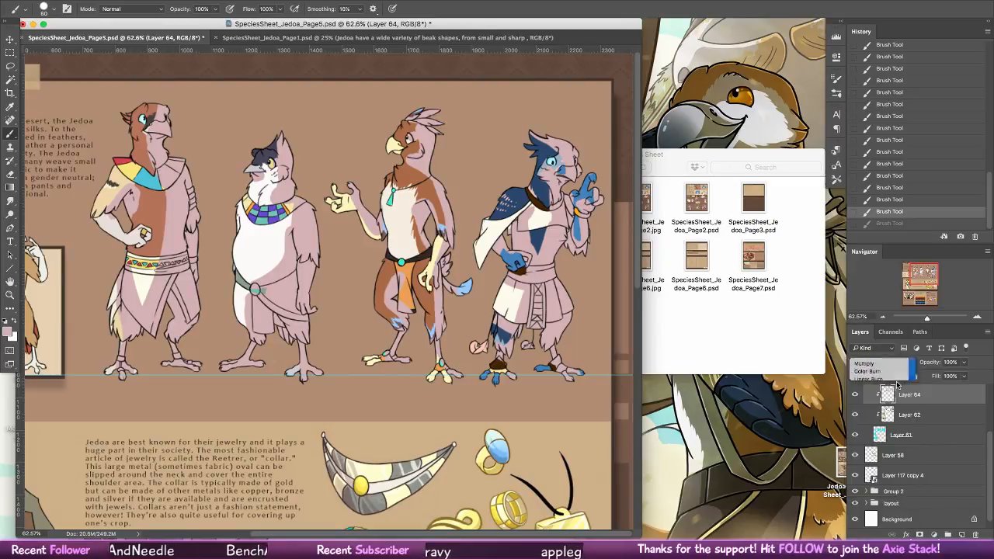
# - Paint multiply shadows over the body, arms, legs and feet of the unclothed child figure in the inset box
pyautogui.hscroll(-5, 310, 319)
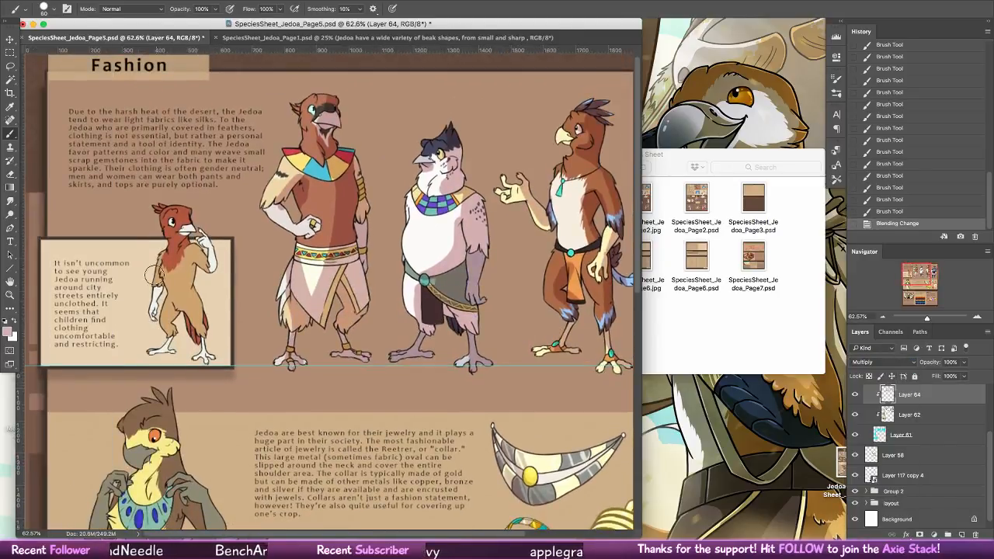
pyautogui.moveTo(163, 268)
pyautogui.mouseDown()
pyautogui.moveTo(164, 217)
pyautogui.moveTo(190, 242)
pyautogui.moveTo(151, 326)
pyautogui.mouseUp()
pyautogui.moveTo(158, 273)
pyautogui.mouseDown()
pyautogui.moveTo(151, 315)
pyautogui.moveTo(178, 340)
pyautogui.moveTo(174, 301)
pyautogui.moveTo(199, 357)
pyautogui.moveTo(187, 319)
pyautogui.mouseUp()
pyautogui.moveTo(185, 311); pyautogui.dragTo(198, 365)
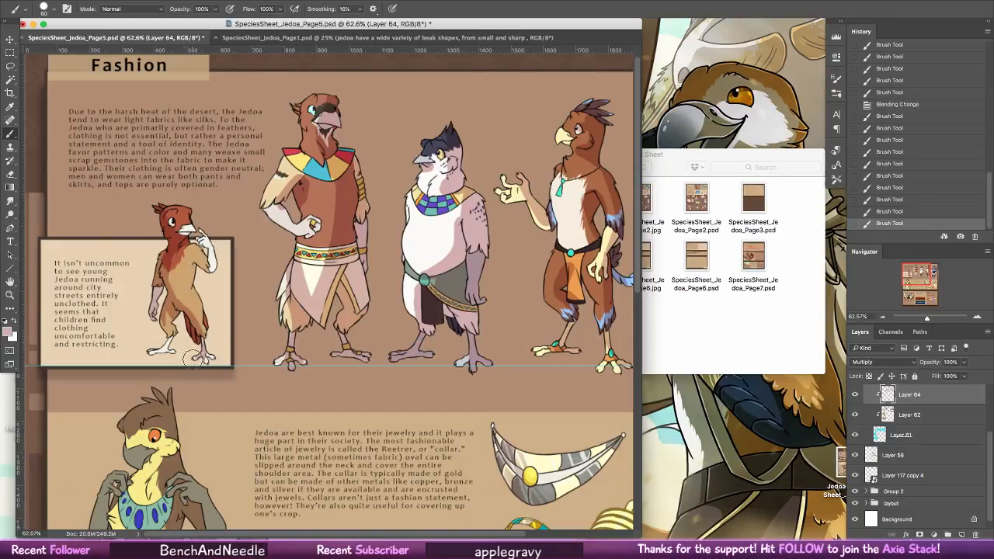
pyautogui.moveTo(173, 345)
pyautogui.mouseDown()
pyautogui.moveTo(165, 326)
pyautogui.moveTo(166, 354)
pyautogui.mouseUp()
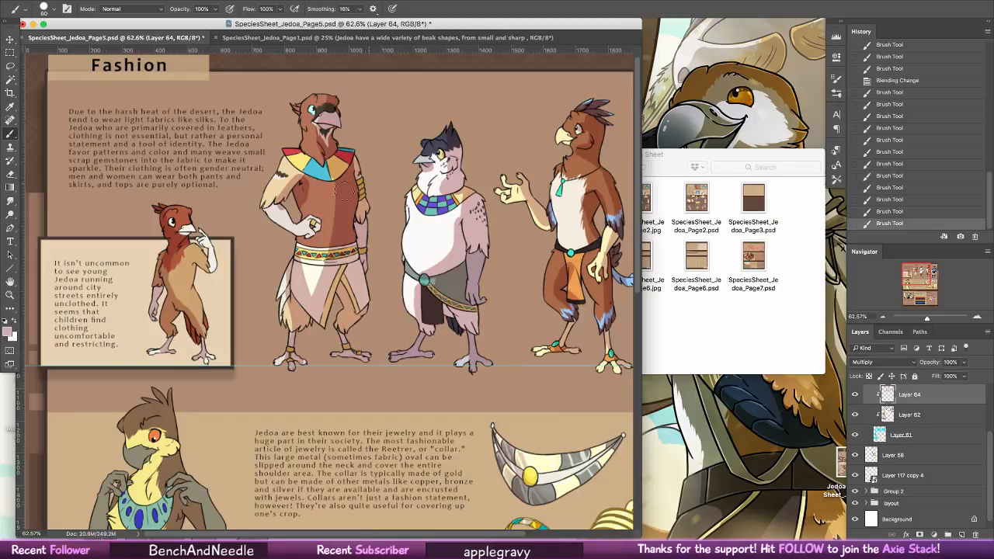
pyautogui.moveTo(198, 268); pyautogui.dragTo(209, 257)
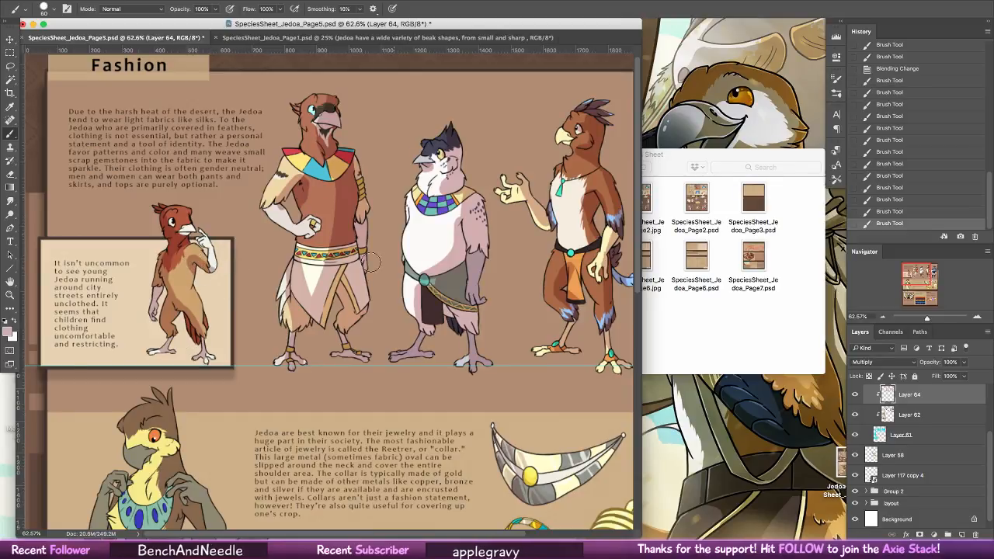
# - Paint shadows over the head, arms, torso side and waist wrap of the figure holding the blue jewelled collar
pyautogui.scroll(-3, 371, 263)
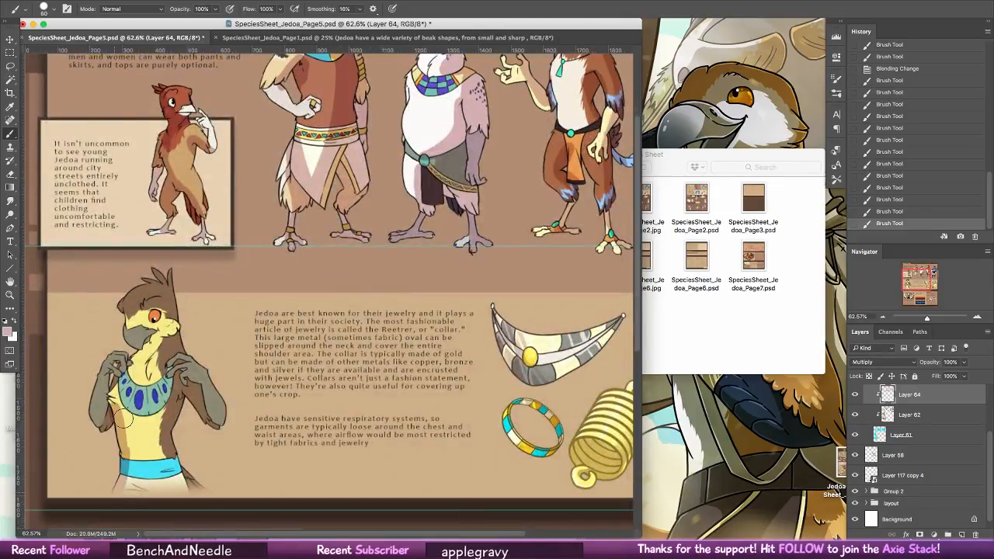
pyautogui.moveTo(125, 420)
pyautogui.mouseDown()
pyautogui.moveTo(117, 485)
pyautogui.moveTo(179, 400)
pyautogui.moveTo(132, 435)
pyautogui.moveTo(177, 374)
pyautogui.mouseUp()
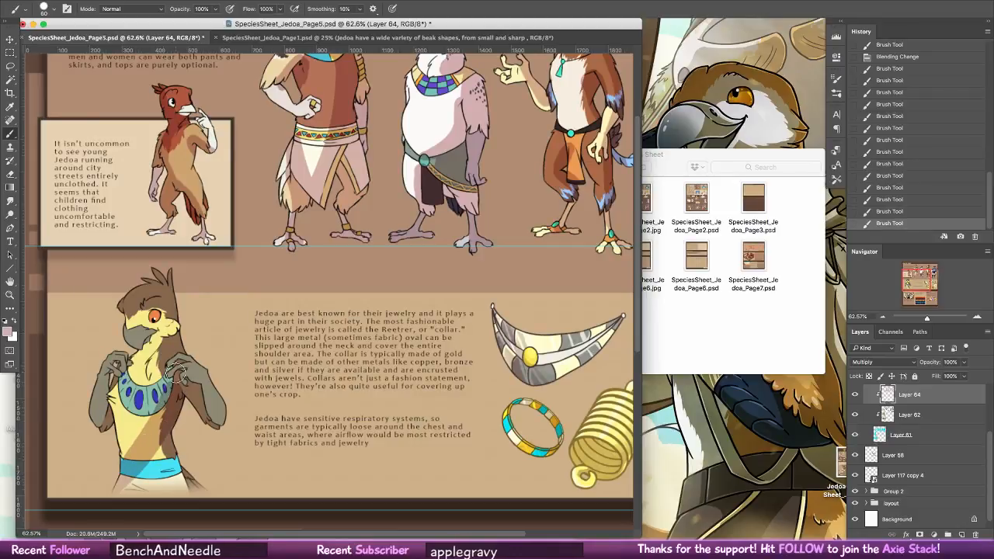
pyautogui.moveTo(168, 439)
pyautogui.mouseDown()
pyautogui.moveTo(165, 456)
pyautogui.moveTo(167, 435)
pyautogui.moveTo(136, 482)
pyautogui.mouseUp()
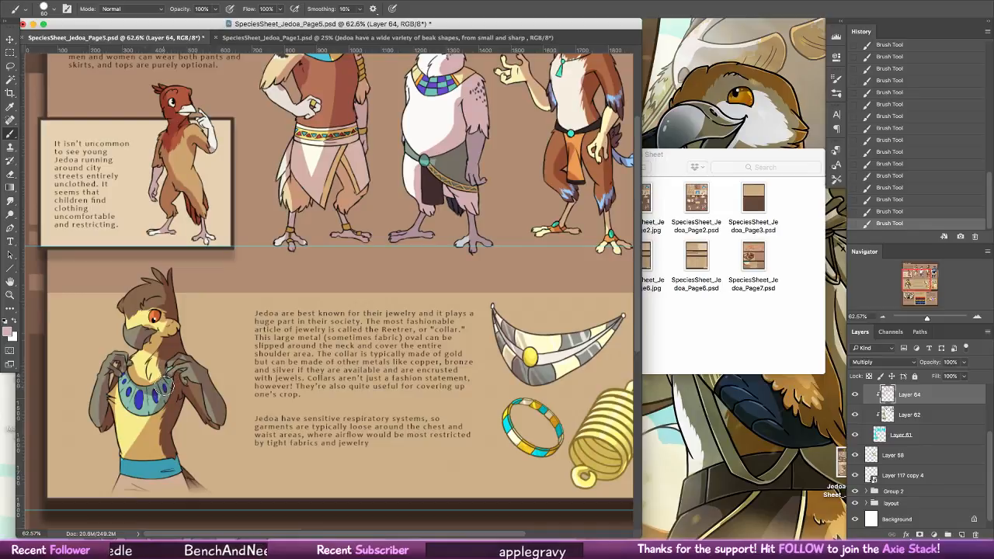
# - Paint shadows over the head, back and arm of the right seated figure in the Arts and Entertainment scene
pyautogui.moveTo(316, 407); pyautogui.dragTo(309, 269)
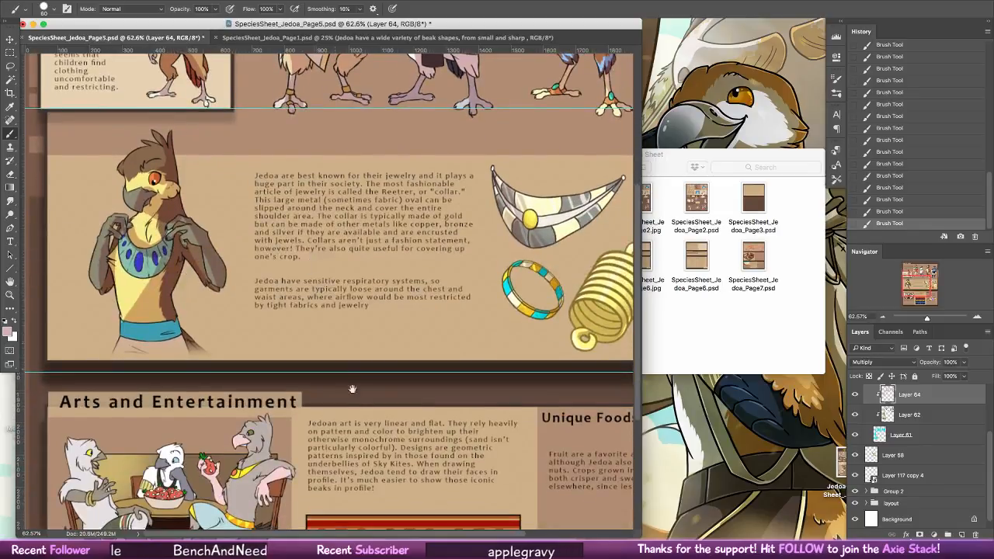
pyautogui.moveTo(353, 390); pyautogui.dragTo(348, 291)
pyautogui.moveTo(299, 399); pyautogui.dragTo(297, 357)
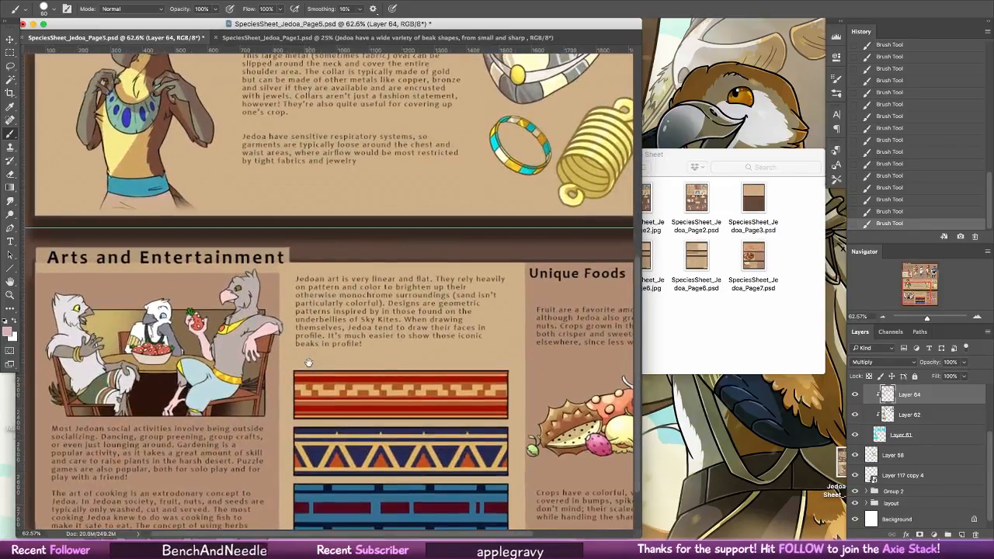
pyautogui.moveTo(225, 379); pyautogui.dragTo(236, 308)
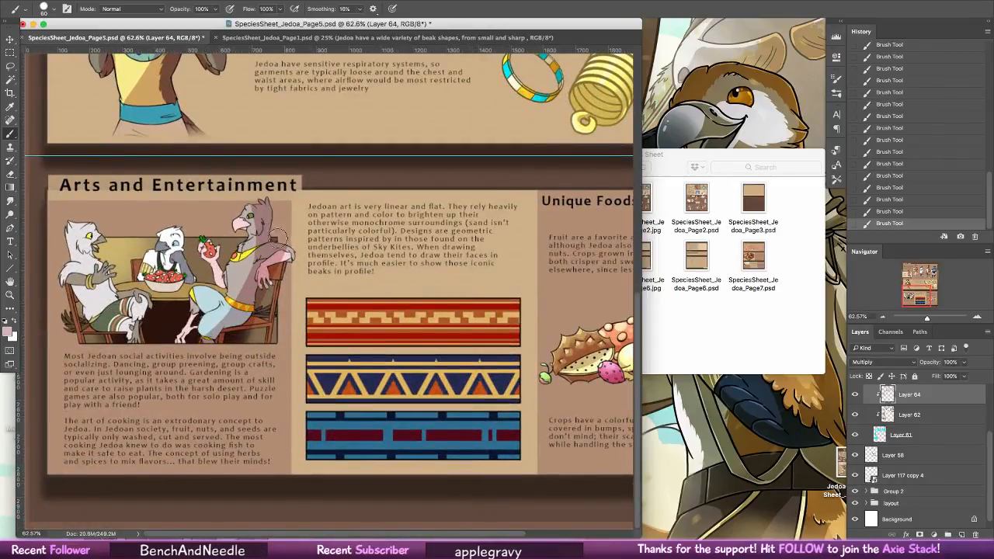
pyautogui.moveTo(294, 247); pyautogui.dragTo(274, 289)
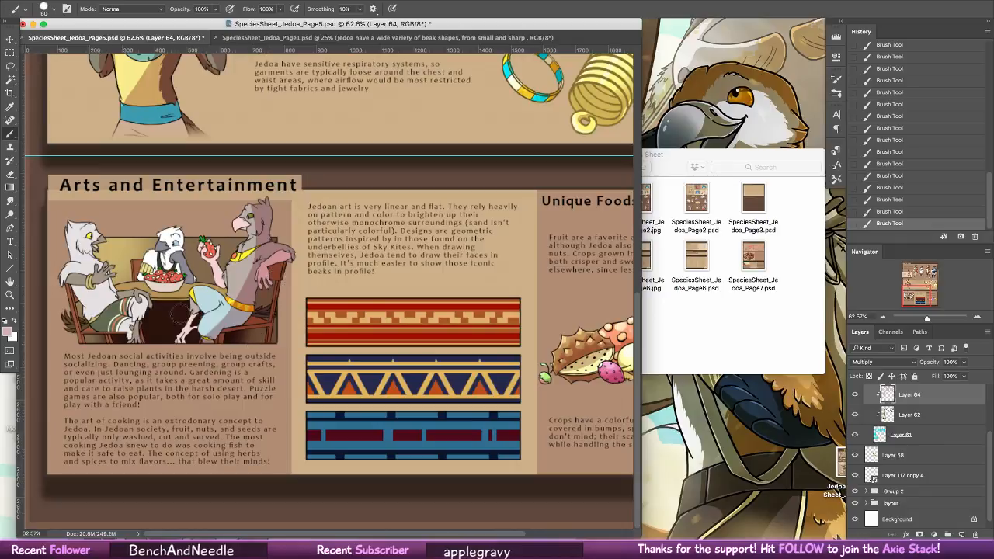
# - Erase excess shadow from the right seated figure's torso using the 21 px eraser preset
pyautogui.click(11, 174)
pyautogui.click(45, 9)
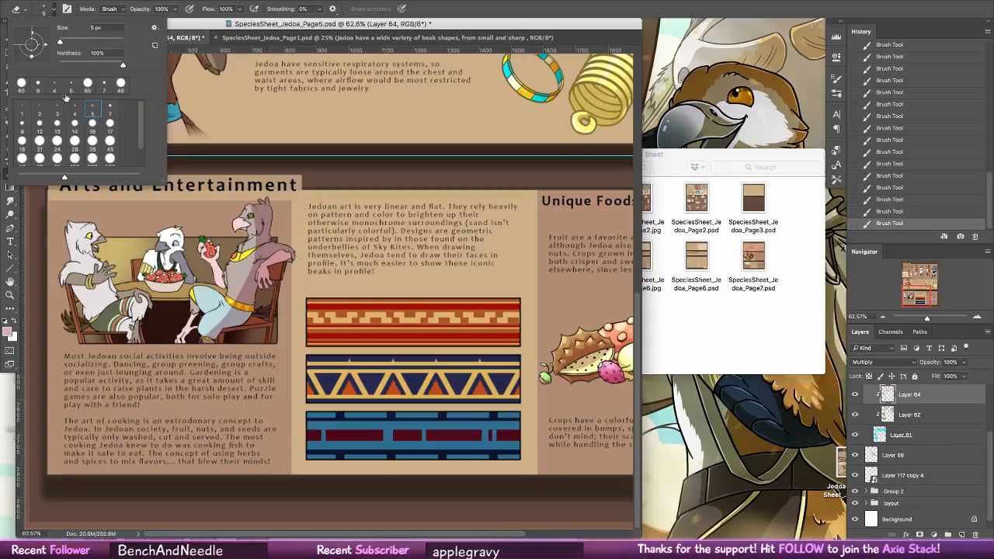
pyautogui.click(41, 146)
pyautogui.moveTo(259, 281)
pyautogui.mouseDown()
pyautogui.moveTo(277, 248)
pyautogui.moveTo(247, 256)
pyautogui.mouseUp()
pyautogui.click(249, 255)
# - Brush shadows onto the right seated figure's legs, then over the left and middle seated figures at the table
pyautogui.click(10, 134)
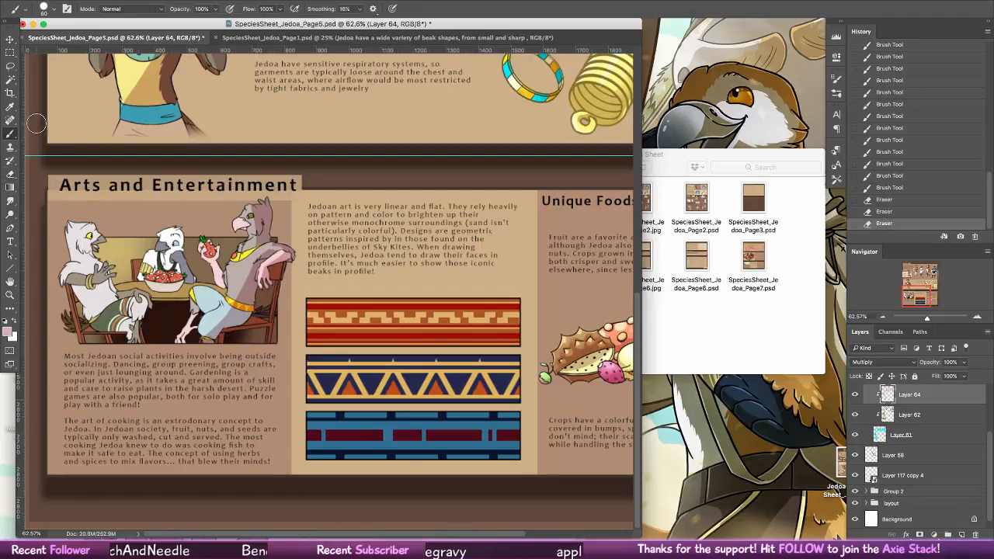
pyautogui.moveTo(219, 306)
pyautogui.mouseDown()
pyautogui.moveTo(190, 344)
pyautogui.moveTo(138, 345)
pyautogui.moveTo(177, 303)
pyautogui.moveTo(159, 311)
pyautogui.moveTo(159, 344)
pyautogui.moveTo(149, 317)
pyautogui.moveTo(130, 355)
pyautogui.moveTo(130, 323)
pyautogui.mouseUp()
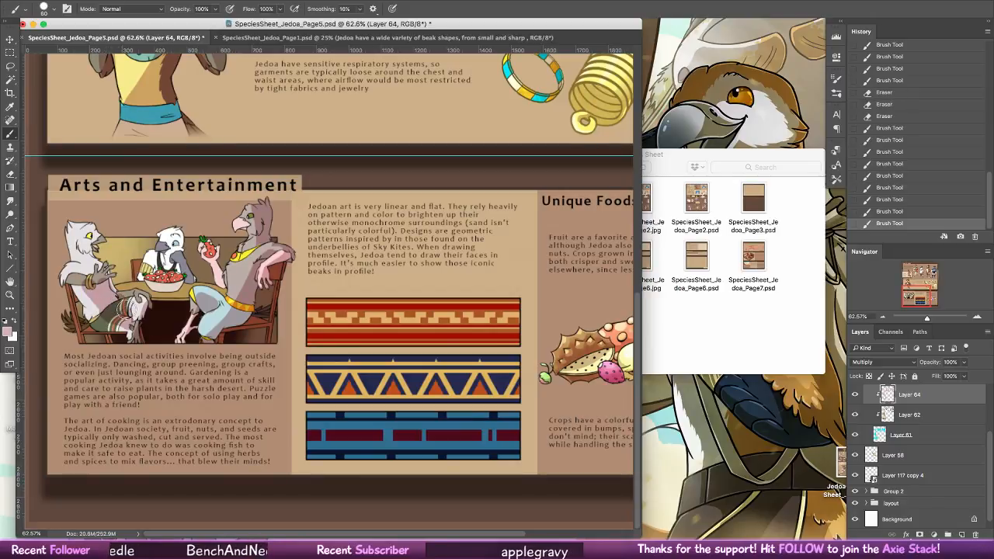
pyautogui.moveTo(109, 283)
pyautogui.mouseDown()
pyautogui.moveTo(103, 247)
pyautogui.moveTo(109, 299)
pyautogui.moveTo(106, 243)
pyautogui.moveTo(86, 271)
pyautogui.mouseUp()
pyautogui.moveTo(81, 221)
pyautogui.mouseDown()
pyautogui.moveTo(97, 291)
pyautogui.moveTo(87, 270)
pyautogui.moveTo(80, 303)
pyautogui.moveTo(93, 337)
pyautogui.mouseUp()
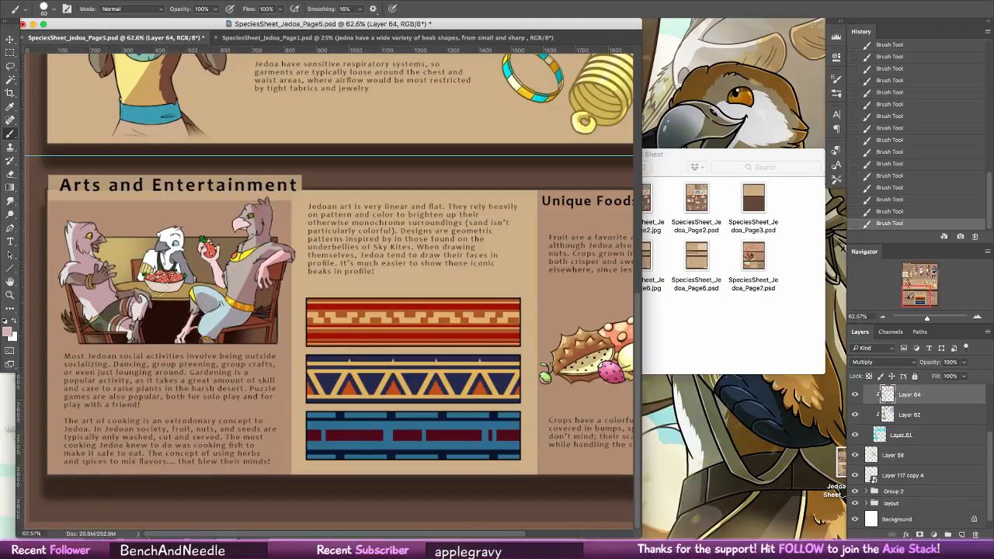
pyautogui.moveTo(160, 286)
pyautogui.mouseDown()
pyautogui.moveTo(189, 290)
pyautogui.moveTo(162, 275)
pyautogui.mouseUp()
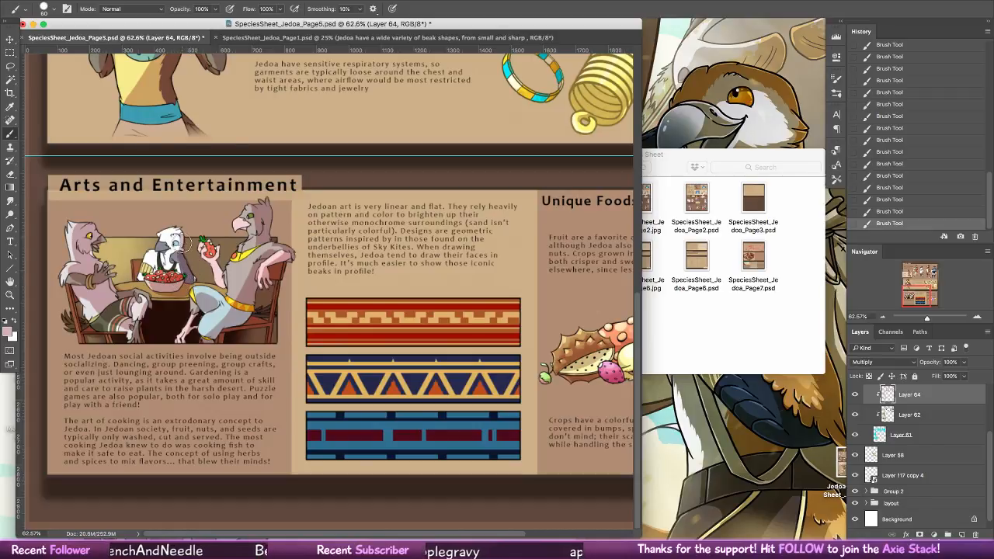
pyautogui.moveTo(180, 242)
pyautogui.mouseDown()
pyautogui.moveTo(150, 268)
pyautogui.moveTo(180, 259)
pyautogui.mouseUp()
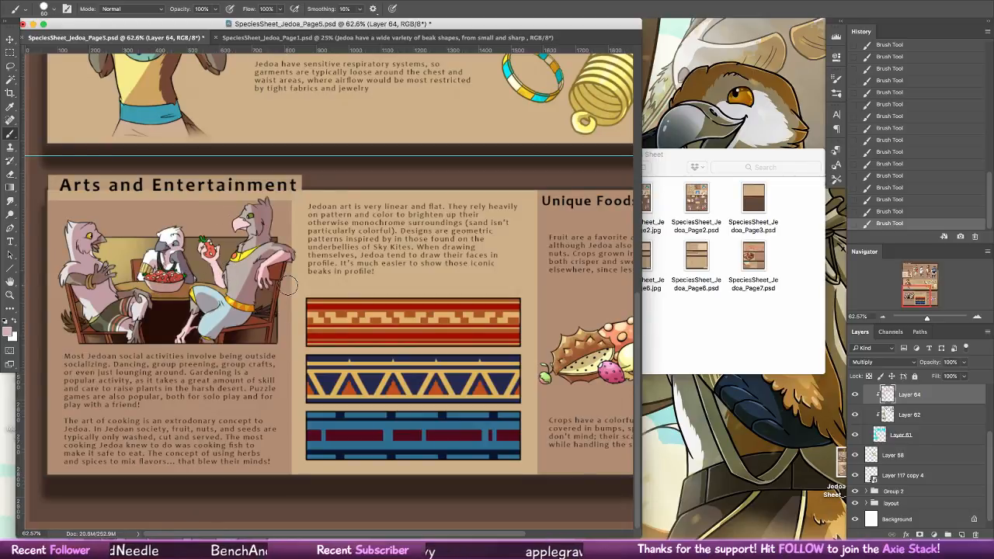
# - Hide the Layer 64 shadows and make Layer 62 active over the left seated figure in the Arts and Entertainment scene
pyautogui.scroll(10, 288, 285)
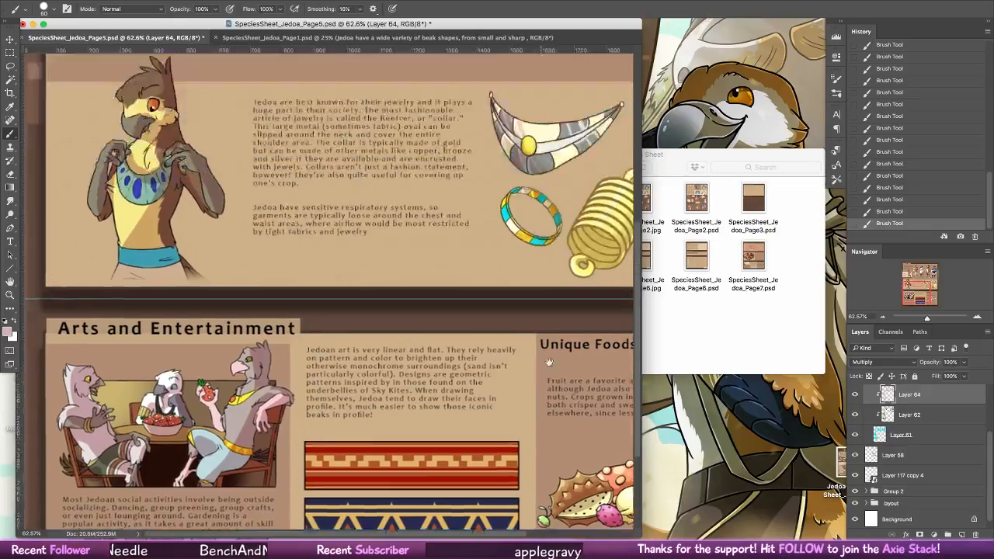
pyautogui.press('z')
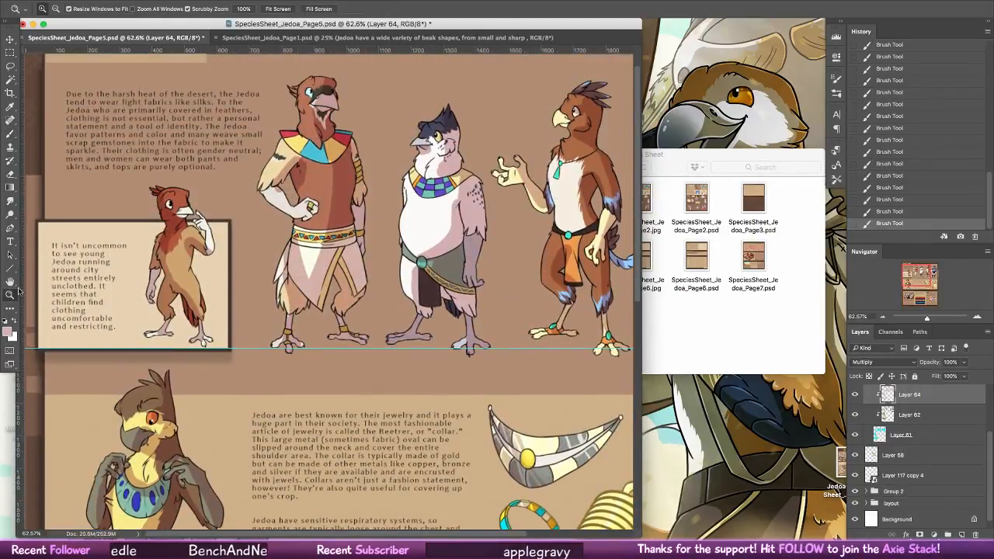
pyautogui.moveTo(301, 120)
pyautogui.mouseDown()
pyautogui.moveTo(411, 171)
pyautogui.moveTo(430, 411)
pyautogui.mouseUp()
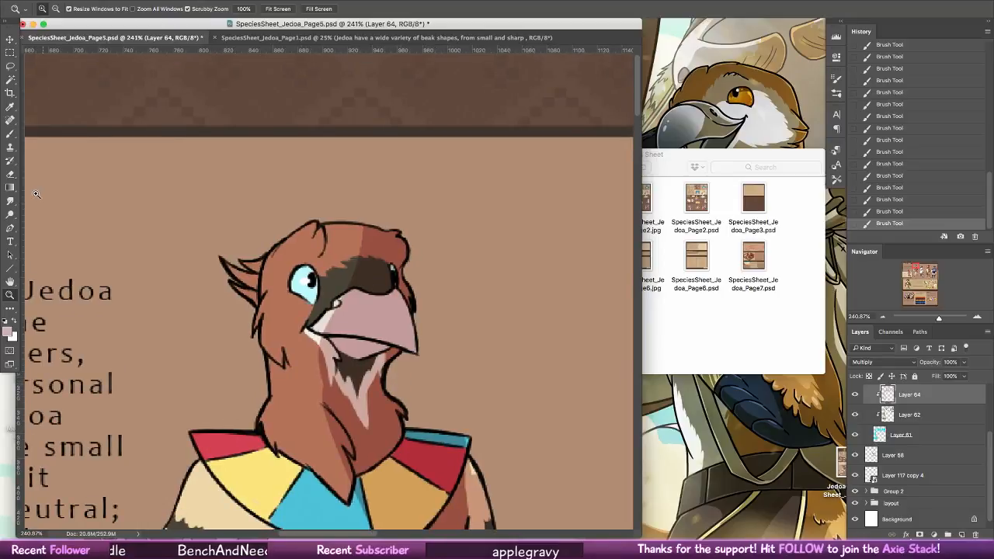
pyautogui.press('b')
pyautogui.moveTo(923, 298); pyautogui.dragTo(915, 288)
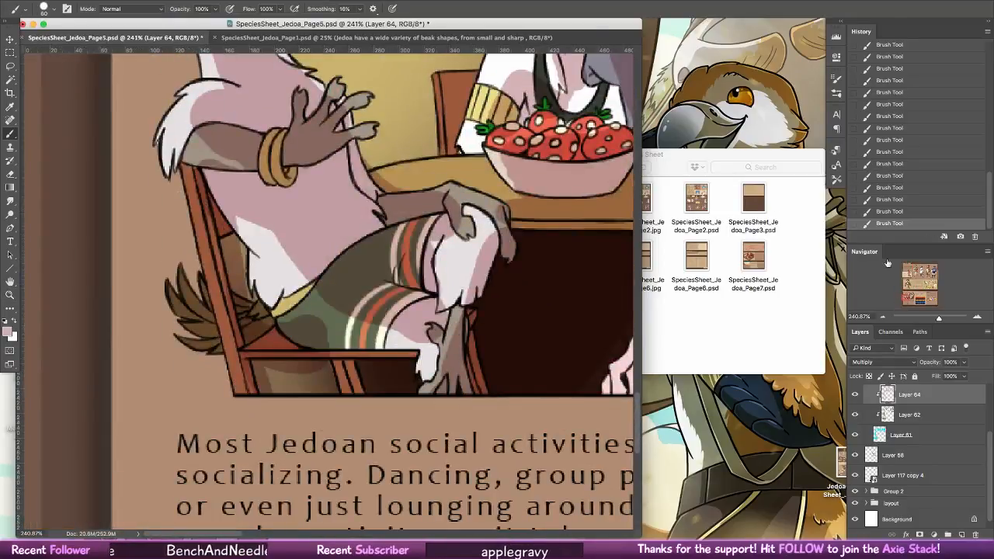
pyautogui.click(855, 395)
pyautogui.click(905, 415)
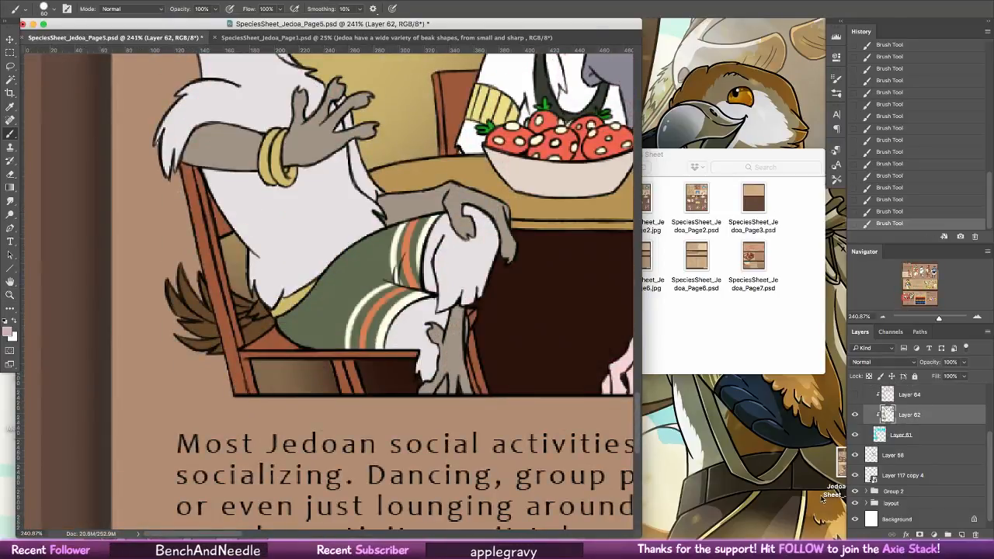
# - Close the page 1 document and bring up Jedoa Species Sheet_breakdown.psd at its seated figure with orange markings
pyautogui.moveTo(354, 38); pyautogui.dragTo(720, 33)
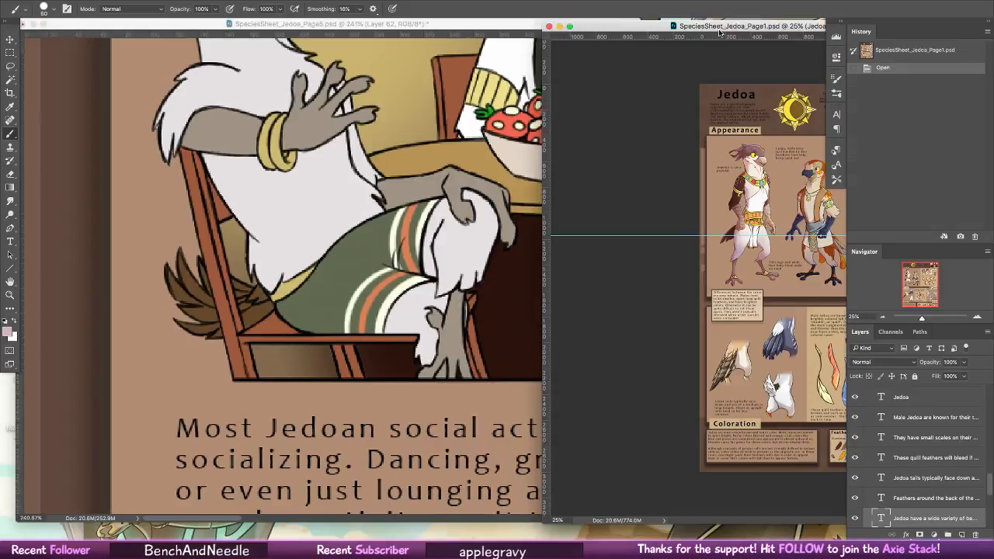
pyautogui.click(550, 26)
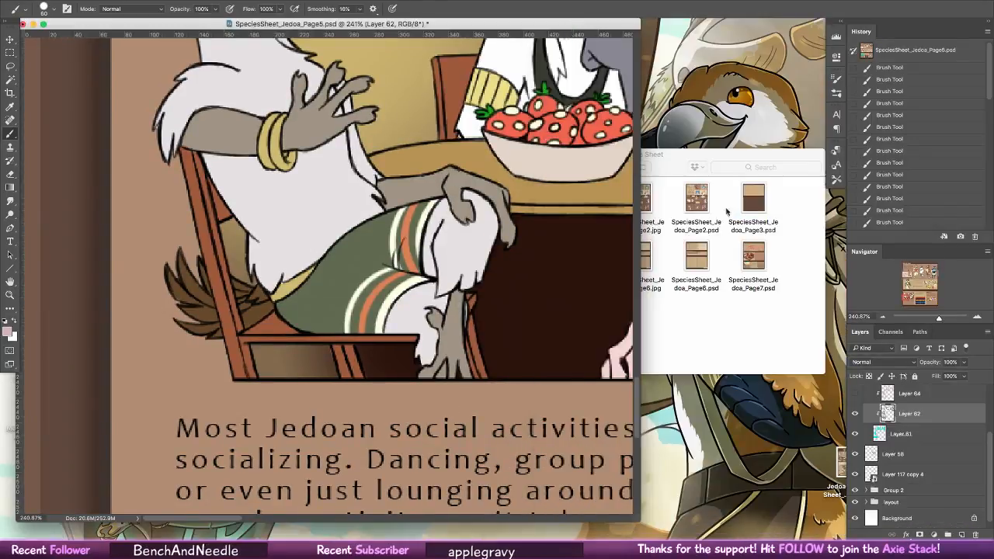
pyautogui.moveTo(670, 556)
pyautogui.click(670, 528)
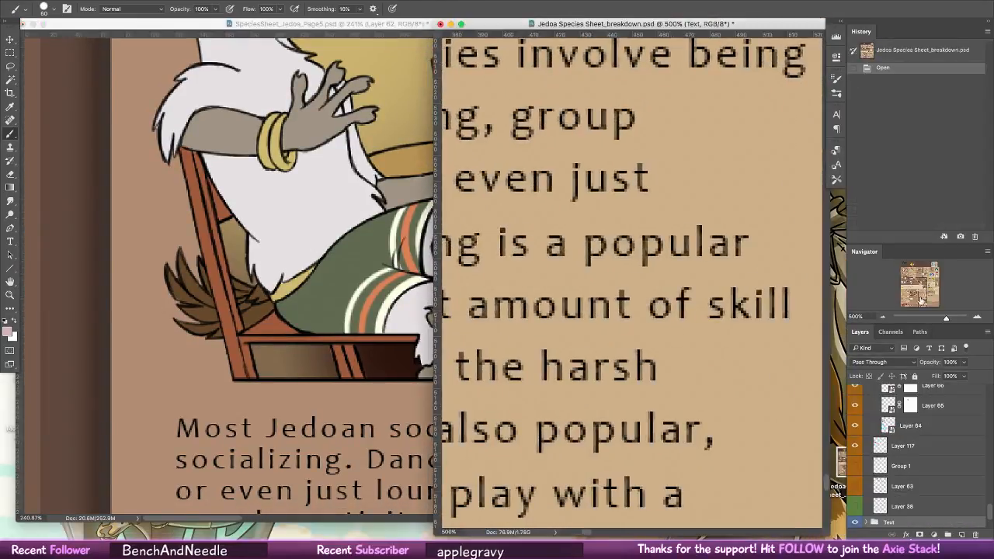
pyautogui.moveTo(905, 303)
pyautogui.mouseDown()
pyautogui.moveTo(925, 298)
pyautogui.moveTo(891, 294)
pyautogui.mouseUp()
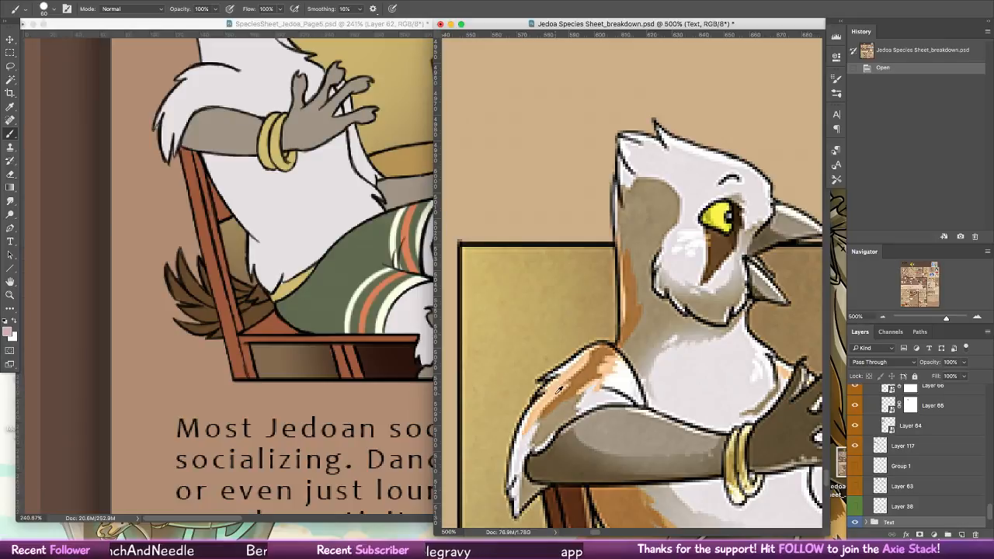
# - Arrange page 5 beside the reference and paint light orange feather markings down the left seated figure's neck and back with the 7 px brush preset
pyautogui.click(331, 379)
pyautogui.moveTo(331, 378); pyautogui.dragTo(350, 505)
pyautogui.click(48, 9)
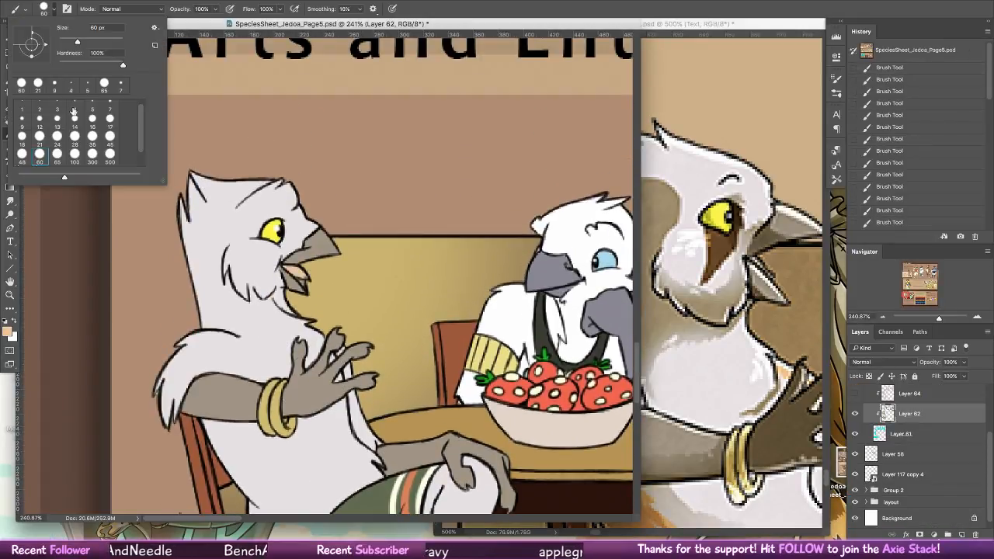
pyautogui.click(109, 106)
pyautogui.moveTo(271, 21); pyautogui.dragTo(292, 21)
pyautogui.click(735, 121)
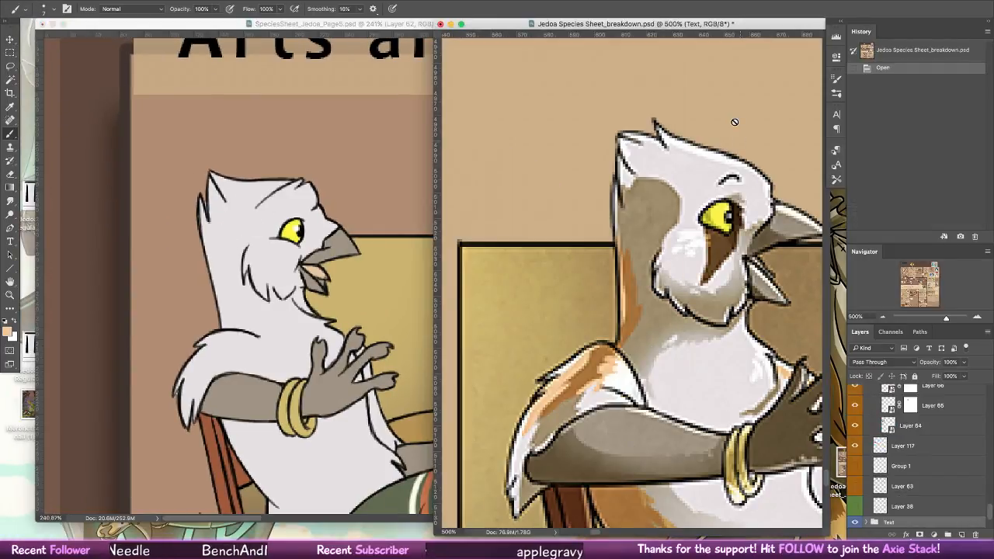
pyautogui.moveTo(674, 23); pyautogui.dragTo(719, 25)
pyautogui.click(231, 257)
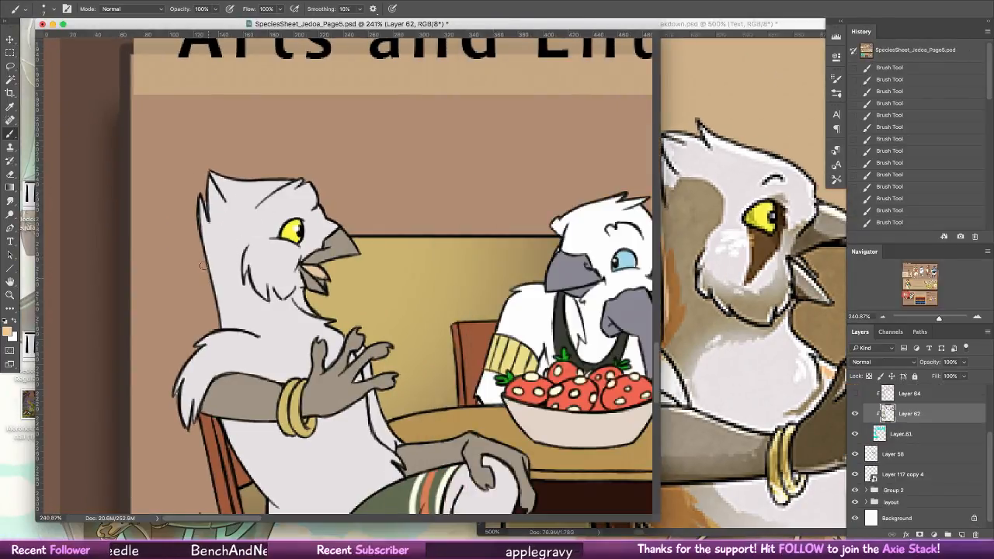
pyautogui.moveTo(220, 266); pyautogui.dragTo(222, 312)
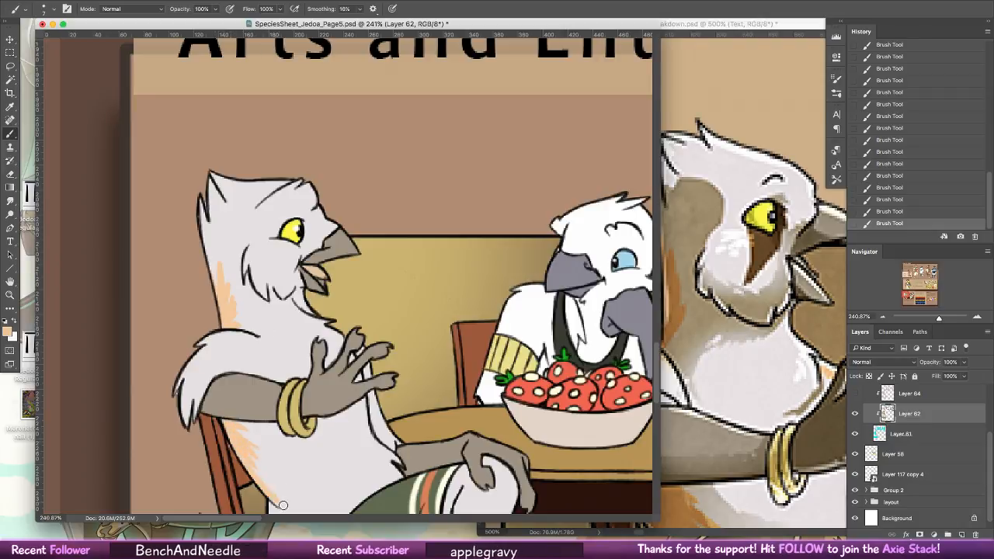
pyautogui.scroll(-5, 270, 347)
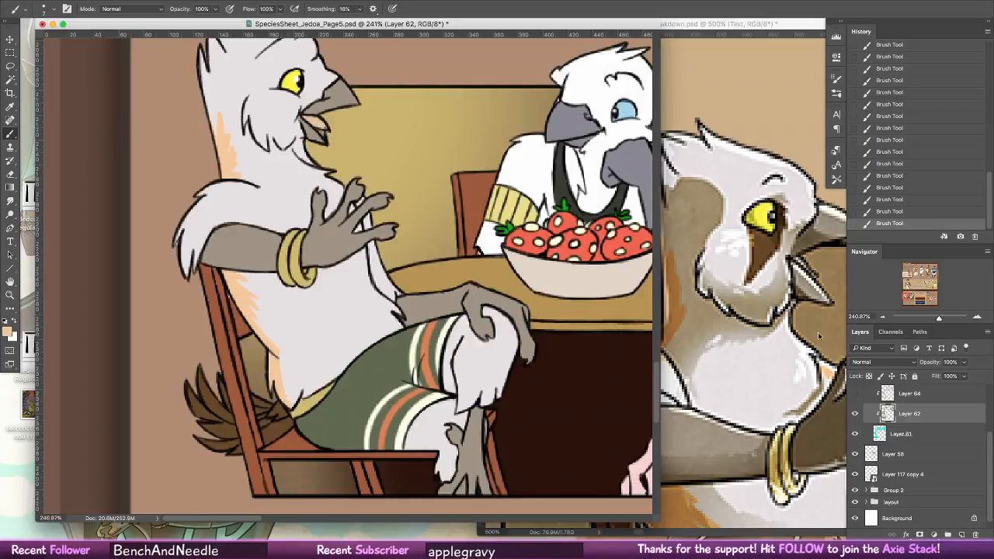
# - Paint a dark brown marking beneath the left seated figure's yellow eye, undoing stray strokes
pyautogui.scroll(5, 404, 269)
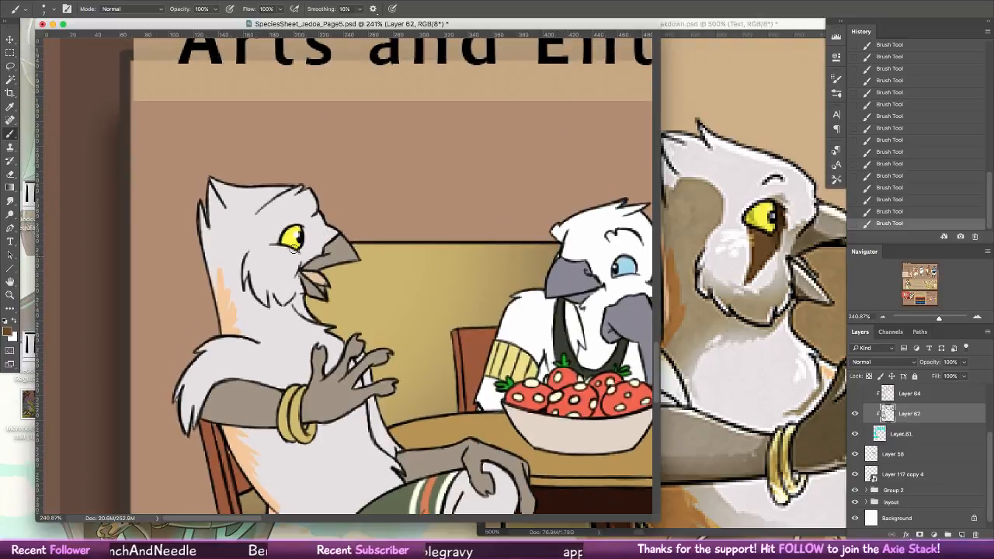
pyautogui.moveTo(299, 251)
pyautogui.mouseDown()
pyautogui.moveTo(264, 252)
pyautogui.moveTo(282, 256)
pyautogui.moveTo(271, 250)
pyautogui.moveTo(275, 272)
pyautogui.moveTo(284, 256)
pyautogui.moveTo(278, 275)
pyautogui.moveTo(286, 256)
pyautogui.moveTo(271, 288)
pyautogui.moveTo(292, 250)
pyautogui.moveTo(289, 270)
pyautogui.moveTo(304, 248)
pyautogui.mouseUp()
pyautogui.hotkey('ctrl', 'z')
pyautogui.hotkey('ctrl', 'z')
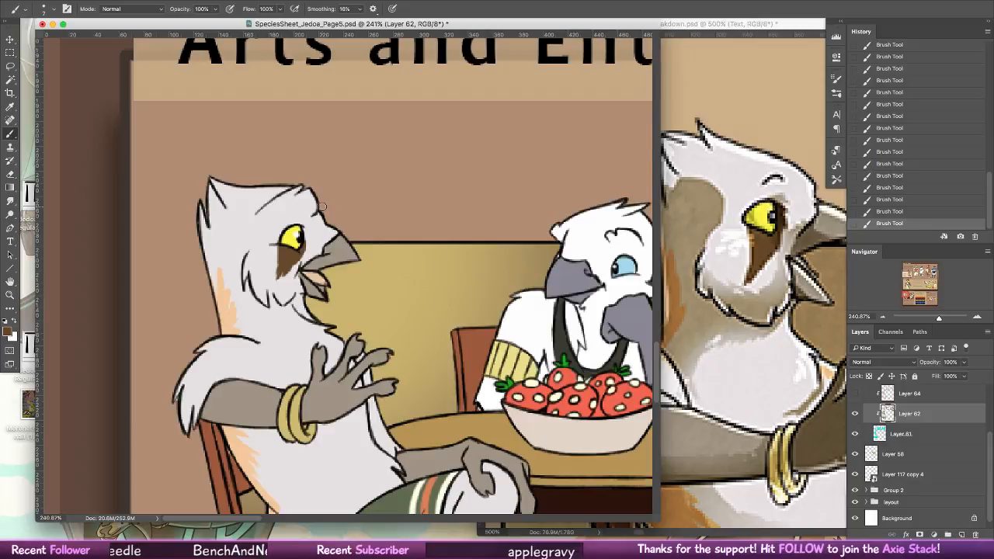
pyautogui.moveTo(382, 338); pyautogui.dragTo(374, 218)
# - Paint a tan patch on the beak-side edge of the middle seated figure's head, using the same figure in the breakdown document as reference
pyautogui.click(790, 338)
pyautogui.moveTo(811, 363); pyautogui.dragTo(700, 172)
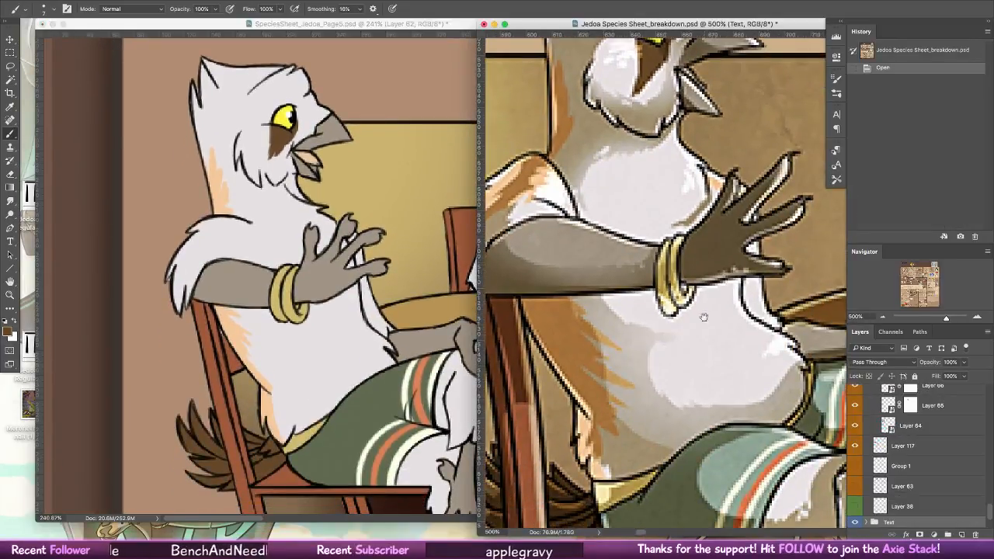
pyautogui.moveTo(704, 316); pyautogui.dragTo(515, 186)
pyautogui.moveTo(602, 221); pyautogui.dragTo(497, 404)
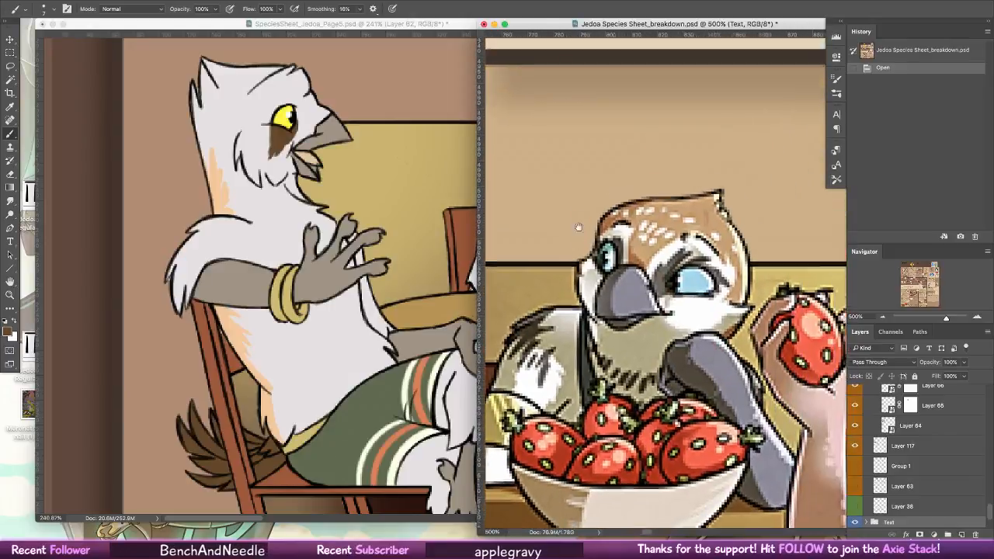
pyautogui.moveTo(580, 257); pyautogui.dragTo(590, 311)
pyautogui.click(422, 232)
pyautogui.moveTo(467, 268); pyautogui.dragTo(364, 408)
pyautogui.moveTo(471, 245); pyautogui.dragTo(451, 263)
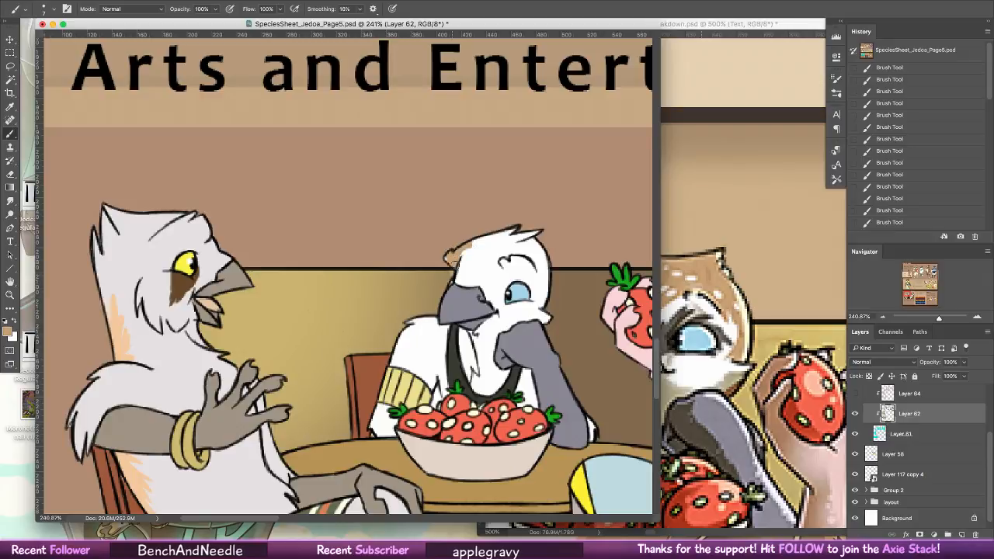
pyautogui.hotkey('ctrl', 'z')
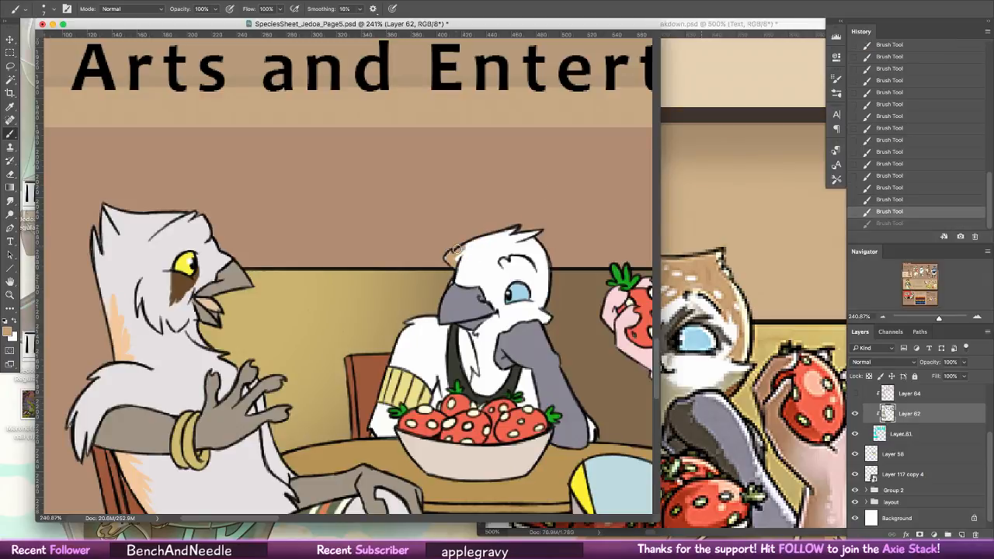
pyautogui.click(471, 250)
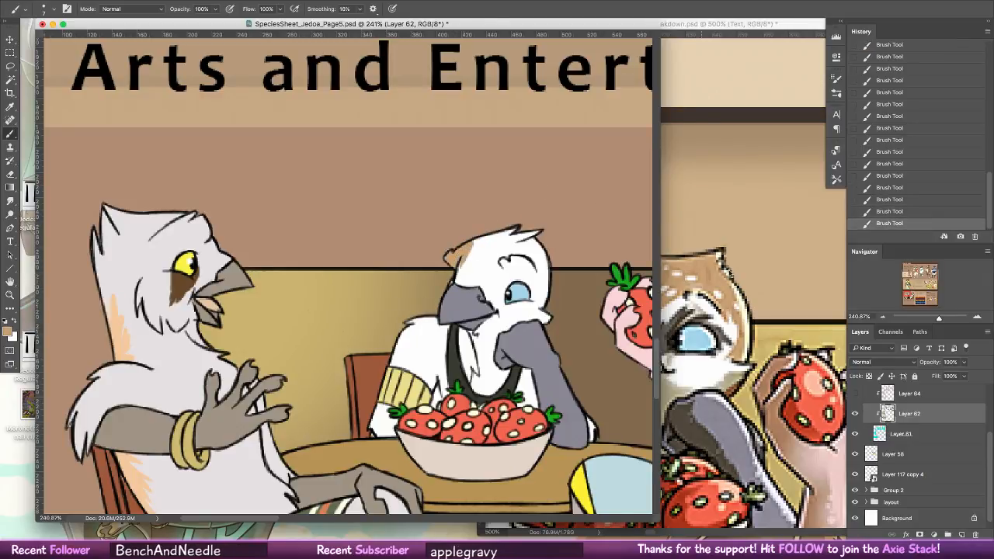
# - Extend the tan colour across the middle seated figure's crown and down the side of the face behind the eye
pyautogui.click(727, 271)
pyautogui.click(317, 351)
pyautogui.moveTo(469, 250)
pyautogui.mouseDown()
pyautogui.moveTo(495, 243)
pyautogui.moveTo(473, 275)
pyautogui.moveTo(501, 248)
pyautogui.moveTo(489, 269)
pyautogui.mouseUp()
pyautogui.moveTo(531, 234)
pyautogui.mouseDown()
pyautogui.moveTo(468, 261)
pyautogui.moveTo(473, 241)
pyautogui.mouseUp()
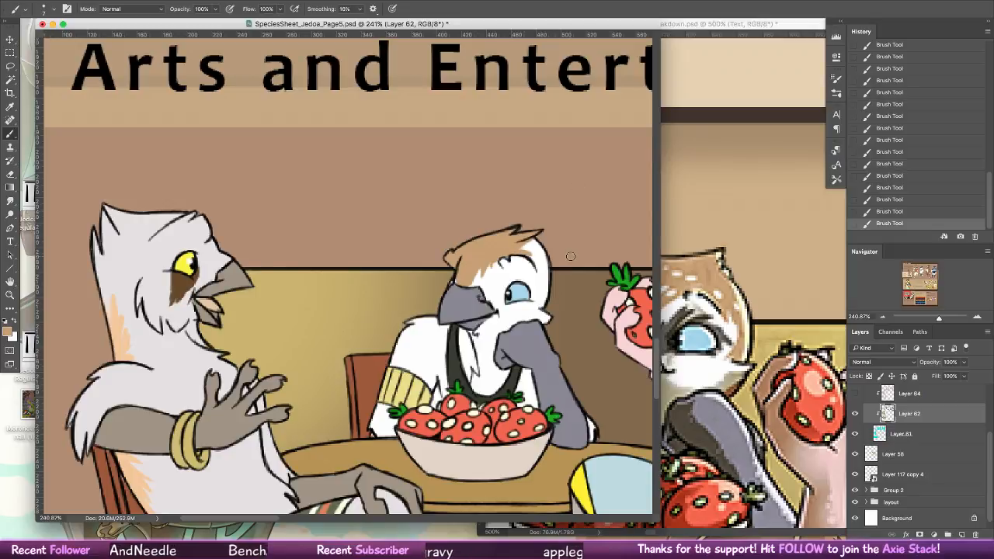
pyautogui.moveTo(529, 251); pyautogui.dragTo(536, 303)
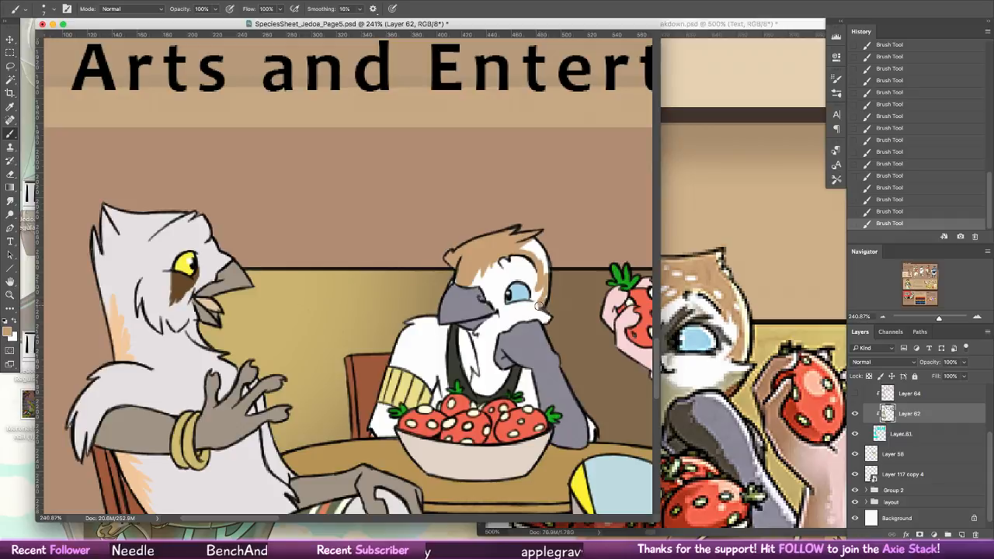
# - Paint dark grey streaks on the middle seated figure's shoulder and between the beak and the blue eye
pyautogui.click(707, 315)
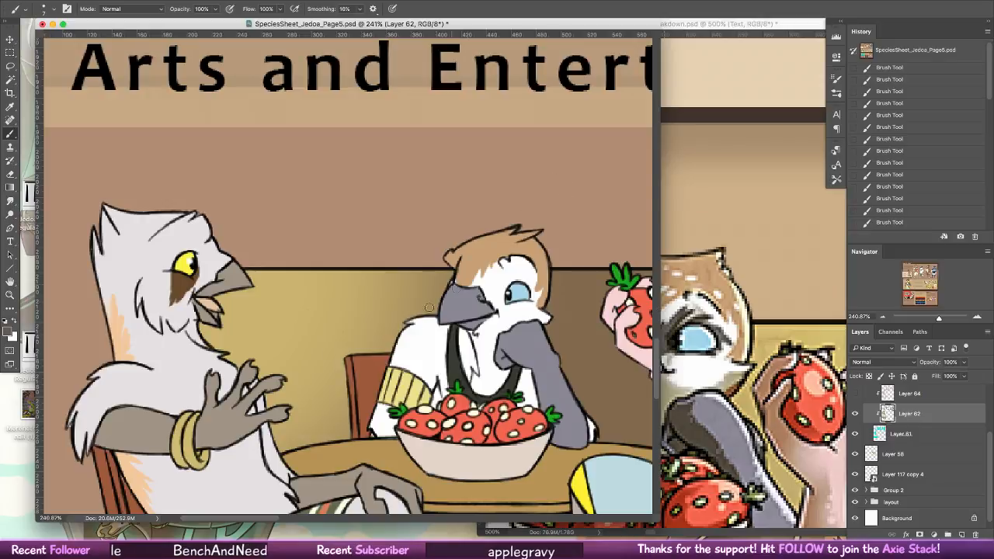
pyautogui.click(404, 343)
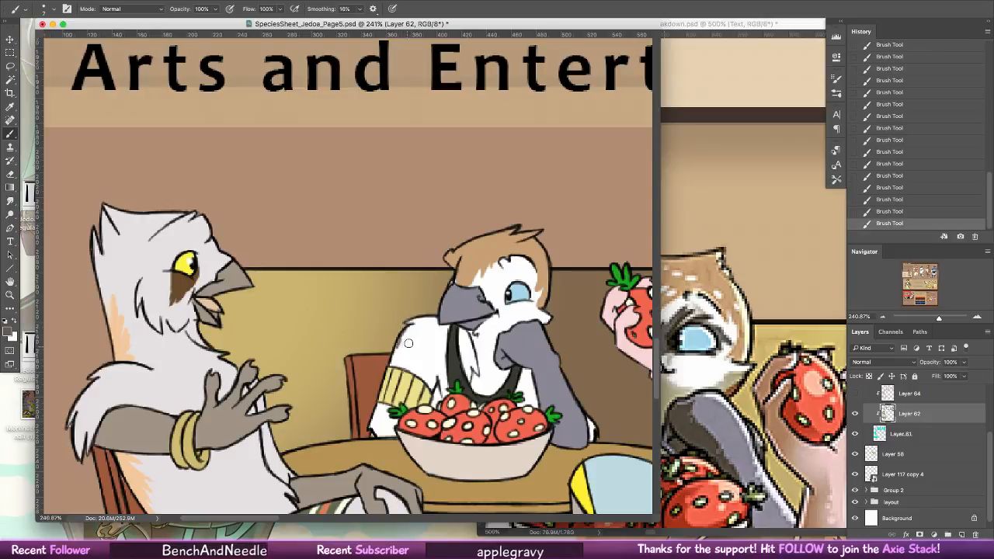
pyautogui.moveTo(411, 335)
pyautogui.mouseDown()
pyautogui.moveTo(410, 366)
pyautogui.moveTo(402, 337)
pyautogui.mouseUp()
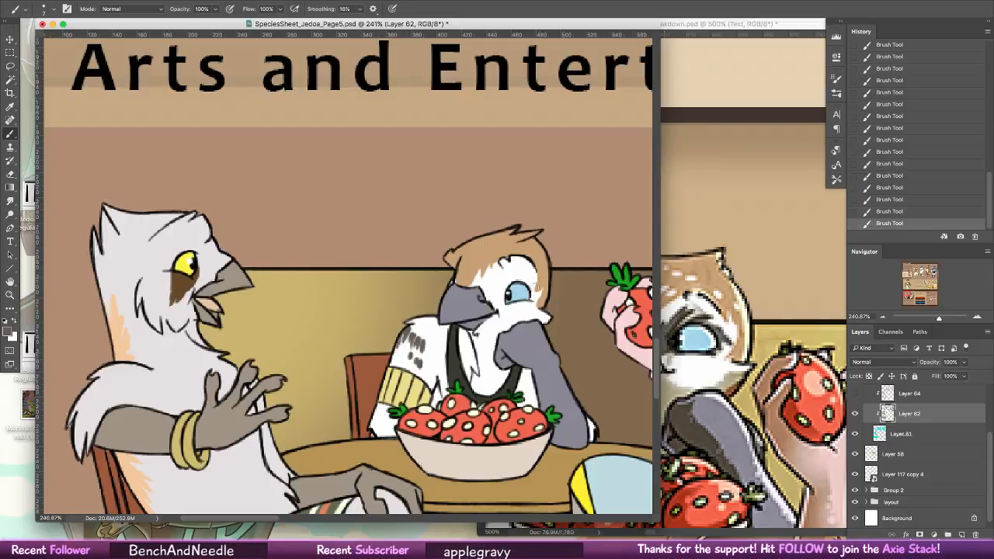
pyautogui.moveTo(503, 274); pyautogui.dragTo(498, 301)
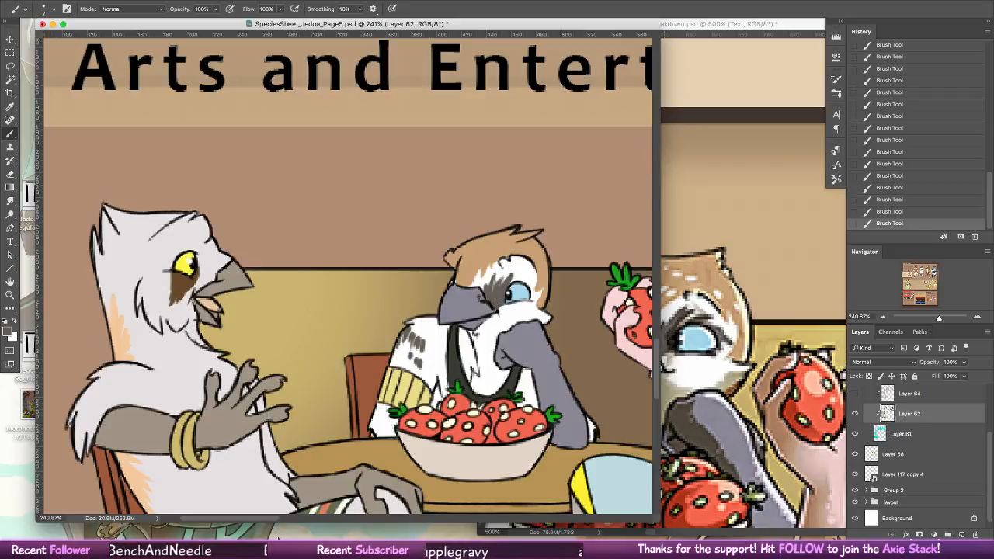
# - Switch to Chrome, search Google Images for "kenyan sand boa", examine the pattern photos and close the tab
pyautogui.click(359, 525)
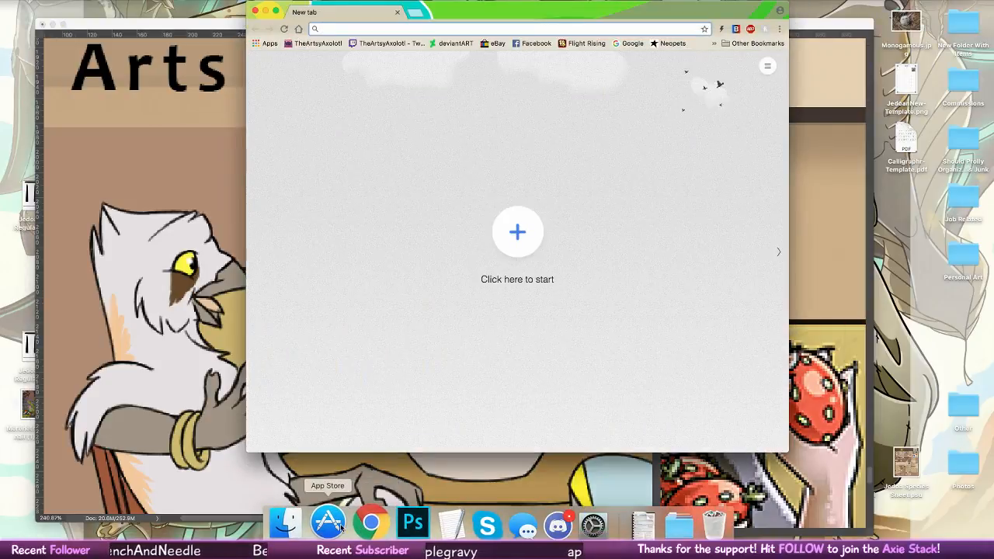
pyautogui.write('kenyan sand boa')
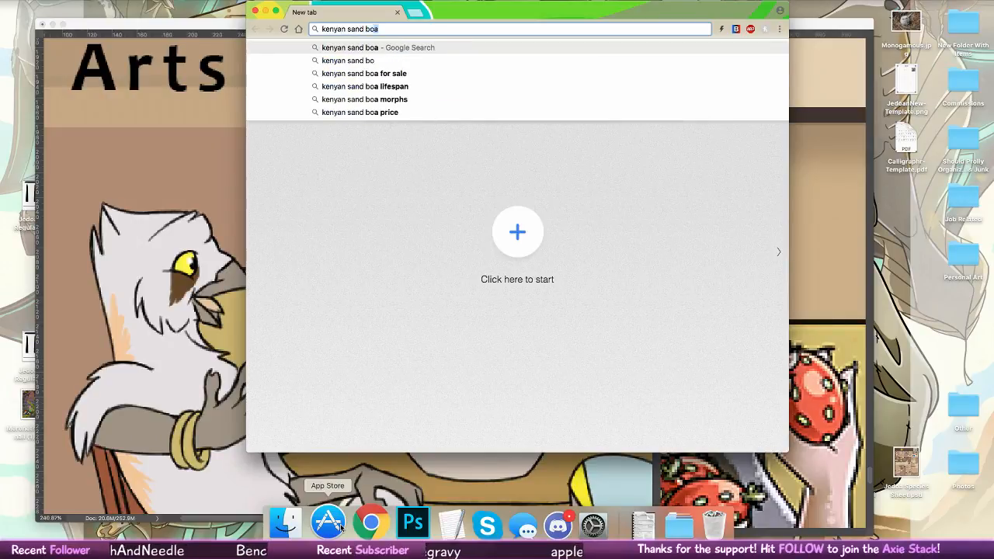
pyautogui.press('Return')
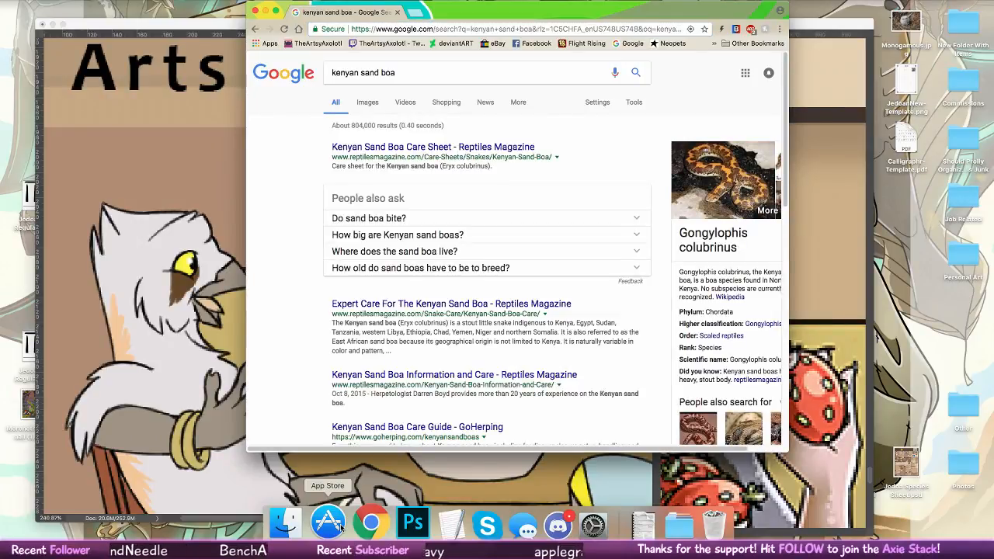
pyautogui.click(374, 100)
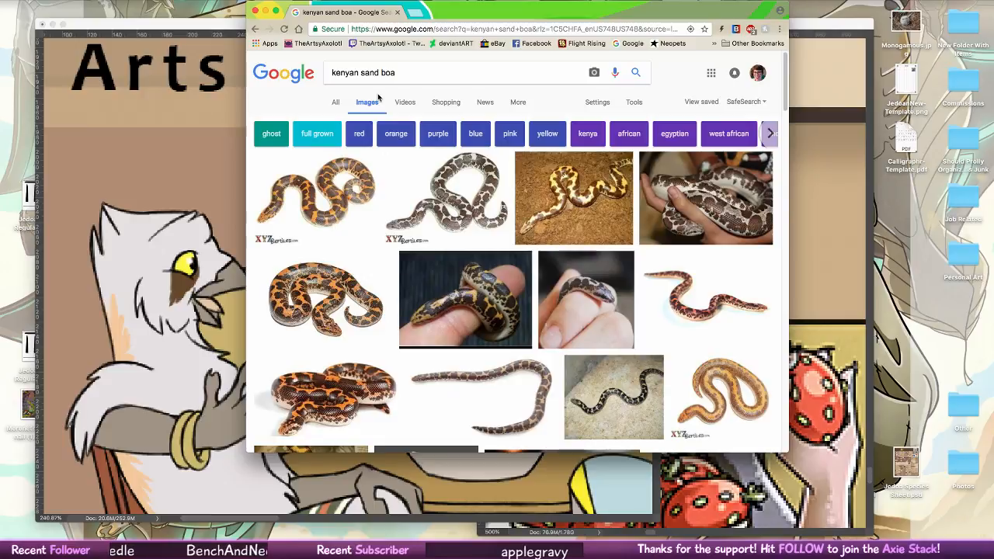
pyautogui.click(362, 384)
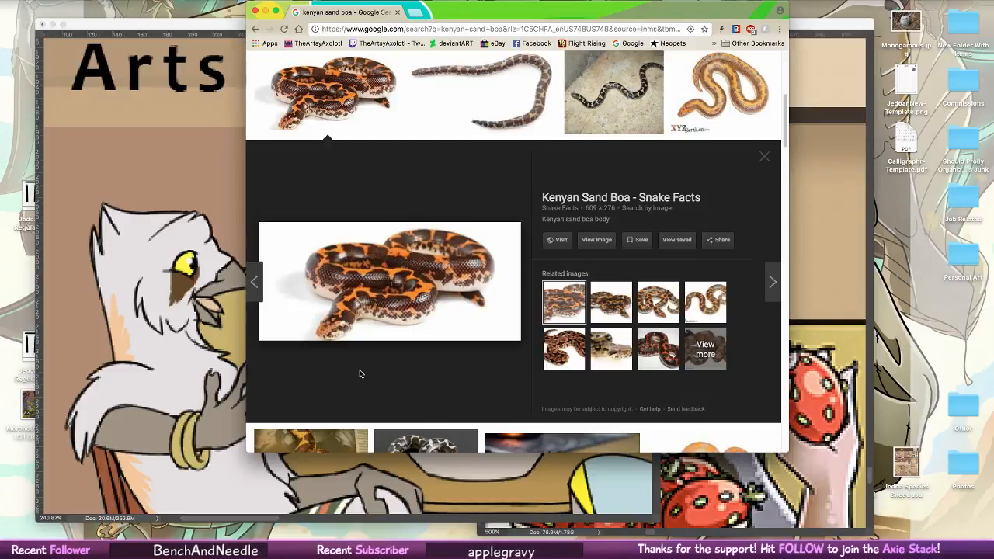
pyautogui.scroll(-5, 359, 374)
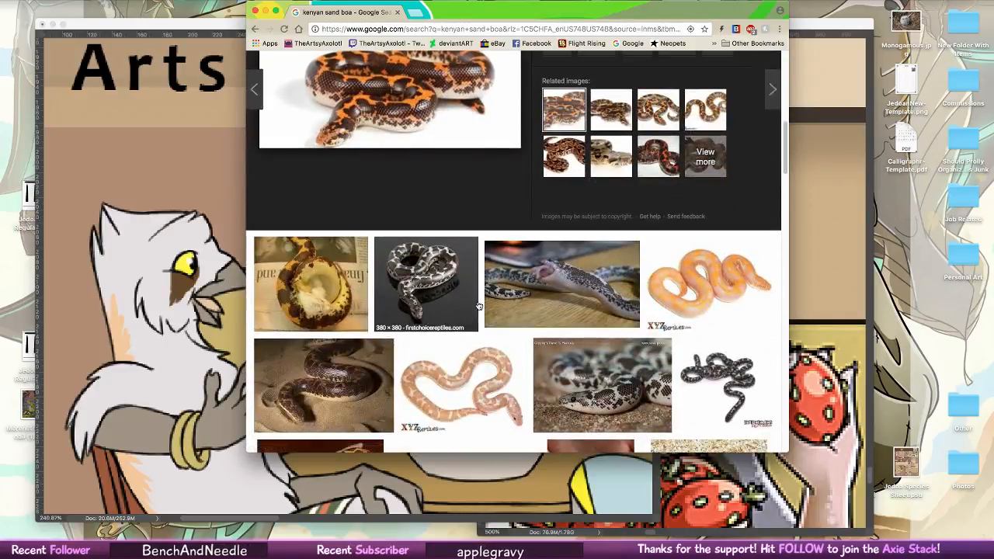
pyautogui.click(611, 379)
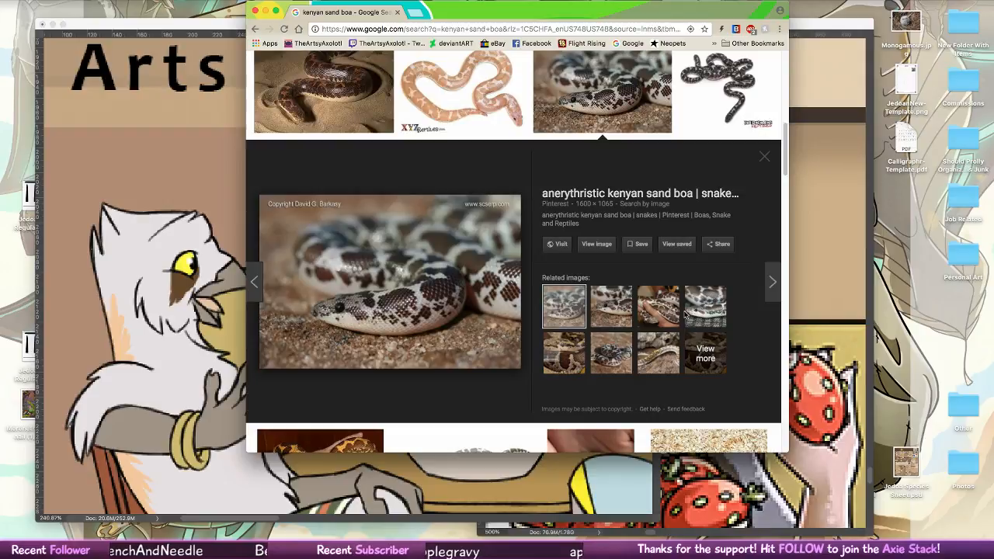
pyautogui.click(397, 13)
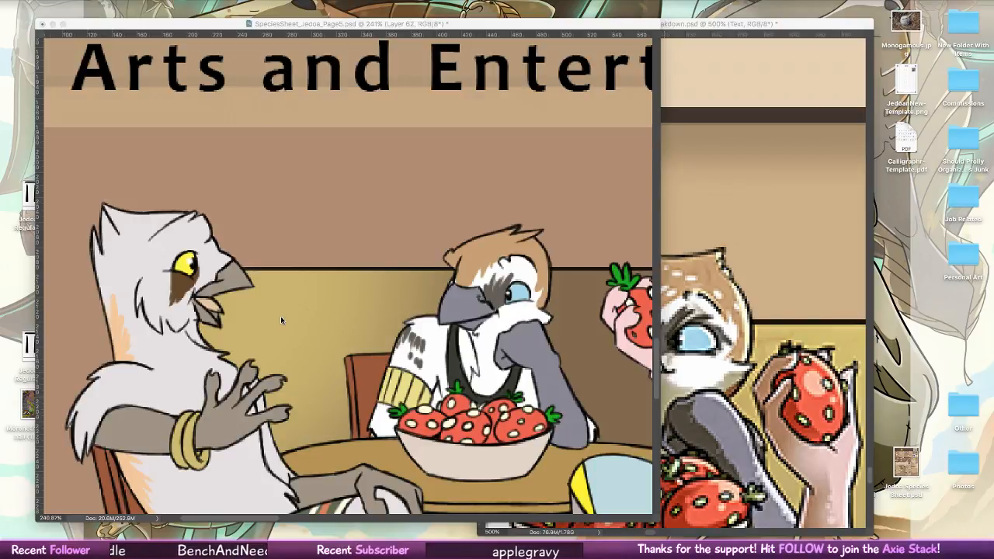
# - Paint rows of small white spots across the middle seated figure's tan crown
pyautogui.scroll(-5, 281, 320)
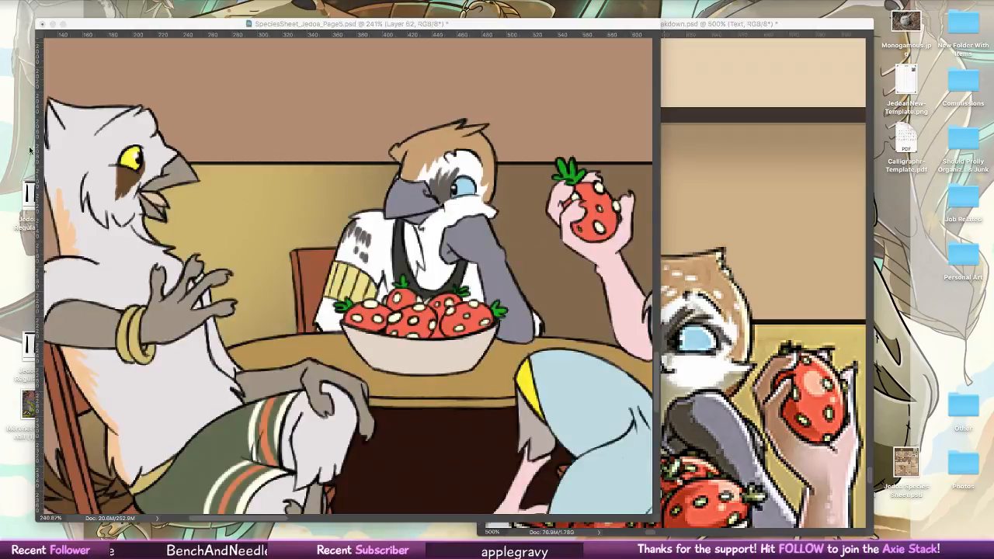
pyautogui.click(32, 154)
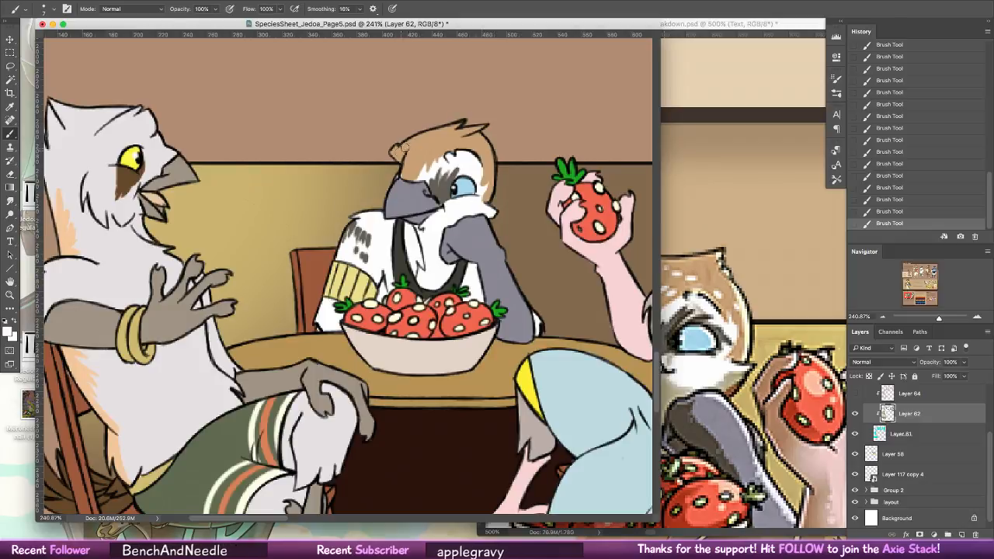
pyautogui.click(439, 145)
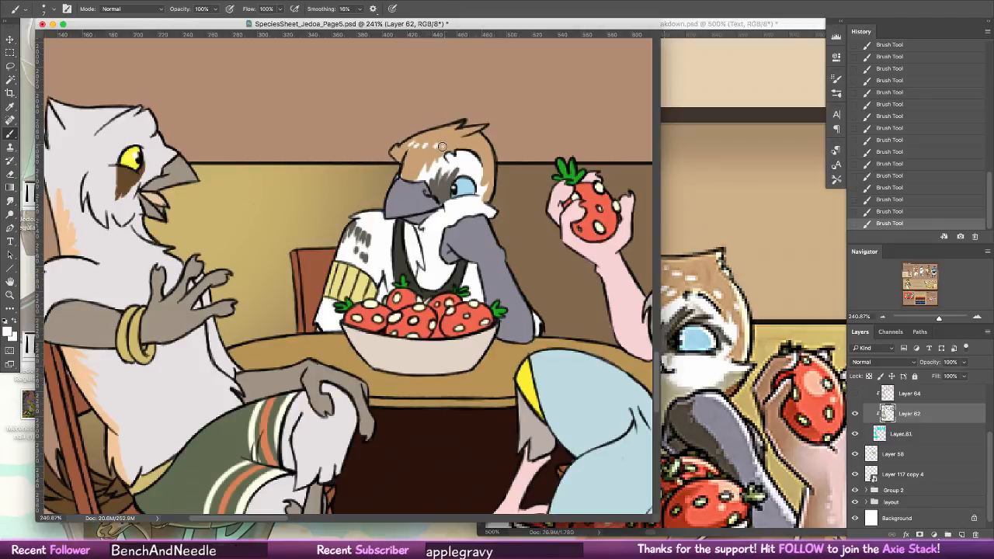
pyautogui.click(441, 146)
pyautogui.click(413, 157)
pyautogui.click(413, 165)
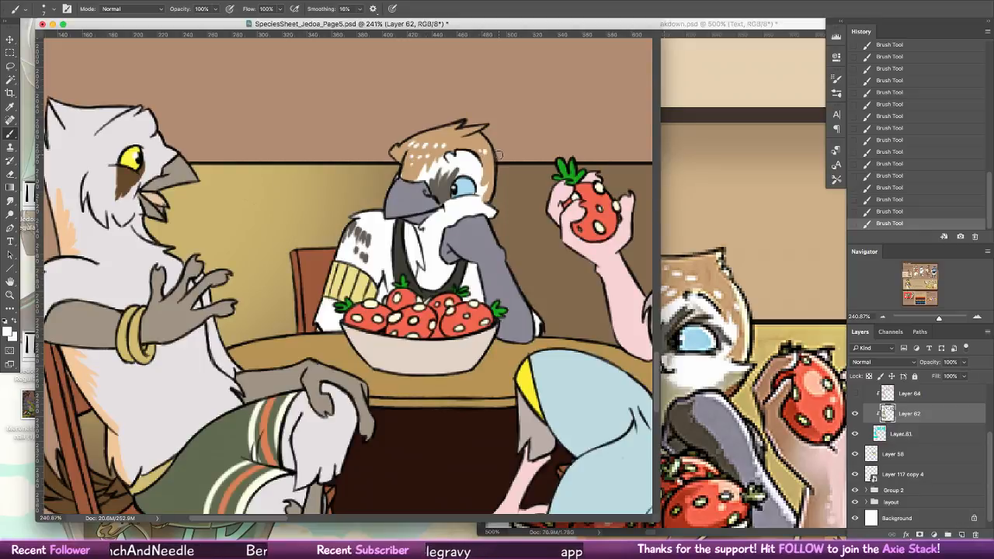
# - Add small dark grey flecks to the middle seated figure's white chest beside the dark strap, checking the breakdown document
pyautogui.hotkey('ctrl', 'Tab')
pyautogui.hotkey('ctrl', 'Tab')
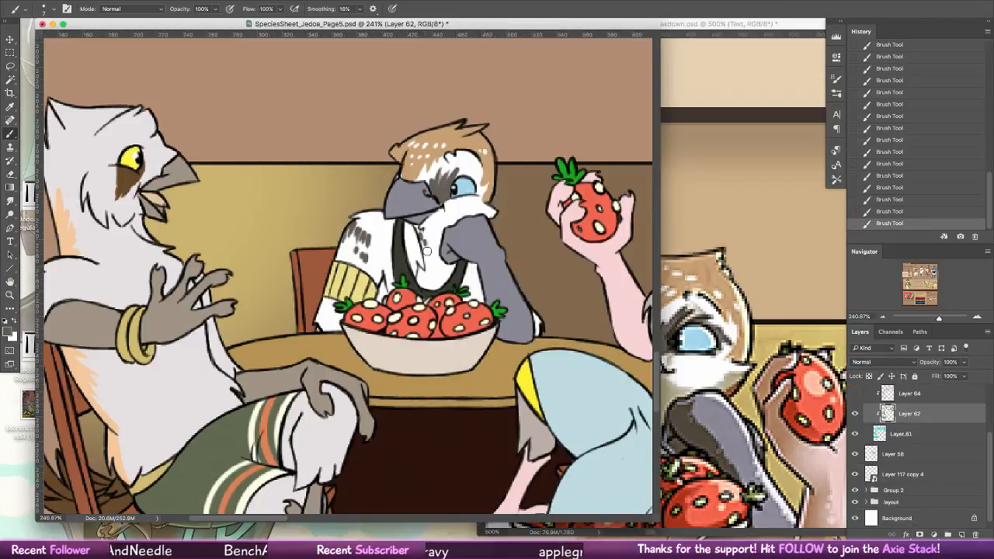
pyautogui.hotkey('ctrl', 'Tab')
pyautogui.moveTo(620, 431); pyautogui.dragTo(711, 256)
pyautogui.hotkey('ctrl', 'Tab')
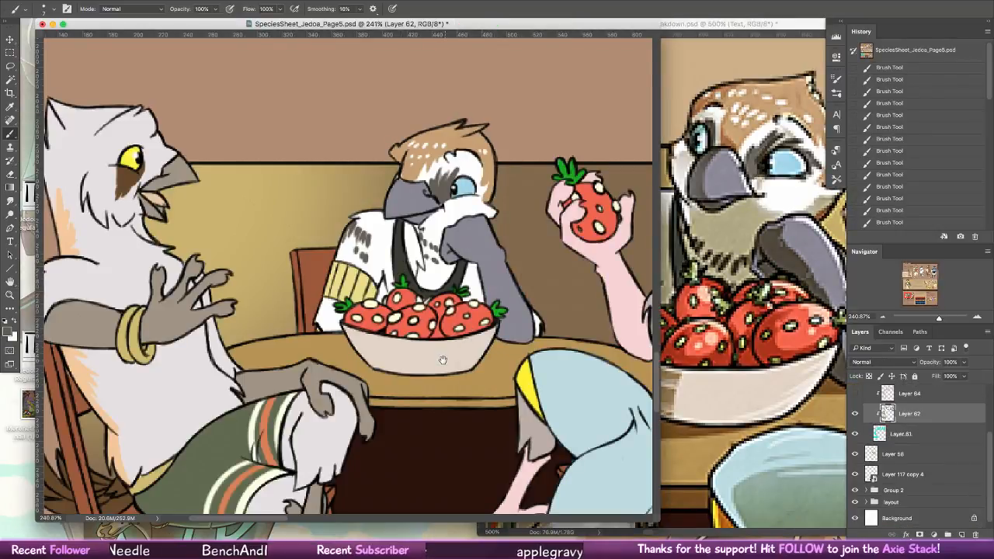
# - Paint dark brown streaks along the shoulder of the grey seated figure holding the fruit, using its counterpart in the breakdown document as reference
pyautogui.moveTo(443, 359); pyautogui.dragTo(349, 341)
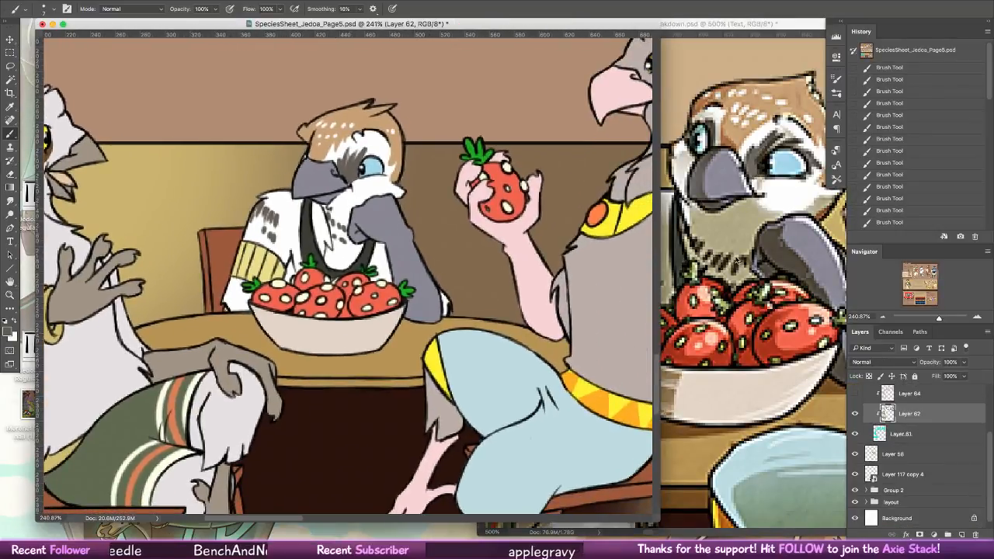
pyautogui.click(786, 289)
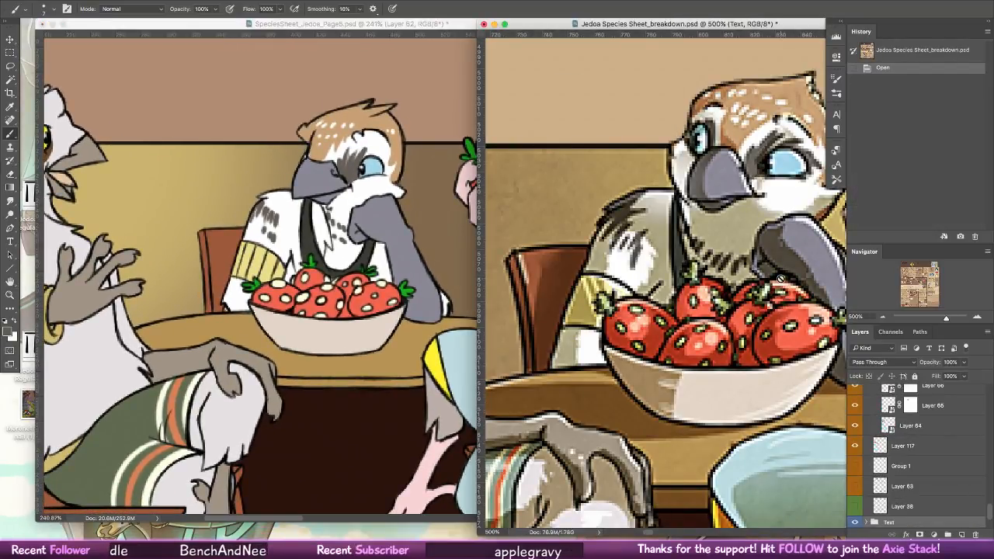
pyautogui.moveTo(782, 278); pyautogui.dragTo(425, 264)
pyautogui.click(424, 265)
pyautogui.hscroll(10, 425, 265)
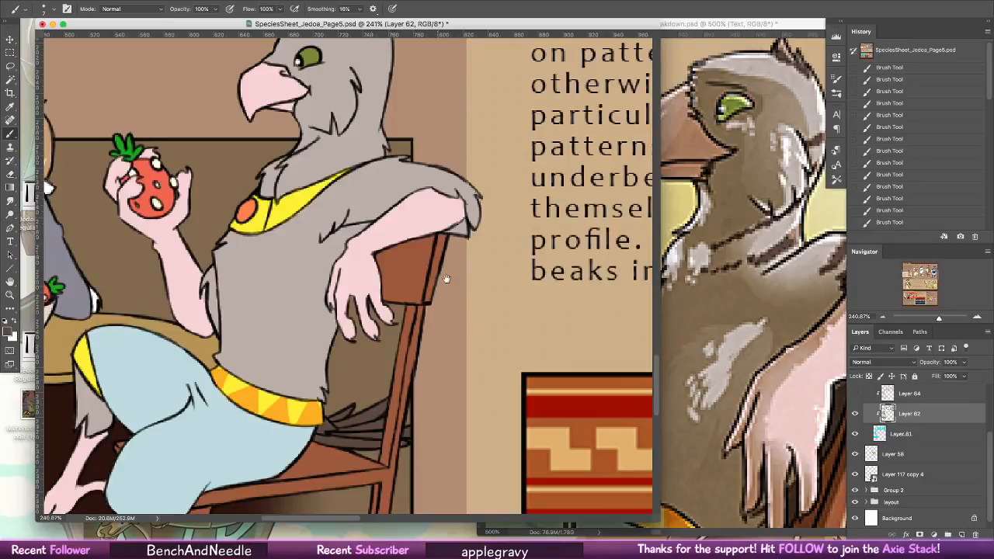
pyautogui.scroll(5, 441, 281)
pyautogui.moveTo(439, 289)
pyautogui.mouseDown()
pyautogui.moveTo(409, 309)
pyautogui.moveTo(472, 302)
pyautogui.moveTo(427, 317)
pyautogui.mouseUp()
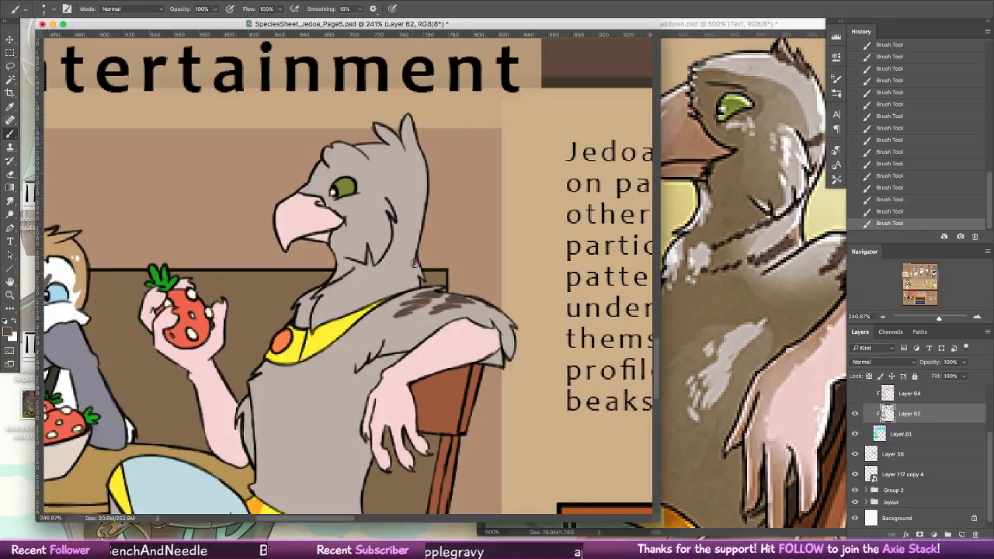
# - Paint dark brown streaks down the back of the grey figure's neck and colour its crest feathers dark brown
pyautogui.moveTo(413, 254)
pyautogui.mouseDown()
pyautogui.moveTo(394, 285)
pyautogui.moveTo(368, 292)
pyautogui.moveTo(391, 281)
pyautogui.mouseUp()
pyautogui.moveTo(412, 260)
pyautogui.mouseDown()
pyautogui.moveTo(400, 276)
pyautogui.moveTo(406, 264)
pyautogui.mouseUp()
pyautogui.scroll(2, 417, 252)
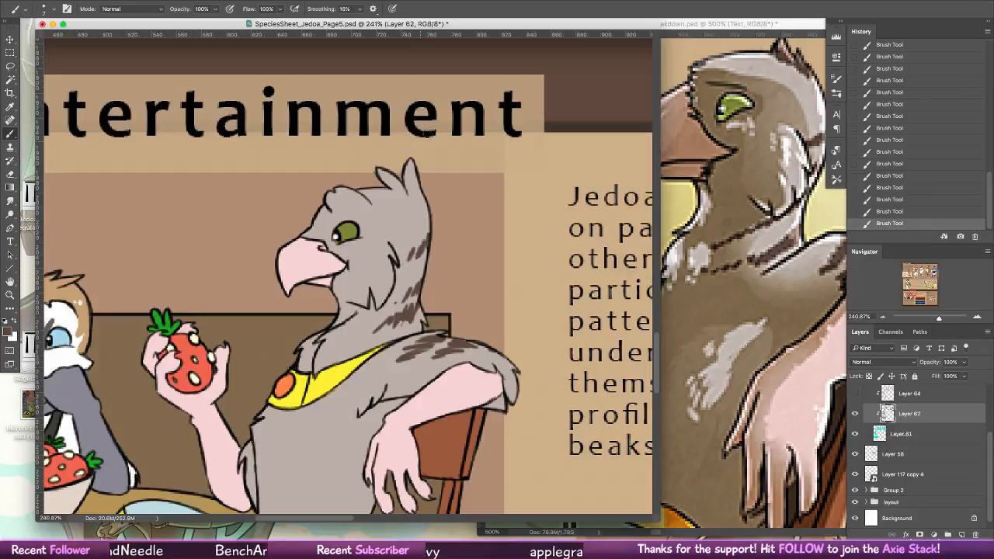
pyautogui.moveTo(380, 175)
pyautogui.mouseDown()
pyautogui.moveTo(420, 204)
pyautogui.moveTo(408, 159)
pyautogui.moveTo(428, 210)
pyautogui.mouseUp()
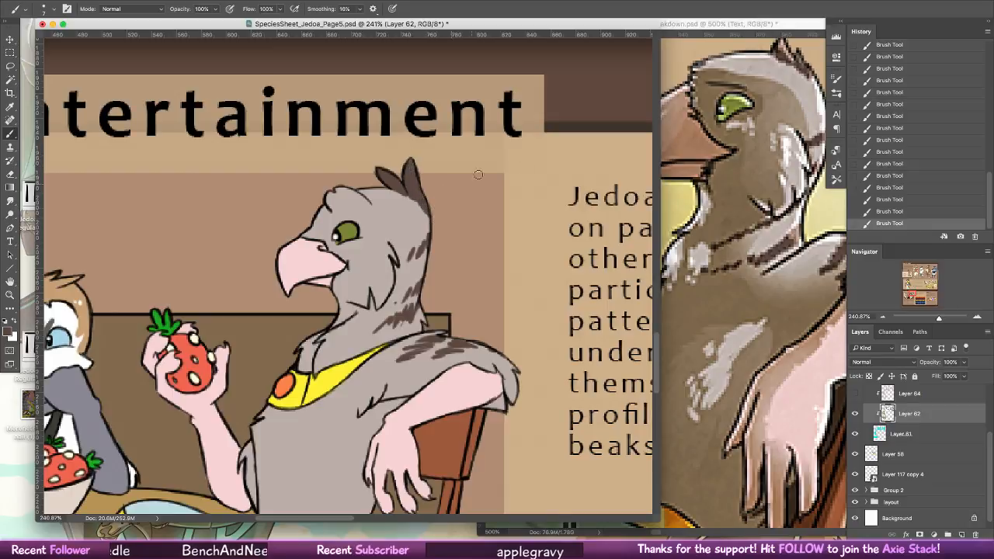
# - Check the grey figure's torso in the breakdown document and extend the dark brown streaks down its upper arm feathers
pyautogui.scroll(-5, 398, 354)
pyautogui.hscroll(-4, 397, 354)
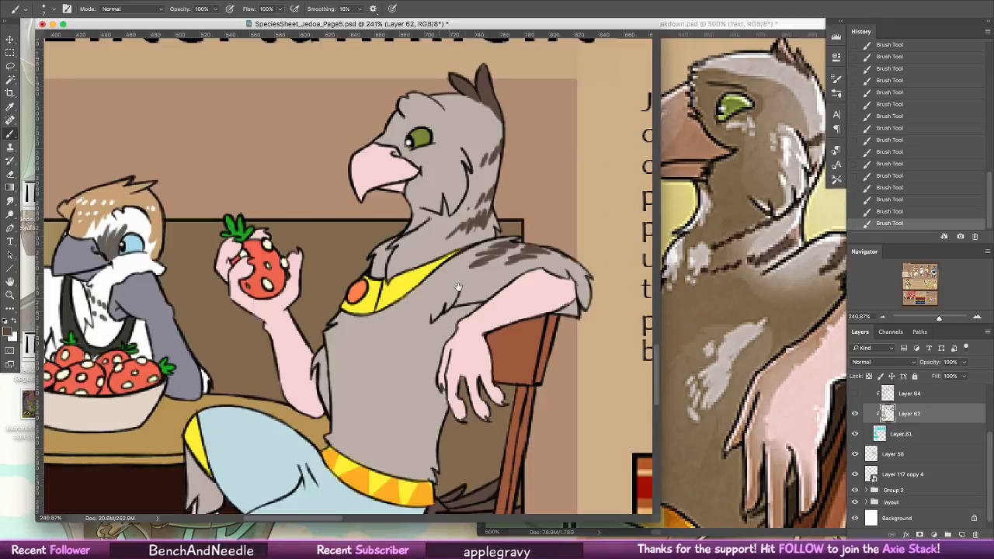
pyautogui.scroll(-5, 459, 288)
pyautogui.click(783, 254)
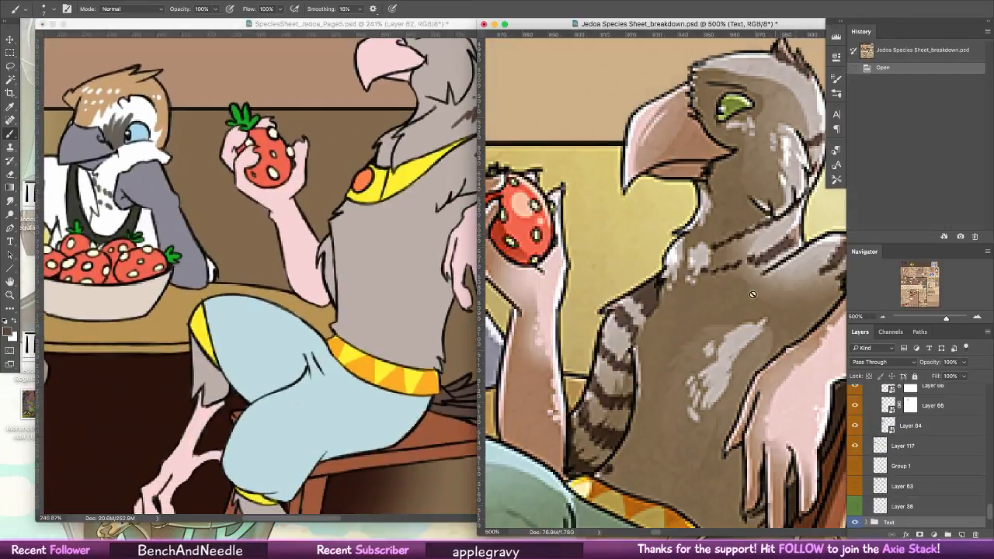
pyautogui.scroll(-4, 752, 294)
pyautogui.hotkey('ctrl', 'Tab')
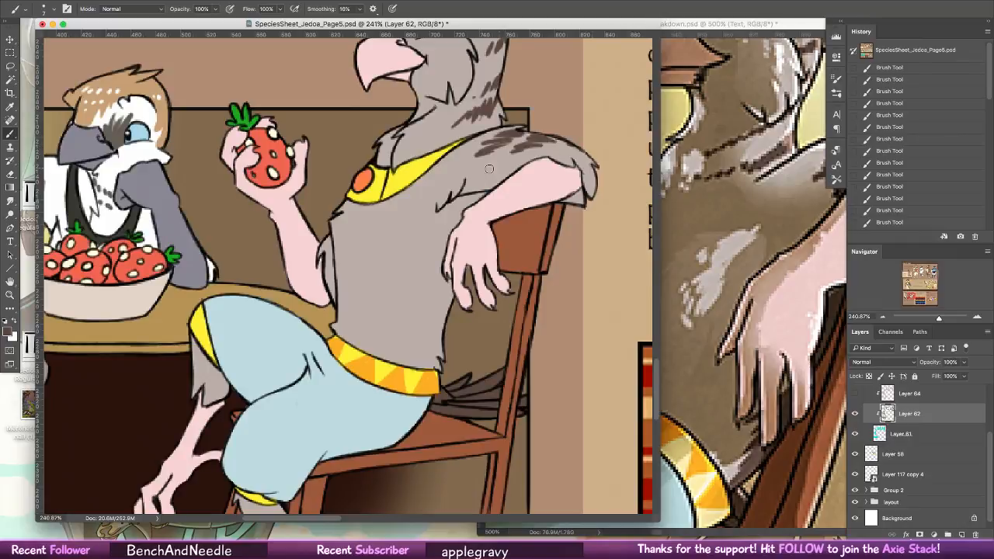
pyautogui.moveTo(475, 168); pyautogui.dragTo(467, 188)
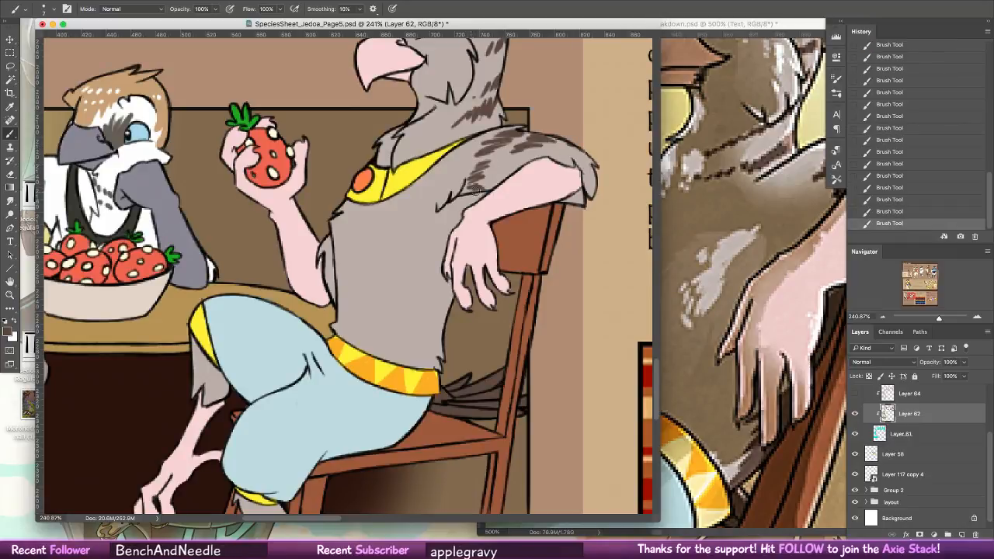
pyautogui.moveTo(508, 156); pyautogui.dragTo(506, 172)
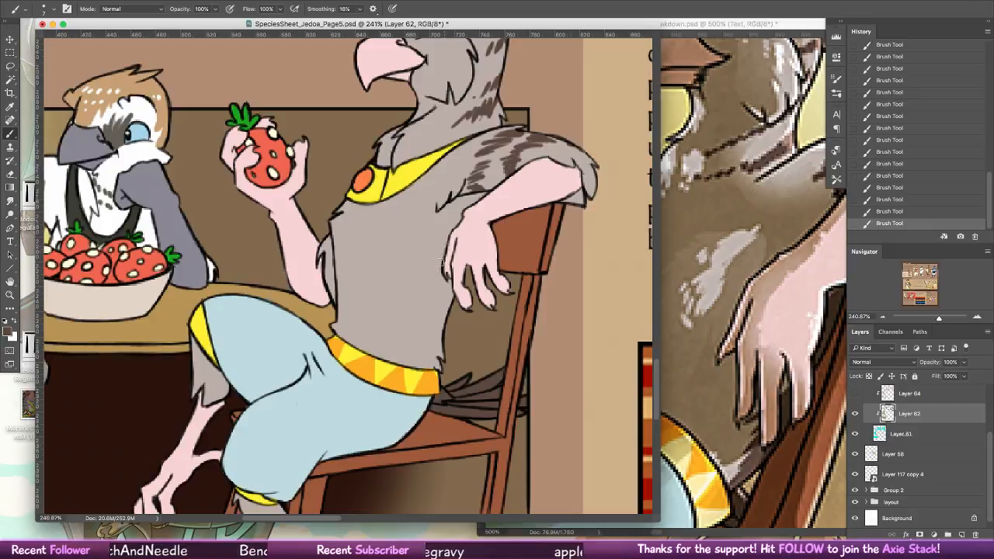
# - Paint dark brown diagonal streaks on the grey figure's flank and down the back edge of its torso to the waistband
pyautogui.moveTo(446, 246); pyautogui.dragTo(421, 270)
pyautogui.moveTo(431, 250)
pyautogui.mouseDown()
pyautogui.moveTo(408, 276)
pyautogui.moveTo(416, 262)
pyautogui.moveTo(408, 274)
pyautogui.moveTo(432, 294)
pyautogui.mouseUp()
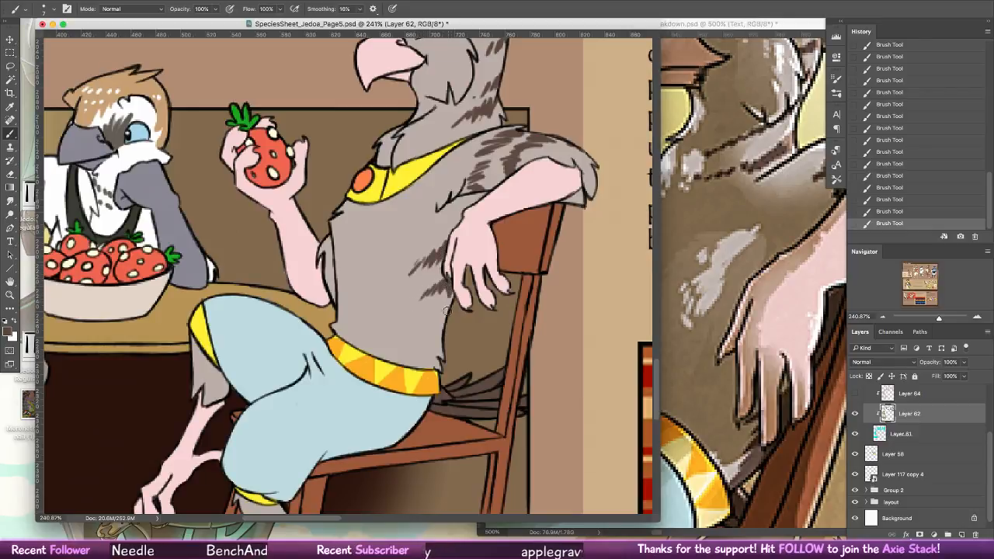
pyautogui.moveTo(449, 286); pyautogui.dragTo(441, 364)
pyautogui.moveTo(439, 306)
pyautogui.mouseDown()
pyautogui.moveTo(421, 335)
pyautogui.moveTo(434, 332)
pyautogui.moveTo(435, 317)
pyautogui.moveTo(437, 369)
pyautogui.mouseUp()
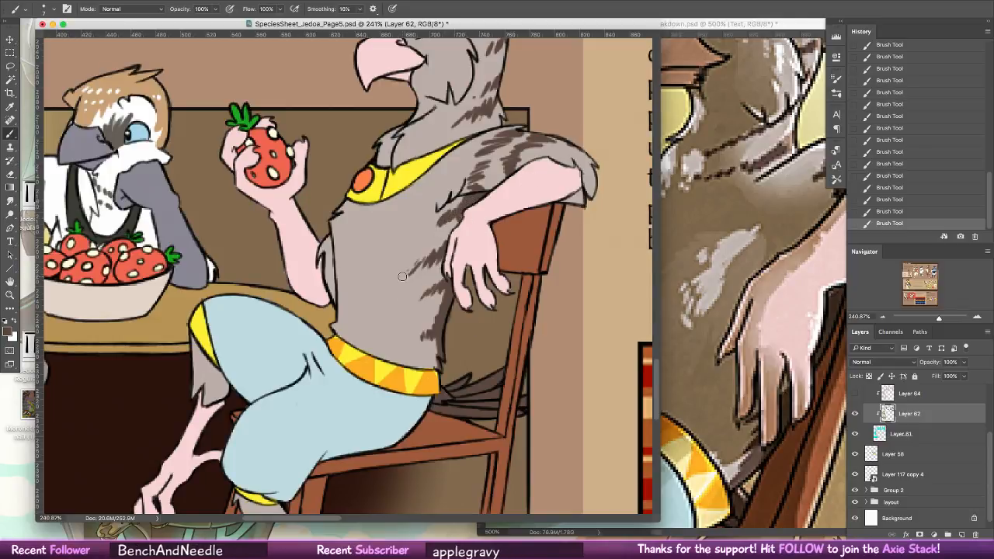
pyautogui.scroll(-5, 427, 396)
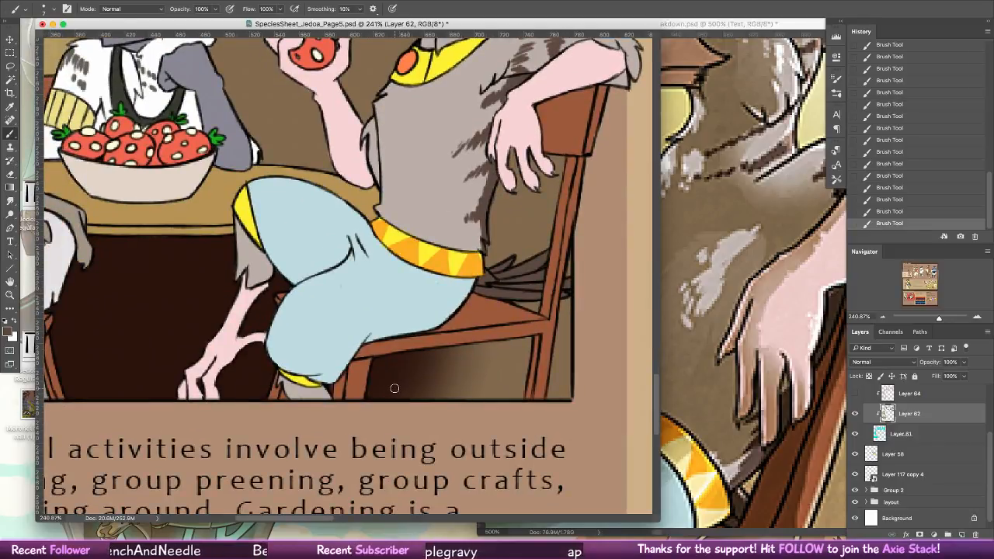
pyautogui.scroll(2, 466, 342)
pyautogui.hscroll(-2, 466, 342)
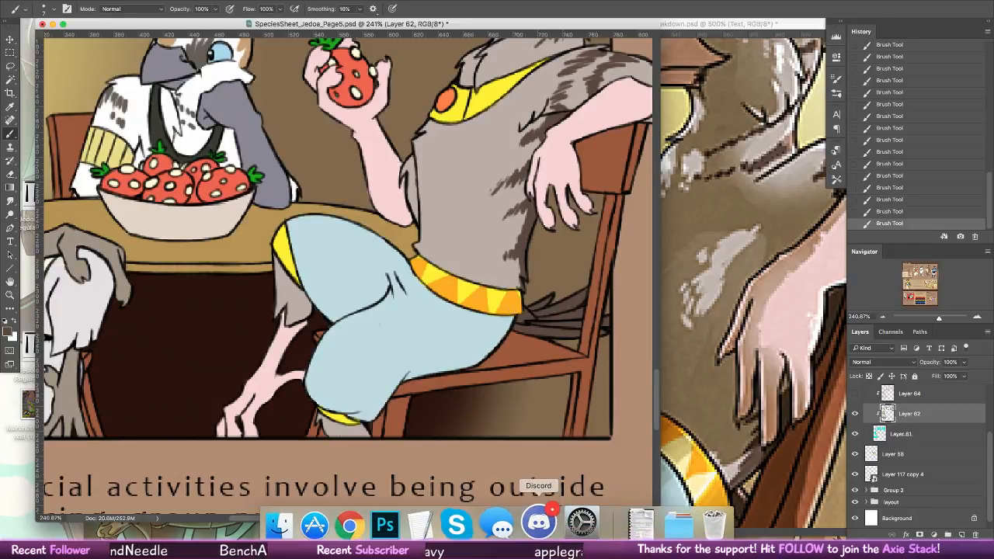
pyautogui.rightClick(542, 516)
pyautogui.click(482, 452)
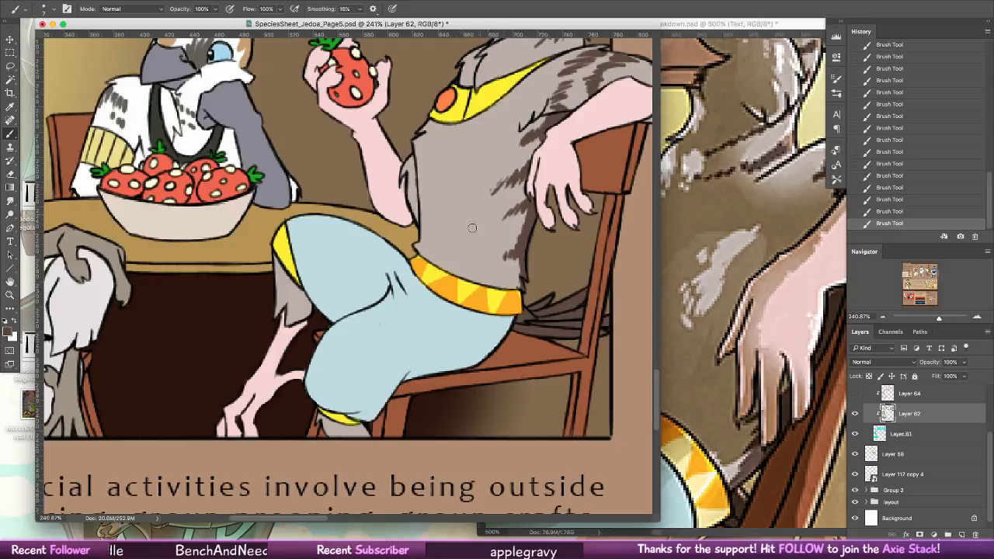
pyautogui.moveTo(456, 249)
pyautogui.mouseDown()
pyautogui.moveTo(476, 292)
pyautogui.moveTo(537, 364)
pyautogui.mouseUp()
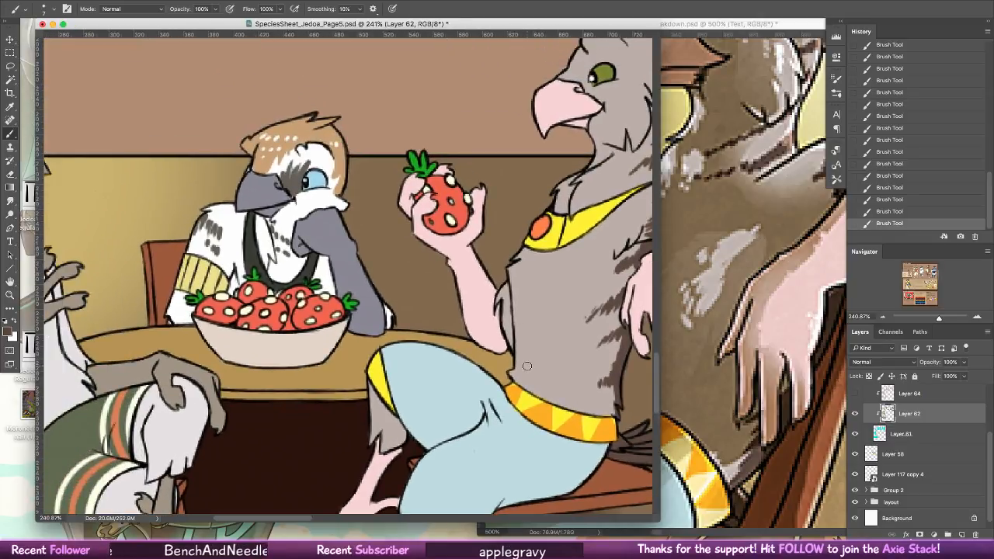
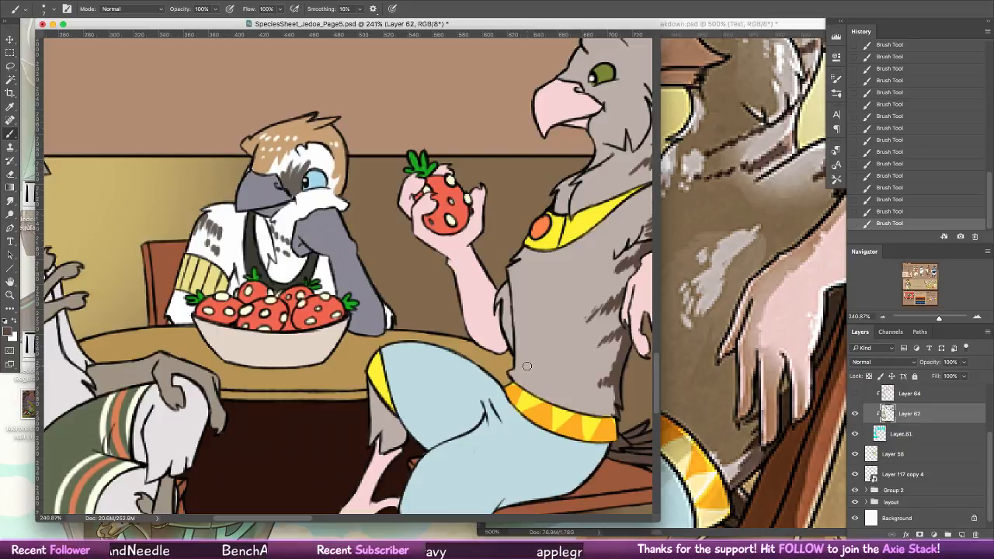
# - Compare the seated figures' markings with the complete dining scene in the breakdown document
pyautogui.moveTo(469, 217); pyautogui.dragTo(466, 256)
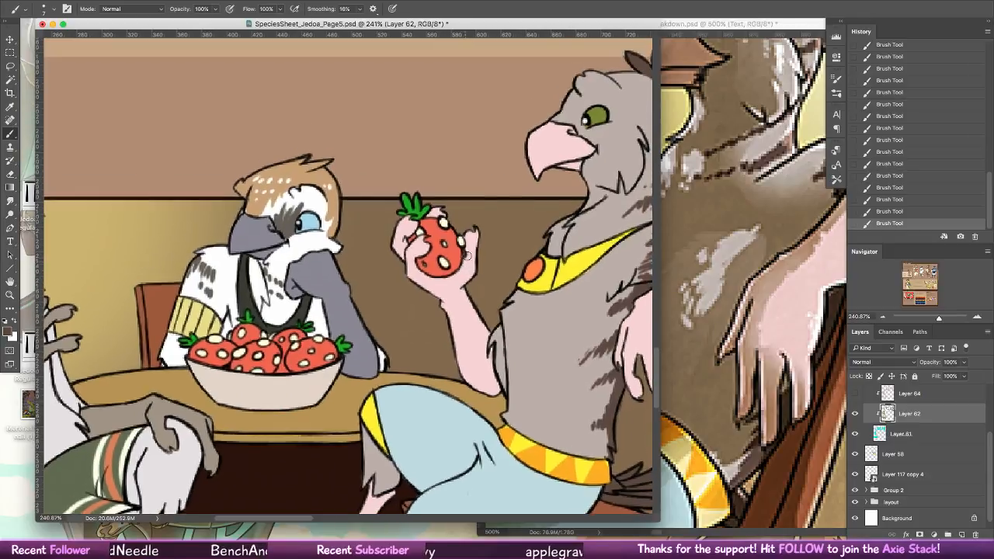
pyautogui.moveTo(355, 281); pyautogui.dragTo(490, 319)
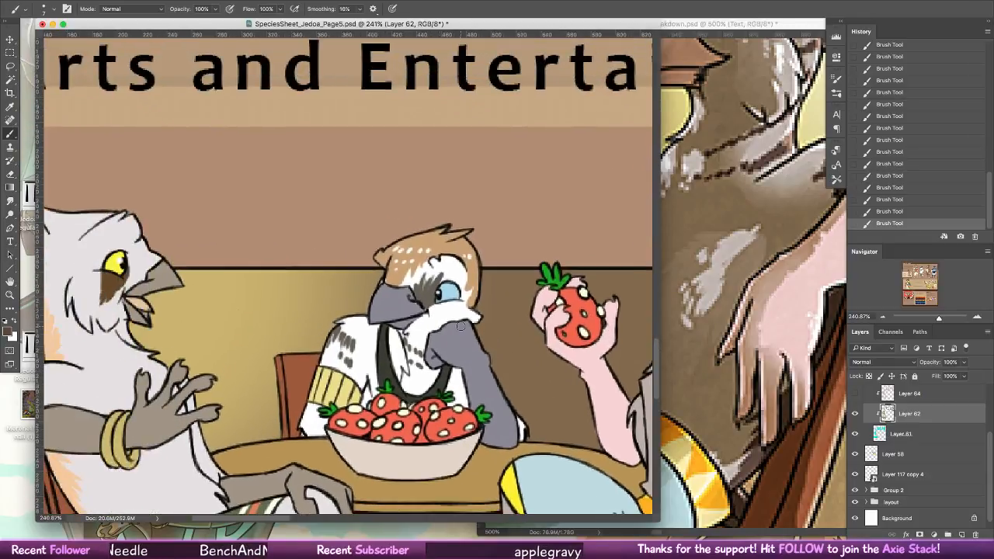
pyautogui.moveTo(320, 285); pyautogui.dragTo(477, 240)
pyautogui.hotkey('ctrl', 'Tab')
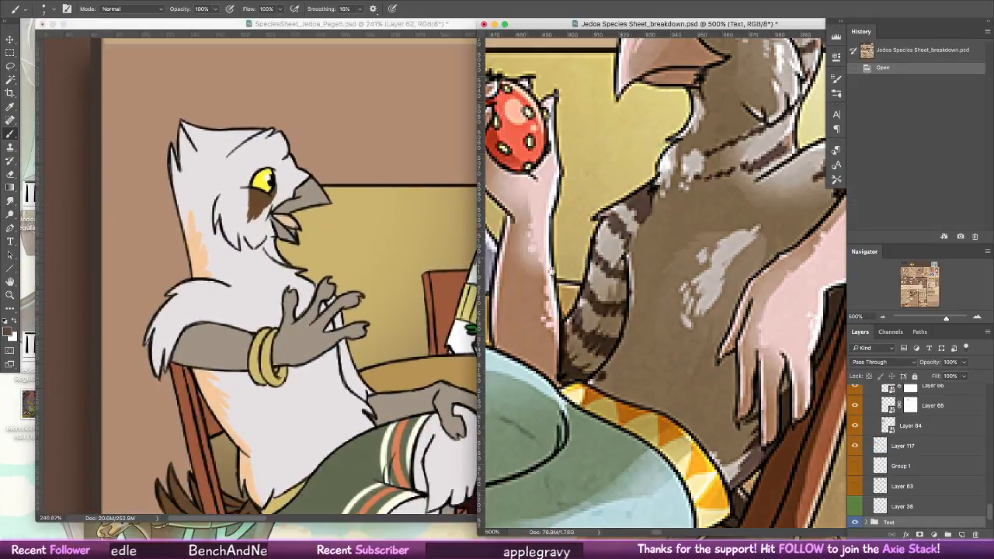
pyautogui.hotkey('ctrl', 'Tab')
pyautogui.click(702, 258)
pyautogui.moveTo(570, 226); pyautogui.dragTo(793, 354)
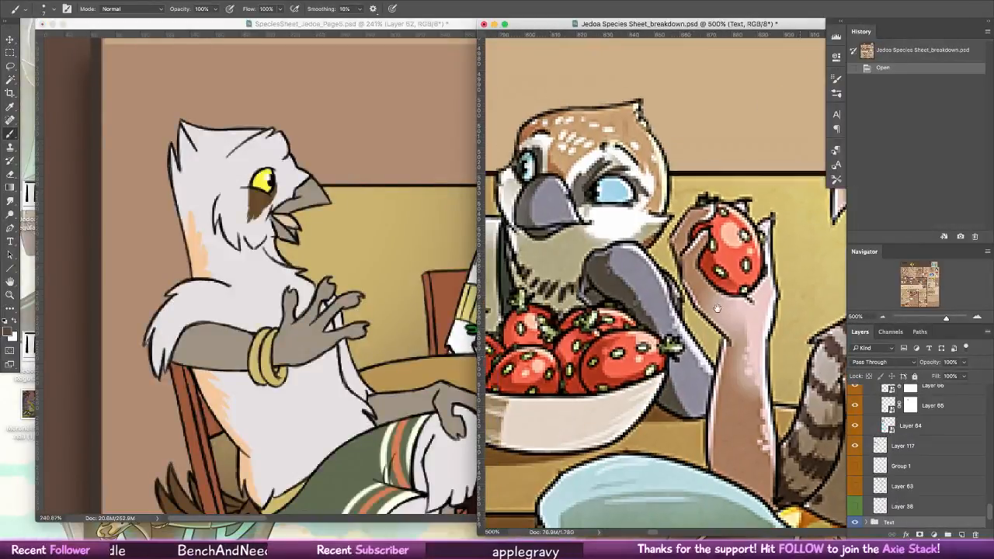
pyautogui.moveTo(489, 175); pyautogui.dragTo(693, 260)
pyautogui.click(10, 295)
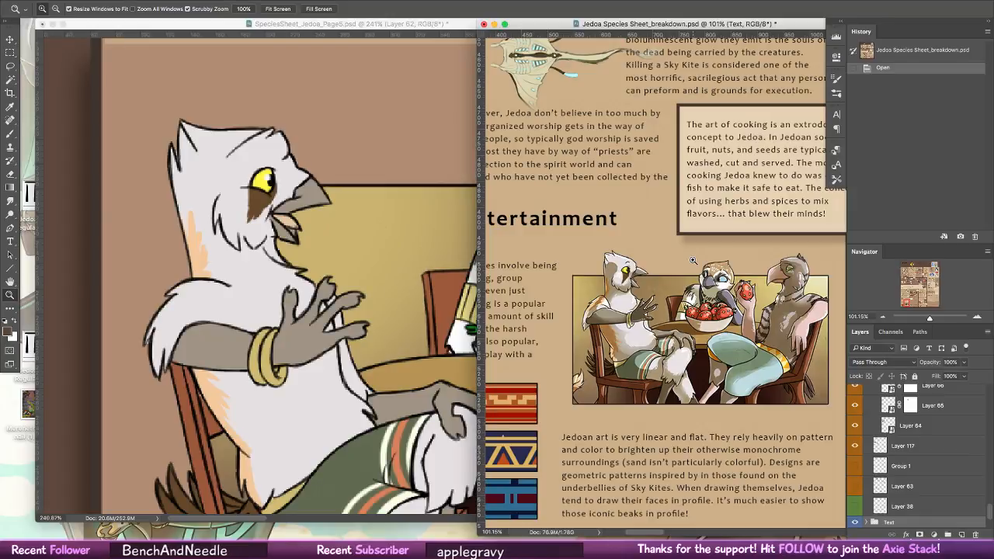
pyautogui.moveTo(667, 315); pyautogui.dragTo(673, 317)
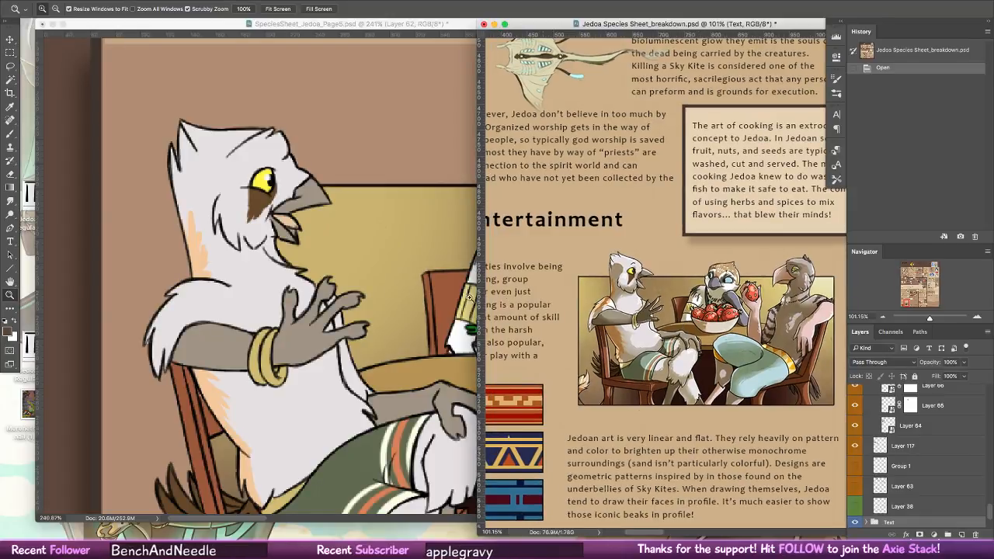
# - Make the pink shadows on Layer 64 visible and narrow the page 5 window so it sits beside the breakdown document
pyautogui.hotkey('ctrl', 'Tab')
pyautogui.click(926, 278)
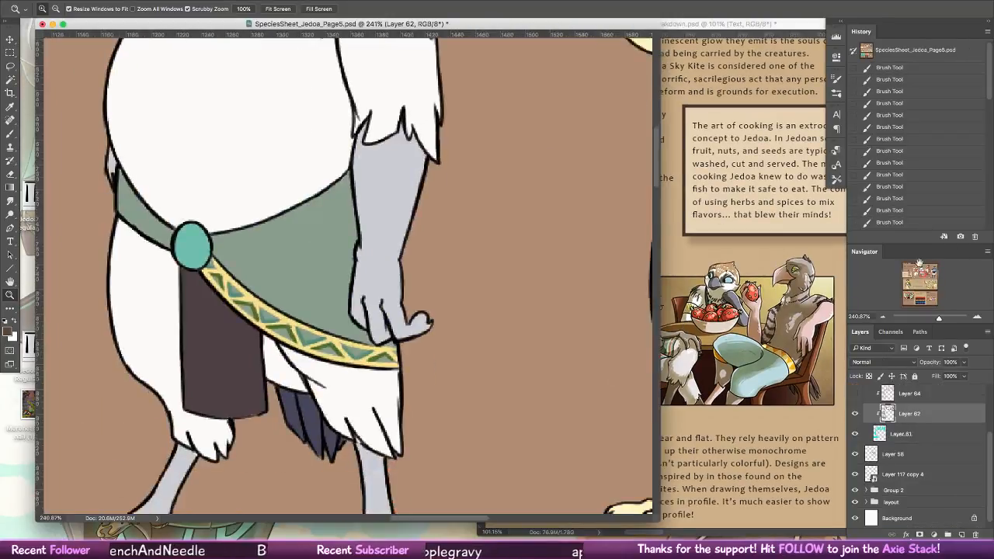
pyautogui.click(855, 394)
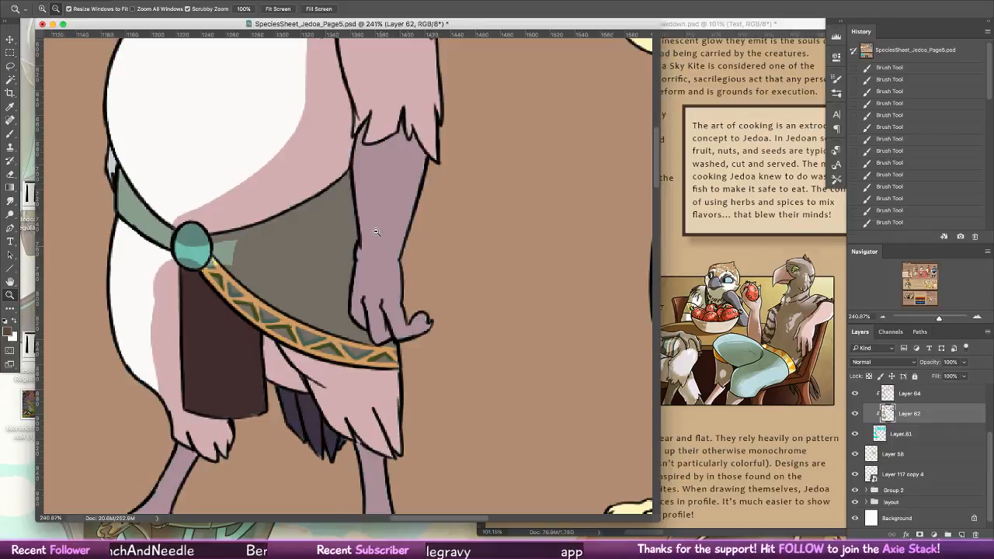
pyautogui.keyDown('alt'); pyautogui.click(341, 194); pyautogui.keyUp('alt')
pyautogui.click(10, 133)
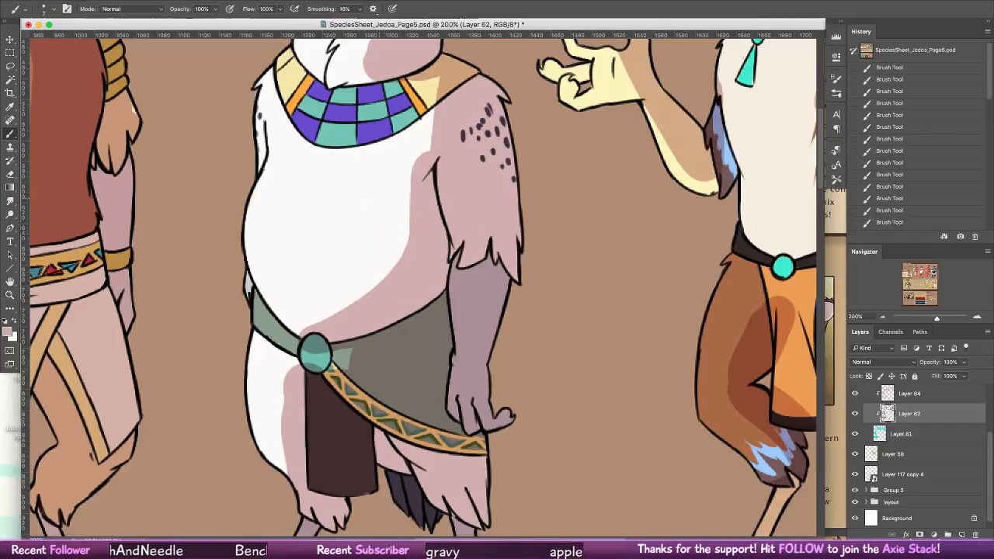
pyautogui.click(10, 294)
pyautogui.moveTo(486, 291); pyautogui.dragTo(432, 271)
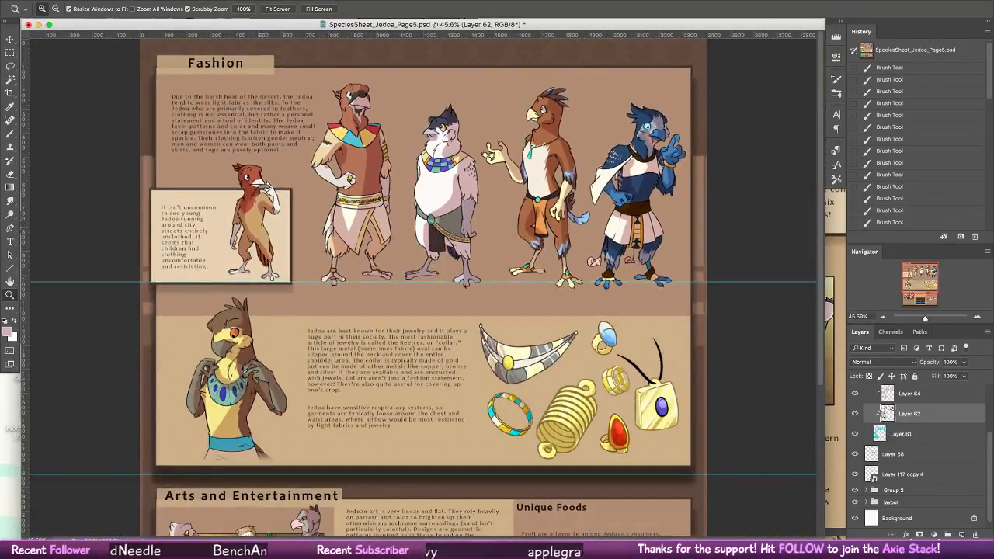
pyautogui.moveTo(821, 539); pyautogui.dragTo(447, 513)
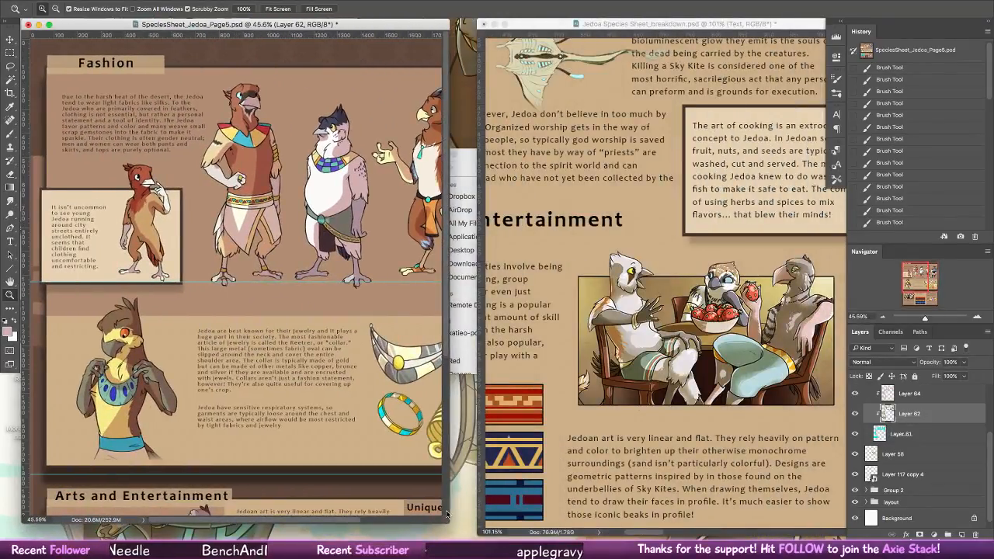
# - Erase the pink shadow on Layer 64 from the front of the tall red figure's upper beak with a 12 px eraser
pyautogui.scroll(-3, 289, 333)
pyautogui.scroll(3, 289, 332)
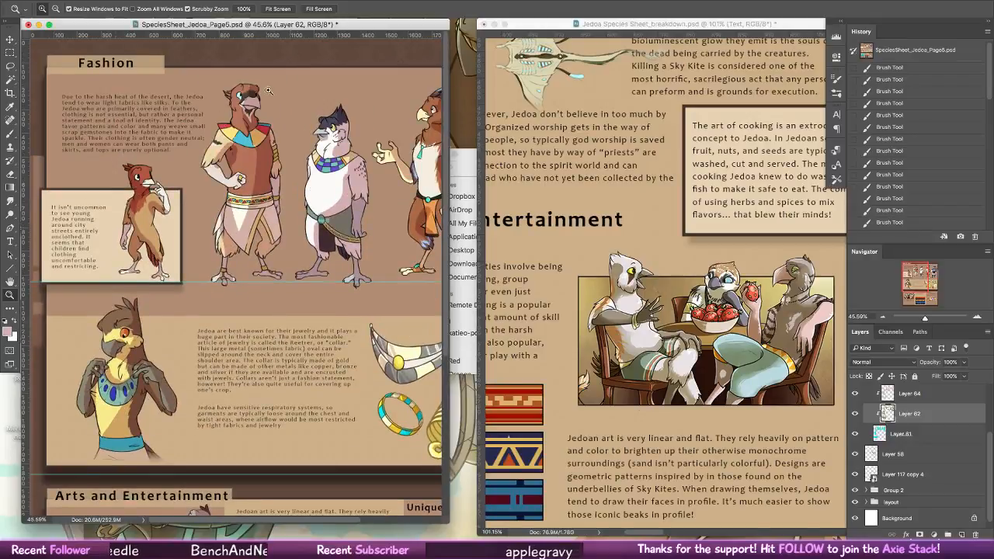
pyautogui.moveTo(268, 91); pyautogui.dragTo(311, 141)
pyautogui.moveTo(317, 238); pyautogui.dragTo(435, 336)
pyautogui.click(10, 133)
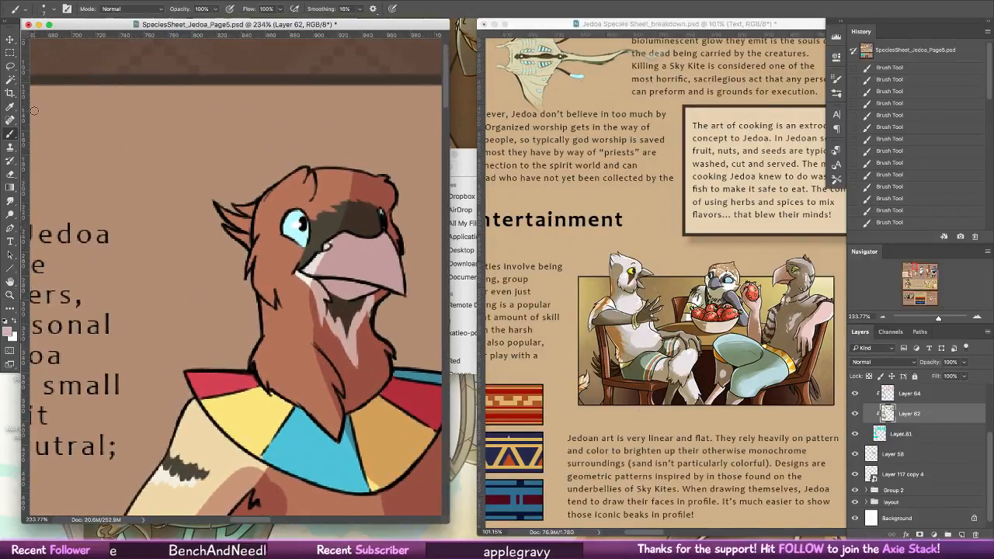
pyautogui.click(343, 237)
pyautogui.hotkey('ctrl', 'z')
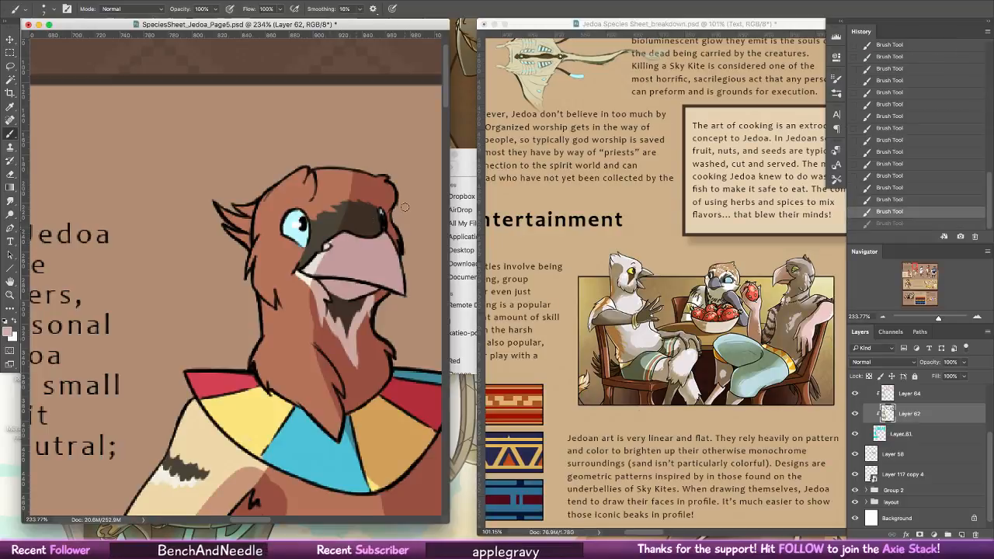
pyautogui.click(930, 396)
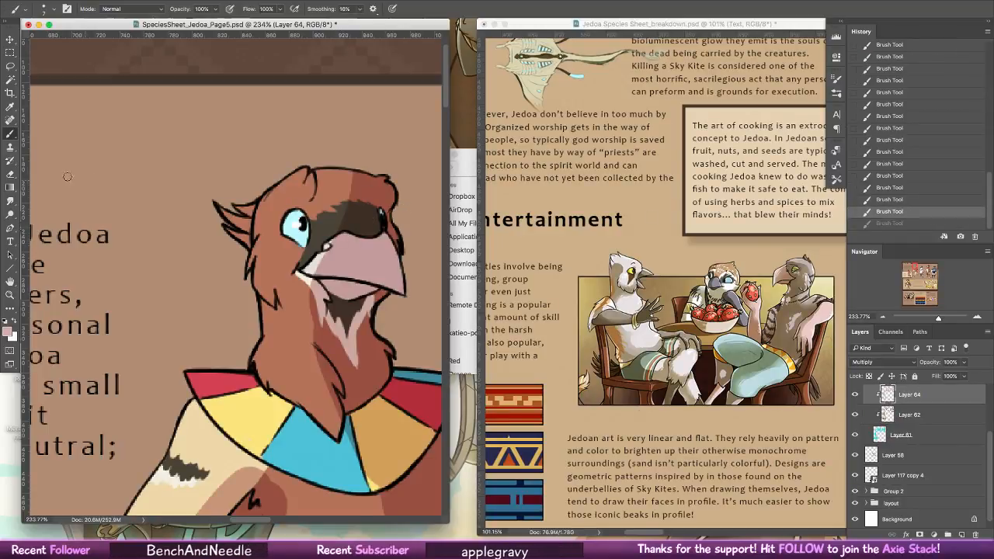
pyautogui.press('e')
pyautogui.click(50, 10)
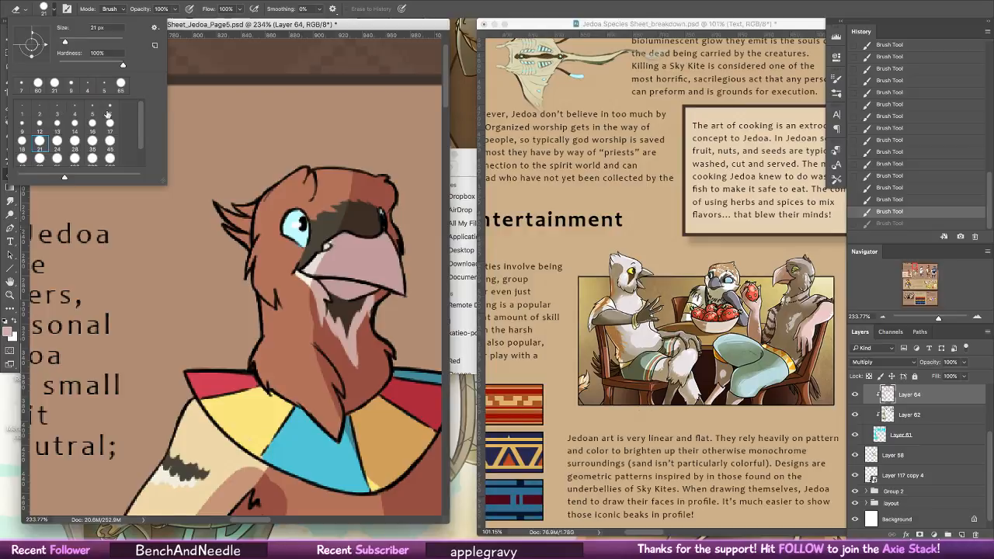
pyautogui.click(40, 123)
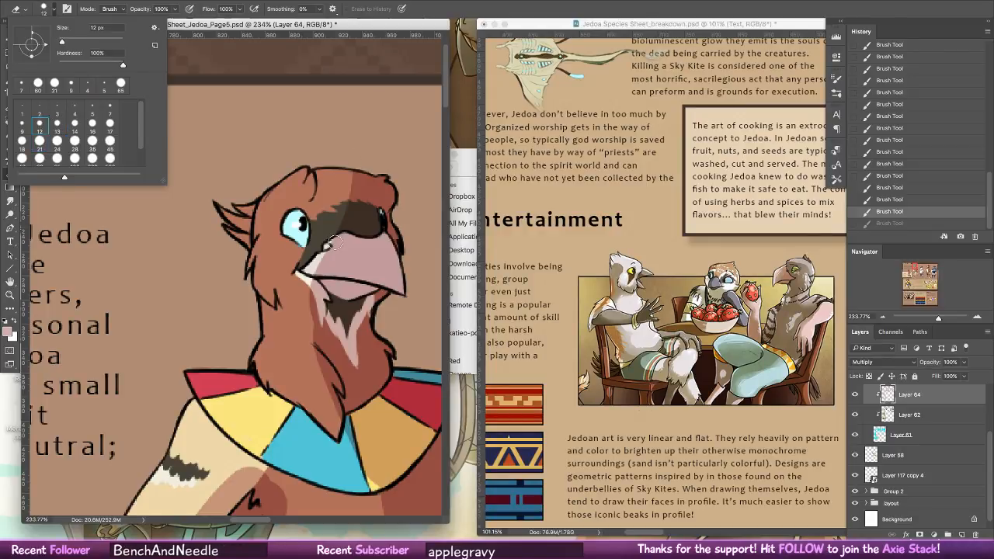
pyautogui.moveTo(336, 242)
pyautogui.mouseDown()
pyautogui.moveTo(369, 269)
pyautogui.moveTo(372, 225)
pyautogui.moveTo(374, 271)
pyautogui.moveTo(356, 248)
pyautogui.moveTo(376, 278)
pyautogui.moveTo(364, 256)
pyautogui.moveTo(388, 252)
pyautogui.moveTo(402, 229)
pyautogui.moveTo(363, 275)
pyautogui.moveTo(375, 275)
pyautogui.moveTo(321, 247)
pyautogui.mouseUp()
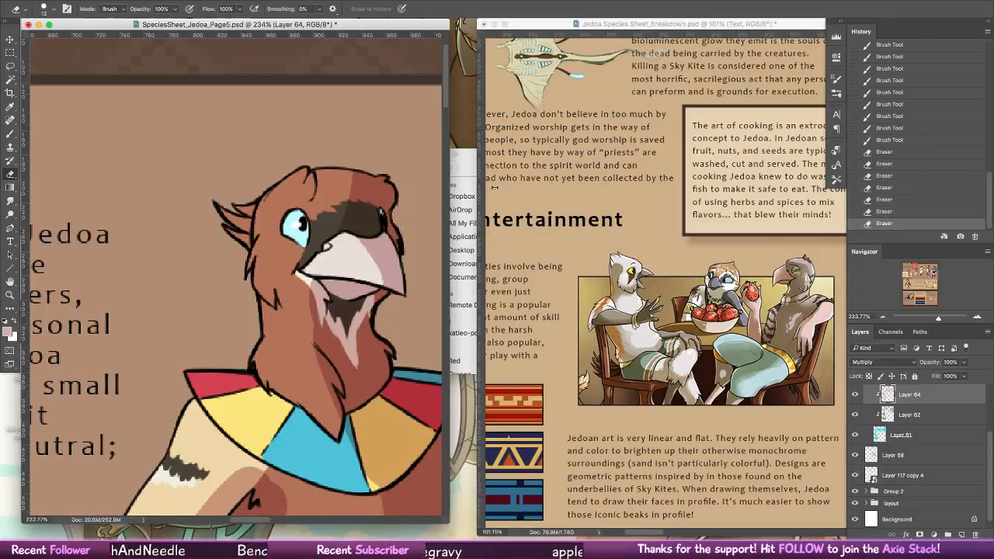
# - With a 7 px eraser, cut feathered edges into the shadows on the red figure's throat and neck
pyautogui.click(48, 9)
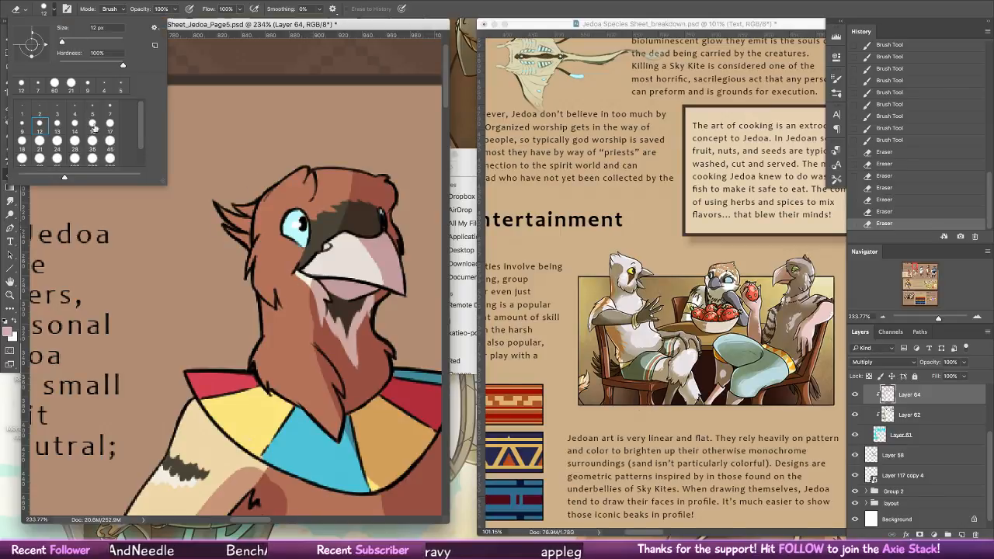
pyautogui.click(110, 105)
pyautogui.click(326, 299)
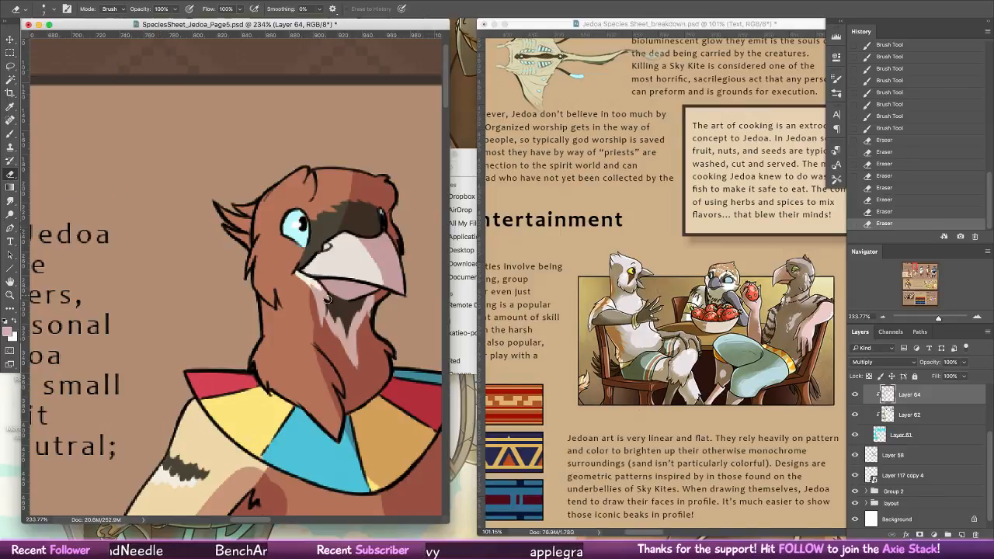
pyautogui.moveTo(310, 275); pyautogui.dragTo(317, 344)
pyautogui.moveTo(325, 371); pyautogui.dragTo(316, 356)
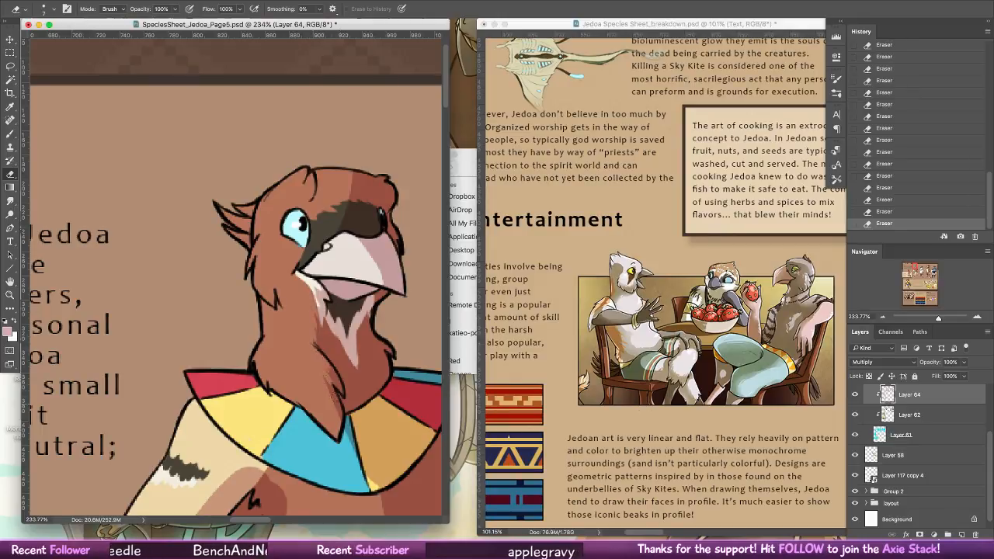
pyautogui.moveTo(379, 343); pyautogui.dragTo(394, 353)
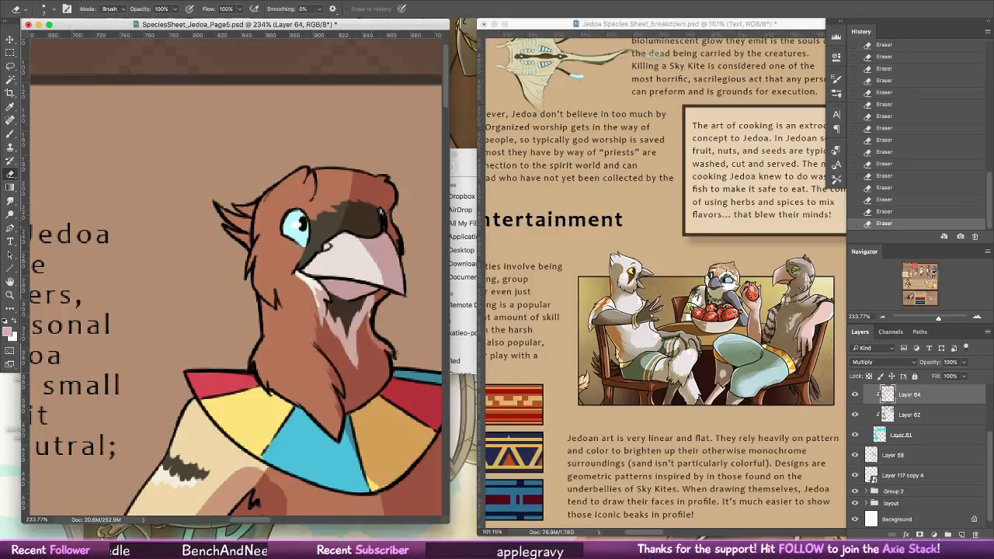
# - Brush small shadow touches around the red figure's eye, and erase fine feather nicks along its throat and neck shadow
pyautogui.scroll(5, 398, 327)
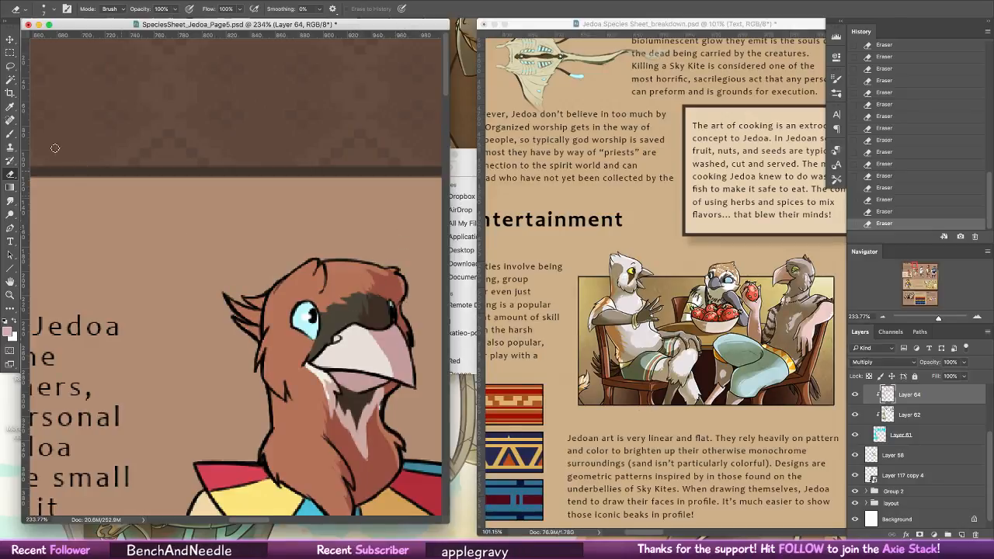
pyautogui.click(10, 133)
pyautogui.click(45, 11)
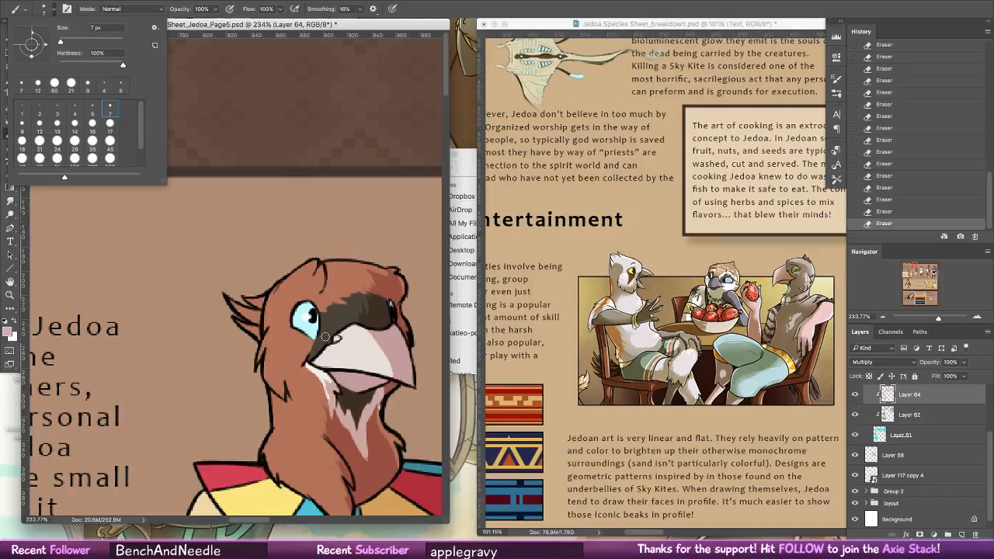
pyautogui.moveTo(305, 333)
pyautogui.mouseDown()
pyautogui.moveTo(322, 319)
pyautogui.moveTo(317, 330)
pyautogui.moveTo(320, 302)
pyautogui.moveTo(324, 323)
pyautogui.moveTo(360, 270)
pyautogui.moveTo(412, 225)
pyautogui.mouseUp()
pyautogui.press('e')
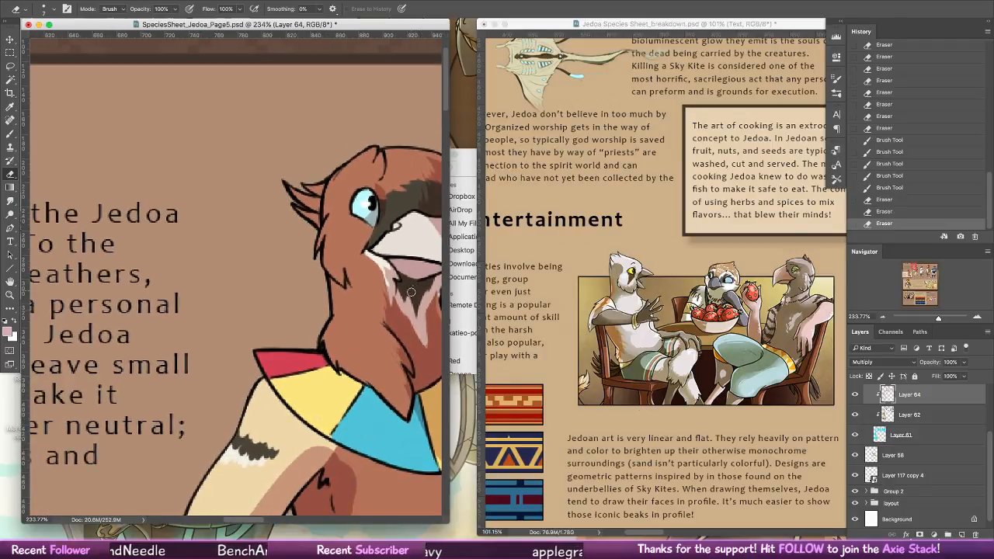
pyautogui.moveTo(408, 334); pyautogui.dragTo(412, 277)
pyautogui.moveTo(394, 334); pyautogui.dragTo(380, 216)
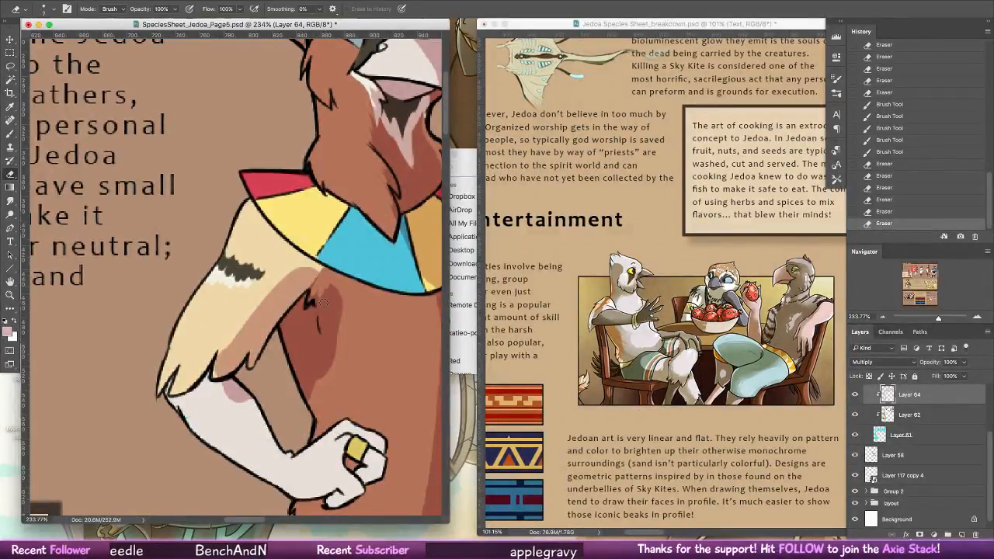
# - Erase feathered strokes into the shadows on the red figure's chest beside the armpit and along its bent upper arm
pyautogui.moveTo(323, 315); pyautogui.dragTo(332, 275)
pyautogui.moveTo(334, 320); pyautogui.dragTo(338, 285)
pyautogui.moveTo(339, 316)
pyautogui.mouseDown()
pyautogui.moveTo(335, 287)
pyautogui.moveTo(389, 204)
pyautogui.moveTo(319, 266)
pyautogui.mouseUp()
pyautogui.moveTo(313, 279); pyautogui.dragTo(311, 268)
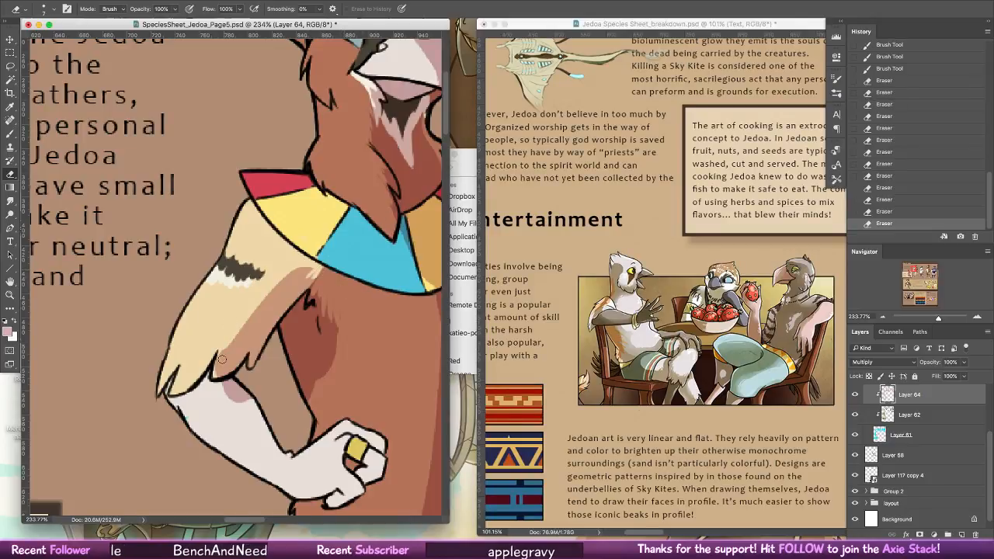
pyautogui.moveTo(222, 359); pyautogui.dragTo(271, 282)
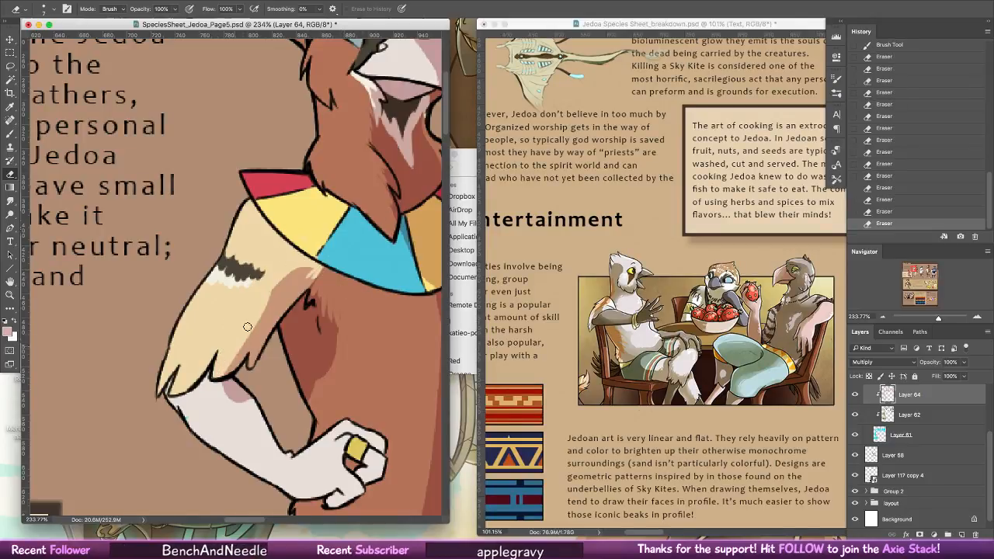
pyautogui.moveTo(265, 322); pyautogui.dragTo(287, 267)
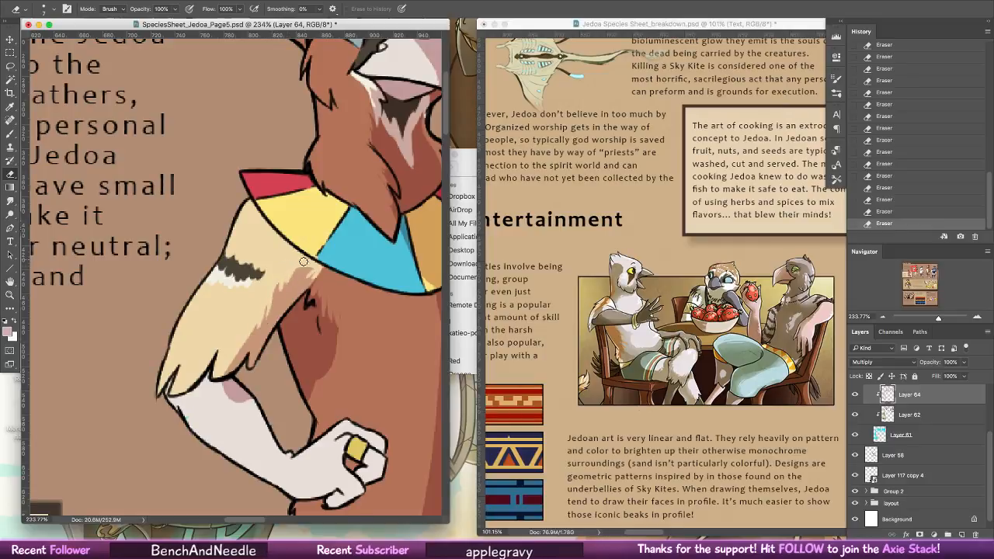
# - Erase the blotchy shadow below the bent elbow feathers and repaint it as a narrow band along the forearm's inner edge
pyautogui.moveTo(222, 377); pyautogui.dragTo(256, 419)
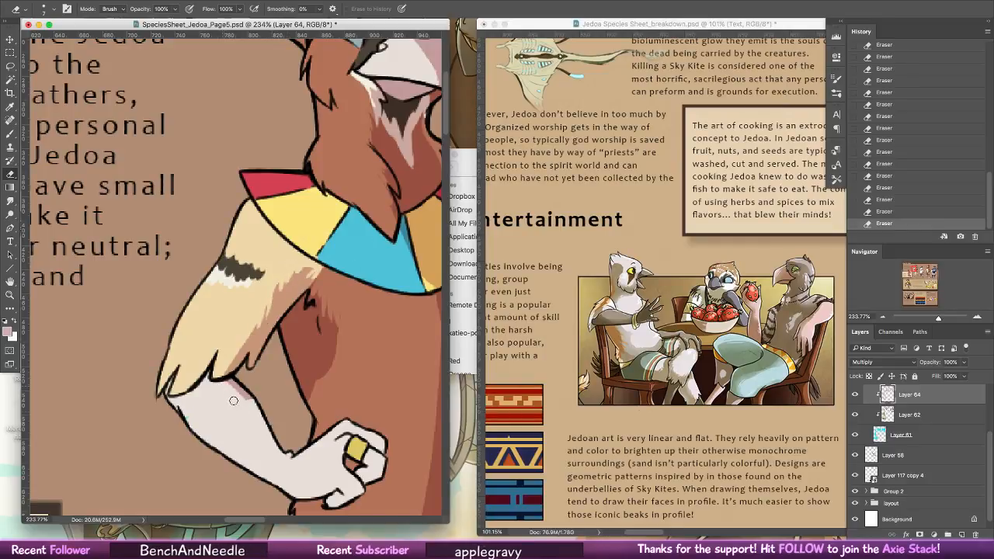
pyautogui.click(12, 134)
pyautogui.moveTo(224, 384)
pyautogui.mouseDown()
pyautogui.moveTo(280, 444)
pyautogui.moveTo(246, 393)
pyautogui.moveTo(280, 450)
pyautogui.moveTo(257, 412)
pyautogui.mouseUp()
pyautogui.moveTo(253, 400); pyautogui.dragTo(293, 451)
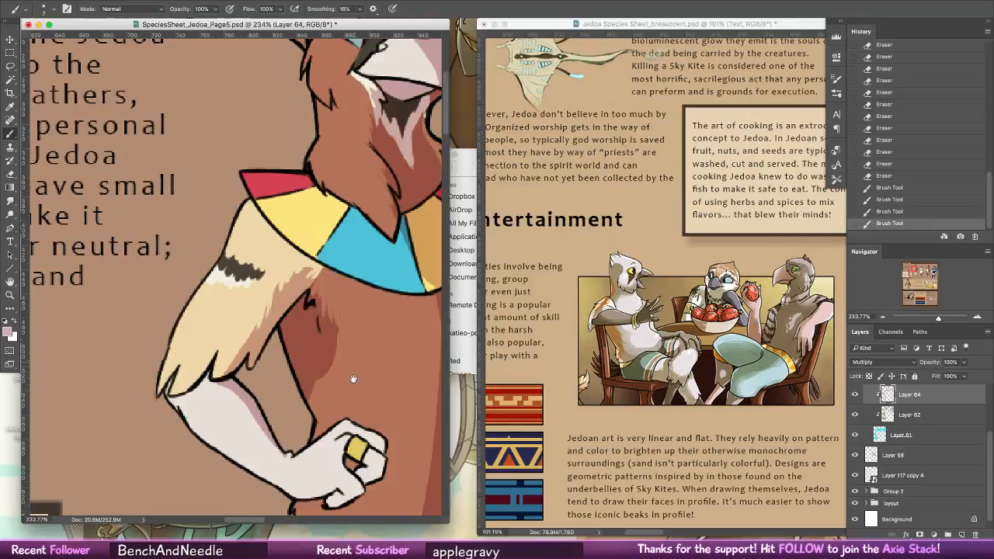
# - Paint pink shadows on the red figure's ringed fist and roughen the torso shadow's edge beside the bent arm
pyautogui.moveTo(358, 394)
pyautogui.mouseDown()
pyautogui.moveTo(338, 316)
pyautogui.moveTo(323, 351)
pyautogui.moveTo(359, 374)
pyautogui.mouseUp()
pyautogui.moveTo(341, 364)
pyautogui.mouseDown()
pyautogui.moveTo(362, 376)
pyautogui.moveTo(346, 388)
pyautogui.mouseUp()
pyautogui.moveTo(335, 372)
pyautogui.mouseDown()
pyautogui.moveTo(345, 391)
pyautogui.moveTo(330, 396)
pyautogui.moveTo(325, 412)
pyautogui.mouseUp()
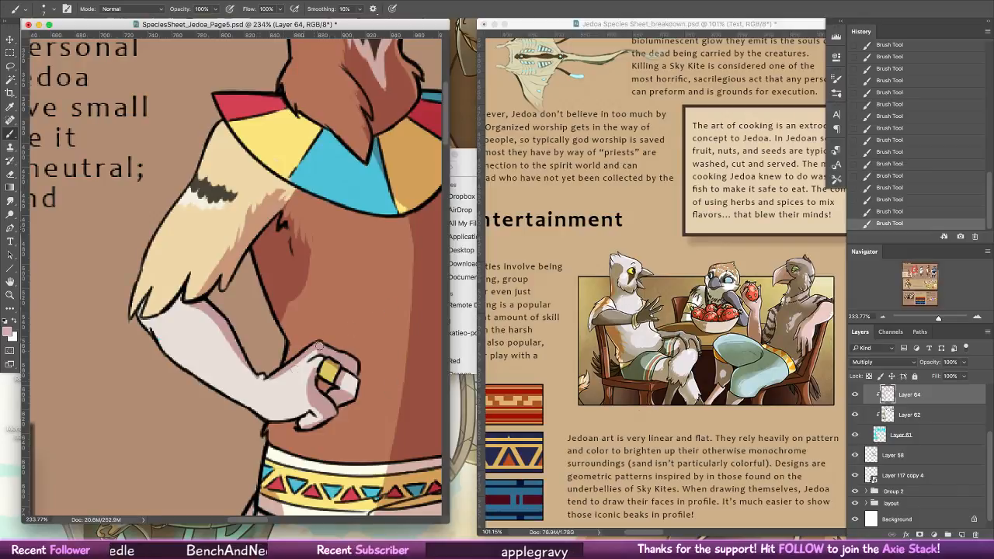
pyautogui.moveTo(294, 299); pyautogui.dragTo(286, 329)
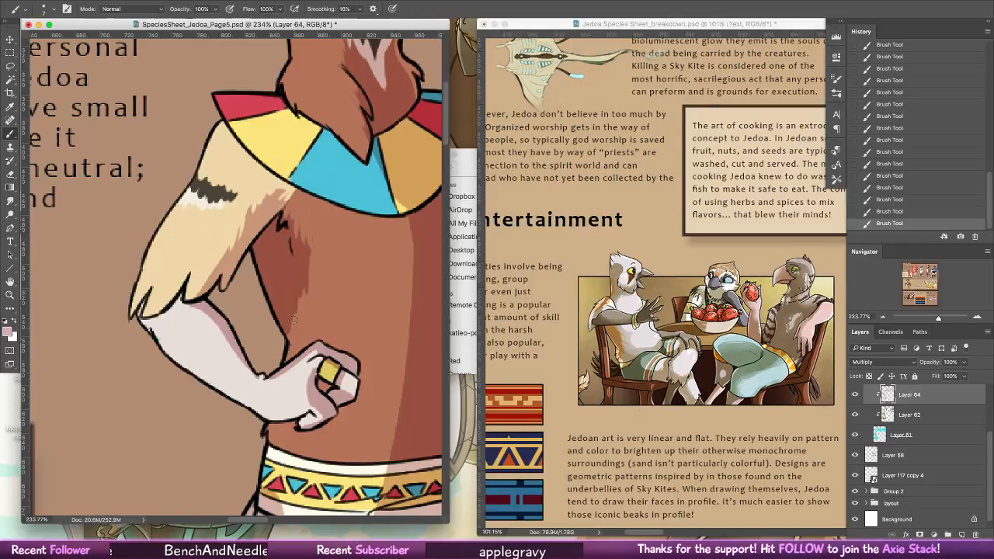
# - Erase thin highlight lines from the shadow along the lower edge and corner of the collar's shaded gold panel
pyautogui.scroll(5, 293, 319)
pyautogui.hscroll(2, 294, 319)
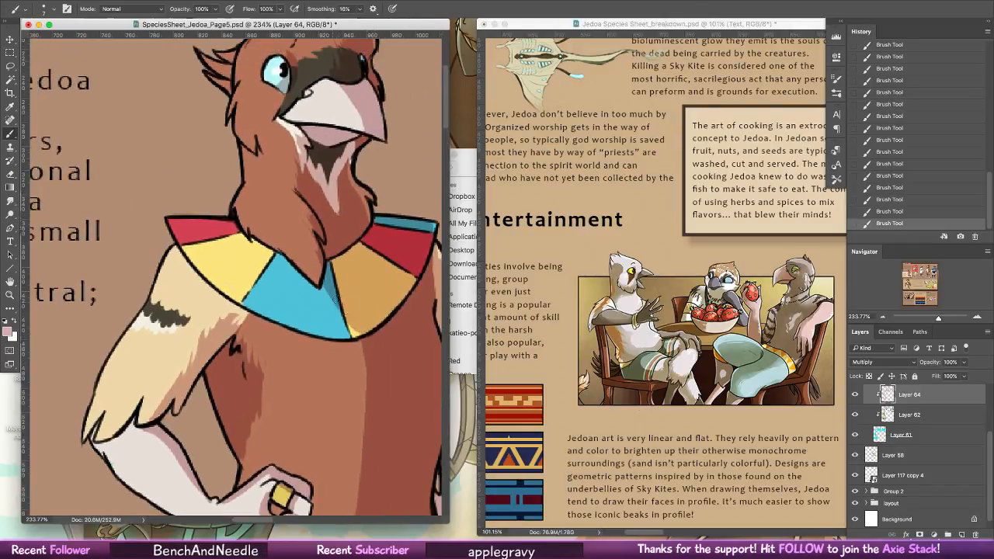
pyautogui.click(11, 173)
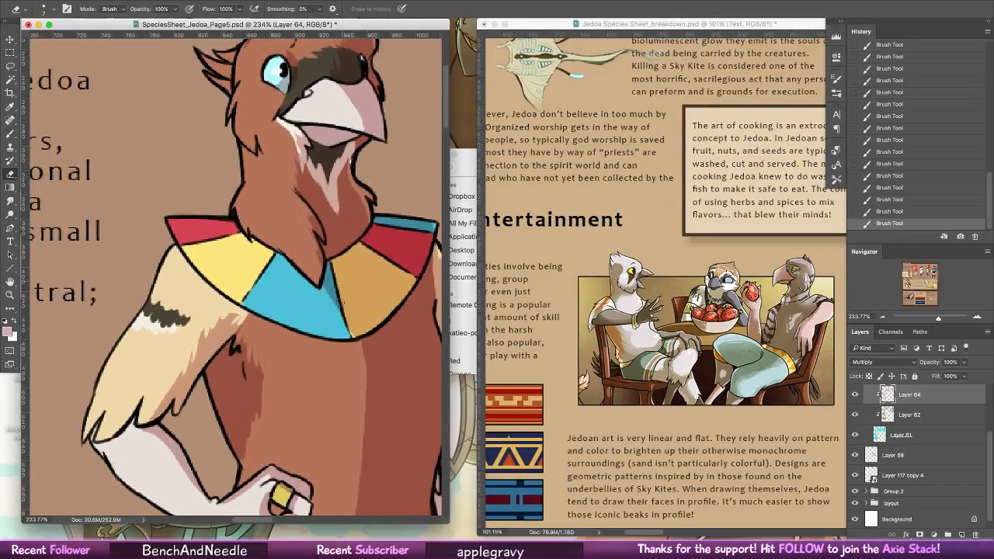
pyautogui.moveTo(341, 321)
pyautogui.mouseDown()
pyautogui.moveTo(331, 269)
pyautogui.moveTo(344, 336)
pyautogui.moveTo(355, 293)
pyautogui.moveTo(355, 328)
pyautogui.moveTo(336, 292)
pyautogui.moveTo(357, 343)
pyautogui.moveTo(402, 228)
pyautogui.moveTo(379, 317)
pyautogui.moveTo(353, 334)
pyautogui.moveTo(402, 300)
pyautogui.mouseUp()
pyautogui.moveTo(356, 335)
pyautogui.mouseDown()
pyautogui.moveTo(413, 289)
pyautogui.moveTo(405, 292)
pyautogui.mouseUp()
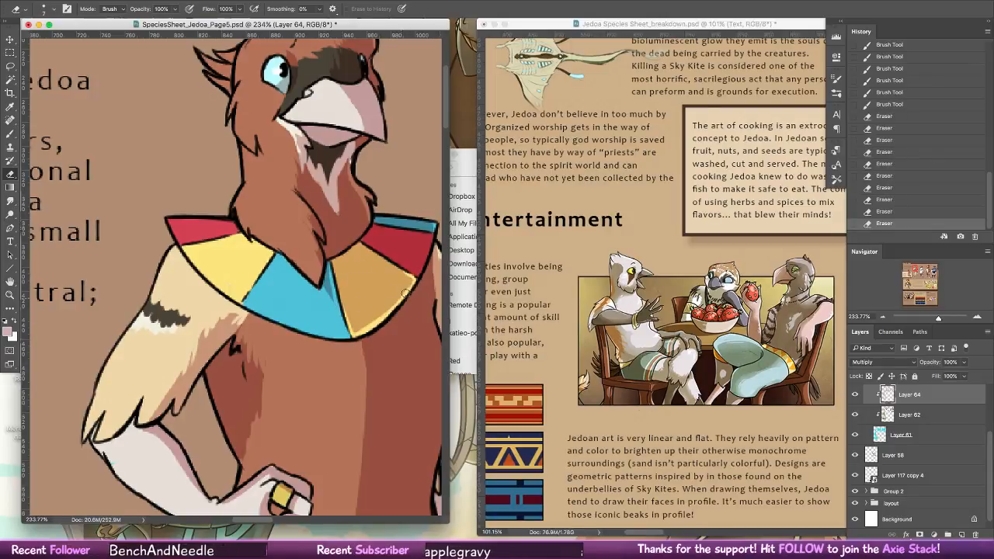
pyautogui.moveTo(351, 322)
pyautogui.mouseDown()
pyautogui.moveTo(374, 332)
pyautogui.moveTo(378, 321)
pyautogui.mouseUp()
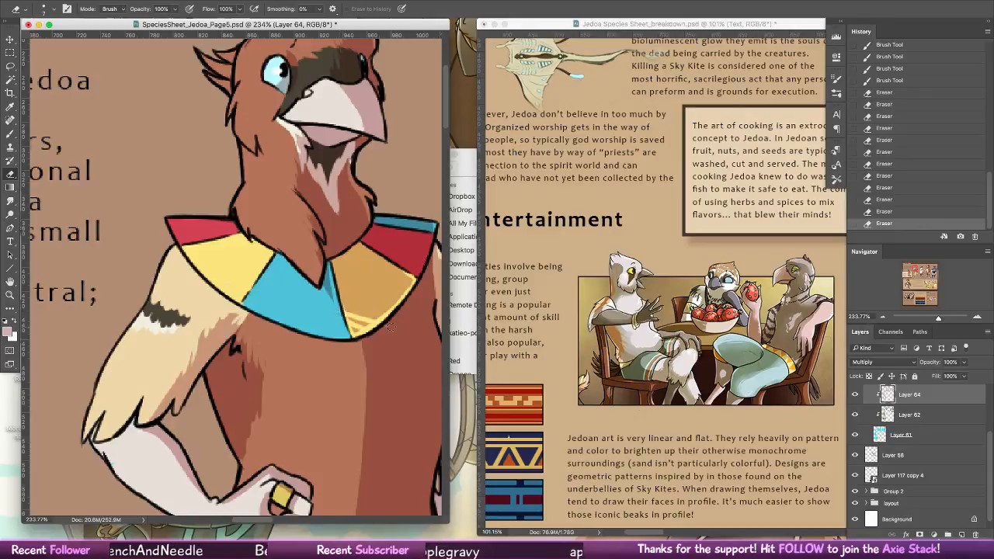
# - Erase feathered strokes along the edge of the large shadow running down the red figure's torso
pyautogui.scroll(-3, 381, 296)
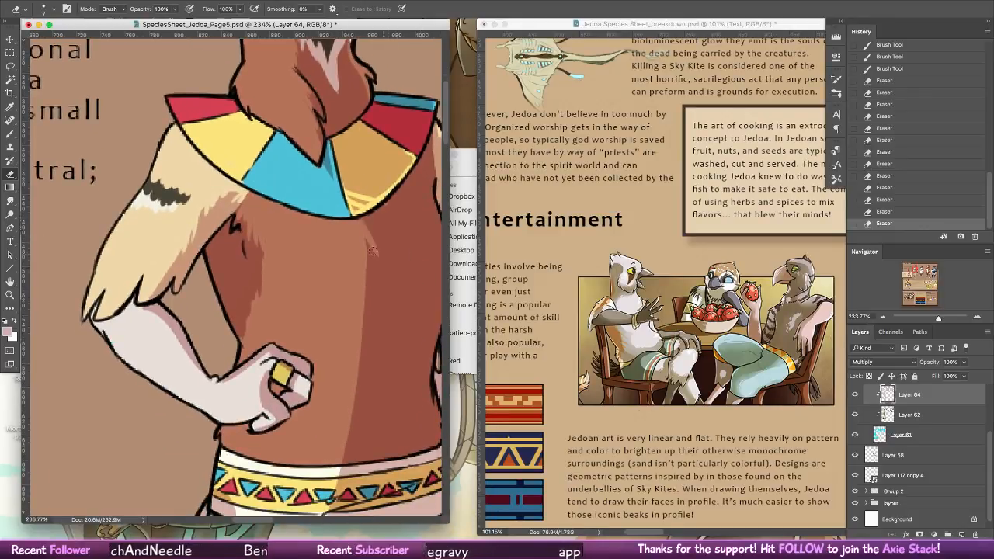
pyautogui.moveTo(373, 250)
pyautogui.mouseDown()
pyautogui.moveTo(380, 275)
pyautogui.moveTo(360, 239)
pyautogui.moveTo(370, 320)
pyautogui.mouseUp()
pyautogui.moveTo(371, 286)
pyautogui.mouseDown()
pyautogui.moveTo(377, 332)
pyautogui.moveTo(371, 350)
pyautogui.moveTo(361, 279)
pyautogui.moveTo(369, 330)
pyautogui.moveTo(368, 350)
pyautogui.moveTo(367, 295)
pyautogui.moveTo(357, 430)
pyautogui.mouseUp()
pyautogui.moveTo(402, 321); pyautogui.dragTo(362, 428)
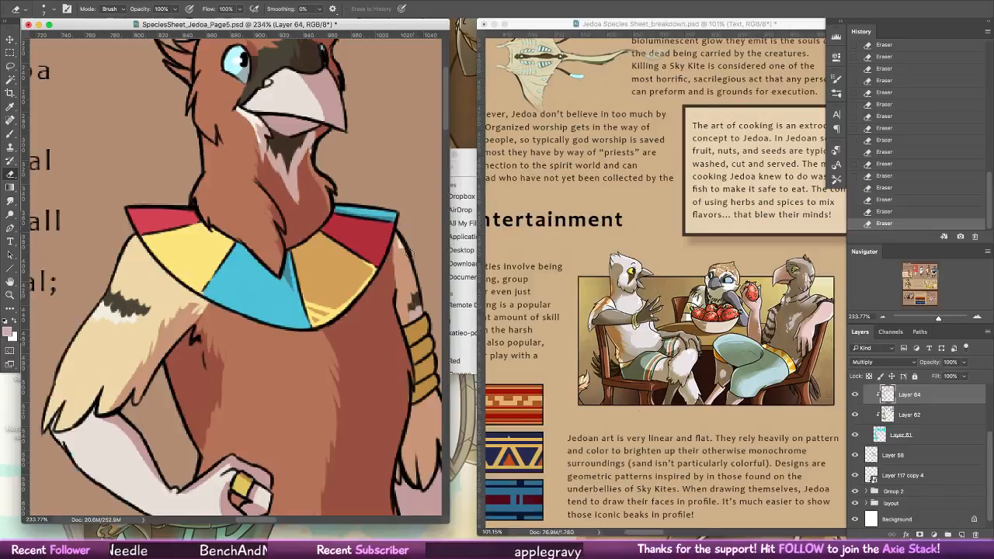
# - Erase highlights from the shadows on the straight arm's feathers, gold arm bands, forearm and hand
pyautogui.moveTo(403, 251); pyautogui.dragTo(428, 326)
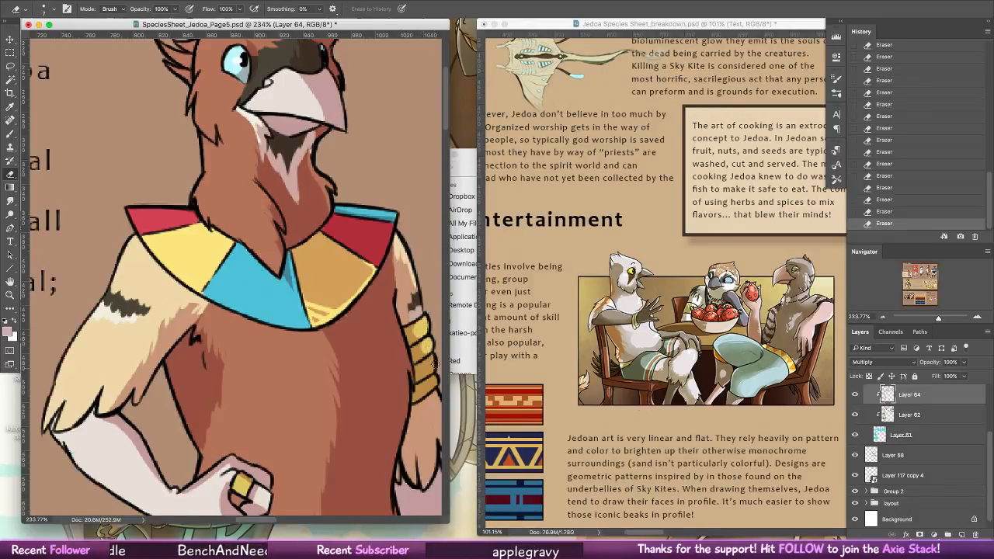
pyautogui.moveTo(436, 363)
pyautogui.mouseDown()
pyautogui.moveTo(432, 379)
pyautogui.moveTo(396, 268)
pyautogui.mouseUp()
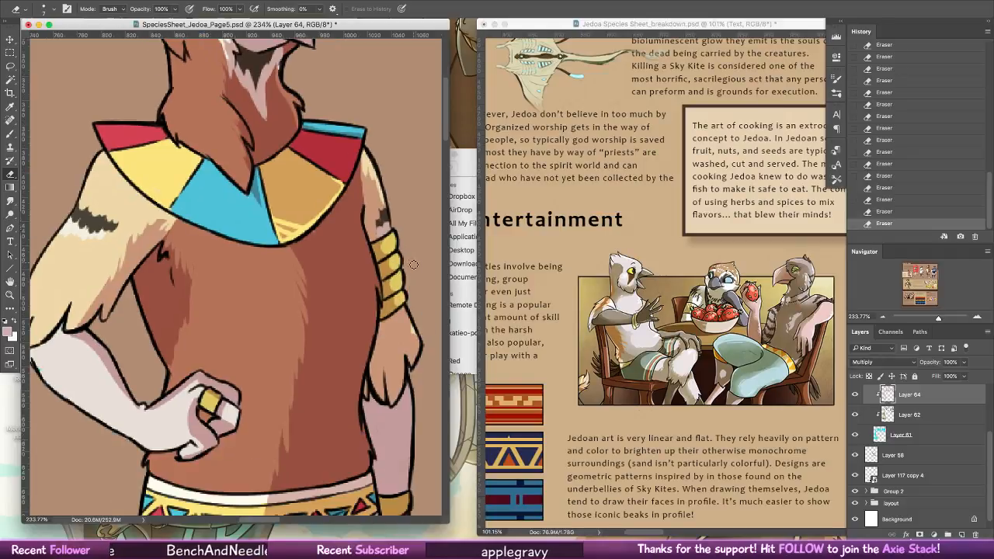
pyautogui.moveTo(405, 310); pyautogui.dragTo(419, 351)
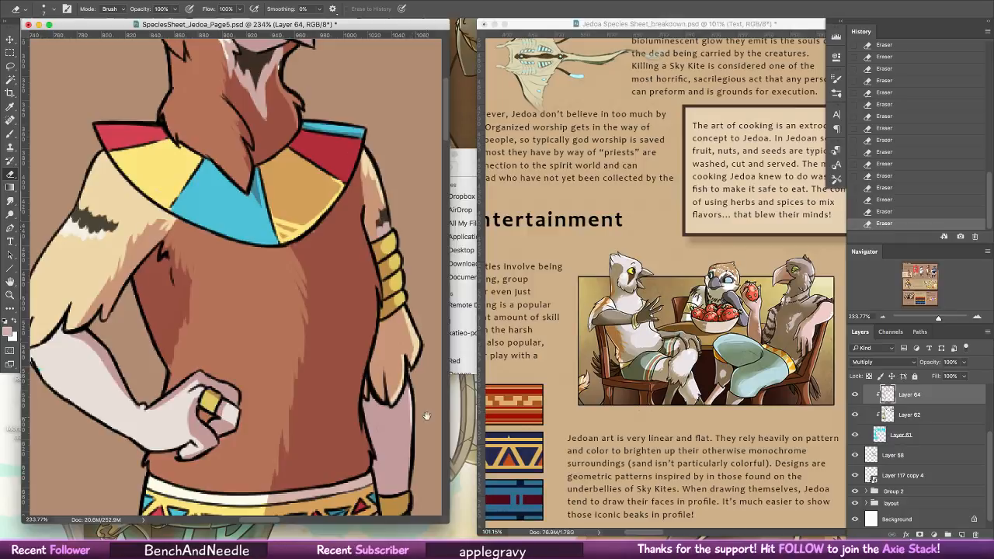
pyautogui.moveTo(409, 405)
pyautogui.mouseDown()
pyautogui.moveTo(415, 196)
pyautogui.moveTo(383, 308)
pyautogui.moveTo(392, 359)
pyautogui.mouseUp()
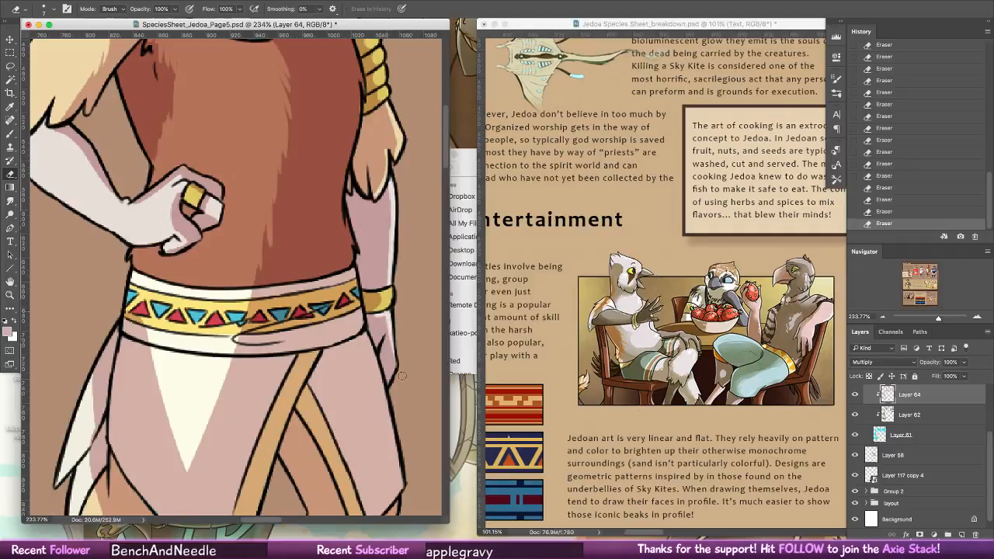
pyautogui.moveTo(390, 324); pyautogui.dragTo(392, 372)
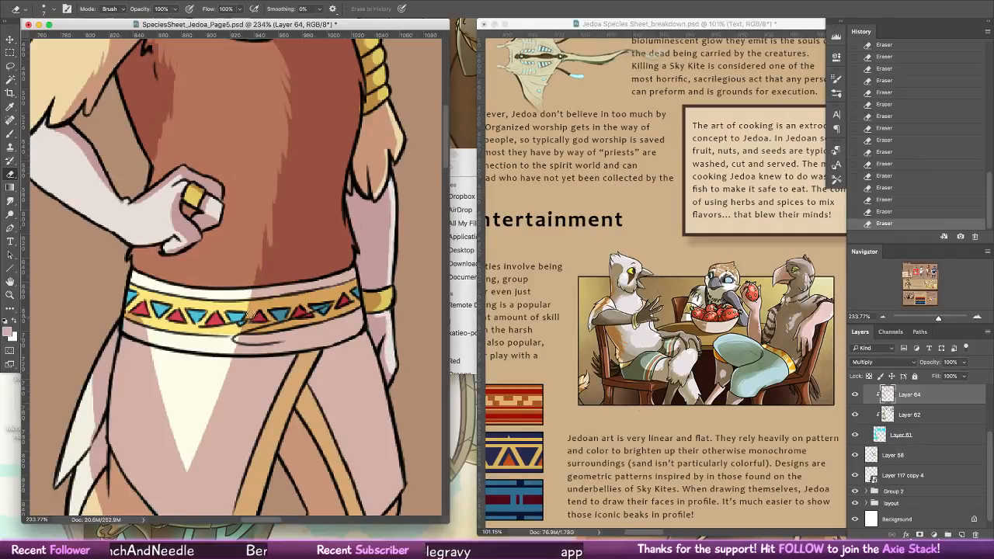
# - Erase the shadow edge across the patterned waistband into a curved shape, comparing it by undoing and redoing the strokes
pyautogui.moveTo(253, 287); pyautogui.dragTo(237, 340)
pyautogui.press('super+alt+z')
pyautogui.press('super+alt+z')
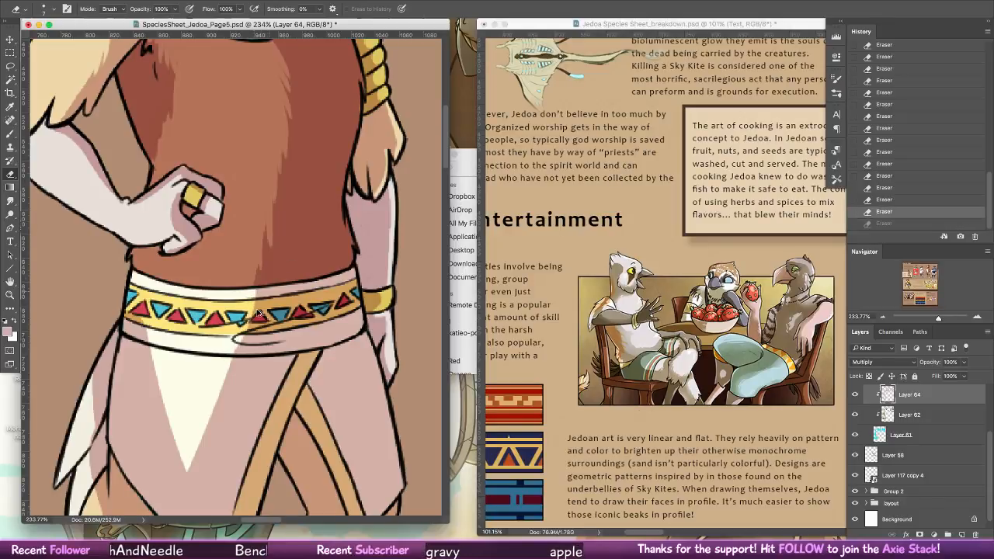
pyautogui.press('super+shift+z')
pyautogui.press('super+shift+z')
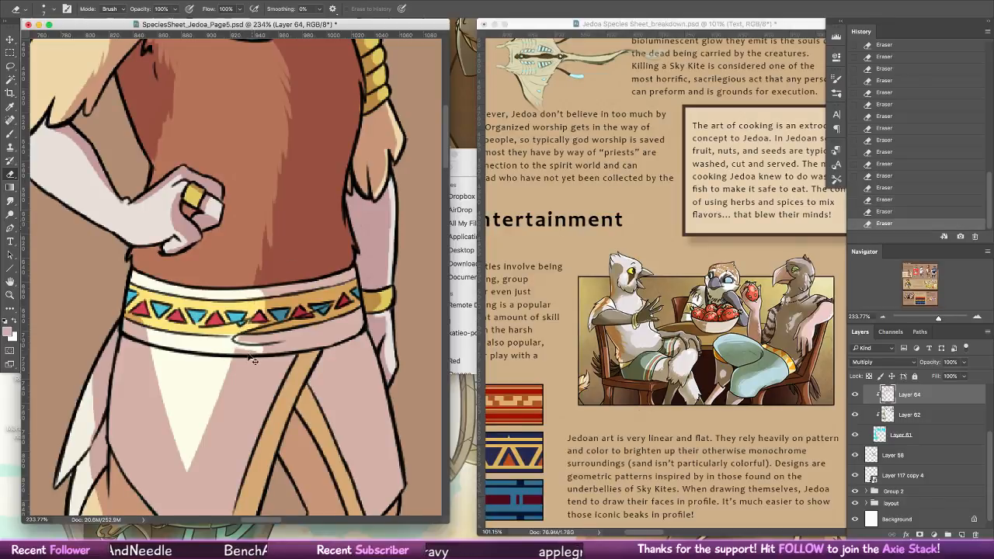
# - Touch up the waistband's shadow and erase highlights along its white trim and outer edge
pyautogui.click(11, 134)
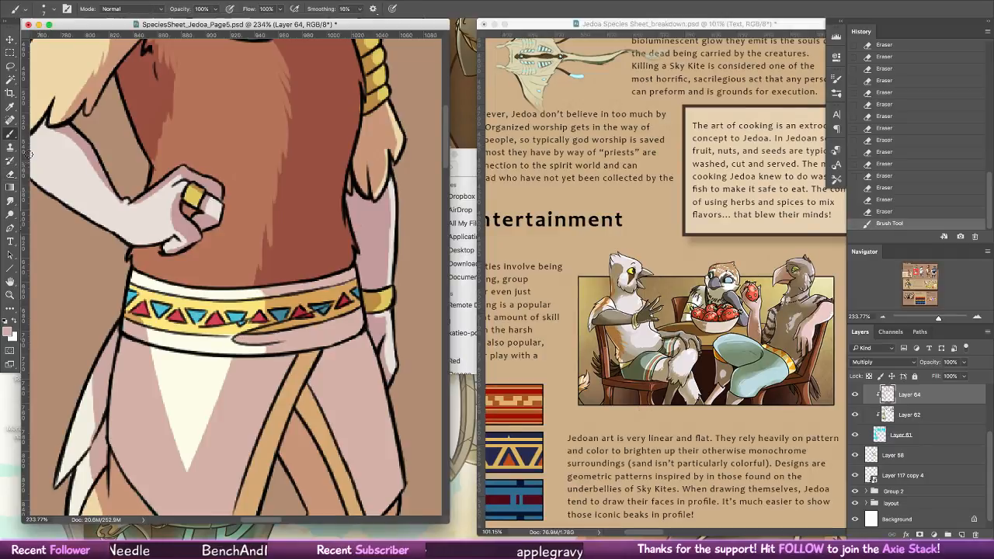
pyautogui.press('e')
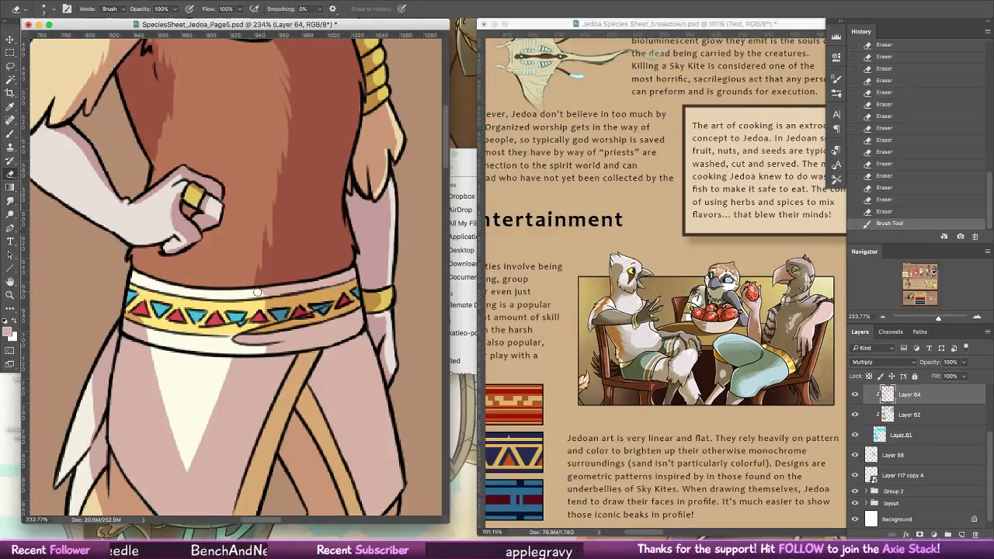
pyautogui.moveTo(257, 292)
pyautogui.mouseDown()
pyautogui.moveTo(404, 250)
pyautogui.moveTo(369, 285)
pyautogui.moveTo(362, 322)
pyautogui.mouseUp()
pyautogui.moveTo(362, 325); pyautogui.dragTo(365, 333)
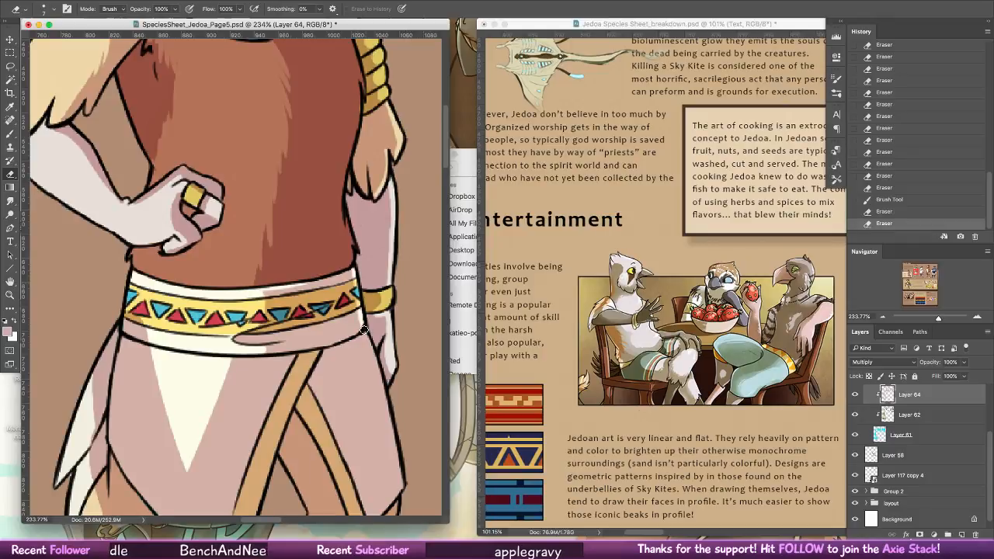
pyautogui.moveTo(131, 330)
pyautogui.mouseDown()
pyautogui.moveTo(232, 232)
pyautogui.moveTo(259, 334)
pyautogui.mouseUp()
# - Erase more shadow around the skirt front panel's central highlight, widening it and rounding its pointed tip
pyautogui.moveTo(242, 281); pyautogui.dragTo(278, 382)
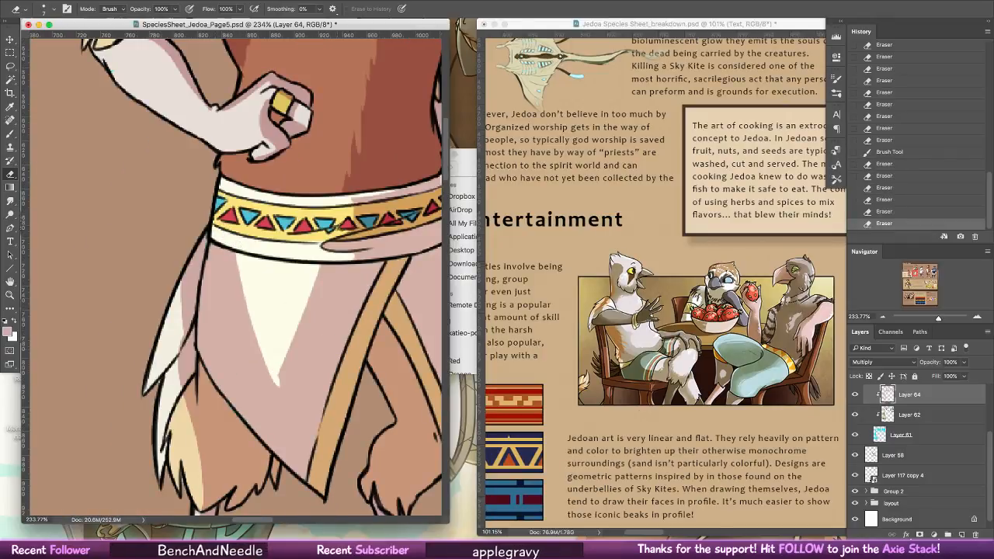
pyautogui.moveTo(316, 283)
pyautogui.mouseDown()
pyautogui.moveTo(278, 383)
pyautogui.moveTo(295, 339)
pyautogui.mouseUp()
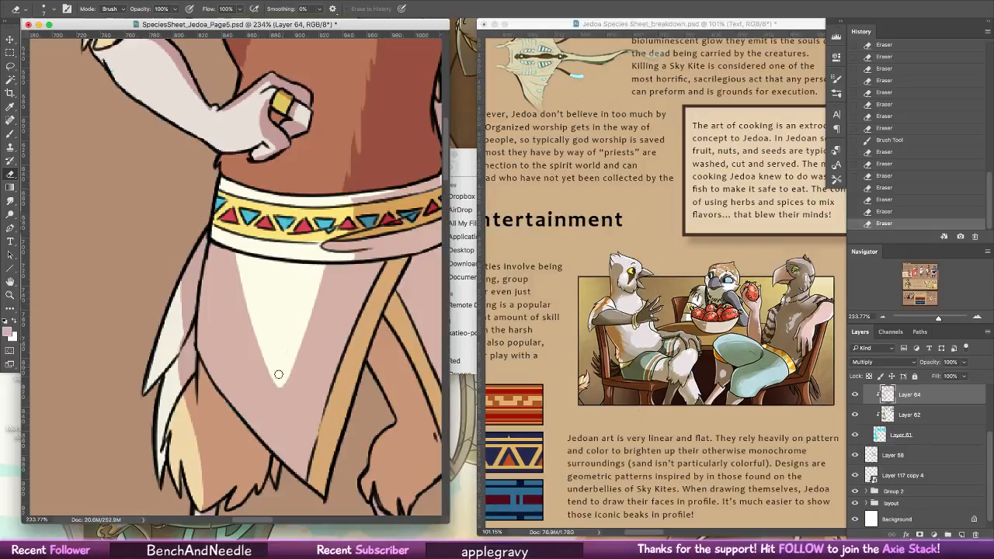
pyautogui.moveTo(278, 375); pyautogui.dragTo(286, 310)
# - Erase the shadow along the outer side of the skirt's front panel, leaving only a tapered fold beside the central highlight
pyautogui.moveTo(211, 256)
pyautogui.mouseDown()
pyautogui.moveTo(204, 365)
pyautogui.moveTo(270, 451)
pyautogui.moveTo(208, 354)
pyautogui.mouseUp()
pyautogui.press('super+z')
pyautogui.moveTo(218, 250); pyautogui.dragTo(230, 393)
pyautogui.moveTo(220, 355); pyautogui.dragTo(254, 426)
pyautogui.moveTo(212, 339); pyautogui.dragTo(231, 400)
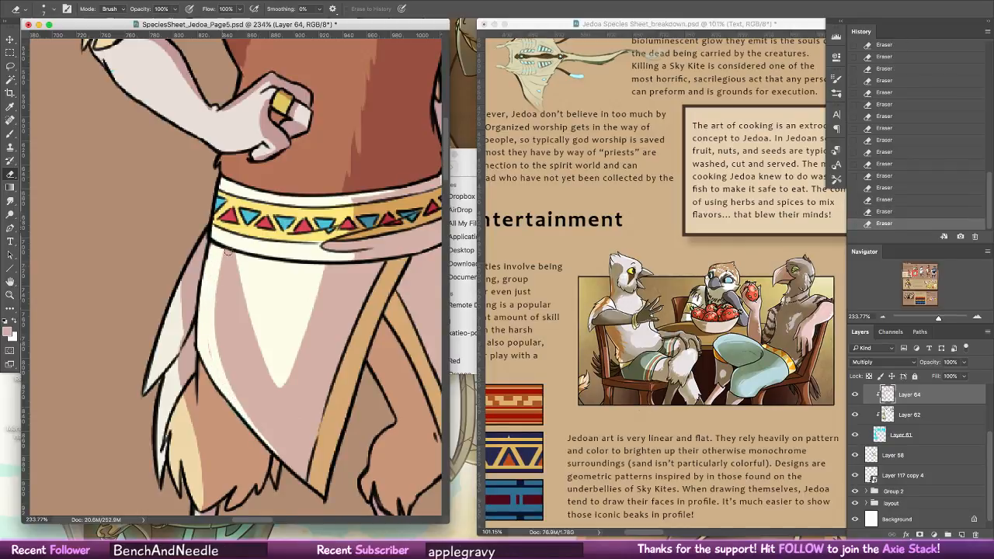
pyautogui.moveTo(227, 252)
pyautogui.mouseDown()
pyautogui.moveTo(222, 348)
pyautogui.moveTo(255, 435)
pyautogui.mouseUp()
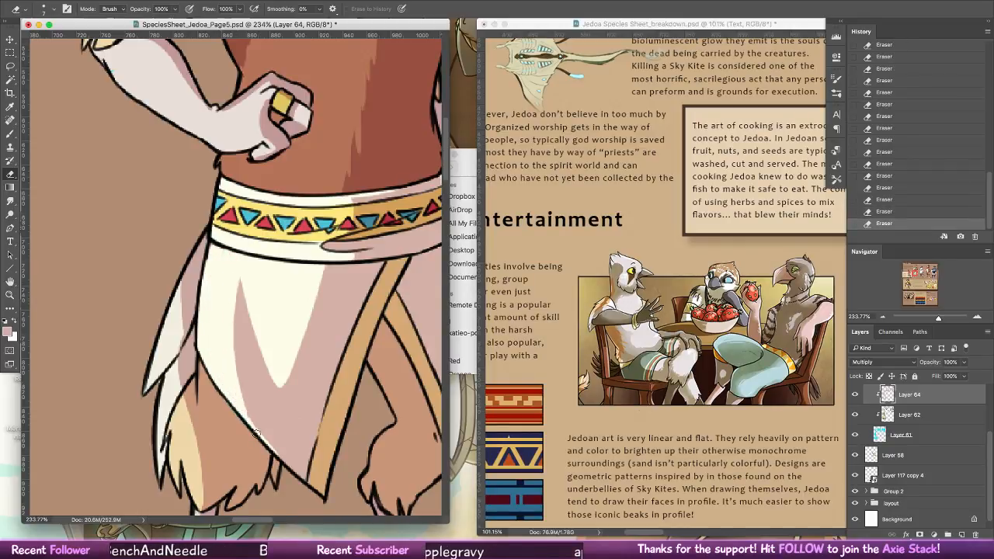
pyautogui.moveTo(237, 281)
pyautogui.mouseDown()
pyautogui.moveTo(250, 421)
pyautogui.moveTo(267, 440)
pyautogui.mouseUp()
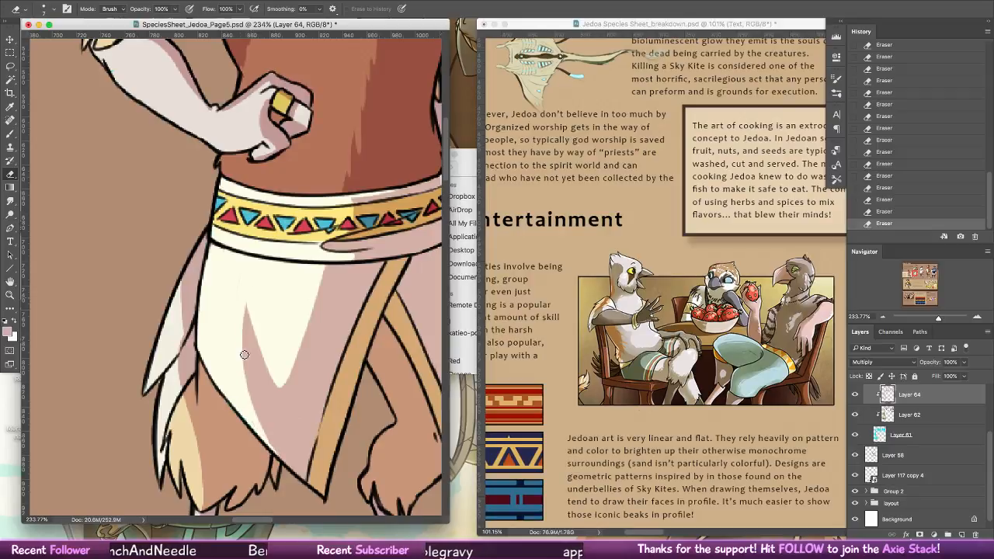
pyautogui.moveTo(244, 355); pyautogui.dragTo(268, 440)
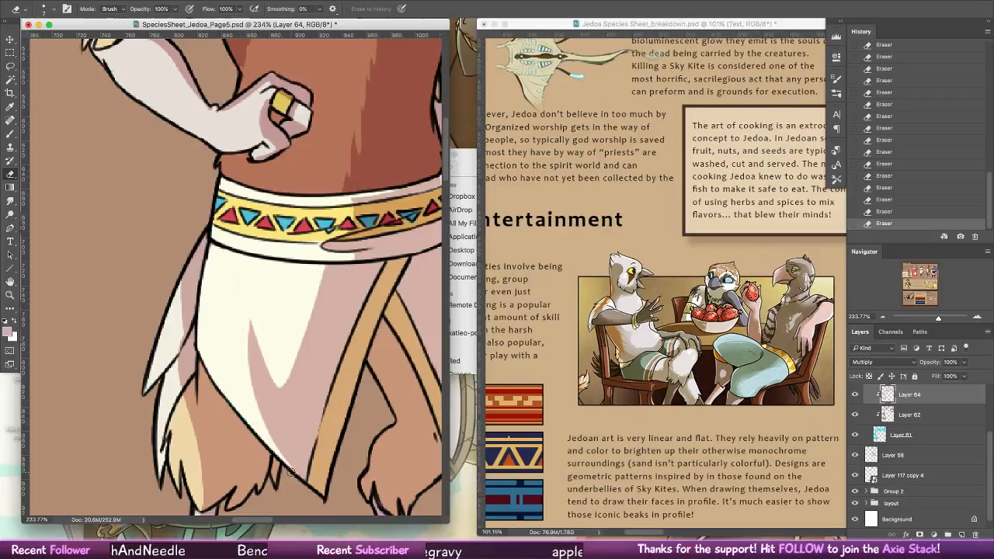
# - Erase a highlight on the pale pointed pieces hanging behind the skirt and paint pink shadows down their inner parts
pyautogui.moveTo(205, 235); pyautogui.dragTo(184, 319)
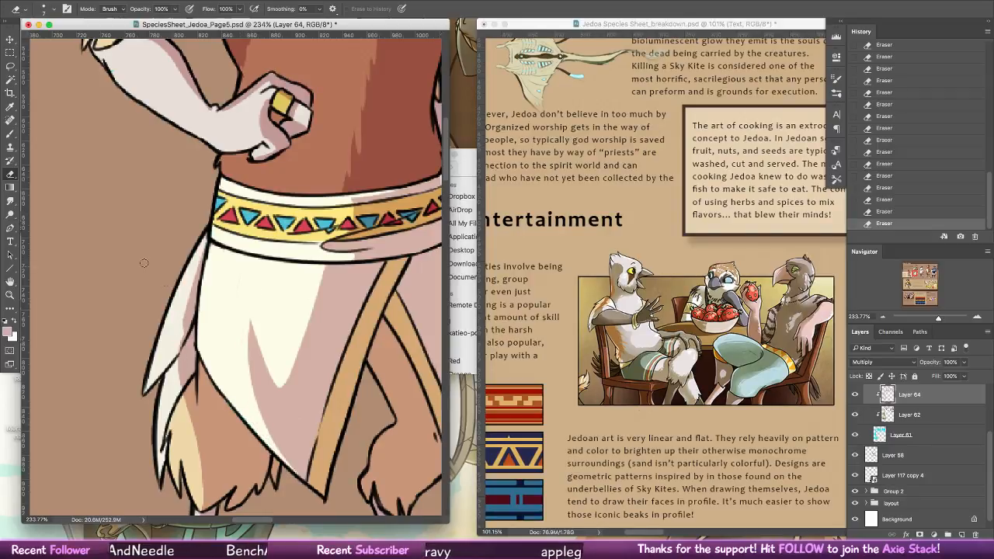
pyautogui.click(11, 133)
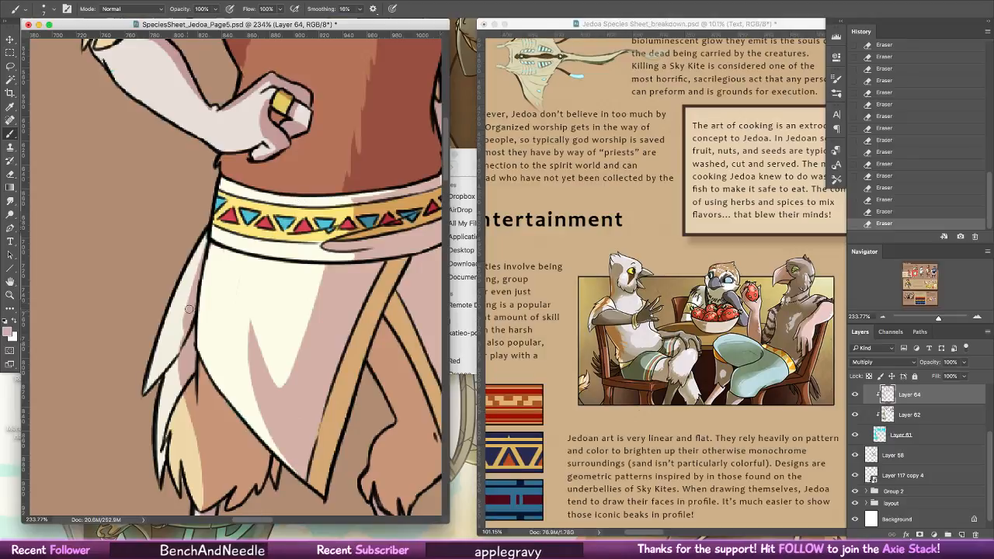
pyautogui.moveTo(188, 310)
pyautogui.mouseDown()
pyautogui.moveTo(167, 365)
pyautogui.moveTo(188, 338)
pyautogui.mouseUp()
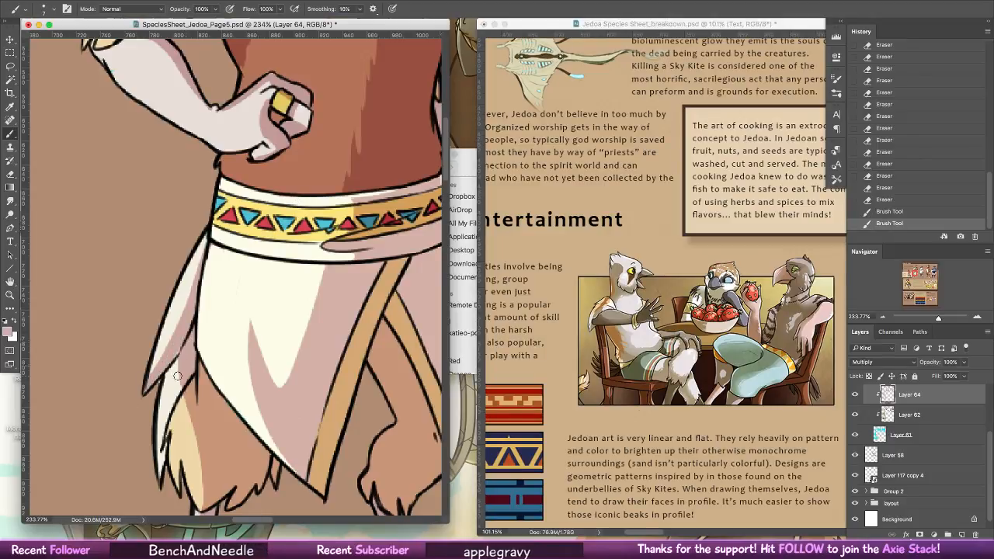
pyautogui.moveTo(178, 376); pyautogui.dragTo(159, 441)
pyautogui.moveTo(179, 394); pyautogui.dragTo(155, 486)
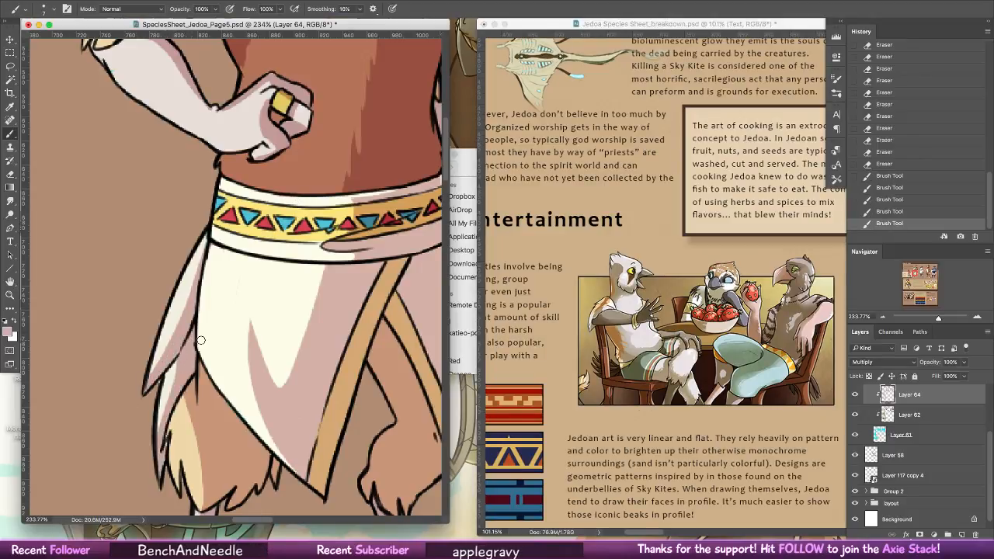
# - Paint small pink shadow strokes on the toes of the front leg's foot
pyautogui.moveTo(305, 389); pyautogui.dragTo(307, 247)
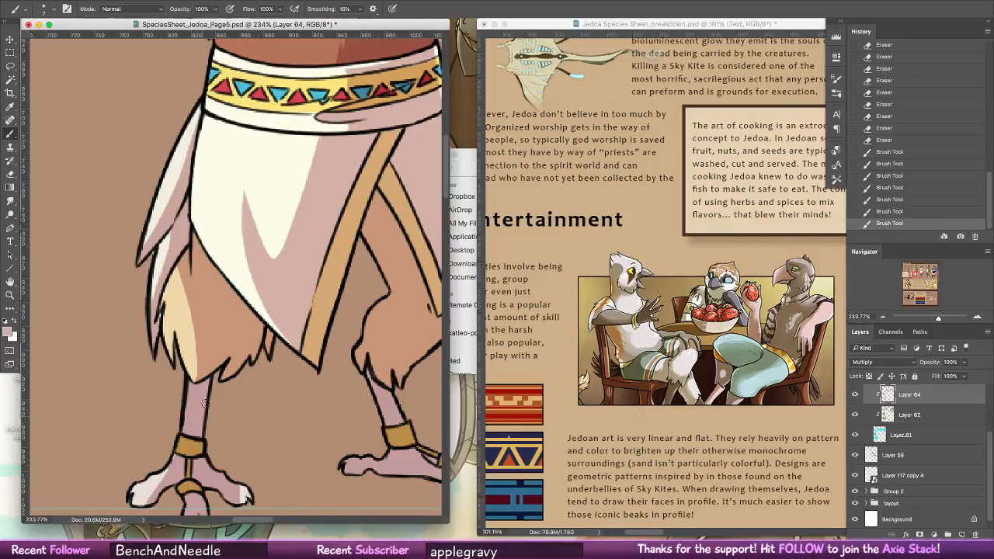
pyautogui.moveTo(248, 403); pyautogui.dragTo(355, 315)
pyautogui.moveTo(258, 412); pyautogui.dragTo(254, 416)
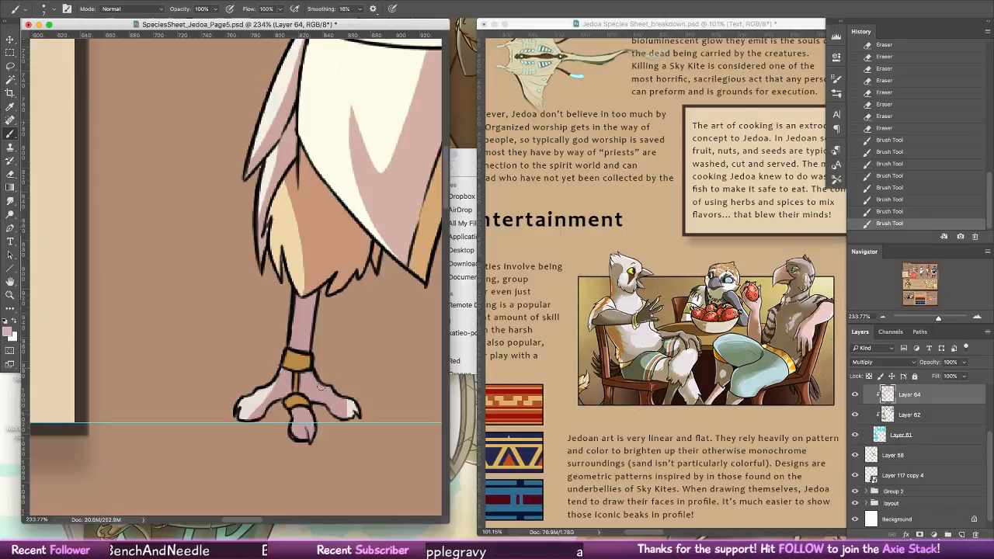
pyautogui.moveTo(351, 419); pyautogui.dragTo(350, 402)
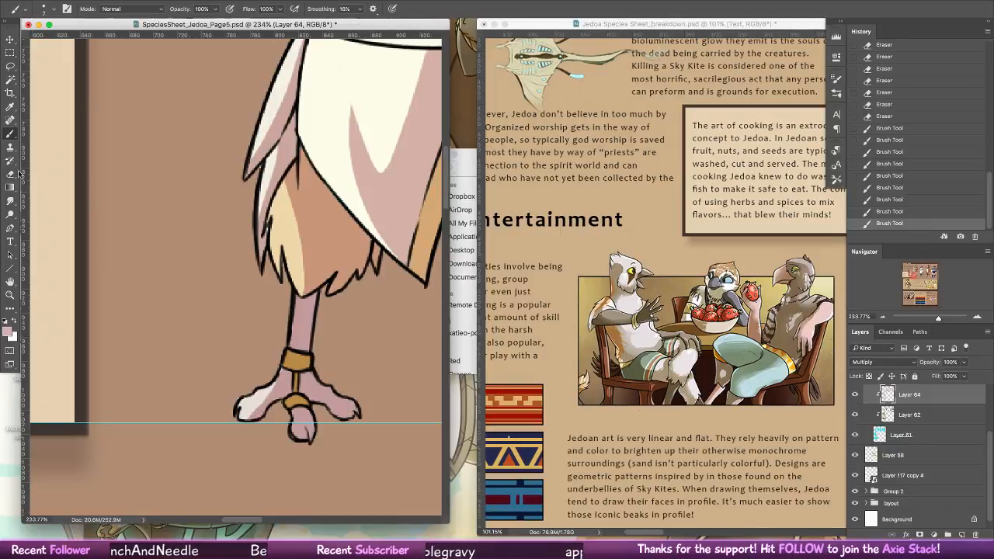
# - Erase highlights from the shadows on the front leg's shin, gold ankle band and toes
pyautogui.press('e')
pyautogui.moveTo(299, 298); pyautogui.dragTo(298, 313)
pyautogui.moveTo(294, 353)
pyautogui.mouseDown()
pyautogui.moveTo(298, 300)
pyautogui.moveTo(286, 366)
pyautogui.mouseUp()
pyautogui.moveTo(288, 373)
pyautogui.mouseDown()
pyautogui.moveTo(277, 387)
pyautogui.moveTo(295, 430)
pyautogui.moveTo(299, 412)
pyautogui.moveTo(325, 397)
pyautogui.moveTo(342, 414)
pyautogui.moveTo(336, 400)
pyautogui.mouseUp()
pyautogui.moveTo(286, 367)
pyautogui.mouseDown()
pyautogui.moveTo(304, 363)
pyautogui.moveTo(271, 377)
pyautogui.mouseUp()
pyautogui.press('super+z')
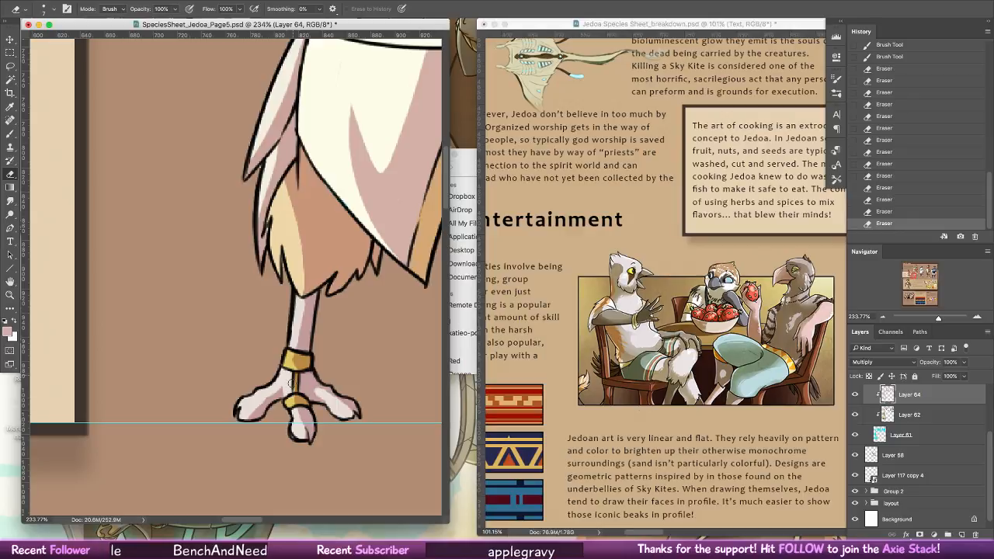
pyautogui.moveTo(292, 382); pyautogui.dragTo(300, 396)
# - Erase feathered strokes from the shadow on the front leg's thigh, along its lower fringe and inside edge
pyautogui.scroll(3, 311, 349)
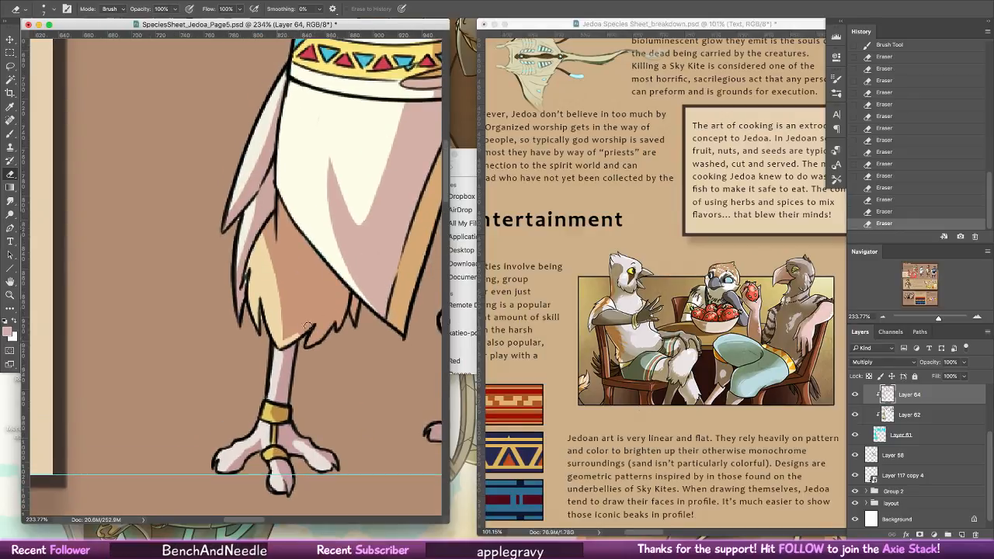
pyautogui.moveTo(308, 326); pyautogui.dragTo(316, 321)
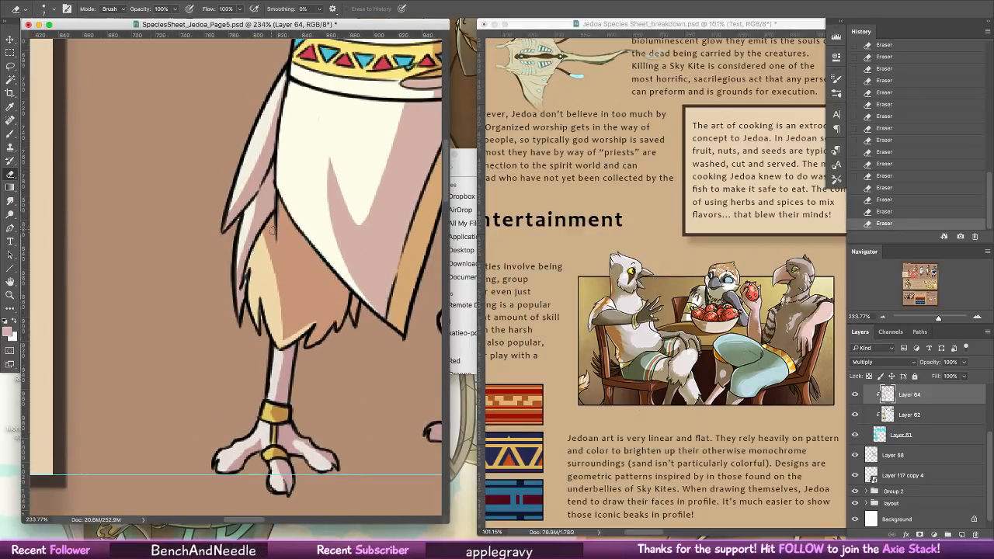
pyautogui.moveTo(271, 230); pyautogui.dragTo(271, 287)
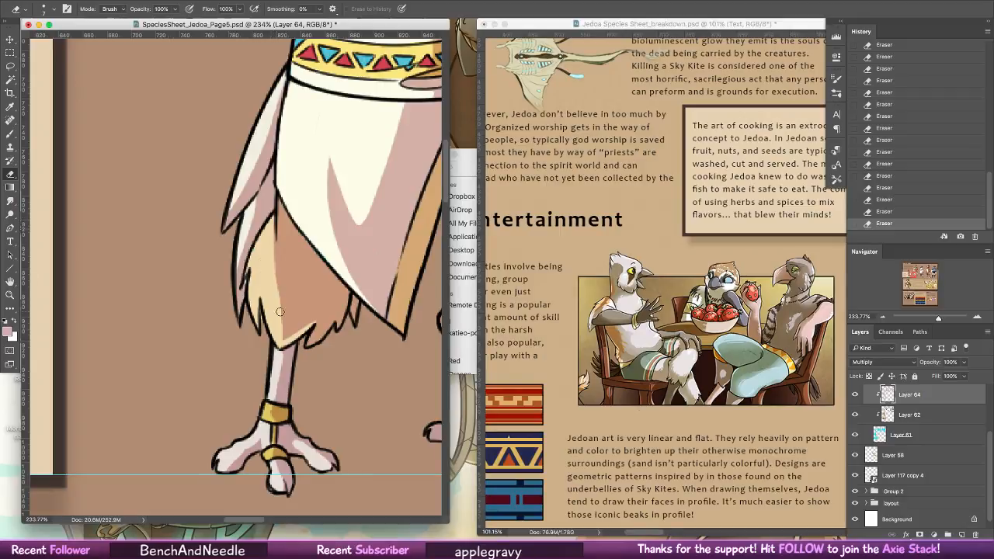
pyautogui.moveTo(278, 196)
pyautogui.mouseDown()
pyautogui.moveTo(281, 268)
pyautogui.moveTo(275, 233)
pyautogui.mouseUp()
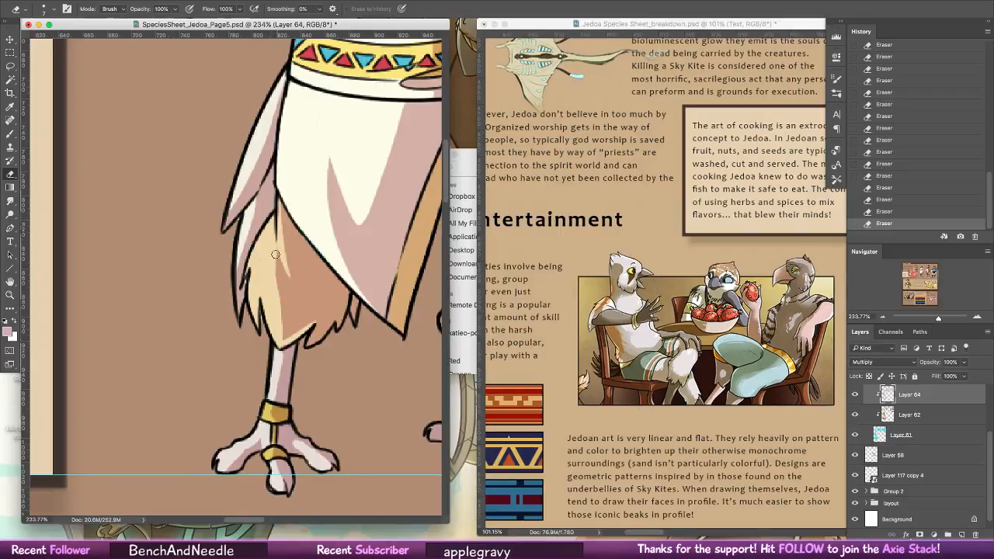
# - Erase highlights from the shadows along the back leg's inner thigh, shin, ankle band and foot
pyautogui.moveTo(387, 394); pyautogui.dragTo(254, 359)
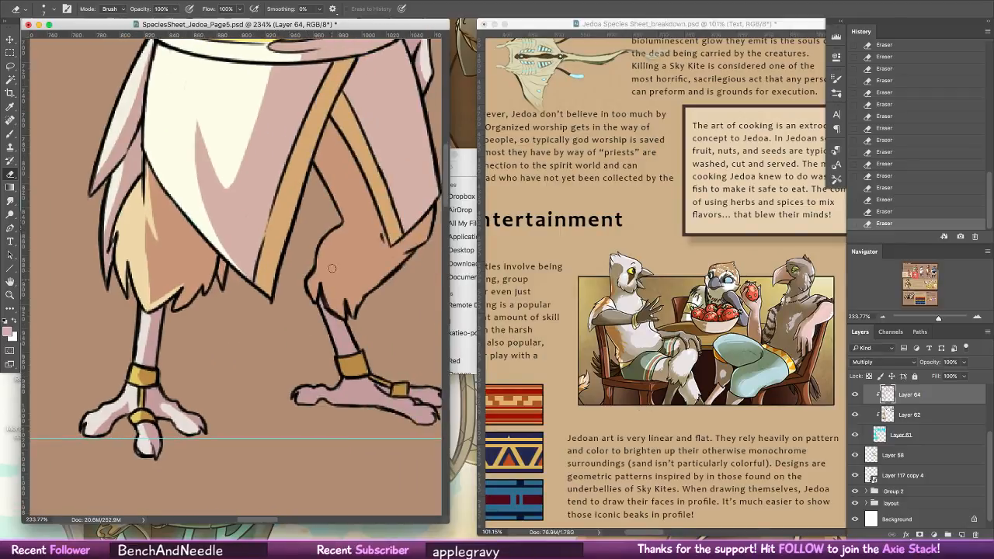
pyautogui.moveTo(321, 167); pyautogui.dragTo(345, 225)
pyautogui.moveTo(318, 166)
pyautogui.mouseDown()
pyautogui.moveTo(343, 230)
pyautogui.moveTo(314, 273)
pyautogui.moveTo(340, 230)
pyautogui.moveTo(313, 307)
pyautogui.moveTo(313, 278)
pyautogui.moveTo(330, 258)
pyautogui.moveTo(337, 348)
pyautogui.moveTo(330, 329)
pyautogui.moveTo(315, 397)
pyautogui.mouseUp()
pyautogui.hscroll(4, 327, 402)
pyautogui.scroll(-1, 327, 403)
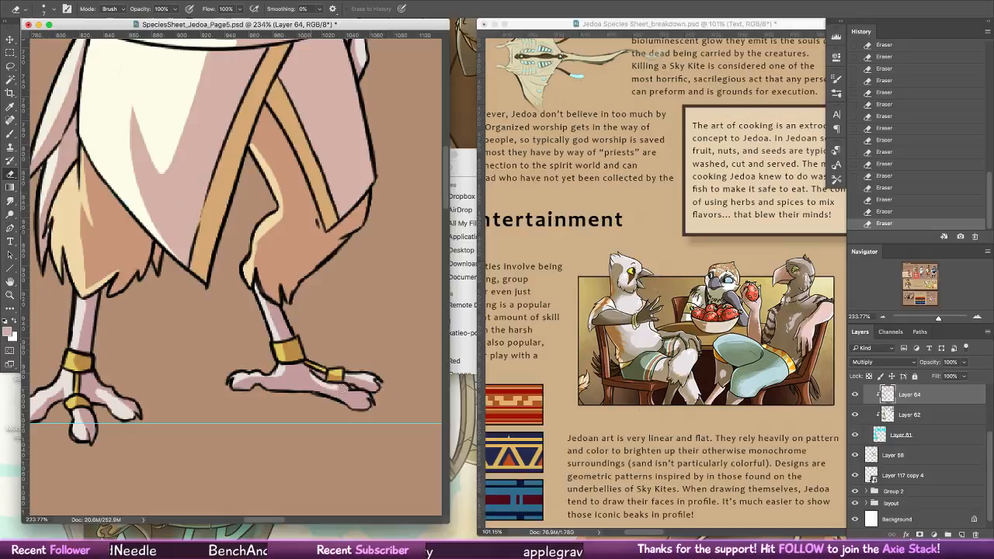
# - Erase thin highlights along the skirt back panel's gold trim and outer edge, redoing the outer stroke
pyautogui.scroll(5, 391, 329)
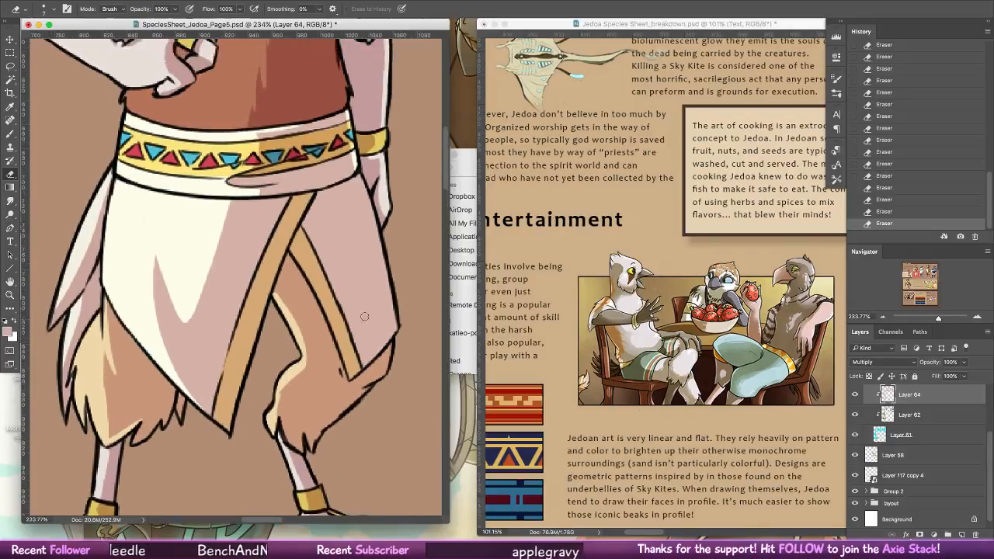
pyautogui.moveTo(292, 250); pyautogui.dragTo(351, 376)
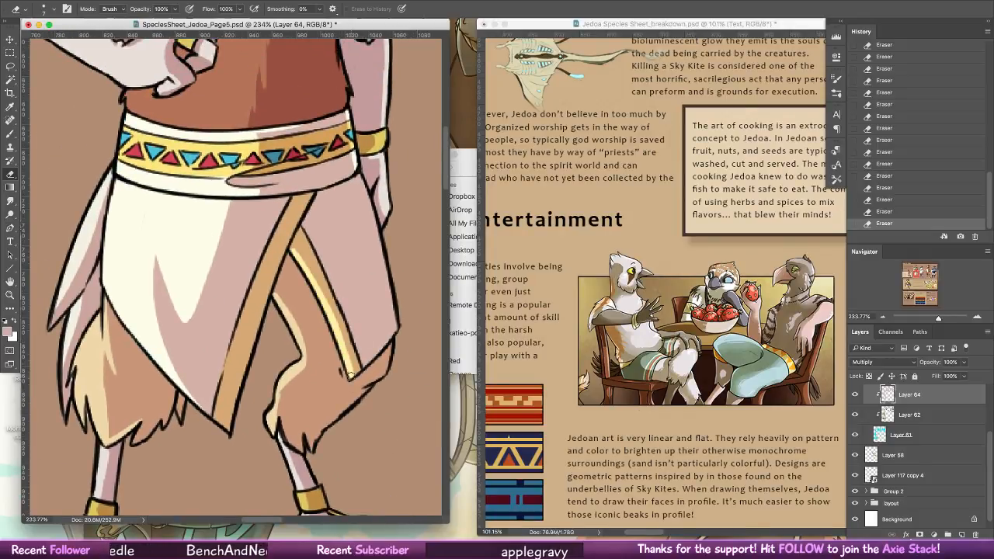
pyautogui.scroll(5, 377, 282)
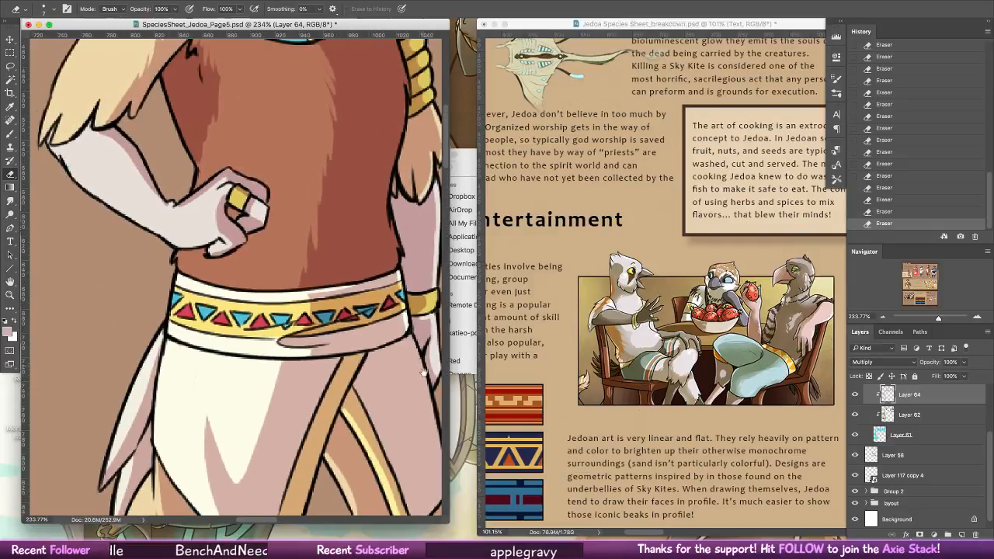
pyautogui.moveTo(371, 257); pyautogui.dragTo(399, 422)
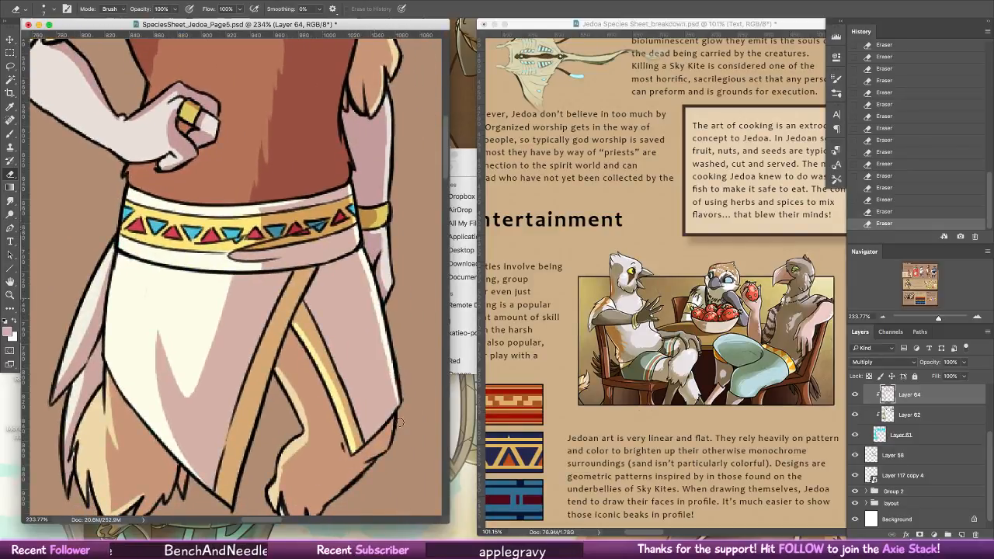
pyautogui.press('super+alt+z')
pyautogui.press('super+alt+z')
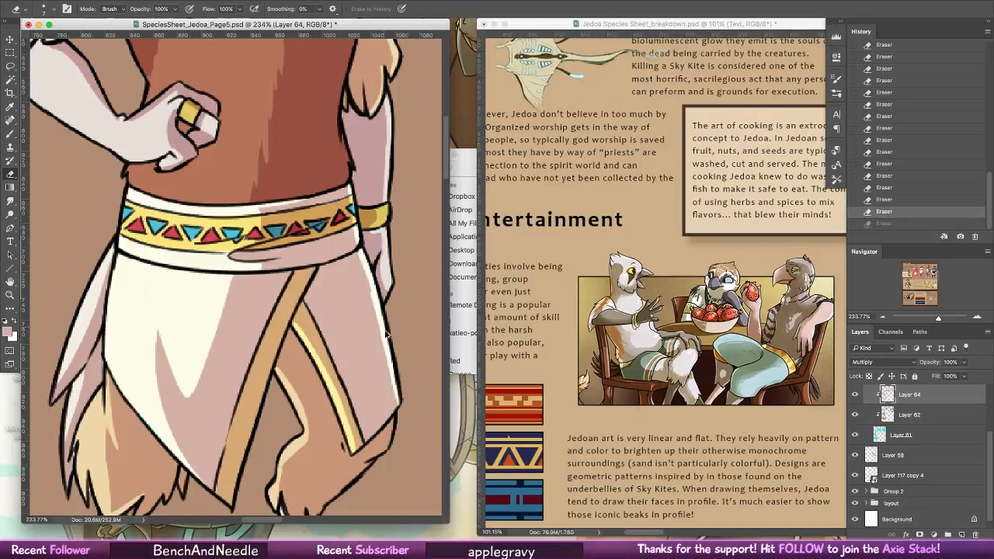
pyautogui.moveTo(384, 320); pyautogui.dragTo(400, 417)
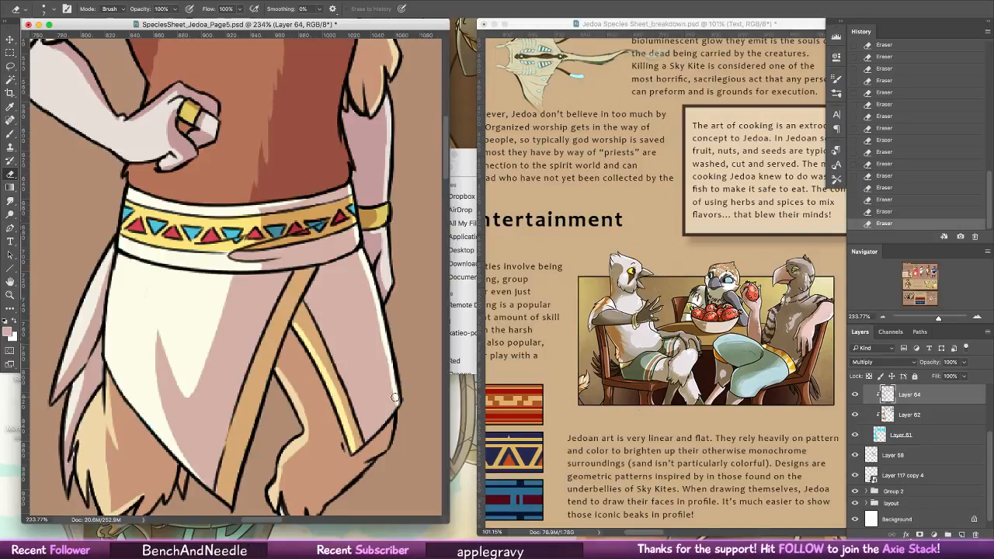
# - Erase the shadow on the dark-crested white figure's beak and brush shadow beside its eye
pyautogui.scroll(8, 395, 398)
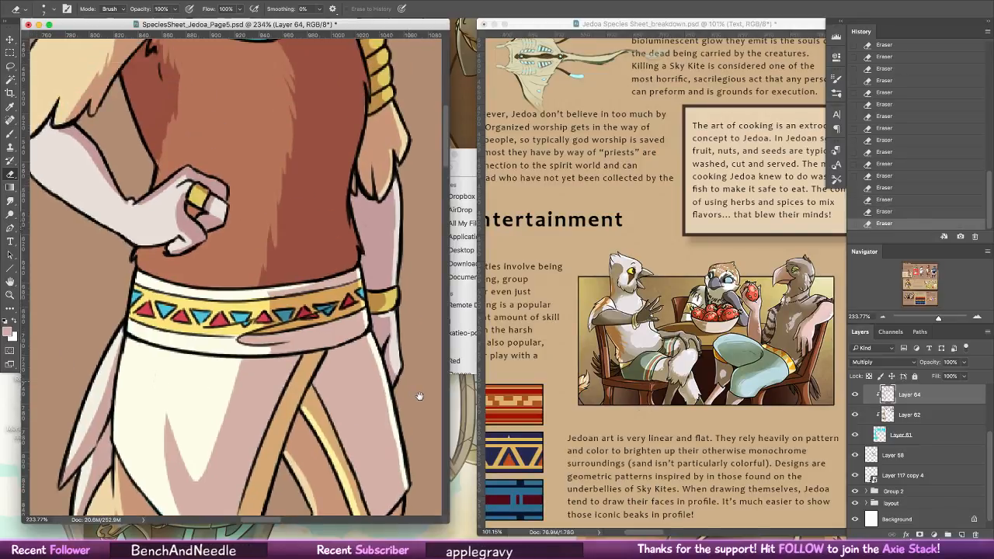
pyautogui.scroll(10, 393, 365)
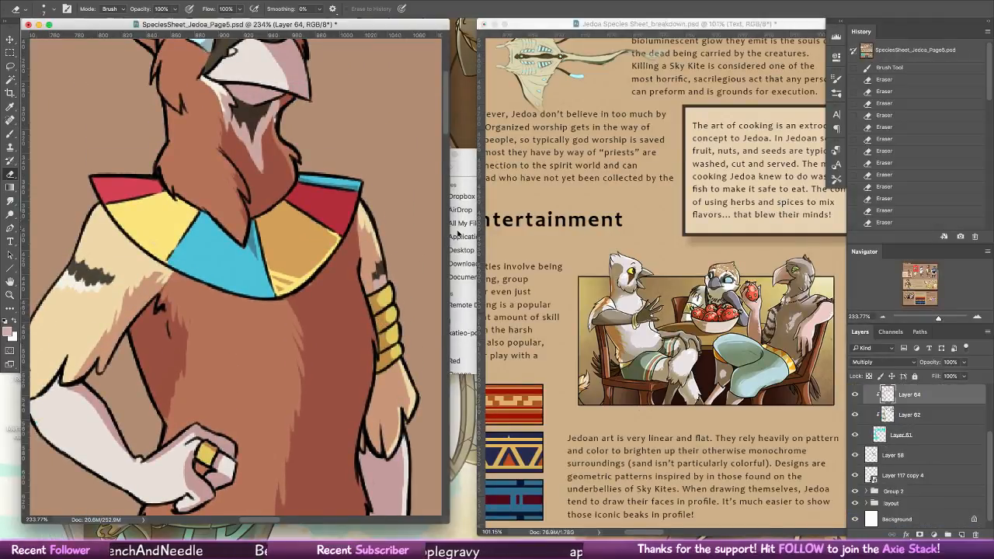
pyautogui.hscroll(10, 349, 280)
pyautogui.moveTo(279, 286)
pyautogui.mouseDown()
pyautogui.moveTo(285, 309)
pyautogui.moveTo(306, 313)
pyautogui.moveTo(313, 280)
pyautogui.mouseUp()
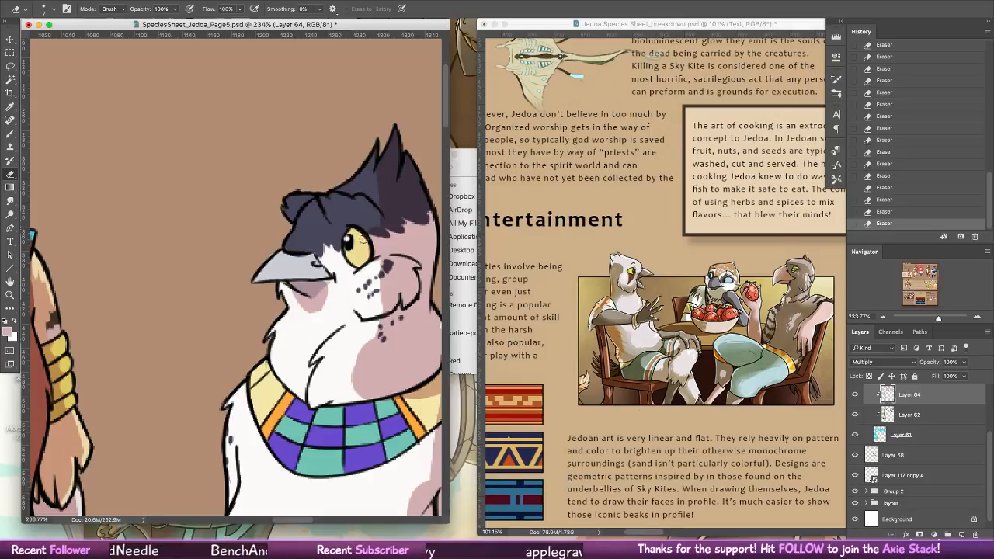
pyautogui.click(10, 134)
pyautogui.moveTo(355, 231)
pyautogui.mouseDown()
pyautogui.moveTo(365, 262)
pyautogui.moveTo(378, 233)
pyautogui.mouseUp()
# - Erase feathered strokes into the shadows on the dark crest and the spotted cheek
pyautogui.click(12, 174)
pyautogui.moveTo(381, 227)
pyautogui.mouseDown()
pyautogui.moveTo(382, 174)
pyautogui.moveTo(376, 203)
pyautogui.moveTo(376, 194)
pyautogui.moveTo(394, 127)
pyautogui.mouseUp()
pyautogui.moveTo(369, 190); pyautogui.dragTo(396, 152)
pyautogui.moveTo(391, 263)
pyautogui.mouseDown()
pyautogui.moveTo(397, 272)
pyautogui.moveTo(387, 277)
pyautogui.mouseUp()
pyautogui.moveTo(383, 272); pyautogui.dragTo(393, 286)
pyautogui.moveTo(376, 268)
pyautogui.mouseDown()
pyautogui.moveTo(388, 289)
pyautogui.moveTo(382, 311)
pyautogui.moveTo(393, 286)
pyautogui.mouseUp()
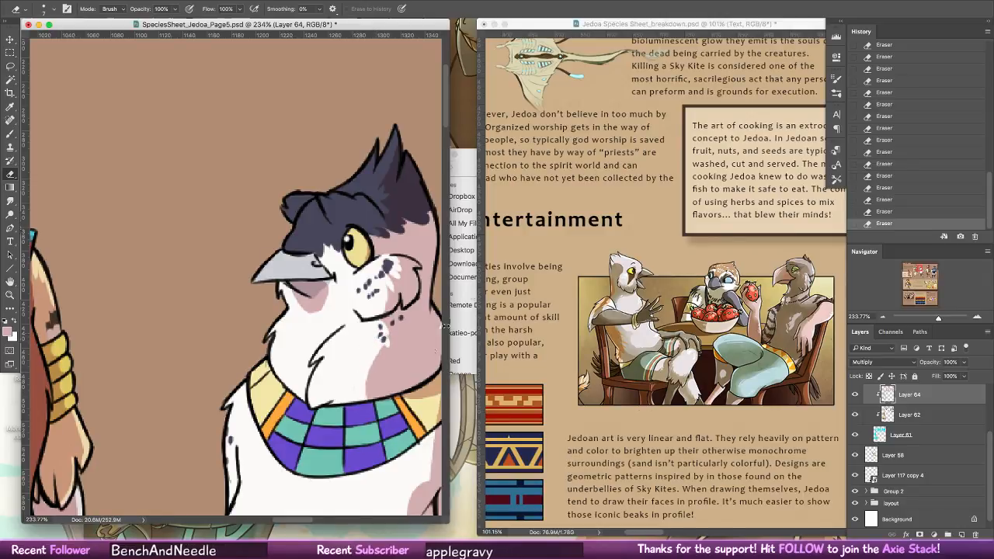
# - Erase the shadow on the collar's gold shoulder panel into a rounded edge beside the orange stripe
pyautogui.scroll(-3, 398, 408)
pyautogui.hscroll(3, 398, 408)
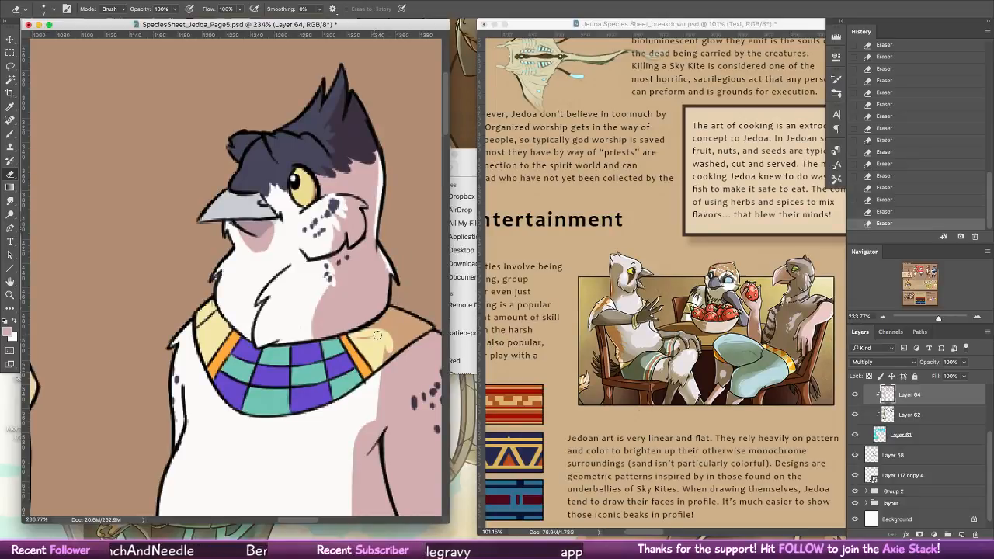
pyautogui.moveTo(376, 339); pyautogui.dragTo(359, 338)
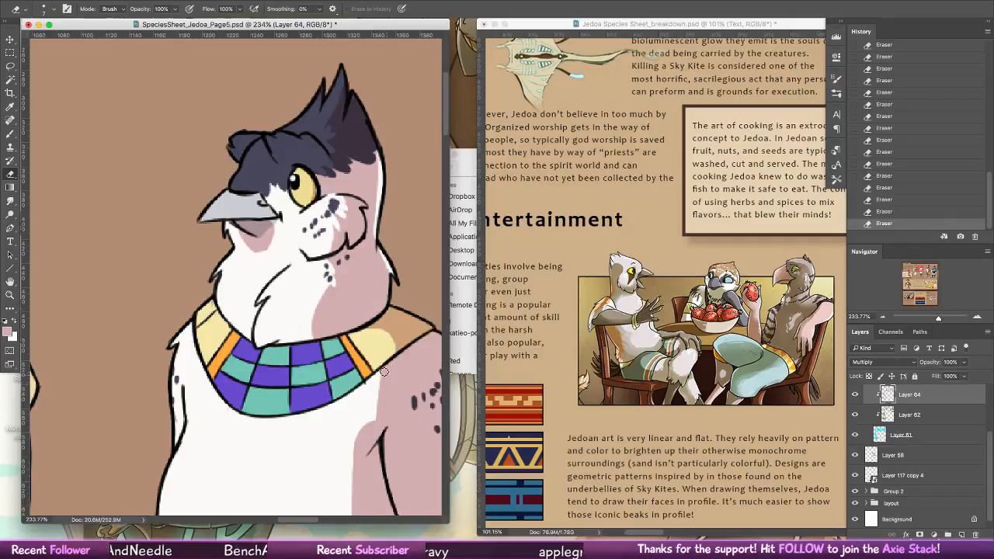
# - Erase feathered strokes into the shadow edge below the collar's gold shoulder panel and down the side of the white belly
pyautogui.moveTo(386, 375)
pyautogui.mouseDown()
pyautogui.moveTo(407, 391)
pyautogui.moveTo(397, 399)
pyautogui.mouseUp()
pyautogui.moveTo(384, 383)
pyautogui.mouseDown()
pyautogui.moveTo(394, 411)
pyautogui.moveTo(374, 431)
pyautogui.moveTo(372, 345)
pyautogui.moveTo(349, 238)
pyautogui.mouseUp()
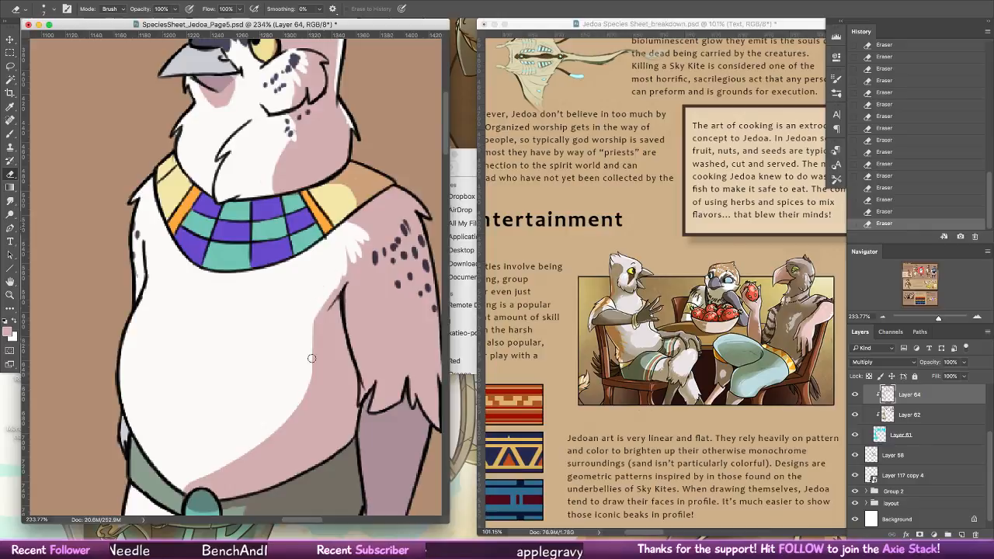
pyautogui.moveTo(314, 319)
pyautogui.mouseDown()
pyautogui.moveTo(316, 384)
pyautogui.moveTo(310, 362)
pyautogui.moveTo(308, 392)
pyautogui.mouseUp()
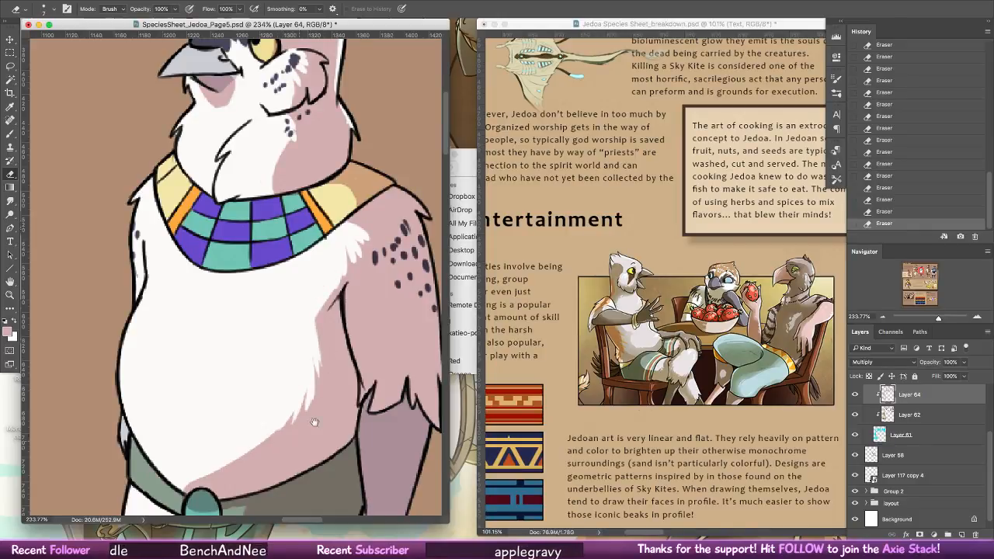
pyautogui.moveTo(315, 422)
pyautogui.mouseDown()
pyautogui.moveTo(415, 308)
pyautogui.moveTo(305, 349)
pyautogui.moveTo(297, 359)
pyautogui.moveTo(347, 320)
pyautogui.moveTo(326, 372)
pyautogui.moveTo(316, 359)
pyautogui.moveTo(325, 394)
pyautogui.mouseUp()
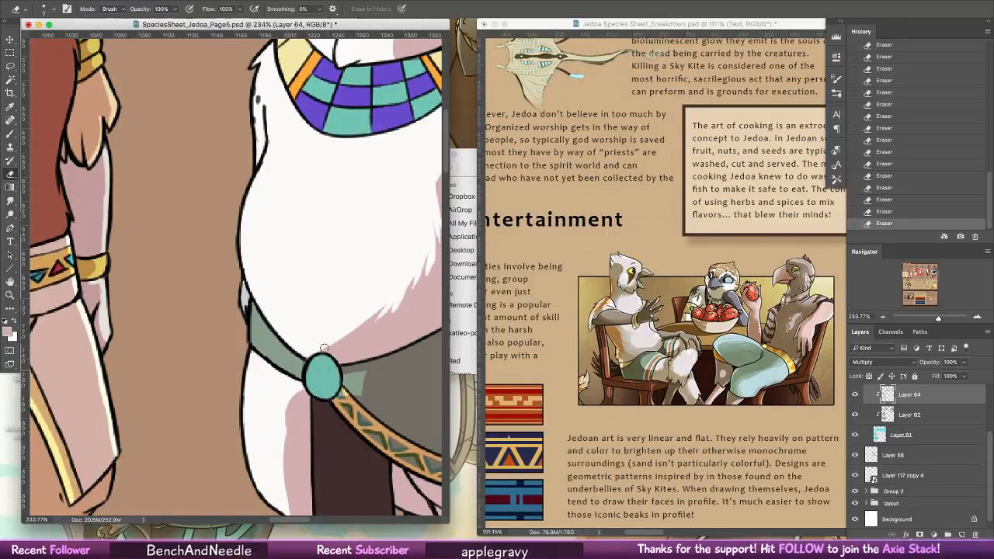
# - Brush a shadow onto the turquoise belt gem and erase feathered strokes into the front thigh's shadow
pyautogui.press('b')
pyautogui.moveTo(336, 361); pyautogui.dragTo(317, 402)
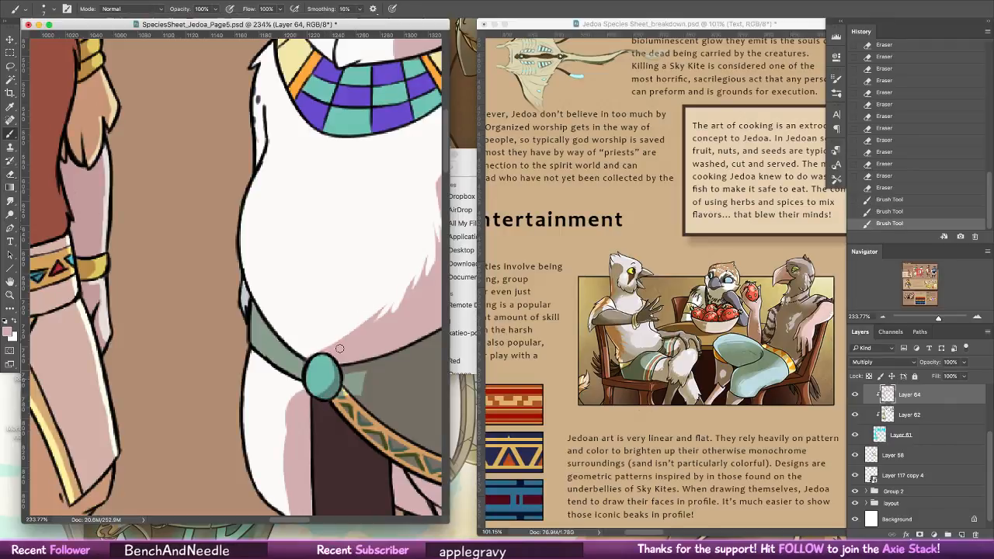
pyautogui.click(17, 178)
pyautogui.scroll(-5, 302, 266)
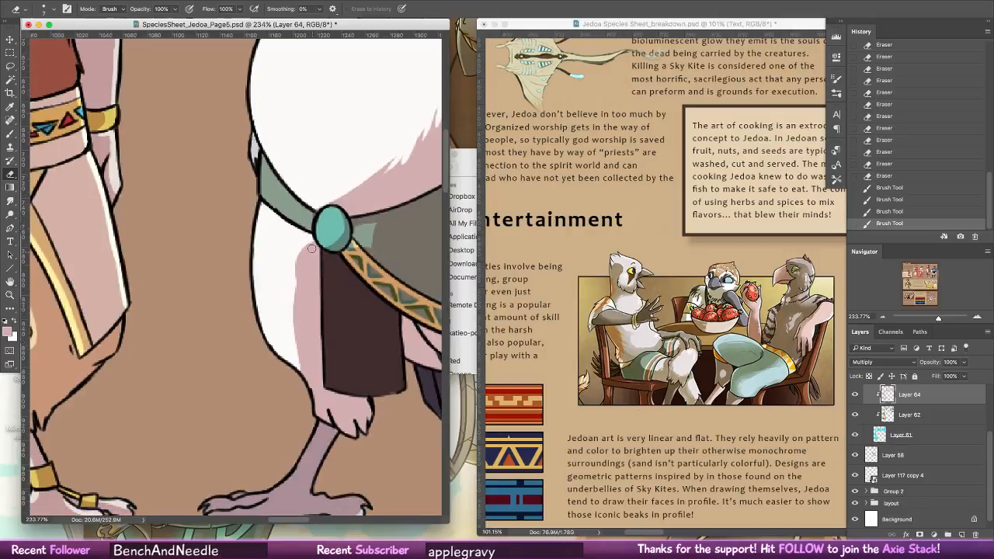
pyautogui.moveTo(302, 267); pyautogui.dragTo(300, 295)
pyautogui.moveTo(310, 248); pyautogui.dragTo(315, 353)
pyautogui.moveTo(309, 280)
pyautogui.mouseDown()
pyautogui.moveTo(305, 341)
pyautogui.moveTo(300, 325)
pyautogui.moveTo(308, 300)
pyautogui.moveTo(312, 416)
pyautogui.mouseUp()
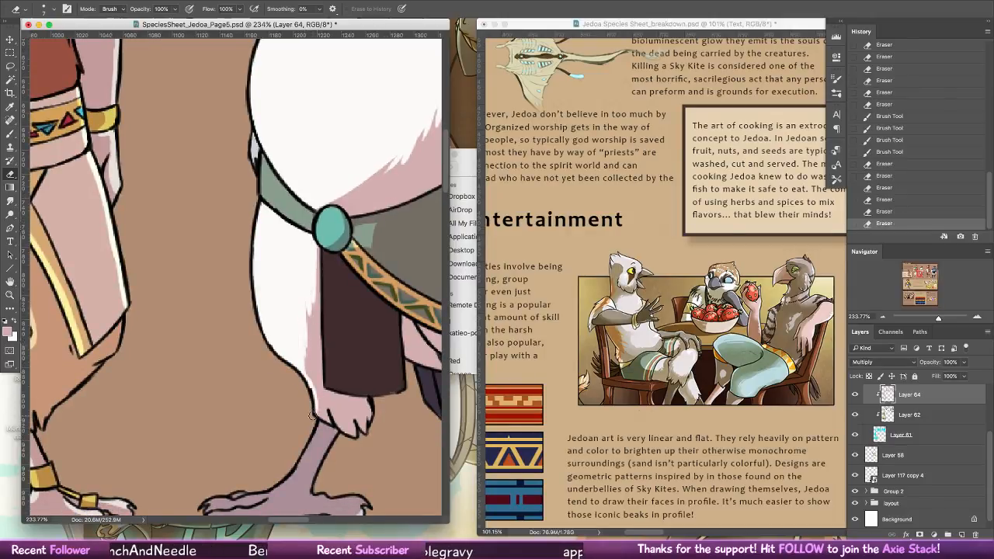
# - Erase a lighter area from the shadow on the dark cloth hanging below the belt gem
pyautogui.moveTo(392, 405); pyautogui.dragTo(413, 295)
pyautogui.moveTo(346, 137); pyautogui.dragTo(349, 272)
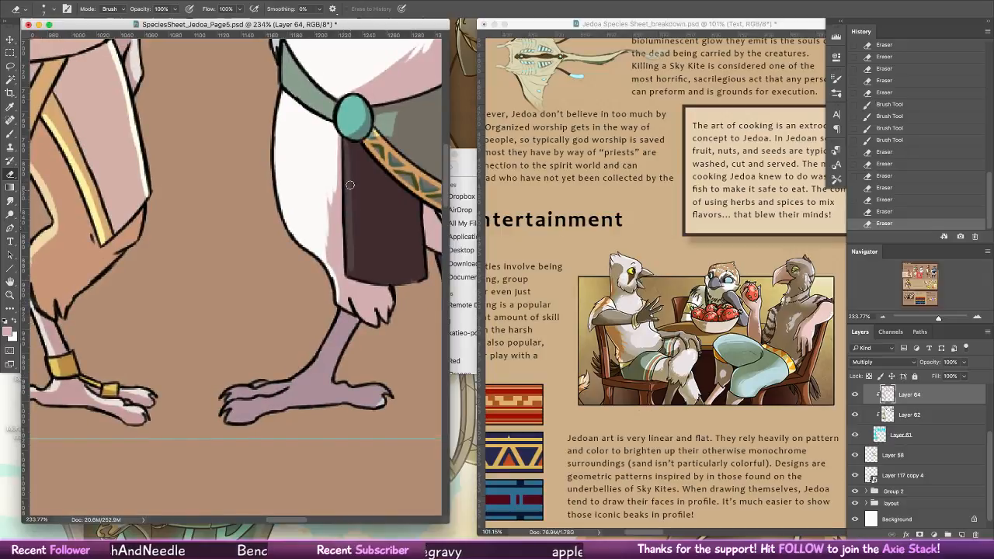
pyautogui.moveTo(359, 141)
pyautogui.mouseDown()
pyautogui.moveTo(399, 283)
pyautogui.moveTo(385, 282)
pyautogui.moveTo(393, 277)
pyautogui.moveTo(353, 141)
pyautogui.moveTo(359, 226)
pyautogui.moveTo(360, 171)
pyautogui.mouseUp()
pyautogui.moveTo(355, 269); pyautogui.dragTo(359, 264)
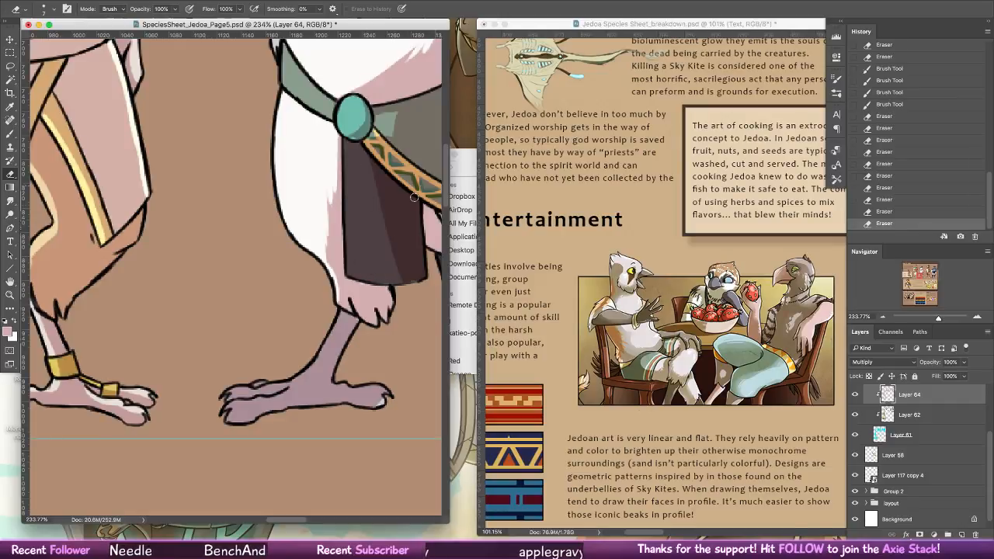
# - Erase highlights into the shadow along the front lower leg and the tops of its toes
pyautogui.moveTo(342, 311)
pyautogui.mouseDown()
pyautogui.moveTo(307, 367)
pyautogui.moveTo(260, 383)
pyautogui.moveTo(288, 381)
pyautogui.moveTo(324, 359)
pyautogui.moveTo(311, 369)
pyautogui.moveTo(346, 311)
pyautogui.mouseUp()
pyautogui.moveTo(229, 415)
pyautogui.mouseDown()
pyautogui.moveTo(281, 393)
pyautogui.moveTo(343, 330)
pyautogui.mouseUp()
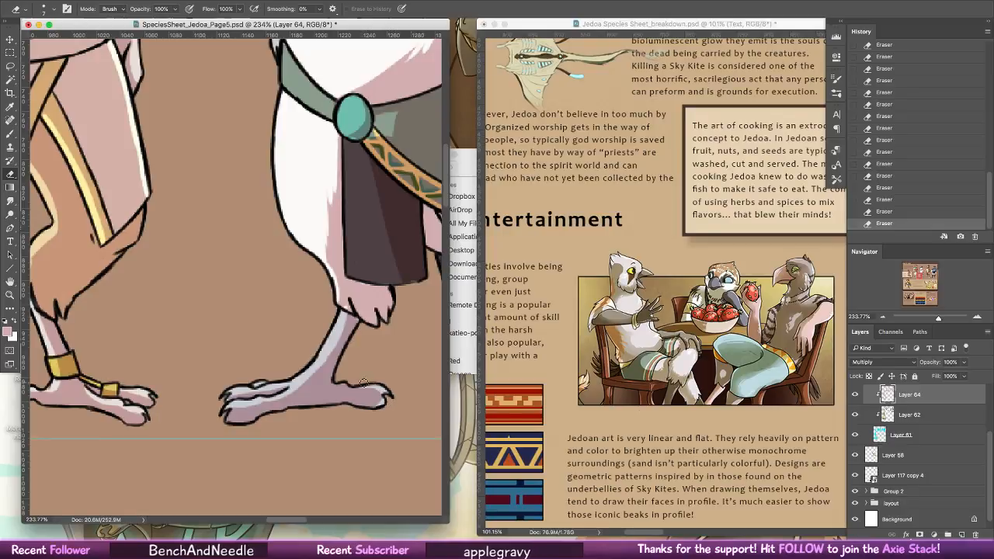
pyautogui.moveTo(400, 364); pyautogui.dragTo(270, 419)
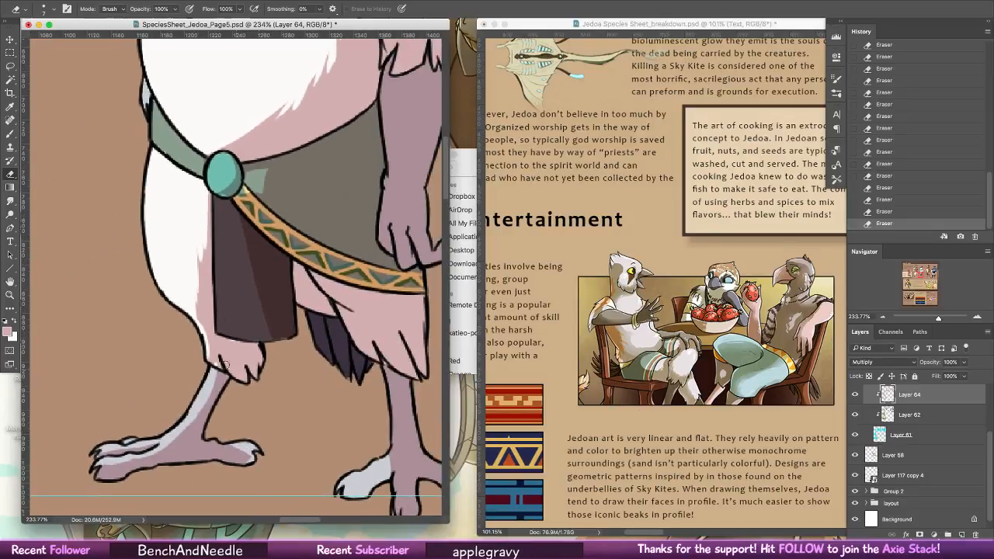
# - Undo the last eraser strokes at the front leg's fur cuff and retouch the feathered shadow edge there
pyautogui.press('super+alt+z')
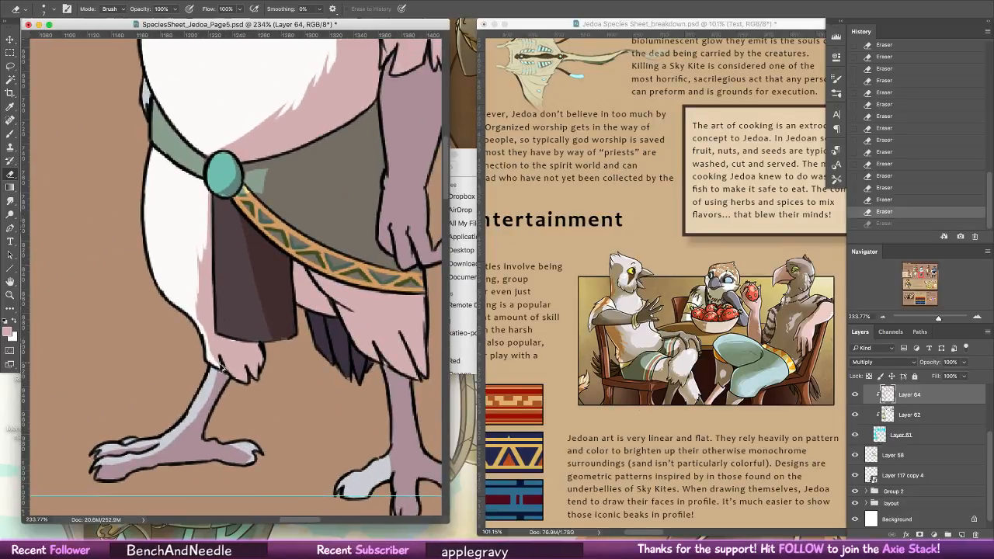
pyautogui.press('super+alt+z')
pyautogui.moveTo(200, 261); pyautogui.dragTo(196, 281)
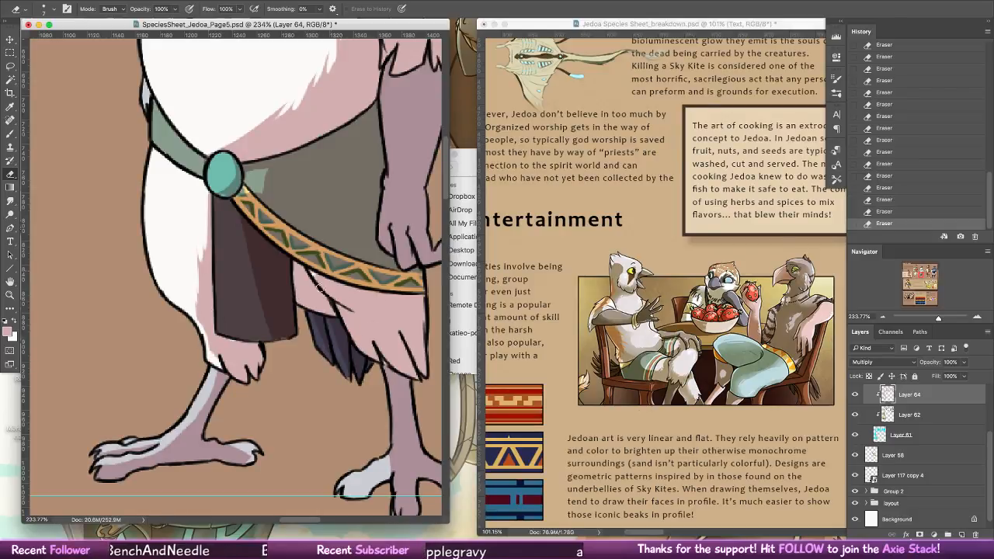
# - Undo the last stroke, then erase feathered highlights into the rear thigh's shadow and down its lower leg to the foot
pyautogui.press('super+alt+z')
pyautogui.moveTo(312, 275)
pyautogui.mouseDown()
pyautogui.moveTo(377, 308)
pyautogui.moveTo(358, 348)
pyautogui.mouseUp()
pyautogui.moveTo(341, 307)
pyautogui.mouseDown()
pyautogui.moveTo(362, 345)
pyautogui.moveTo(396, 356)
pyautogui.moveTo(386, 337)
pyautogui.moveTo(373, 342)
pyautogui.moveTo(417, 381)
pyautogui.mouseUp()
pyautogui.moveTo(382, 342)
pyautogui.mouseDown()
pyautogui.moveTo(415, 377)
pyautogui.moveTo(404, 308)
pyautogui.mouseUp()
pyautogui.moveTo(363, 264)
pyautogui.mouseDown()
pyautogui.moveTo(364, 424)
pyautogui.moveTo(377, 347)
pyautogui.moveTo(362, 399)
pyautogui.mouseUp()
# - Brush shadow back onto the rear foot between the toes and erase highlights along its outer toe
pyautogui.press('b')
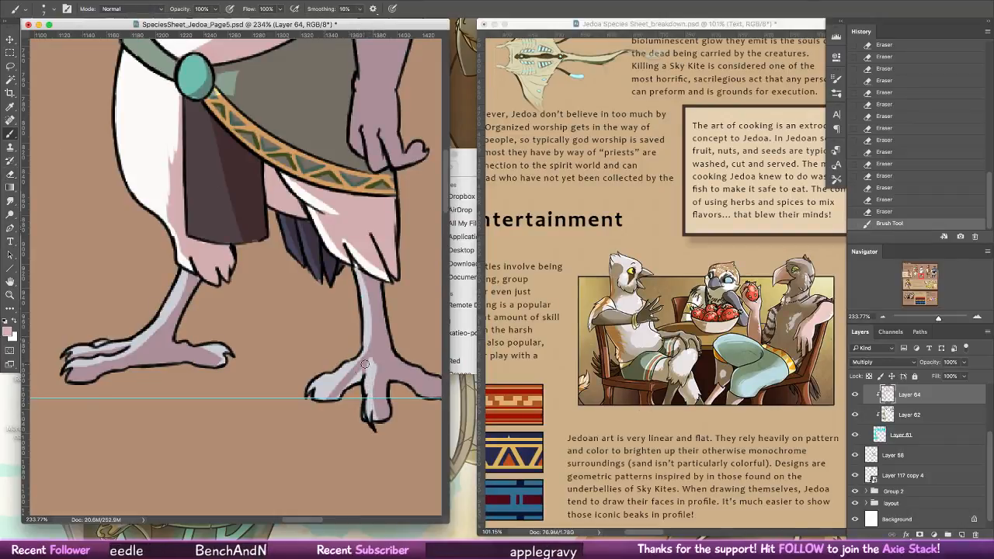
pyautogui.moveTo(369, 360)
pyautogui.mouseDown()
pyautogui.moveTo(351, 387)
pyautogui.moveTo(331, 393)
pyautogui.mouseUp()
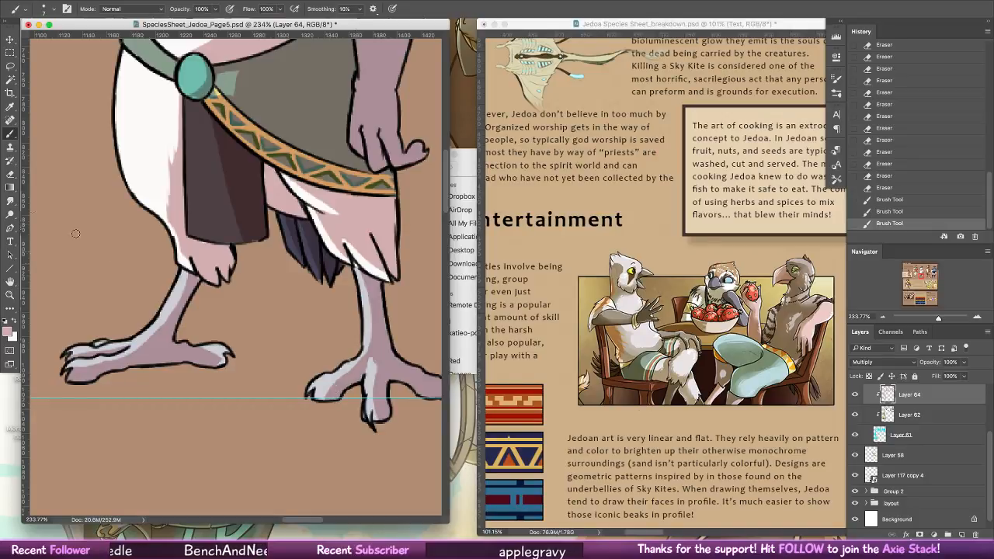
pyautogui.click(11, 174)
pyautogui.moveTo(398, 370); pyautogui.dragTo(429, 393)
pyautogui.moveTo(422, 382)
pyautogui.mouseDown()
pyautogui.moveTo(355, 396)
pyautogui.moveTo(360, 411)
pyautogui.mouseUp()
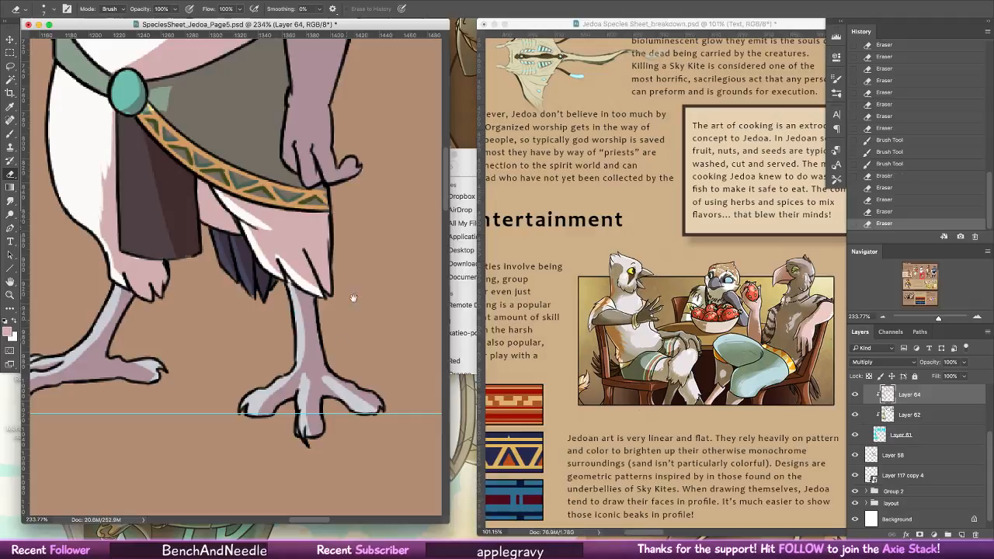
# - Erase the shadow from the fingers and back of the white figure's near hand
pyautogui.scroll(5, 332, 378)
pyautogui.hscroll(-1, 332, 377)
pyautogui.moveTo(345, 330)
pyautogui.mouseDown()
pyautogui.moveTo(349, 368)
pyautogui.moveTo(377, 345)
pyautogui.moveTo(376, 365)
pyautogui.mouseUp()
pyautogui.moveTo(371, 299); pyautogui.dragTo(335, 333)
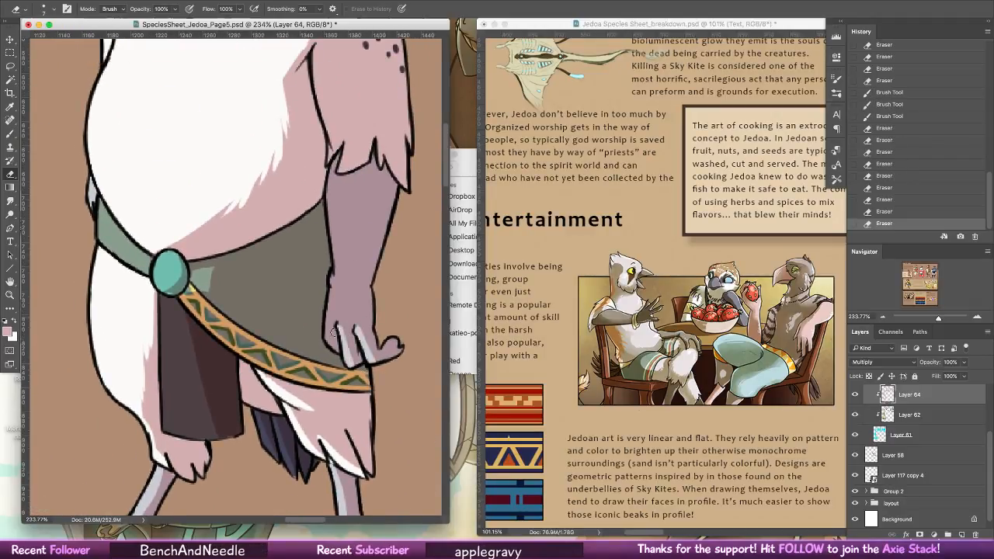
pyautogui.moveTo(331, 268)
pyautogui.mouseDown()
pyautogui.moveTo(327, 332)
pyautogui.moveTo(339, 334)
pyautogui.moveTo(339, 273)
pyautogui.moveTo(334, 324)
pyautogui.mouseUp()
# - Erase the shadow along the near forearm from the sleeve feathers to the wrist, keeping a shaded outer edge
pyautogui.scroll(3, 373, 298)
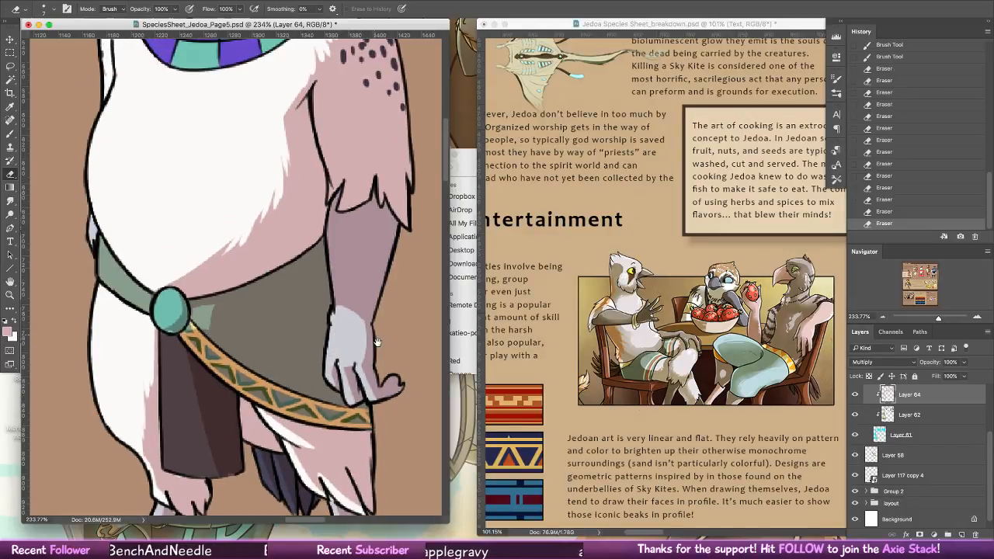
pyautogui.moveTo(330, 211); pyautogui.dragTo(334, 309)
pyautogui.moveTo(332, 261)
pyautogui.mouseDown()
pyautogui.moveTo(346, 320)
pyautogui.moveTo(377, 257)
pyautogui.moveTo(373, 225)
pyautogui.moveTo(336, 221)
pyautogui.moveTo(332, 206)
pyautogui.moveTo(340, 261)
pyautogui.moveTo(352, 222)
pyautogui.moveTo(370, 268)
pyautogui.moveTo(355, 315)
pyautogui.moveTo(352, 278)
pyautogui.mouseUp()
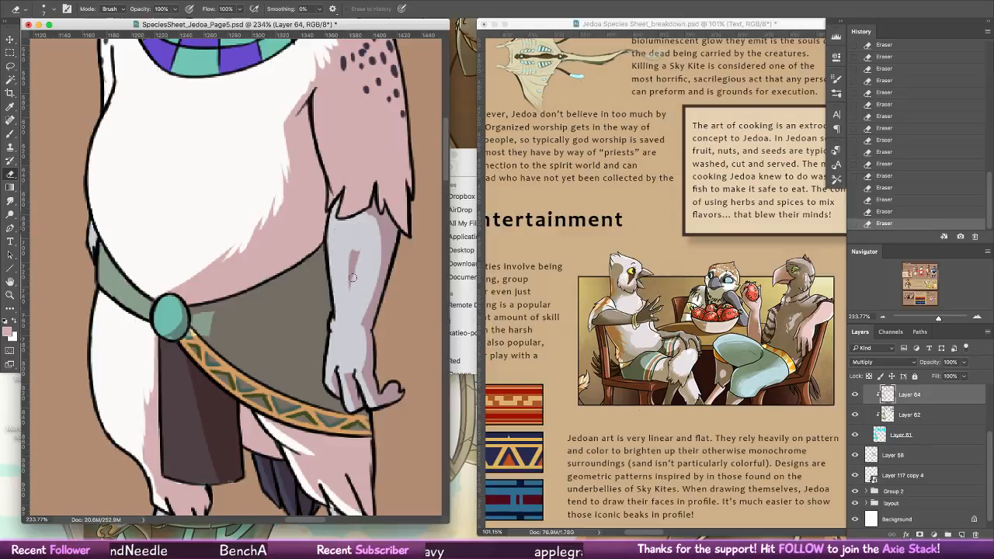
# - Erase the shadow along the inner edge of the white bird's near upper arm, leaving a feathered highlight down to the elbow
pyautogui.moveTo(406, 252); pyautogui.dragTo(410, 366)
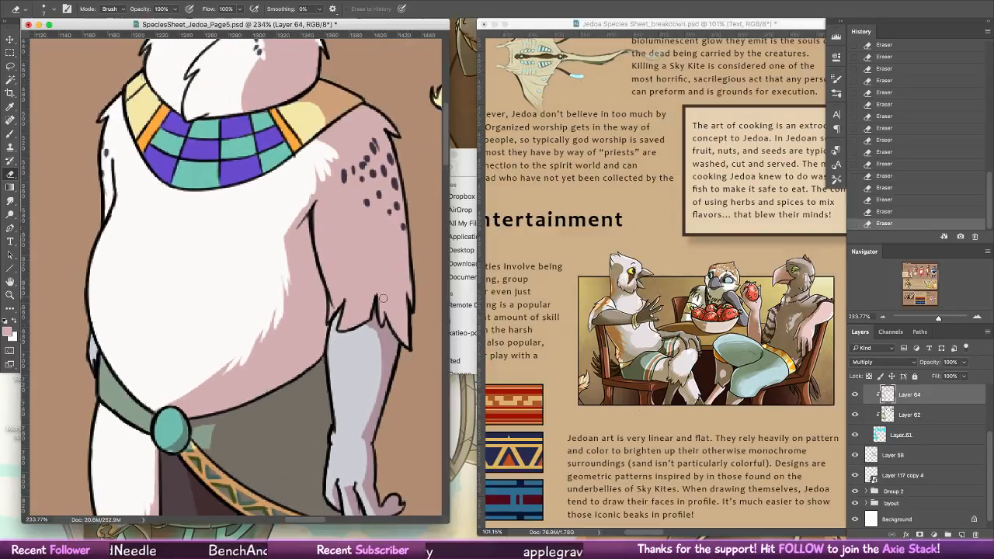
pyautogui.press('super+z')
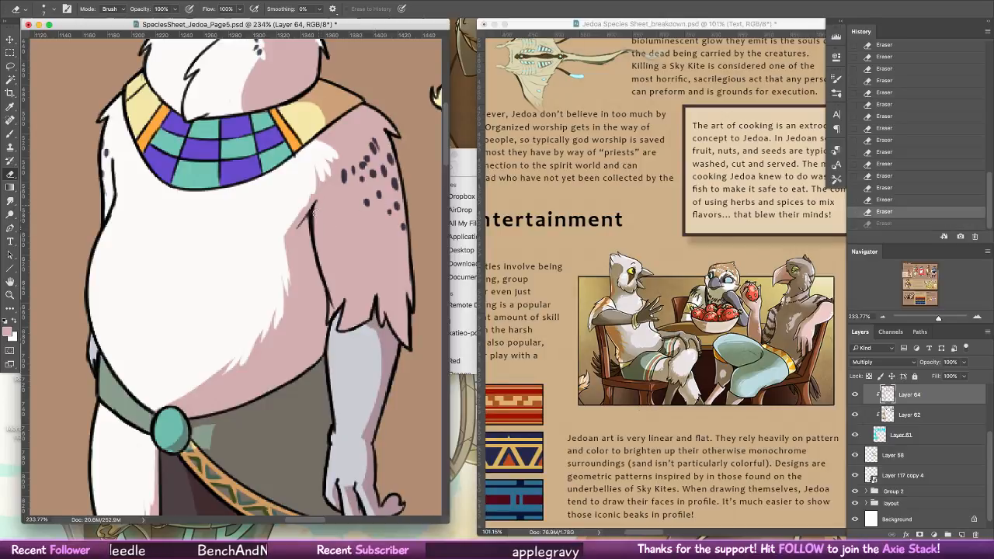
pyautogui.press('super+z')
pyautogui.moveTo(315, 203); pyautogui.dragTo(338, 303)
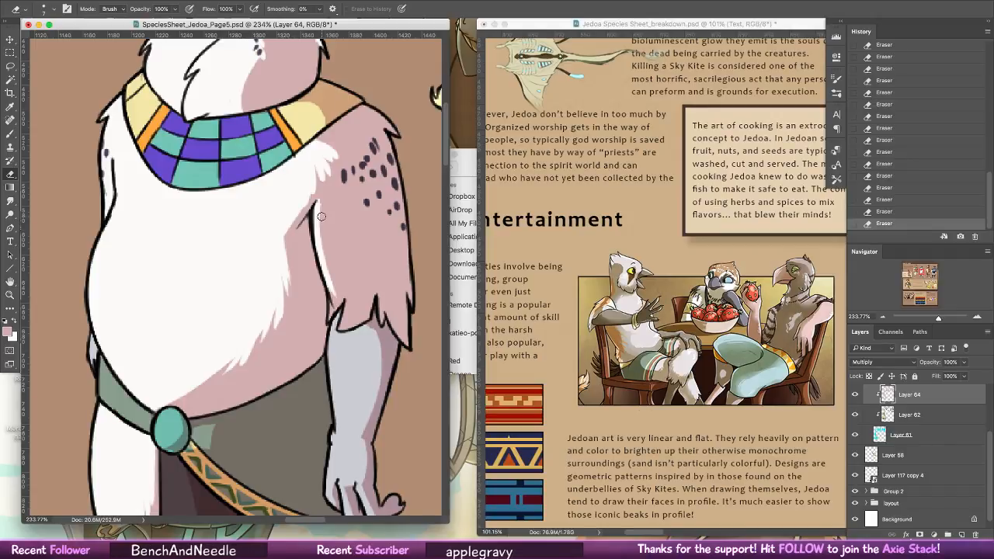
pyautogui.scroll(3, 379, 224)
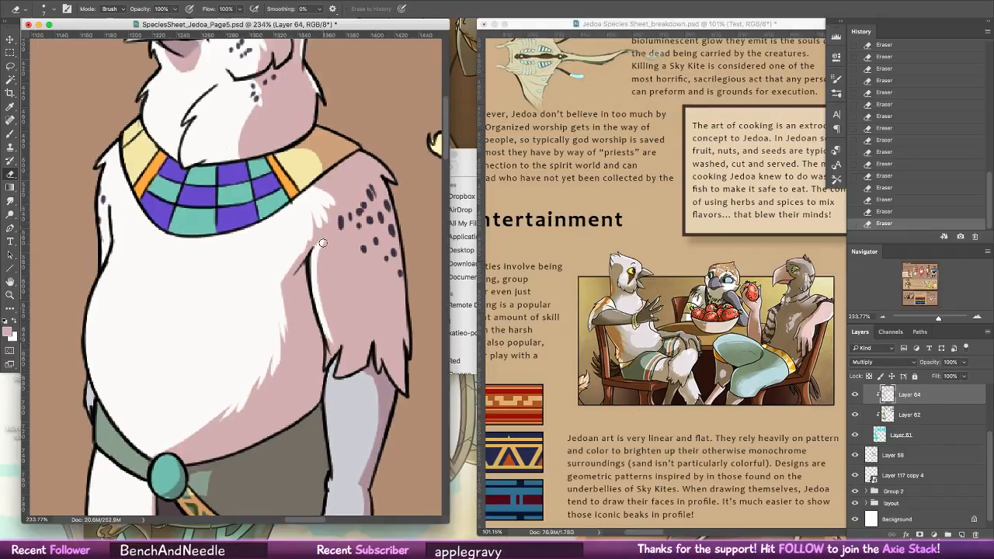
pyautogui.moveTo(323, 243)
pyautogui.mouseDown()
pyautogui.moveTo(344, 320)
pyautogui.moveTo(332, 357)
pyautogui.moveTo(331, 347)
pyautogui.mouseUp()
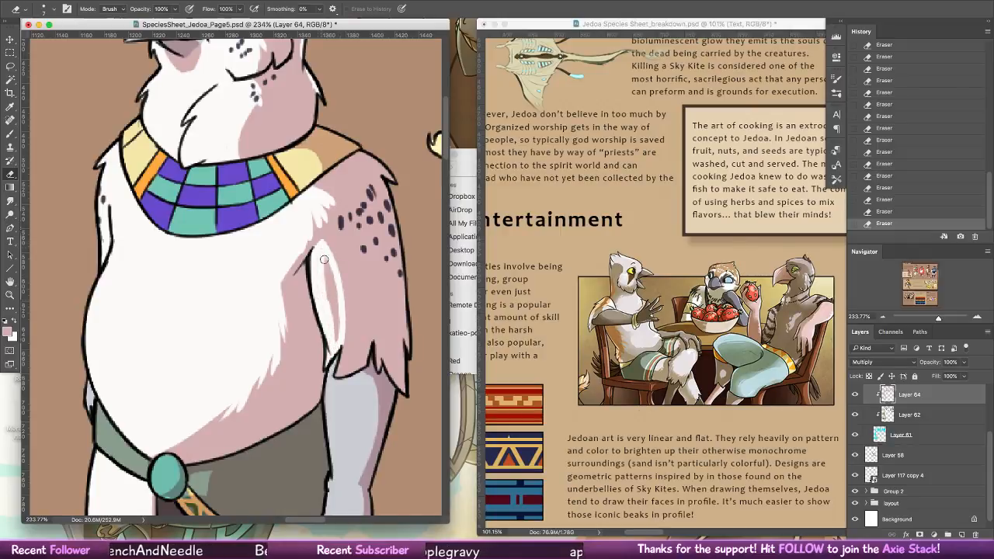
pyautogui.moveTo(322, 256)
pyautogui.mouseDown()
pyautogui.moveTo(335, 337)
pyautogui.moveTo(327, 256)
pyautogui.moveTo(335, 323)
pyautogui.moveTo(351, 282)
pyautogui.moveTo(324, 242)
pyautogui.moveTo(352, 284)
pyautogui.moveTo(332, 259)
pyautogui.moveTo(351, 300)
pyautogui.moveTo(335, 275)
pyautogui.moveTo(337, 347)
pyautogui.mouseUp()
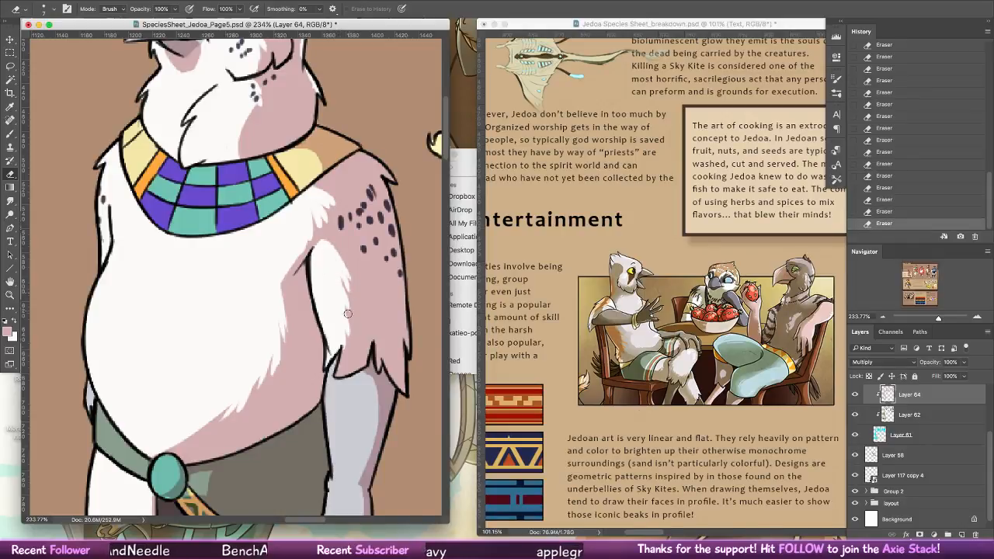
pyautogui.moveTo(344, 355)
pyautogui.mouseDown()
pyautogui.moveTo(366, 286)
pyautogui.moveTo(337, 381)
pyautogui.mouseUp()
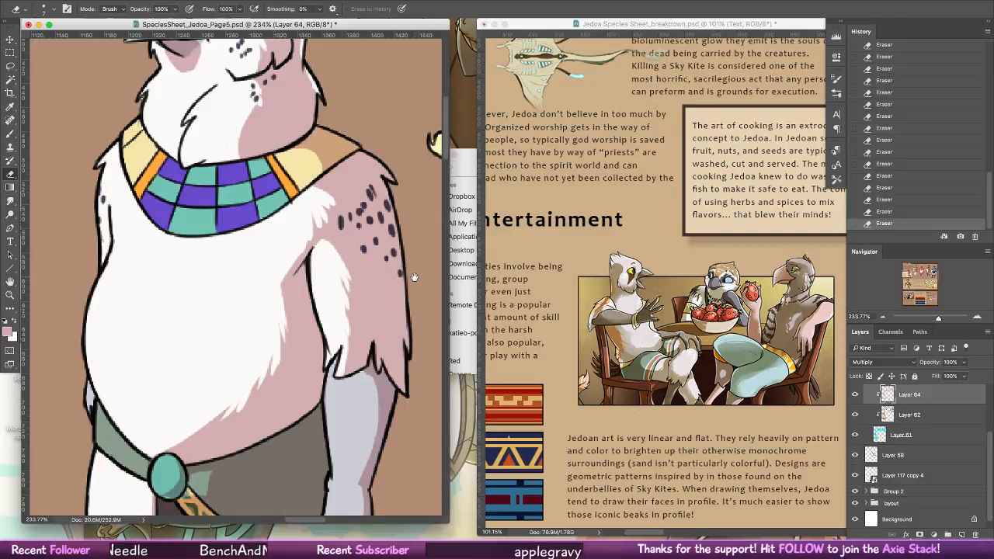
# - Erase part of the shadow on the yellow panel of the white bird's collar, stepping back the unwanted strokes
pyautogui.scroll(3, 415, 278)
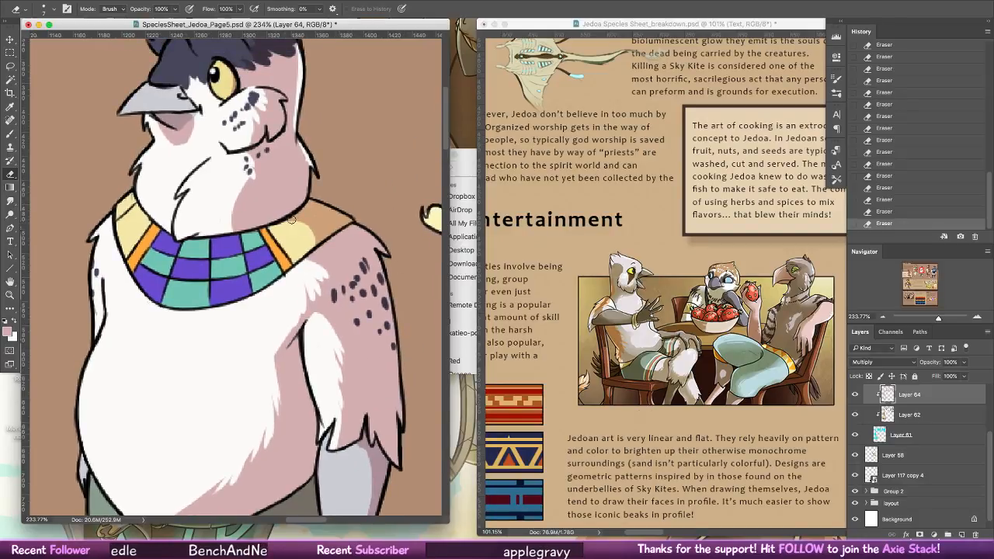
pyautogui.moveTo(292, 220)
pyautogui.mouseDown()
pyautogui.moveTo(325, 234)
pyautogui.moveTo(319, 242)
pyautogui.moveTo(338, 214)
pyautogui.moveTo(324, 243)
pyautogui.moveTo(293, 217)
pyautogui.moveTo(318, 239)
pyautogui.mouseUp()
pyautogui.press('alt+super+z')
pyautogui.press('alt+super+z')
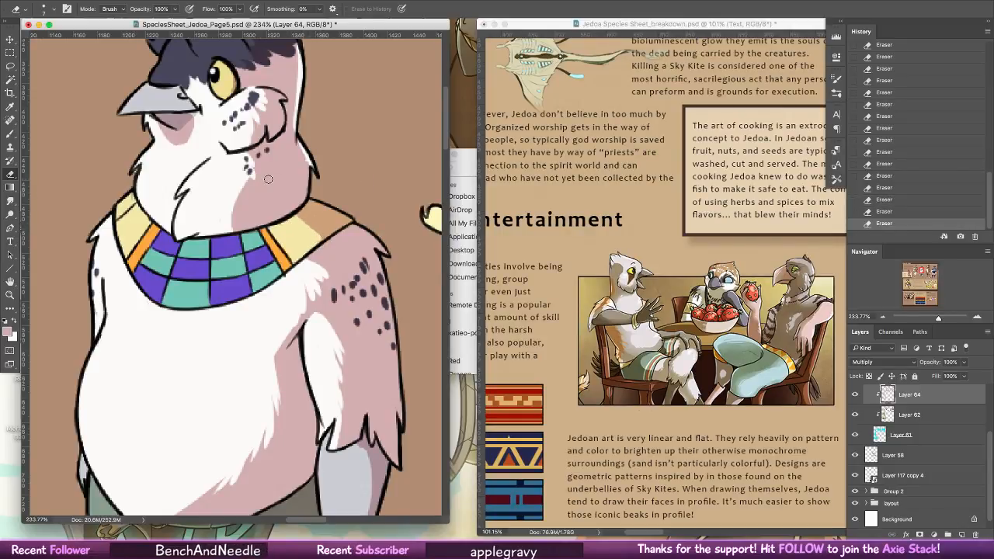
# - Paint shadow under the white bird's chin and throat feathers, then touch up the collar's yellow panel and the eye
pyautogui.press('b')
pyautogui.moveTo(176, 233); pyautogui.dragTo(136, 192)
pyautogui.moveTo(227, 218); pyautogui.dragTo(191, 237)
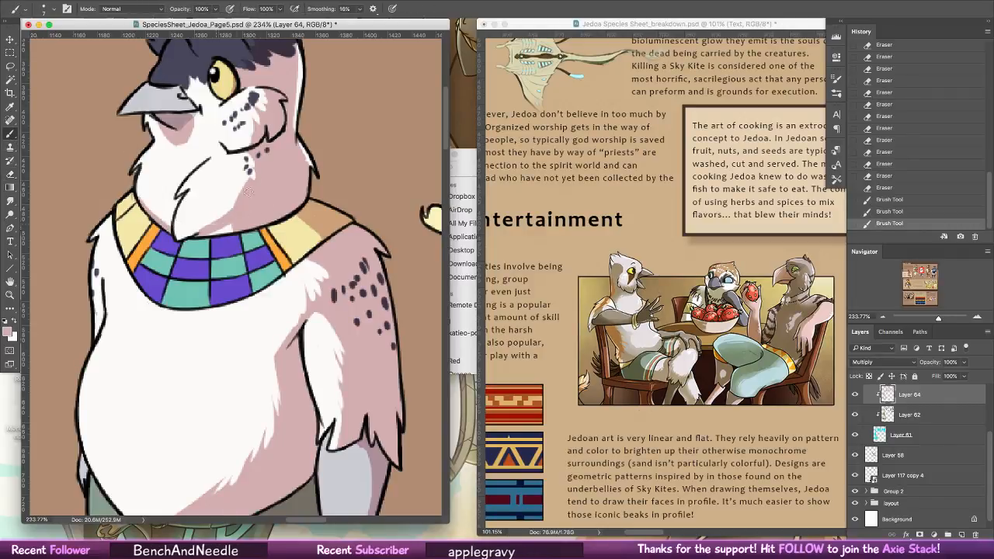
pyautogui.moveTo(247, 191); pyautogui.dragTo(222, 216)
pyautogui.moveTo(225, 215); pyautogui.dragTo(202, 233)
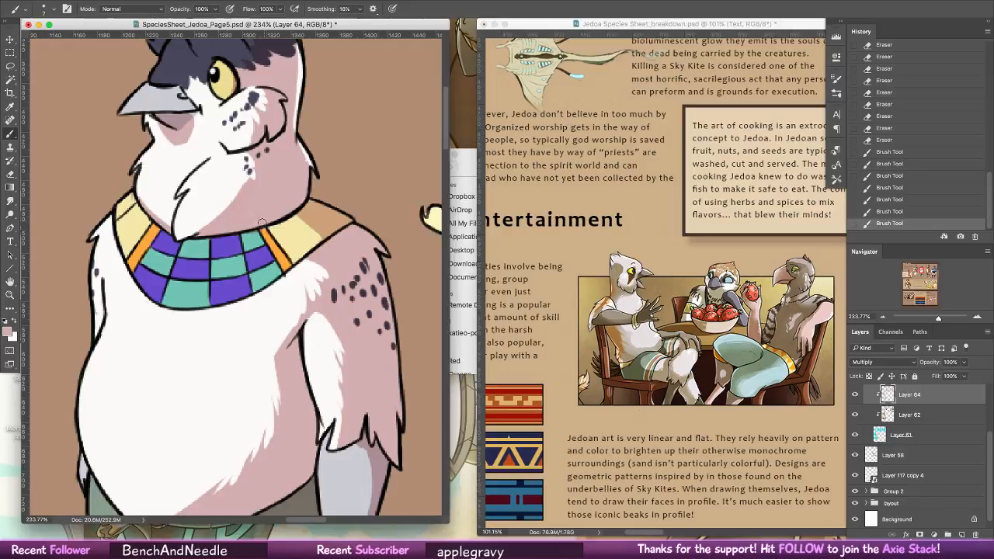
pyautogui.moveTo(262, 223); pyautogui.dragTo(305, 215)
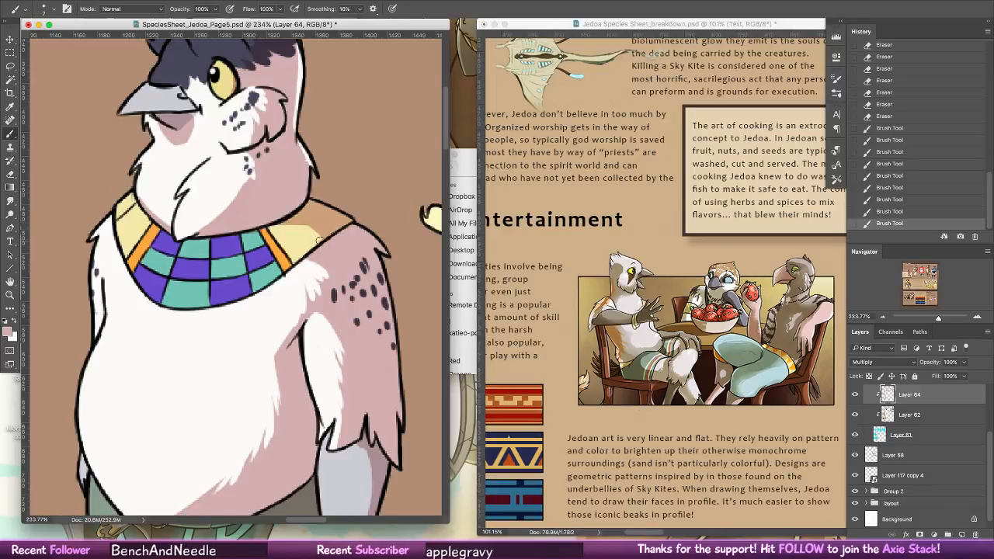
pyautogui.moveTo(229, 65); pyautogui.dragTo(232, 95)
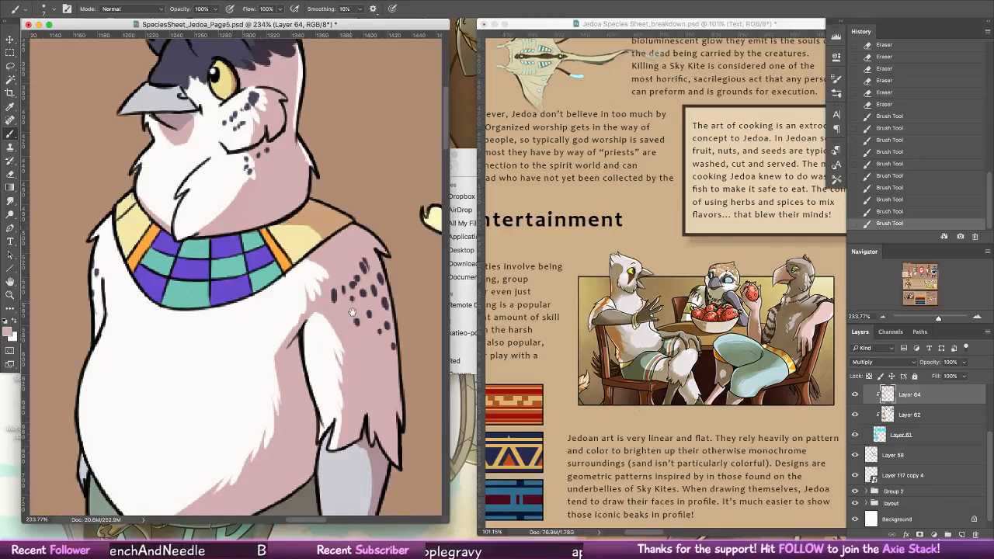
# - Erase shadow from the palm of the brown bird's raised hand and paint shadow onto its fingers
pyautogui.moveTo(487, 313)
pyautogui.mouseDown()
pyautogui.moveTo(386, 304)
pyautogui.moveTo(211, 343)
pyautogui.mouseUp()
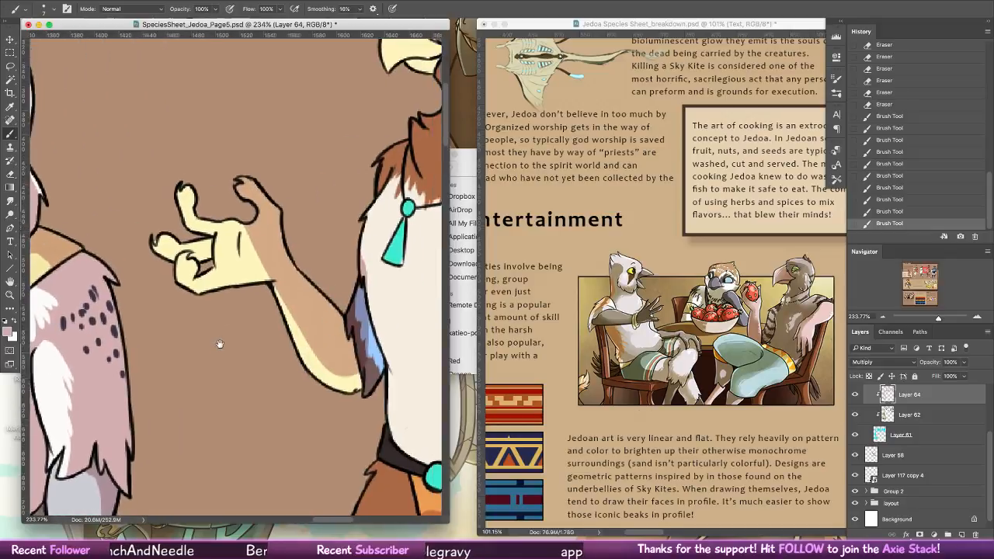
pyautogui.moveTo(244, 221)
pyautogui.mouseDown()
pyautogui.moveTo(272, 266)
pyautogui.moveTo(247, 268)
pyautogui.moveTo(278, 272)
pyautogui.mouseUp()
pyautogui.press('e')
pyautogui.click(10, 133)
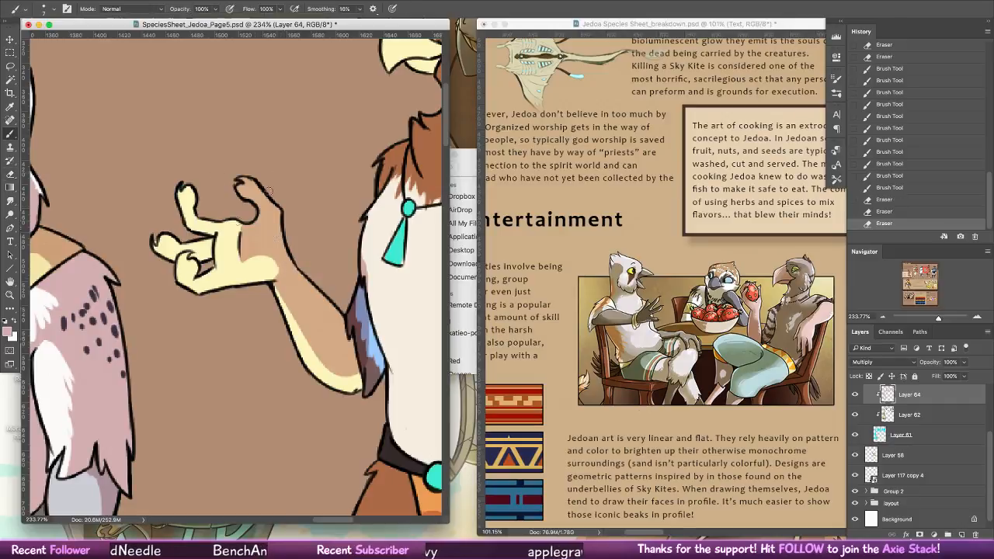
pyautogui.moveTo(210, 247)
pyautogui.mouseDown()
pyautogui.moveTo(165, 236)
pyautogui.moveTo(219, 247)
pyautogui.moveTo(218, 274)
pyautogui.moveTo(193, 274)
pyautogui.mouseUp()
pyautogui.moveTo(196, 209); pyautogui.dragTo(200, 219)
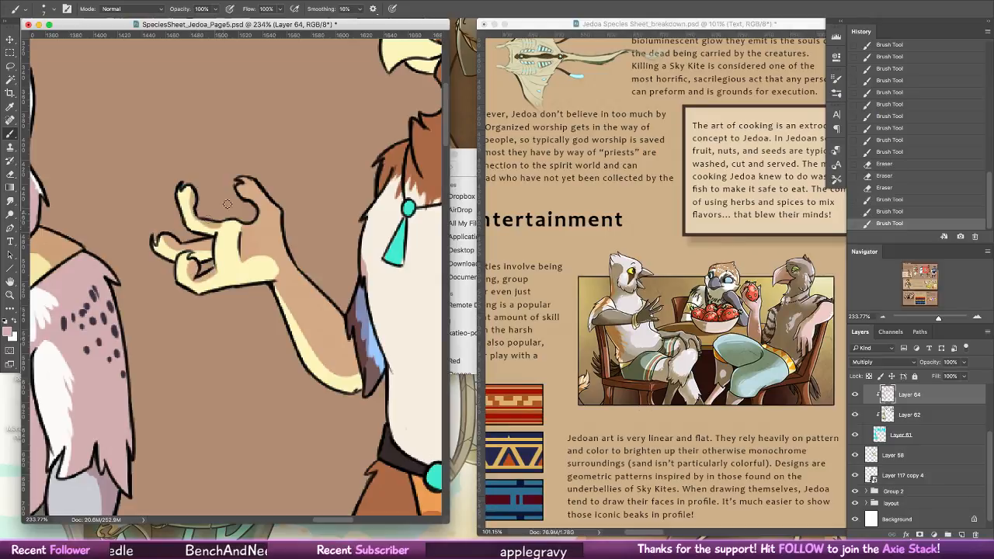
# - Erase shadow along the raised hand's thumb, the forearm and the adjoining edge of the brown bird's chest
pyautogui.click(10, 174)
pyautogui.moveTo(252, 217)
pyautogui.mouseDown()
pyautogui.moveTo(232, 184)
pyautogui.moveTo(241, 199)
pyautogui.moveTo(265, 199)
pyautogui.mouseUp()
pyautogui.moveTo(273, 282)
pyautogui.mouseDown()
pyautogui.moveTo(353, 389)
pyautogui.moveTo(351, 287)
pyautogui.moveTo(367, 326)
pyautogui.mouseUp()
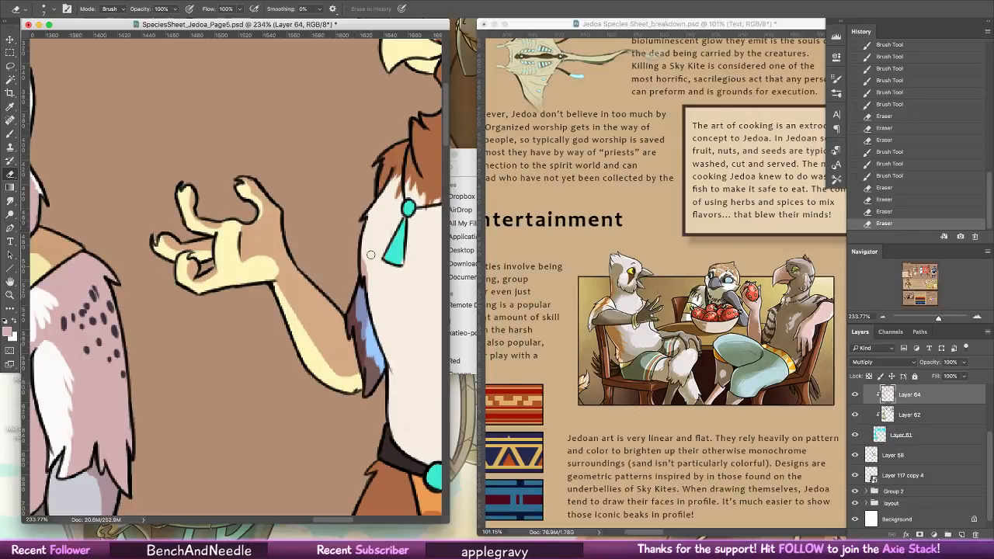
pyautogui.moveTo(366, 253); pyautogui.dragTo(362, 275)
# - Erase shadow on the brown bird's brow, eye and cheek to shape feathered highlights on the head
pyautogui.scroll(5, 365, 280)
pyautogui.hscroll(5, 365, 280)
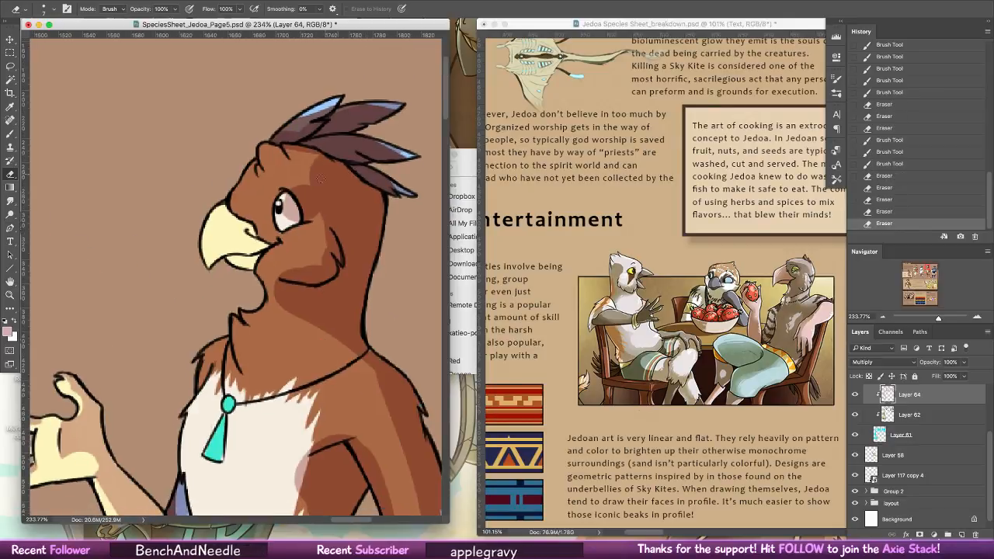
pyautogui.moveTo(281, 202)
pyautogui.mouseDown()
pyautogui.moveTo(284, 230)
pyautogui.moveTo(327, 162)
pyautogui.moveTo(313, 171)
pyautogui.mouseUp()
pyautogui.moveTo(312, 173); pyautogui.dragTo(311, 178)
pyautogui.moveTo(321, 228)
pyautogui.mouseDown()
pyautogui.moveTo(332, 259)
pyautogui.moveTo(323, 233)
pyautogui.moveTo(325, 264)
pyautogui.moveTo(274, 275)
pyautogui.moveTo(342, 262)
pyautogui.mouseUp()
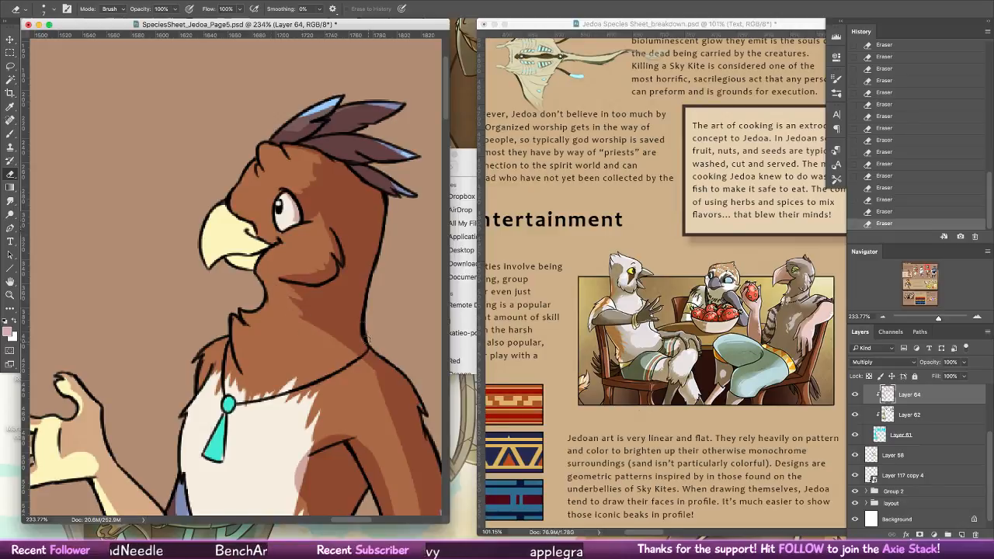
# - Dab a small brush shadow at the corner of the brown bird's beak
pyautogui.scroll(5, 365, 276)
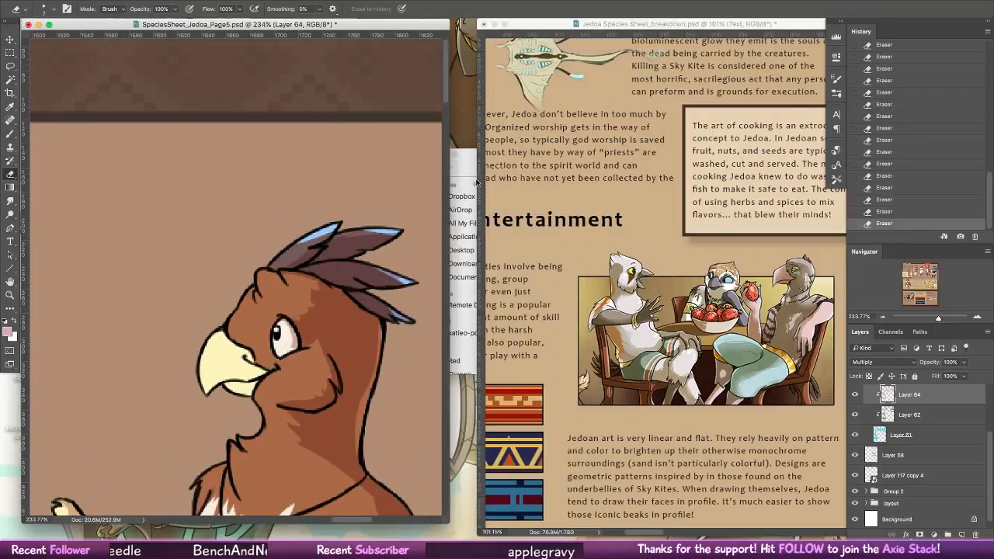
pyautogui.moveTo(407, 335); pyautogui.dragTo(348, 180)
pyautogui.click(10, 132)
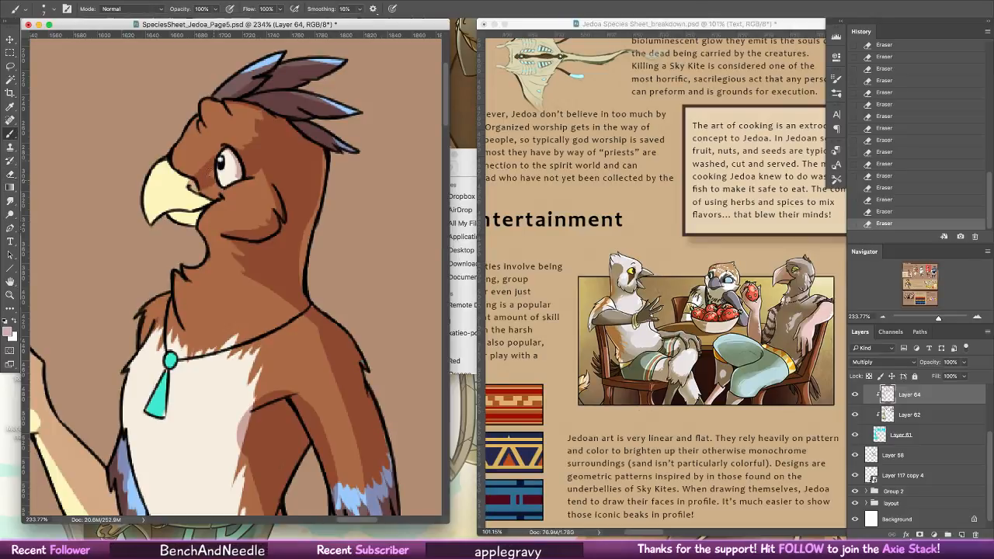
pyautogui.click(215, 196)
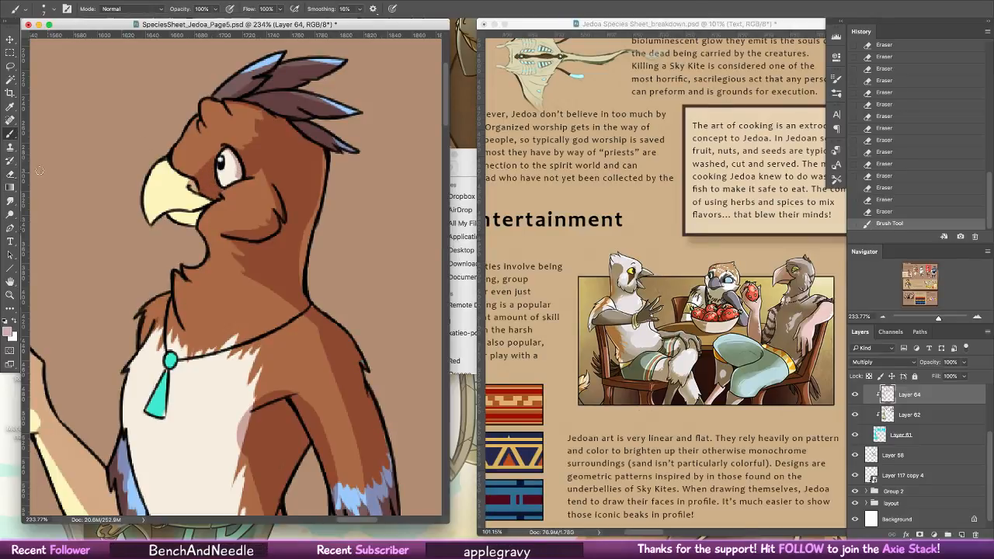
# - Erase the stray shadow on the brown bird's chest and feather the shading along its side, stepping back the excess strokes
pyautogui.scroll(-5, 377, 262)
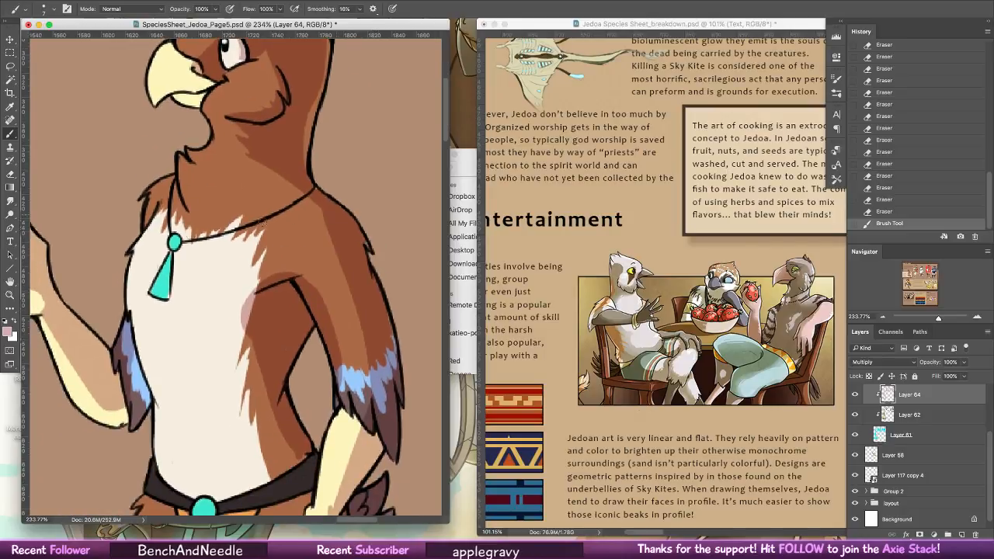
pyautogui.click(12, 175)
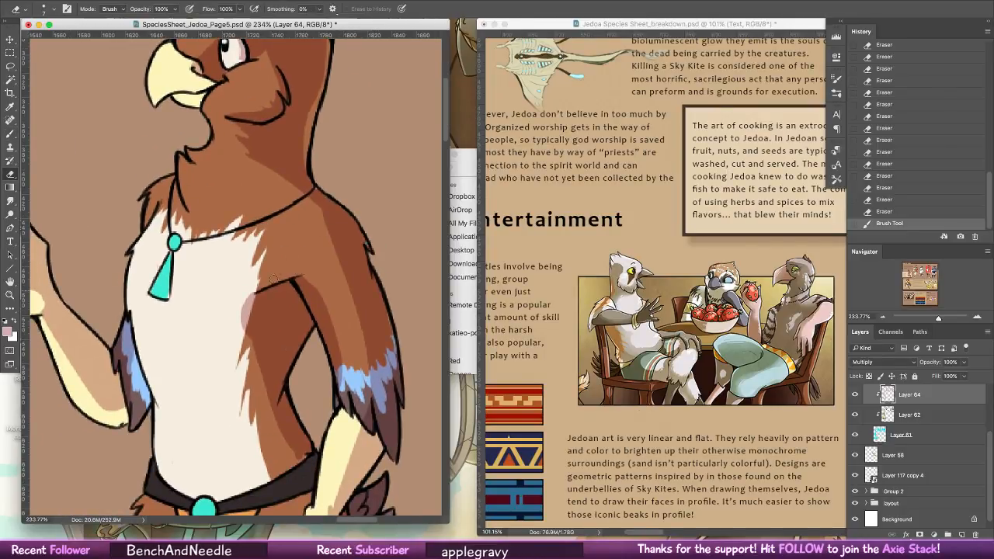
pyautogui.moveTo(256, 284)
pyautogui.mouseDown()
pyautogui.moveTo(284, 247)
pyautogui.moveTo(252, 285)
pyautogui.moveTo(248, 356)
pyautogui.mouseUp()
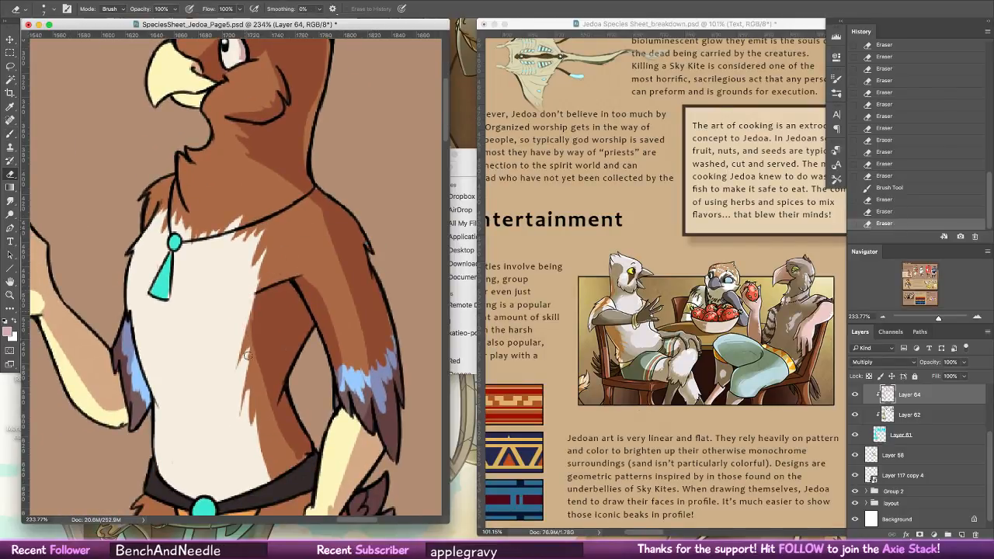
pyautogui.moveTo(256, 295)
pyautogui.mouseDown()
pyautogui.moveTo(250, 342)
pyautogui.moveTo(253, 364)
pyautogui.moveTo(258, 331)
pyautogui.moveTo(261, 374)
pyautogui.mouseUp()
pyautogui.moveTo(269, 379)
pyautogui.mouseDown()
pyautogui.moveTo(266, 337)
pyautogui.moveTo(282, 438)
pyautogui.moveTo(258, 338)
pyautogui.moveTo(258, 379)
pyautogui.moveTo(262, 329)
pyautogui.moveTo(258, 388)
pyautogui.moveTo(268, 314)
pyautogui.moveTo(260, 391)
pyautogui.moveTo(264, 349)
pyautogui.mouseUp()
pyautogui.press('super+alt+z')
pyautogui.press('super+alt+z')
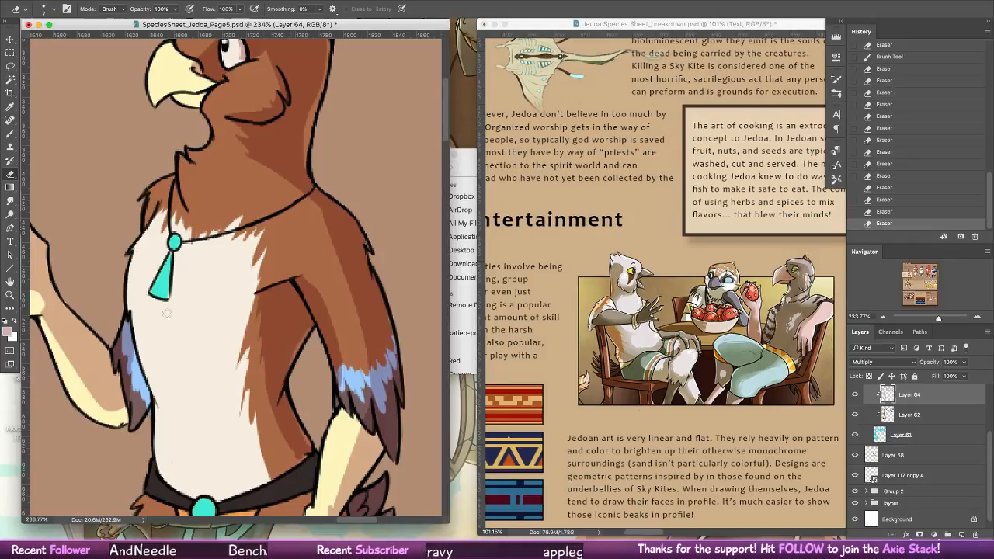
# - Paint shadow on the brown bird's belt near the hip and on the forearm just below the sleeve feathers
pyautogui.press('b')
pyautogui.moveTo(313, 391); pyautogui.dragTo(325, 285)
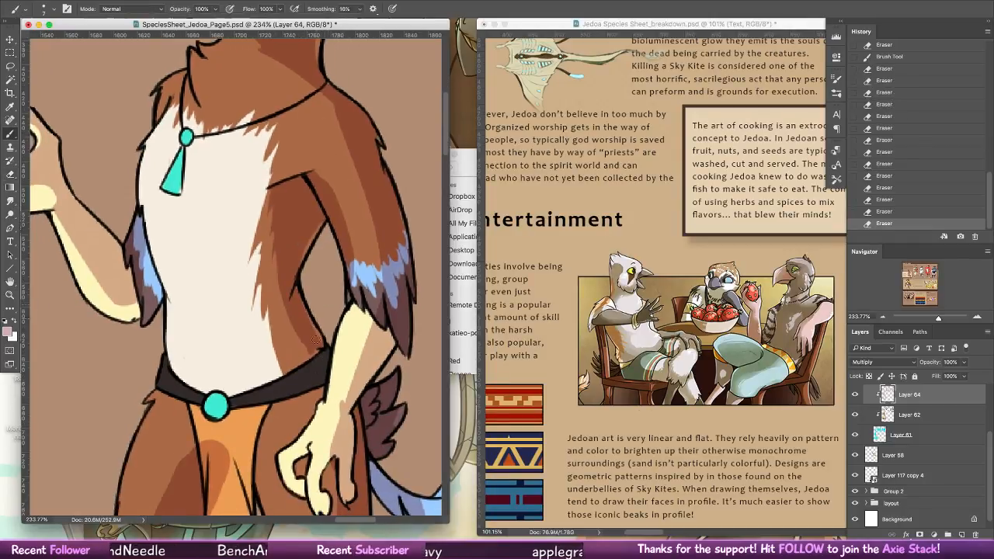
pyautogui.moveTo(323, 362); pyautogui.dragTo(322, 381)
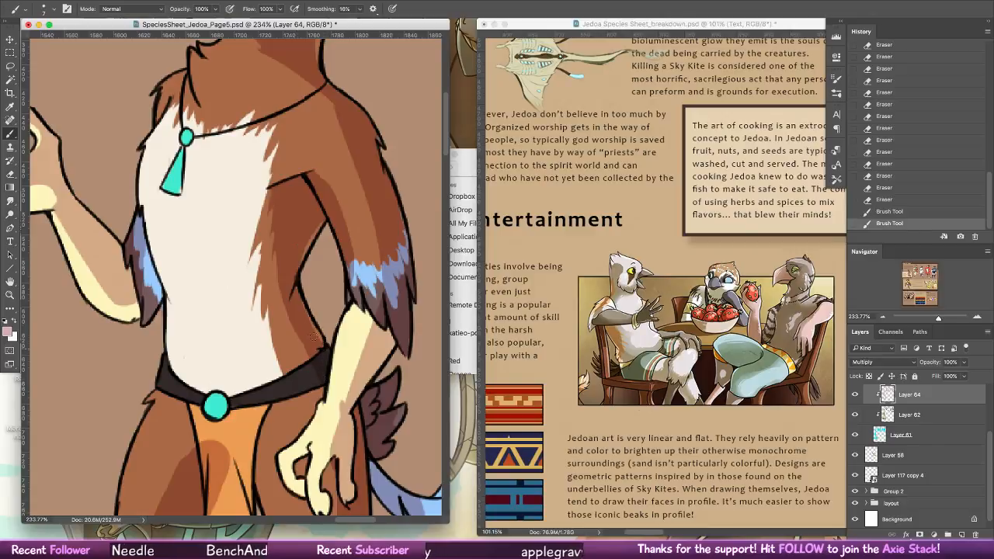
pyautogui.moveTo(365, 309)
pyautogui.mouseDown()
pyautogui.moveTo(378, 341)
pyautogui.moveTo(368, 313)
pyautogui.mouseUp()
pyautogui.moveTo(372, 305); pyautogui.dragTo(378, 310)
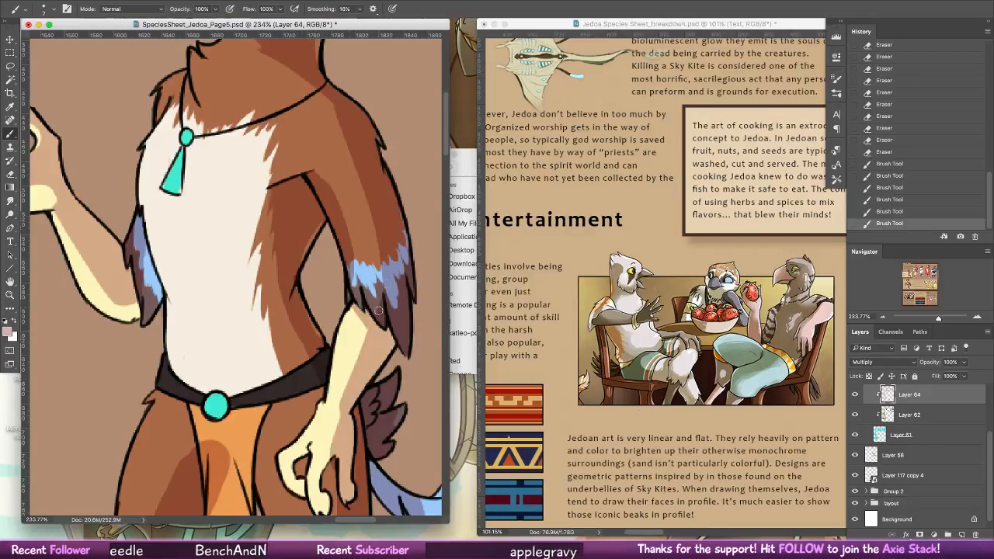
# - Erase shadow down the brown bird's near upper arm to widen the highlight toward the blue feathers
pyautogui.click(10, 174)
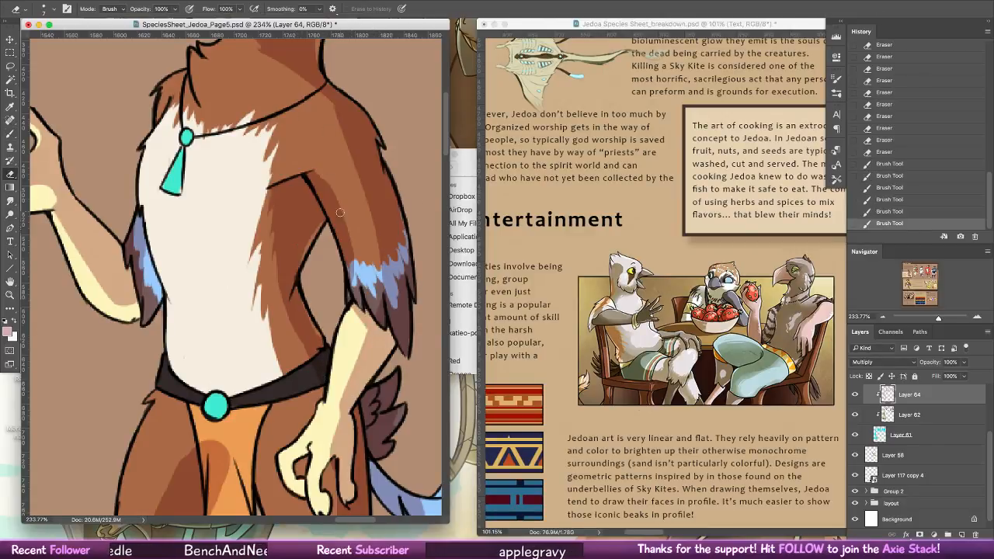
pyautogui.moveTo(340, 231)
pyautogui.mouseDown()
pyautogui.moveTo(309, 159)
pyautogui.moveTo(327, 191)
pyautogui.moveTo(349, 156)
pyautogui.moveTo(331, 108)
pyautogui.moveTo(361, 141)
pyautogui.moveTo(345, 123)
pyautogui.moveTo(361, 156)
pyautogui.moveTo(337, 127)
pyautogui.moveTo(378, 210)
pyautogui.mouseUp()
pyautogui.moveTo(362, 182)
pyautogui.mouseDown()
pyautogui.moveTo(384, 261)
pyautogui.moveTo(365, 205)
pyautogui.moveTo(385, 308)
pyautogui.mouseUp()
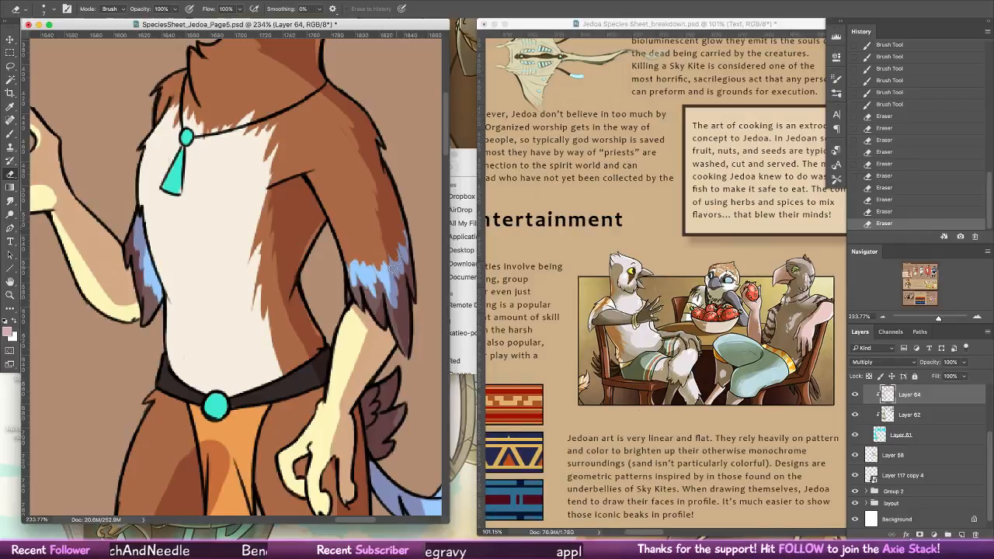
# - Erase the shadow from the brown bird's lowered forearm, wrist and back of the hand
pyautogui.moveTo(407, 334)
pyautogui.mouseDown()
pyautogui.moveTo(410, 226)
pyautogui.moveTo(341, 291)
pyautogui.mouseUp()
pyautogui.moveTo(363, 233); pyautogui.dragTo(361, 255)
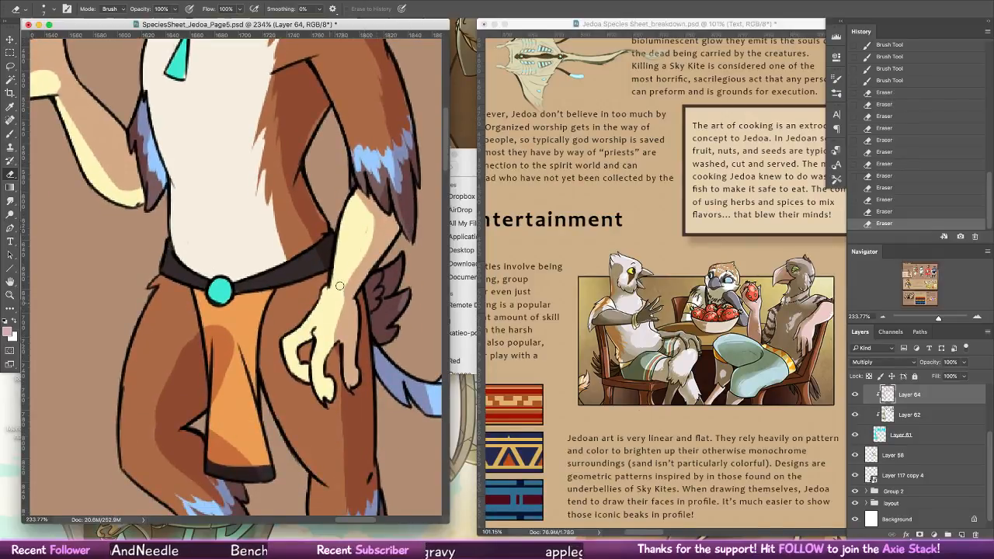
pyautogui.moveTo(342, 295)
pyautogui.mouseDown()
pyautogui.moveTo(338, 333)
pyautogui.moveTo(326, 335)
pyautogui.mouseUp()
# - Paint shadow on a fingertip of the brown bird's lowered hand and erase shadow along the adjacent finger
pyautogui.press('b')
pyautogui.moveTo(334, 376); pyautogui.dragTo(332, 391)
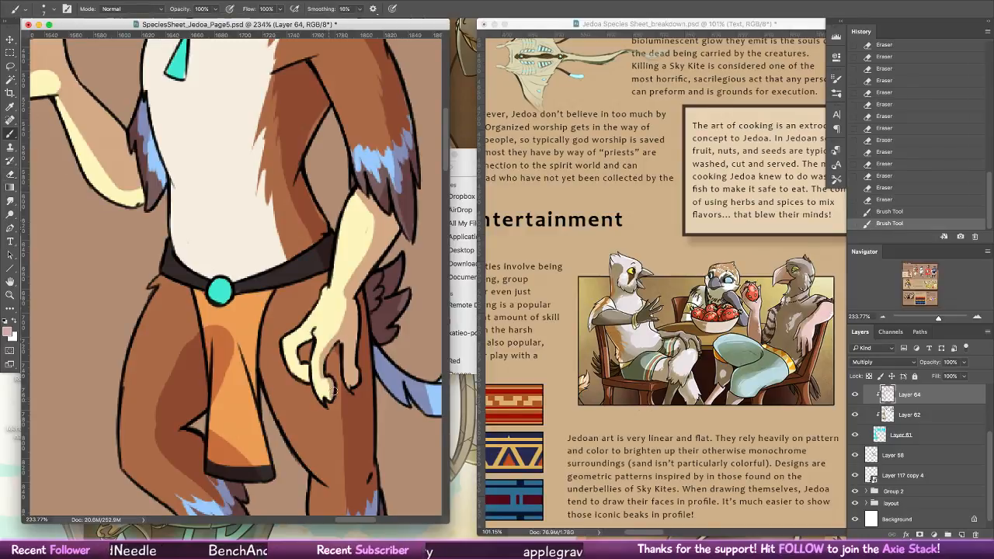
pyautogui.press('e')
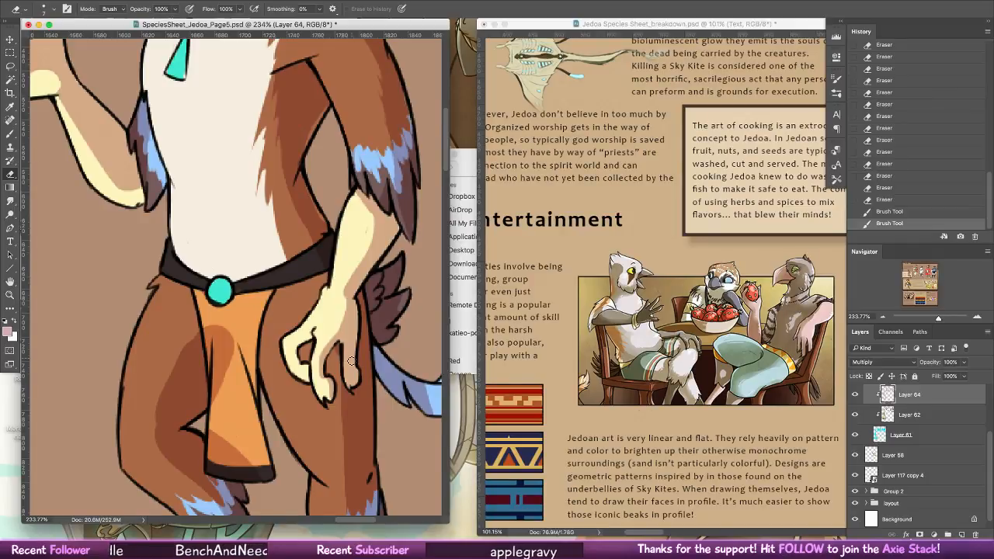
pyautogui.moveTo(343, 345); pyautogui.dragTo(348, 389)
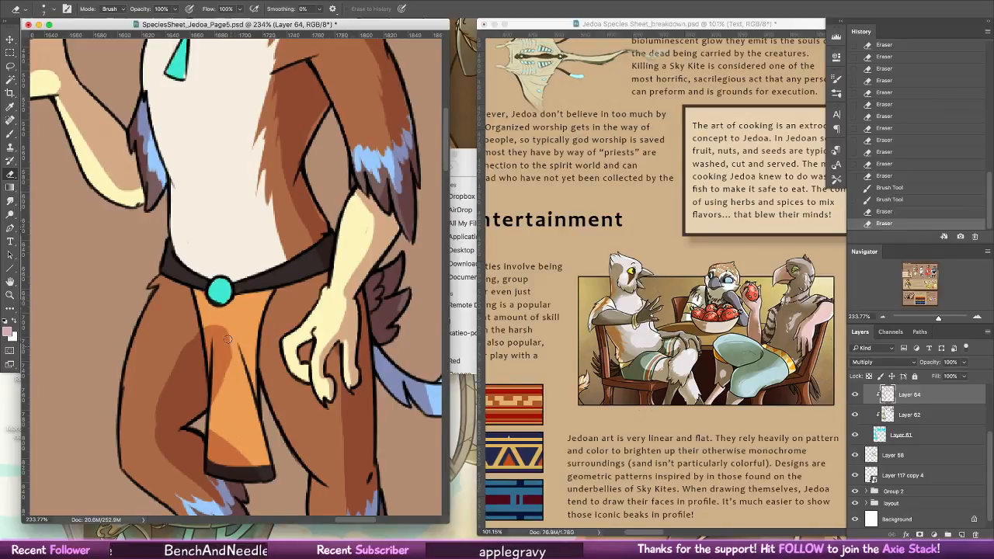
# - Erase the shadow from the brown bird's orange loincloth, from beside the folds down to the lower hem
pyautogui.moveTo(228, 340); pyautogui.dragTo(215, 411)
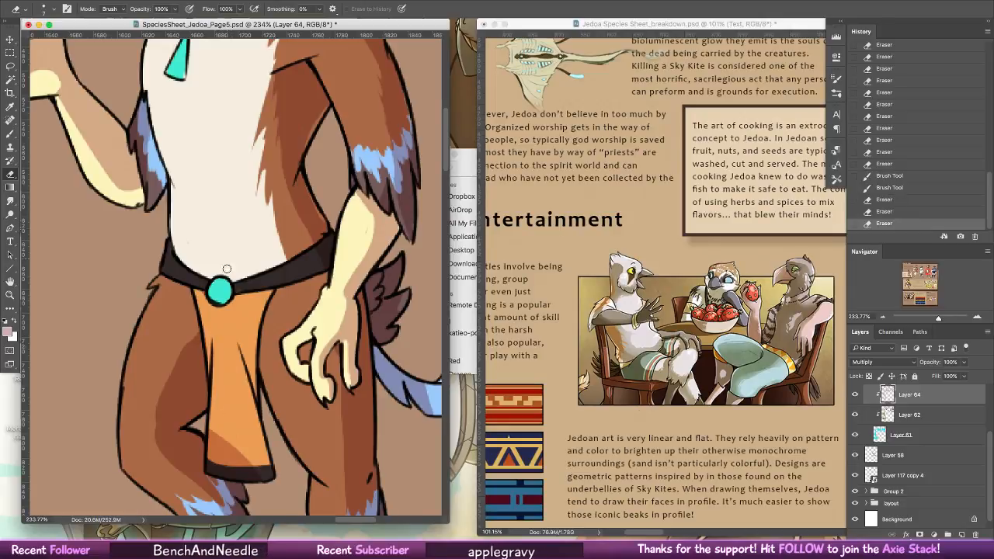
pyautogui.moveTo(257, 384); pyautogui.dragTo(258, 317)
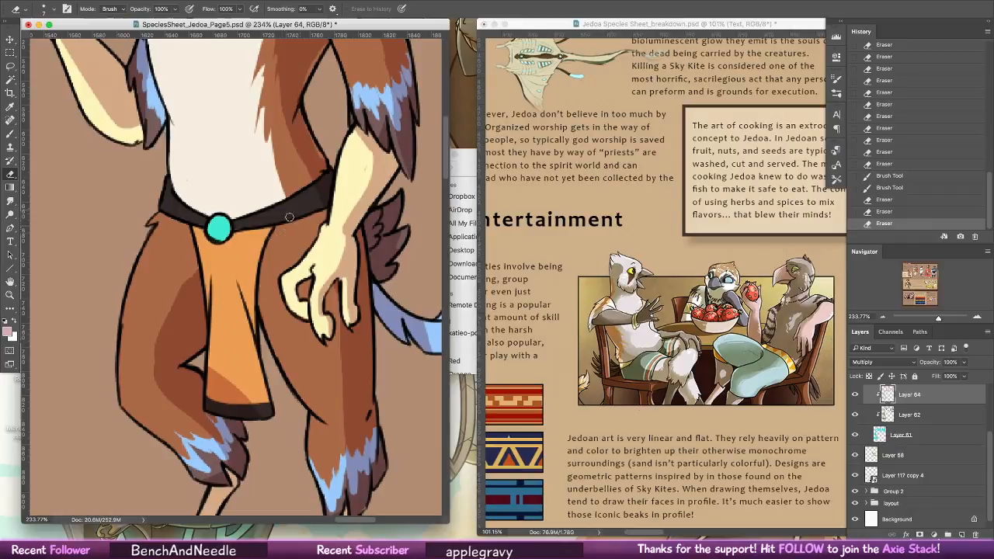
pyautogui.moveTo(242, 393)
pyautogui.mouseDown()
pyautogui.moveTo(260, 421)
pyautogui.moveTo(225, 405)
pyautogui.moveTo(206, 383)
pyautogui.mouseUp()
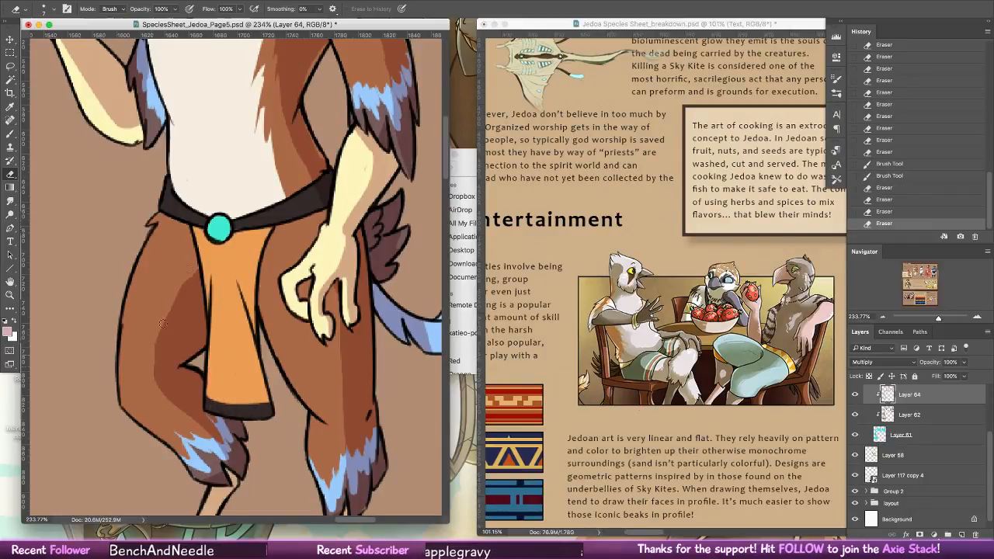
# - Erase feathery strokes into the shadow edge on the thigh of the brown bird's bent leg
pyautogui.moveTo(159, 351); pyautogui.dragTo(187, 284)
pyautogui.moveTo(188, 305)
pyautogui.mouseDown()
pyautogui.moveTo(198, 272)
pyautogui.moveTo(173, 319)
pyautogui.mouseUp()
pyautogui.moveTo(178, 299); pyautogui.dragTo(167, 339)
pyautogui.moveTo(167, 331); pyautogui.dragTo(157, 350)
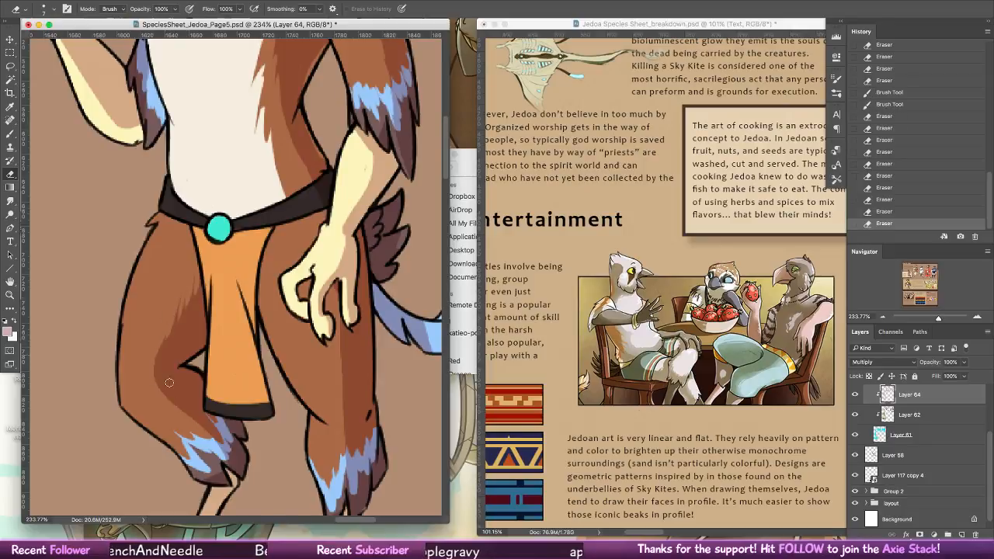
# - Paint shadow over the lower part of the brown bird's bent leg, from the knee through the blue feather cuff
pyautogui.press('b')
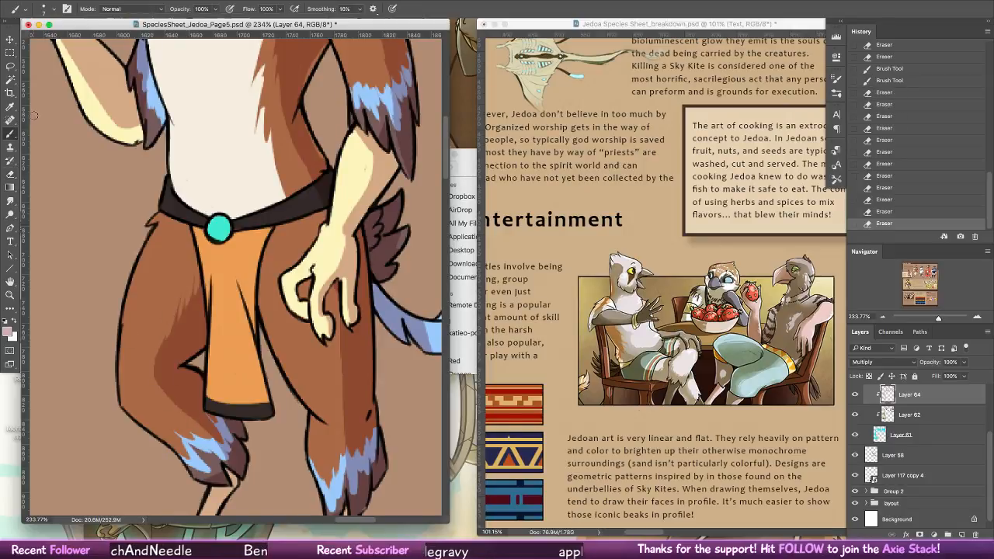
pyautogui.moveTo(159, 376)
pyautogui.mouseDown()
pyautogui.moveTo(160, 458)
pyautogui.moveTo(168, 451)
pyautogui.mouseUp()
pyautogui.moveTo(171, 401); pyautogui.dragTo(192, 468)
pyautogui.moveTo(194, 422); pyautogui.dragTo(204, 477)
pyautogui.moveTo(197, 427)
pyautogui.mouseDown()
pyautogui.moveTo(210, 487)
pyautogui.moveTo(204, 443)
pyautogui.moveTo(224, 475)
pyautogui.mouseUp()
pyautogui.moveTo(214, 440); pyautogui.dragTo(227, 463)
pyautogui.moveTo(149, 370); pyautogui.dragTo(129, 419)
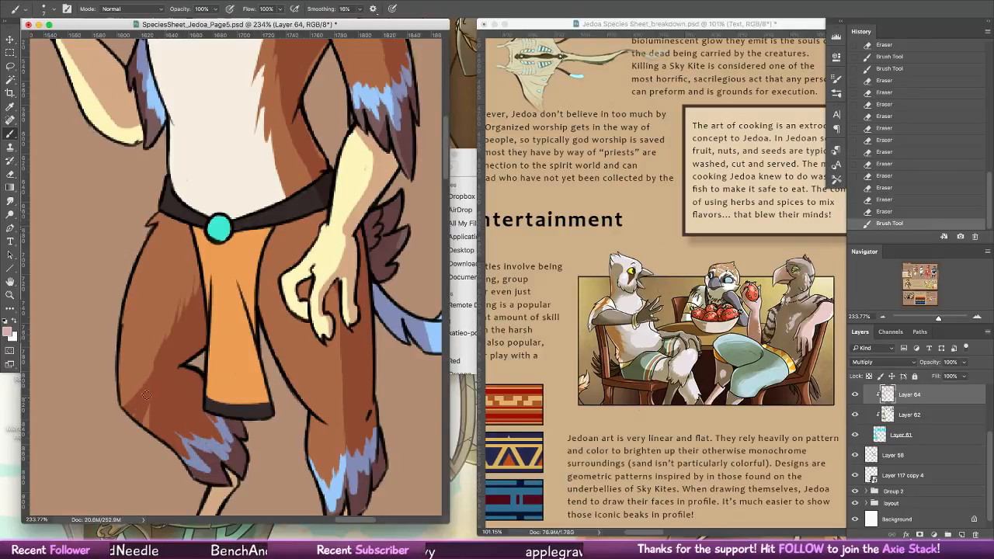
pyautogui.click(135, 425)
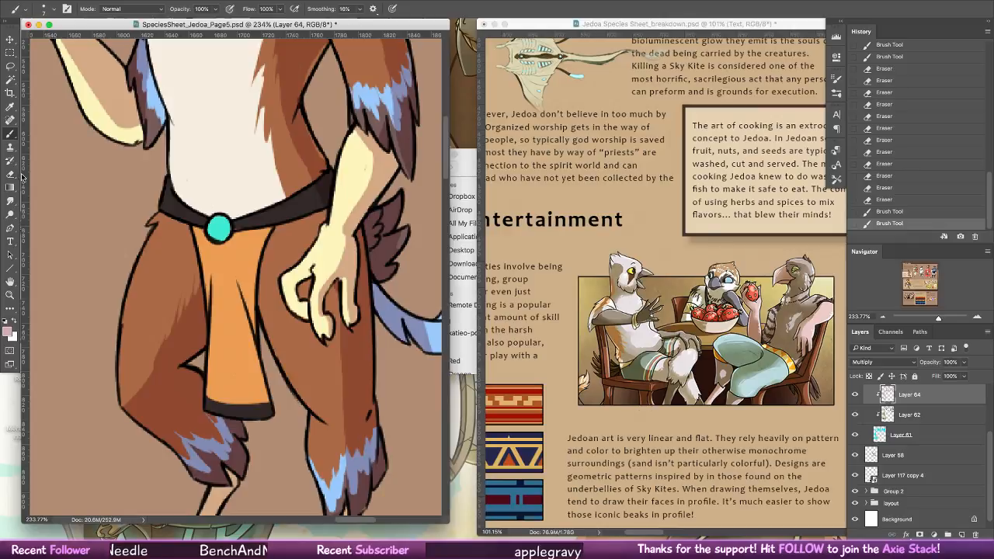
# - Erase shadow along the bent leg's knee edge and down the bare shin of the brown bird
pyautogui.press('e')
pyautogui.scroll(-5, 233, 272)
pyautogui.click(145, 327)
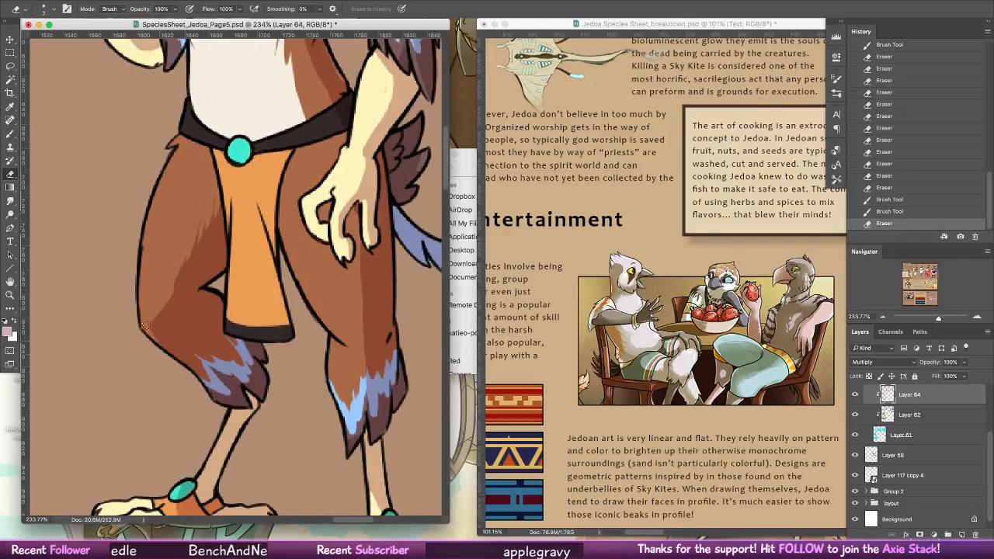
pyautogui.moveTo(145, 326); pyautogui.dragTo(202, 354)
pyautogui.moveTo(214, 450)
pyautogui.mouseDown()
pyautogui.moveTo(200, 477)
pyautogui.moveTo(252, 428)
pyautogui.mouseUp()
pyautogui.scroll(-3, 251, 429)
pyautogui.hscroll(-3, 251, 429)
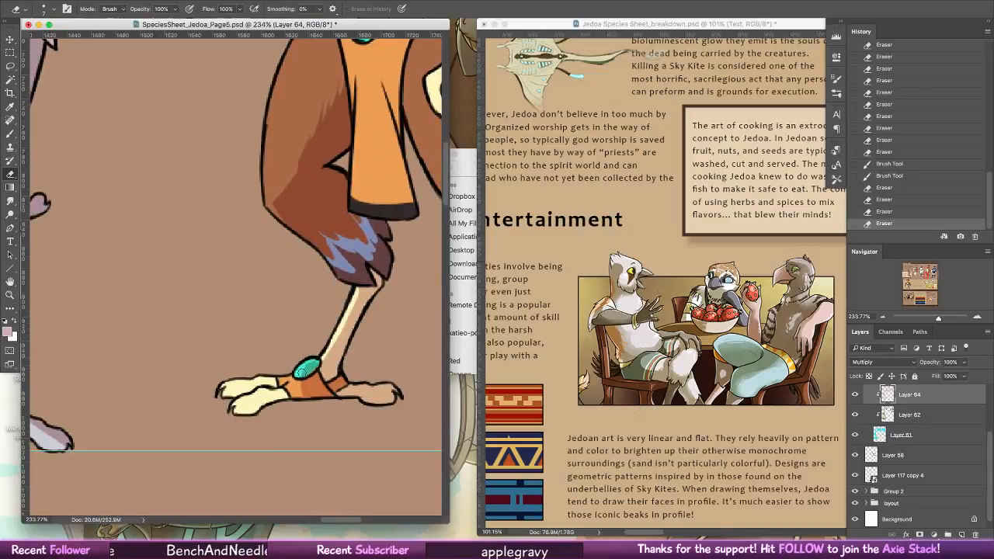
# - Paint shadow along the toes and orange anklet of the brown bird's bent-leg foot
pyautogui.press('b')
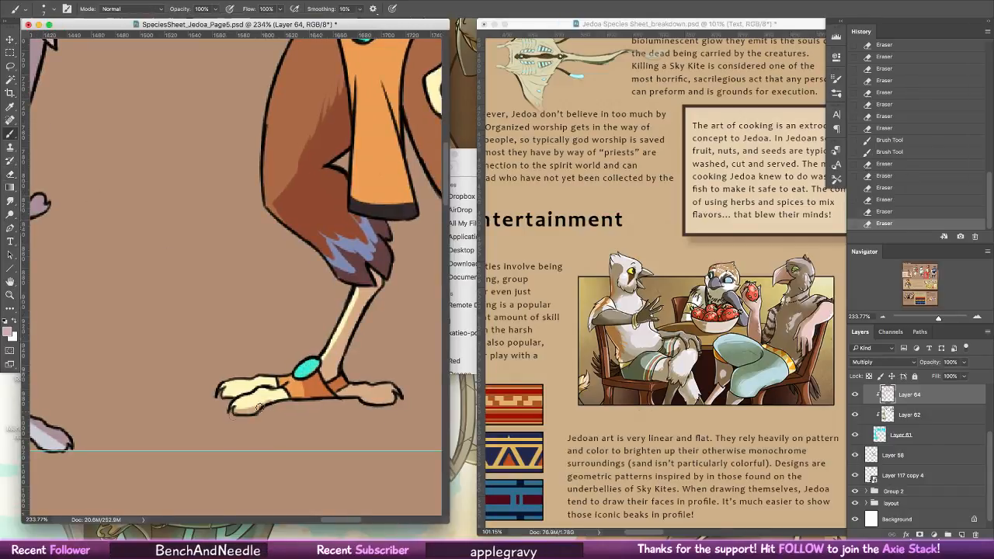
pyautogui.moveTo(302, 394); pyautogui.dragTo(313, 396)
pyautogui.moveTo(218, 394); pyautogui.dragTo(286, 390)
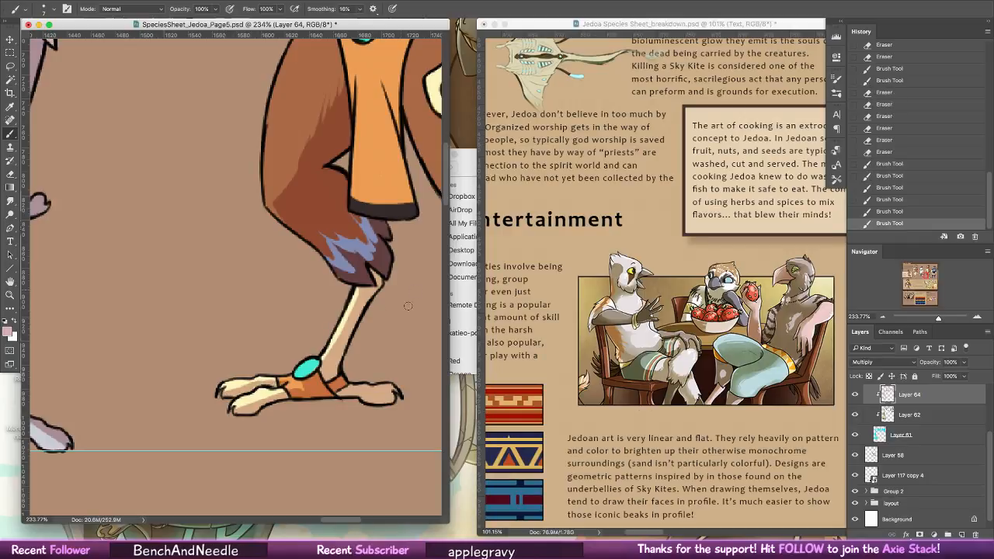
# - Erase feathery strokes down the shadow on the brown bird's standing leg and lighten its bare shin
pyautogui.press('e')
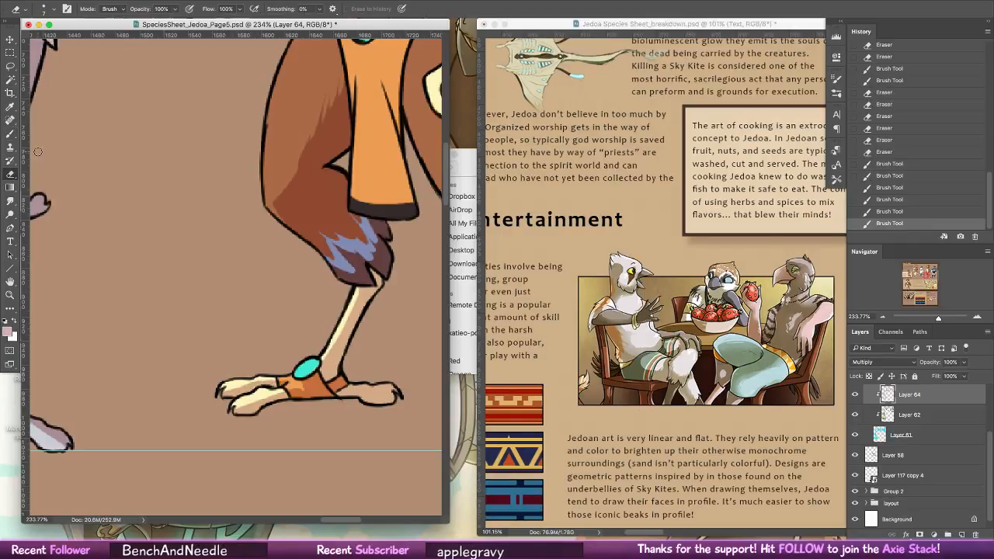
pyautogui.moveTo(406, 392); pyautogui.dragTo(247, 394)
pyautogui.moveTo(340, 248); pyautogui.dragTo(339, 286)
pyautogui.moveTo(339, 228); pyautogui.dragTo(338, 287)
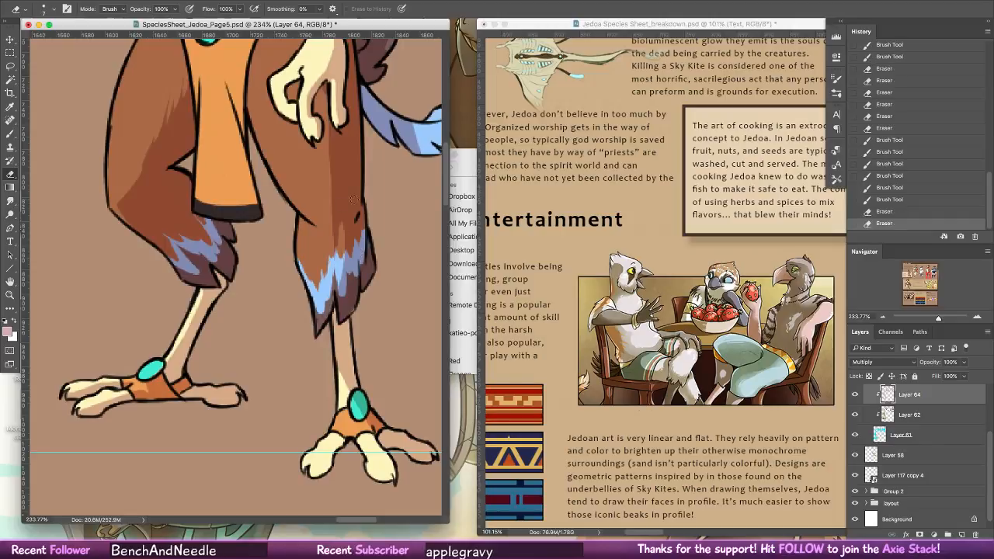
pyautogui.press('alt+super+z')
pyautogui.press('alt+super+z')
pyautogui.moveTo(325, 86)
pyautogui.mouseDown()
pyautogui.moveTo(341, 156)
pyautogui.moveTo(320, 326)
pyautogui.moveTo(333, 239)
pyautogui.moveTo(342, 320)
pyautogui.moveTo(330, 215)
pyautogui.mouseUp()
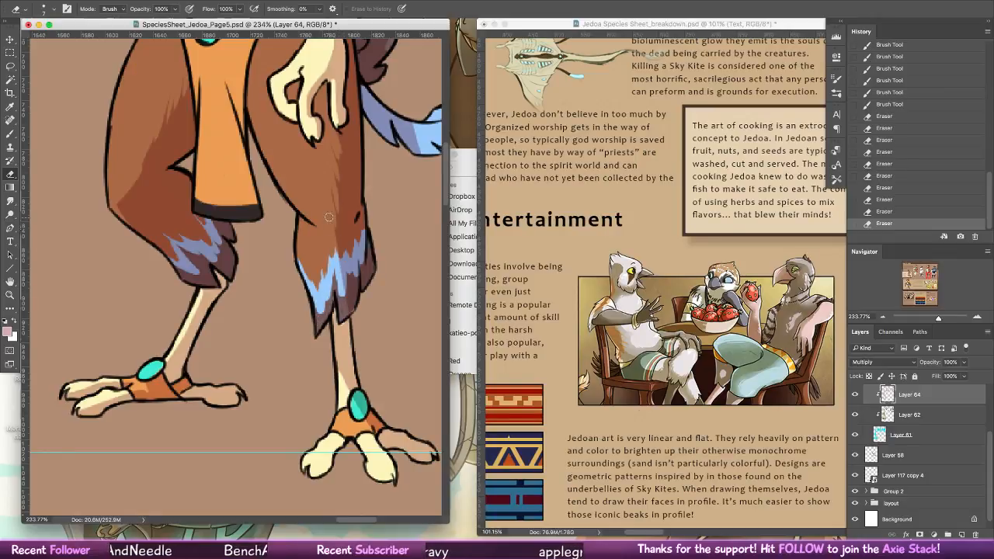
pyautogui.moveTo(339, 347); pyautogui.dragTo(351, 388)
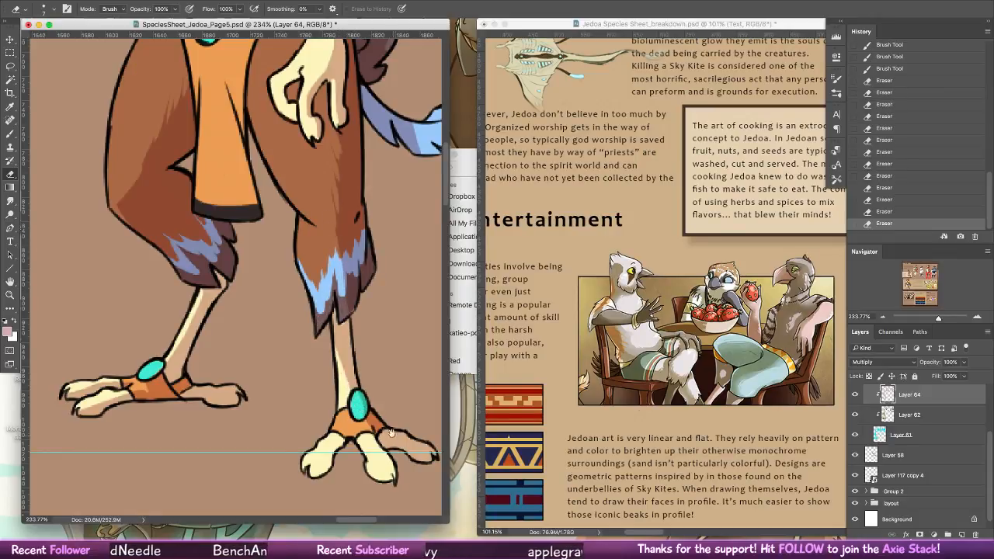
# - Erase shadow from the standing leg's anklet gem and paint shadow on that foot's toes and anklet
pyautogui.moveTo(391, 432)
pyautogui.mouseDown()
pyautogui.moveTo(356, 351)
pyautogui.moveTo(341, 268)
pyautogui.moveTo(336, 299)
pyautogui.moveTo(312, 261)
pyautogui.mouseUp()
pyautogui.press('b')
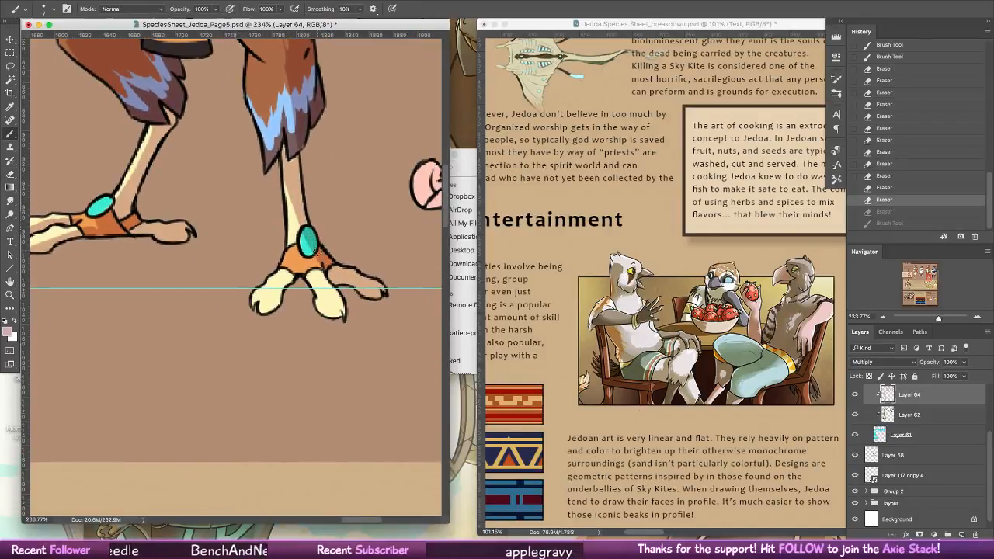
pyautogui.press('e')
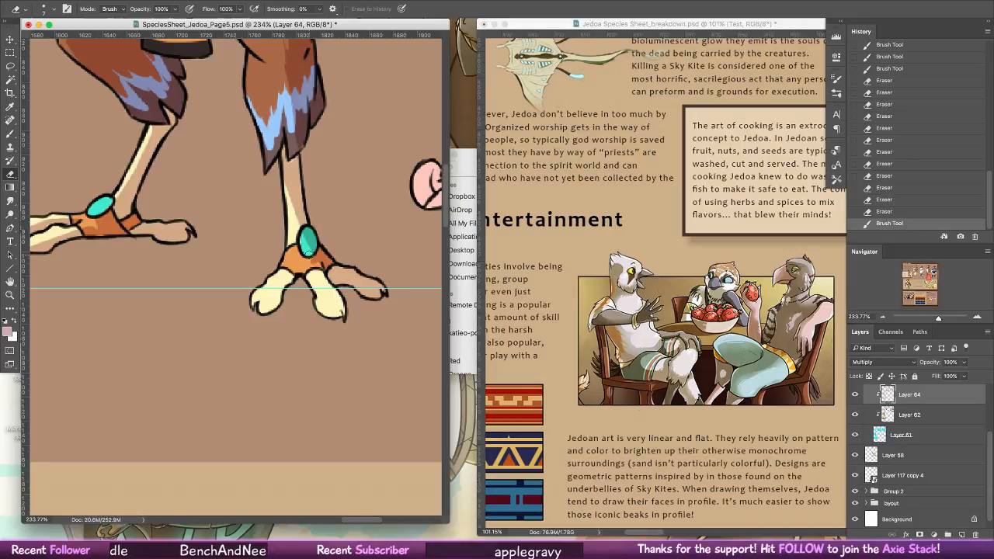
pyautogui.moveTo(308, 248)
pyautogui.mouseDown()
pyautogui.moveTo(307, 235)
pyautogui.moveTo(315, 311)
pyautogui.mouseUp()
pyautogui.press('b')
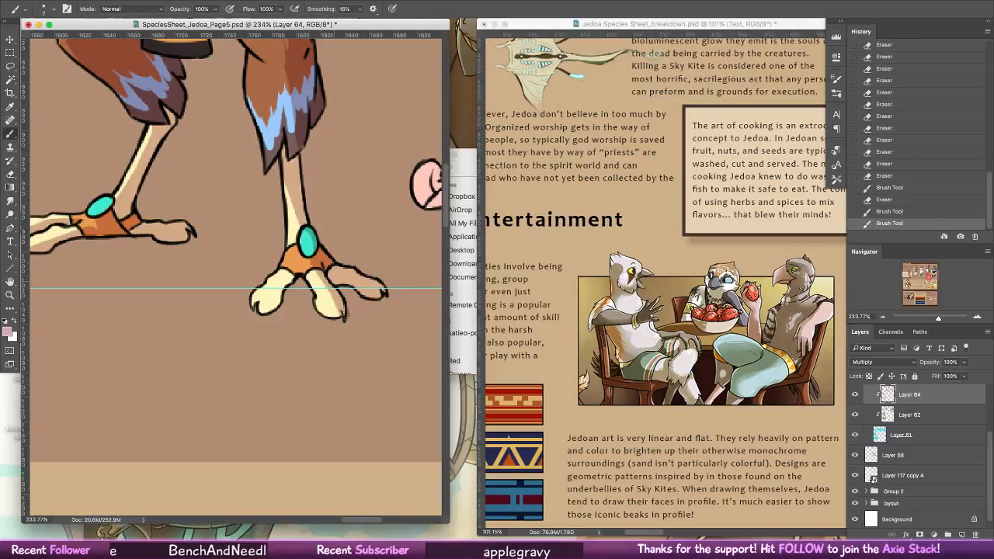
pyautogui.moveTo(305, 267); pyautogui.dragTo(255, 312)
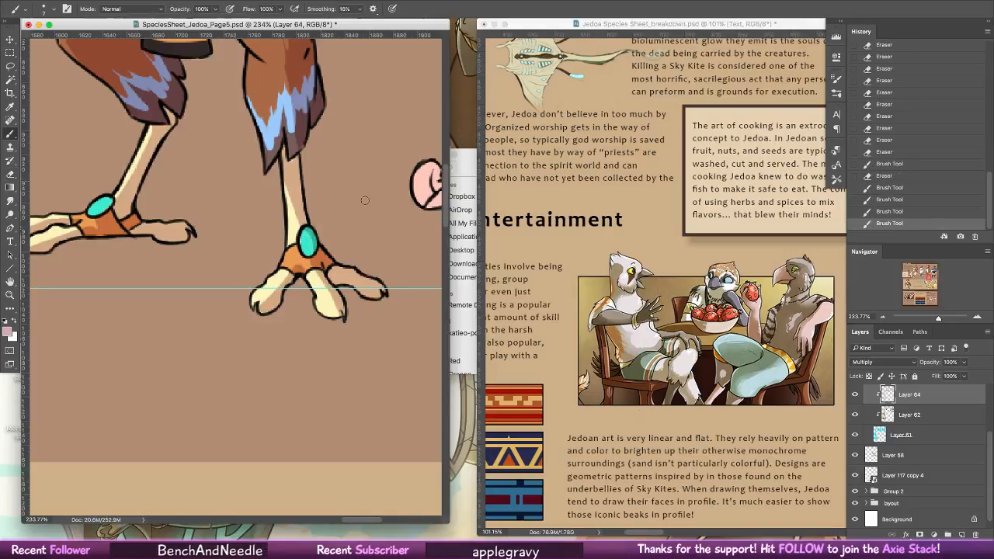
# - Paint shadow across the brown bird's blue tail tip and on the dark feathers at the tail base
pyautogui.moveTo(365, 200)
pyautogui.mouseDown()
pyautogui.moveTo(360, 349)
pyautogui.moveTo(388, 490)
pyautogui.mouseUp()
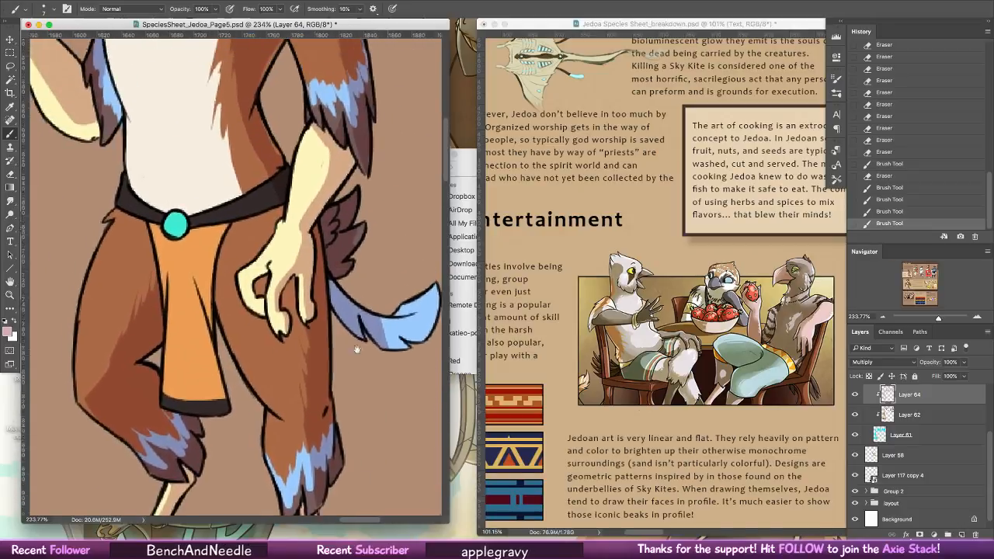
pyautogui.moveTo(441, 148); pyautogui.dragTo(384, 211)
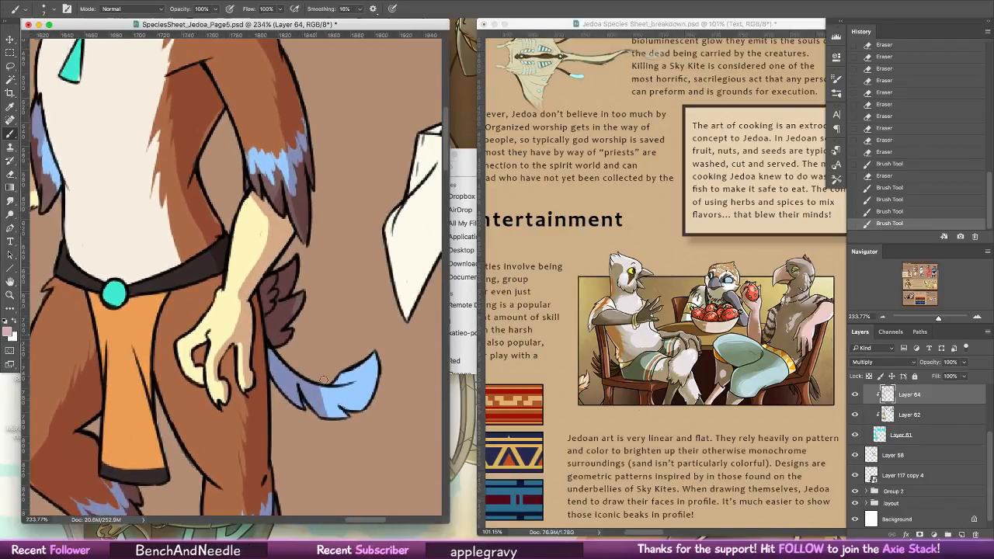
pyautogui.moveTo(324, 383)
pyautogui.mouseDown()
pyautogui.moveTo(342, 415)
pyautogui.moveTo(332, 415)
pyautogui.mouseUp()
pyautogui.moveTo(296, 297); pyautogui.dragTo(296, 313)
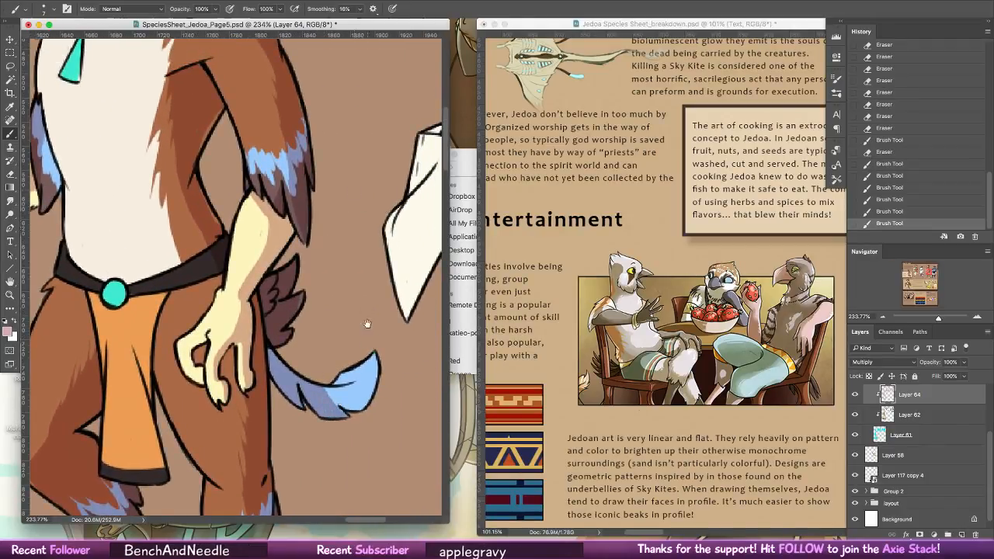
# - Paint shadow into the folds of the blue bird's white draped cloth and clean up its inner edge with the eraser
pyautogui.moveTo(367, 323)
pyautogui.mouseDown()
pyautogui.moveTo(295, 320)
pyautogui.moveTo(259, 340)
pyautogui.mouseUp()
pyautogui.moveTo(212, 402); pyautogui.dragTo(206, 424)
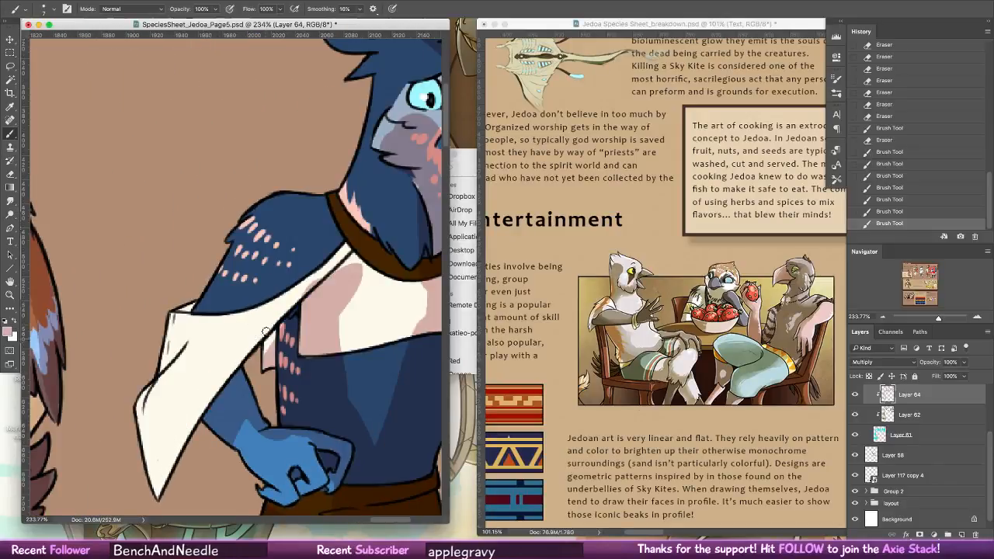
pyautogui.moveTo(153, 373)
pyautogui.mouseDown()
pyautogui.moveTo(167, 357)
pyautogui.moveTo(162, 367)
pyautogui.mouseUp()
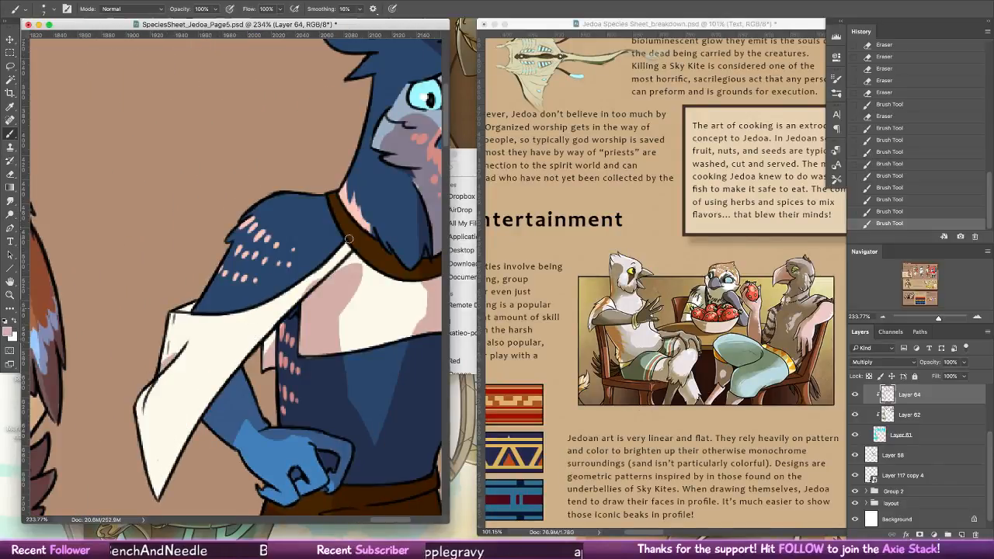
pyautogui.press('e')
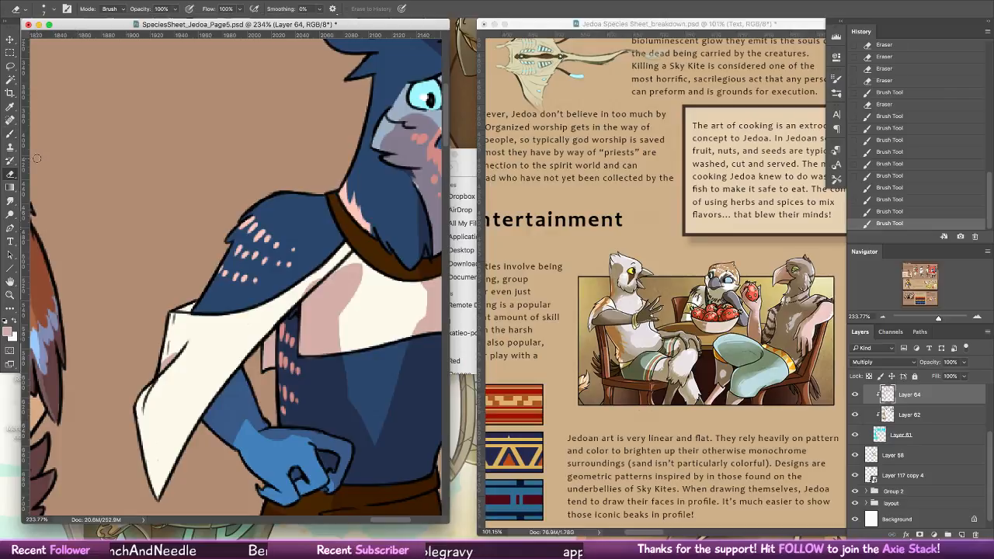
pyautogui.moveTo(294, 301); pyautogui.dragTo(316, 282)
pyautogui.press('b')
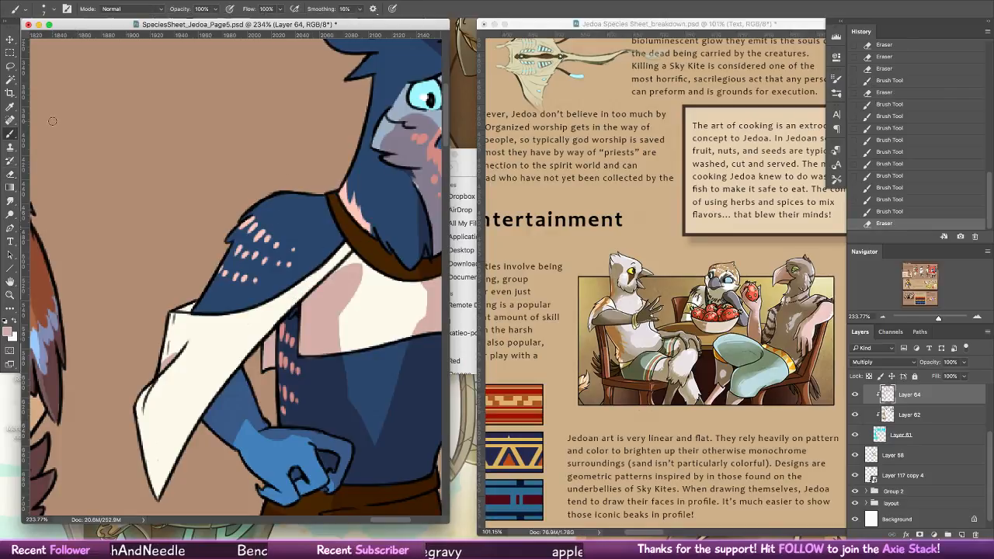
pyautogui.click(217, 308)
pyautogui.moveTo(198, 309)
pyautogui.mouseDown()
pyautogui.moveTo(176, 307)
pyautogui.moveTo(187, 304)
pyautogui.mouseUp()
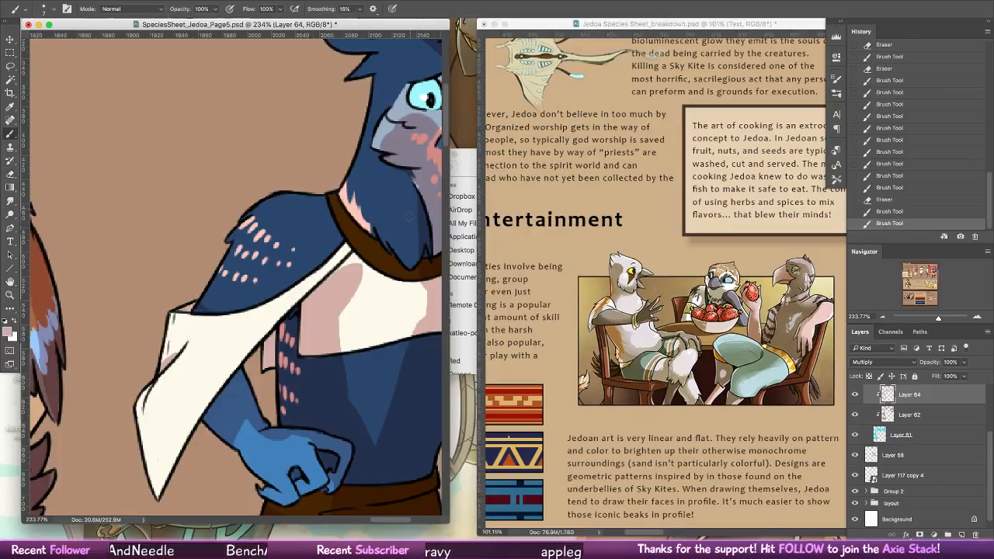
# - Paint shadow on the blue bird's white chest wrap beside the draped cloth, then undo the last brush stroke
pyautogui.moveTo(321, 277)
pyautogui.mouseDown()
pyautogui.moveTo(348, 251)
pyautogui.moveTo(342, 244)
pyautogui.moveTo(359, 260)
pyautogui.moveTo(343, 314)
pyautogui.mouseUp()
pyautogui.moveTo(369, 266)
pyautogui.mouseDown()
pyautogui.moveTo(343, 338)
pyautogui.moveTo(352, 282)
pyautogui.mouseUp()
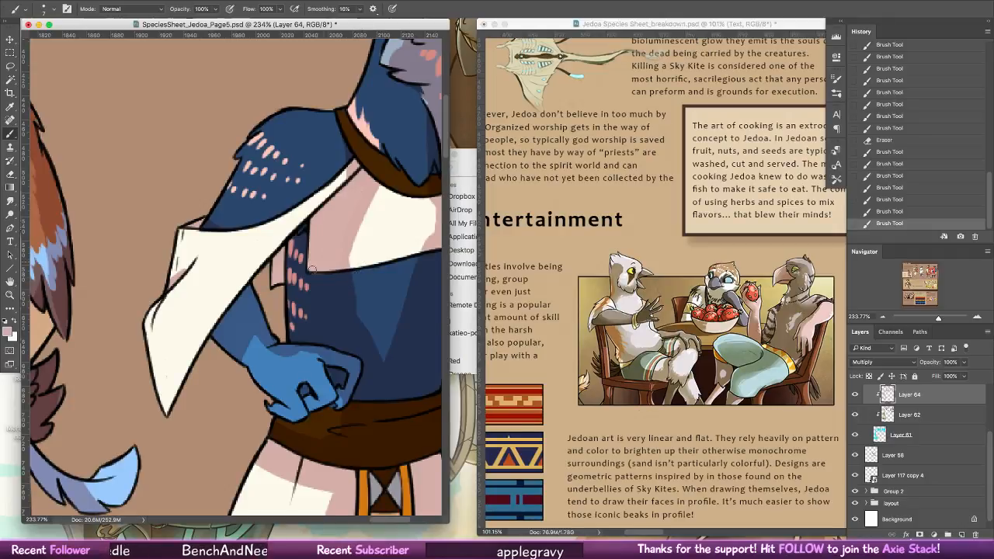
pyautogui.press('super+z')
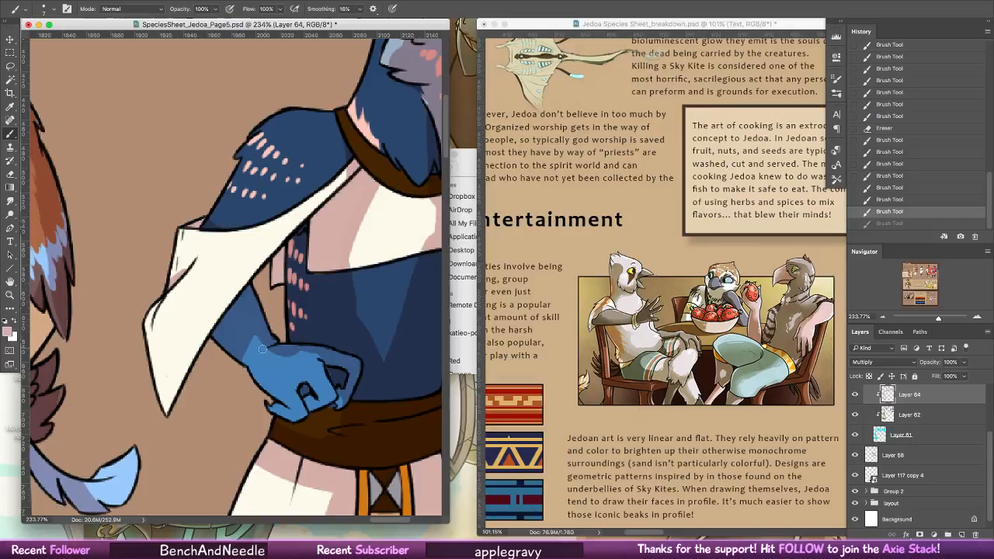
# - Paint shadow across the blue bird's wrist and the back of the hand resting on the hip
pyautogui.moveTo(392, 303); pyautogui.dragTo(452, 229)
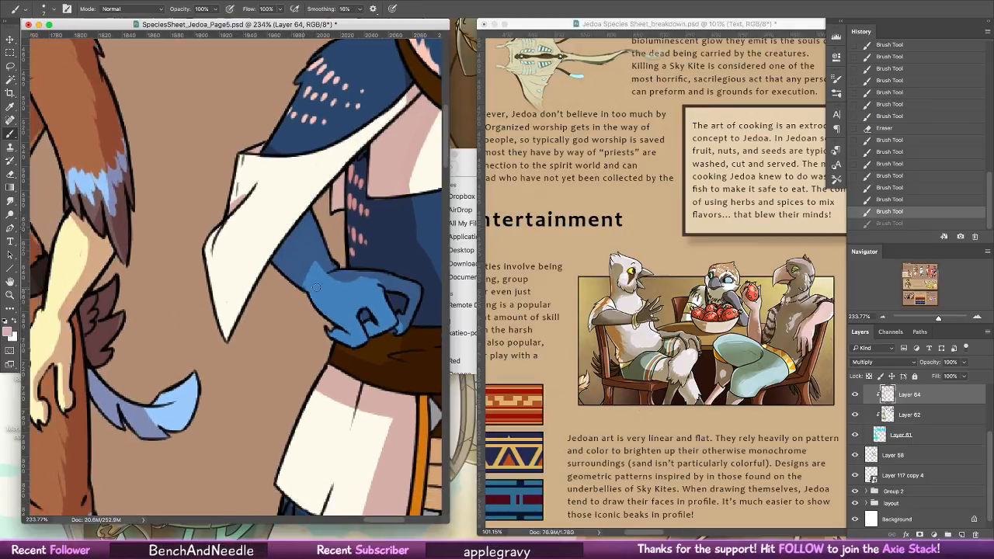
pyautogui.moveTo(316, 287); pyautogui.dragTo(334, 284)
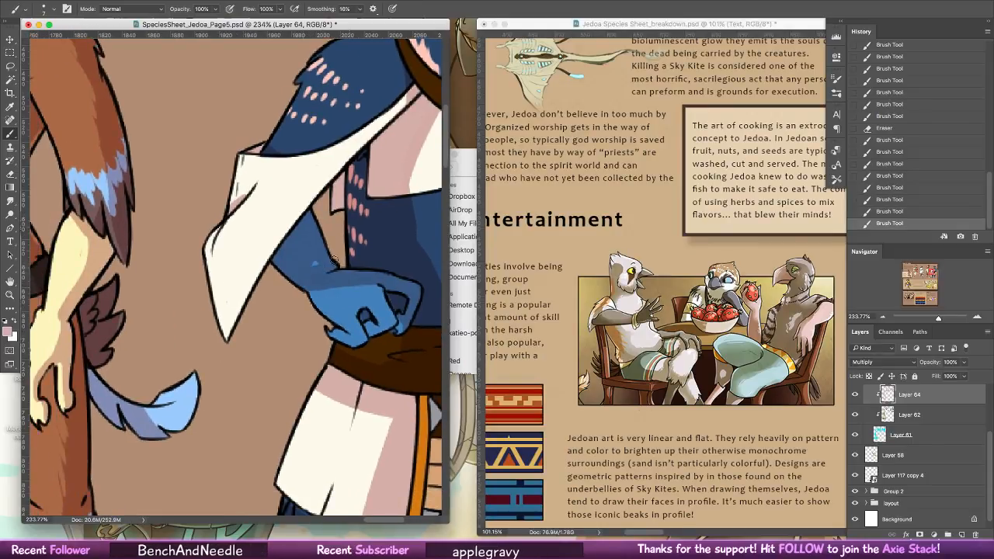
pyautogui.moveTo(369, 191); pyautogui.dragTo(414, 192)
# - Erase shadow from the small white cloth piece behind the blue bird's arm and along the speckled side of the torso
pyautogui.click(11, 173)
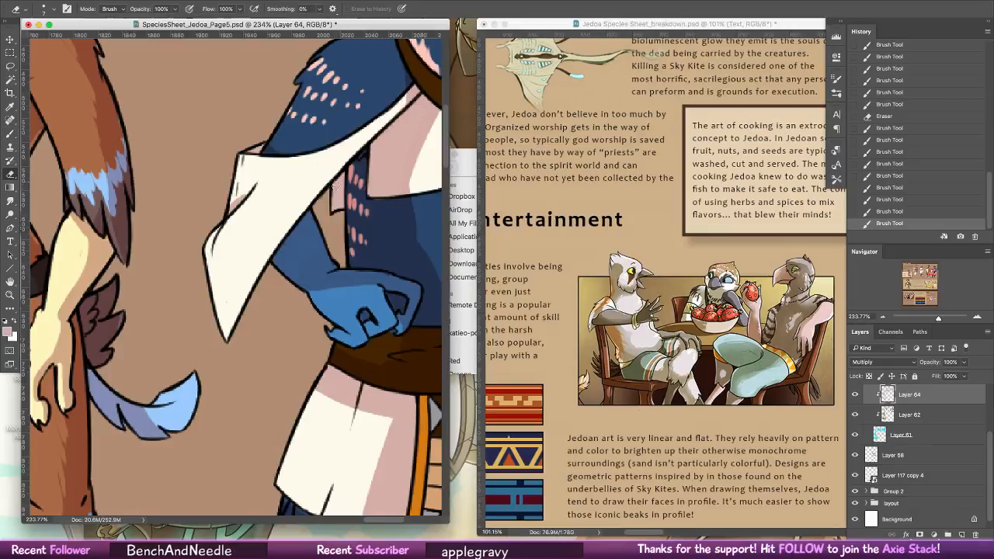
pyautogui.moveTo(334, 183); pyautogui.dragTo(333, 208)
pyautogui.moveTo(347, 167); pyautogui.dragTo(349, 233)
pyautogui.moveTo(348, 195); pyautogui.dragTo(351, 260)
pyautogui.moveTo(339, 175); pyautogui.dragTo(336, 171)
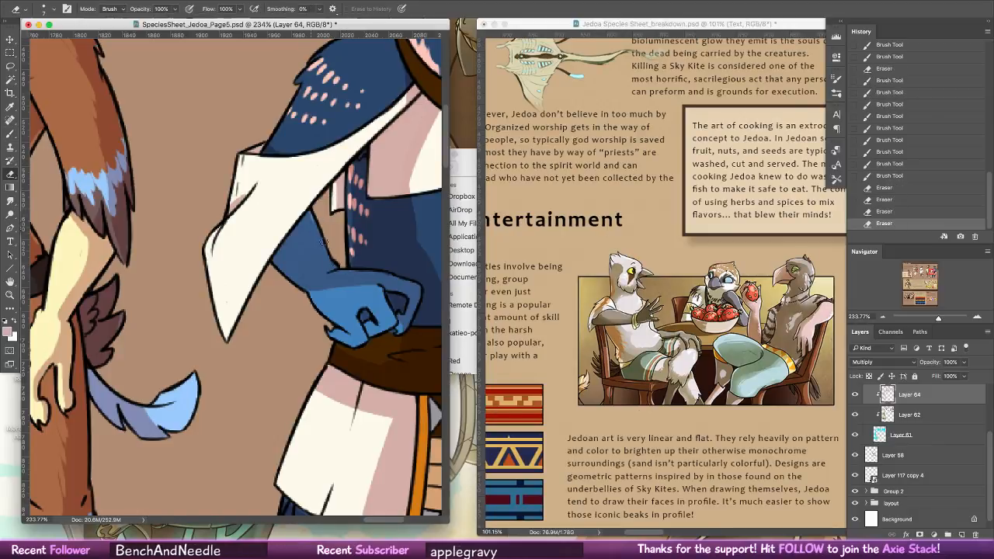
# - Erase shadow along the edges of the blue bird's bent forearm down to the wrist
pyautogui.moveTo(325, 242); pyautogui.dragTo(318, 225)
pyautogui.moveTo(334, 268)
pyautogui.mouseDown()
pyautogui.moveTo(330, 288)
pyautogui.moveTo(279, 268)
pyautogui.mouseUp()
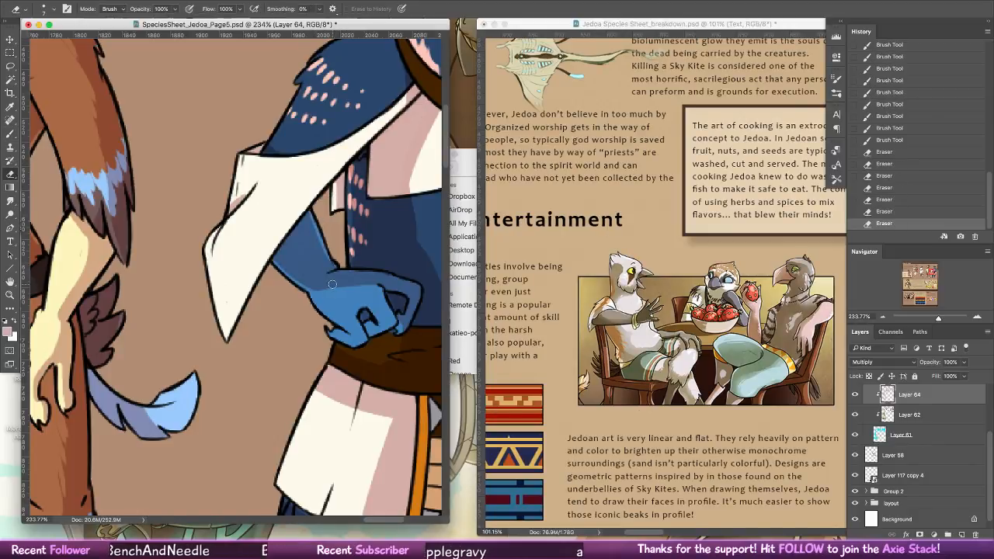
pyautogui.moveTo(364, 274); pyautogui.dragTo(282, 236)
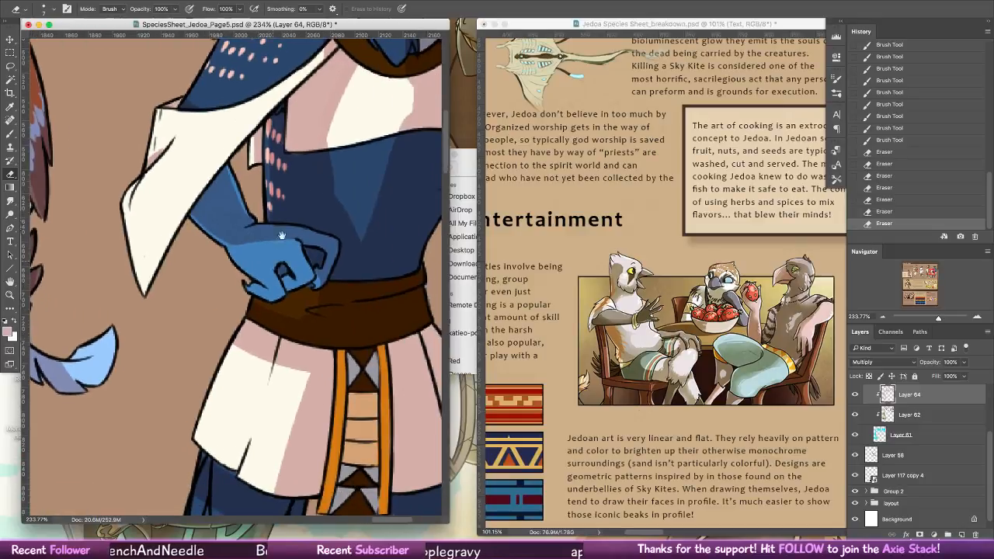
# - Refine the shadow on the blue bird's brown waist sash below the hand with eraser and brush strokes
pyautogui.click(250, 316)
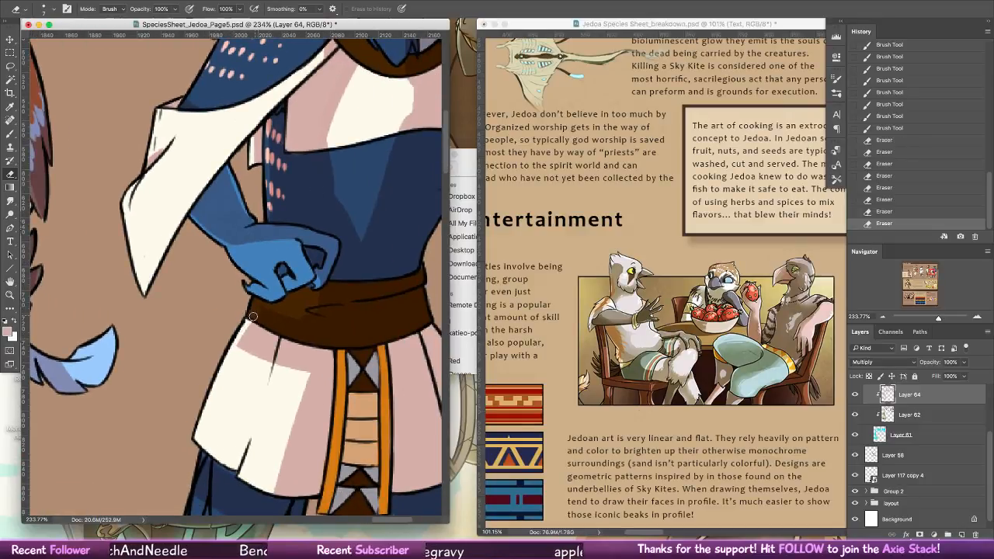
pyautogui.press('b')
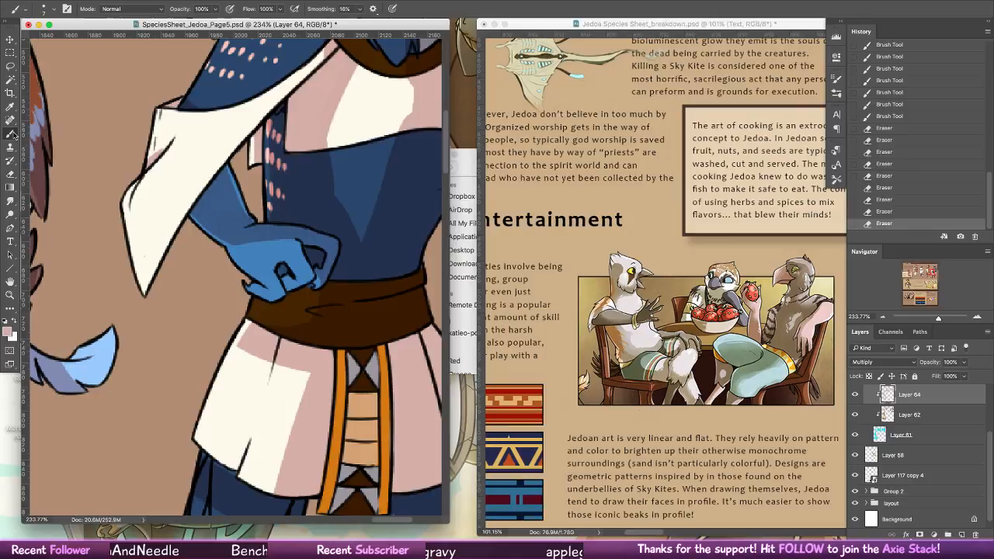
pyautogui.click(308, 306)
pyautogui.press('e')
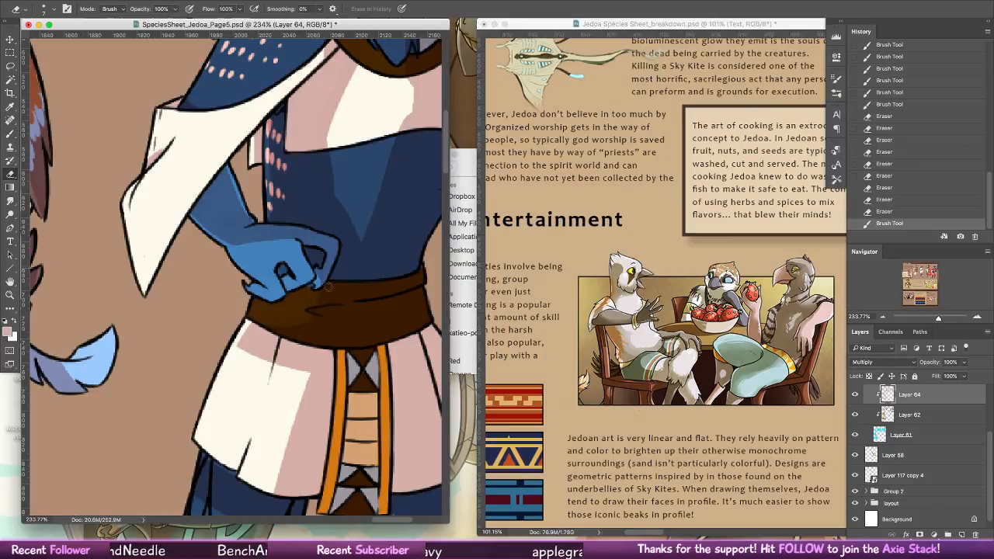
pyautogui.moveTo(306, 309)
pyautogui.mouseDown()
pyautogui.moveTo(329, 300)
pyautogui.moveTo(321, 304)
pyautogui.moveTo(337, 289)
pyautogui.moveTo(317, 299)
pyautogui.moveTo(348, 272)
pyautogui.moveTo(321, 295)
pyautogui.mouseUp()
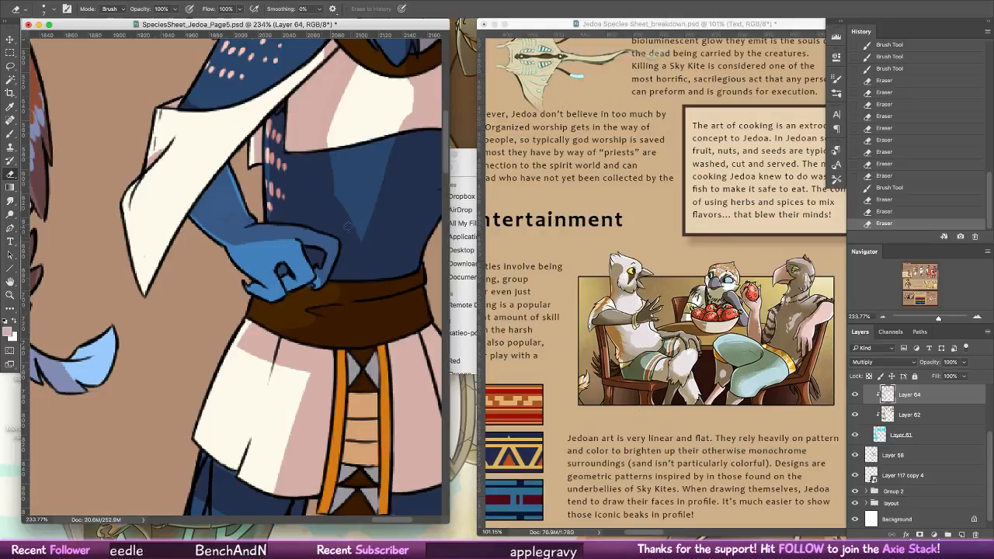
# - Paint shadow between the fingers of the blue bird's hand resting on the hip and clean it up with the eraser
pyautogui.press('b')
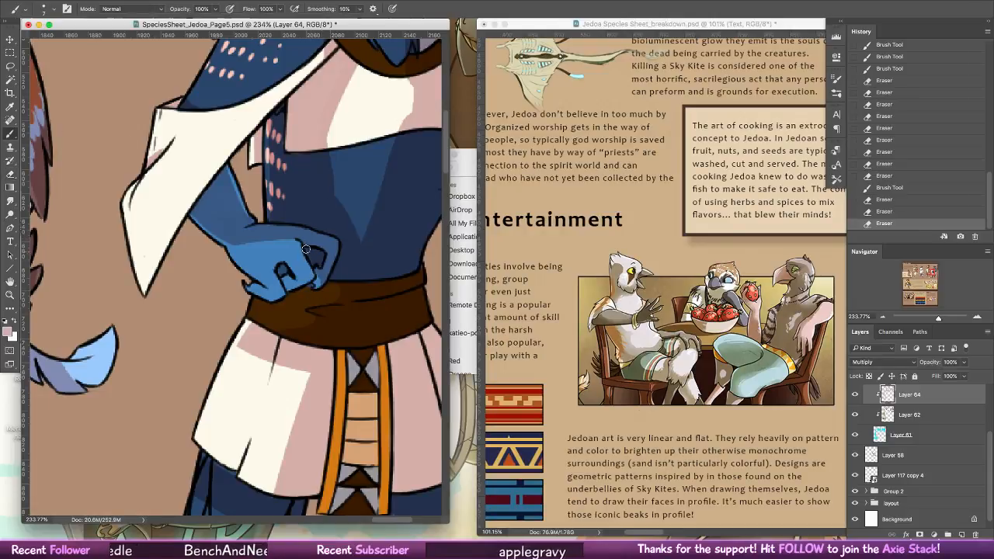
pyautogui.moveTo(306, 250); pyautogui.dragTo(311, 256)
pyautogui.moveTo(312, 256); pyautogui.dragTo(317, 266)
pyautogui.moveTo(322, 270); pyautogui.dragTo(326, 287)
pyautogui.press('e')
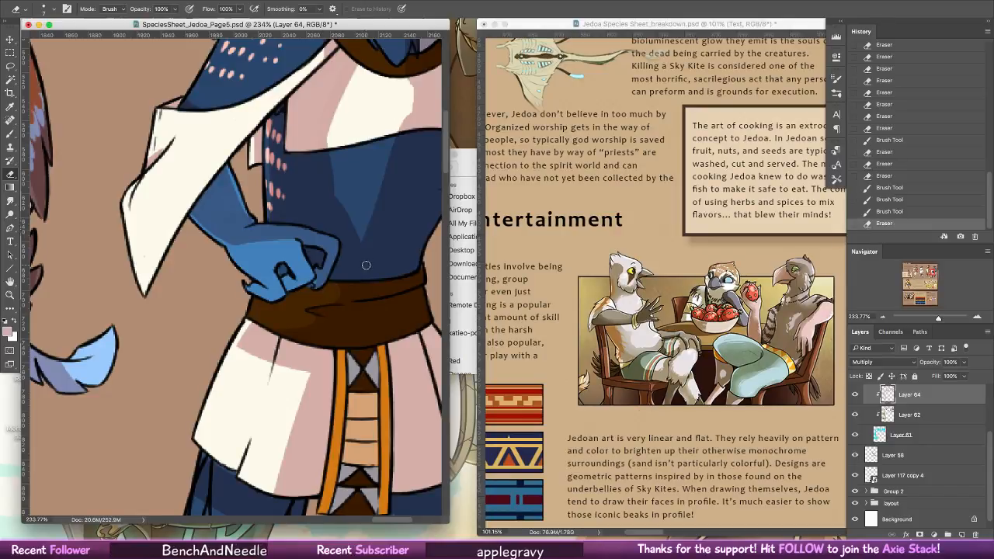
# - Erase feathery strokes into the shadow edges on the blue bird's torso, and paint shadow along the hem of the chest wrap
pyautogui.scroll(5, 404, 240)
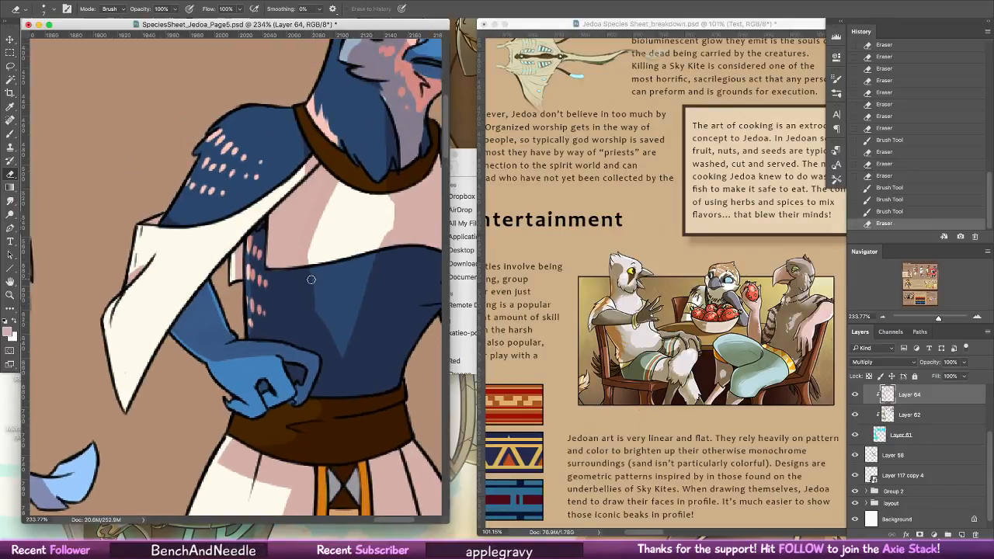
pyautogui.moveTo(310, 273)
pyautogui.mouseDown()
pyautogui.moveTo(309, 300)
pyautogui.moveTo(314, 271)
pyautogui.moveTo(304, 273)
pyautogui.moveTo(309, 329)
pyautogui.moveTo(316, 299)
pyautogui.moveTo(347, 355)
pyautogui.mouseUp()
pyautogui.moveTo(374, 254)
pyautogui.mouseDown()
pyautogui.moveTo(383, 278)
pyautogui.moveTo(370, 266)
pyautogui.moveTo(373, 307)
pyautogui.moveTo(365, 274)
pyautogui.moveTo(362, 309)
pyautogui.mouseUp()
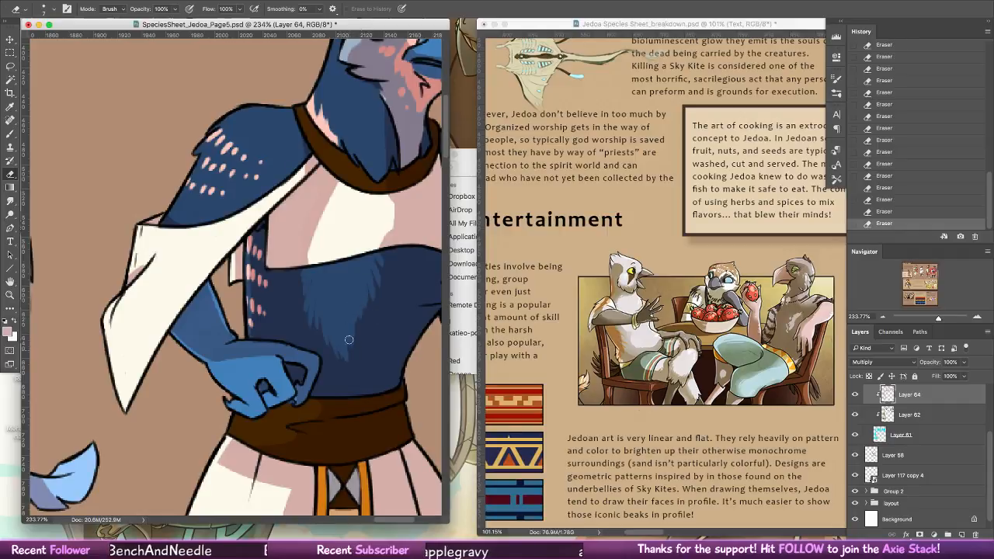
pyautogui.press('b')
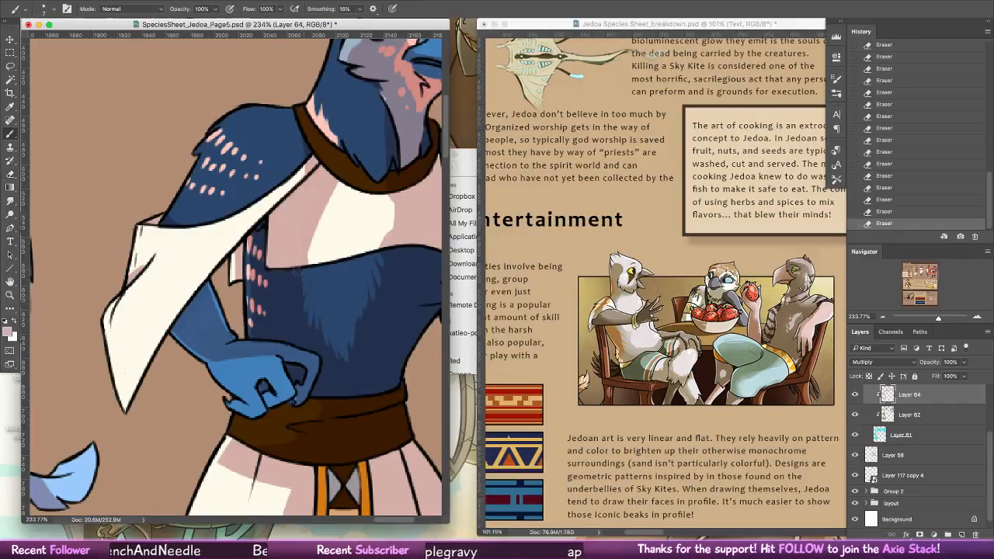
pyautogui.moveTo(298, 270); pyautogui.dragTo(379, 265)
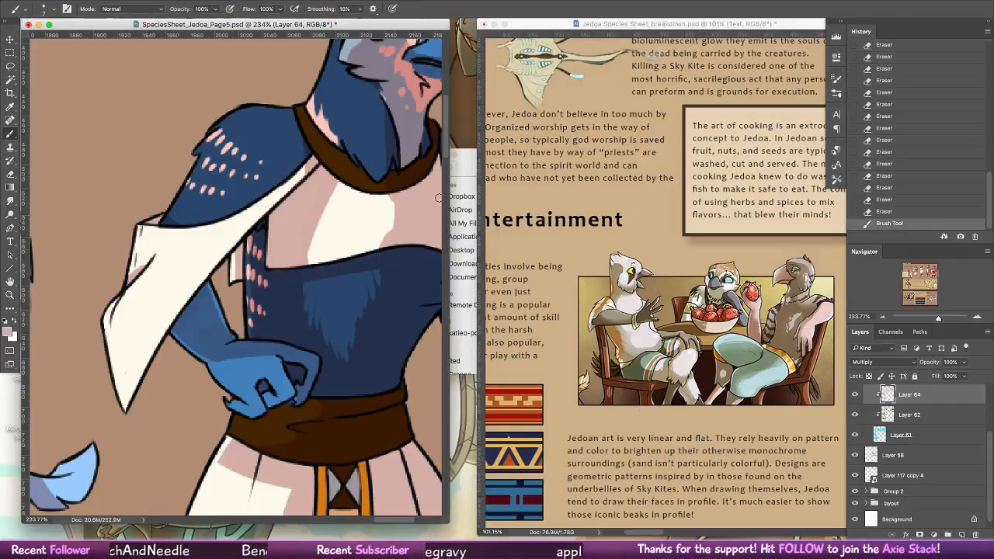
# - Erase shadow along both sides of the lit area on the blue bird's white chest wrap, stepping back and redoing strokes
pyautogui.press('e')
pyautogui.moveTo(336, 179)
pyautogui.mouseDown()
pyautogui.moveTo(325, 209)
pyautogui.moveTo(336, 171)
pyautogui.moveTo(302, 252)
pyautogui.moveTo(317, 244)
pyautogui.moveTo(299, 263)
pyautogui.moveTo(337, 211)
pyautogui.moveTo(304, 263)
pyautogui.moveTo(335, 191)
pyautogui.moveTo(306, 259)
pyautogui.moveTo(320, 242)
pyautogui.moveTo(305, 262)
pyautogui.moveTo(335, 159)
pyautogui.moveTo(323, 223)
pyautogui.mouseUp()
pyautogui.press('alt+super+z')
pyautogui.press('alt+super+z')
pyautogui.press('alt+super+z')
pyautogui.press('alt+super+z')
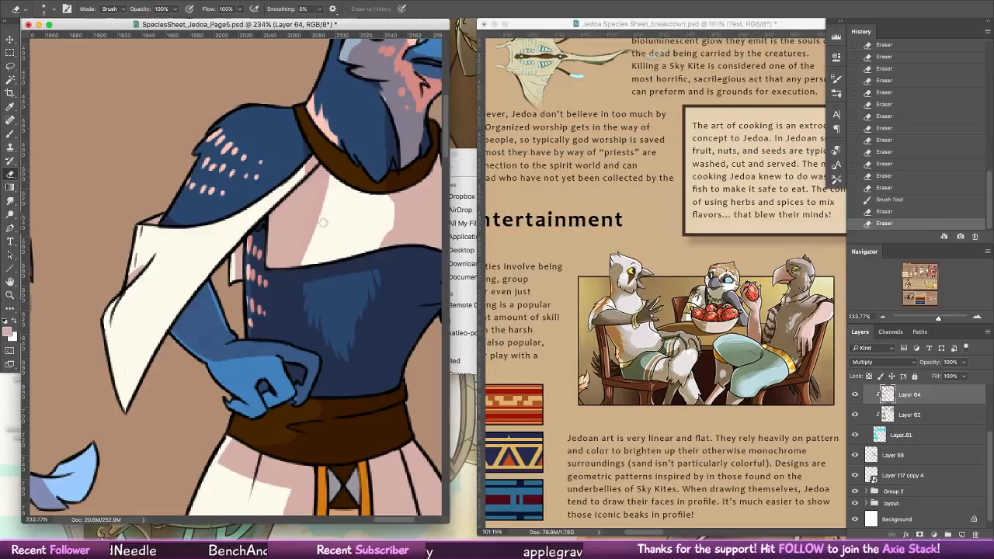
pyautogui.moveTo(400, 194)
pyautogui.mouseDown()
pyautogui.moveTo(389, 171)
pyautogui.moveTo(385, 241)
pyautogui.mouseUp()
pyautogui.press('alt+super+z')
pyautogui.press('alt+super+z')
pyautogui.press('shift+super+z')
pyautogui.press('shift+super+z')
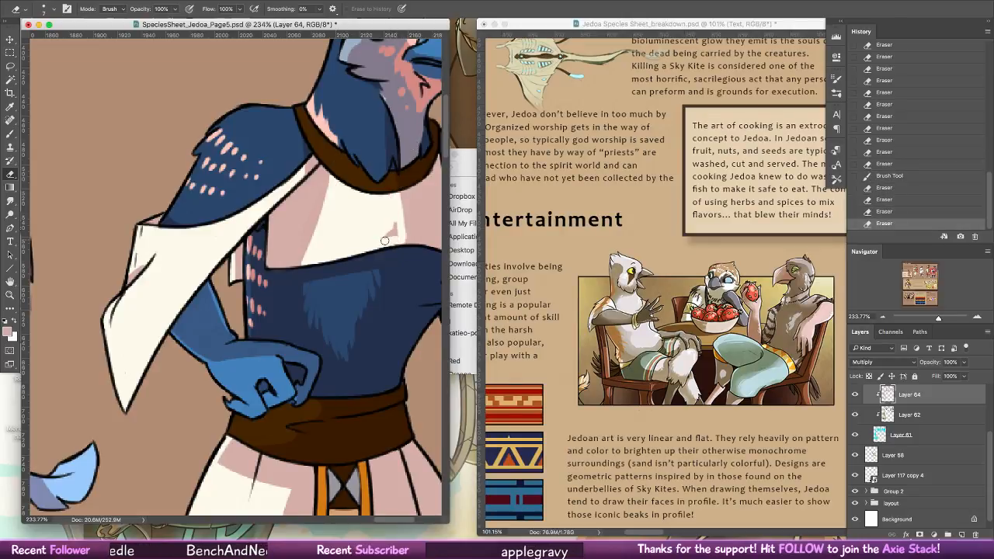
# - Undo the last eraser stroke and dab shadow onto the blue bird's cheek feathers and throat
pyautogui.scroll(3, 385, 240)
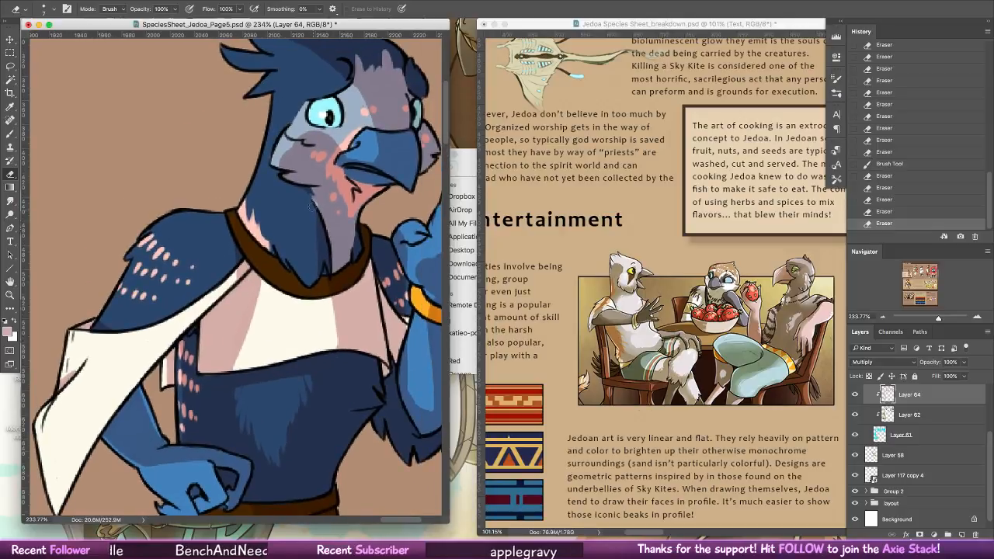
pyautogui.press('super+z')
pyautogui.press('b')
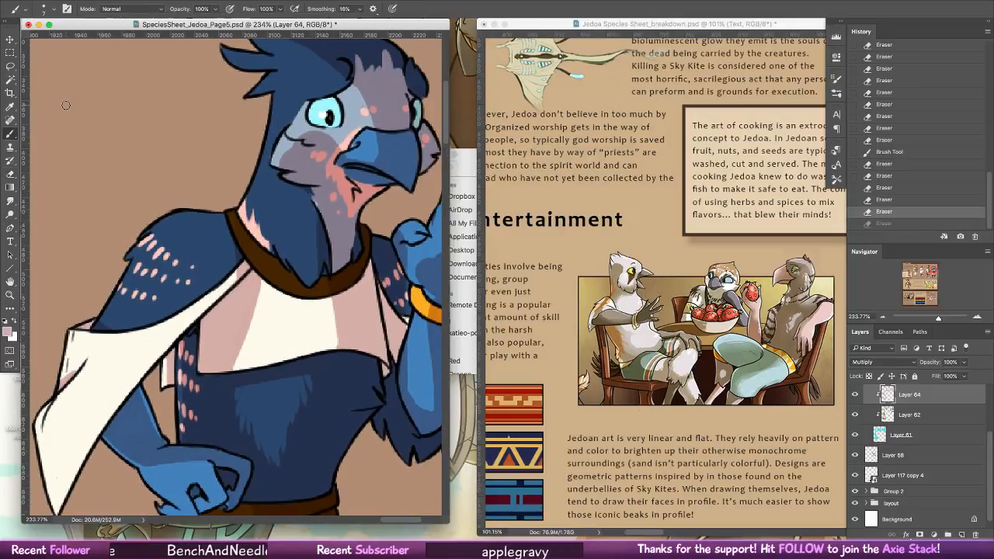
pyautogui.click(291, 181)
pyautogui.click(335, 223)
pyautogui.scroll(5, 314, 265)
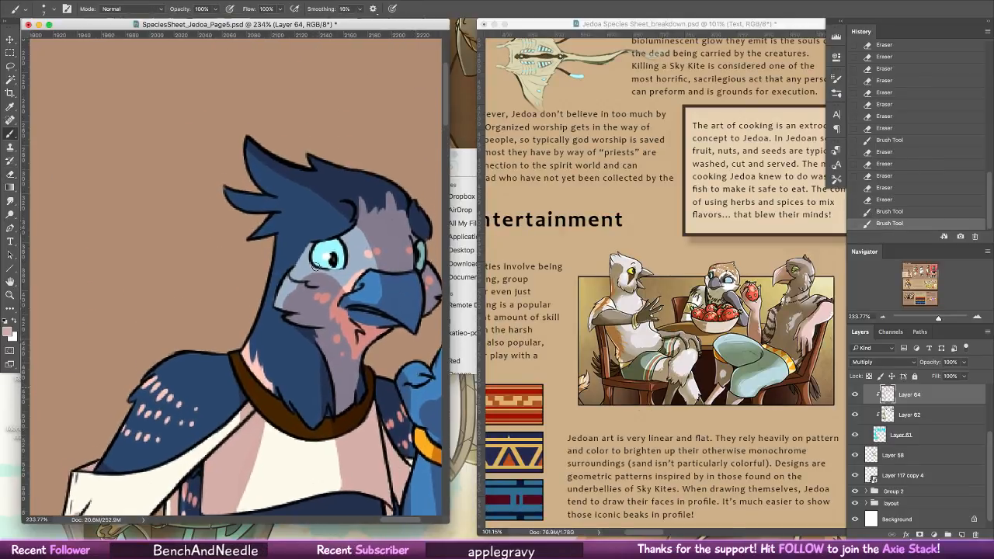
# - Erase shadow below the blue bird's near eye and across its cheek feathers, beak and throat
pyautogui.click(10, 174)
pyautogui.moveTo(347, 278)
pyautogui.mouseDown()
pyautogui.moveTo(339, 269)
pyautogui.moveTo(292, 280)
pyautogui.mouseUp()
pyautogui.moveTo(312, 285)
pyautogui.mouseDown()
pyautogui.moveTo(286, 295)
pyautogui.moveTo(281, 309)
pyautogui.mouseUp()
pyautogui.moveTo(311, 303)
pyautogui.mouseDown()
pyautogui.moveTo(295, 308)
pyautogui.moveTo(381, 275)
pyautogui.moveTo(388, 291)
pyautogui.mouseUp()
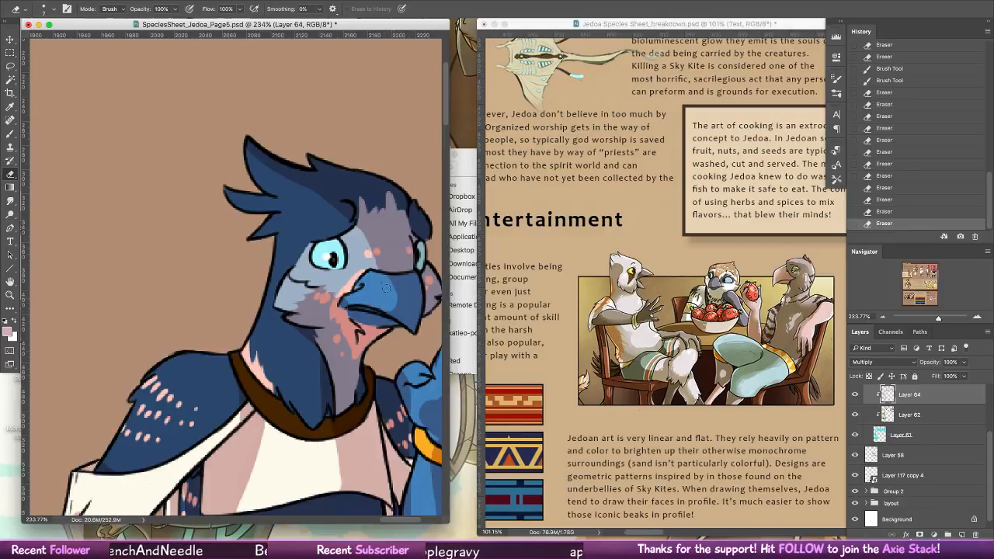
pyautogui.scroll(4, 366, 314)
pyautogui.moveTo(357, 324); pyautogui.dragTo(388, 371)
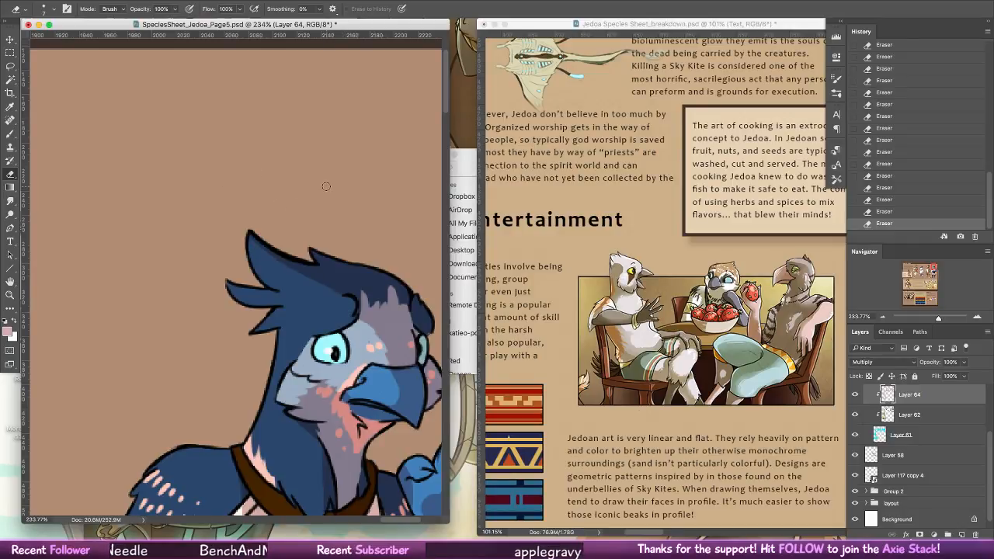
# - Erase shadow from the blue bird's far eye and along the edge of the throat under the beak
pyautogui.scroll(-3, 364, 375)
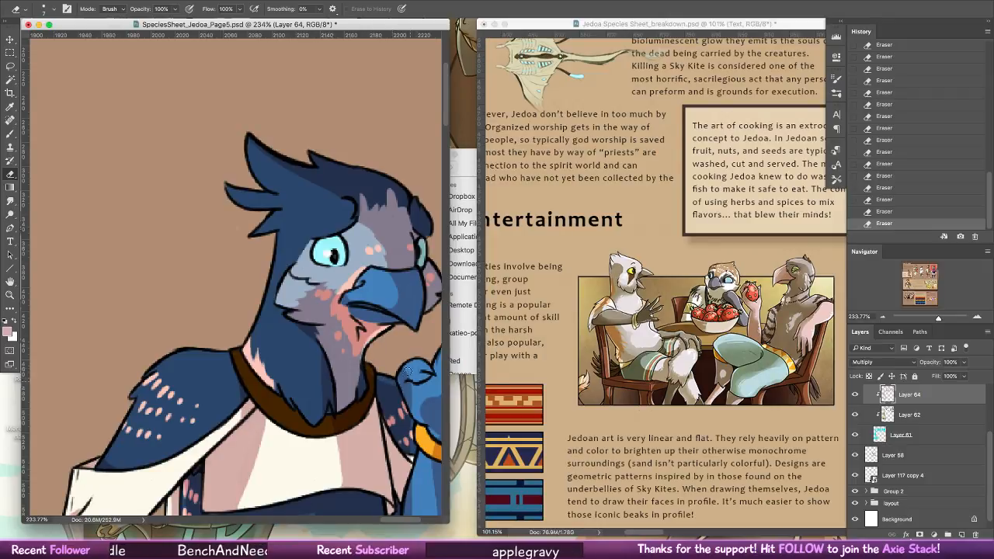
pyautogui.moveTo(405, 339); pyautogui.dragTo(329, 368)
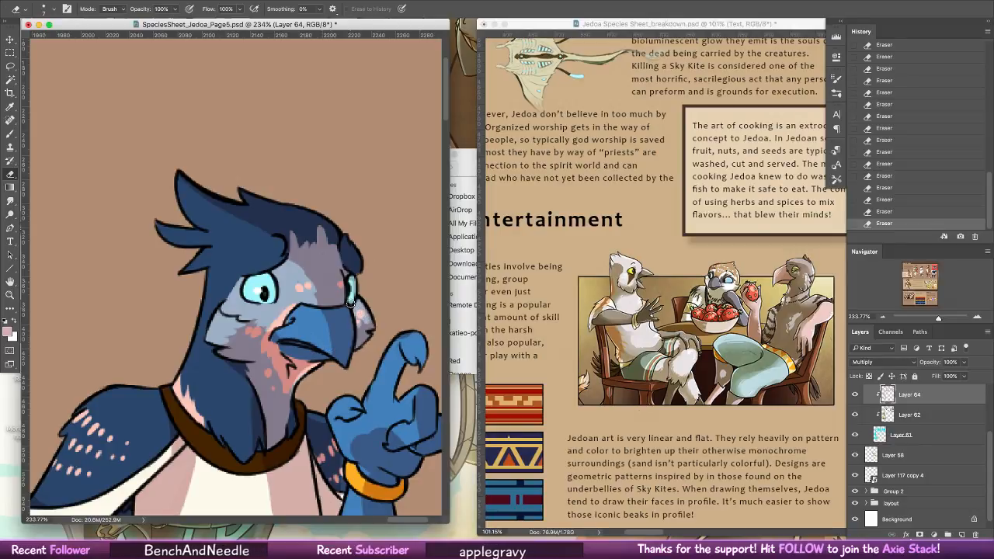
pyautogui.moveTo(351, 303); pyautogui.dragTo(354, 278)
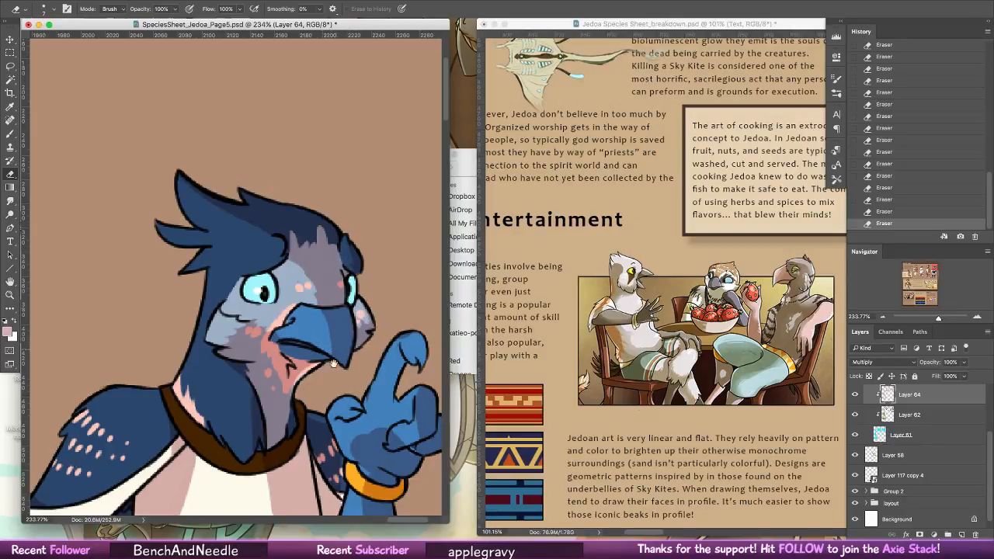
pyautogui.moveTo(331, 363); pyautogui.dragTo(317, 332)
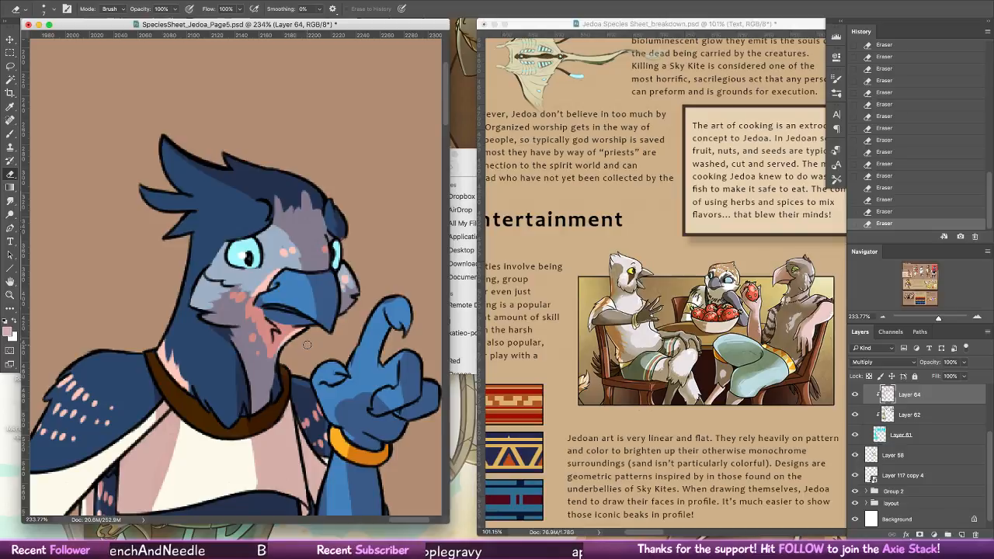
pyautogui.moveTo(306, 345); pyautogui.dragTo(281, 255)
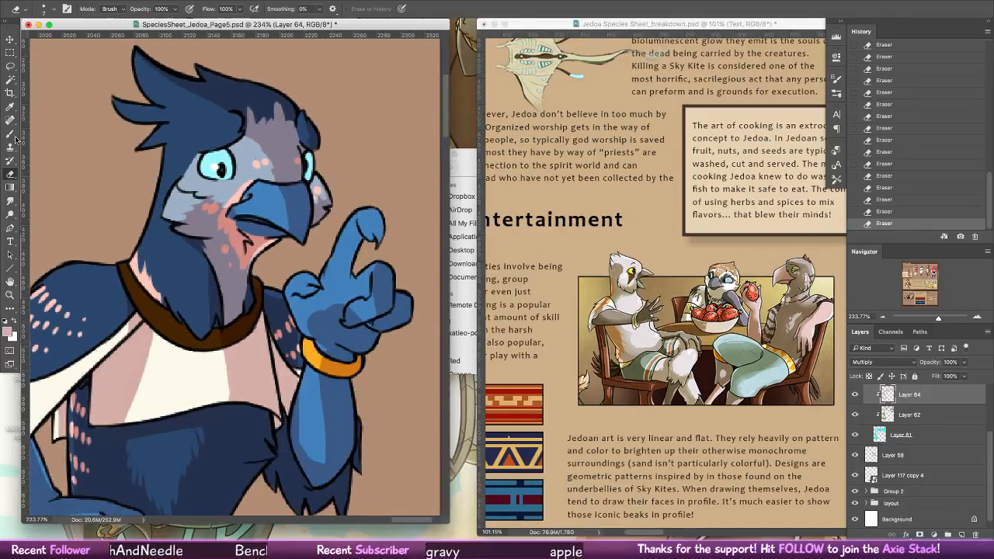
# - Paint shadow over the fingers and palm of the blue bird's raised hand, and erase the excess around the thumb
pyautogui.press('b')
pyautogui.moveTo(349, 272)
pyautogui.mouseDown()
pyautogui.moveTo(359, 224)
pyautogui.moveTo(363, 251)
pyautogui.moveTo(376, 213)
pyautogui.mouseUp()
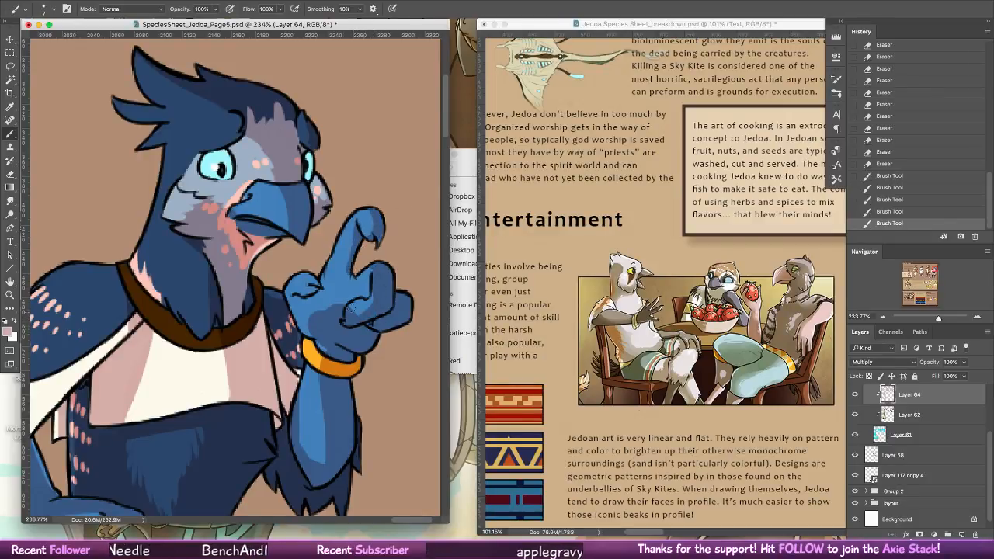
pyautogui.moveTo(354, 307); pyautogui.dragTo(309, 311)
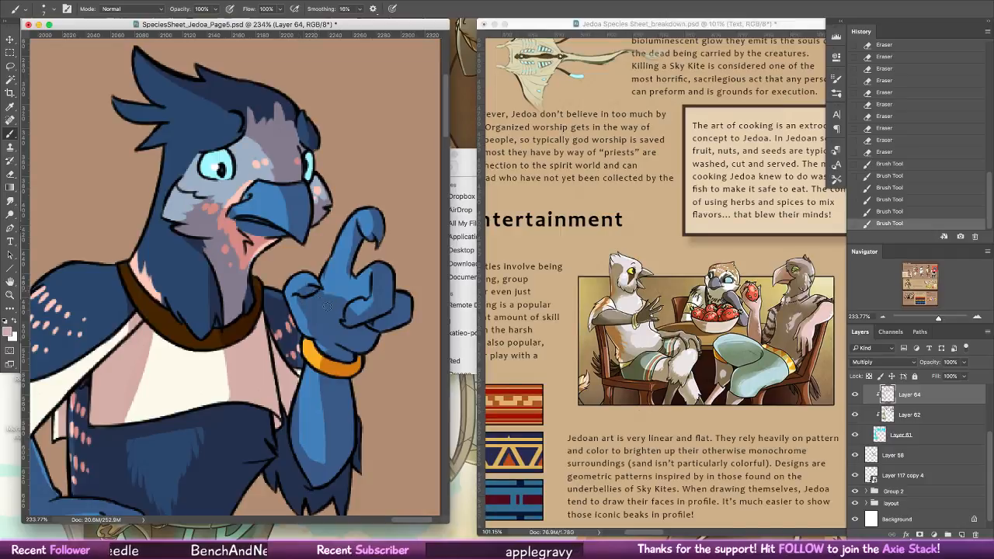
pyautogui.press('e')
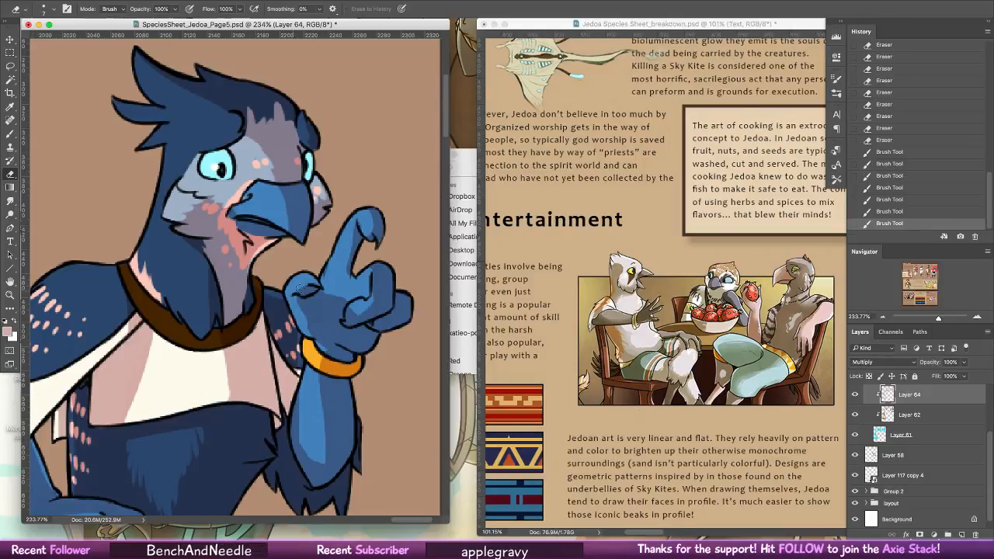
pyautogui.moveTo(300, 288); pyautogui.dragTo(308, 323)
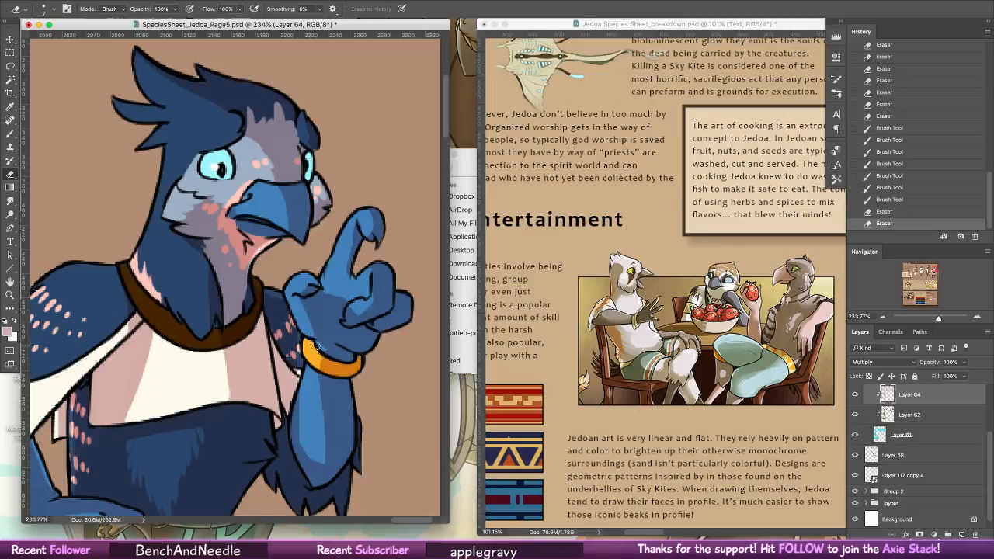
# - Paint shadow on the blue bird's raised wrist around the gold bracelet and down the forearm
pyautogui.click(10, 134)
pyautogui.moveTo(314, 340)
pyautogui.mouseDown()
pyautogui.moveTo(323, 420)
pyautogui.moveTo(308, 447)
pyautogui.moveTo(316, 463)
pyautogui.mouseUp()
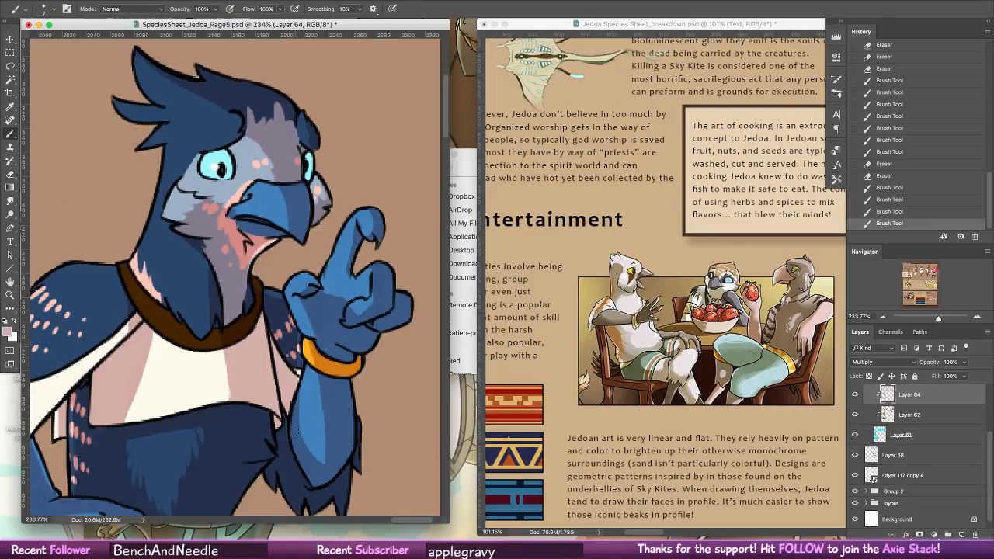
pyautogui.moveTo(317, 389); pyautogui.dragTo(321, 420)
pyautogui.moveTo(326, 357); pyautogui.dragTo(334, 367)
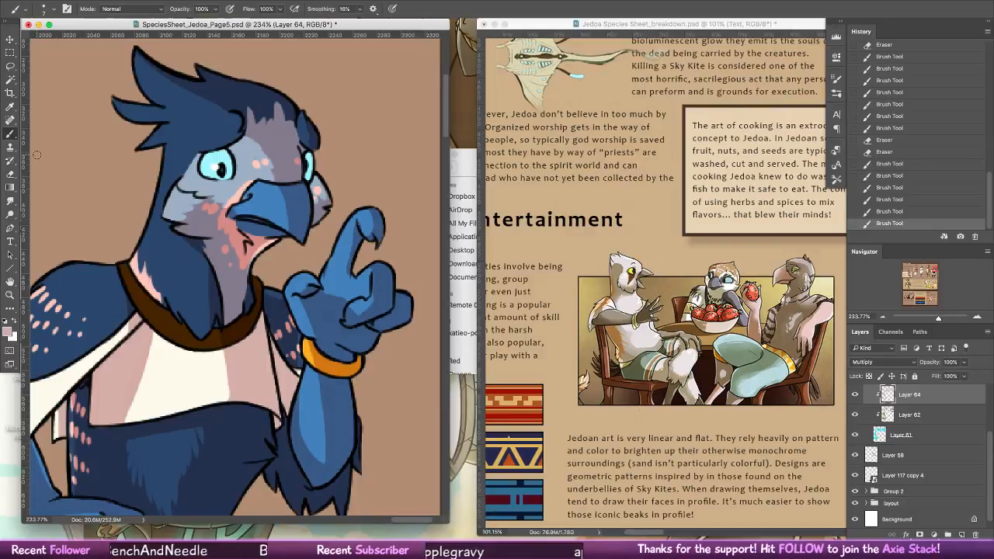
# - Erase shadow from the thumb base, curled fingers and heel of the blue bird's raised hand
pyautogui.click(10, 174)
pyautogui.moveTo(340, 309)
pyautogui.mouseDown()
pyautogui.moveTo(357, 315)
pyautogui.moveTo(323, 299)
pyautogui.mouseUp()
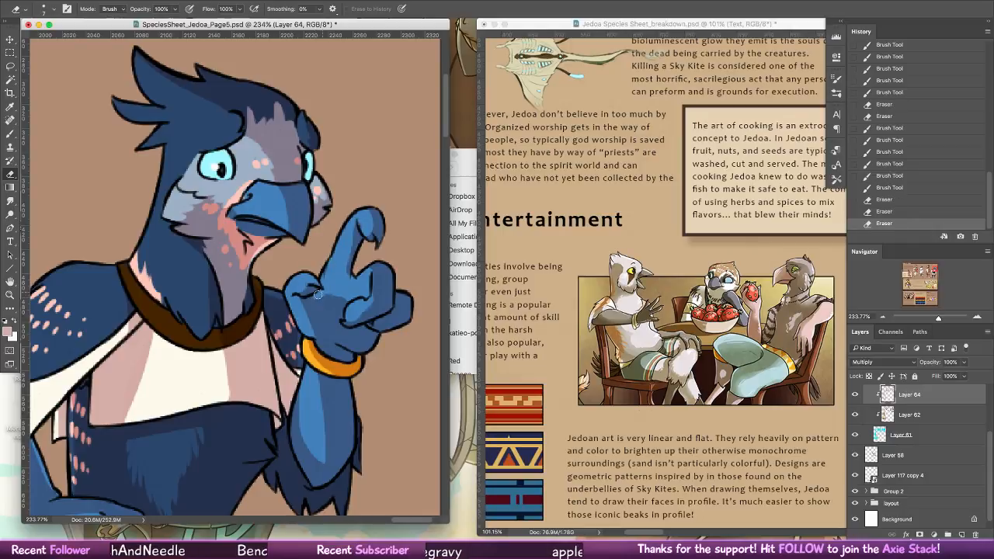
pyautogui.moveTo(375, 268)
pyautogui.mouseDown()
pyautogui.moveTo(378, 311)
pyautogui.moveTo(359, 314)
pyautogui.moveTo(405, 309)
pyautogui.mouseUp()
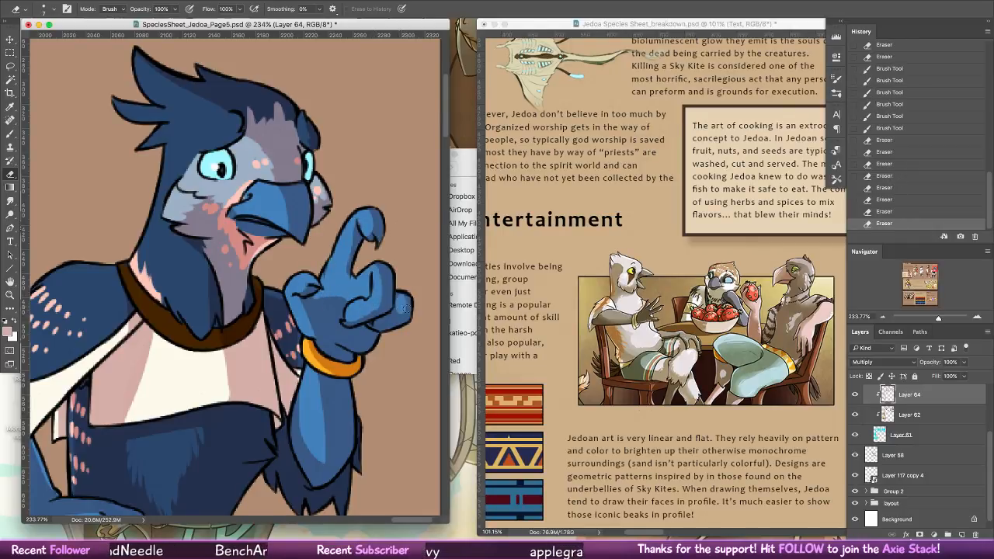
pyautogui.moveTo(369, 348)
pyautogui.mouseDown()
pyautogui.moveTo(358, 377)
pyautogui.moveTo(371, 327)
pyautogui.mouseUp()
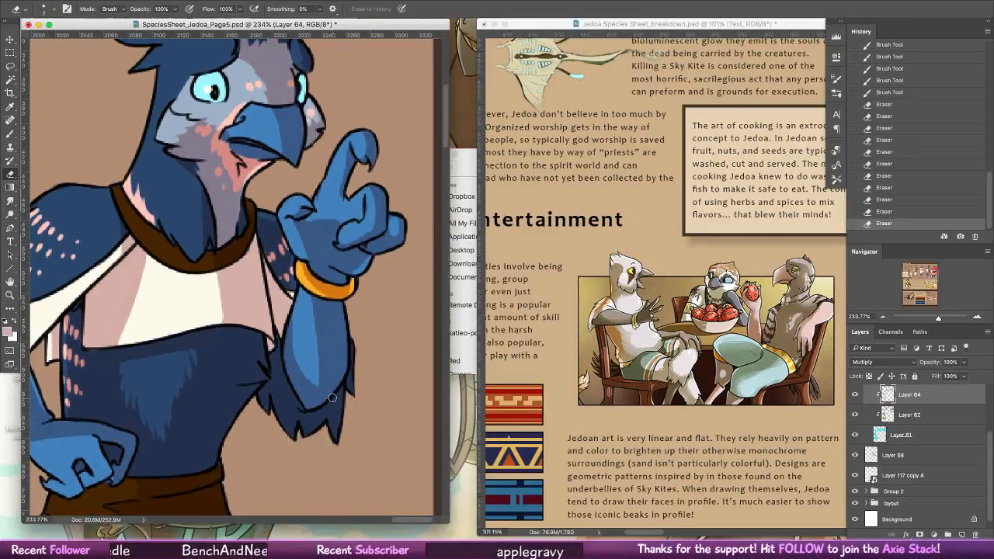
# - Erase shadow along the outer edge of the blue bird's raised forearm and its elbow feathers
pyautogui.moveTo(366, 434); pyautogui.dragTo(430, 360)
pyautogui.moveTo(406, 233); pyautogui.dragTo(408, 314)
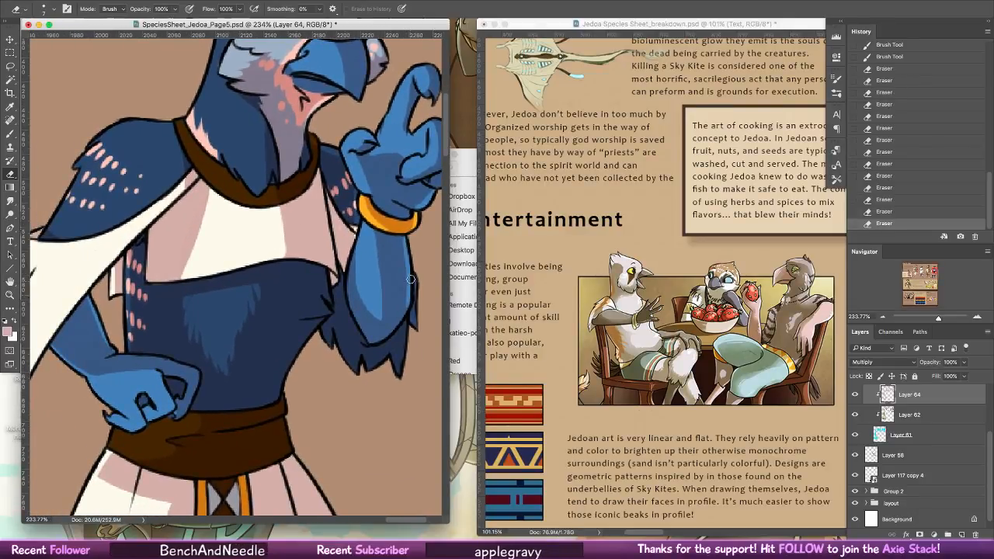
pyautogui.moveTo(407, 278); pyautogui.dragTo(394, 378)
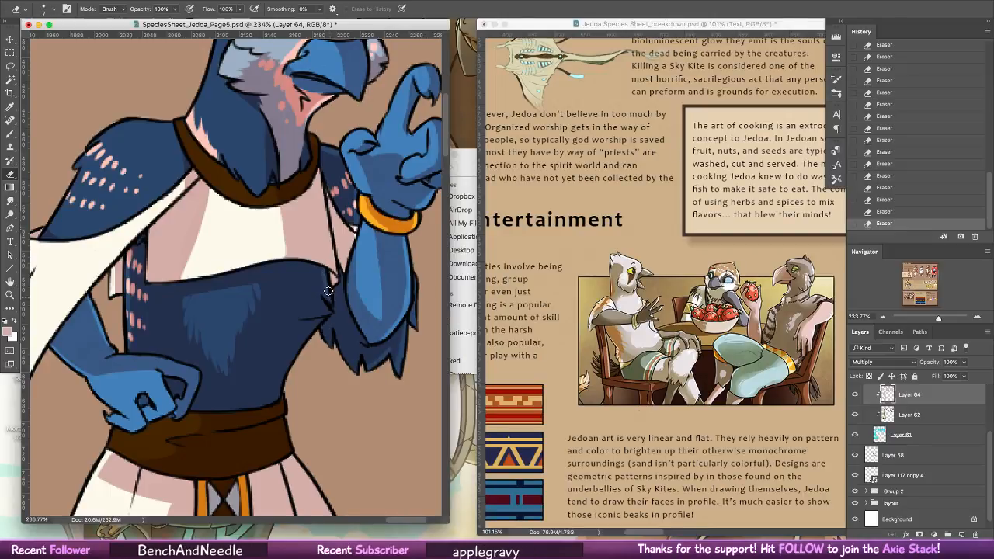
# - Erase a thin strip of shadow along the white chest wrap's edge beside the raised arm, from the collar downward
pyautogui.moveTo(319, 170); pyautogui.dragTo(334, 268)
pyautogui.moveTo(321, 208); pyautogui.dragTo(336, 271)
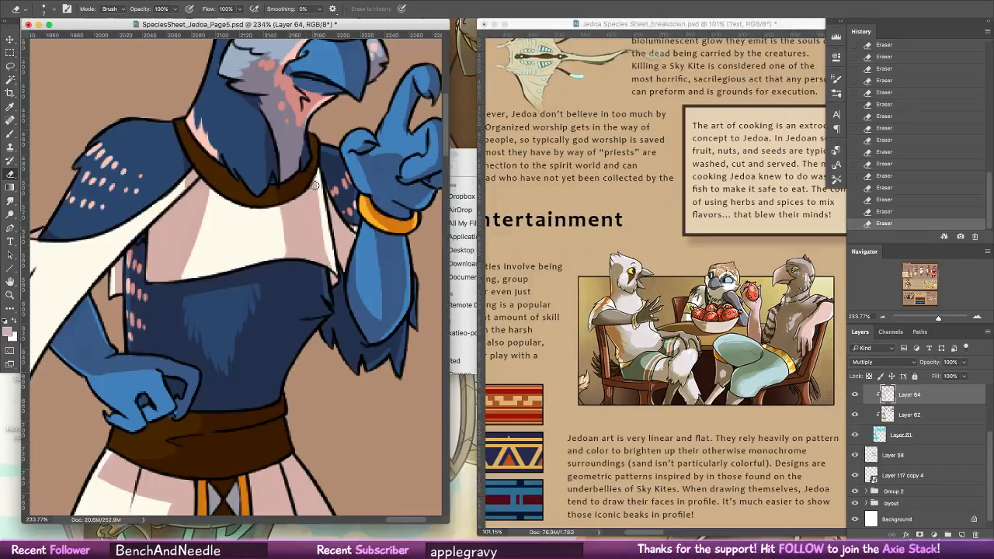
pyautogui.moveTo(345, 349); pyautogui.dragTo(378, 297)
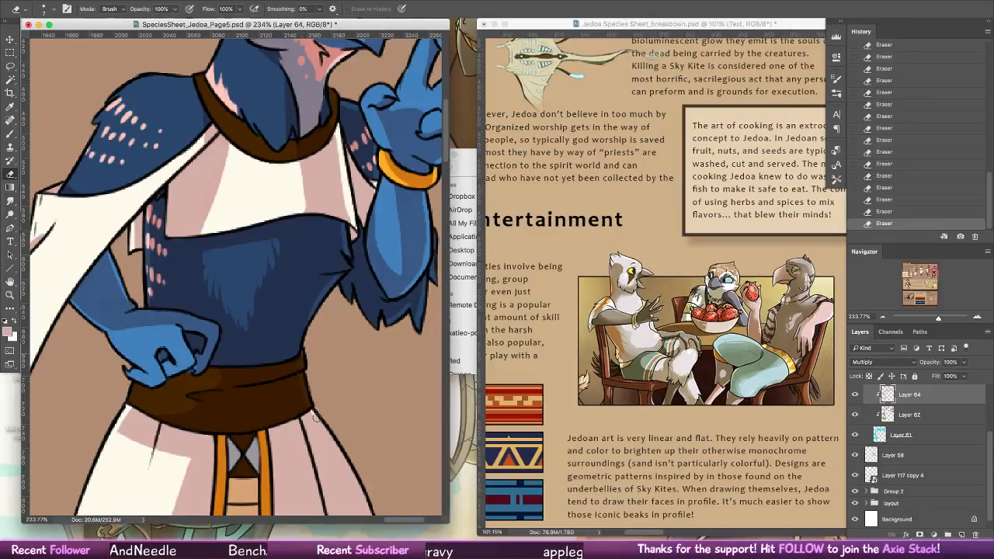
# - Touch up the shadow on the front of the blue bird's white skirt beside the central sash and at the split hem
pyautogui.moveTo(324, 324); pyautogui.dragTo(397, 285)
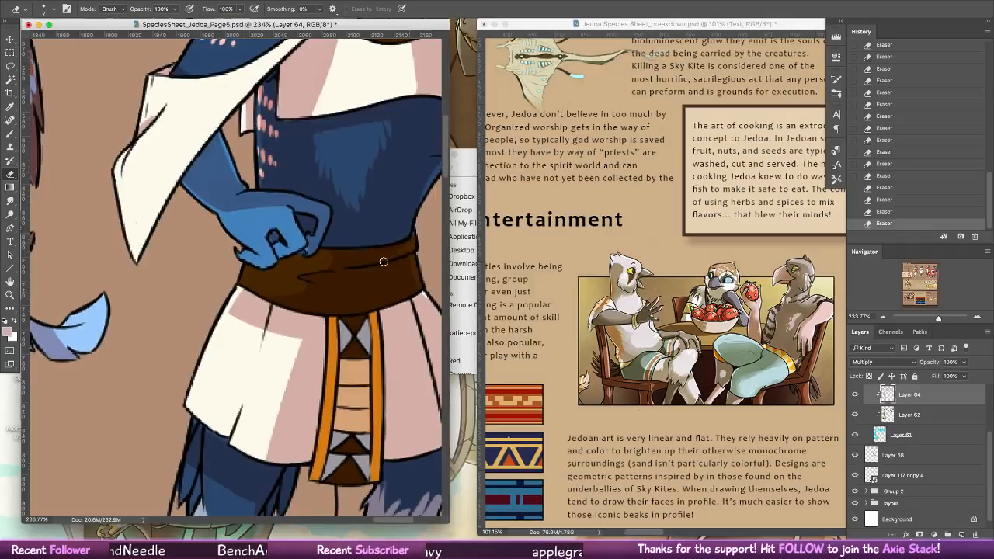
pyautogui.moveTo(298, 362)
pyautogui.mouseDown()
pyautogui.moveTo(256, 467)
pyautogui.moveTo(299, 347)
pyautogui.mouseUp()
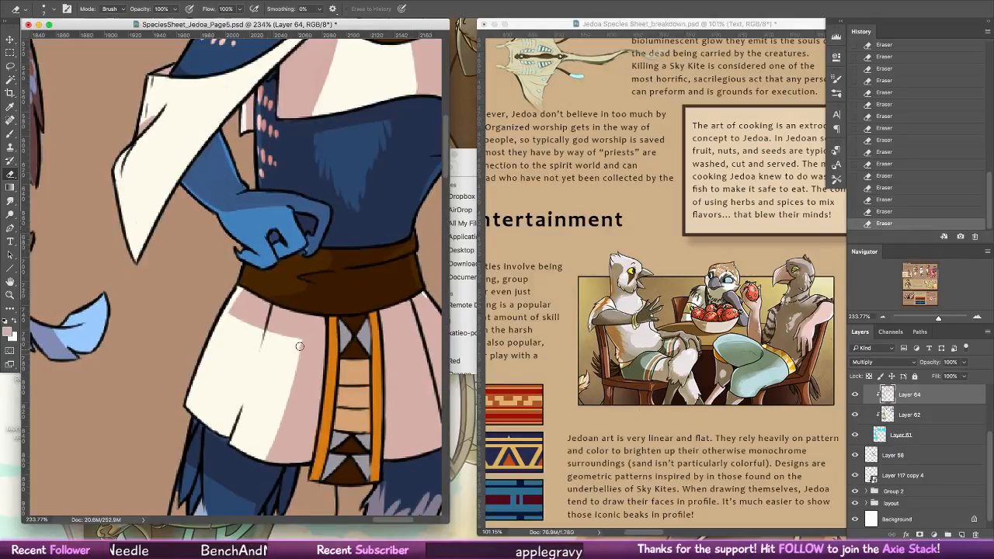
pyautogui.click(10, 134)
pyautogui.moveTo(214, 436); pyautogui.dragTo(221, 440)
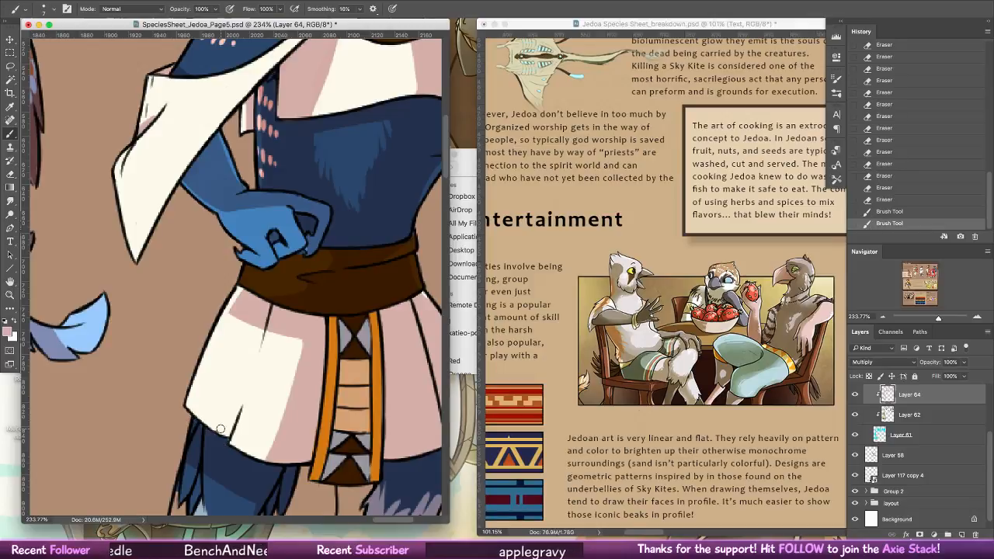
# - Erase shadow from the outer thigh feathers of the blue bird's left-hand leg below the skirt, undoing the last stroke
pyautogui.moveTo(373, 398); pyautogui.dragTo(337, 305)
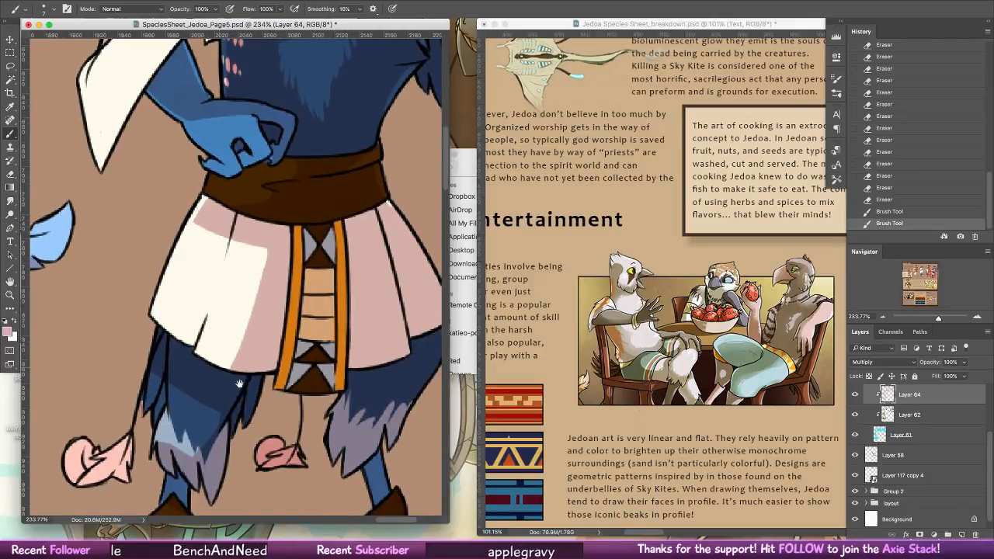
pyautogui.moveTo(240, 384); pyautogui.dragTo(336, 290)
pyautogui.press('e')
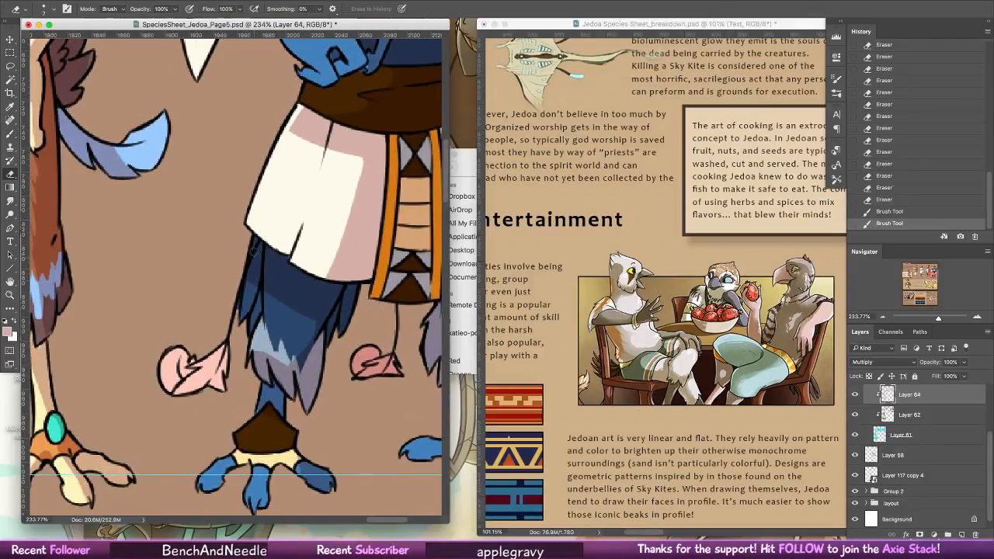
pyautogui.moveTo(254, 250); pyautogui.dragTo(250, 240)
pyautogui.moveTo(250, 242); pyautogui.dragTo(272, 309)
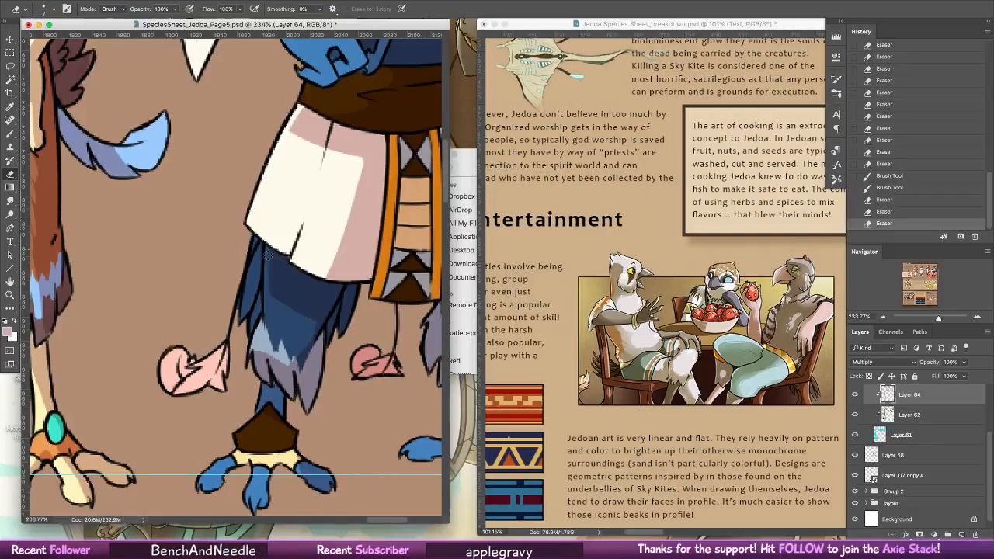
pyautogui.moveTo(268, 256); pyautogui.dragTo(279, 294)
pyautogui.moveTo(294, 327); pyautogui.dragTo(295, 330)
pyautogui.moveTo(281, 289)
pyautogui.mouseDown()
pyautogui.moveTo(273, 254)
pyautogui.moveTo(312, 302)
pyautogui.mouseUp()
pyautogui.press('super+z')
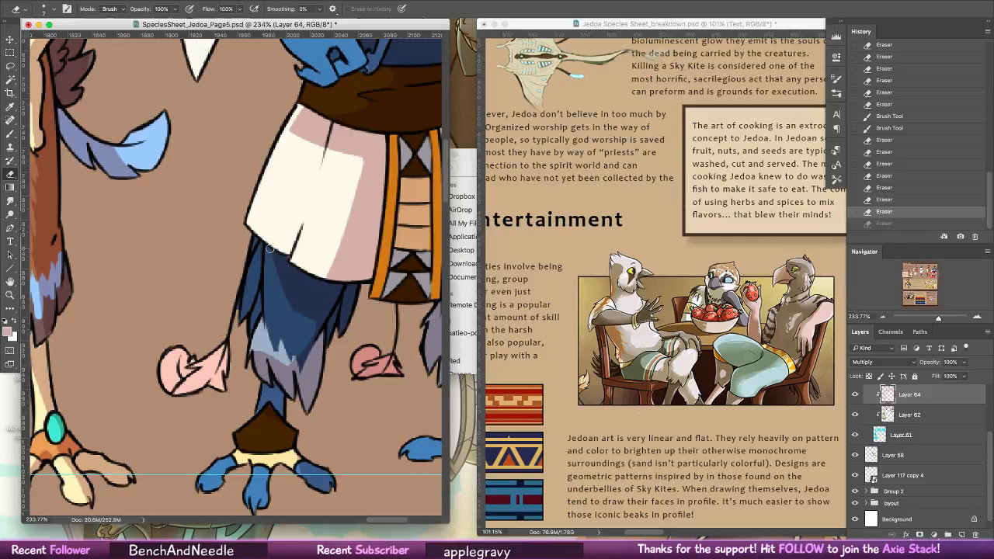
# - Erase shadow down the front of the left-hand thigh and through its pale feather fringe above the ankle
pyautogui.moveTo(270, 248)
pyautogui.mouseDown()
pyautogui.moveTo(305, 315)
pyautogui.moveTo(312, 308)
pyautogui.moveTo(307, 361)
pyautogui.mouseUp()
pyautogui.moveTo(308, 349)
pyautogui.mouseDown()
pyautogui.moveTo(303, 387)
pyautogui.moveTo(289, 380)
pyautogui.mouseUp()
pyautogui.moveTo(285, 362); pyautogui.dragTo(280, 376)
pyautogui.moveTo(260, 327)
pyautogui.mouseDown()
pyautogui.moveTo(258, 364)
pyautogui.moveTo(267, 350)
pyautogui.moveTo(286, 385)
pyautogui.mouseUp()
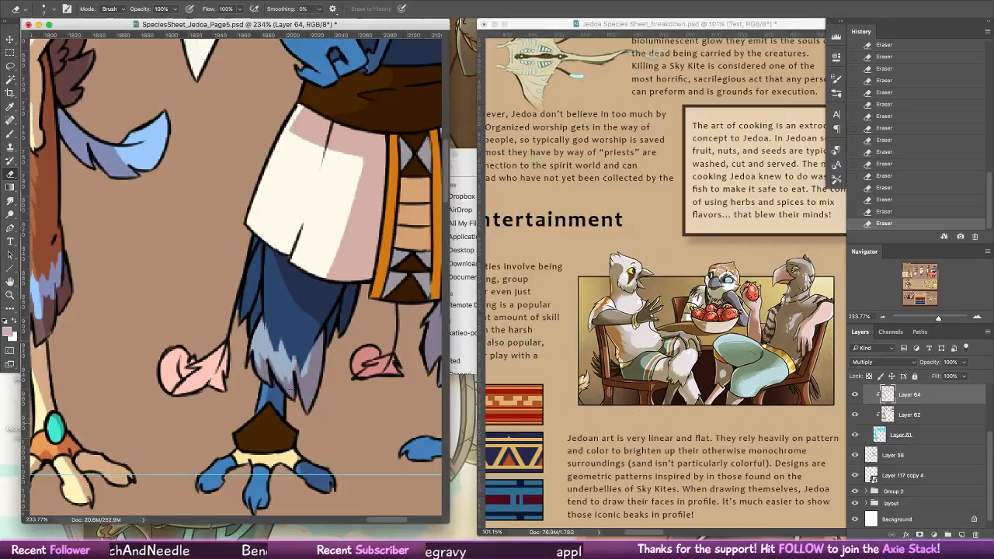
# - Paint shadow on the blue bird's left-hand foot, around the brown ankle cuff and along the toes
pyautogui.press('b')
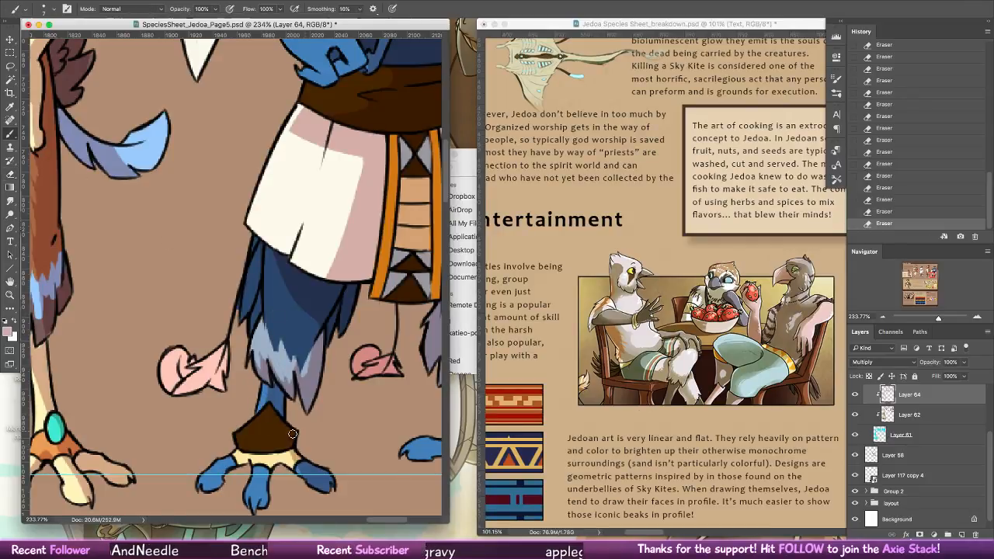
pyautogui.moveTo(292, 436); pyautogui.dragTo(296, 469)
pyautogui.moveTo(284, 428)
pyautogui.mouseDown()
pyautogui.moveTo(299, 465)
pyautogui.moveTo(262, 489)
pyautogui.moveTo(285, 458)
pyautogui.mouseUp()
pyautogui.moveTo(213, 488); pyautogui.dragTo(246, 458)
# - Paint shadow on the larger pink tuft beside the leg and on the patterned lower end of the sash
pyautogui.moveTo(216, 392)
pyautogui.mouseDown()
pyautogui.moveTo(212, 359)
pyautogui.moveTo(177, 399)
pyautogui.moveTo(194, 380)
pyautogui.moveTo(190, 358)
pyautogui.moveTo(193, 373)
pyautogui.mouseUp()
pyautogui.moveTo(188, 365); pyautogui.dragTo(194, 374)
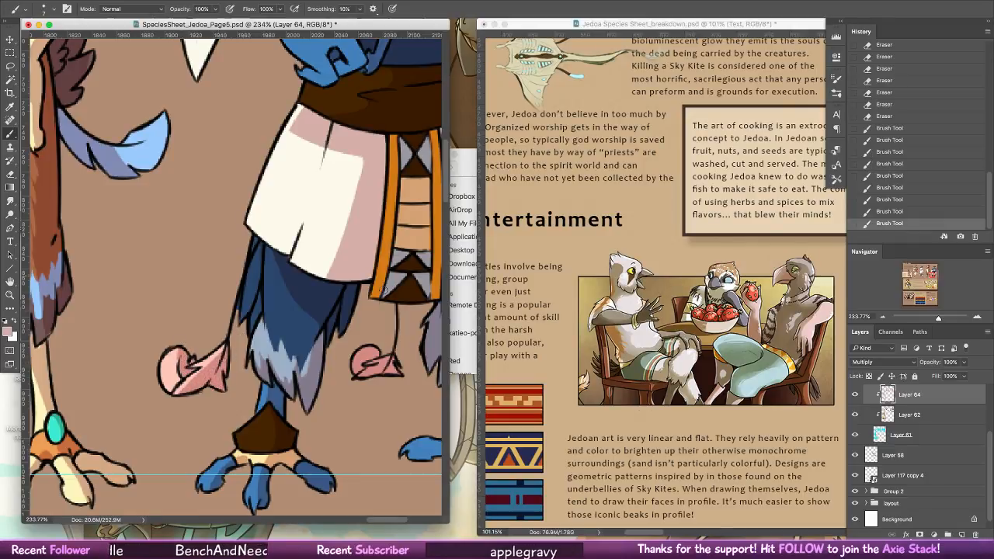
pyautogui.moveTo(382, 290); pyautogui.dragTo(404, 294)
# - Erase excess shadow from the smaller pink tuft hanging between the blue bird's legs
pyautogui.press('e')
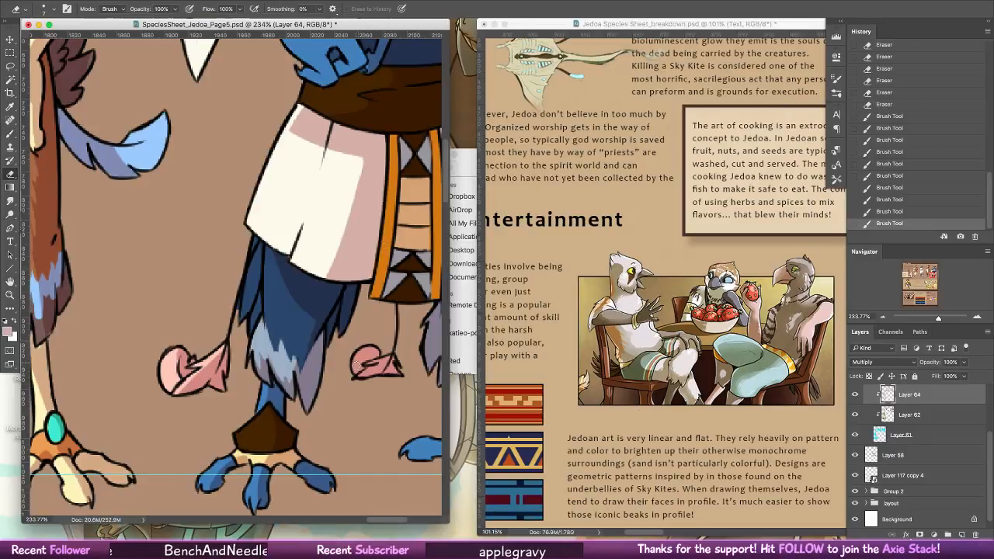
pyautogui.moveTo(356, 365); pyautogui.dragTo(364, 356)
pyautogui.moveTo(393, 316); pyautogui.dragTo(410, 316)
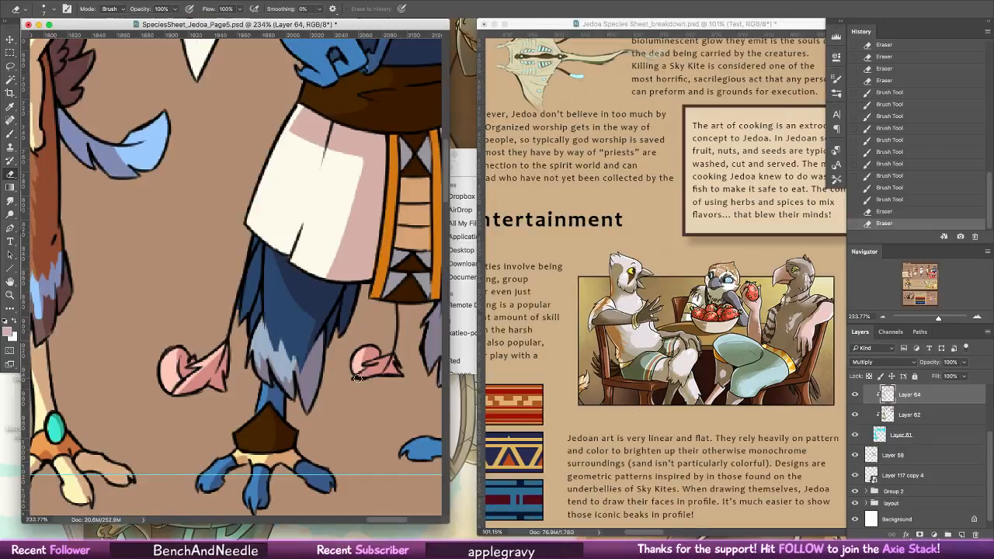
pyautogui.moveTo(358, 377); pyautogui.dragTo(384, 356)
# - Erase a thin strip of shadow down the orange border of the sash to create a highlight
pyautogui.scroll(5, 342, 256)
pyautogui.hscroll(3, 342, 256)
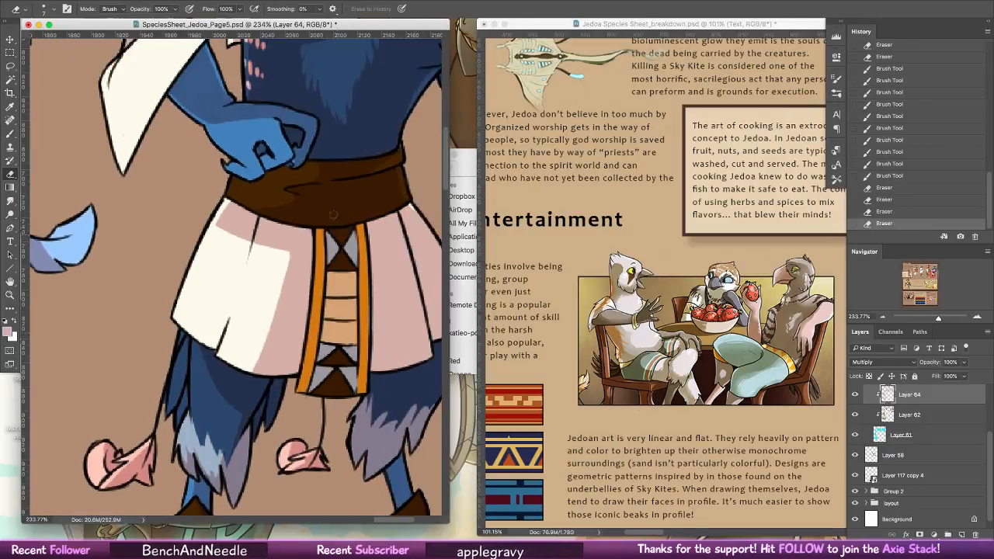
pyautogui.moveTo(320, 229)
pyautogui.mouseDown()
pyautogui.moveTo(302, 394)
pyautogui.moveTo(312, 331)
pyautogui.moveTo(302, 394)
pyautogui.mouseUp()
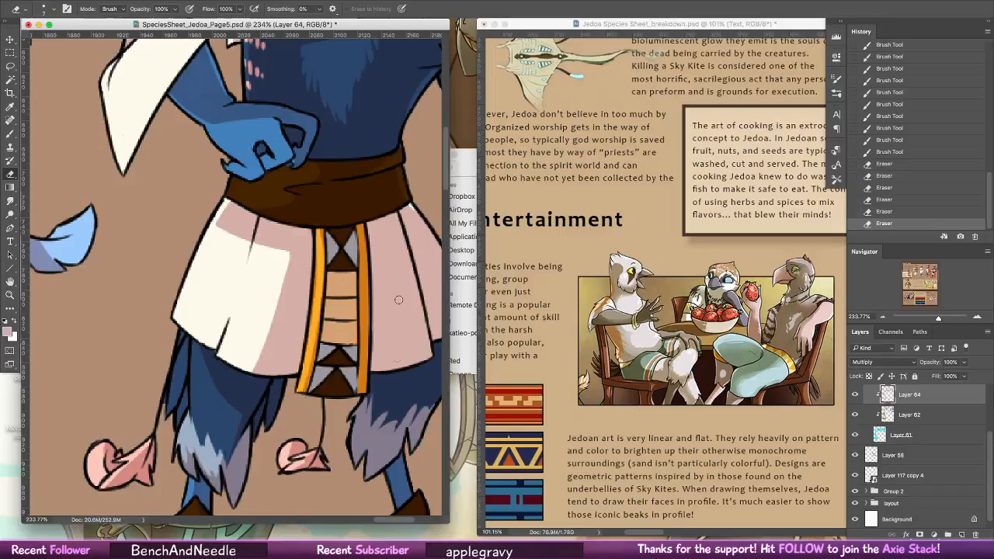
# - Erase shadow from the inner edge and pale feather fringe of the blue bird's right-hand leg
pyautogui.scroll(-3, 327, 331)
pyautogui.hscroll(2, 326, 331)
pyautogui.moveTo(321, 334); pyautogui.dragTo(333, 393)
pyautogui.scroll(-3, 392, 376)
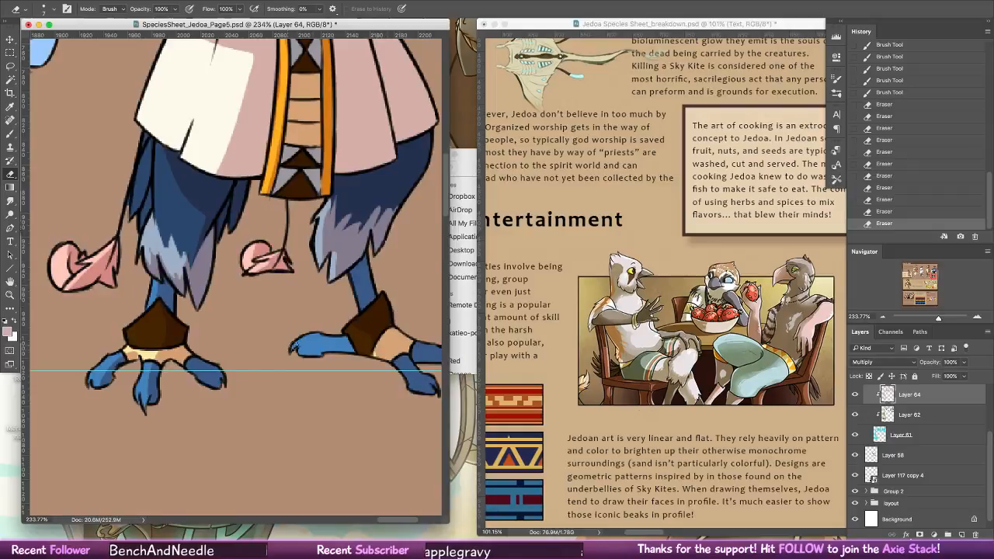
# - Paint shadow on the right-hand foot's rear toe and trim the shadow around its brown ankle cuff and shin
pyautogui.press('b')
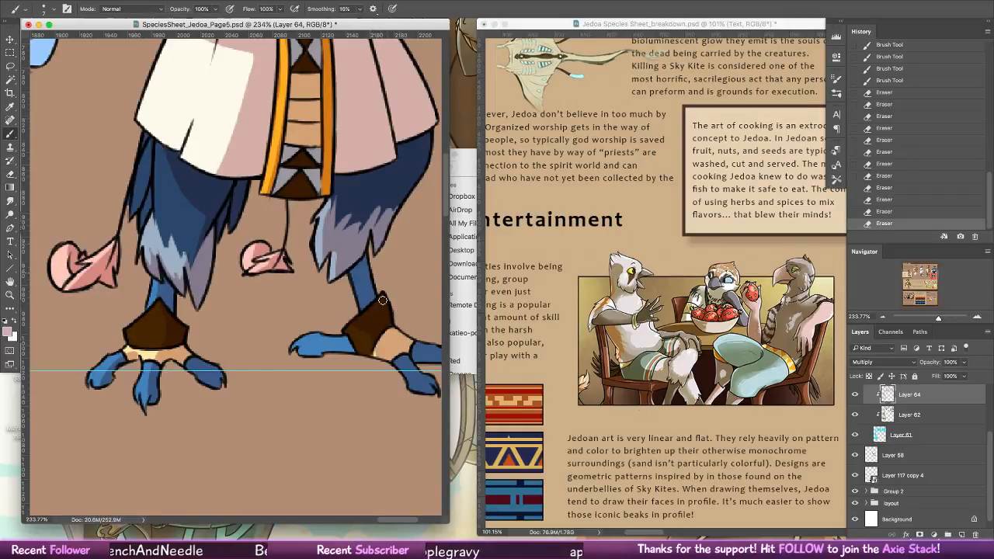
pyautogui.moveTo(332, 343); pyautogui.dragTo(351, 349)
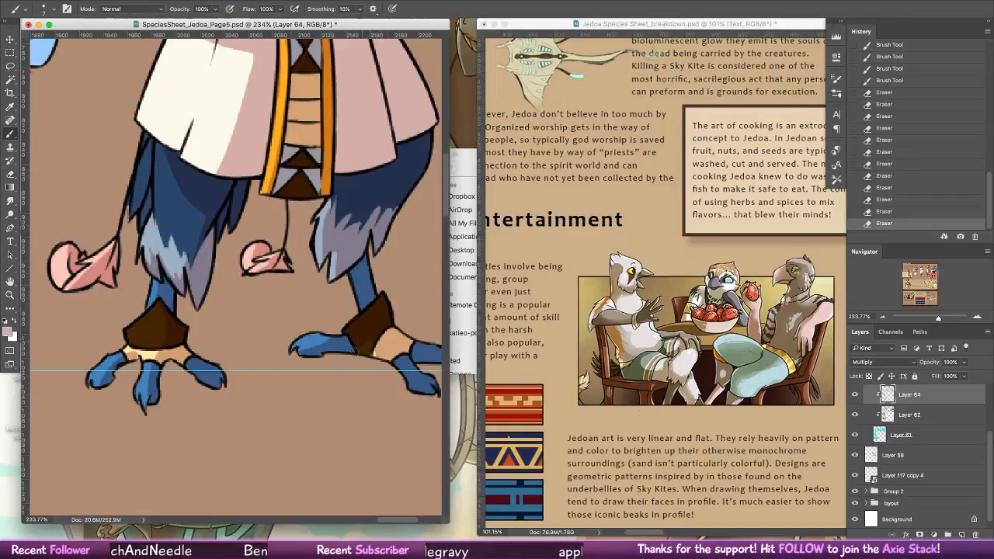
pyautogui.press('e')
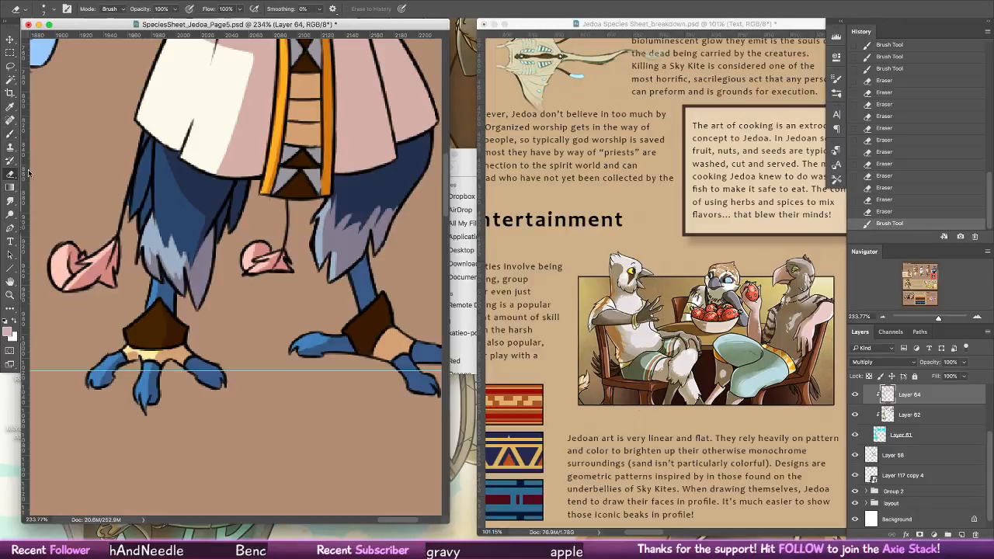
pyautogui.moveTo(342, 326); pyautogui.dragTo(351, 334)
pyautogui.moveTo(363, 268); pyautogui.dragTo(370, 276)
# - Erase shadow from the top of the blue bird's right-hand foot and along its front toes
pyautogui.hscroll(3, 370, 276)
pyautogui.scroll(-1, 370, 276)
pyautogui.click(336, 320)
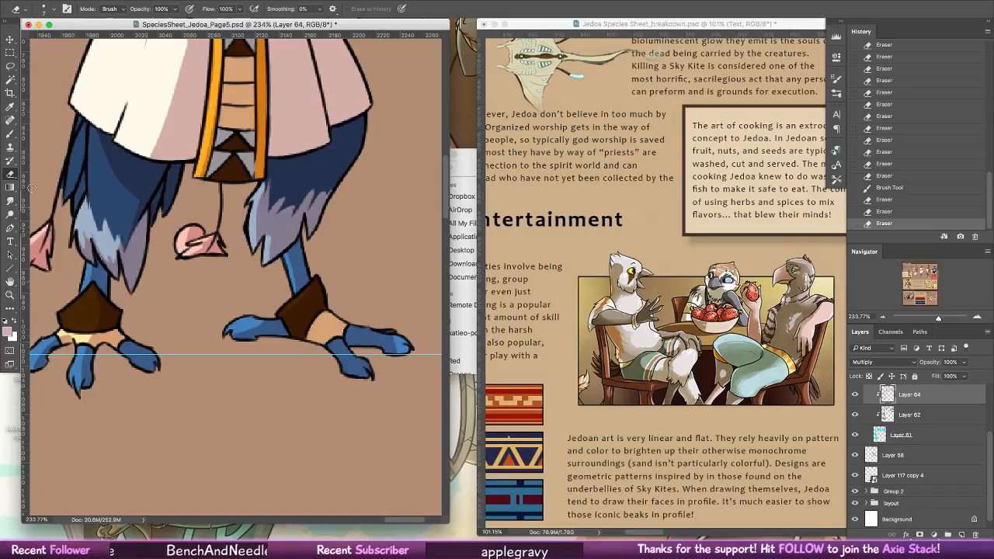
pyautogui.moveTo(310, 334)
pyautogui.mouseDown()
pyautogui.moveTo(357, 385)
pyautogui.moveTo(370, 384)
pyautogui.moveTo(373, 348)
pyautogui.moveTo(409, 354)
pyautogui.mouseUp()
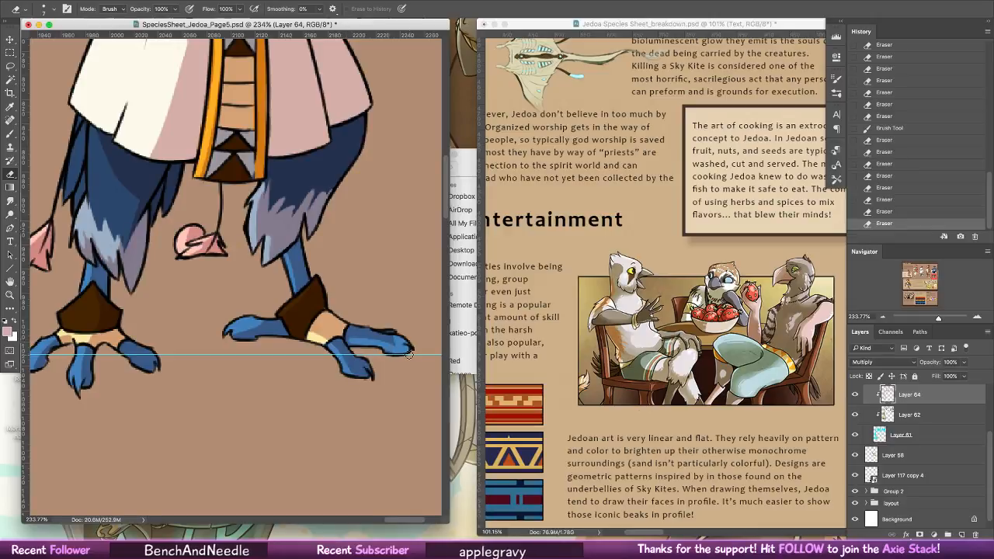
# - Erase thin strips of shadow along the outer edge of the white skirt and the right-hand thigh below it
pyautogui.scroll(5, 373, 248)
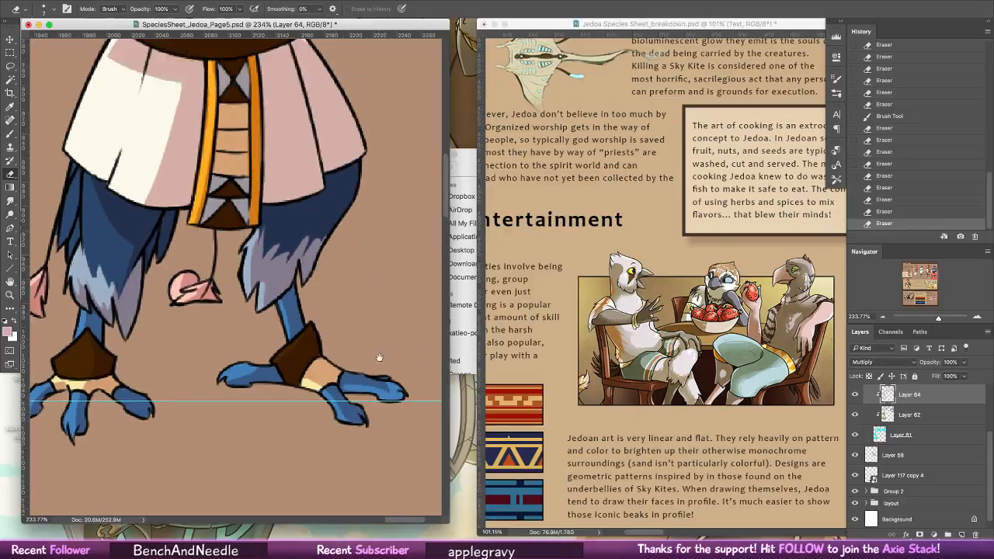
pyautogui.moveTo(320, 144)
pyautogui.mouseDown()
pyautogui.moveTo(381, 255)
pyautogui.moveTo(334, 365)
pyautogui.mouseUp()
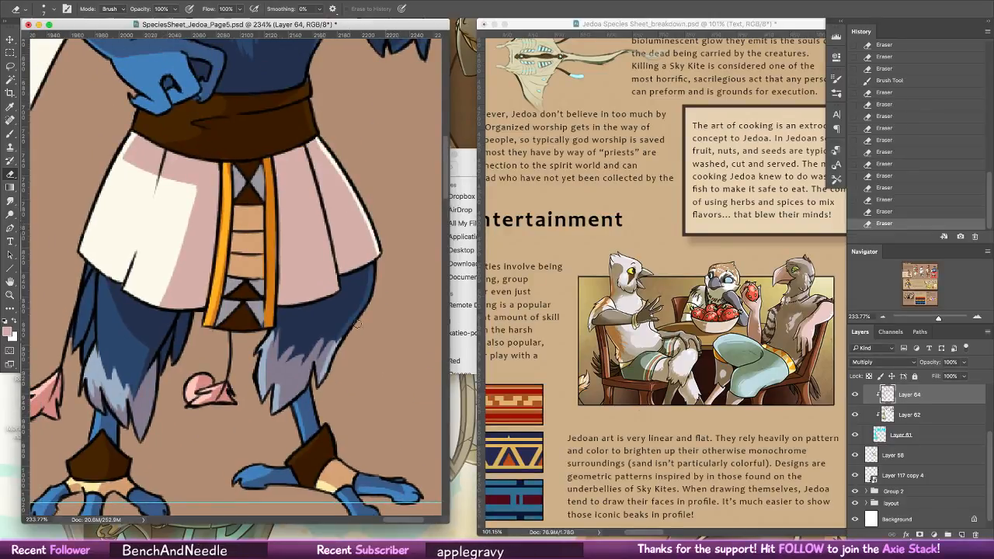
pyautogui.moveTo(358, 324); pyautogui.dragTo(388, 246)
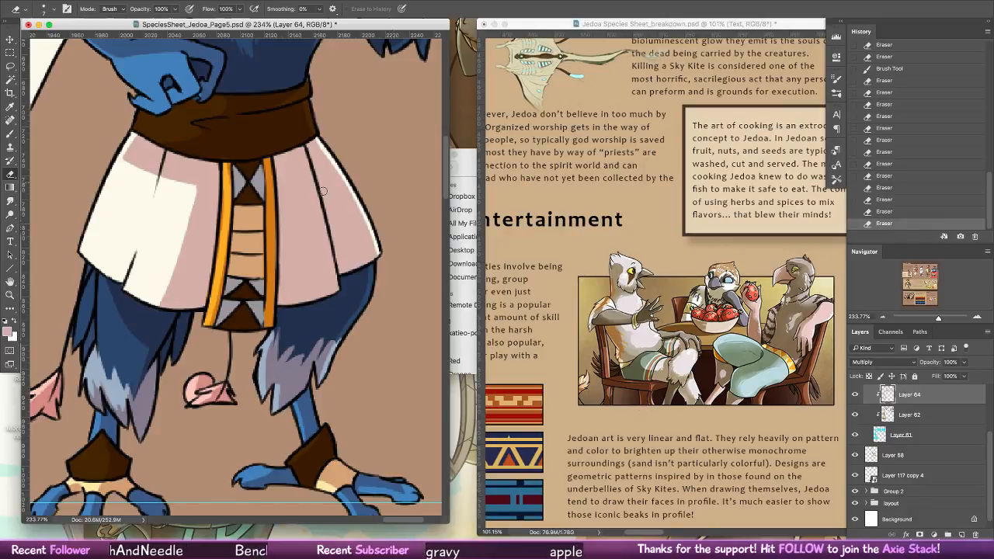
# - Erase a thin strip of shadow along the pleat line on the shaded side of the blue bird's skirt
pyautogui.moveTo(395, 223); pyautogui.dragTo(404, 297)
pyautogui.moveTo(316, 224); pyautogui.dragTo(343, 358)
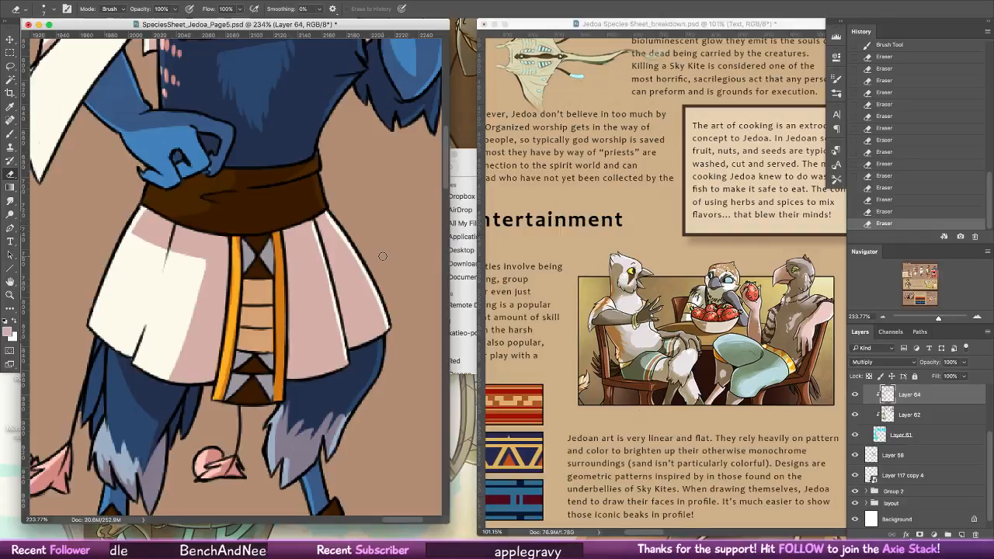
pyautogui.moveTo(383, 279); pyautogui.dragTo(389, 396)
# - Erase shadow from the sash's patterned center and its second orange border, undoing the last stroke
pyautogui.scroll(-5, 249, 365)
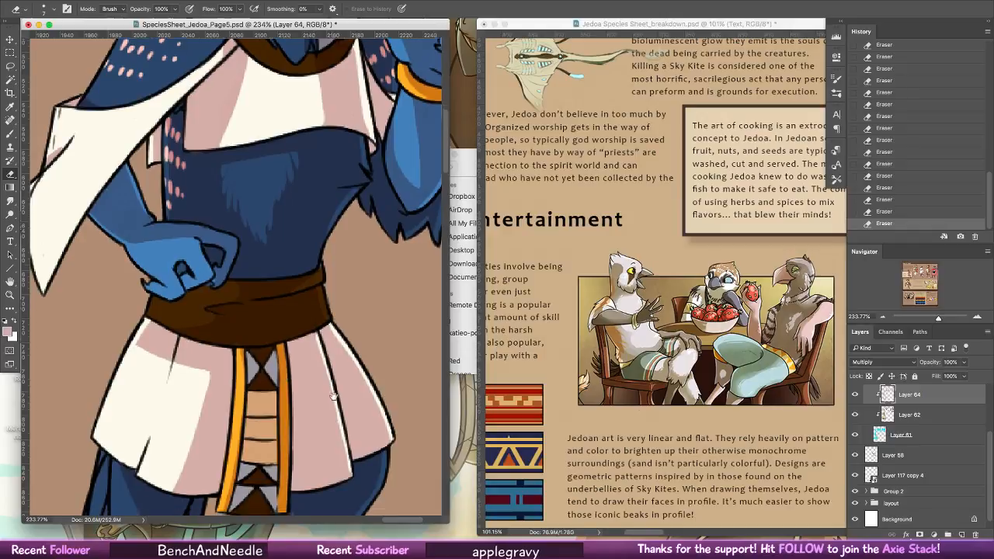
pyautogui.moveTo(268, 358); pyautogui.dragTo(259, 388)
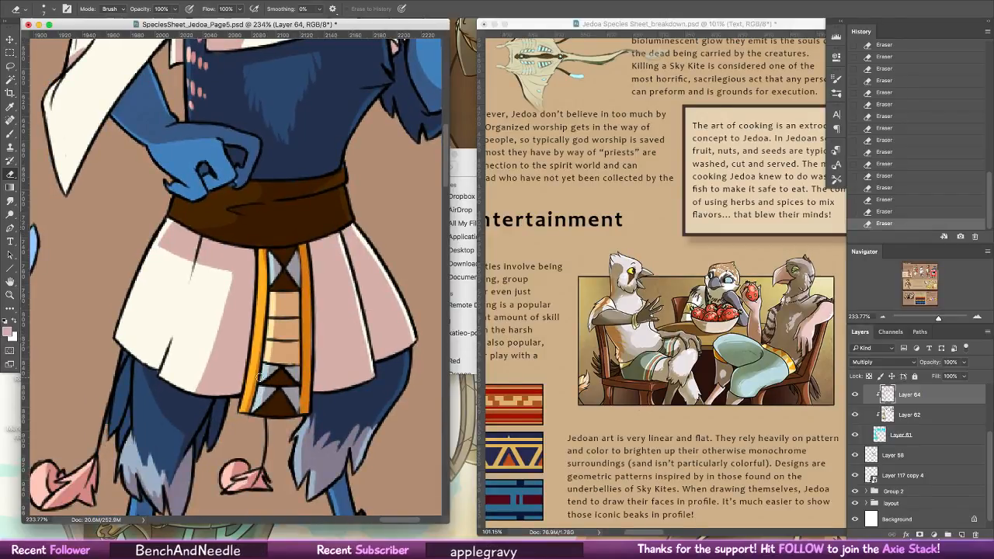
pyautogui.moveTo(303, 250); pyautogui.dragTo(300, 411)
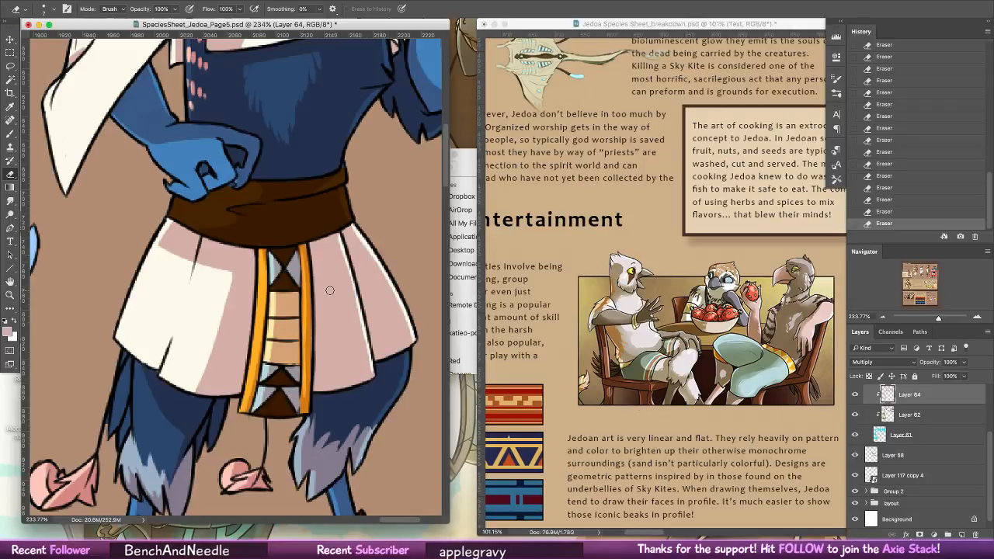
pyautogui.hotkey('ctrl', 'z')
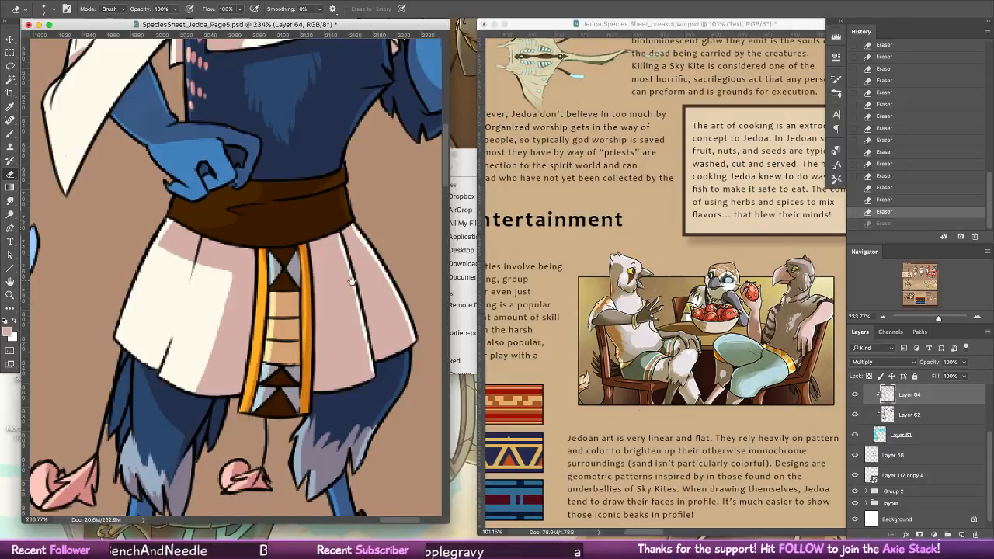
# - Paint shadow on the blue bird's hand resting on the hip, across the wrist, palm and curled fingers
pyautogui.moveTo(343, 289); pyautogui.dragTo(372, 409)
pyautogui.press('b')
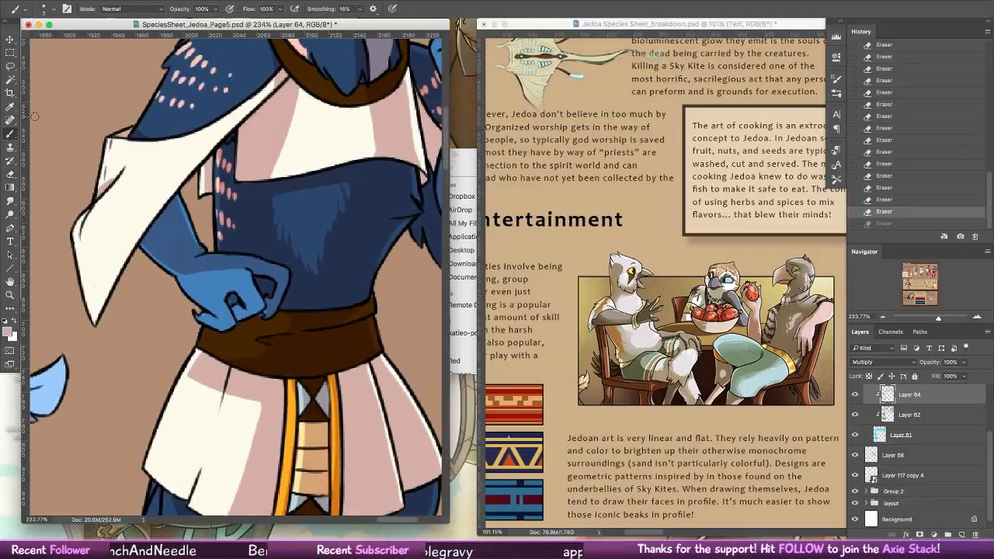
pyautogui.moveTo(225, 286)
pyautogui.mouseDown()
pyautogui.moveTo(244, 306)
pyautogui.moveTo(238, 289)
pyautogui.moveTo(232, 313)
pyautogui.moveTo(227, 299)
pyautogui.moveTo(244, 314)
pyautogui.moveTo(266, 296)
pyautogui.moveTo(257, 282)
pyautogui.moveTo(265, 312)
pyautogui.moveTo(247, 273)
pyautogui.moveTo(261, 313)
pyautogui.moveTo(255, 266)
pyautogui.moveTo(247, 295)
pyautogui.moveTo(242, 272)
pyautogui.moveTo(248, 312)
pyautogui.moveTo(236, 263)
pyautogui.moveTo(239, 284)
pyautogui.moveTo(203, 269)
pyautogui.moveTo(239, 303)
pyautogui.mouseUp()
pyautogui.click(216, 256)
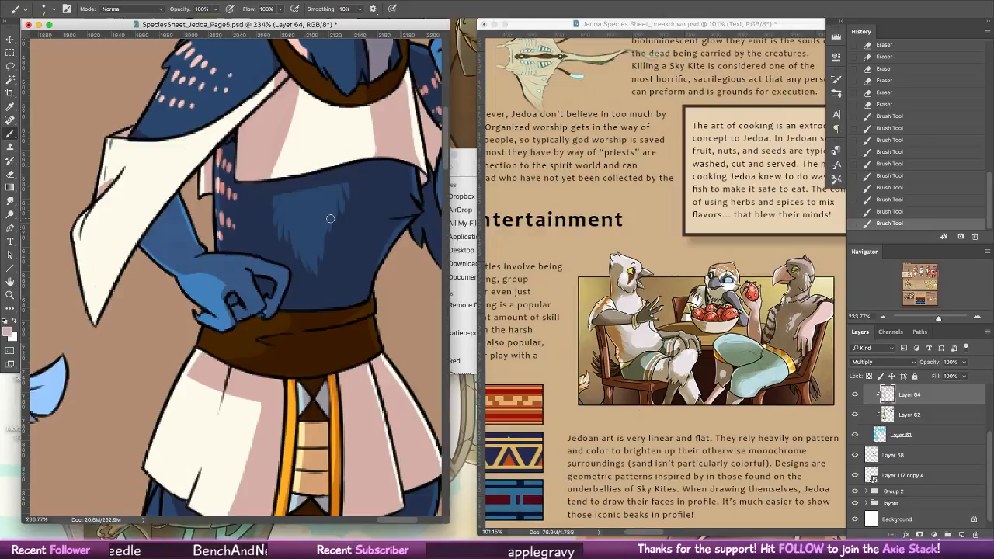
pyautogui.click(261, 305)
# - Paint shadow over the lower end of the highlight on the blue bird's raised forearm near the elbow
pyautogui.hscroll(10, 260, 311)
pyautogui.scroll(5, 260, 311)
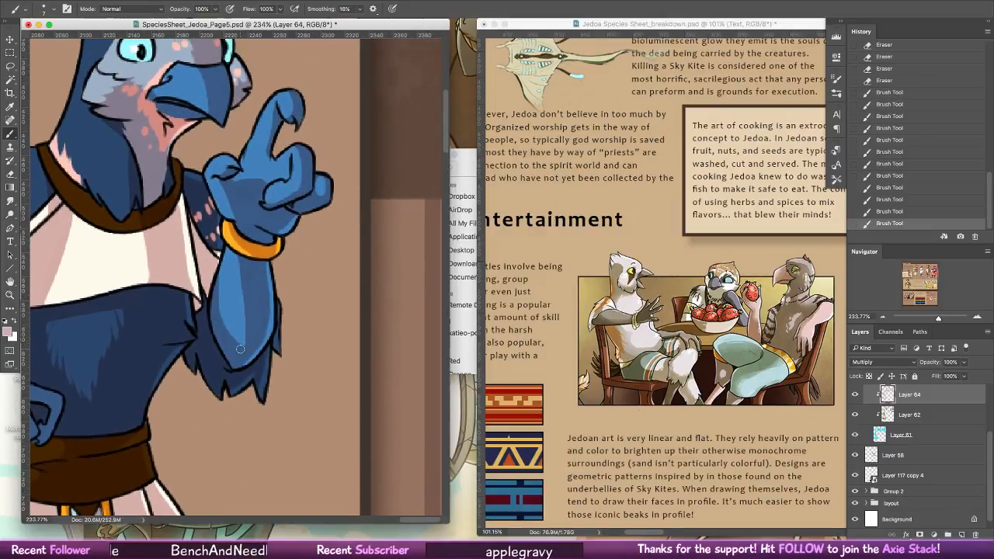
pyautogui.moveTo(240, 350)
pyautogui.mouseDown()
pyautogui.moveTo(242, 267)
pyautogui.moveTo(230, 357)
pyautogui.moveTo(280, 277)
pyautogui.moveTo(252, 271)
pyautogui.moveTo(241, 328)
pyautogui.mouseUp()
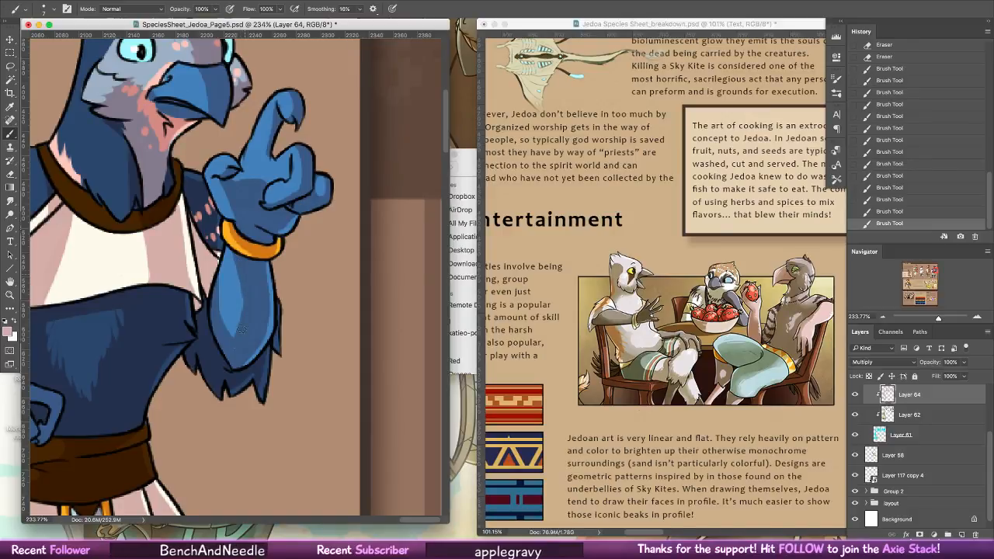
# - Erase shadow on the red-headed bird from the neck down the chest and along the side of the belly
pyautogui.scroll(-15, 349, 240)
pyautogui.hscroll(-4, 349, 240)
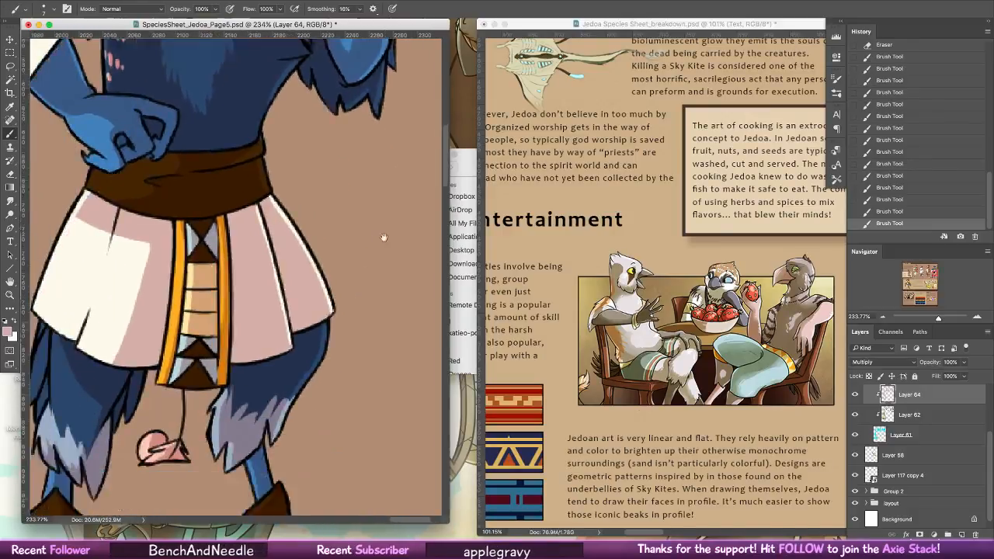
pyautogui.click(10, 296)
pyautogui.moveTo(303, 316); pyautogui.dragTo(194, 311)
pyautogui.moveTo(330, 295); pyautogui.dragTo(286, 283)
pyautogui.moveTo(101, 142)
pyautogui.mouseDown()
pyautogui.moveTo(243, 191)
pyautogui.moveTo(389, 264)
pyautogui.moveTo(355, 265)
pyautogui.mouseUp()
pyautogui.moveTo(254, 208)
pyautogui.mouseDown()
pyautogui.moveTo(303, 224)
pyautogui.moveTo(286, 244)
pyautogui.moveTo(276, 237)
pyautogui.moveTo(303, 210)
pyautogui.mouseUp()
pyautogui.click(10, 174)
pyautogui.moveTo(314, 210)
pyautogui.mouseDown()
pyautogui.moveTo(245, 282)
pyautogui.moveTo(234, 322)
pyautogui.mouseUp()
pyautogui.moveTo(239, 310); pyautogui.dragTo(233, 376)
pyautogui.moveTo(236, 367); pyautogui.dragTo(252, 408)
pyautogui.moveTo(248, 393); pyautogui.dragTo(256, 417)
pyautogui.moveTo(246, 367)
pyautogui.mouseDown()
pyautogui.moveTo(243, 396)
pyautogui.moveTo(278, 447)
pyautogui.mouseUp()
# - Erase shadow from the red-headed bird's raised upper arm and its elbow
pyautogui.moveTo(301, 298); pyautogui.dragTo(320, 331)
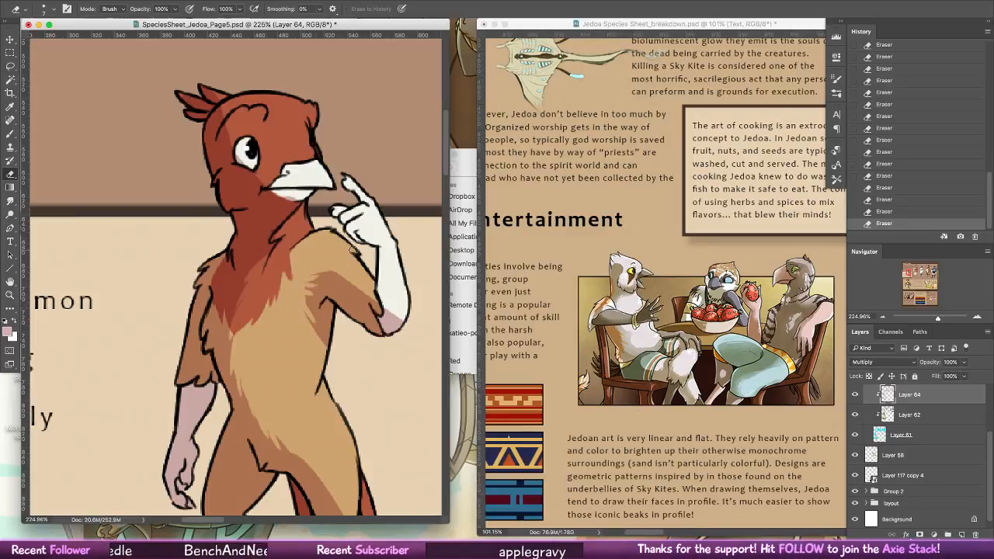
pyautogui.moveTo(315, 272); pyautogui.dragTo(405, 321)
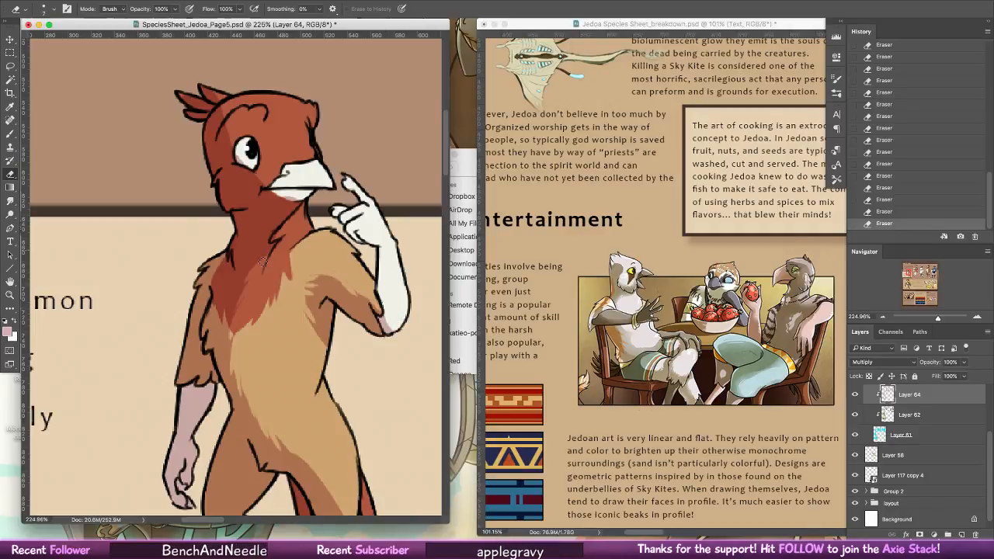
# - Paint shadow on the red-headed bird's beak and across its face around the cheek
pyautogui.scroll(5, 284, 190)
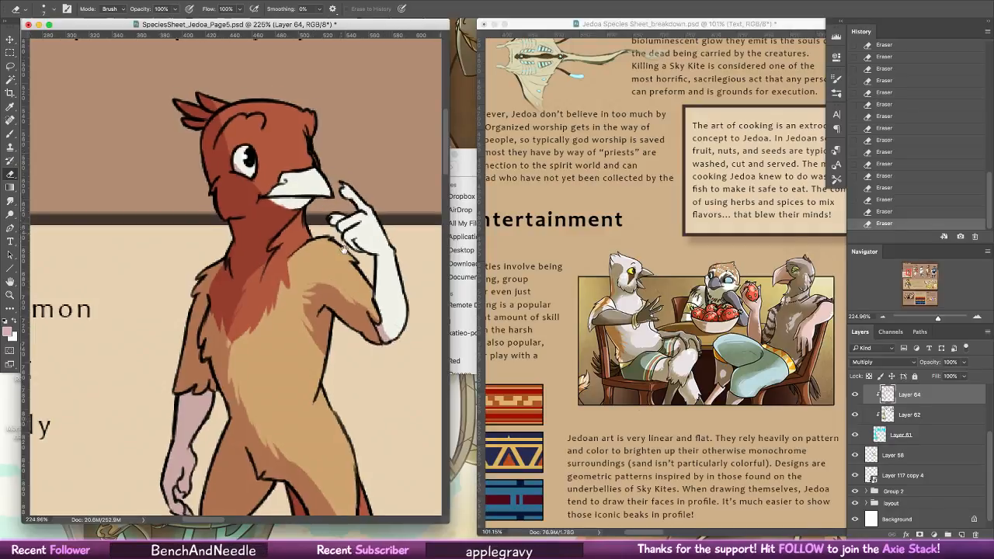
pyautogui.press('b')
pyautogui.moveTo(274, 253)
pyautogui.mouseDown()
pyautogui.moveTo(296, 236)
pyautogui.moveTo(334, 258)
pyautogui.moveTo(294, 269)
pyautogui.moveTo(311, 264)
pyautogui.moveTo(313, 245)
pyautogui.mouseUp()
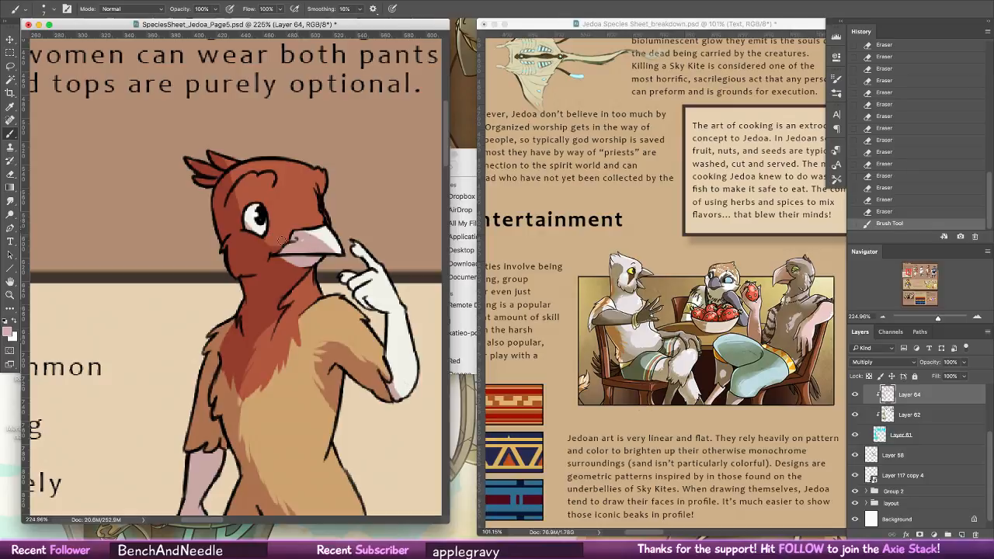
pyautogui.moveTo(244, 222)
pyautogui.mouseDown()
pyautogui.moveTo(268, 189)
pyautogui.moveTo(241, 199)
pyautogui.moveTo(264, 179)
pyautogui.moveTo(256, 186)
pyautogui.moveTo(256, 158)
pyautogui.moveTo(268, 150)
pyautogui.moveTo(212, 150)
pyautogui.moveTo(252, 159)
pyautogui.moveTo(210, 149)
pyautogui.moveTo(262, 163)
pyautogui.moveTo(180, 181)
pyautogui.mouseUp()
# - Erase shadow from the red-headed bird's cheek beneath the eye and along the beak to shape feathered highlights
pyautogui.press('e')
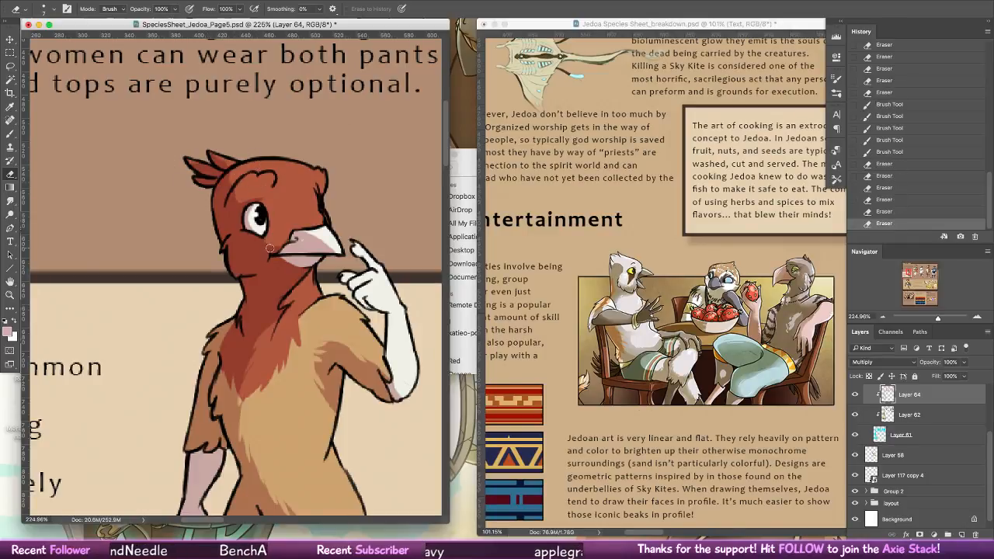
pyautogui.moveTo(266, 244)
pyautogui.mouseDown()
pyautogui.moveTo(240, 255)
pyautogui.moveTo(259, 241)
pyautogui.moveTo(245, 258)
pyautogui.moveTo(261, 242)
pyautogui.moveTo(264, 255)
pyautogui.moveTo(297, 209)
pyautogui.moveTo(276, 247)
pyautogui.moveTo(293, 237)
pyautogui.moveTo(294, 292)
pyautogui.moveTo(314, 267)
pyautogui.mouseUp()
pyautogui.moveTo(315, 255); pyautogui.dragTo(319, 258)
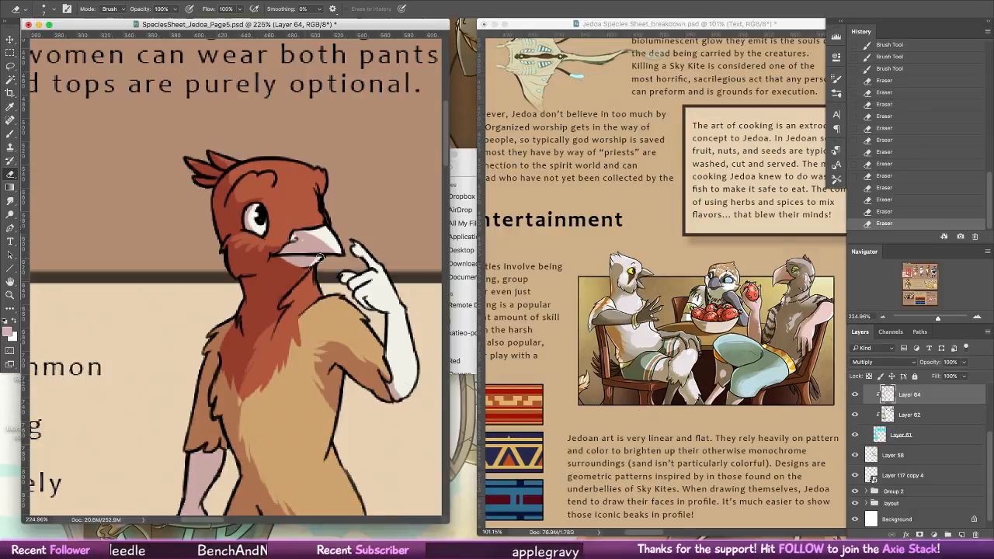
# - Erase shadow from the red-headed bird's lowered forearm and hand, and from the upper side of the foot beneath it
pyautogui.moveTo(236, 321)
pyautogui.mouseDown()
pyautogui.moveTo(201, 359)
pyautogui.moveTo(305, 292)
pyautogui.moveTo(237, 391)
pyautogui.moveTo(250, 481)
pyautogui.mouseUp()
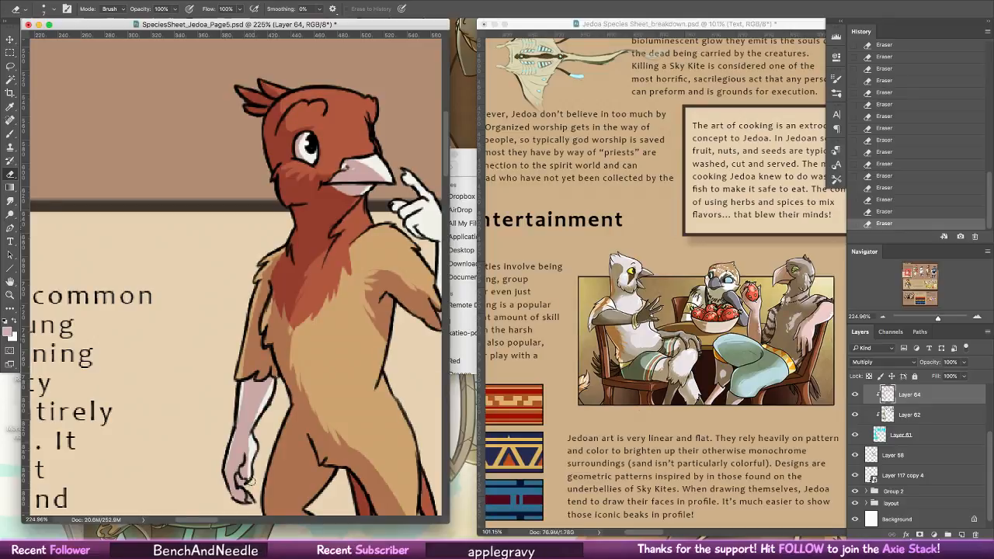
pyautogui.scroll(-5, 373, 326)
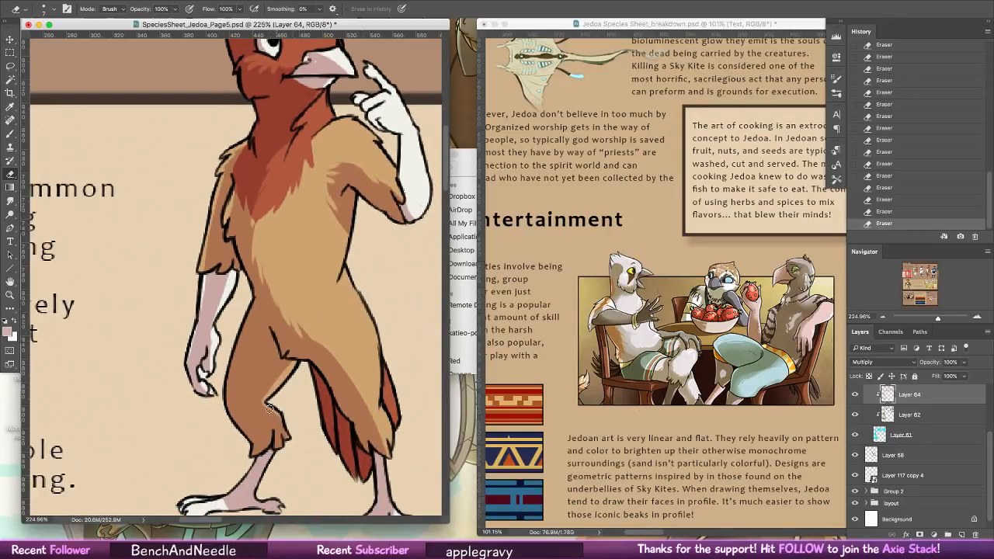
pyautogui.moveTo(301, 473); pyautogui.dragTo(362, 366)
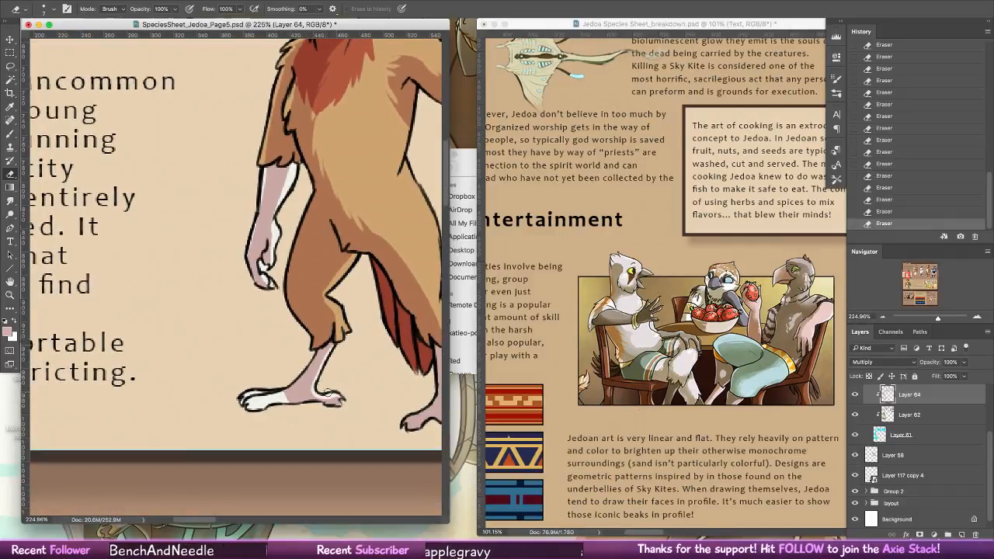
# - Paint shadow back over that foot's front toes, and erase shadow from the red-headed bird's other lower leg and foot
pyautogui.click(10, 133)
pyautogui.moveTo(289, 401); pyautogui.dragTo(237, 404)
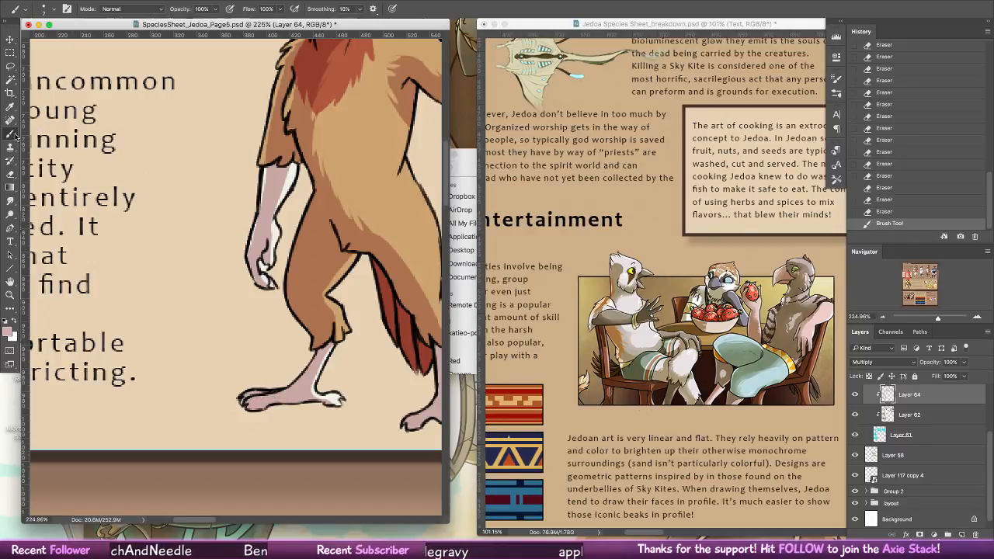
pyautogui.moveTo(341, 371); pyautogui.dragTo(268, 304)
pyautogui.press('e')
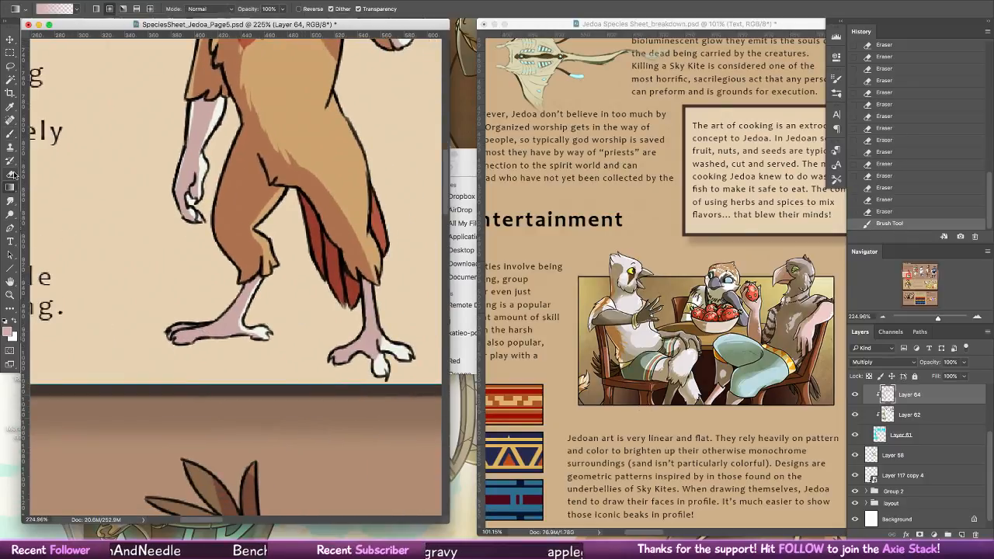
pyautogui.moveTo(296, 159)
pyautogui.mouseDown()
pyautogui.moveTo(373, 281)
pyautogui.moveTo(392, 364)
pyautogui.moveTo(372, 310)
pyautogui.moveTo(365, 357)
pyautogui.mouseUp()
# - Close the Jedoa Species Sheet_breakdown file and open SpeciesSheet_Jedoa_Page4.psd from the Jedoa Species Sheet folder
pyautogui.click(494, 27)
pyautogui.click(494, 26)
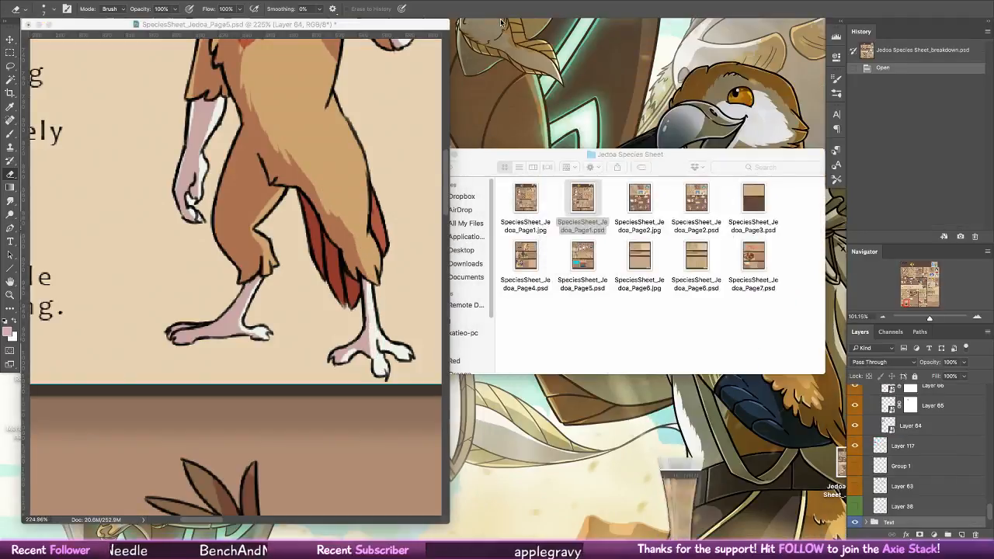
pyautogui.click(579, 150)
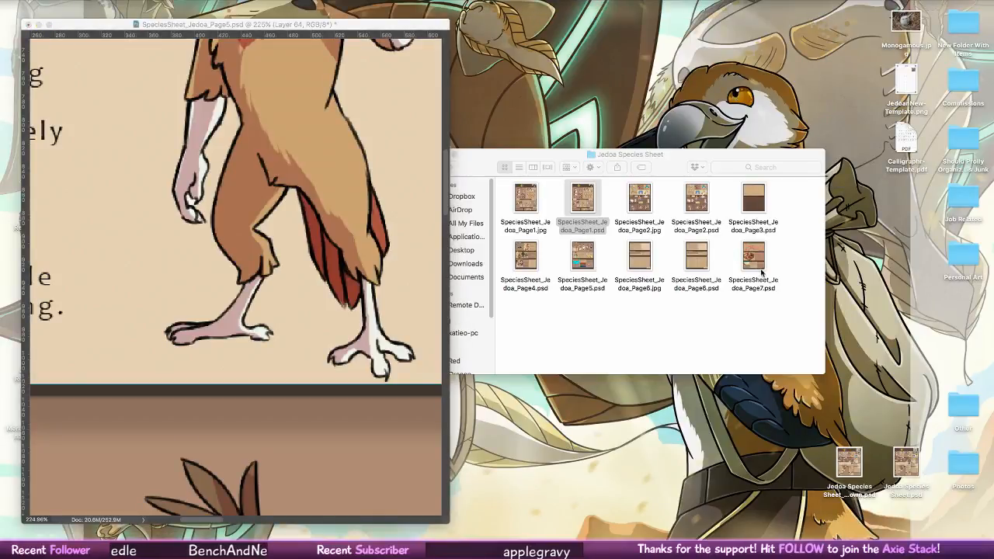
pyautogui.doubleClick(535, 267)
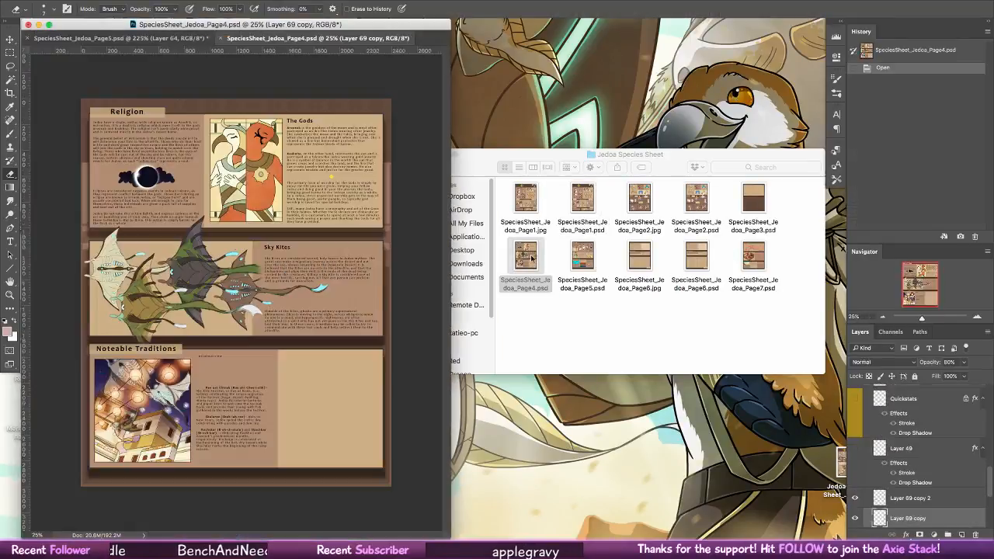
# - Add a text box reading "Drums" in the empty Noteable Traditions panel and move its layer directly below The Gods layer
pyautogui.click(10, 241)
pyautogui.moveTo(283, 374); pyautogui.dragTo(369, 449)
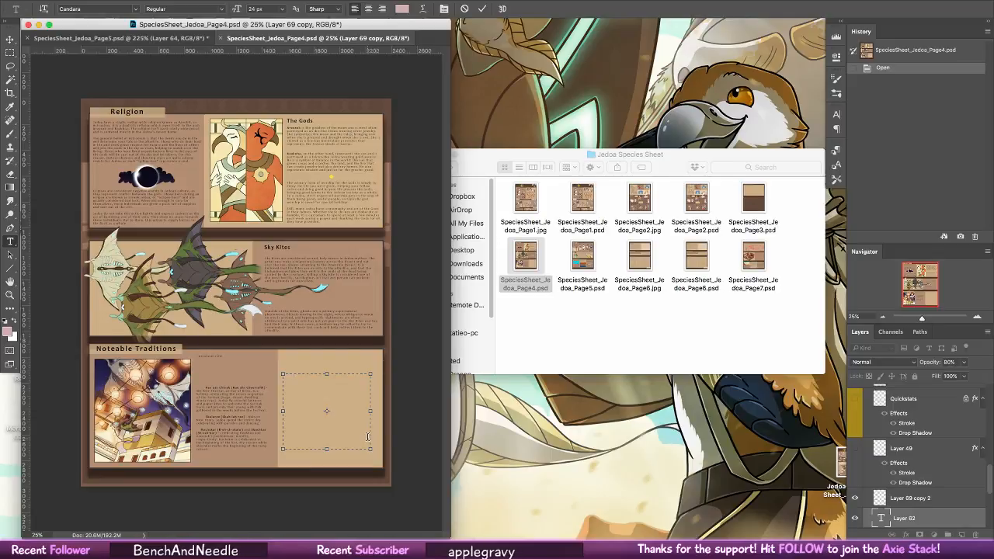
pyautogui.click(937, 518)
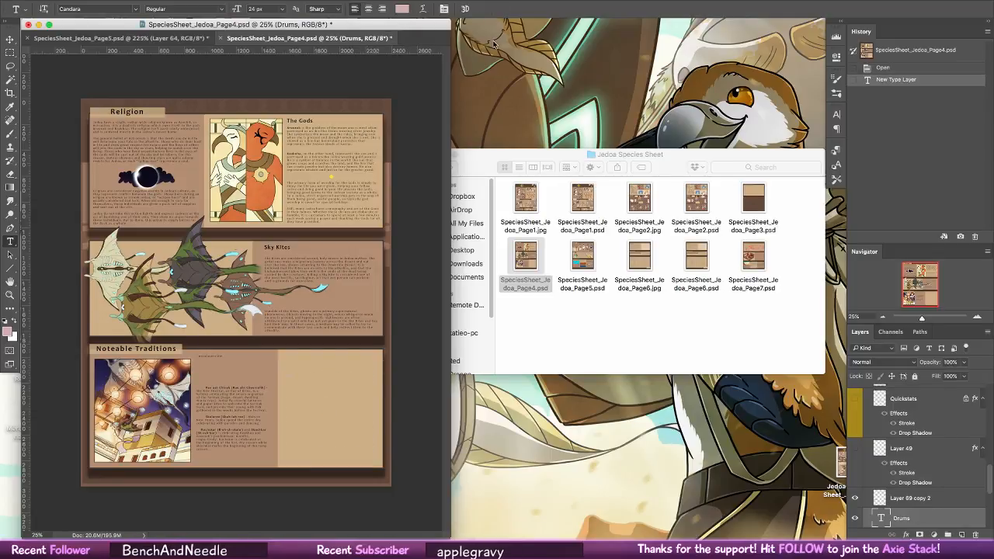
pyautogui.moveTo(922, 514); pyautogui.dragTo(913, 380)
# - Set the colour of the "Drums" text to black
pyautogui.press('z')
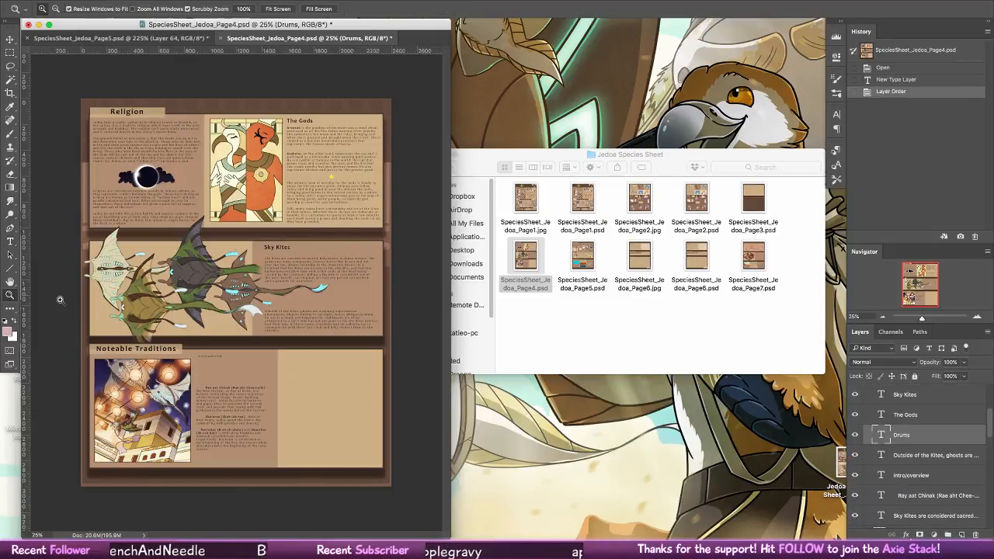
pyautogui.moveTo(303, 408); pyautogui.dragTo(368, 422)
pyautogui.click(368, 416)
pyautogui.click(230, 273)
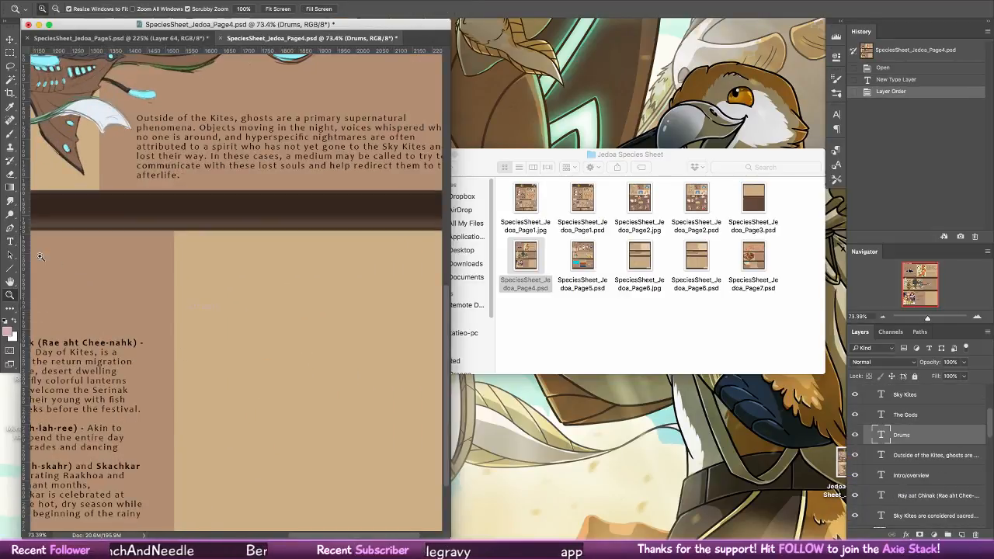
pyautogui.press('t')
pyautogui.click(208, 307)
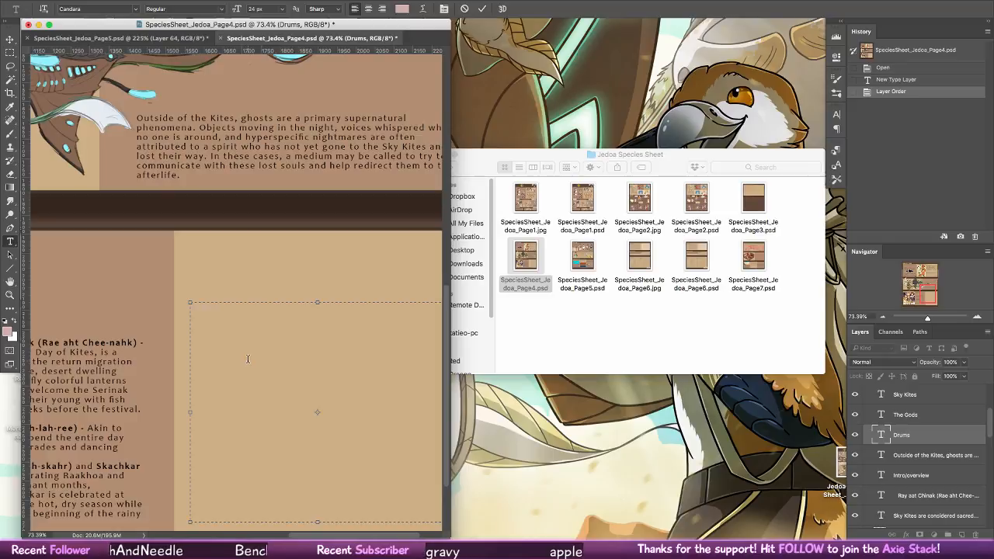
pyautogui.hotkey('ctrl', 'a')
pyautogui.click(401, 8)
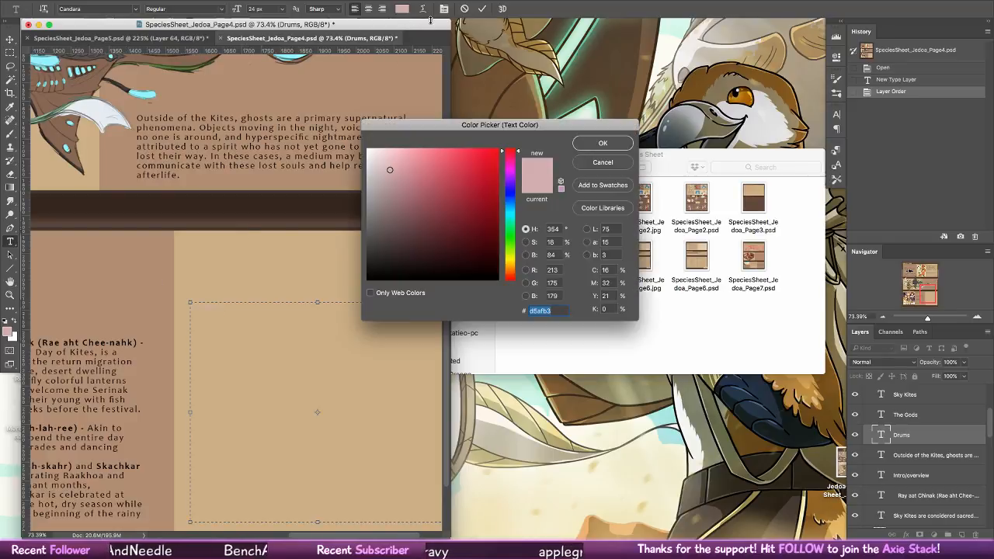
pyautogui.click(388, 272)
pyautogui.click(601, 141)
pyautogui.click(291, 306)
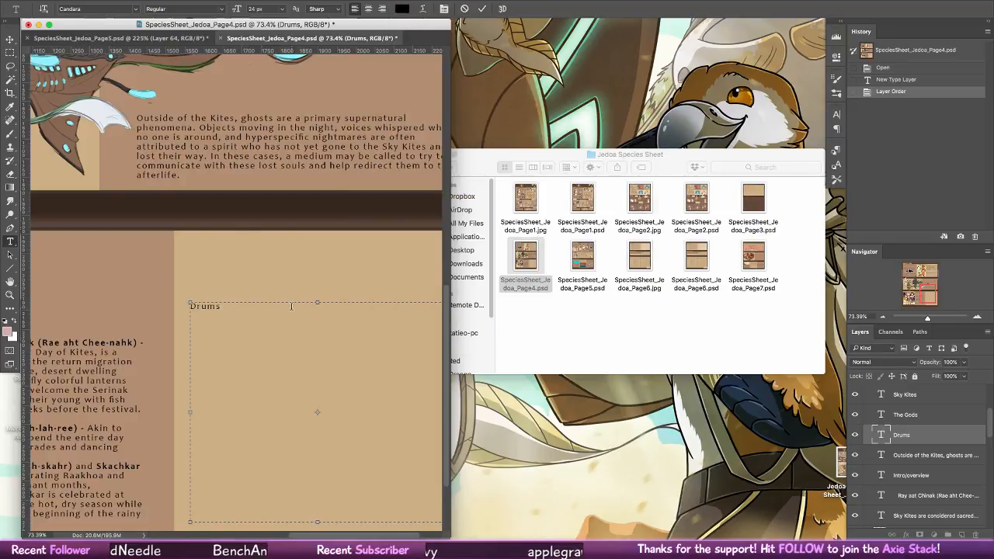
# - Add "strings" under "Drums" and, after a blank line, "attempted to create woodwinds for beaks after hearing them from other races"
pyautogui.press('Return')
pyautogui.write('strings')
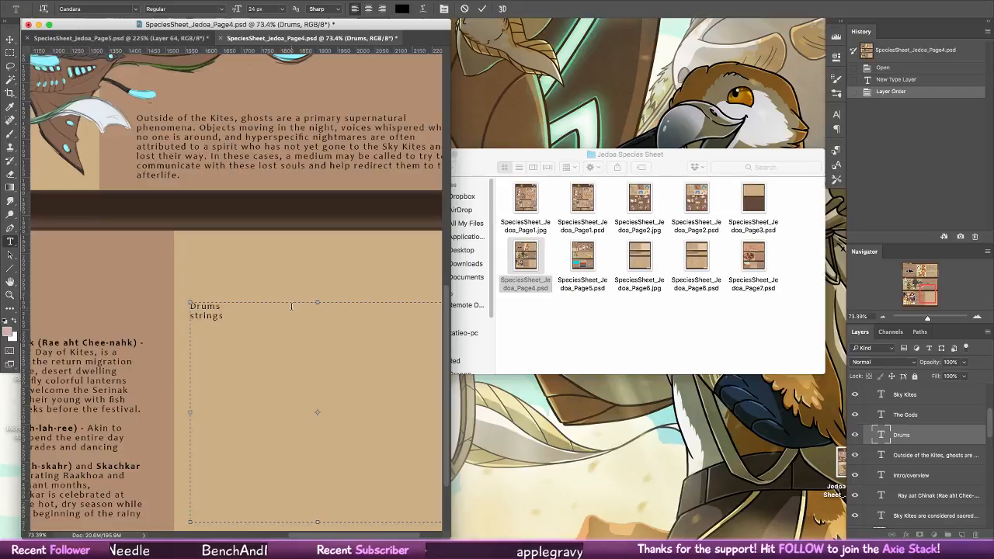
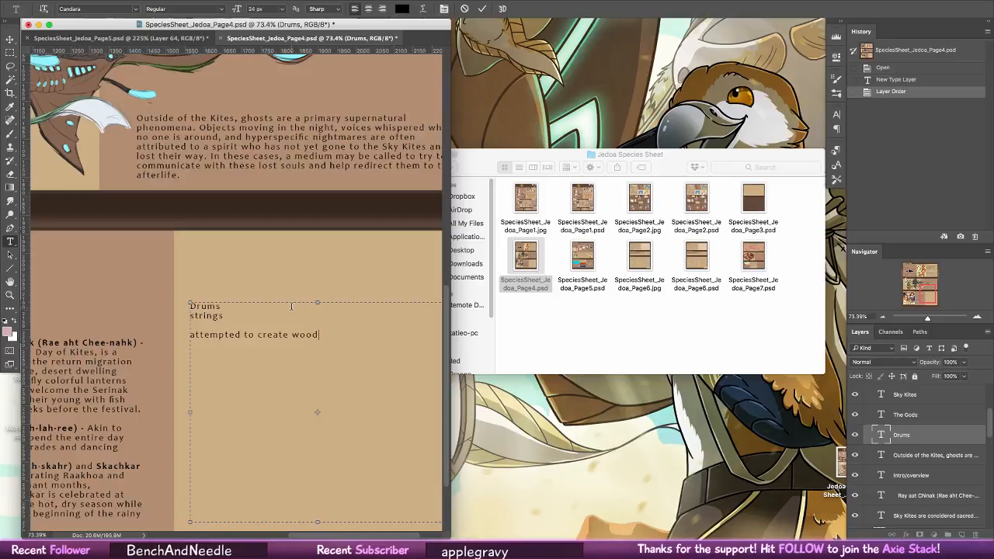
pyautogui.write('beaks after ')
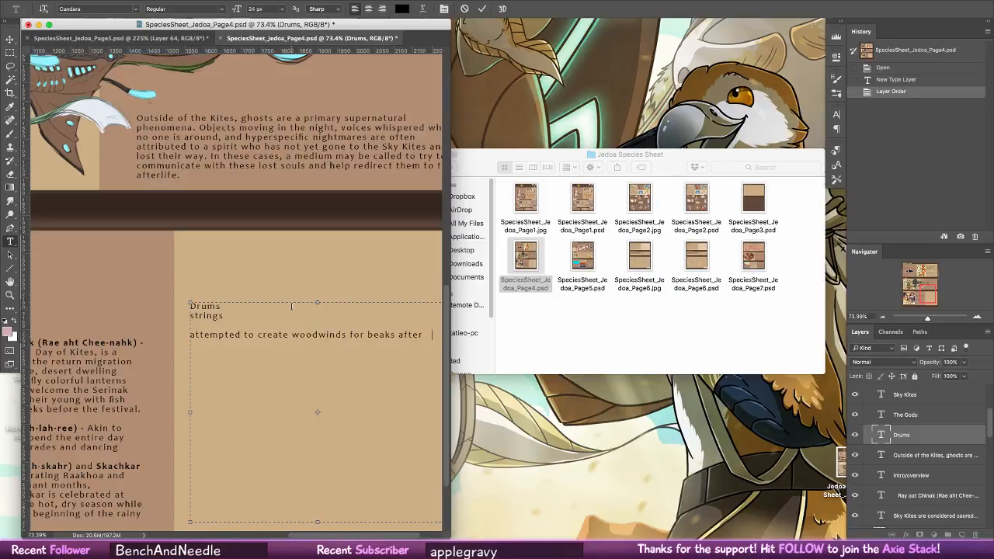
pyautogui.write('hearing them from other races')
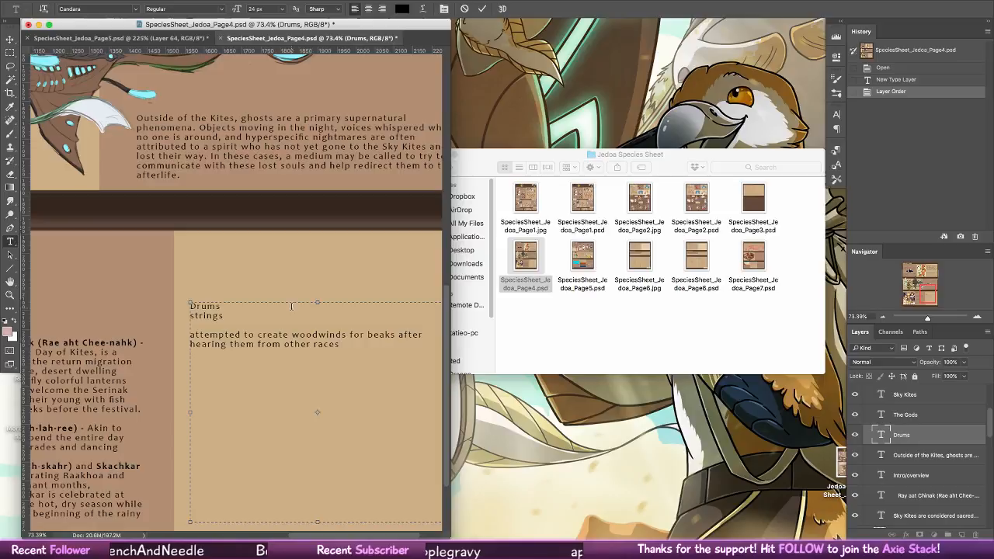
pyautogui.press('Return')
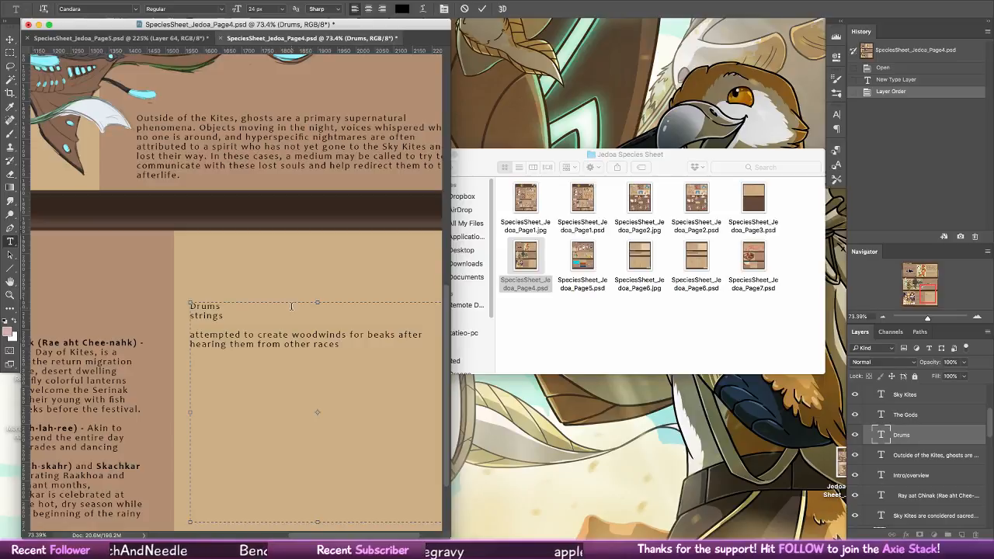
# - Insert the line "lots of vocals" beneath "strings", keep a blank line before the woodwinds note, and commit the text
pyautogui.press('Up')
pyautogui.press('Up')
pyautogui.press('Up')
pyautogui.press('Return')
pyautogui.press('Up')
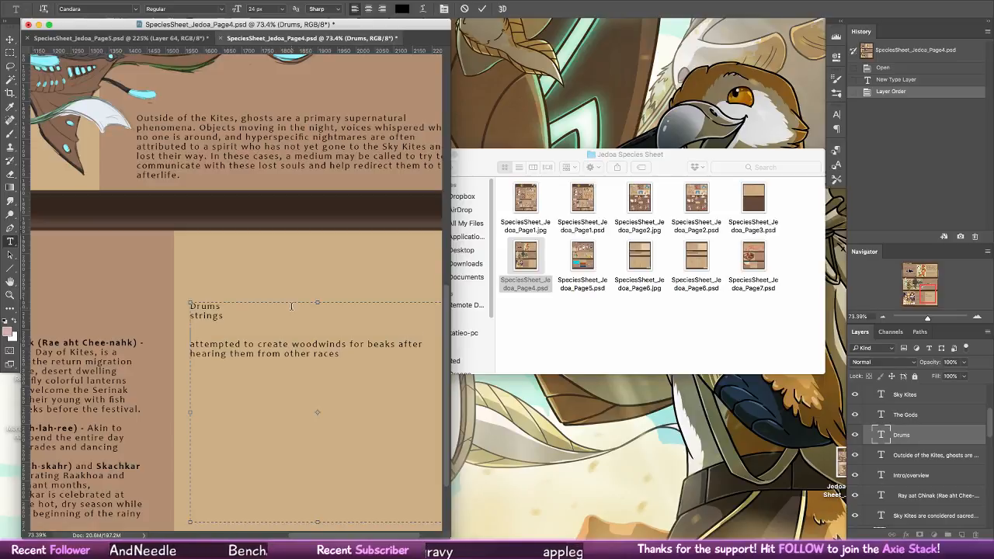
pyautogui.write('lots of vocals')
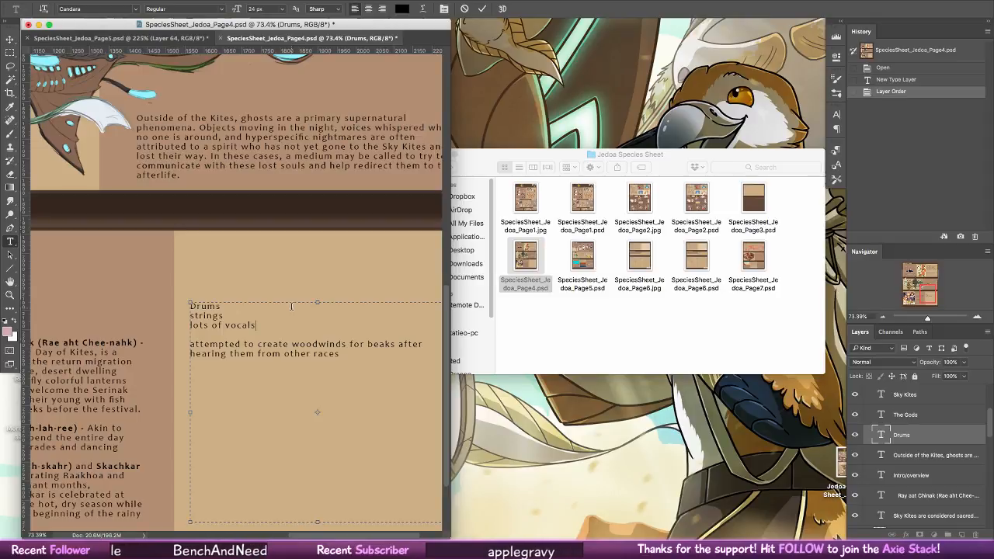
pyautogui.click(480, 9)
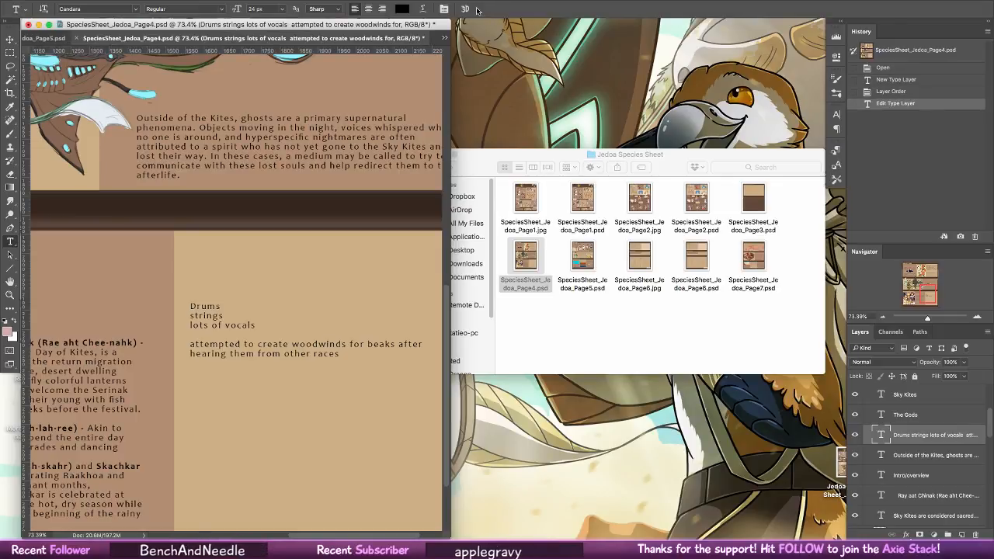
# - Widen the document window and save SpeciesSheet_Jedoa_Page4.psd
pyautogui.moveTo(449, 534); pyautogui.dragTo(758, 535)
pyautogui.moveTo(598, 466)
pyautogui.mouseDown()
pyautogui.moveTo(596, 368)
pyautogui.moveTo(595, 466)
pyautogui.mouseUp()
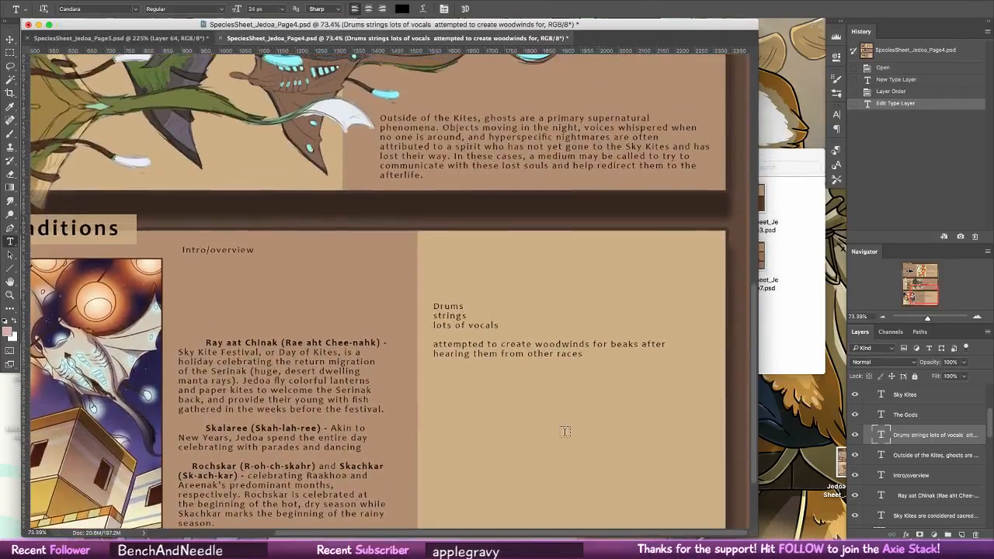
pyautogui.press('super+s')
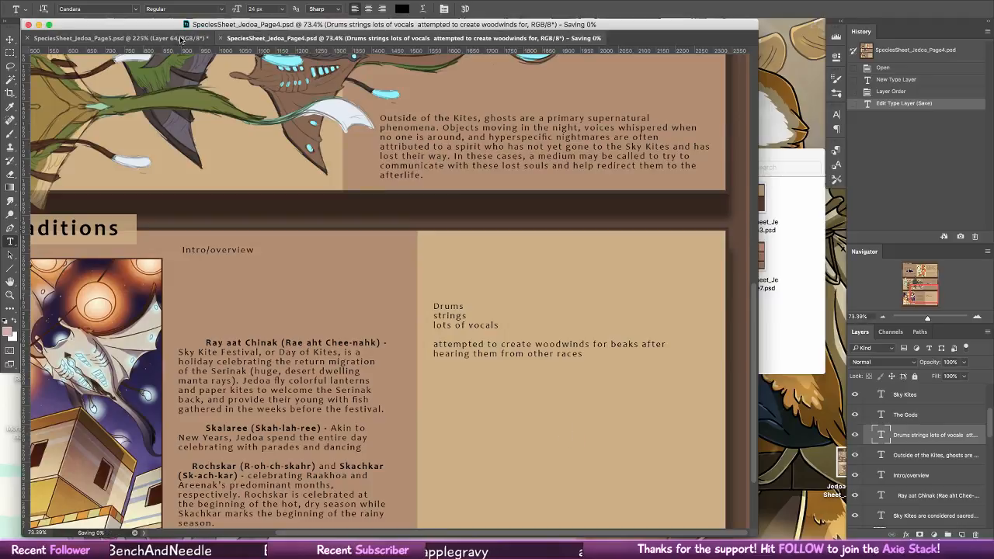
# - Switch back to SpeciesSheet_Jedoa_Page5.psd and erase shadow along the brown bird's crest feathers, back of the head and cheek
pyautogui.click(180, 38)
pyautogui.click(12, 135)
pyautogui.click(10, 173)
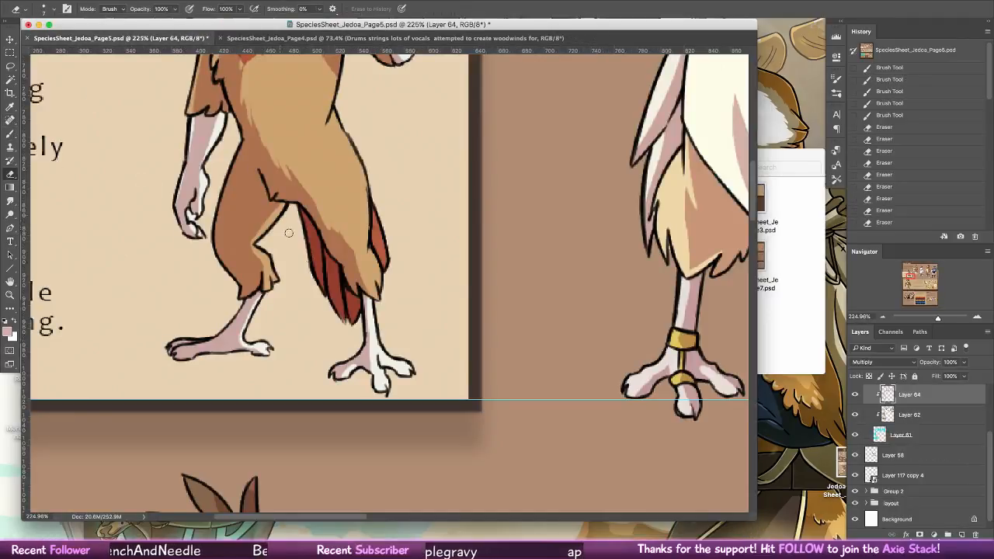
pyautogui.scroll(-2, 372, 264)
pyautogui.scroll(-10, 373, 264)
pyautogui.hscroll(-6, 443, 262)
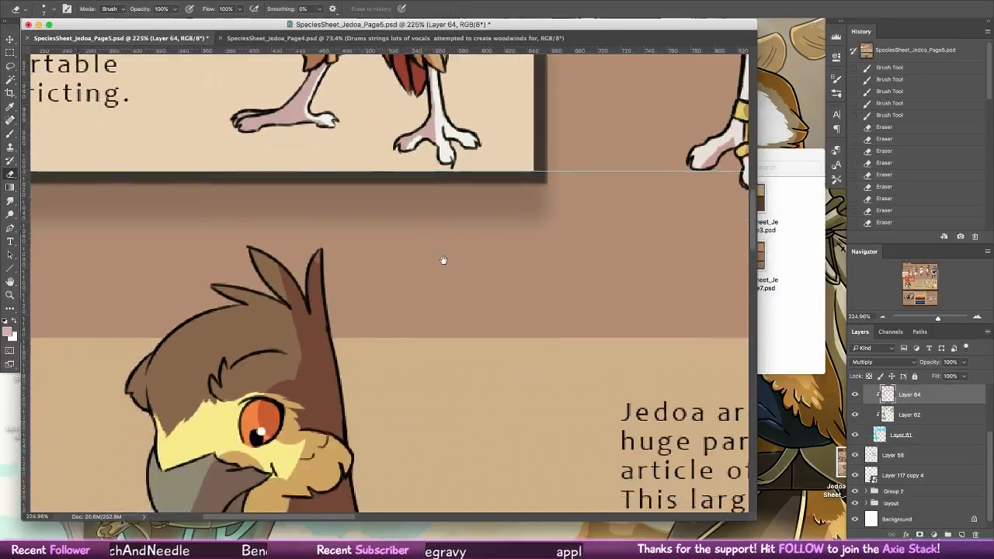
pyautogui.press('super+z')
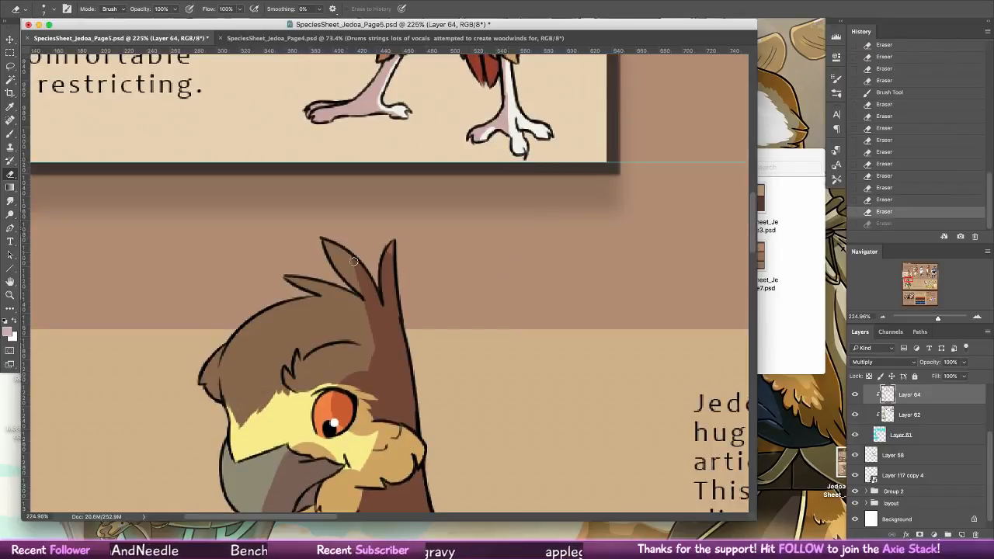
pyautogui.press('super+z')
pyautogui.moveTo(391, 254); pyautogui.dragTo(374, 348)
pyautogui.scroll(-6, 392, 348)
pyautogui.hscroll(-3, 392, 348)
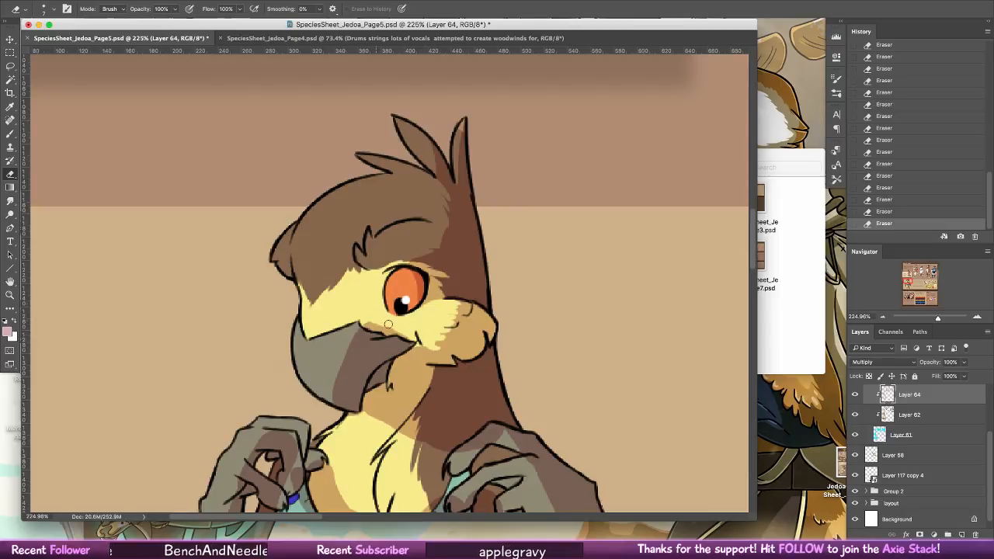
# - Paint shadow on the brown bird's beak and on the yellow face between the beak and the eye
pyautogui.press('b')
pyautogui.moveTo(375, 330); pyautogui.dragTo(339, 405)
pyautogui.moveTo(345, 339); pyautogui.dragTo(350, 336)
pyautogui.moveTo(380, 293); pyautogui.dragTo(368, 313)
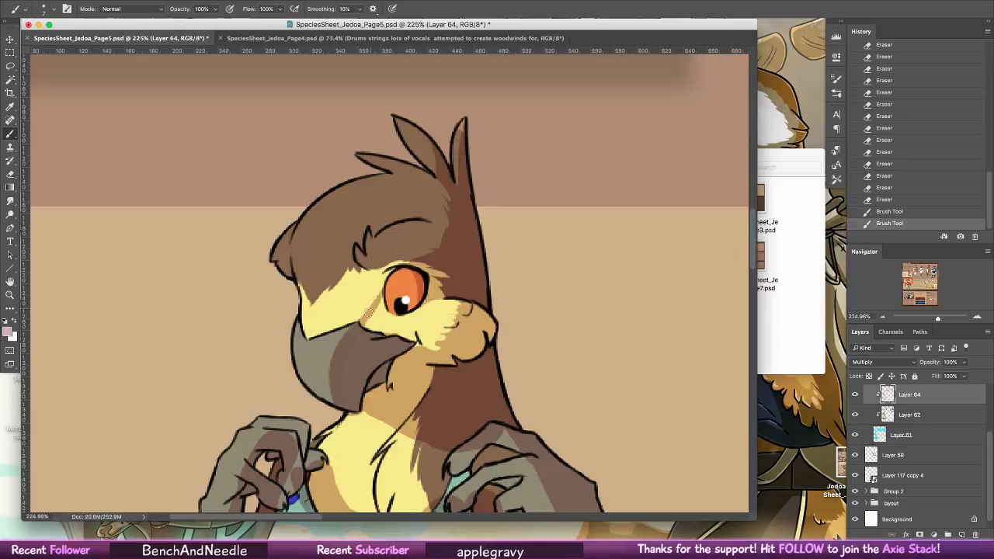
pyautogui.moveTo(390, 272)
pyautogui.mouseDown()
pyautogui.moveTo(393, 328)
pyautogui.moveTo(389, 317)
pyautogui.moveTo(385, 342)
pyautogui.moveTo(370, 289)
pyautogui.mouseUp()
pyautogui.moveTo(386, 270)
pyautogui.mouseDown()
pyautogui.moveTo(364, 311)
pyautogui.moveTo(392, 334)
pyautogui.moveTo(388, 320)
pyautogui.moveTo(431, 298)
pyautogui.moveTo(408, 331)
pyautogui.moveTo(427, 307)
pyautogui.moveTo(401, 331)
pyautogui.moveTo(391, 312)
pyautogui.moveTo(410, 303)
pyautogui.moveTo(391, 304)
pyautogui.mouseUp()
# - Erase the edges of the shadow around the brown bird's eye to give it a feathered outline
pyautogui.click(10, 174)
pyautogui.moveTo(377, 265); pyautogui.dragTo(367, 282)
pyautogui.moveTo(369, 273)
pyautogui.mouseDown()
pyautogui.moveTo(374, 299)
pyautogui.moveTo(433, 319)
pyautogui.mouseUp()
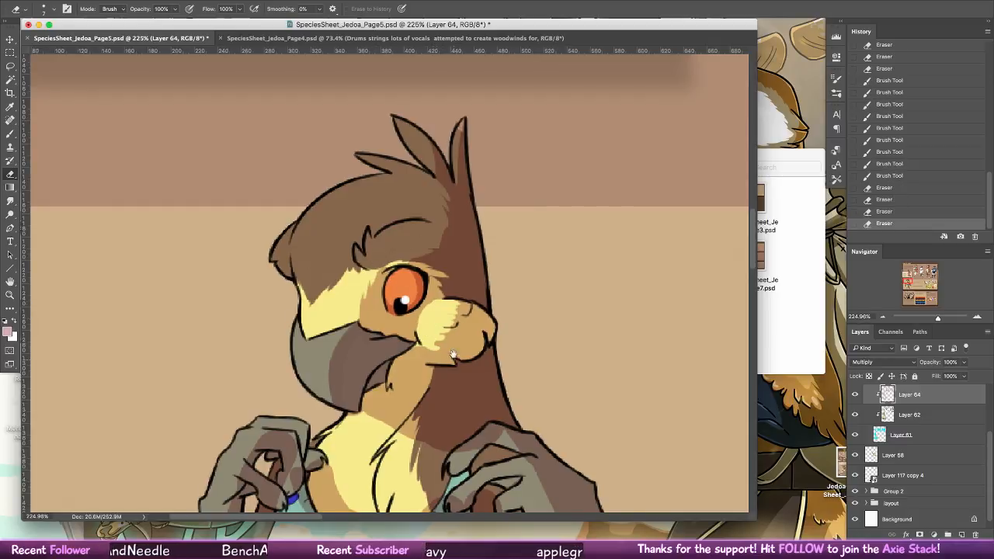
# - Erase shadow along the brown bird's neck, feathering its border with the yellow throat and lighting the nape edge
pyautogui.scroll(-3, 435, 319)
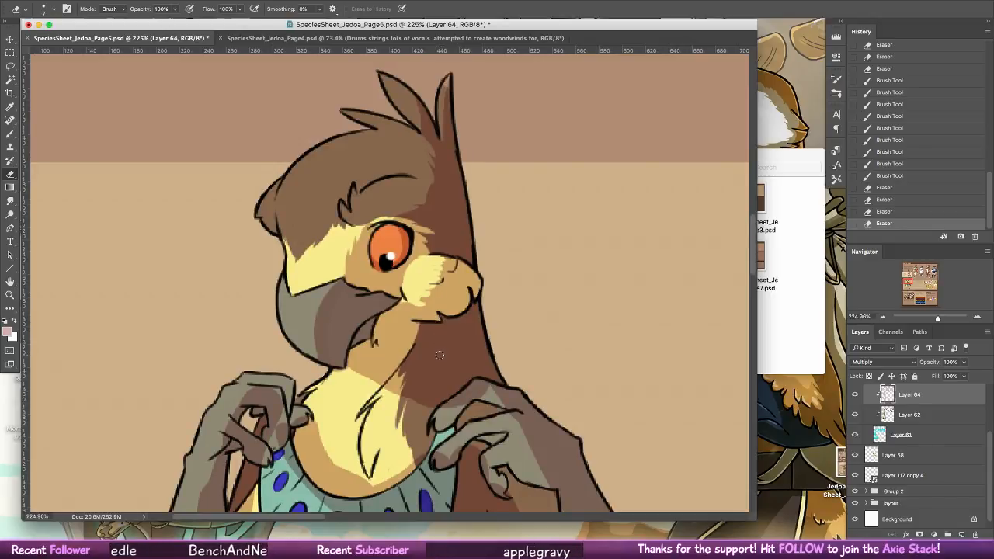
pyautogui.scroll(-3, 440, 355)
pyautogui.hscroll(-2, 419, 326)
pyautogui.moveTo(348, 279)
pyautogui.mouseDown()
pyautogui.moveTo(361, 312)
pyautogui.moveTo(387, 308)
pyautogui.moveTo(412, 342)
pyautogui.moveTo(448, 288)
pyautogui.mouseUp()
pyautogui.moveTo(419, 342)
pyautogui.mouseDown()
pyautogui.moveTo(449, 299)
pyautogui.moveTo(425, 342)
pyautogui.moveTo(445, 320)
pyautogui.mouseUp()
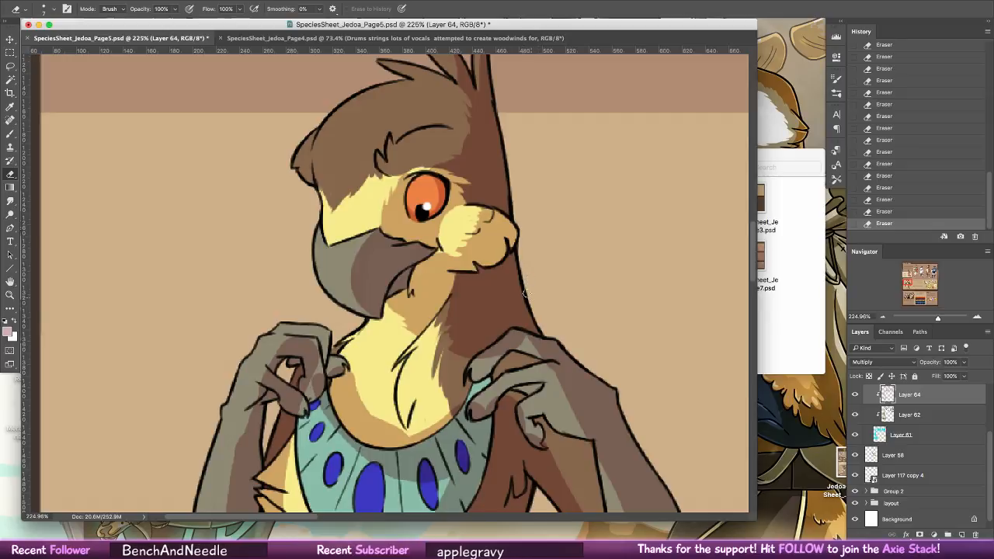
pyautogui.moveTo(514, 255); pyautogui.dragTo(544, 336)
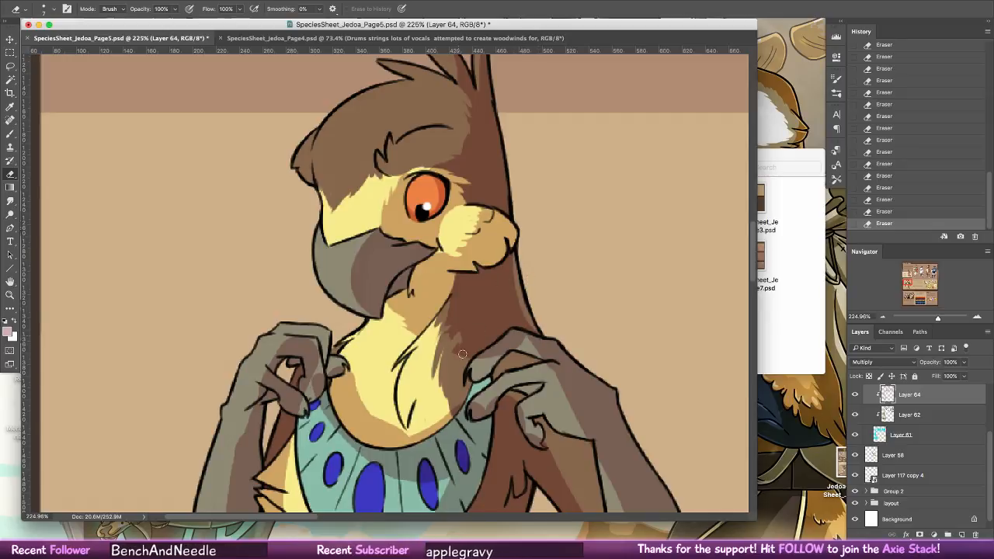
pyautogui.moveTo(483, 359)
pyautogui.mouseDown()
pyautogui.moveTo(510, 336)
pyautogui.moveTo(497, 356)
pyautogui.mouseUp()
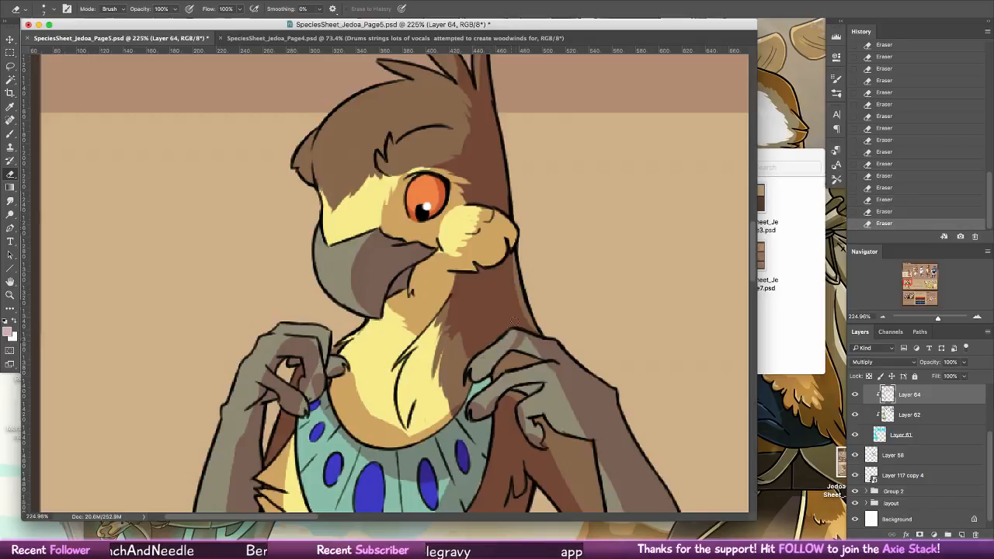
# - Paint shadow on the bird's hand and forearm on the drawing's left side, and erase shadow on the chest above the collar
pyautogui.press('b')
pyautogui.moveTo(323, 341)
pyautogui.mouseDown()
pyautogui.moveTo(393, 295)
pyautogui.moveTo(396, 276)
pyautogui.moveTo(360, 280)
pyautogui.moveTo(325, 389)
pyautogui.mouseUp()
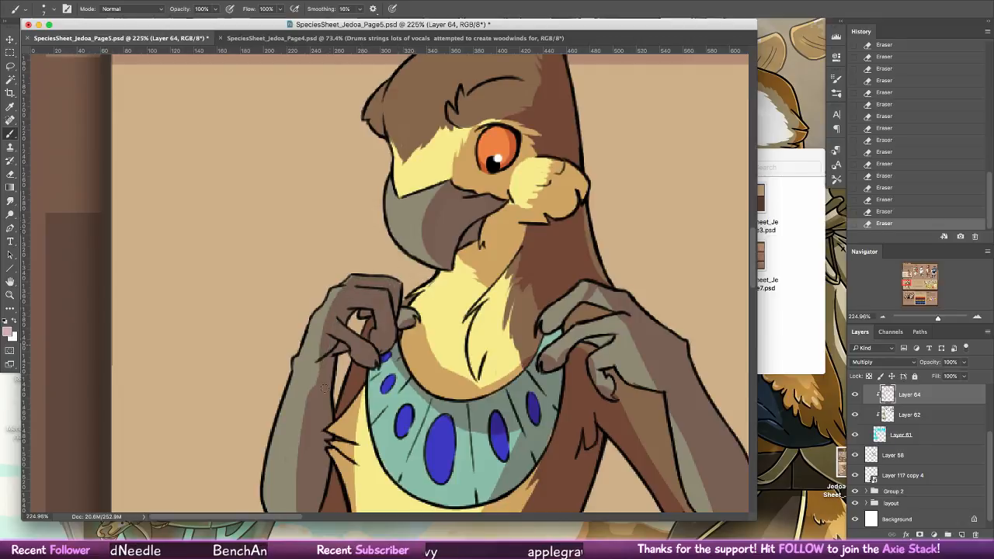
pyautogui.moveTo(334, 313); pyautogui.dragTo(303, 432)
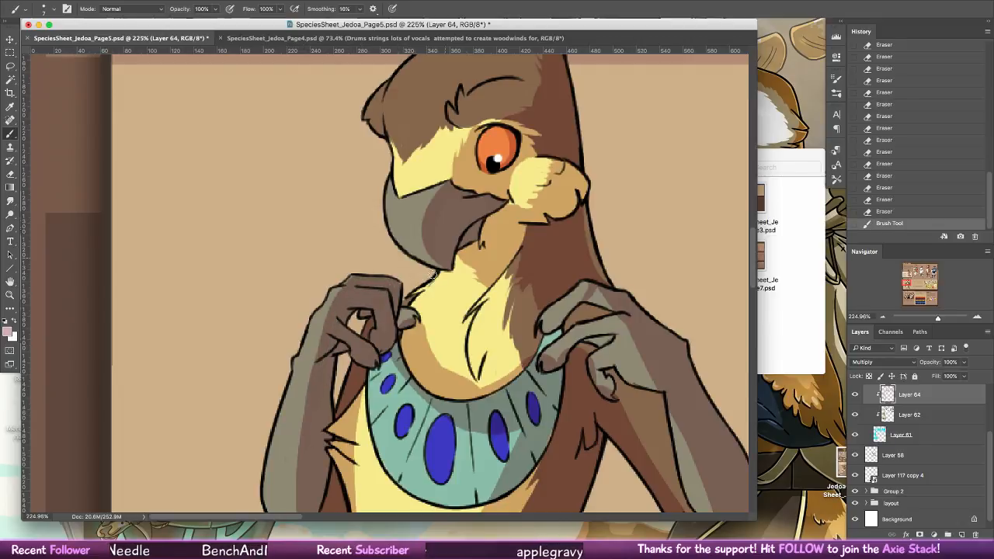
pyautogui.moveTo(384, 363)
pyautogui.mouseDown()
pyautogui.moveTo(368, 382)
pyautogui.moveTo(383, 363)
pyautogui.mouseUp()
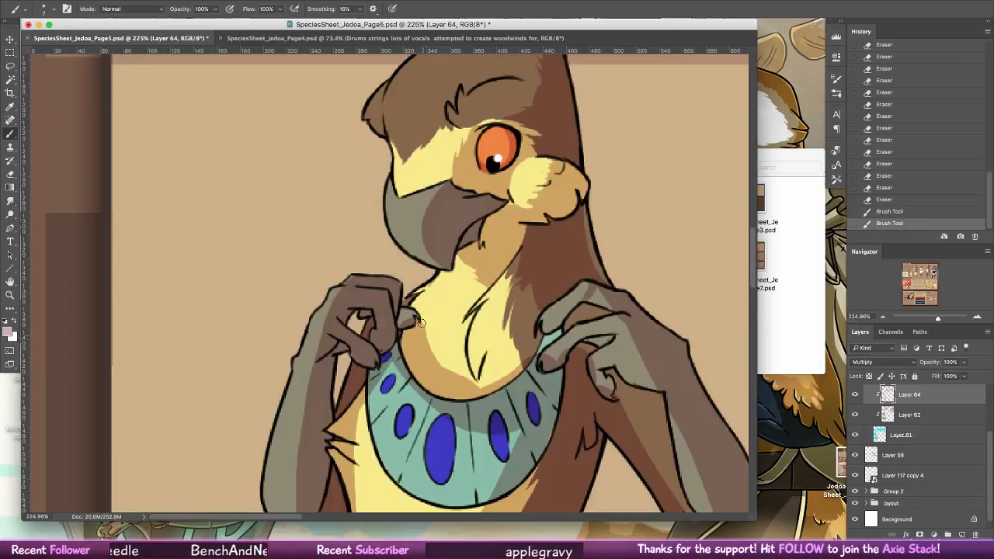
pyautogui.press('e')
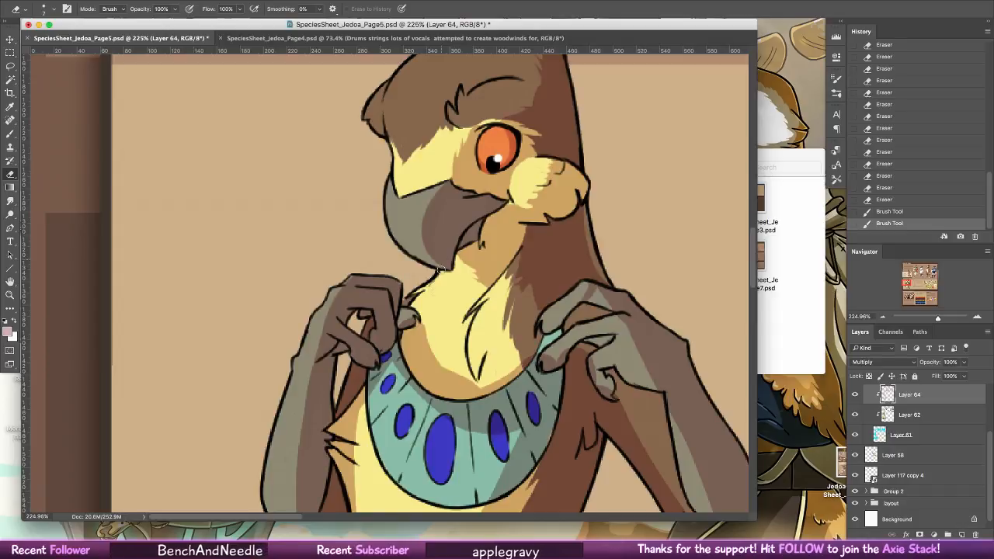
pyautogui.moveTo(417, 327)
pyautogui.mouseDown()
pyautogui.moveTo(407, 355)
pyautogui.moveTo(407, 334)
pyautogui.moveTo(413, 345)
pyautogui.moveTo(428, 339)
pyautogui.moveTo(462, 369)
pyautogui.moveTo(484, 339)
pyautogui.moveTo(444, 366)
pyautogui.moveTo(427, 357)
pyautogui.moveTo(493, 382)
pyautogui.moveTo(475, 357)
pyautogui.moveTo(454, 374)
pyautogui.moveTo(479, 384)
pyautogui.moveTo(517, 343)
pyautogui.moveTo(471, 379)
pyautogui.moveTo(504, 380)
pyautogui.moveTo(581, 281)
pyautogui.moveTo(553, 362)
pyautogui.mouseUp()
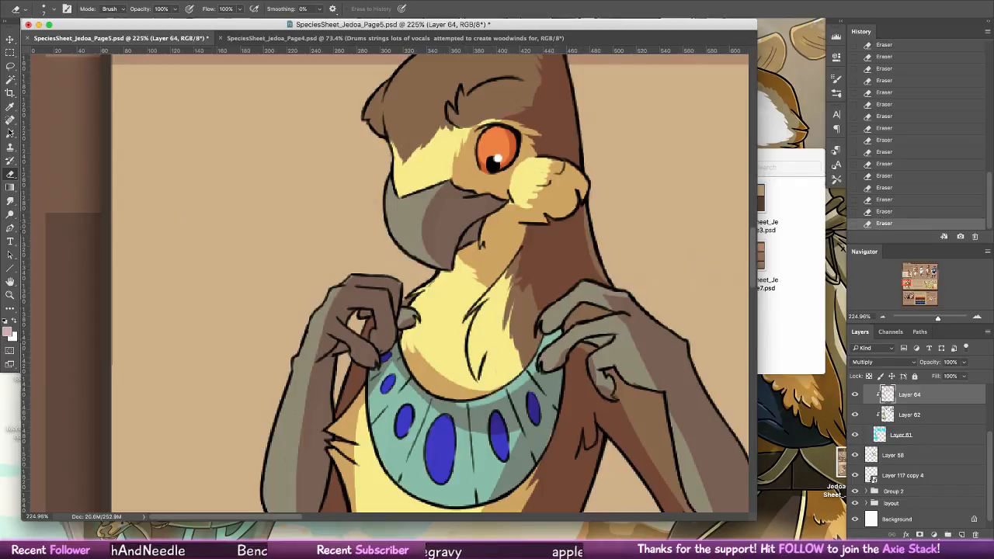
# - Paint shadow over the fingers and back of the bird's hand on the drawing's right side
pyautogui.press('b')
pyautogui.moveTo(581, 334); pyautogui.dragTo(606, 329)
pyautogui.moveTo(605, 328)
pyautogui.mouseDown()
pyautogui.moveTo(626, 323)
pyautogui.moveTo(619, 329)
pyautogui.mouseUp()
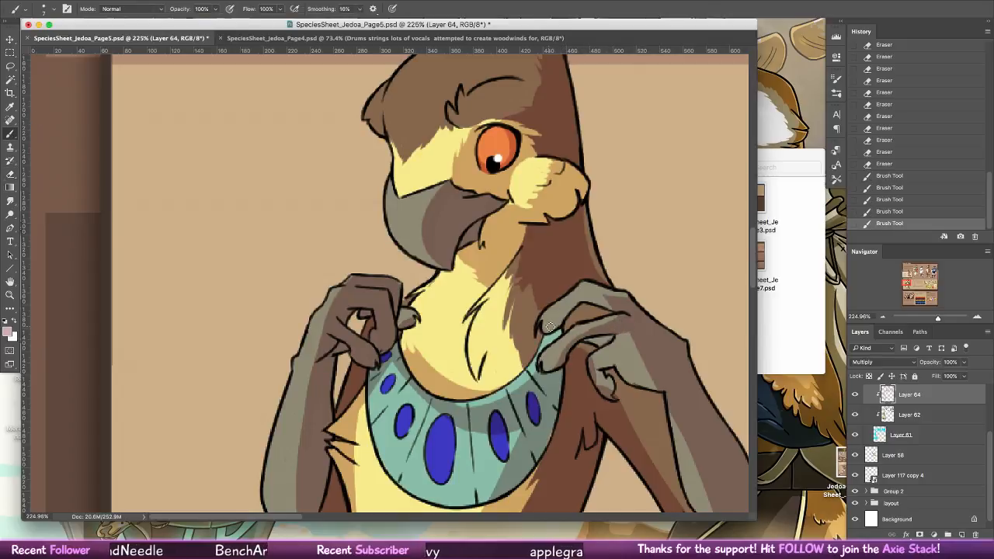
pyautogui.moveTo(549, 327)
pyautogui.mouseDown()
pyautogui.moveTo(573, 307)
pyautogui.moveTo(608, 298)
pyautogui.moveTo(621, 306)
pyautogui.moveTo(613, 309)
pyautogui.mouseUp()
# - Erase the lower neck shadow above the right-side hand into a feathered edge, undoing the first strokes and redoing them
pyautogui.press('e')
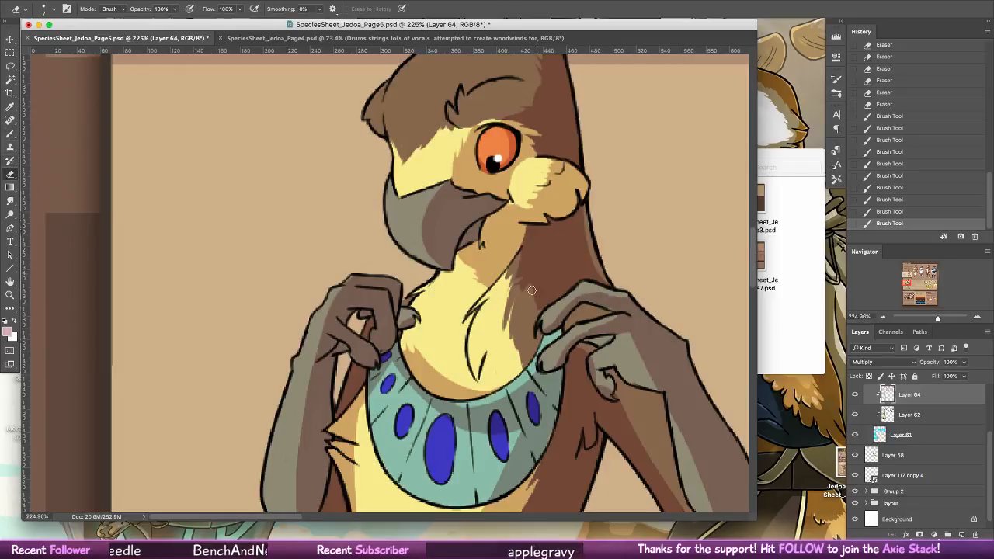
pyautogui.moveTo(522, 281)
pyautogui.mouseDown()
pyautogui.moveTo(534, 309)
pyautogui.moveTo(584, 252)
pyautogui.mouseUp()
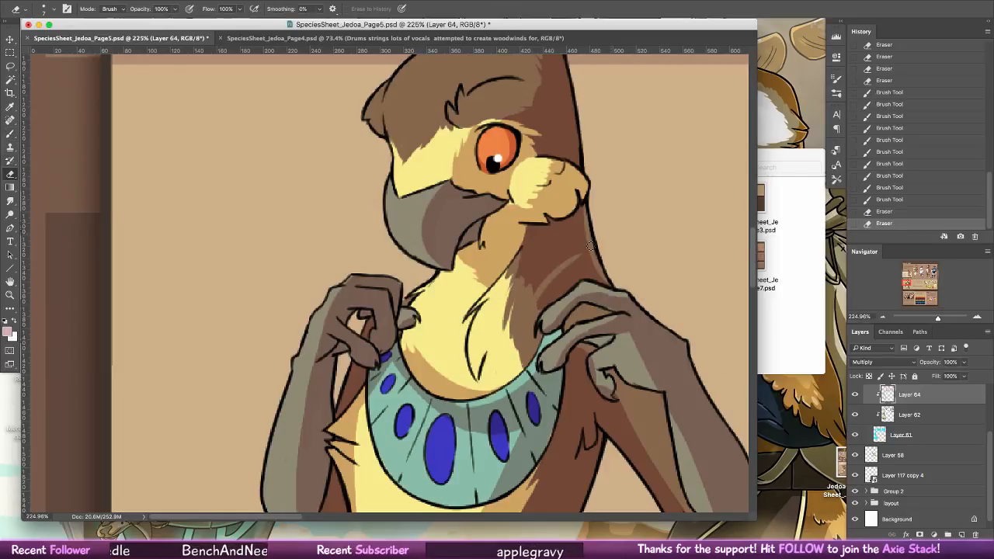
pyautogui.press('alt+super+z')
pyautogui.press('alt+super+z')
pyautogui.moveTo(543, 302)
pyautogui.mouseDown()
pyautogui.moveTo(555, 274)
pyautogui.moveTo(547, 281)
pyautogui.moveTo(558, 292)
pyautogui.mouseUp()
pyautogui.moveTo(550, 304)
pyautogui.mouseDown()
pyautogui.moveTo(608, 255)
pyautogui.moveTo(568, 290)
pyautogui.moveTo(602, 266)
pyautogui.moveTo(571, 282)
pyautogui.moveTo(592, 244)
pyautogui.mouseUp()
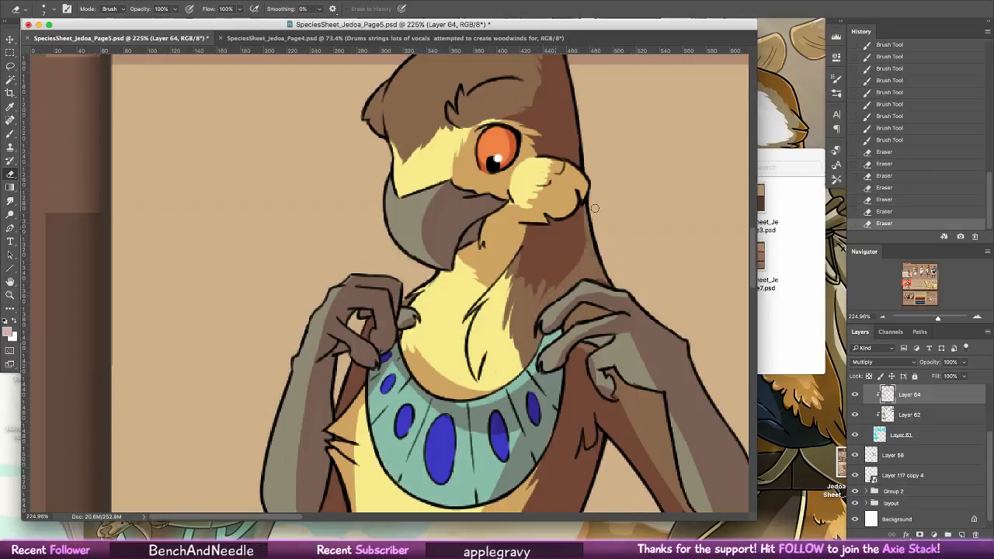
pyautogui.moveTo(607, 353)
pyautogui.mouseDown()
pyautogui.moveTo(594, 364)
pyautogui.moveTo(521, 346)
pyautogui.mouseUp()
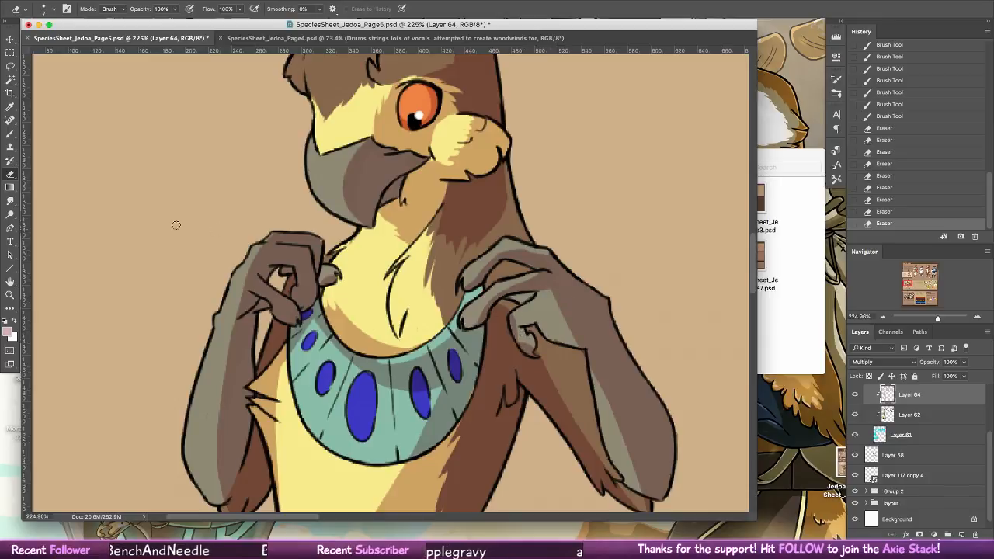
# - Paint shadow on the palm, thumb and forearm of the bird's arm on the drawing's right side
pyautogui.click(10, 133)
pyautogui.moveTo(509, 297)
pyautogui.mouseDown()
pyautogui.moveTo(533, 297)
pyautogui.moveTo(519, 318)
pyautogui.moveTo(528, 344)
pyautogui.moveTo(546, 294)
pyautogui.moveTo(523, 323)
pyautogui.mouseUp()
pyautogui.moveTo(556, 290)
pyautogui.mouseDown()
pyautogui.moveTo(545, 321)
pyautogui.moveTo(585, 340)
pyautogui.moveTo(551, 311)
pyautogui.mouseUp()
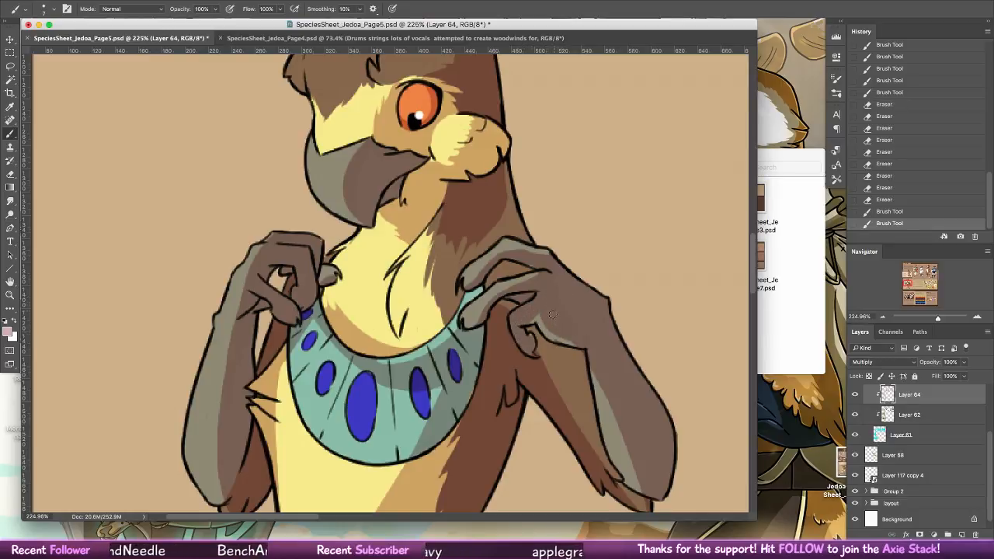
pyautogui.moveTo(537, 320); pyautogui.dragTo(535, 345)
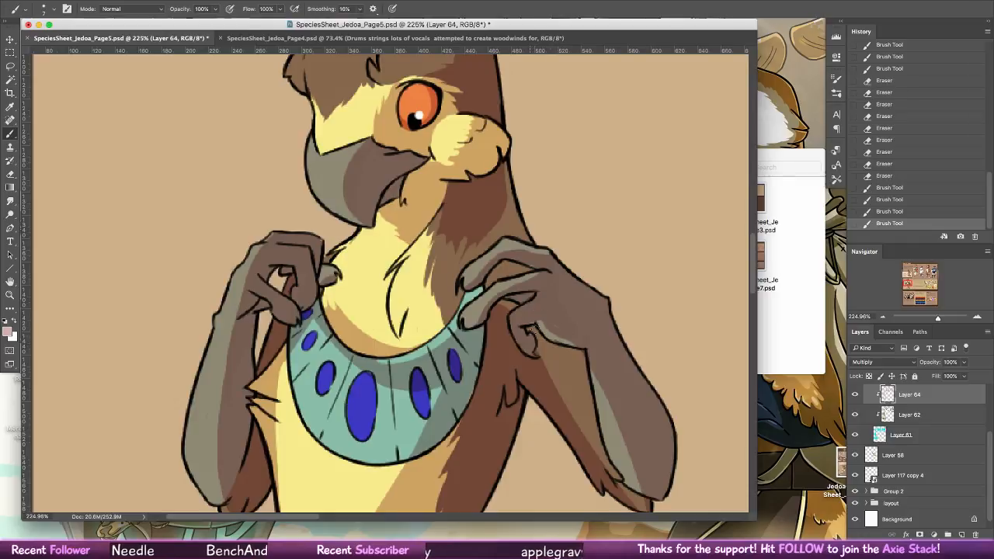
pyautogui.moveTo(600, 387)
pyautogui.mouseDown()
pyautogui.moveTo(527, 309)
pyautogui.moveTo(564, 406)
pyautogui.mouseUp()
pyautogui.moveTo(542, 333); pyautogui.dragTo(569, 404)
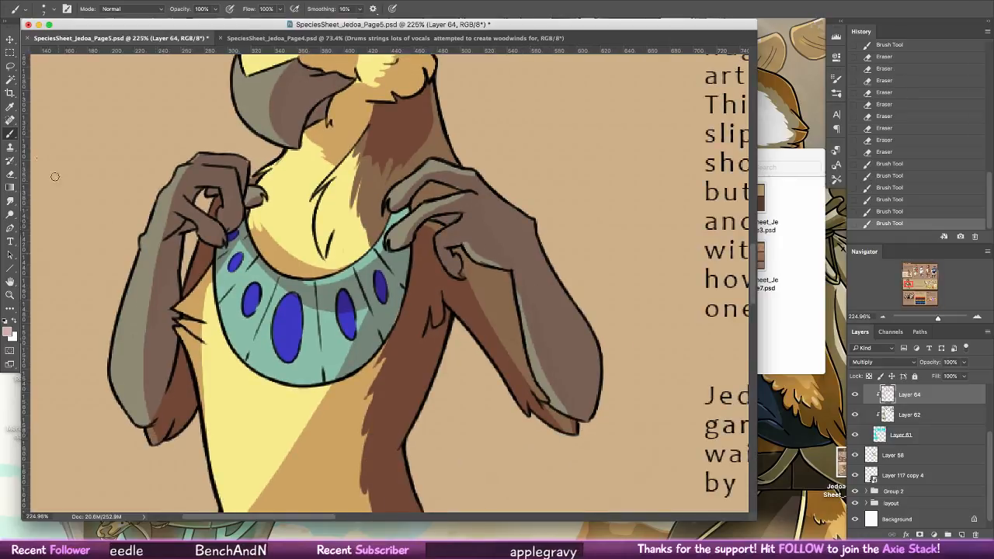
# - Erase shadow along the brown shoulder and upper arm on the drawing's right side, leaving feathered edges down to the elbow
pyautogui.press('e')
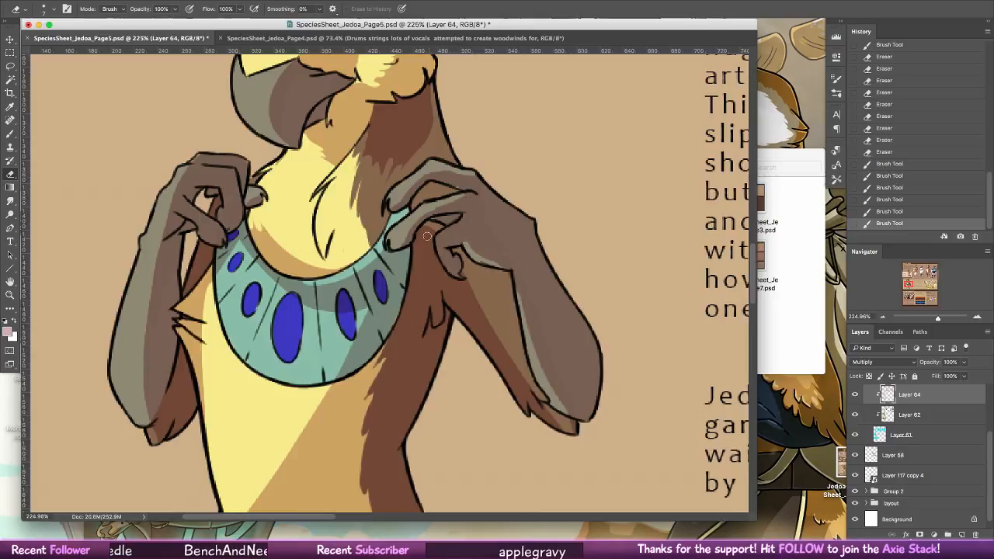
pyautogui.moveTo(426, 236)
pyautogui.mouseDown()
pyautogui.moveTo(424, 263)
pyautogui.moveTo(433, 227)
pyautogui.moveTo(452, 292)
pyautogui.moveTo(436, 244)
pyautogui.moveTo(447, 229)
pyautogui.moveTo(436, 246)
pyautogui.moveTo(451, 271)
pyautogui.moveTo(437, 235)
pyautogui.moveTo(467, 294)
pyautogui.moveTo(442, 265)
pyautogui.moveTo(455, 300)
pyautogui.mouseUp()
pyautogui.moveTo(452, 278); pyautogui.dragTo(474, 322)
pyautogui.moveTo(476, 289)
pyautogui.mouseDown()
pyautogui.moveTo(520, 382)
pyautogui.moveTo(567, 434)
pyautogui.mouseUp()
pyautogui.moveTo(513, 353); pyautogui.dragTo(568, 436)
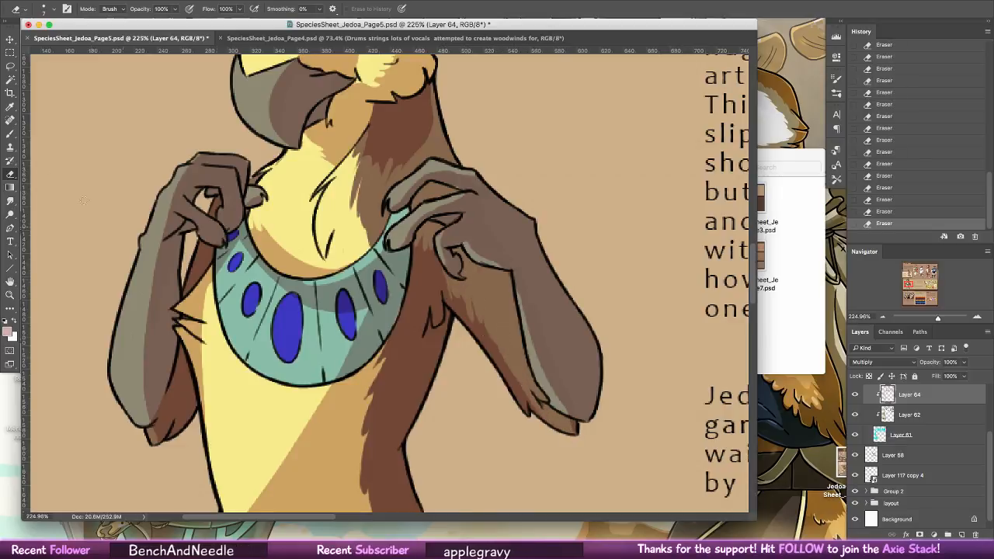
# - Paint more shadow along the inner edge of the right-side forearm
pyautogui.click(11, 134)
pyautogui.moveTo(531, 360)
pyautogui.mouseDown()
pyautogui.moveTo(566, 411)
pyautogui.moveTo(544, 386)
pyautogui.moveTo(533, 331)
pyautogui.mouseUp()
pyautogui.moveTo(533, 324)
pyautogui.mouseDown()
pyautogui.moveTo(550, 412)
pyautogui.moveTo(569, 434)
pyautogui.moveTo(549, 382)
pyautogui.mouseUp()
# - Erase shadow on the knuckles, fingers and wrist of the bird's hand on the drawing's left side
pyautogui.click(10, 175)
pyautogui.scroll(3, 96, 192)
pyautogui.hscroll(-5, 96, 192)
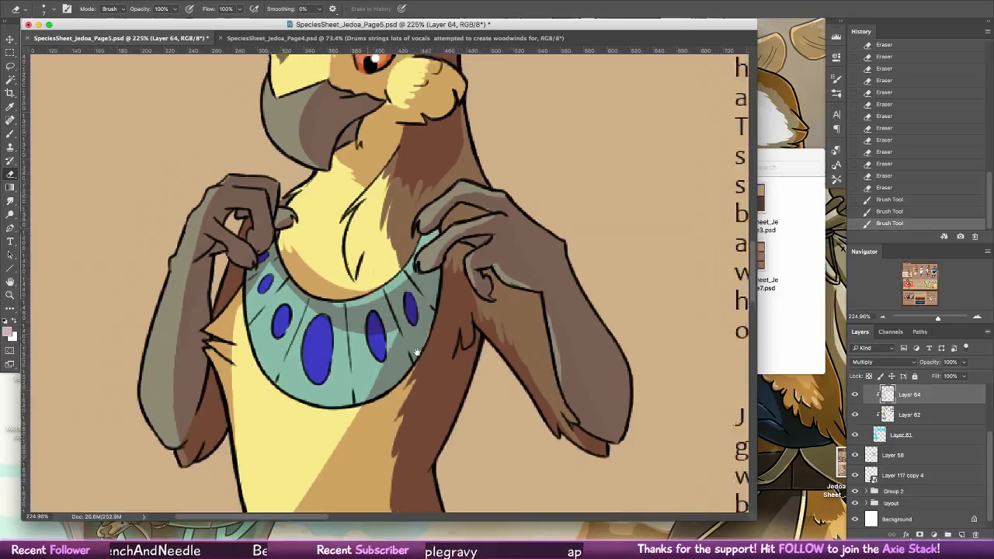
pyautogui.moveTo(299, 287)
pyautogui.mouseDown()
pyautogui.moveTo(308, 275)
pyautogui.moveTo(301, 283)
pyautogui.mouseUp()
pyautogui.moveTo(352, 247)
pyautogui.mouseDown()
pyautogui.moveTo(320, 247)
pyautogui.moveTo(343, 239)
pyautogui.moveTo(325, 233)
pyautogui.moveTo(375, 226)
pyautogui.mouseUp()
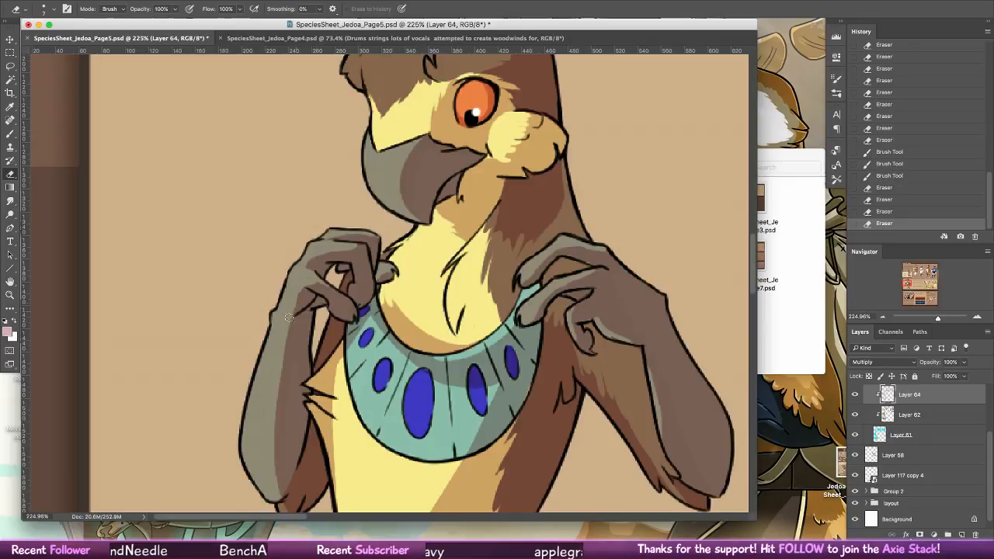
pyautogui.moveTo(301, 285)
pyautogui.mouseDown()
pyautogui.moveTo(284, 315)
pyautogui.moveTo(303, 291)
pyautogui.moveTo(289, 349)
pyautogui.moveTo(292, 313)
pyautogui.moveTo(332, 324)
pyautogui.mouseUp()
pyautogui.moveTo(323, 363); pyautogui.dragTo(332, 325)
pyautogui.press('super+z')
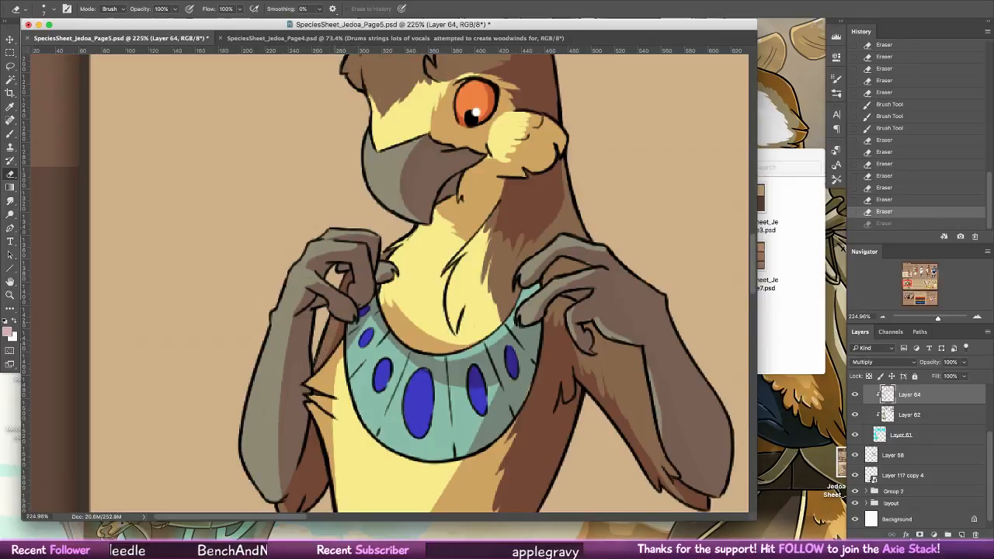
pyautogui.moveTo(344, 284); pyautogui.dragTo(350, 270)
pyautogui.scroll(-2, 361, 271)
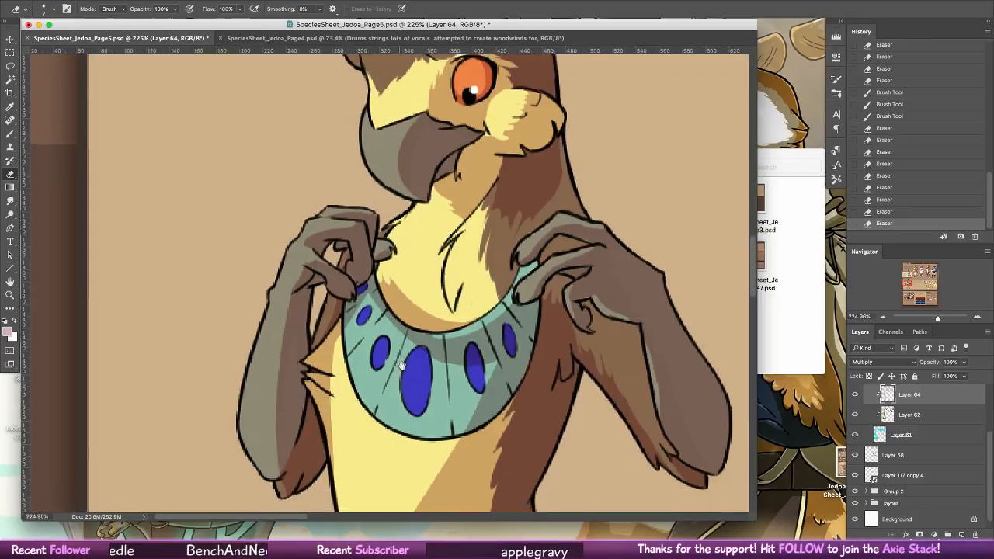
# - Erase shadow around the chest tuft beside the left-side arm and on the lower right part of the teal collar
pyautogui.moveTo(338, 321)
pyautogui.mouseDown()
pyautogui.moveTo(309, 357)
pyautogui.moveTo(329, 343)
pyautogui.moveTo(326, 377)
pyautogui.moveTo(338, 385)
pyautogui.moveTo(330, 373)
pyautogui.mouseUp()
pyautogui.scroll(-8, 329, 373)
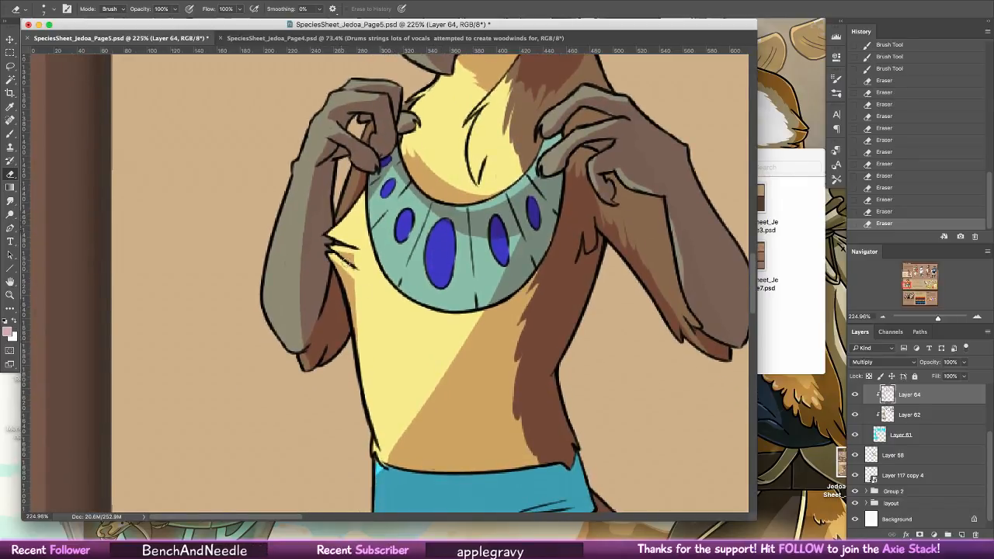
pyautogui.click(417, 251)
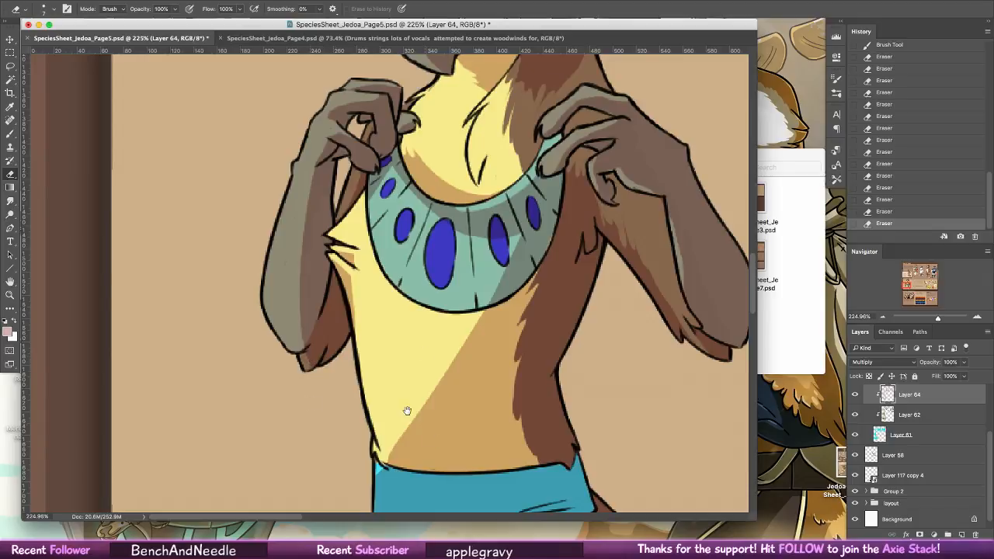
pyautogui.moveTo(407, 410); pyautogui.dragTo(331, 373)
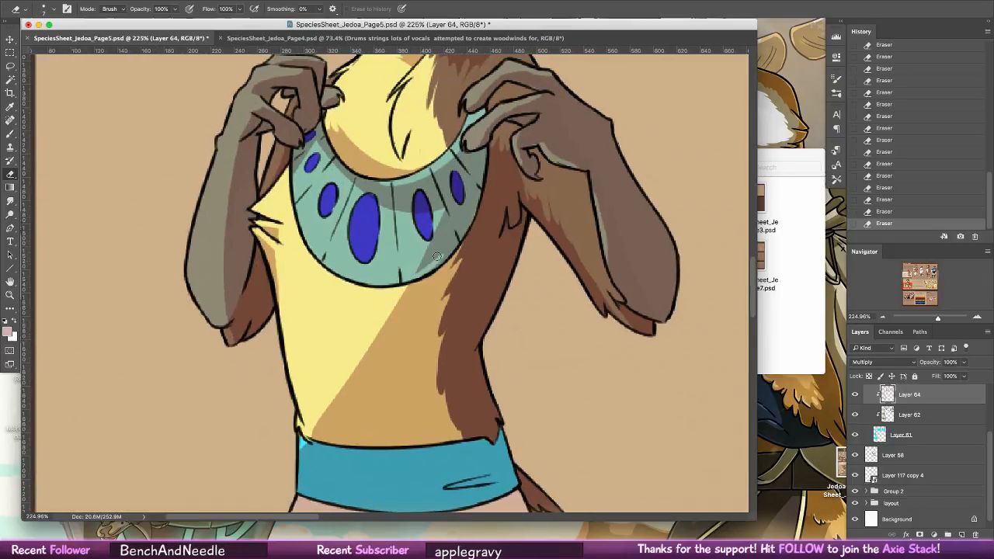
pyautogui.click(419, 272)
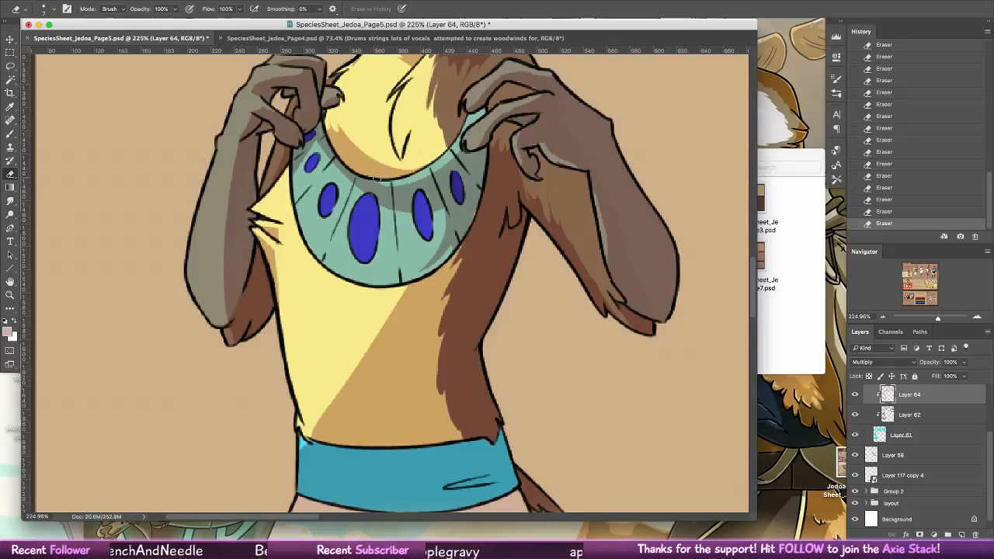
# - Paint shadow on and beside the blue oval to the right of the collar's centre, redoing the first stroke
pyautogui.press('b')
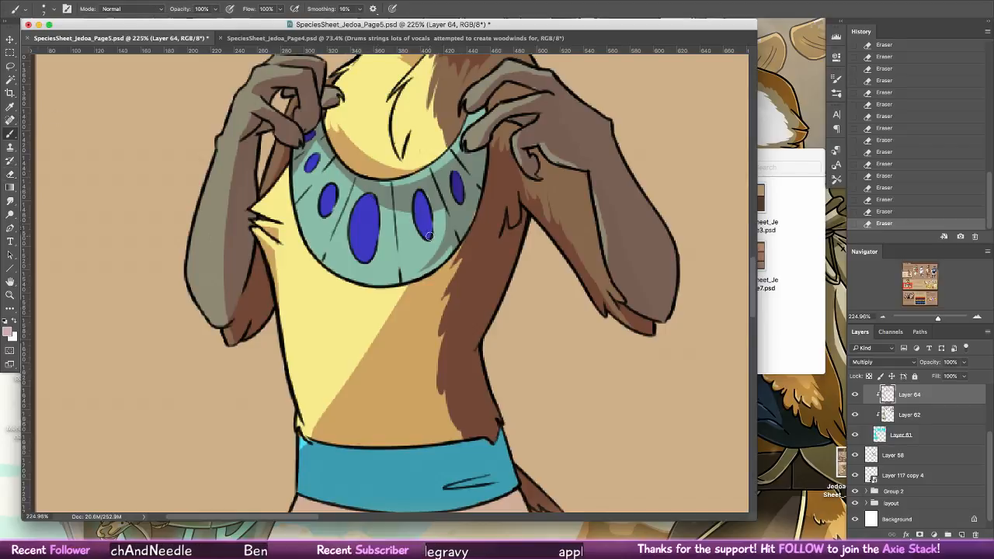
pyautogui.moveTo(427, 208); pyautogui.dragTo(431, 238)
pyautogui.press('super+z')
pyautogui.moveTo(418, 190)
pyautogui.mouseDown()
pyautogui.moveTo(432, 244)
pyautogui.moveTo(439, 230)
pyautogui.mouseUp()
pyautogui.moveTo(435, 213); pyautogui.dragTo(442, 250)
pyautogui.moveTo(443, 213); pyautogui.dragTo(446, 235)
pyautogui.moveTo(446, 214); pyautogui.dragTo(440, 238)
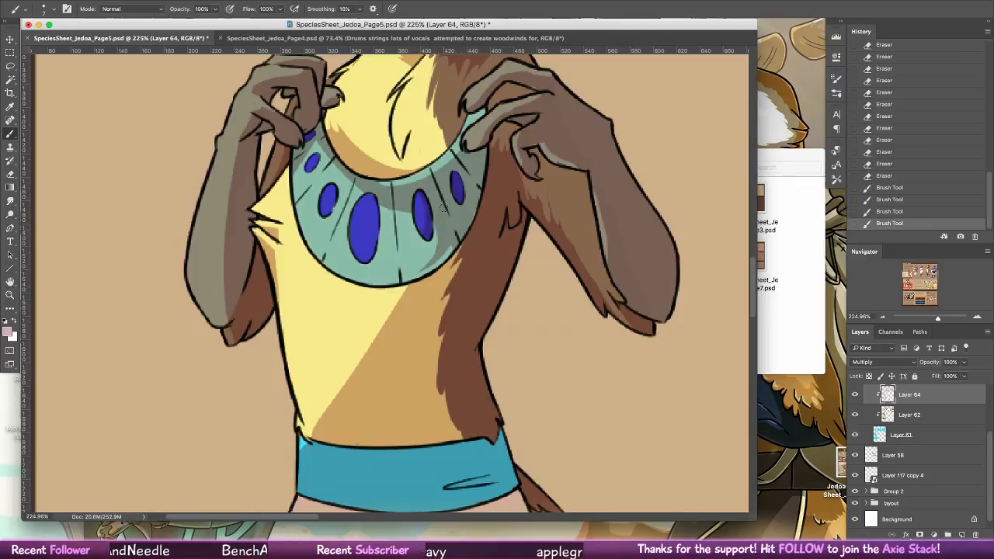
# - Paint shadow beside the collar's central and left blue ovals and along its fold lines
pyautogui.moveTo(373, 198); pyautogui.dragTo(364, 261)
pyautogui.moveTo(383, 198); pyautogui.dragTo(366, 264)
pyautogui.moveTo(325, 218)
pyautogui.mouseDown()
pyautogui.moveTo(337, 185)
pyautogui.moveTo(340, 228)
pyautogui.mouseUp()
pyautogui.press('super+z')
pyautogui.moveTo(351, 188); pyautogui.dragTo(336, 234)
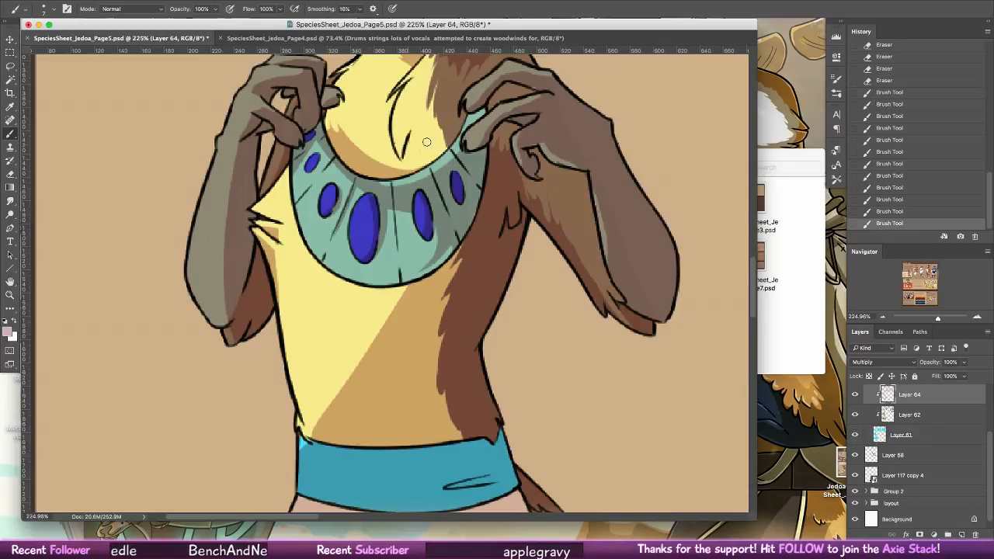
pyautogui.moveTo(300, 198); pyautogui.dragTo(313, 172)
pyautogui.moveTo(301, 194); pyautogui.dragTo(305, 184)
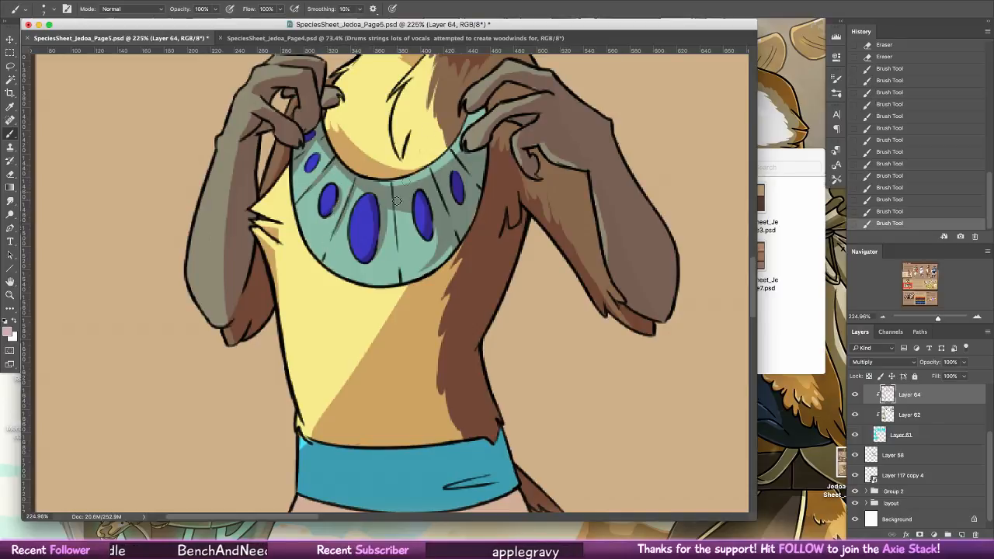
pyautogui.moveTo(397, 247); pyautogui.dragTo(399, 233)
pyautogui.moveTo(398, 245); pyautogui.dragTo(394, 213)
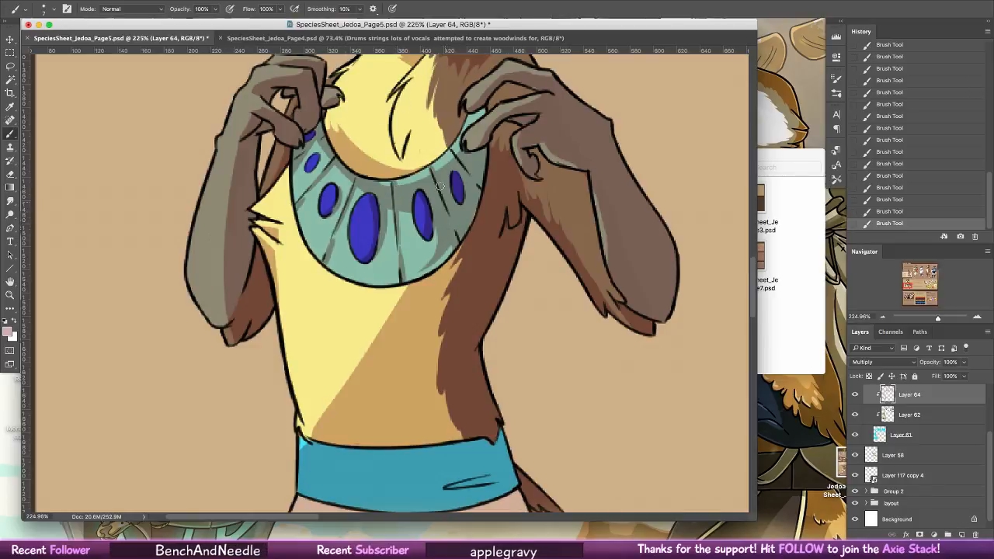
# - Erase the belly shadow's diagonal border into feather strokes and lighten the edge of the brown flank
pyautogui.press('e')
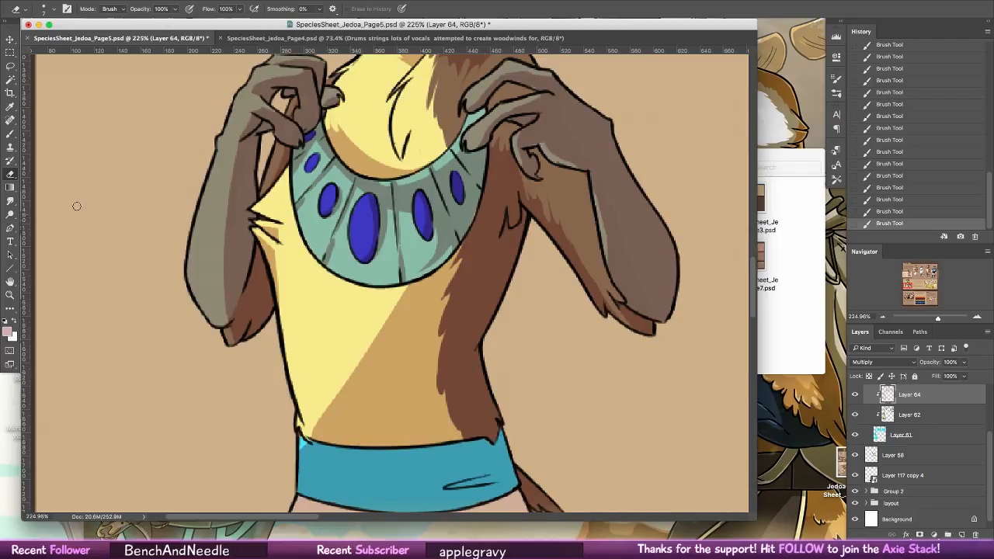
pyautogui.moveTo(404, 292)
pyautogui.mouseDown()
pyautogui.moveTo(415, 326)
pyautogui.moveTo(400, 294)
pyautogui.moveTo(398, 345)
pyautogui.moveTo(397, 295)
pyautogui.moveTo(384, 351)
pyautogui.mouseUp()
pyautogui.moveTo(389, 314)
pyautogui.mouseDown()
pyautogui.moveTo(376, 362)
pyautogui.moveTo(349, 392)
pyautogui.mouseUp()
pyautogui.moveTo(371, 343); pyautogui.dragTo(305, 436)
pyautogui.moveTo(525, 211)
pyautogui.mouseDown()
pyautogui.moveTo(479, 339)
pyautogui.moveTo(477, 418)
pyautogui.mouseUp()
pyautogui.moveTo(524, 337); pyautogui.dragTo(565, 235)
# - Erase shadow at the left end of the blue waistband and on the upper left of the pale garment below it
pyautogui.moveTo(351, 337)
pyautogui.mouseDown()
pyautogui.moveTo(357, 378)
pyautogui.moveTo(340, 393)
pyautogui.mouseUp()
pyautogui.moveTo(350, 338)
pyautogui.mouseDown()
pyautogui.moveTo(343, 386)
pyautogui.moveTo(315, 448)
pyautogui.mouseUp()
pyautogui.moveTo(378, 400); pyautogui.dragTo(316, 463)
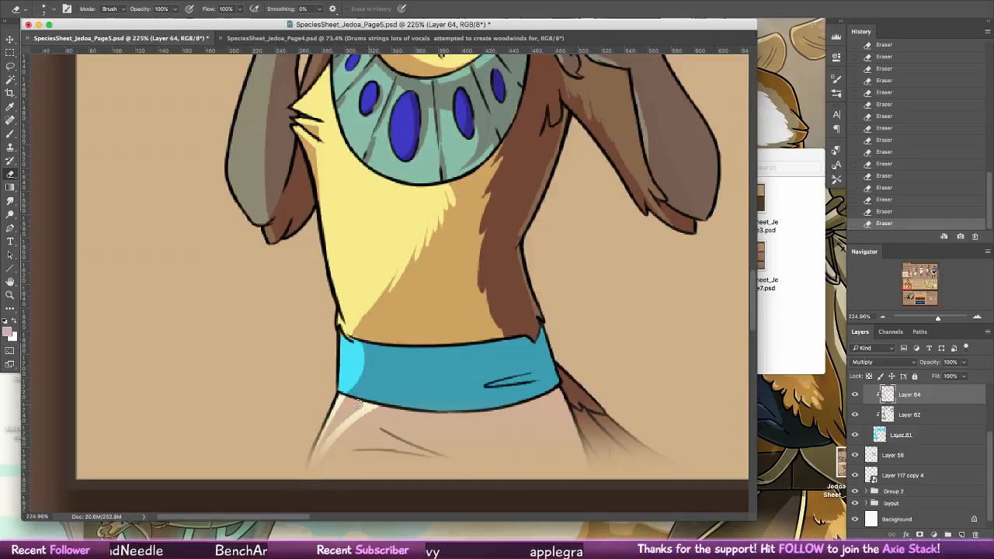
pyautogui.moveTo(358, 402)
pyautogui.mouseDown()
pyautogui.moveTo(315, 445)
pyautogui.moveTo(352, 411)
pyautogui.moveTo(343, 406)
pyautogui.moveTo(335, 413)
pyautogui.moveTo(416, 428)
pyautogui.moveTo(368, 413)
pyautogui.moveTo(392, 432)
pyautogui.mouseUp()
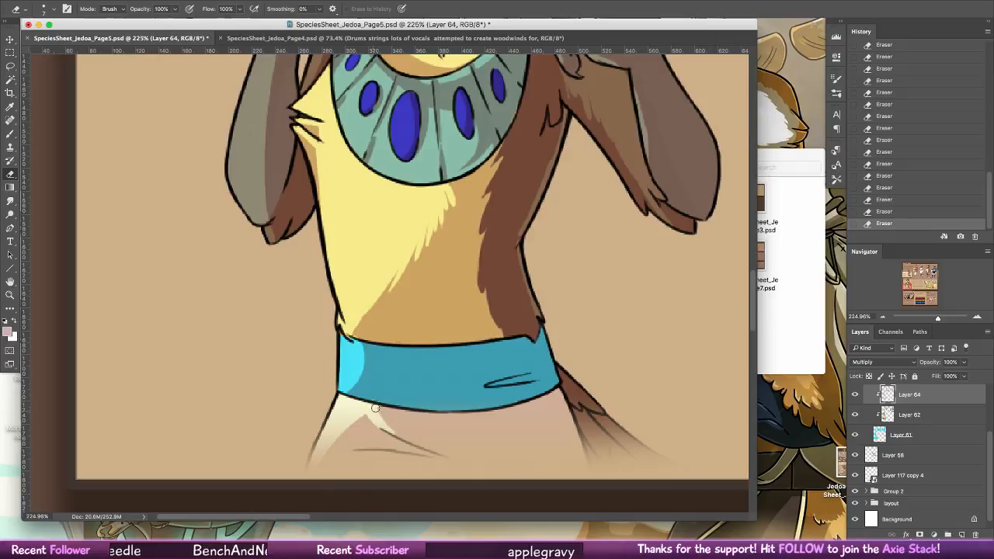
# - Erase shadow at the right end of the brown bird's blue waistband
pyautogui.moveTo(542, 328)
pyautogui.mouseDown()
pyautogui.moveTo(554, 376)
pyautogui.moveTo(531, 389)
pyautogui.mouseUp()
pyautogui.moveTo(546, 348); pyautogui.dragTo(518, 374)
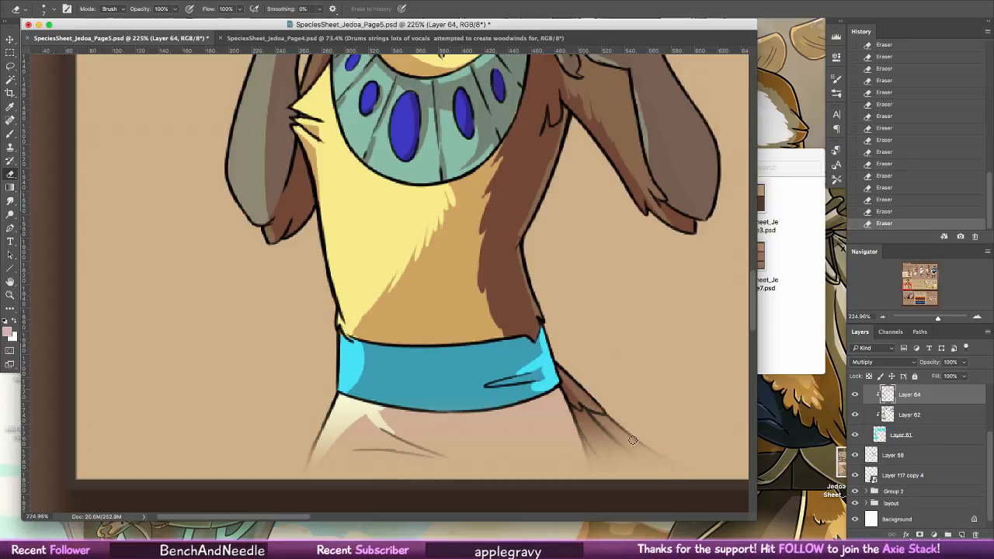
# - Erase shadow along the inner edge of the brown bird's right-hand forearm, undo the last stroke and repaint the border to leave a narrower light strip
pyautogui.moveTo(655, 322); pyautogui.dragTo(534, 481)
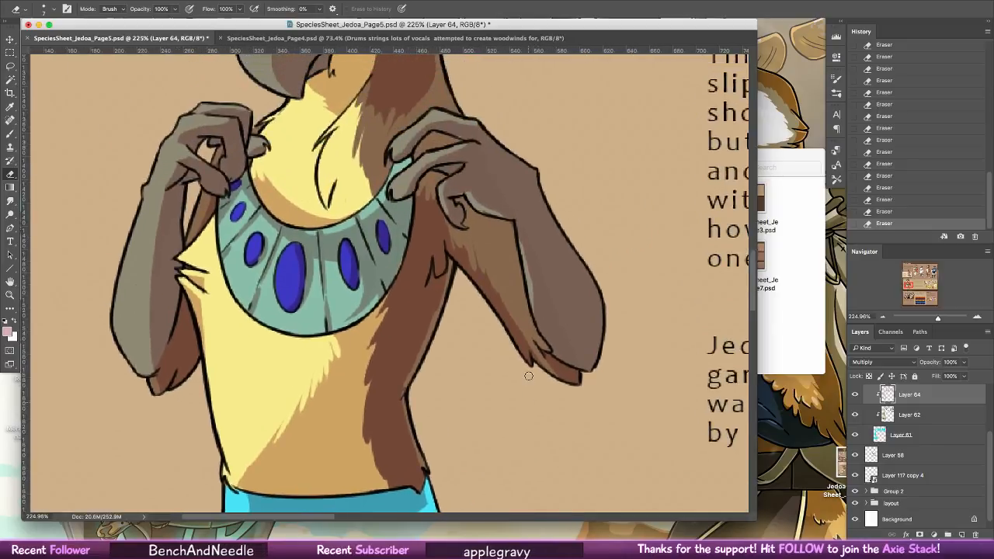
pyautogui.moveTo(502, 296); pyautogui.dragTo(532, 366)
pyautogui.moveTo(548, 280)
pyautogui.mouseDown()
pyautogui.moveTo(516, 225)
pyautogui.moveTo(582, 360)
pyautogui.moveTo(570, 362)
pyautogui.moveTo(537, 301)
pyautogui.moveTo(553, 344)
pyautogui.moveTo(532, 266)
pyautogui.moveTo(579, 360)
pyautogui.moveTo(540, 307)
pyautogui.moveTo(542, 276)
pyautogui.moveTo(522, 231)
pyautogui.moveTo(598, 377)
pyautogui.moveTo(540, 288)
pyautogui.mouseUp()
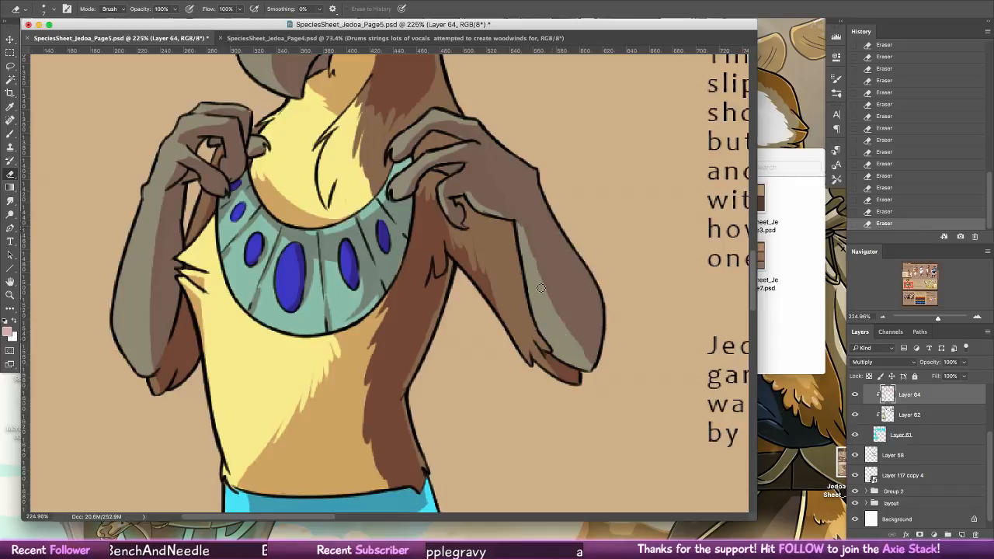
pyautogui.press('super+z')
pyautogui.press('b')
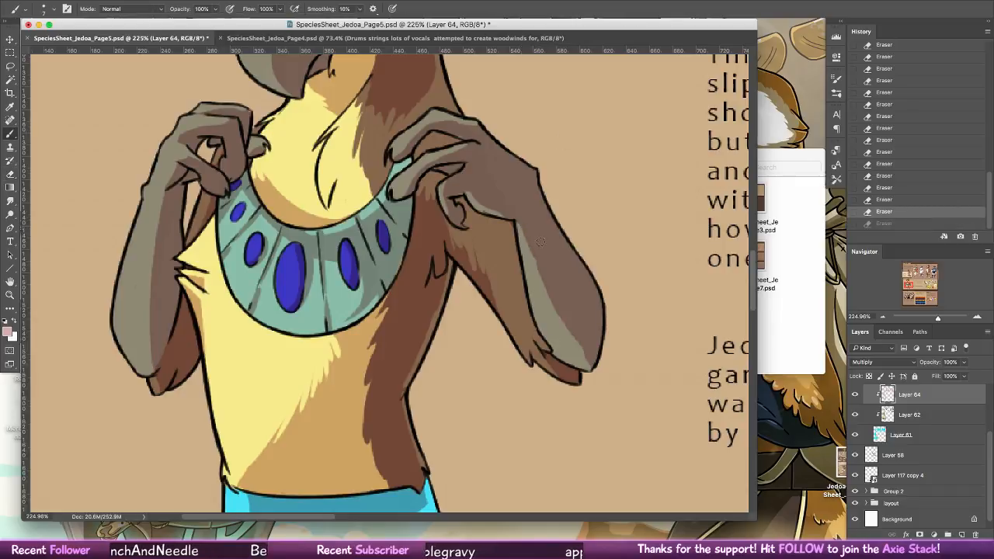
pyautogui.moveTo(526, 233)
pyautogui.mouseDown()
pyautogui.moveTo(619, 371)
pyautogui.moveTo(529, 238)
pyautogui.moveTo(579, 346)
pyautogui.mouseUp()
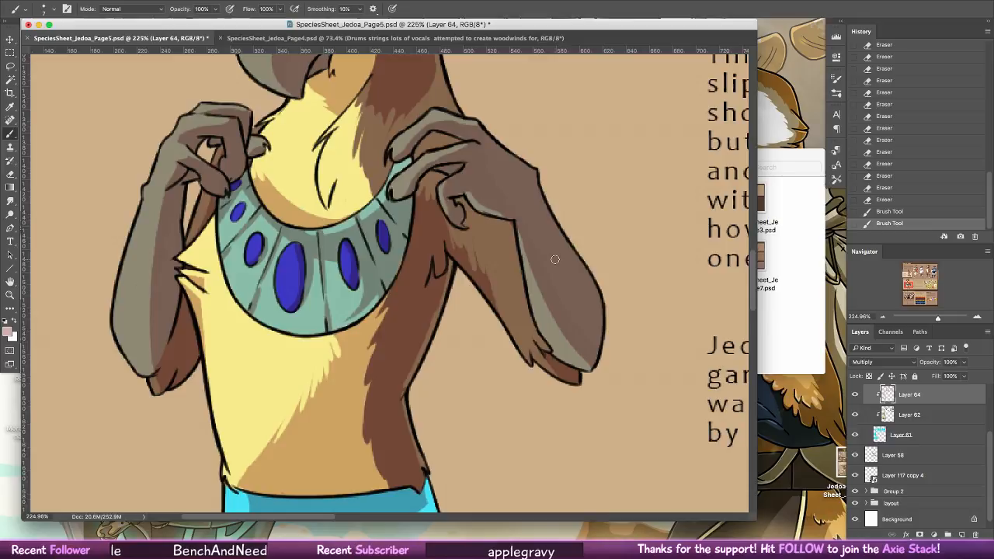
# - Erase shadow on the brown upper arm just below the raised right-hand hand
pyautogui.press('e')
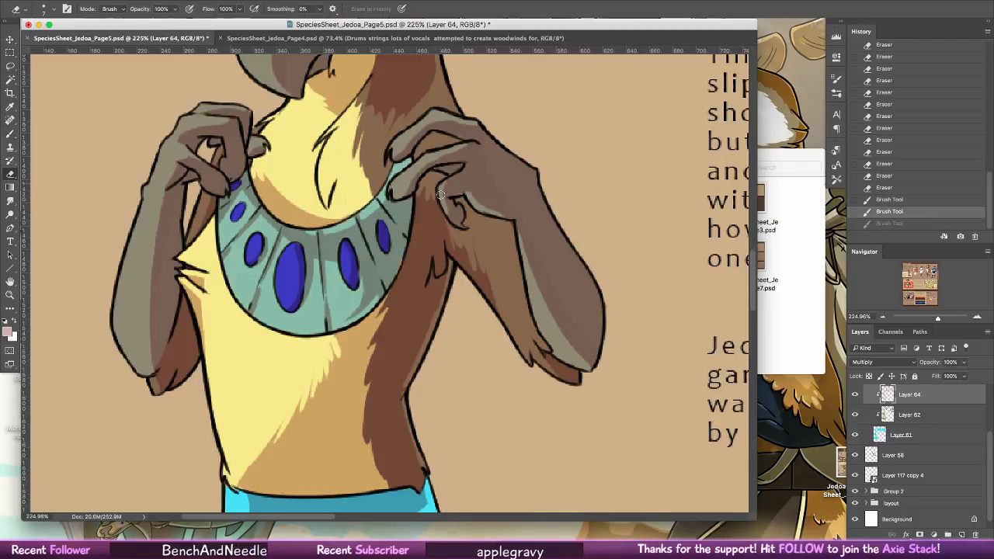
pyautogui.moveTo(436, 194)
pyautogui.mouseDown()
pyautogui.moveTo(436, 231)
pyautogui.moveTo(463, 243)
pyautogui.moveTo(495, 302)
pyautogui.mouseUp()
pyautogui.click(434, 224)
# - Paint a curved cast shadow on the yellow chest along the collar's lower edge
pyautogui.click(11, 134)
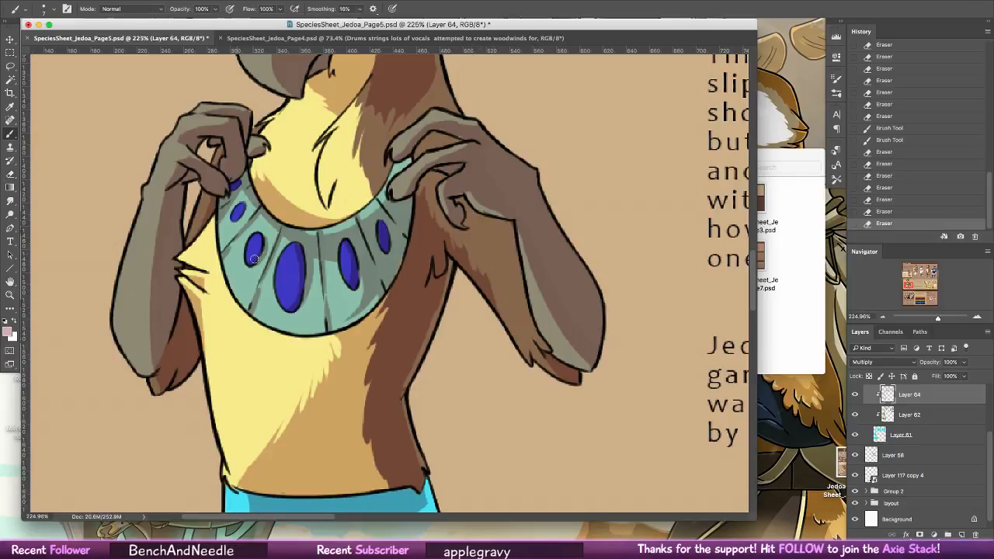
pyautogui.moveTo(250, 320)
pyautogui.mouseDown()
pyautogui.moveTo(306, 351)
pyautogui.moveTo(337, 338)
pyautogui.mouseUp()
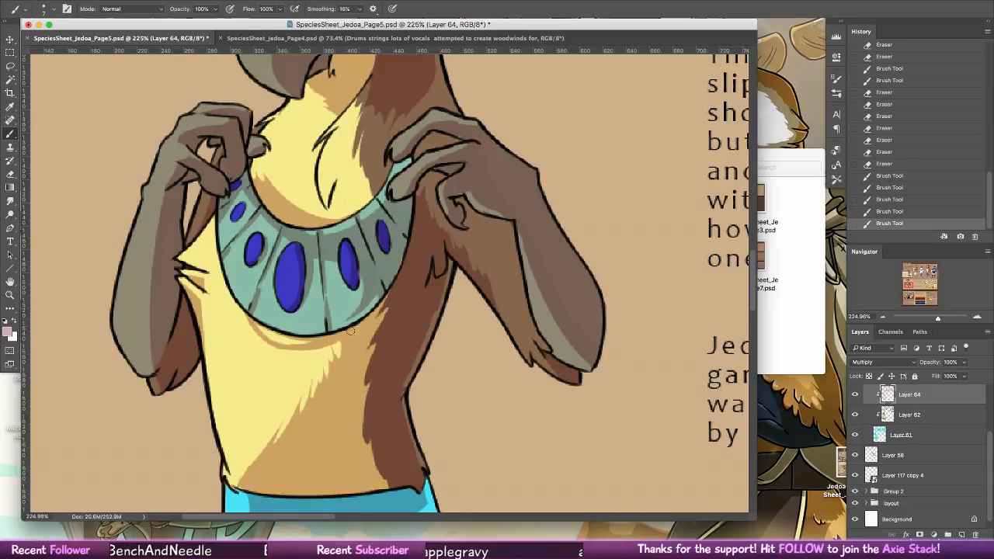
pyautogui.moveTo(253, 320); pyautogui.dragTo(314, 345)
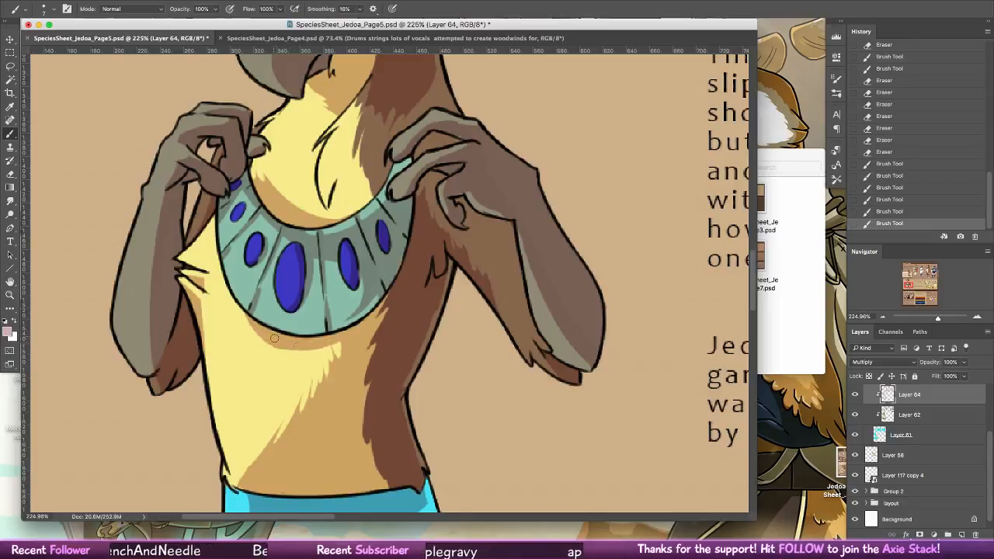
pyautogui.moveTo(260, 330)
pyautogui.mouseDown()
pyautogui.moveTo(283, 345)
pyautogui.moveTo(342, 349)
pyautogui.mouseUp()
pyautogui.moveTo(275, 351); pyautogui.dragTo(332, 352)
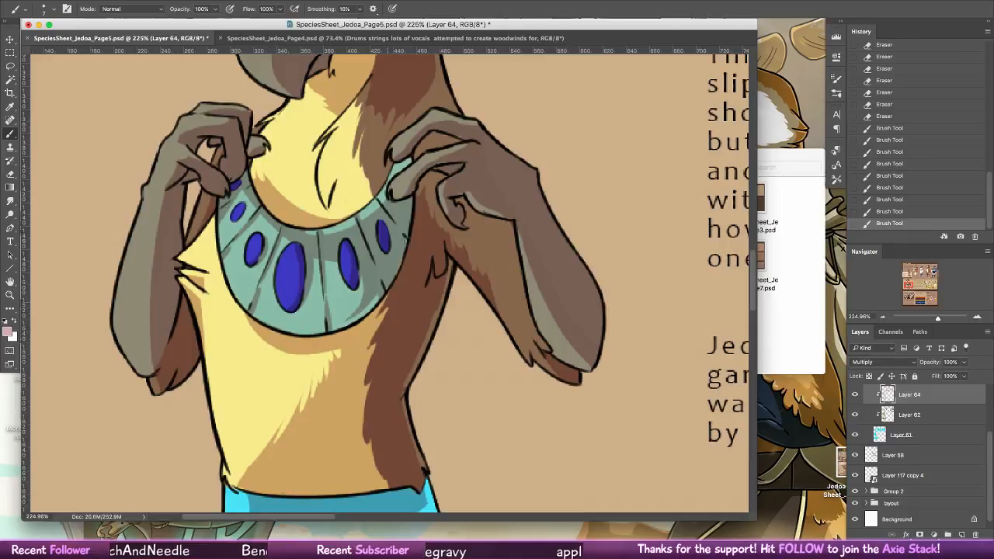
# - Undo a trial shadow stroke on the right-hand forearm and erase part of the shadow on the brown neck below the cheek
pyautogui.moveTo(441, 204)
pyautogui.mouseDown()
pyautogui.moveTo(449, 341)
pyautogui.moveTo(451, 273)
pyautogui.mouseUp()
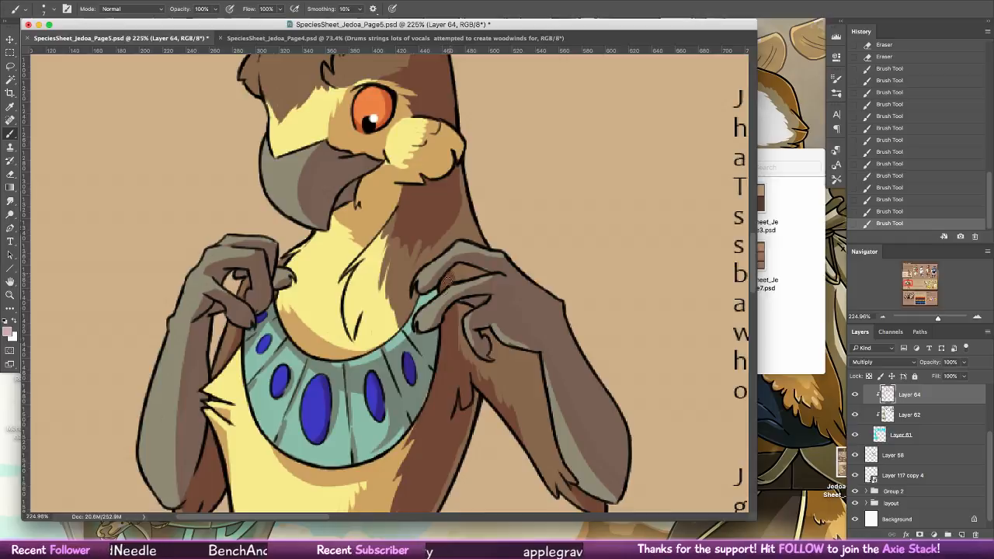
pyautogui.moveTo(536, 359); pyautogui.dragTo(544, 368)
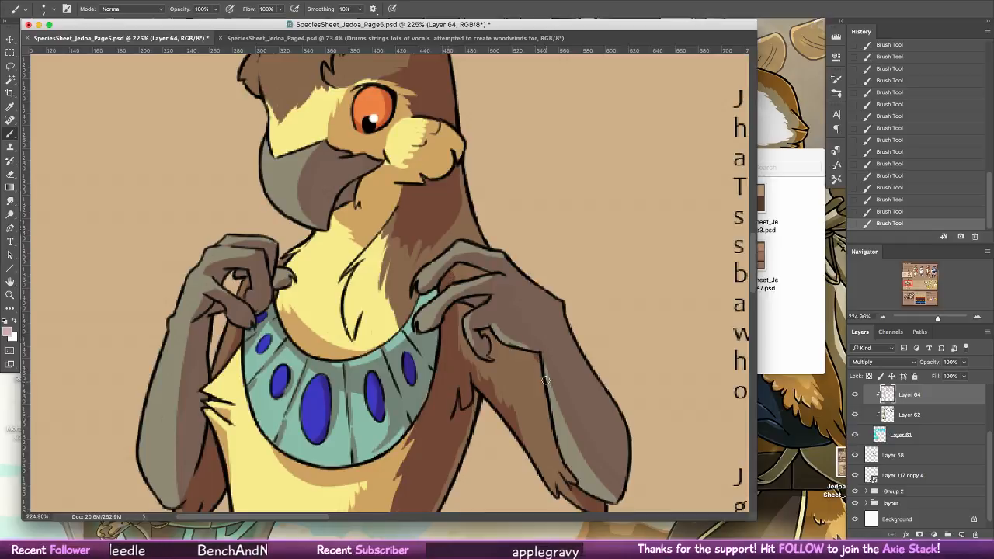
pyautogui.hotkey('ctrl', 'z')
pyautogui.scroll(3, 525, 267)
pyautogui.press('e')
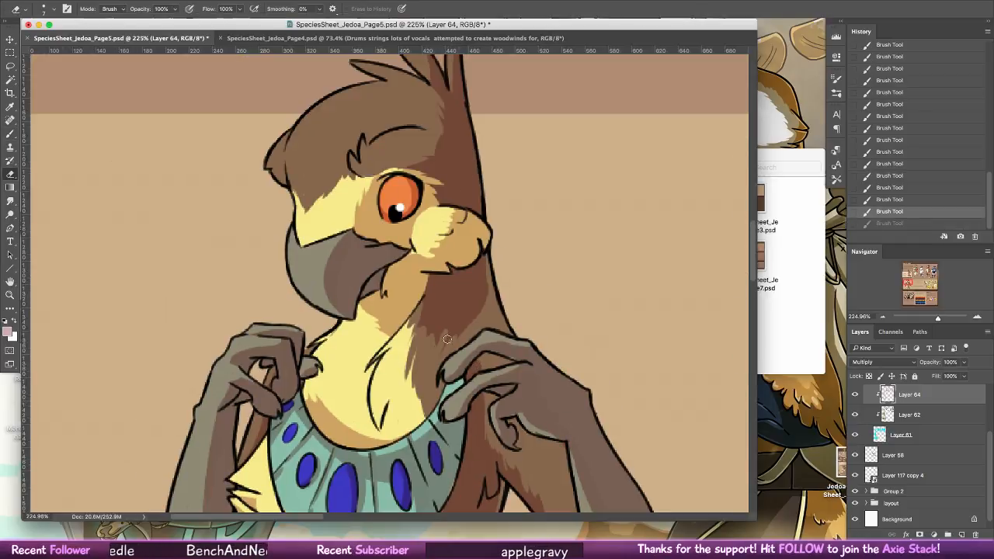
pyautogui.moveTo(463, 320)
pyautogui.mouseDown()
pyautogui.moveTo(466, 307)
pyautogui.moveTo(460, 322)
pyautogui.mouseUp()
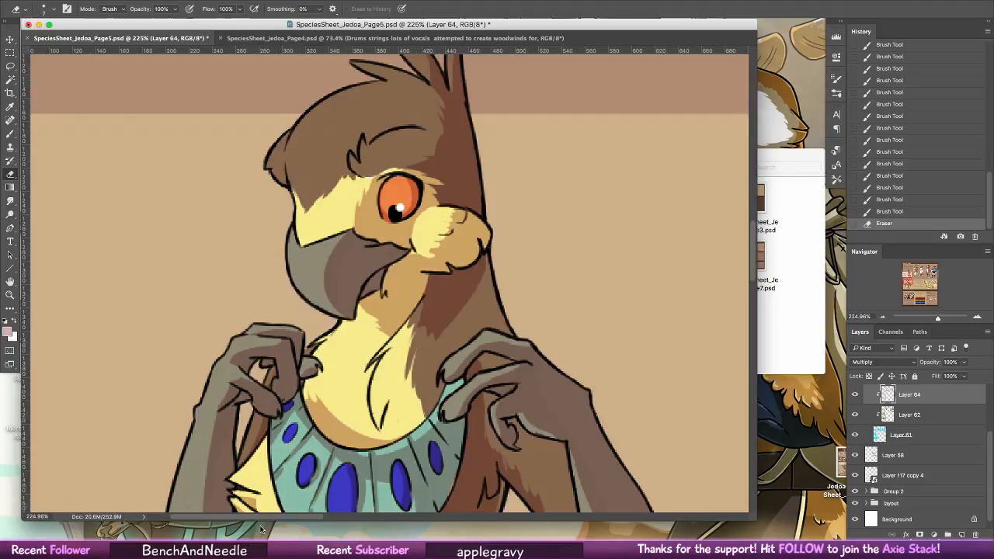
# - Erase shadow from the beak, yellow eye and cheek feathers of the white bird seated at the left of the table scene
pyautogui.scroll(3, 501, 415)
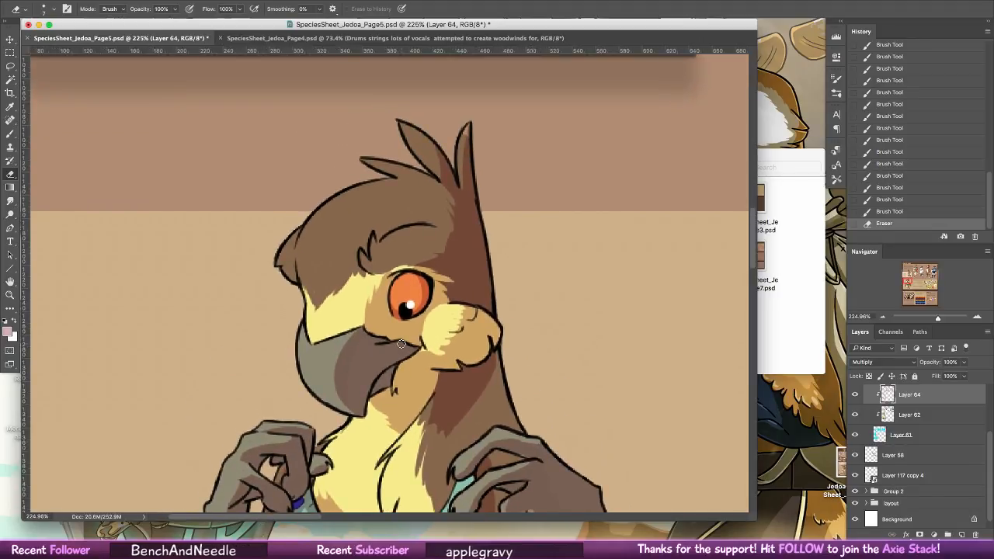
pyautogui.scroll(10, 401, 344)
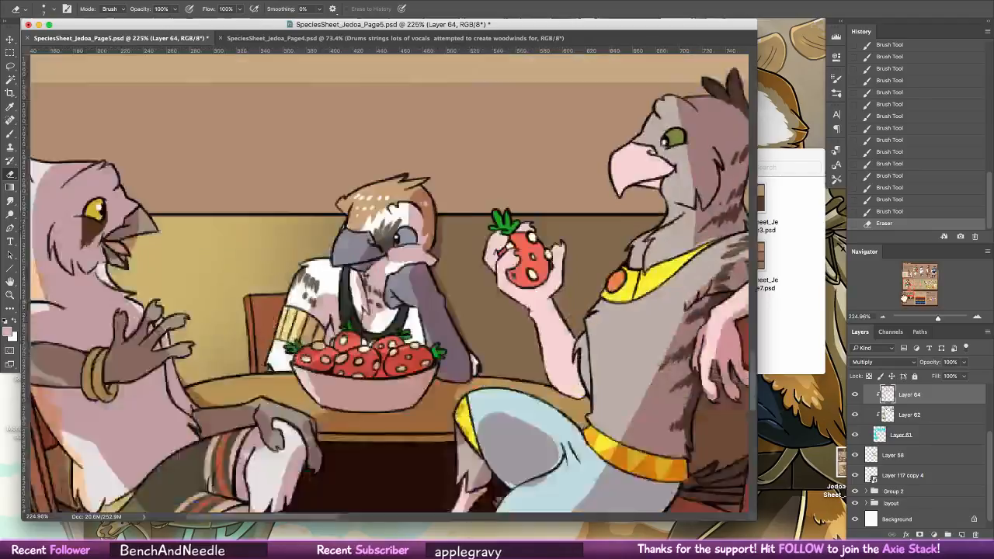
pyautogui.scroll(1, 533, 419)
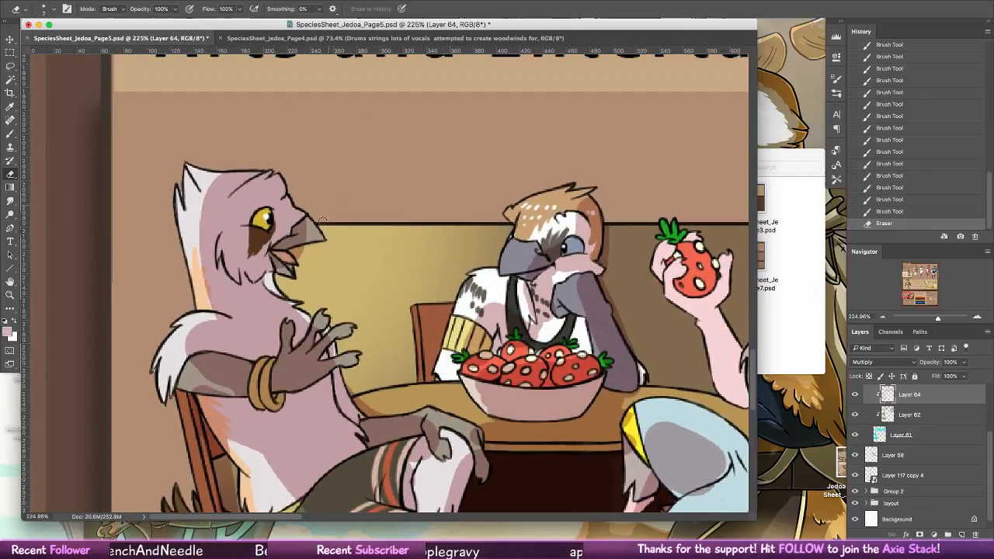
pyautogui.click(297, 252)
pyautogui.click(304, 233)
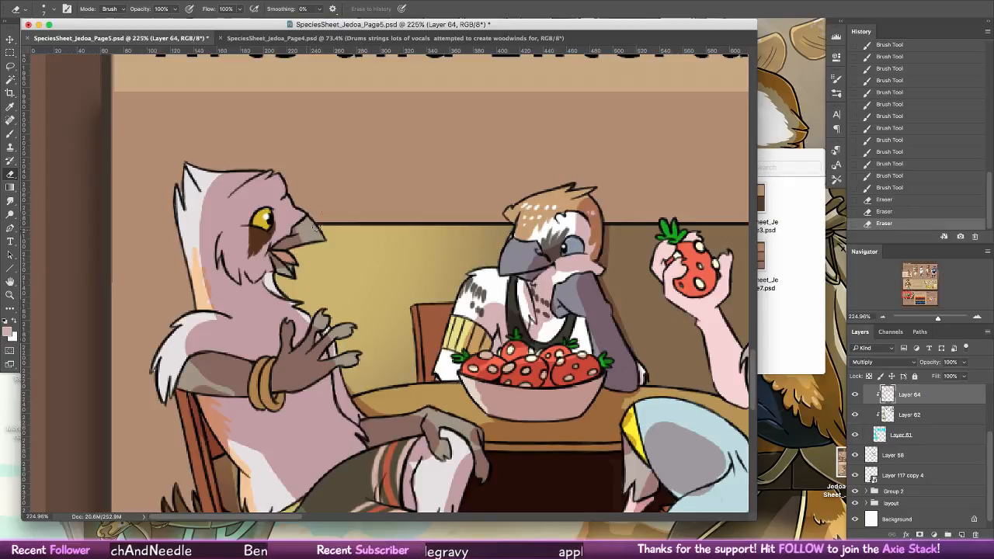
pyautogui.moveTo(223, 232); pyautogui.dragTo(238, 279)
pyautogui.moveTo(271, 230); pyautogui.dragTo(259, 218)
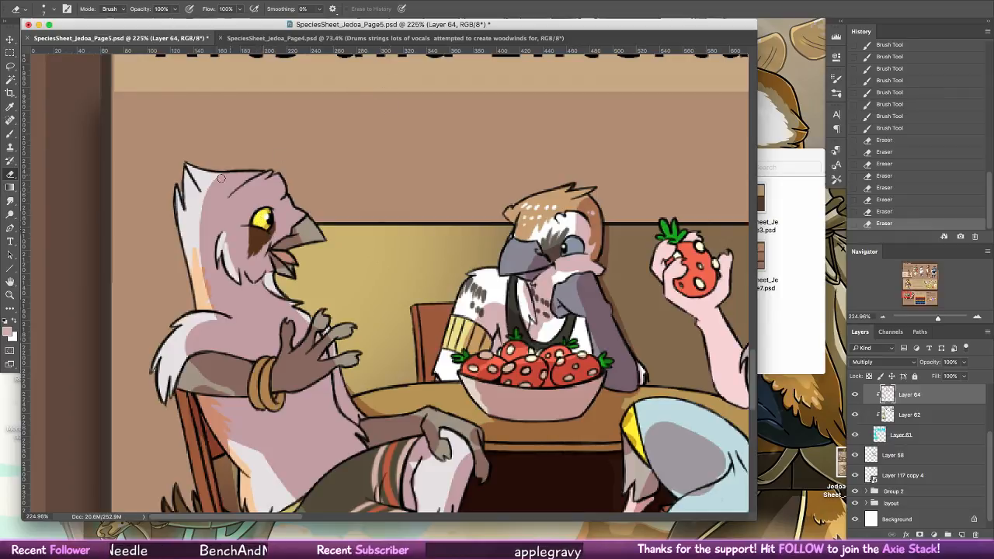
# - Erase shadow along the white bird's crown and break the nape's shadow border into feather strokes
pyautogui.moveTo(221, 178); pyautogui.dragTo(259, 174)
pyautogui.moveTo(240, 173)
pyautogui.mouseDown()
pyautogui.moveTo(204, 188)
pyautogui.moveTo(230, 163)
pyautogui.moveTo(225, 149)
pyautogui.moveTo(219, 205)
pyautogui.moveTo(213, 176)
pyautogui.moveTo(214, 197)
pyautogui.moveTo(202, 197)
pyautogui.moveTo(213, 236)
pyautogui.moveTo(206, 222)
pyautogui.moveTo(204, 278)
pyautogui.moveTo(197, 214)
pyautogui.moveTo(206, 284)
pyautogui.mouseUp()
pyautogui.moveTo(201, 233); pyautogui.dragTo(209, 308)
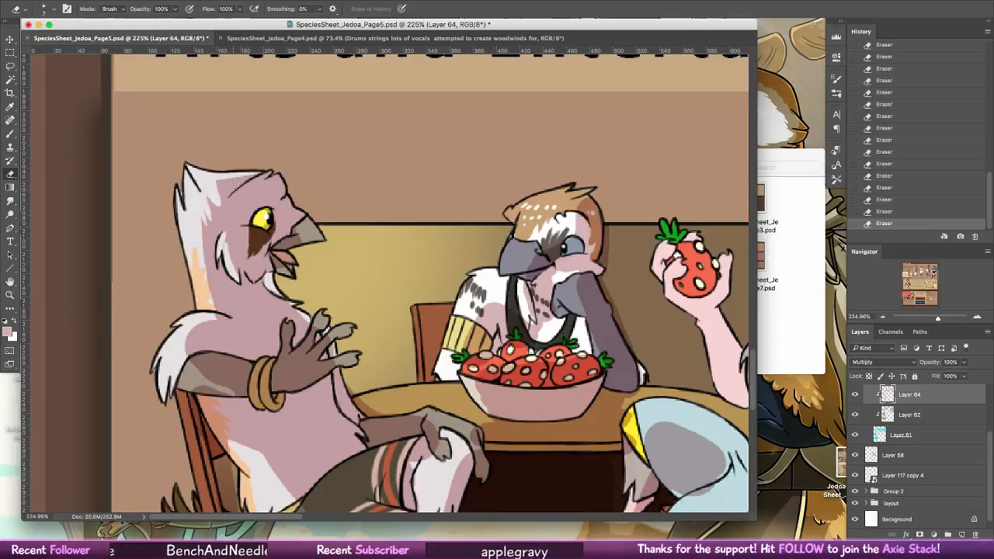
pyautogui.moveTo(273, 170); pyautogui.dragTo(247, 187)
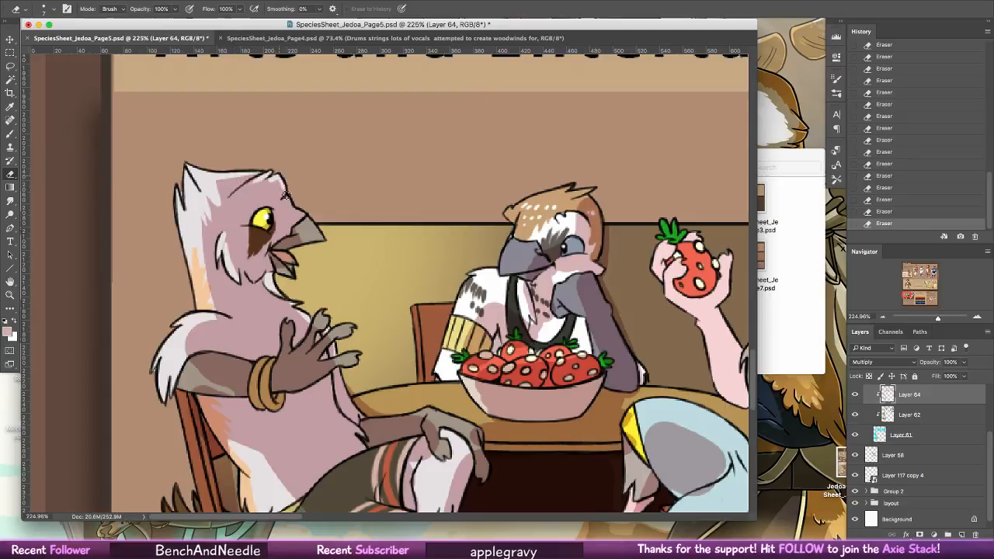
# - Erase shadow on the white bird's shoulder feathers above the arm, undoing and retrying strokes
pyautogui.scroll(-1, 294, 317)
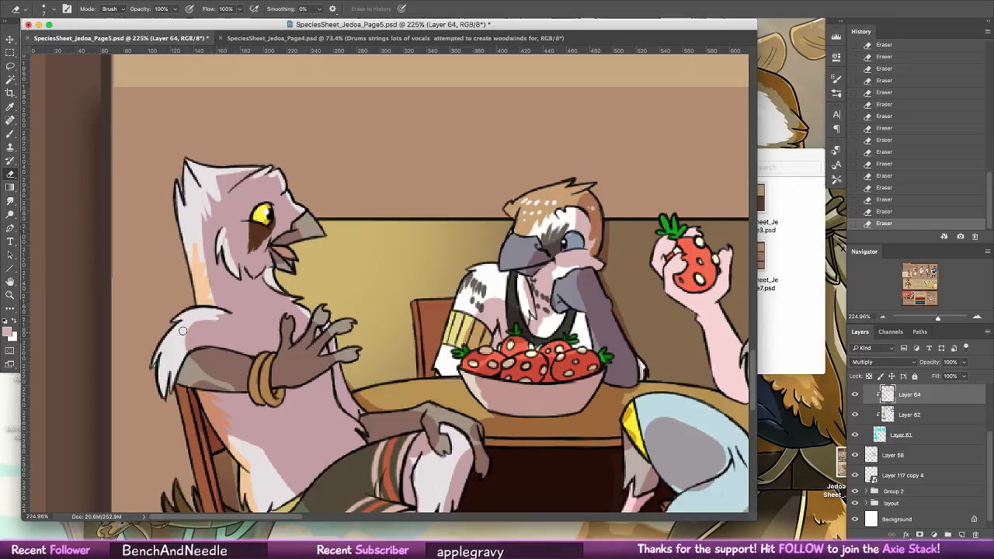
pyautogui.moveTo(187, 336)
pyautogui.mouseDown()
pyautogui.moveTo(205, 333)
pyautogui.moveTo(185, 351)
pyautogui.mouseUp()
pyautogui.press('super+z')
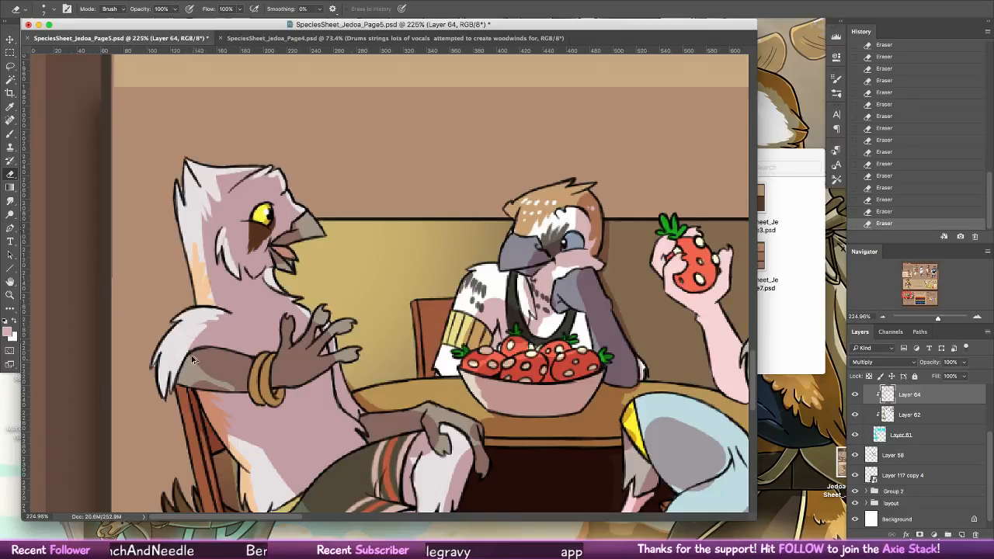
pyautogui.press('super+z')
pyautogui.moveTo(234, 389)
pyautogui.mouseDown()
pyautogui.moveTo(203, 387)
pyautogui.moveTo(215, 365)
pyautogui.moveTo(193, 386)
pyautogui.moveTo(212, 317)
pyautogui.mouseUp()
# - Paint shadow on the white bird's arm beneath the shoulder feathers, and around its chair and brown tail feathers
pyautogui.press('b')
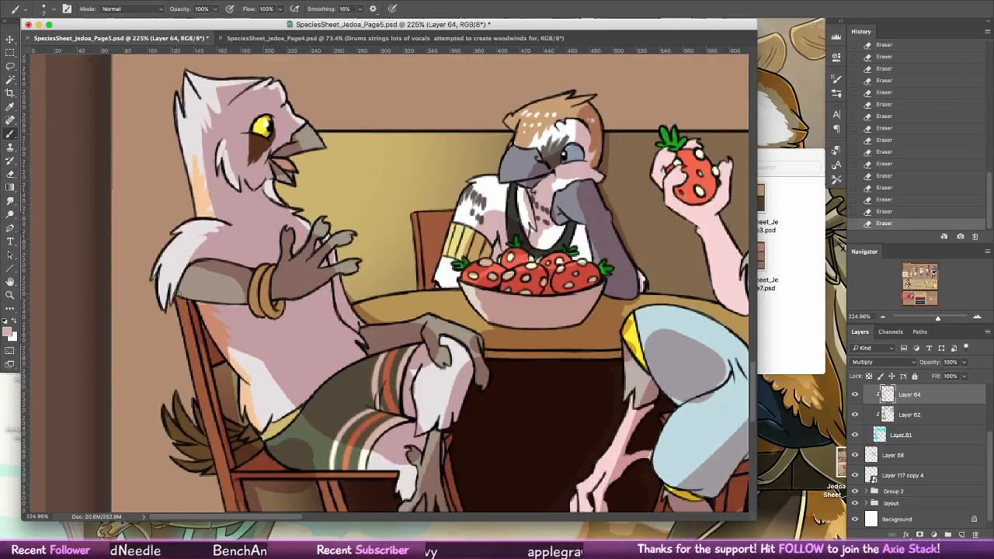
pyautogui.moveTo(194, 268)
pyautogui.mouseDown()
pyautogui.moveTo(177, 295)
pyautogui.moveTo(188, 297)
pyautogui.moveTo(195, 272)
pyautogui.mouseUp()
pyautogui.moveTo(194, 274); pyautogui.dragTo(183, 300)
pyautogui.moveTo(213, 400)
pyautogui.mouseDown()
pyautogui.moveTo(205, 349)
pyautogui.moveTo(217, 421)
pyautogui.mouseUp()
pyautogui.moveTo(310, 427); pyautogui.dragTo(303, 313)
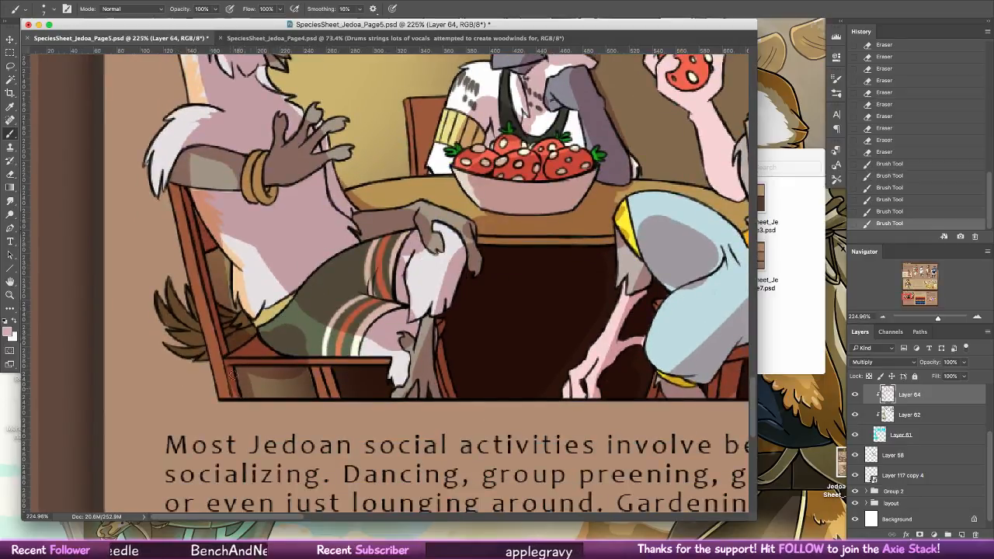
pyautogui.moveTo(231, 372); pyautogui.dragTo(234, 396)
pyautogui.moveTo(200, 327)
pyautogui.mouseDown()
pyautogui.moveTo(168, 286)
pyautogui.moveTo(161, 310)
pyautogui.moveTo(203, 340)
pyautogui.moveTo(206, 324)
pyautogui.moveTo(198, 349)
pyautogui.mouseUp()
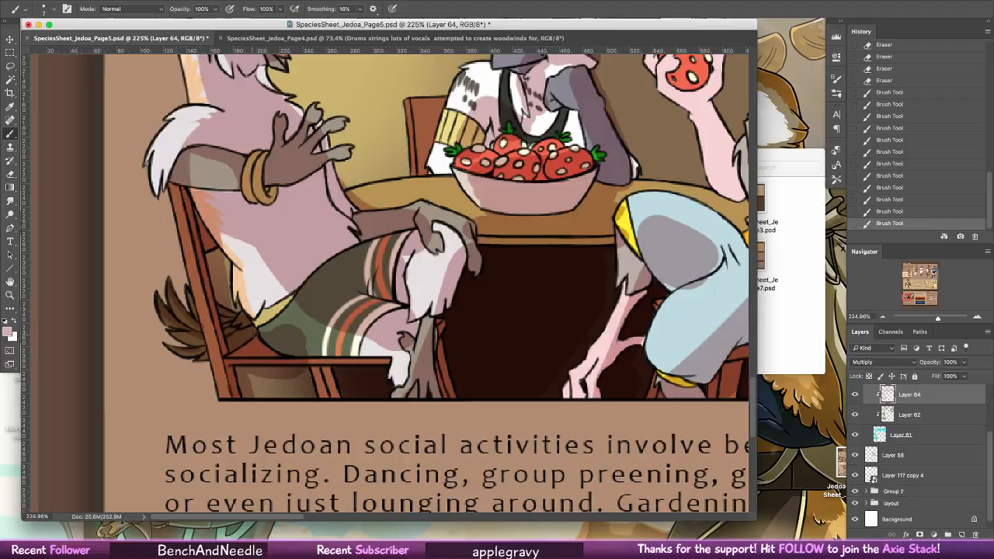
# - Erase shadow around the left chair's back and seat and on the lower part of the green shorts
pyautogui.press('e')
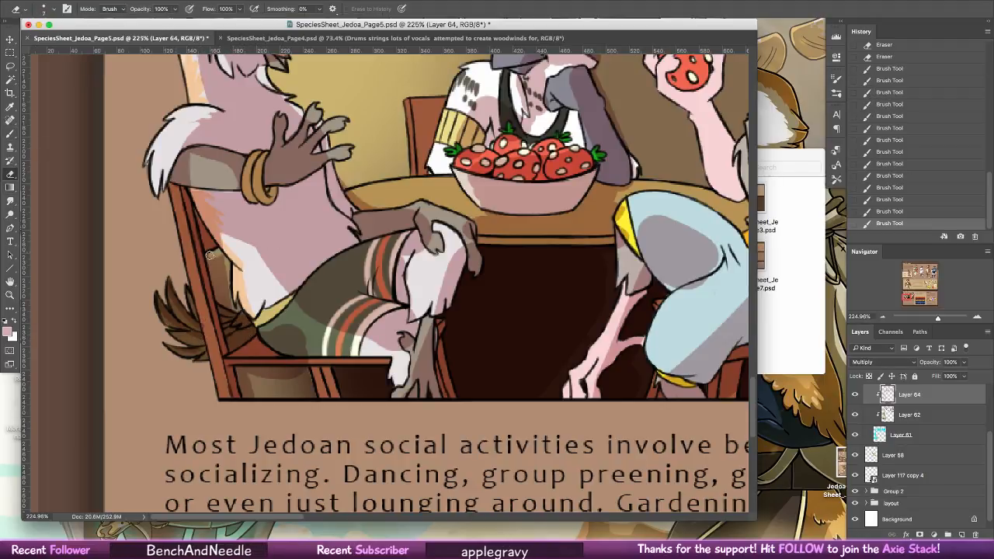
pyautogui.moveTo(210, 255)
pyautogui.mouseDown()
pyautogui.moveTo(220, 296)
pyautogui.moveTo(212, 256)
pyautogui.mouseUp()
pyautogui.moveTo(221, 300)
pyautogui.mouseDown()
pyautogui.moveTo(234, 328)
pyautogui.moveTo(230, 319)
pyautogui.moveTo(246, 318)
pyautogui.moveTo(276, 207)
pyautogui.moveTo(265, 274)
pyautogui.moveTo(278, 308)
pyautogui.moveTo(257, 375)
pyautogui.moveTo(289, 329)
pyautogui.moveTo(262, 330)
pyautogui.moveTo(289, 353)
pyautogui.moveTo(264, 331)
pyautogui.moveTo(300, 338)
pyautogui.moveTo(305, 347)
pyautogui.moveTo(291, 341)
pyautogui.moveTo(305, 375)
pyautogui.moveTo(240, 369)
pyautogui.moveTo(248, 401)
pyautogui.moveTo(254, 383)
pyautogui.moveTo(295, 373)
pyautogui.mouseUp()
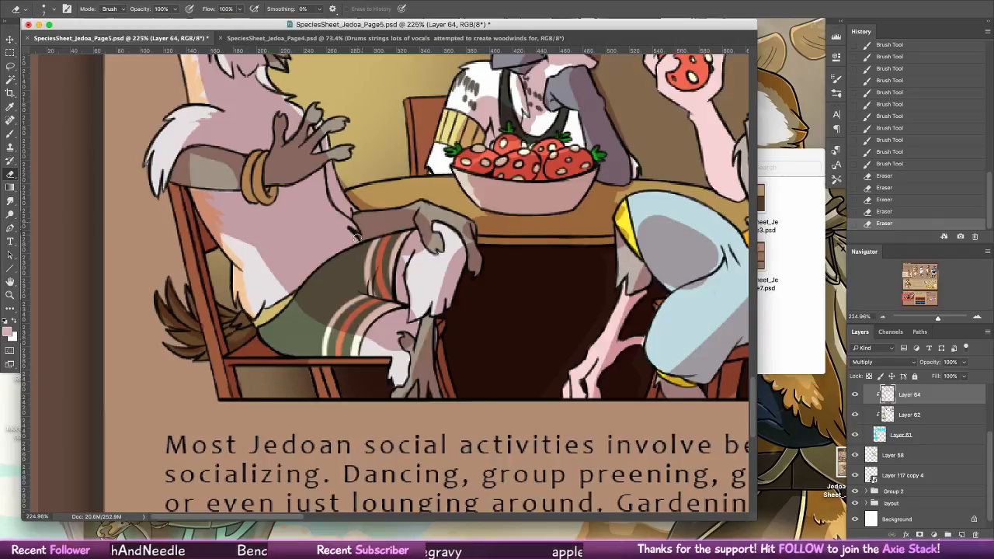
# - Erase shadow on the white bird's foot, redoing the first stroke, and cut feather strokes into the shadow on its raised leg
pyautogui.moveTo(413, 381); pyautogui.dragTo(426, 332)
pyautogui.press('super+z')
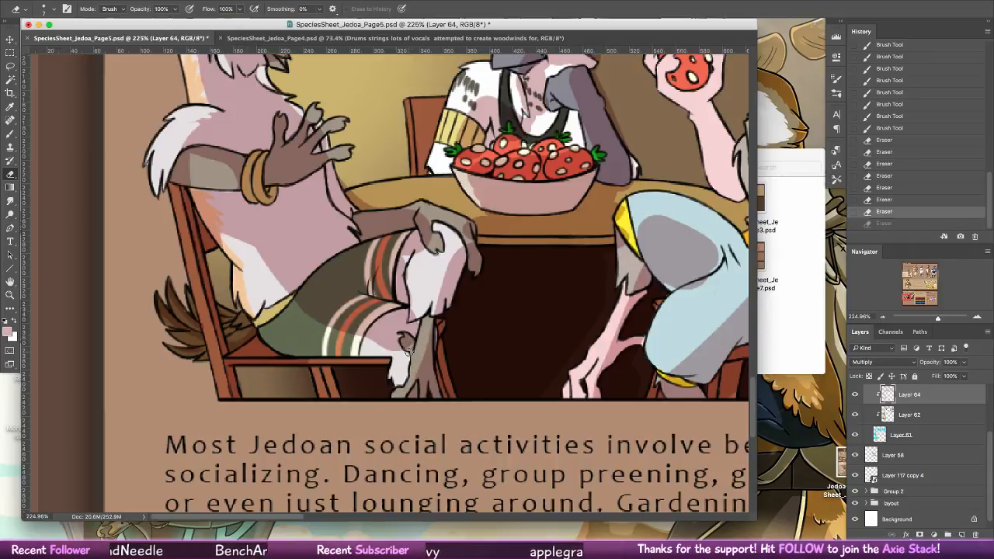
pyautogui.moveTo(423, 394); pyautogui.dragTo(426, 357)
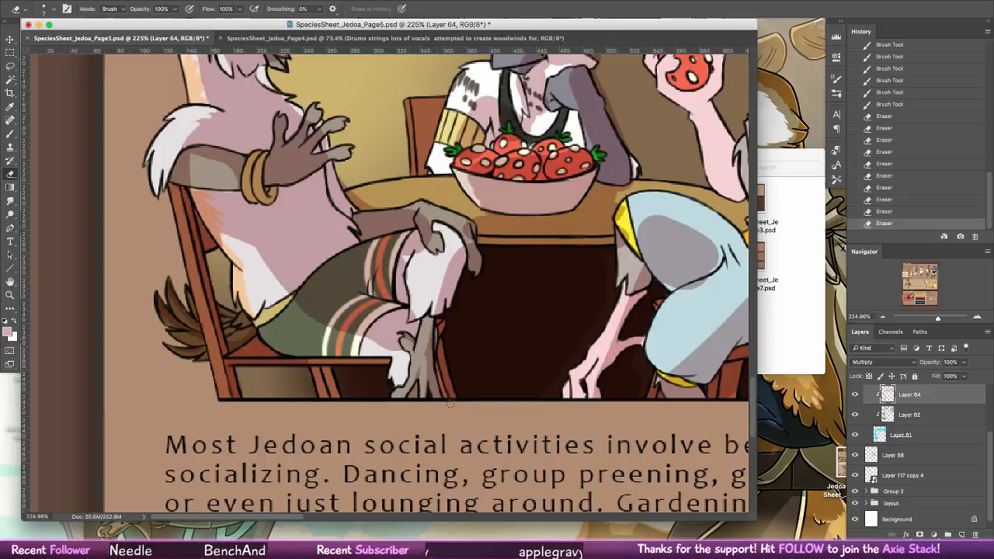
pyautogui.moveTo(433, 312)
pyautogui.mouseDown()
pyautogui.moveTo(446, 253)
pyautogui.moveTo(463, 244)
pyautogui.mouseUp()
pyautogui.moveTo(458, 253); pyautogui.dragTo(465, 244)
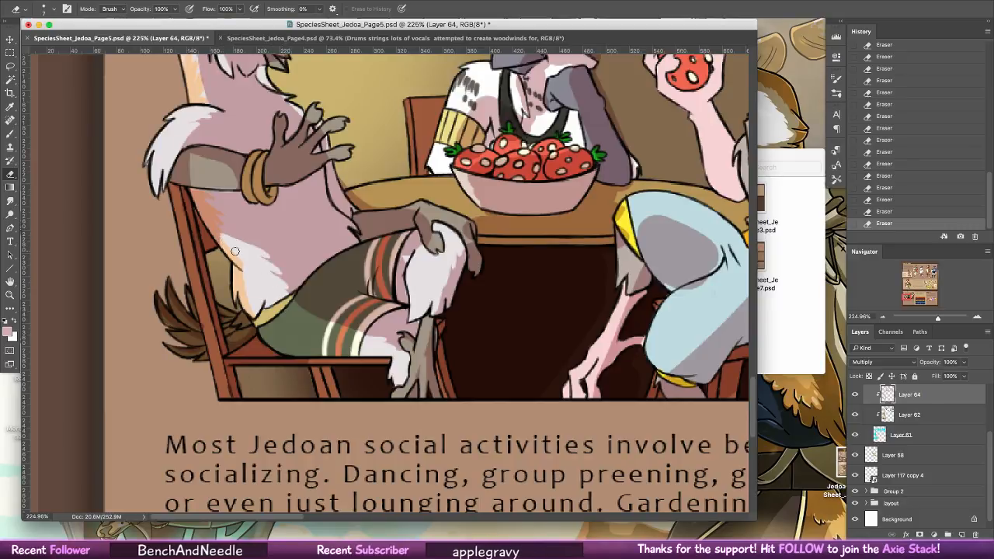
# - Paint shadow on the white bird's raised knee around the resting hand and across the hand itself
pyautogui.press('b')
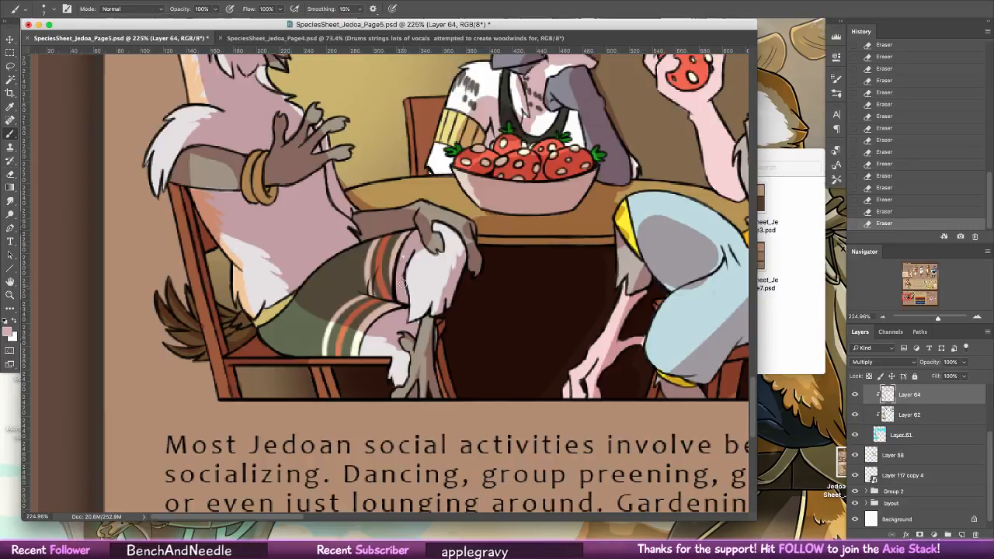
pyautogui.moveTo(403, 286)
pyautogui.mouseDown()
pyautogui.moveTo(409, 308)
pyautogui.moveTo(432, 237)
pyautogui.moveTo(461, 244)
pyautogui.moveTo(442, 272)
pyautogui.mouseUp()
pyautogui.moveTo(430, 236)
pyautogui.mouseDown()
pyautogui.moveTo(469, 232)
pyautogui.moveTo(471, 272)
pyautogui.mouseUp()
pyautogui.moveTo(466, 227); pyautogui.dragTo(423, 214)
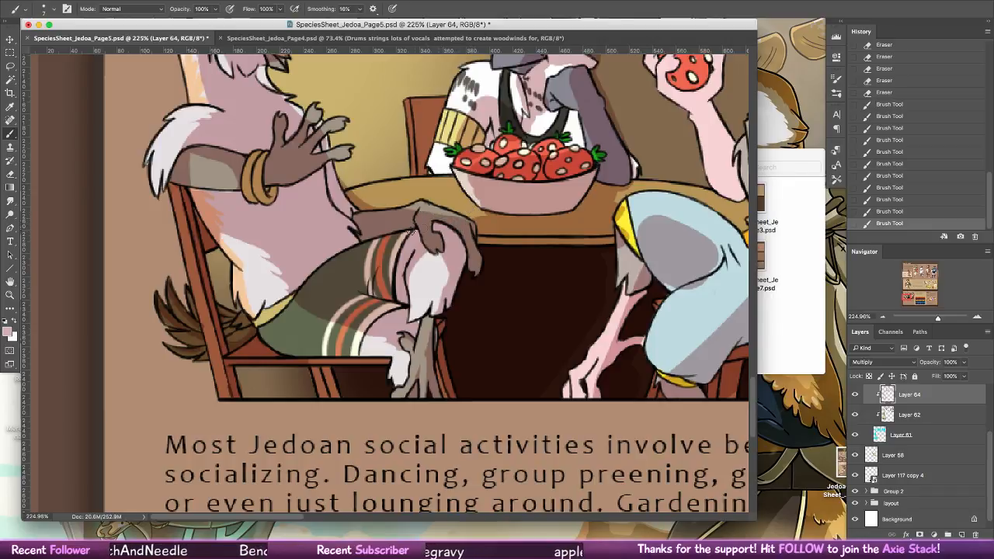
# - Erase shadow along the white bird's resting forearm and hand and down the front edge of its belly
pyautogui.scroll(5, 411, 231)
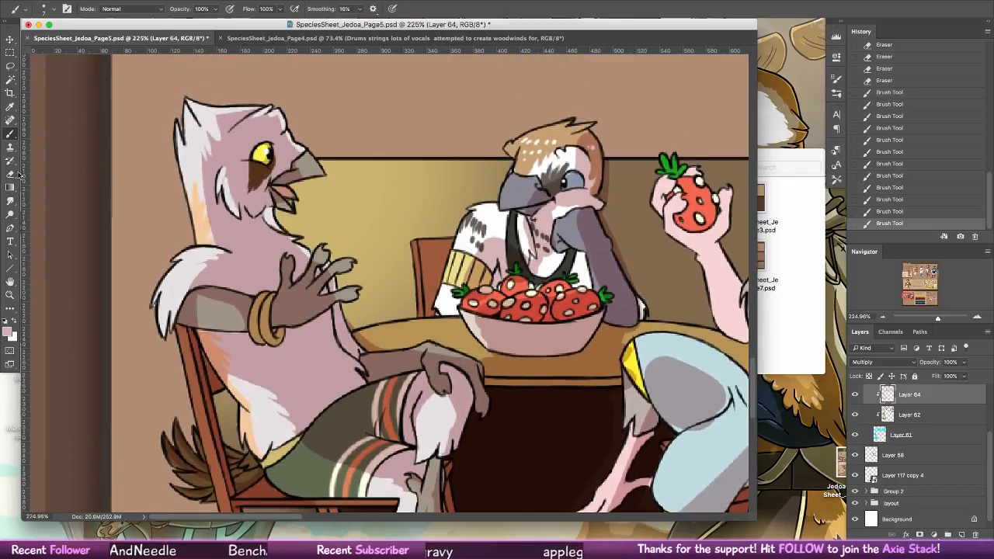
pyautogui.click(11, 175)
pyautogui.moveTo(373, 342); pyautogui.dragTo(388, 350)
pyautogui.moveTo(435, 295); pyautogui.dragTo(440, 289)
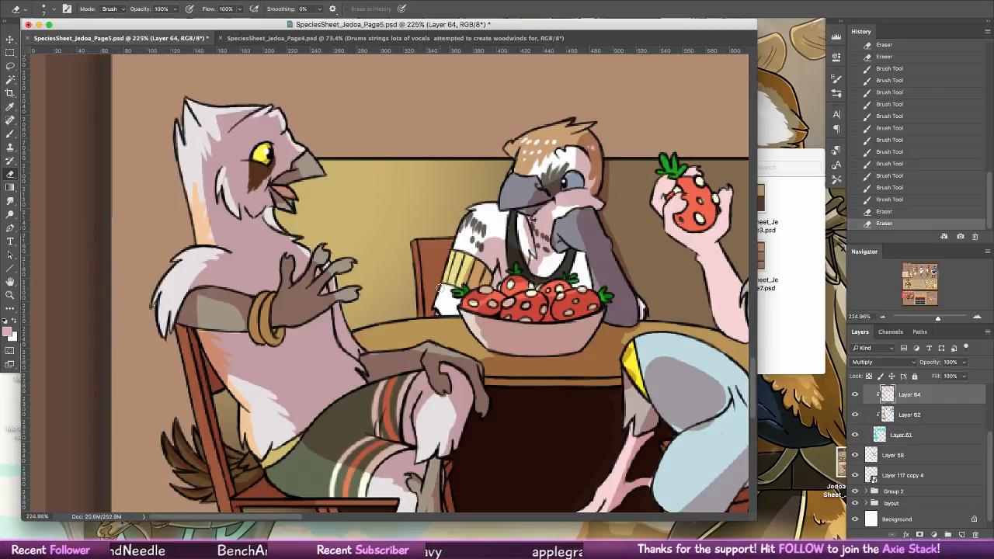
pyautogui.moveTo(375, 353); pyautogui.dragTo(484, 362)
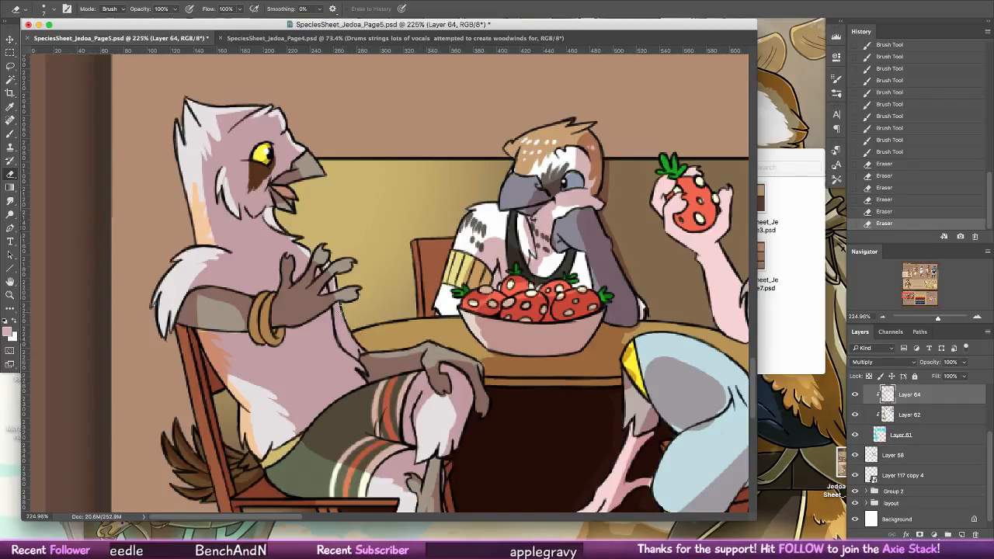
pyautogui.moveTo(340, 307); pyautogui.dragTo(365, 350)
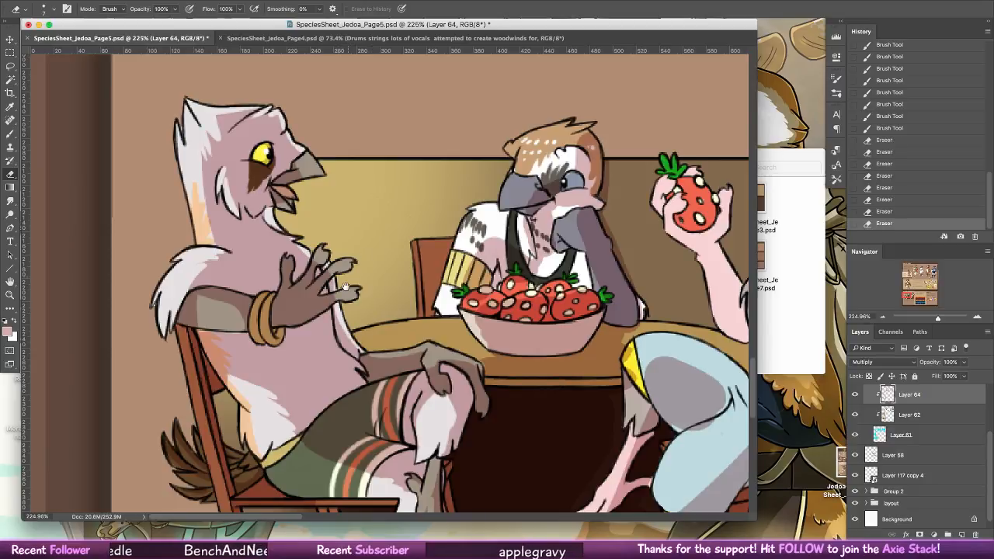
pyautogui.moveTo(345, 287); pyautogui.dragTo(345, 324)
# - Erase shadow along the top of the white bird's raised arm and paint shadow on its underside beside the bangles
pyautogui.moveTo(204, 338)
pyautogui.mouseDown()
pyautogui.moveTo(230, 332)
pyautogui.moveTo(199, 335)
pyautogui.moveTo(223, 338)
pyautogui.moveTo(245, 362)
pyautogui.moveTo(267, 327)
pyautogui.mouseUp()
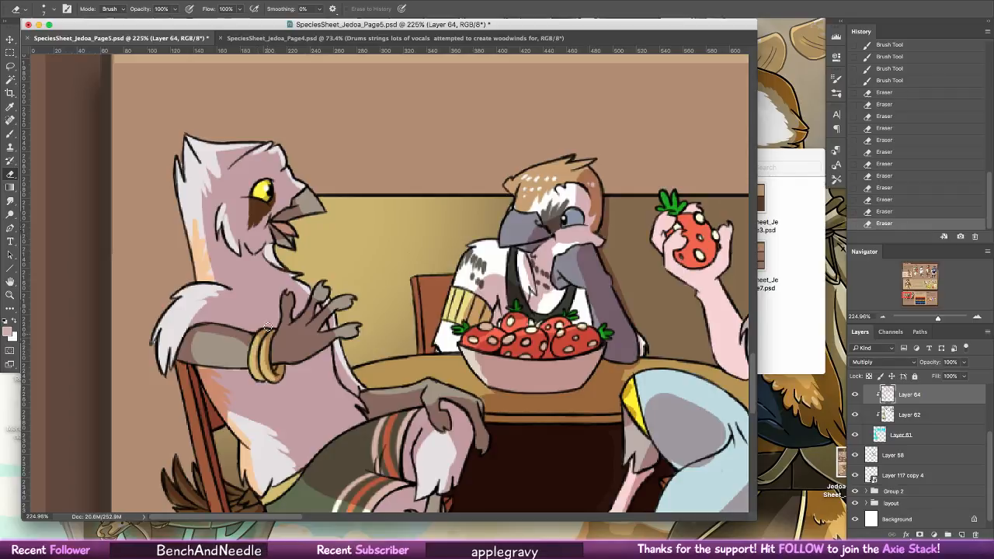
pyautogui.click(11, 134)
pyautogui.moveTo(236, 376); pyautogui.dragTo(237, 349)
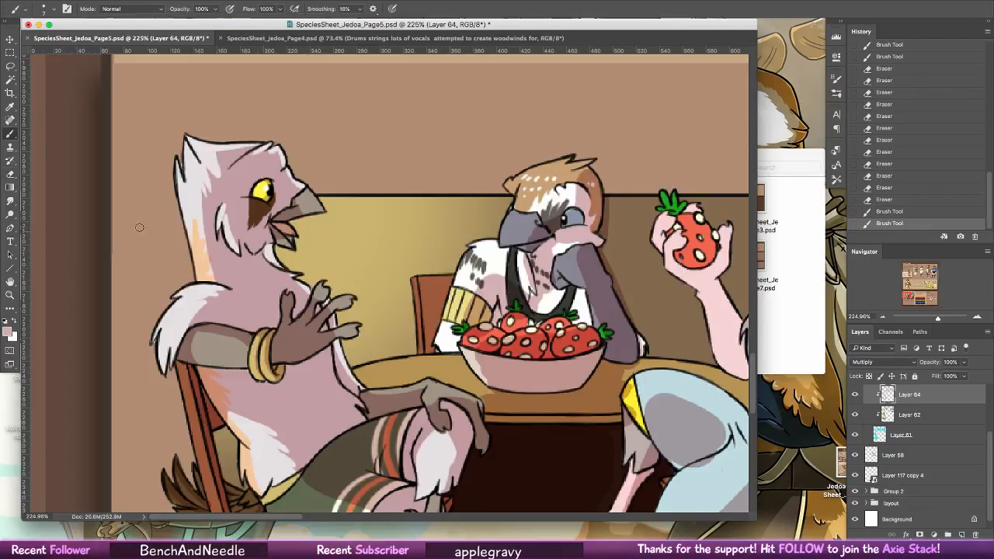
# - Erase shadow from the white bird's chest feathers and raised hand, and repaint small shadows around its palm and fingers
pyautogui.click(11, 175)
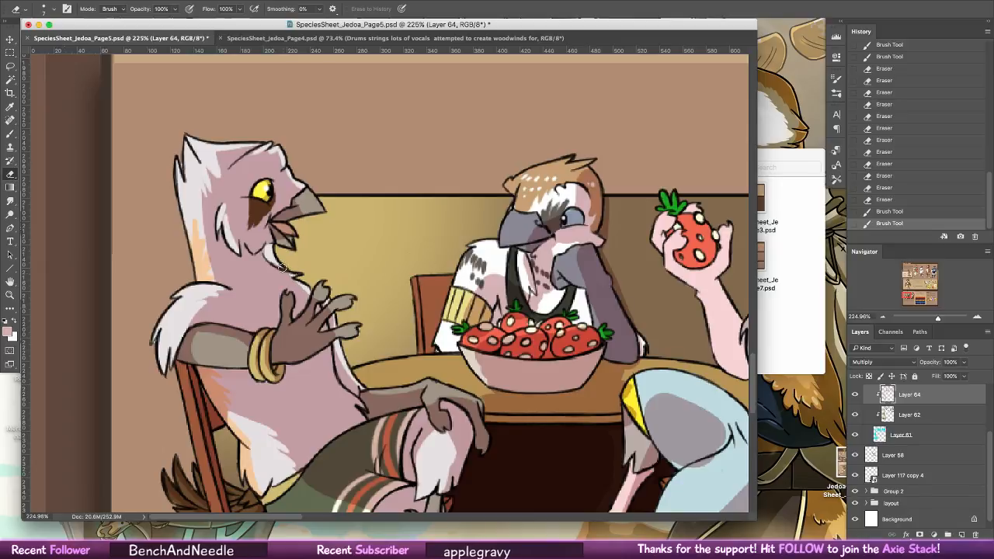
pyautogui.moveTo(282, 267); pyautogui.dragTo(306, 317)
pyautogui.moveTo(304, 319)
pyautogui.mouseDown()
pyautogui.moveTo(312, 306)
pyautogui.moveTo(278, 339)
pyautogui.moveTo(284, 295)
pyautogui.mouseUp()
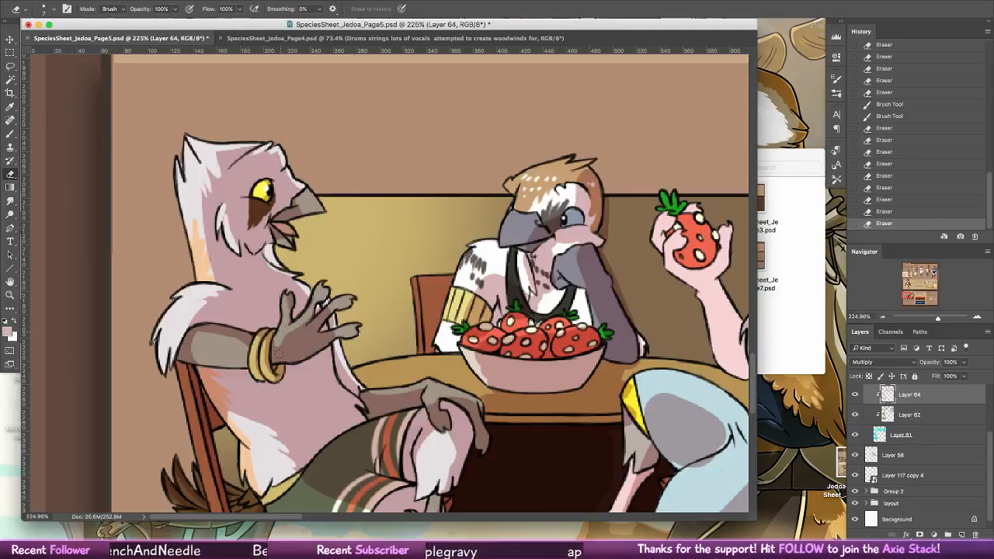
pyautogui.moveTo(281, 336)
pyautogui.mouseDown()
pyautogui.moveTo(289, 359)
pyautogui.moveTo(333, 305)
pyautogui.moveTo(299, 345)
pyautogui.moveTo(320, 319)
pyautogui.moveTo(293, 329)
pyautogui.moveTo(291, 351)
pyautogui.moveTo(308, 323)
pyautogui.moveTo(292, 356)
pyautogui.moveTo(316, 323)
pyautogui.moveTo(314, 344)
pyautogui.moveTo(367, 334)
pyautogui.moveTo(228, 265)
pyautogui.moveTo(257, 235)
pyautogui.moveTo(372, 327)
pyautogui.moveTo(353, 341)
pyautogui.moveTo(323, 287)
pyautogui.mouseUp()
pyautogui.press('b')
pyautogui.click(10, 177)
pyautogui.click(11, 135)
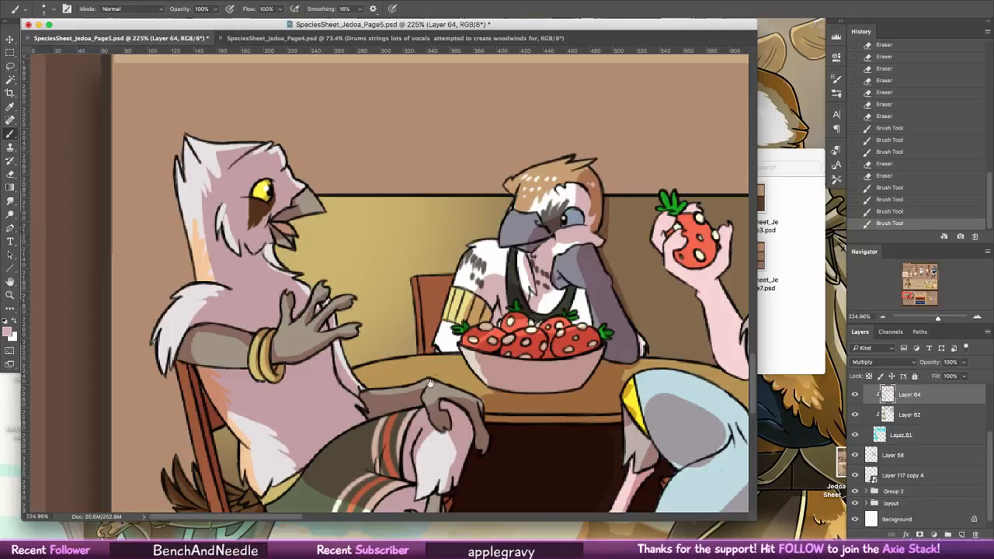
# - Erase shadow on the middle bird's eye area, cheek, supporting hand and chest feathers
pyautogui.moveTo(491, 424)
pyautogui.mouseDown()
pyautogui.moveTo(464, 255)
pyautogui.moveTo(279, 417)
pyautogui.moveTo(291, 446)
pyautogui.moveTo(379, 415)
pyautogui.mouseUp()
pyautogui.click(11, 175)
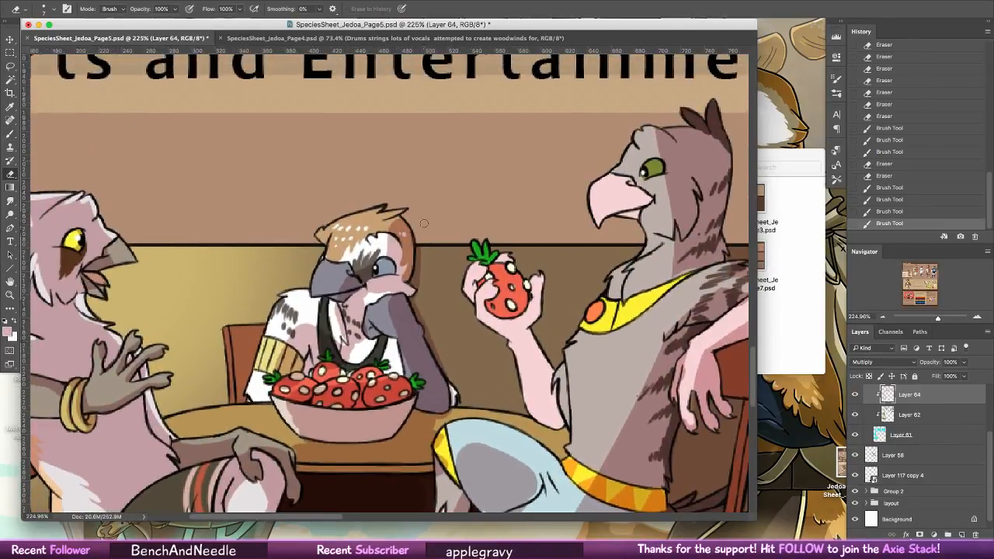
pyautogui.moveTo(413, 298)
pyautogui.mouseDown()
pyautogui.moveTo(426, 320)
pyautogui.moveTo(413, 298)
pyautogui.mouseUp()
pyautogui.moveTo(412, 290)
pyautogui.mouseDown()
pyautogui.moveTo(416, 247)
pyautogui.moveTo(397, 215)
pyautogui.moveTo(382, 266)
pyautogui.moveTo(354, 284)
pyautogui.moveTo(369, 307)
pyautogui.moveTo(382, 293)
pyautogui.moveTo(402, 353)
pyautogui.mouseUp()
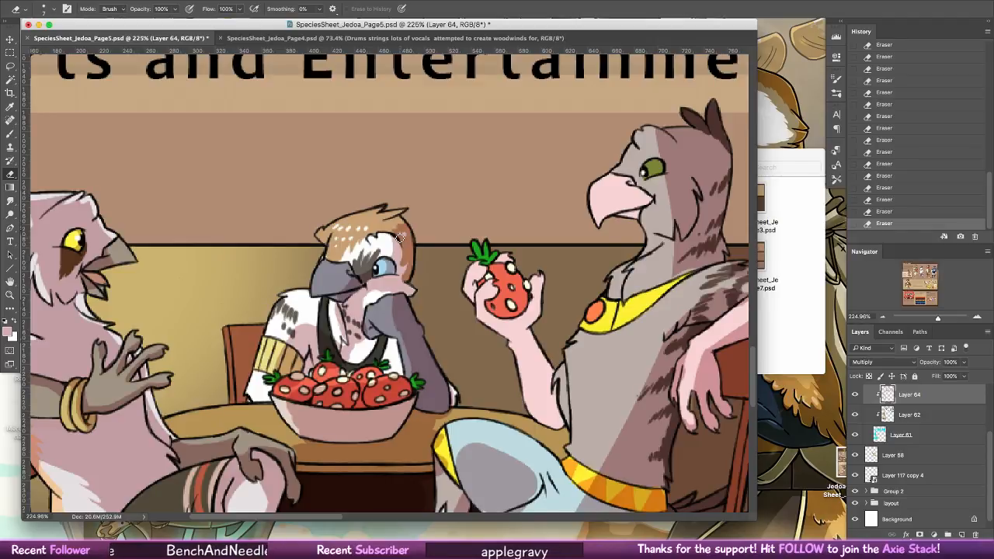
pyautogui.moveTo(395, 301); pyautogui.dragTo(400, 332)
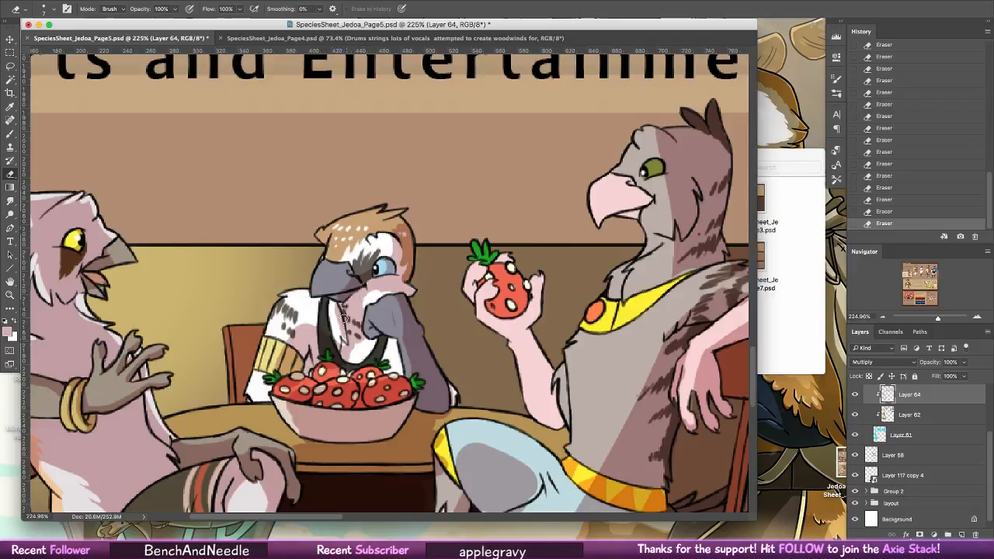
pyautogui.moveTo(343, 308)
pyautogui.mouseDown()
pyautogui.moveTo(340, 333)
pyautogui.moveTo(301, 334)
pyautogui.moveTo(278, 363)
pyautogui.moveTo(299, 374)
pyautogui.moveTo(314, 407)
pyautogui.moveTo(355, 401)
pyautogui.mouseUp()
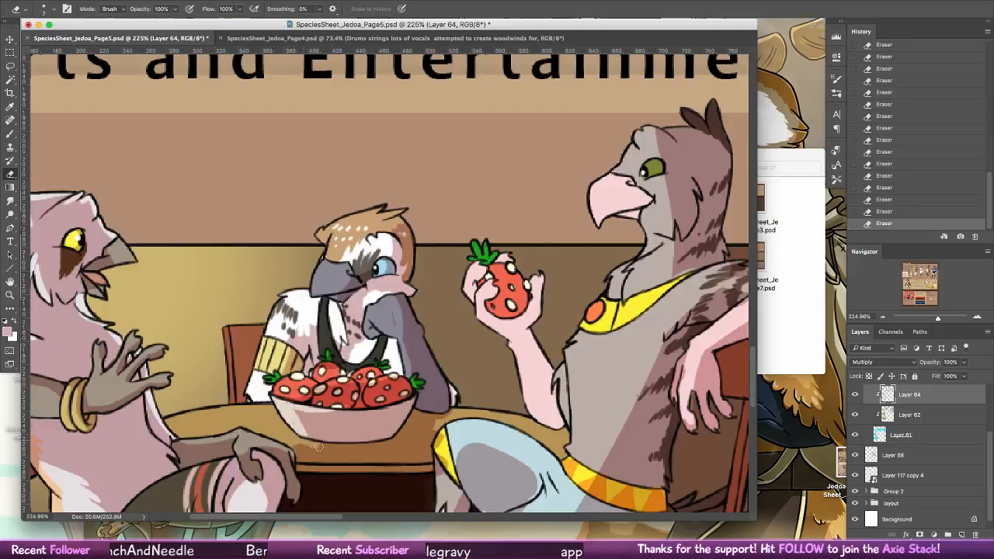
# - Refine the shading on the berry bowl, erasing light areas, painting shadow between the berries and trimming the excess
pyautogui.moveTo(315, 401)
pyautogui.mouseDown()
pyautogui.moveTo(348, 389)
pyautogui.moveTo(329, 406)
pyautogui.moveTo(345, 401)
pyautogui.moveTo(352, 381)
pyautogui.moveTo(379, 368)
pyautogui.moveTo(372, 379)
pyautogui.mouseUp()
pyautogui.press('b')
pyautogui.moveTo(376, 368); pyautogui.dragTo(383, 360)
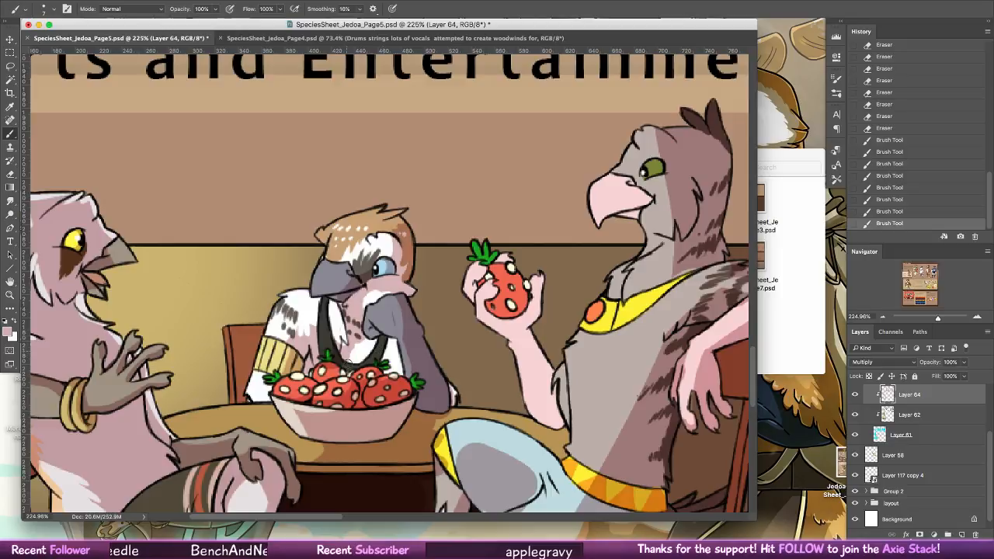
pyautogui.moveTo(322, 381); pyautogui.dragTo(339, 368)
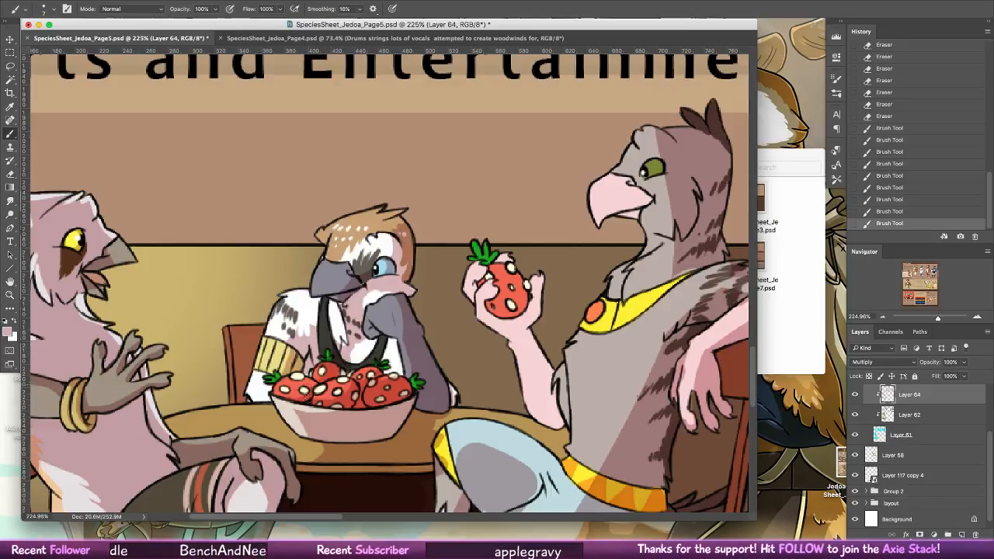
pyautogui.moveTo(284, 395); pyautogui.dragTo(309, 384)
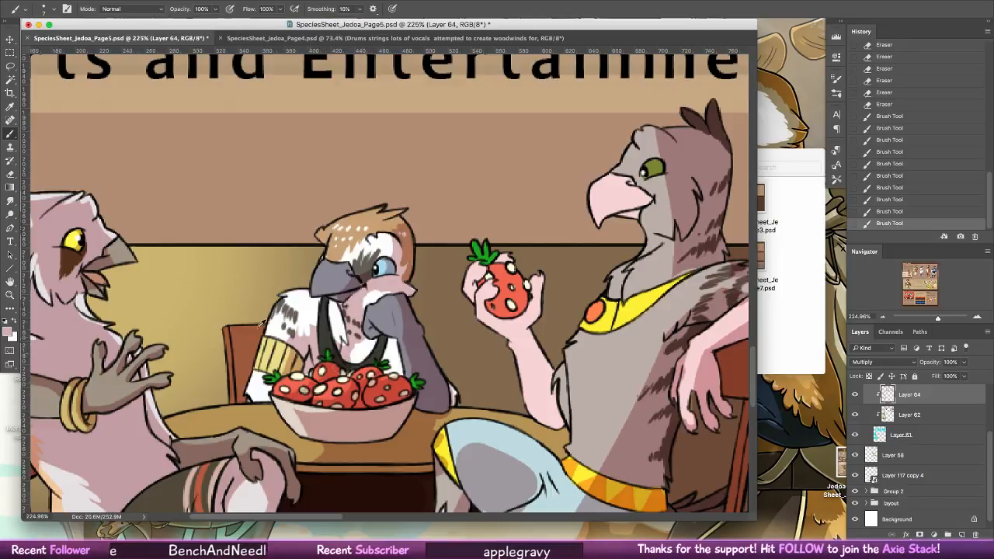
pyautogui.click(11, 174)
pyautogui.moveTo(382, 379); pyautogui.dragTo(392, 385)
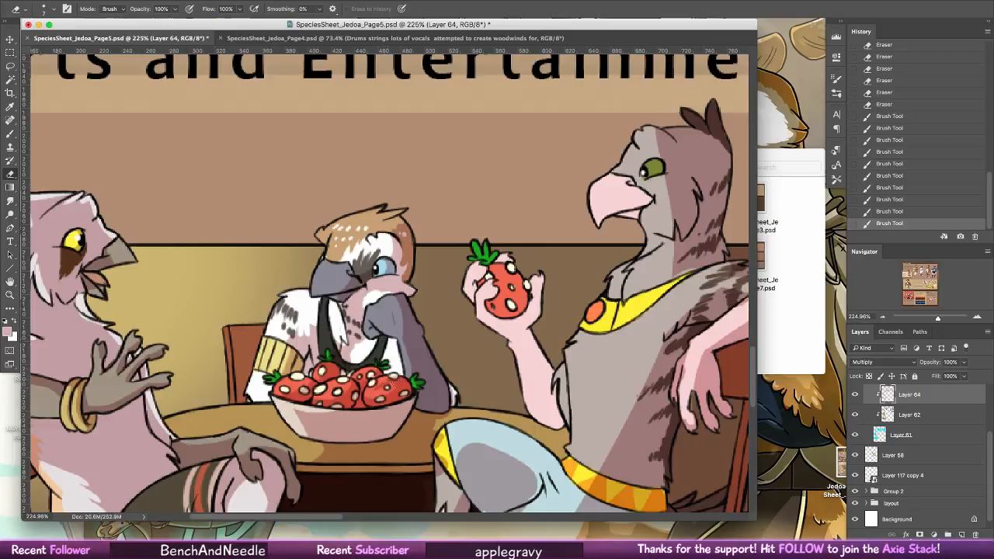
pyautogui.click(384, 388)
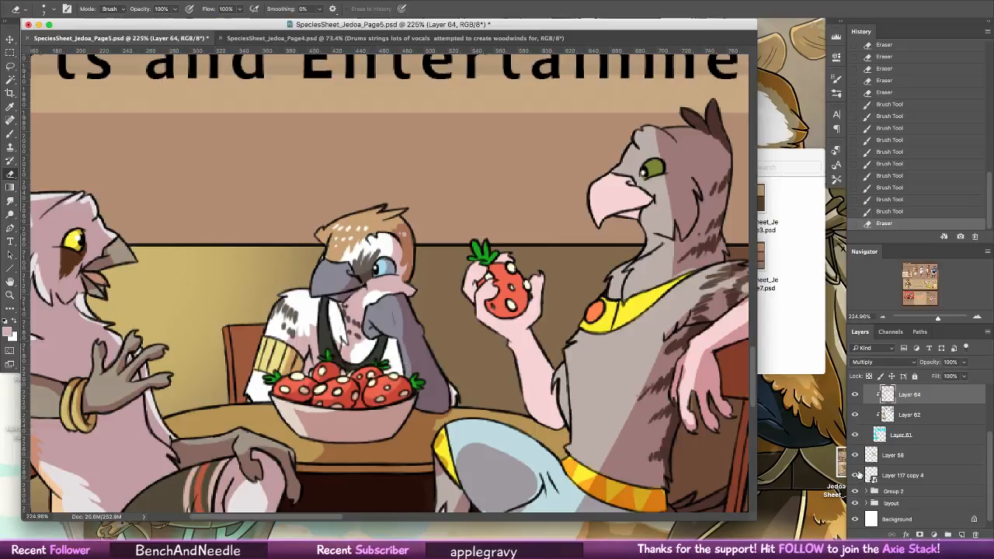
# - Preview SpeciesSheet_Jedoa_Page7.psd in the Jedoa Species Sheet folder, close the preview, and return to the Page5 document in Photoshop
pyautogui.scroll(3, 982, 464)
pyautogui.click(807, 328)
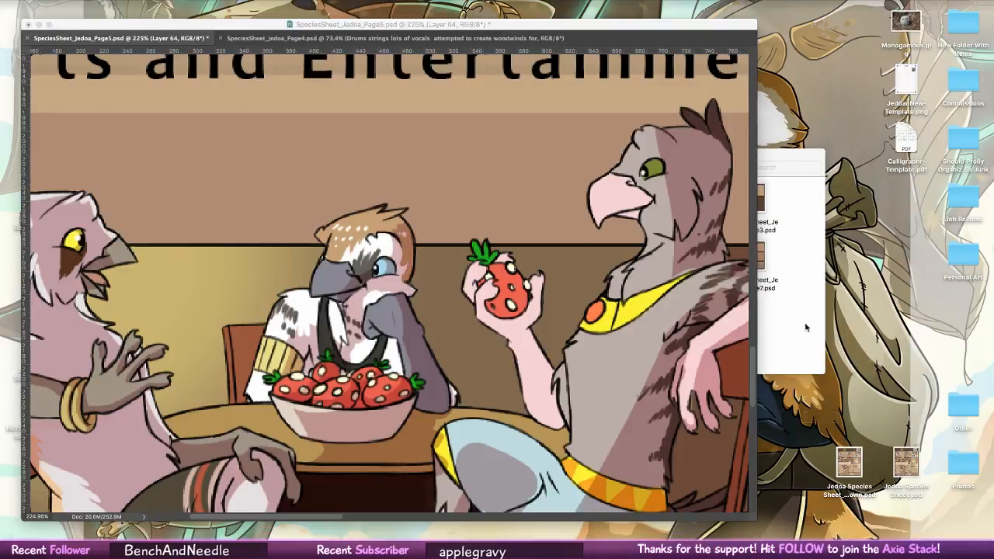
pyautogui.click(754, 265)
pyautogui.press('space')
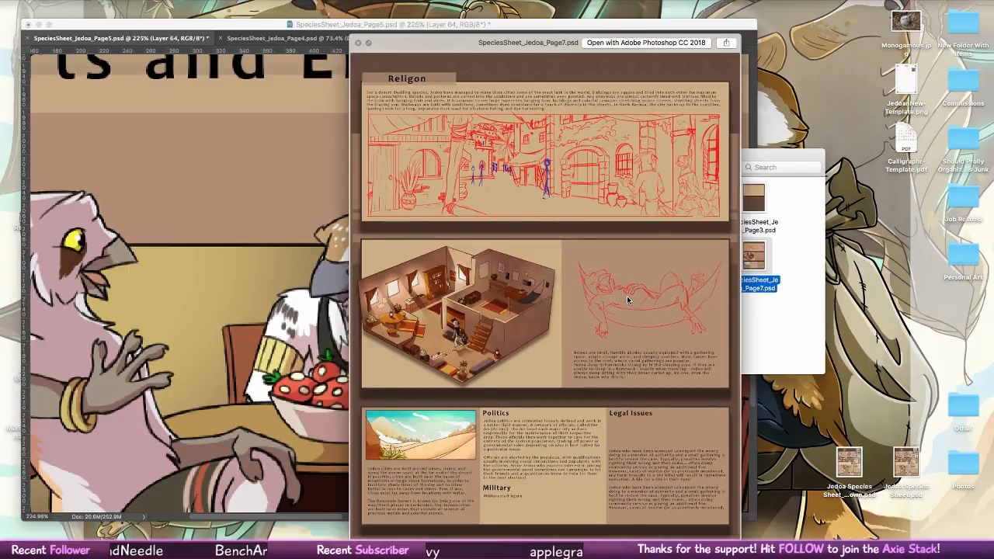
pyautogui.press('space')
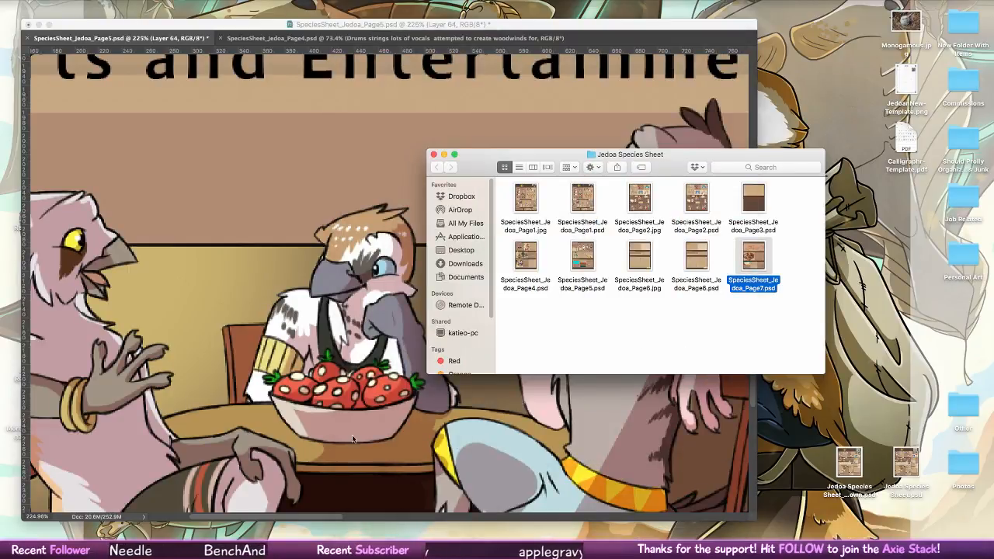
pyautogui.click(352, 439)
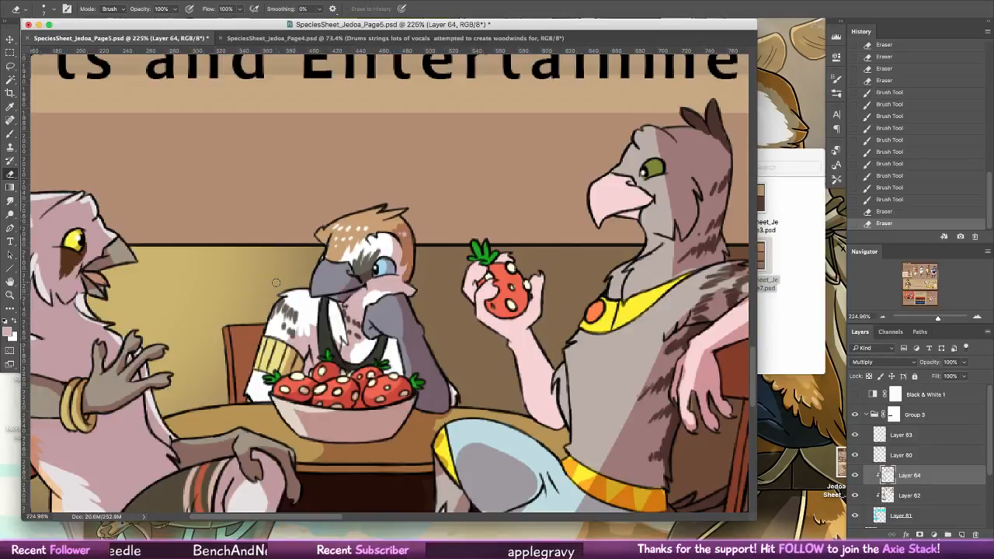
# - Erase shadow on the middle bird's supporting arm and on the white feathers above its eye
pyautogui.moveTo(401, 353)
pyautogui.mouseDown()
pyautogui.moveTo(415, 381)
pyautogui.moveTo(416, 372)
pyautogui.mouseUp()
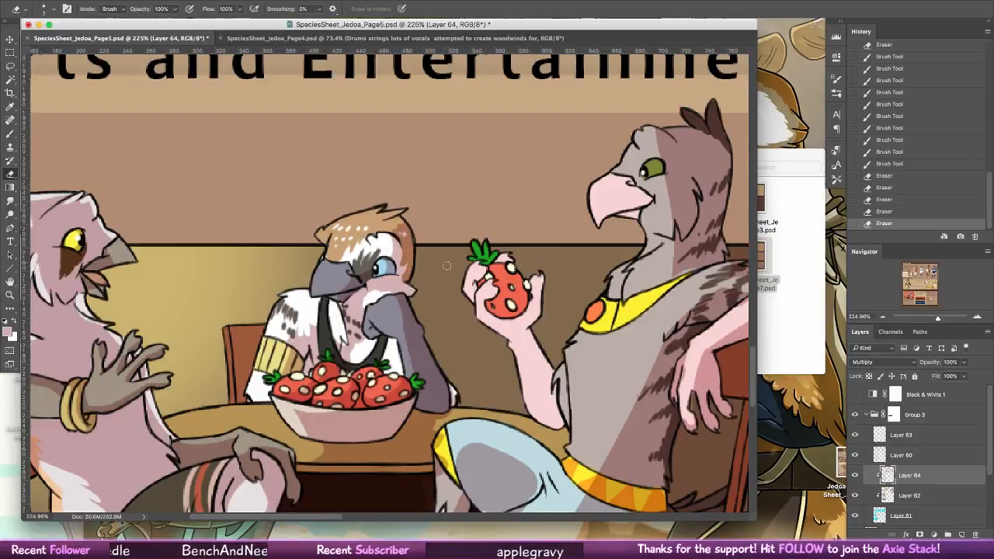
pyautogui.moveTo(395, 244); pyautogui.dragTo(392, 256)
pyautogui.moveTo(392, 251)
pyautogui.mouseDown()
pyautogui.moveTo(385, 255)
pyautogui.moveTo(387, 245)
pyautogui.mouseUp()
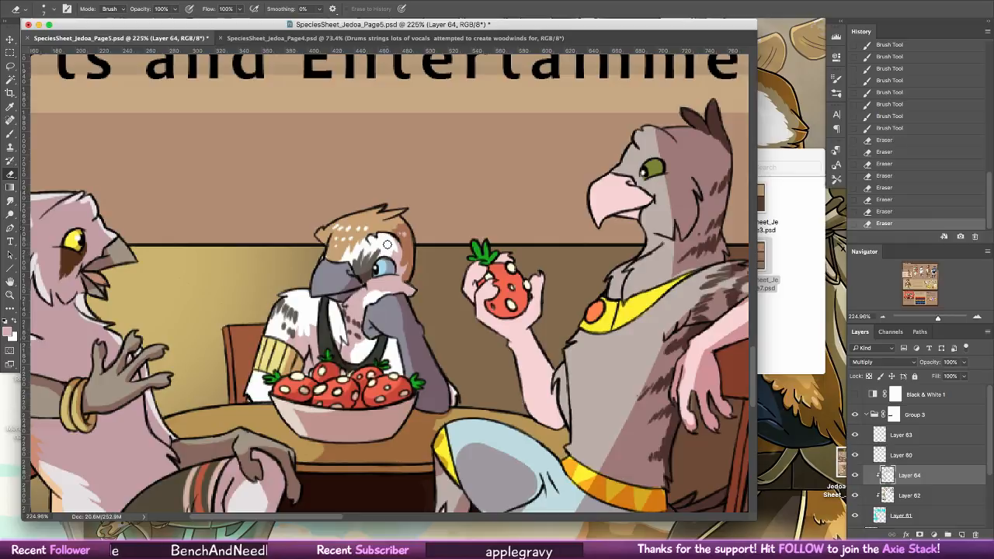
# - Erase shadow on the seated right bird's yellow knee cuff and on the leg feathers beneath it
pyautogui.moveTo(616, 299)
pyautogui.mouseDown()
pyautogui.moveTo(521, 200)
pyautogui.moveTo(529, 189)
pyautogui.mouseUp()
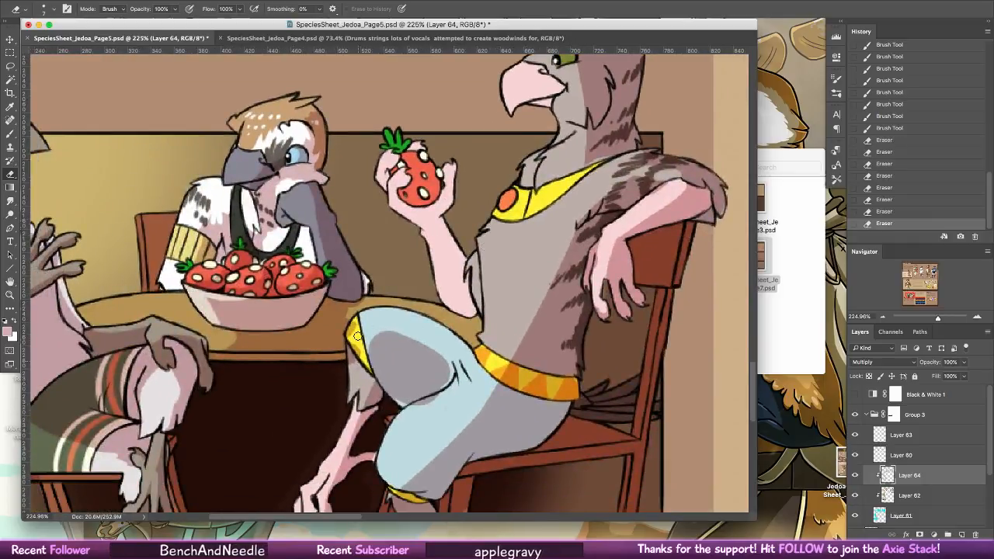
pyautogui.moveTo(357, 336)
pyautogui.mouseDown()
pyautogui.moveTo(356, 365)
pyautogui.moveTo(355, 339)
pyautogui.mouseUp()
pyautogui.moveTo(386, 391); pyautogui.dragTo(515, 263)
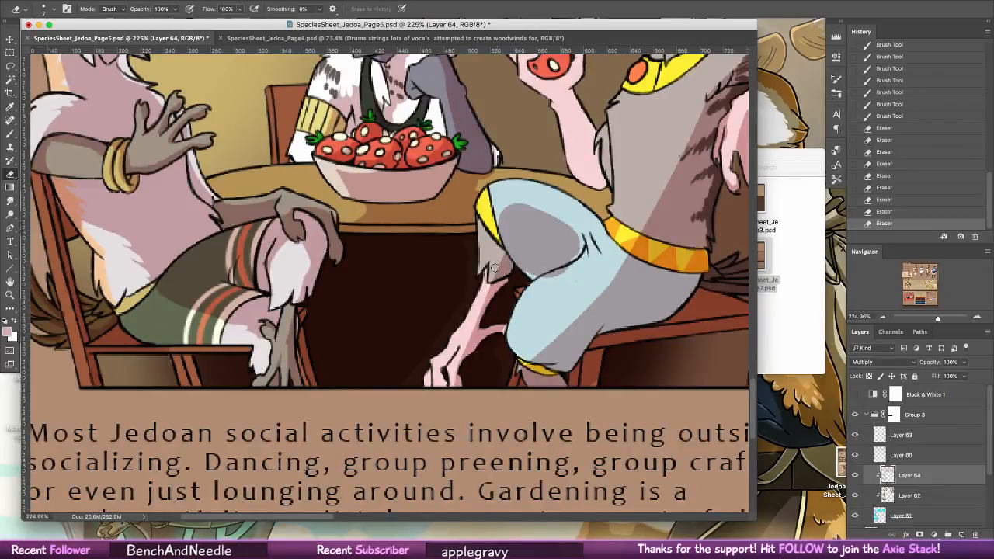
pyautogui.moveTo(495, 268); pyautogui.dragTo(497, 265)
pyautogui.moveTo(501, 263)
pyautogui.mouseDown()
pyautogui.moveTo(500, 254)
pyautogui.moveTo(496, 272)
pyautogui.moveTo(466, 272)
pyautogui.mouseUp()
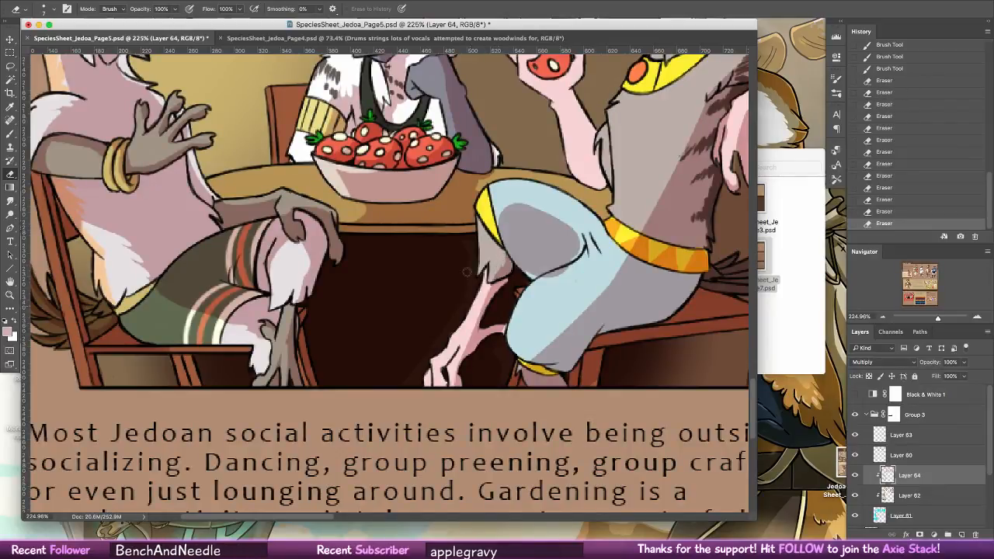
# - Paint shadow on the right bird's pink foot, the lower part of its light blue pants and the thigh crease
pyautogui.click(12, 135)
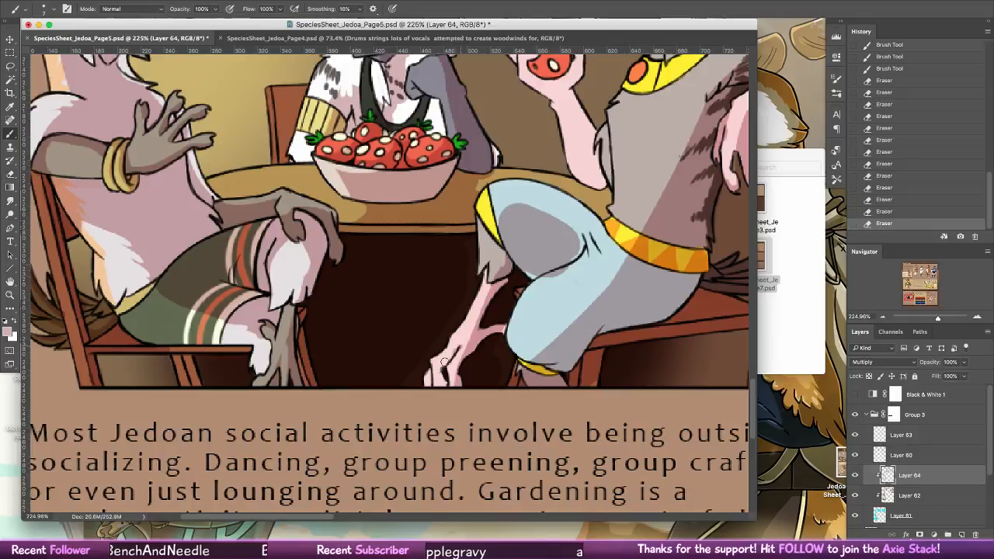
pyautogui.moveTo(458, 351)
pyautogui.mouseDown()
pyautogui.moveTo(439, 365)
pyautogui.moveTo(455, 354)
pyautogui.moveTo(453, 379)
pyautogui.mouseUp()
pyautogui.moveTo(520, 362)
pyautogui.mouseDown()
pyautogui.moveTo(517, 371)
pyautogui.moveTo(516, 353)
pyautogui.moveTo(532, 360)
pyautogui.moveTo(610, 281)
pyautogui.mouseUp()
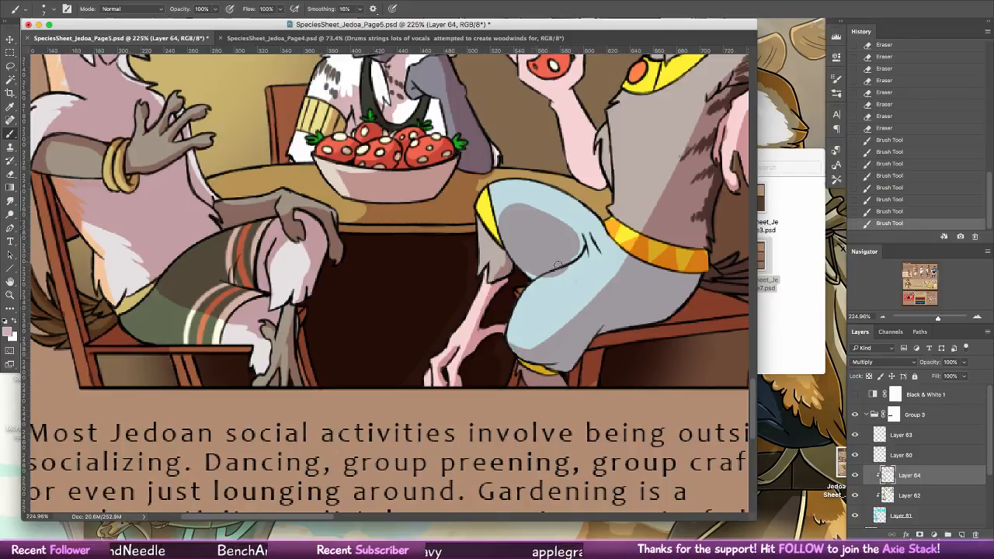
pyautogui.moveTo(528, 274)
pyautogui.mouseDown()
pyautogui.moveTo(561, 264)
pyautogui.moveTo(581, 236)
pyautogui.mouseUp()
pyautogui.moveTo(576, 241); pyautogui.dragTo(590, 257)
# - Erase shadow on the light blue pants from below the thigh crease toward the hip, and add a small brush touch-up
pyautogui.press('e')
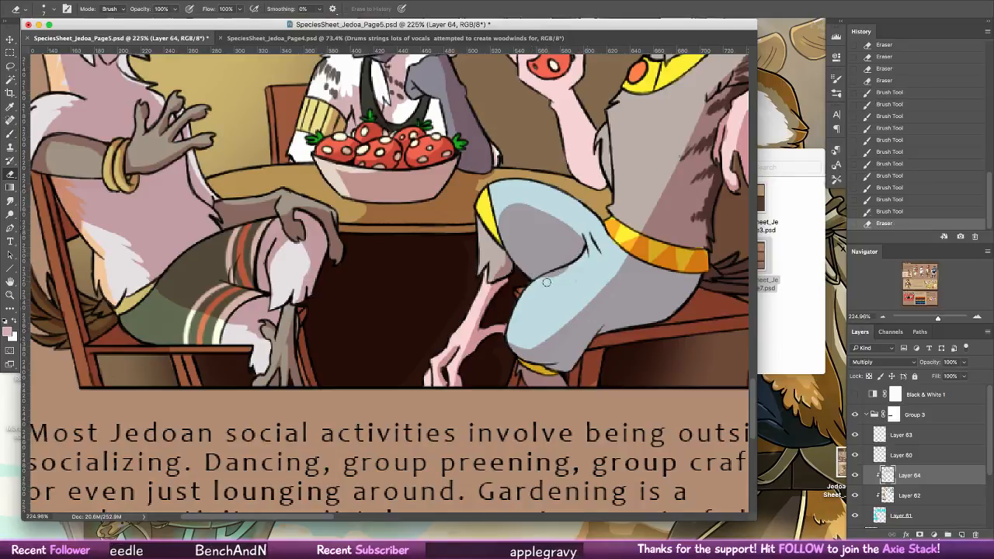
pyautogui.moveTo(547, 282)
pyautogui.mouseDown()
pyautogui.moveTo(567, 268)
pyautogui.moveTo(543, 326)
pyautogui.moveTo(611, 282)
pyautogui.moveTo(618, 255)
pyautogui.moveTo(618, 273)
pyautogui.mouseUp()
pyautogui.moveTo(632, 253); pyautogui.dragTo(636, 249)
pyautogui.scroll(-2, 618, 334)
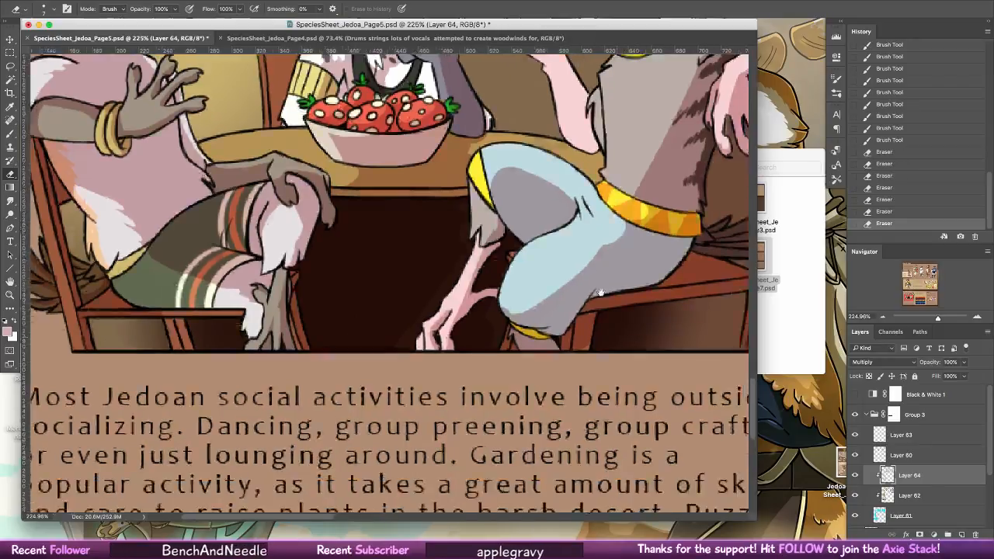
pyautogui.press('b')
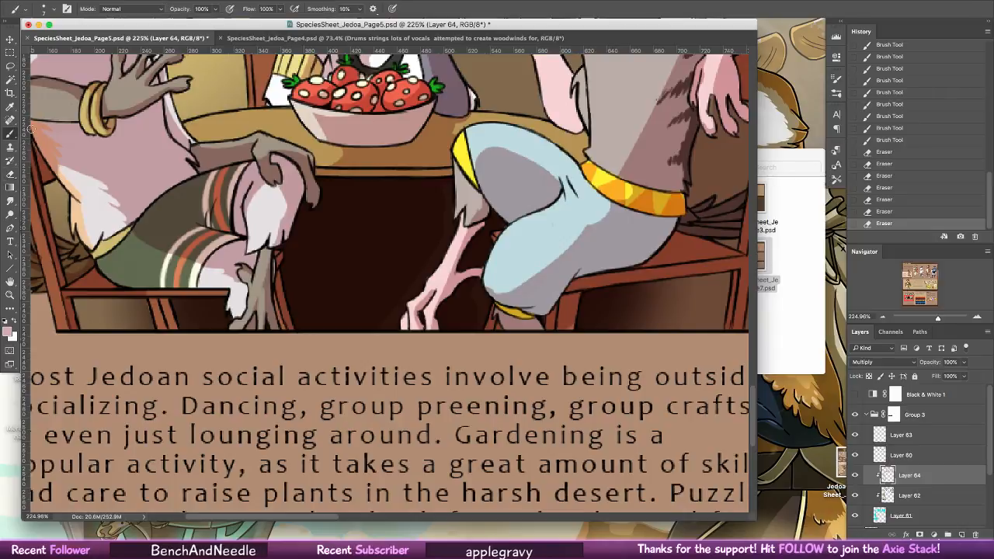
pyautogui.click(570, 334)
# - Erase shadow on the right bird's draped arm, covering the wrist, back of the hand, fingers and forearm
pyautogui.scroll(5, 544, 350)
pyautogui.hscroll(5, 544, 350)
pyautogui.click(10, 174)
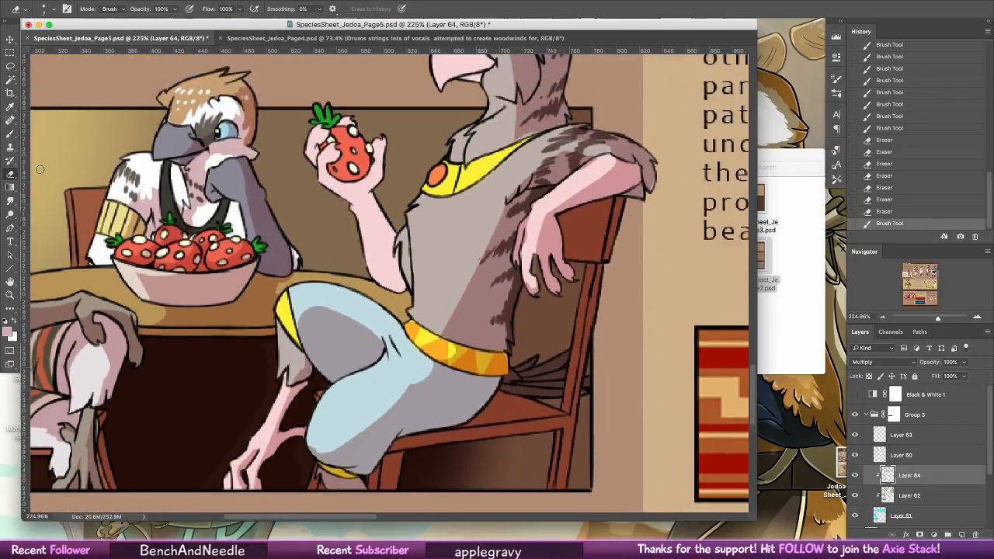
pyautogui.moveTo(530, 218); pyautogui.dragTo(520, 241)
pyautogui.moveTo(518, 237); pyautogui.dragTo(514, 267)
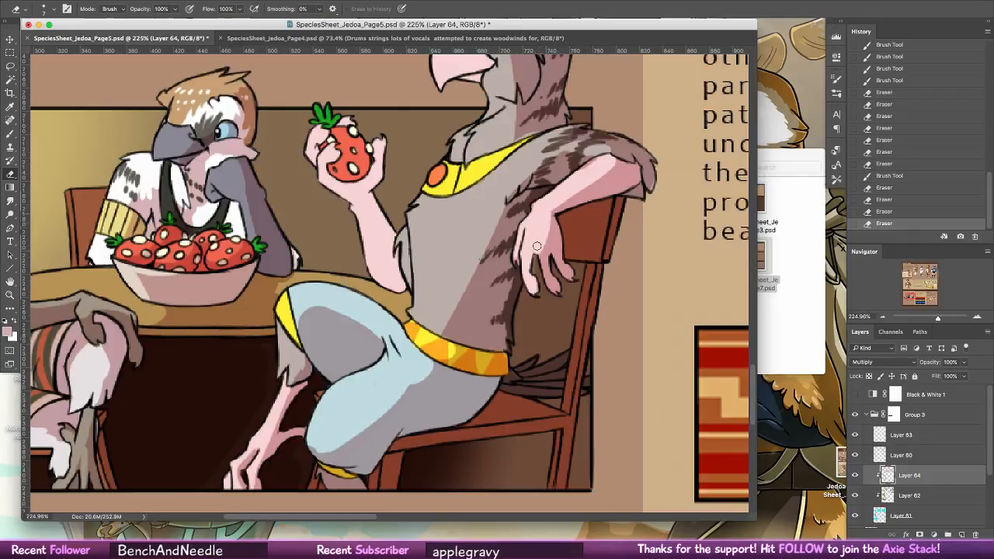
pyautogui.moveTo(550, 218)
pyautogui.mouseDown()
pyautogui.moveTo(542, 250)
pyautogui.moveTo(552, 271)
pyautogui.mouseUp()
pyautogui.moveTo(555, 272)
pyautogui.mouseDown()
pyautogui.moveTo(560, 264)
pyautogui.moveTo(567, 275)
pyautogui.mouseUp()
pyautogui.moveTo(558, 205)
pyautogui.mouseDown()
pyautogui.moveTo(602, 177)
pyautogui.moveTo(620, 268)
pyautogui.mouseUp()
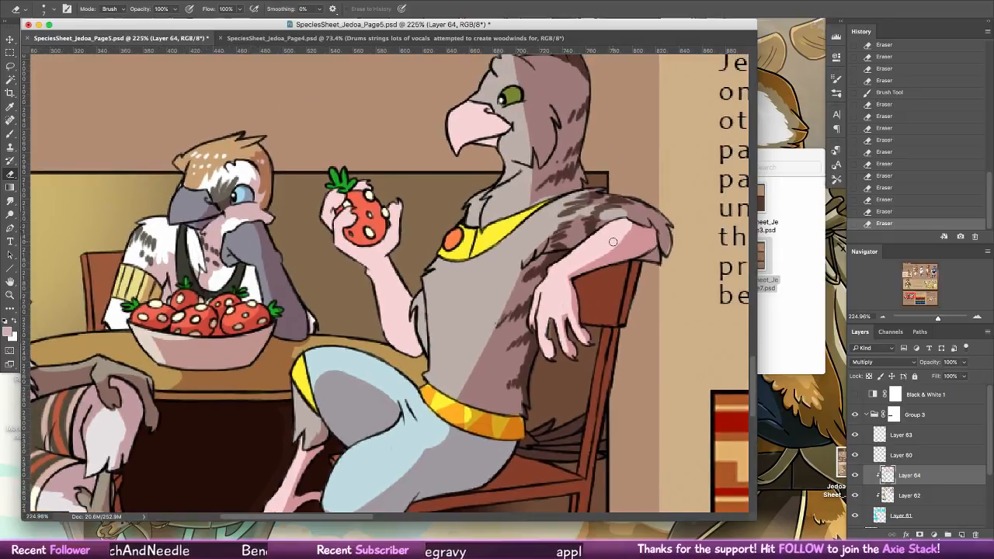
# - Erase shadow on the right bird's upper arm and shoulder feathers above the forearm draped over the chair
pyautogui.moveTo(550, 239); pyautogui.dragTo(579, 224)
pyautogui.moveTo(576, 224)
pyautogui.mouseDown()
pyautogui.moveTo(600, 218)
pyautogui.moveTo(612, 191)
pyautogui.mouseUp()
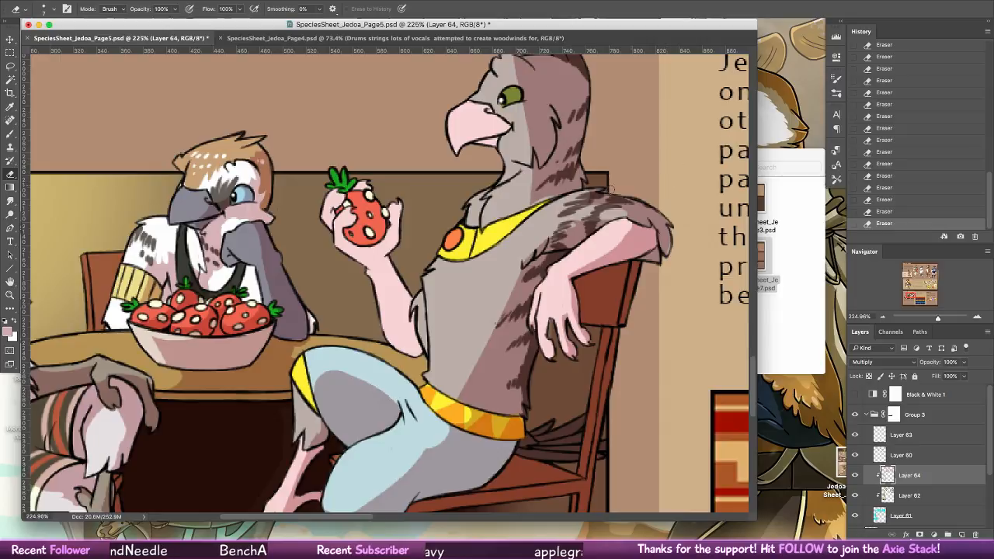
pyautogui.moveTo(594, 204); pyautogui.dragTo(638, 211)
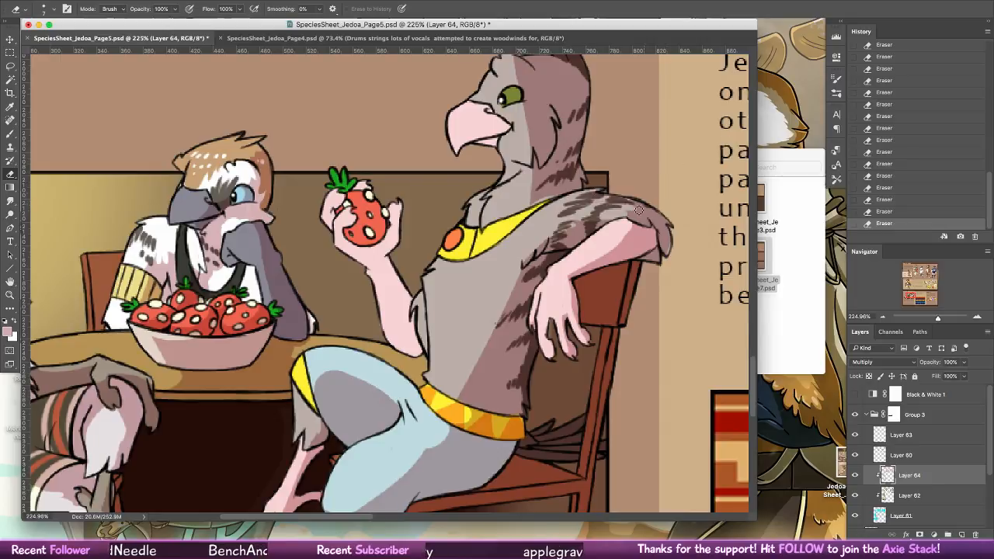
pyautogui.moveTo(606, 254); pyautogui.dragTo(636, 227)
# - Paint shadow on the right bird's lower neck feathers just above the yellow collar
pyautogui.scroll(3, 544, 233)
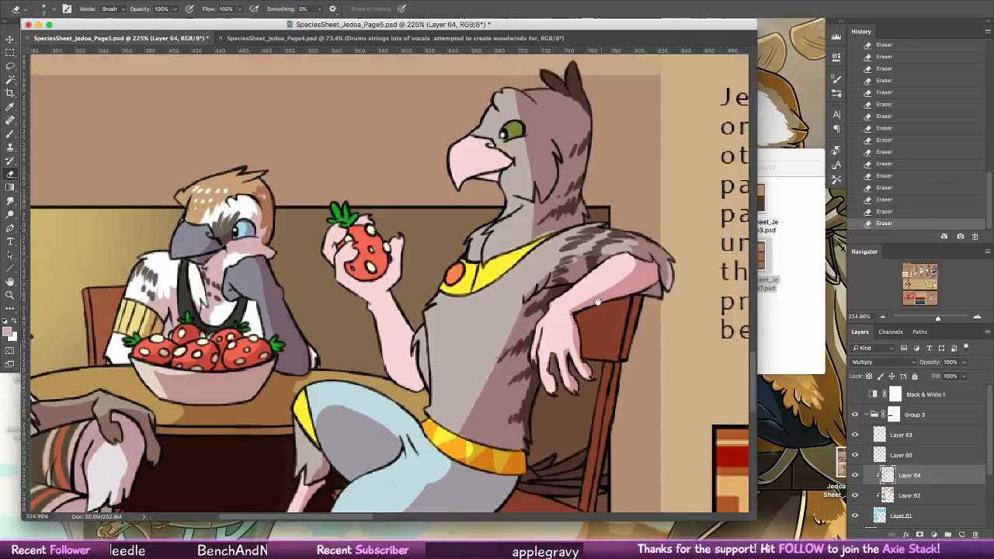
pyautogui.click(11, 133)
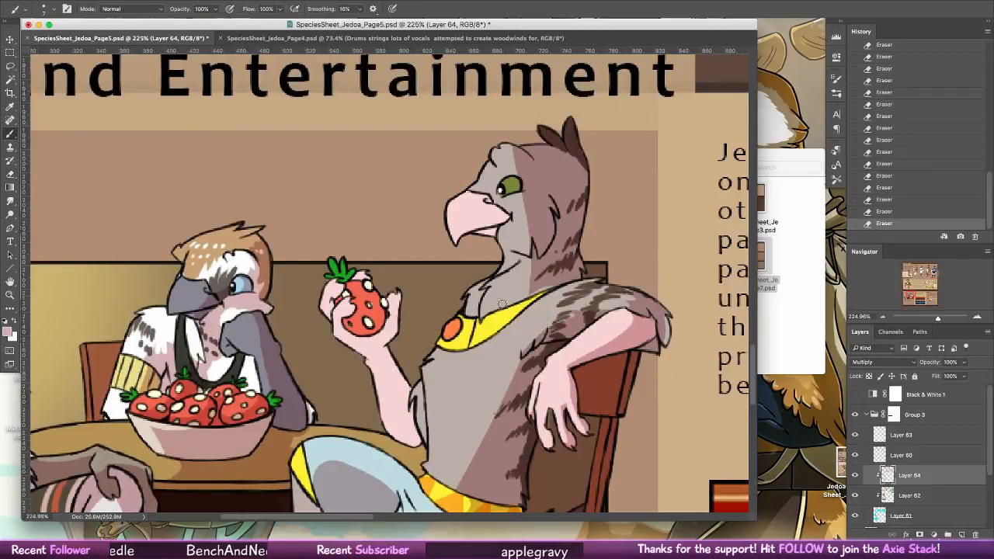
pyautogui.moveTo(497, 314); pyautogui.dragTo(536, 287)
pyautogui.moveTo(490, 313)
pyautogui.mouseDown()
pyautogui.moveTo(542, 254)
pyautogui.moveTo(524, 297)
pyautogui.mouseUp()
pyautogui.moveTo(556, 280)
pyautogui.mouseDown()
pyautogui.moveTo(513, 309)
pyautogui.moveTo(539, 300)
pyautogui.mouseUp()
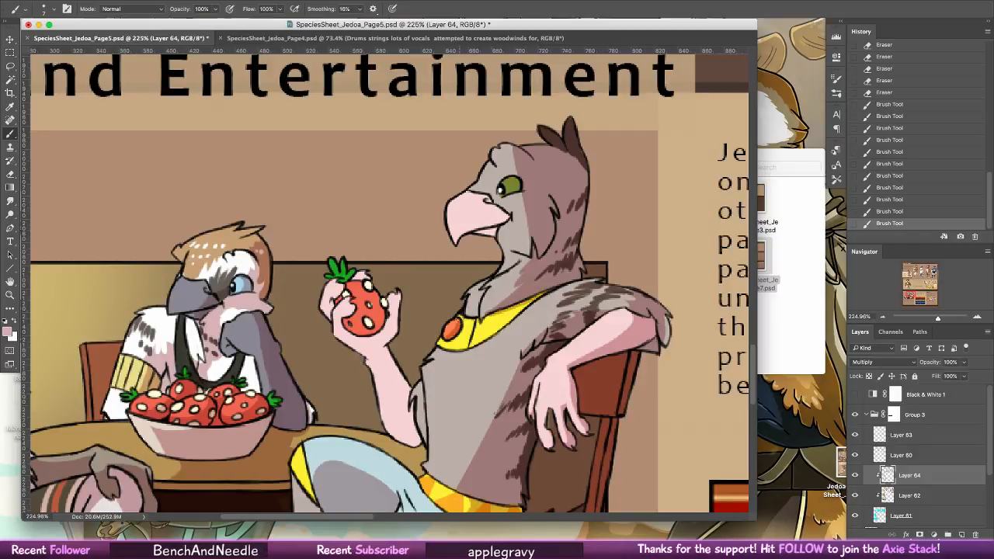
# - Erase shadow on the right bird's cheek feathers behind and below the eye
pyautogui.scroll(3, 545, 232)
pyautogui.press('e')
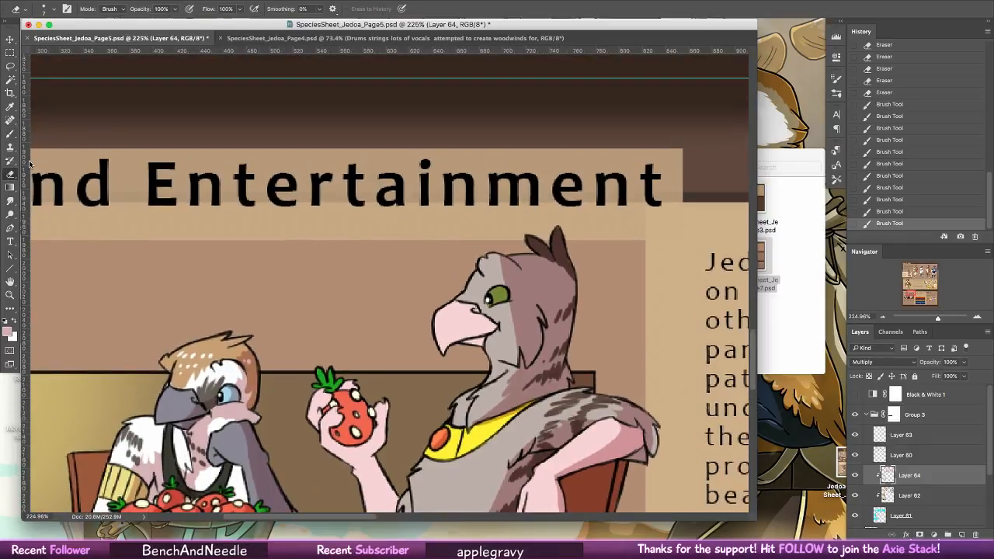
pyautogui.moveTo(521, 303)
pyautogui.mouseDown()
pyautogui.moveTo(522, 344)
pyautogui.moveTo(505, 324)
pyautogui.mouseUp()
# - Paint shadow on the right bird's pink beak, eye area and chin feathers, and erase the excess along the beak
pyautogui.click(14, 134)
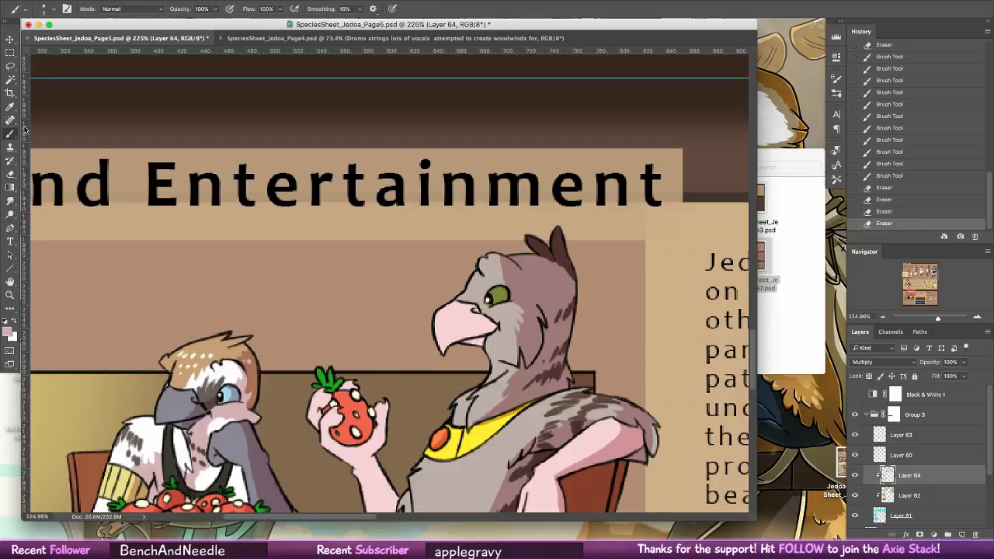
pyautogui.moveTo(442, 348)
pyautogui.mouseDown()
pyautogui.moveTo(484, 298)
pyautogui.moveTo(456, 331)
pyautogui.moveTo(515, 295)
pyautogui.moveTo(477, 327)
pyautogui.mouseUp()
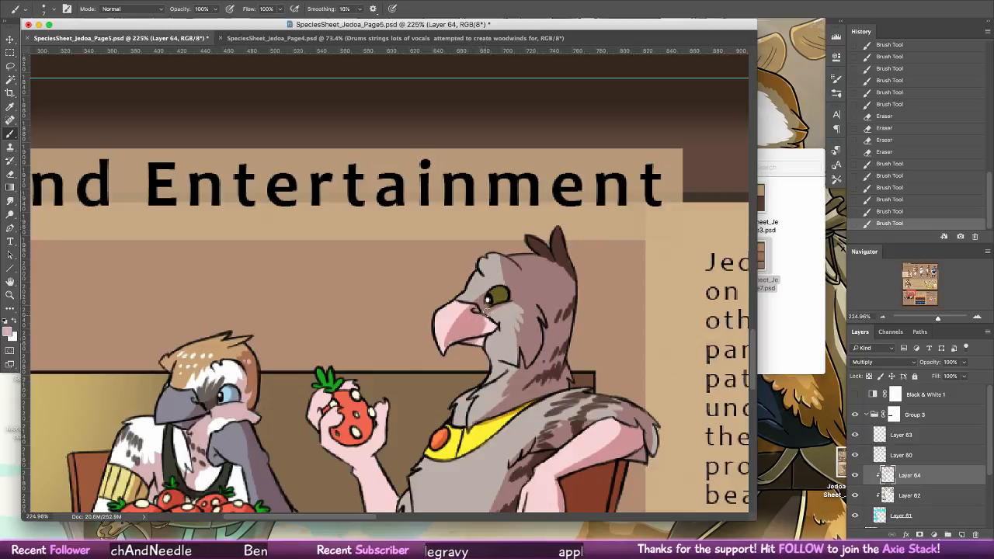
pyautogui.moveTo(486, 349); pyautogui.dragTo(494, 334)
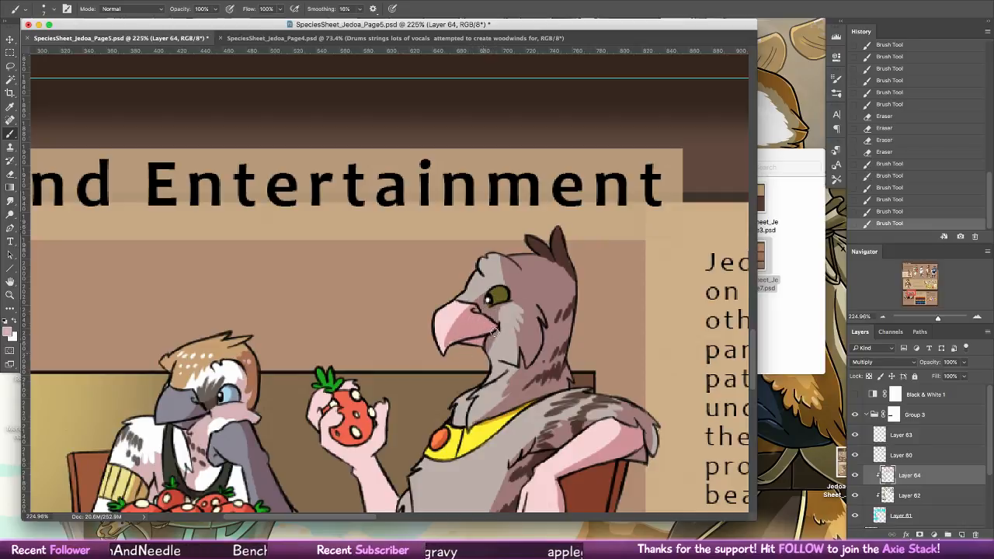
pyautogui.press('e')
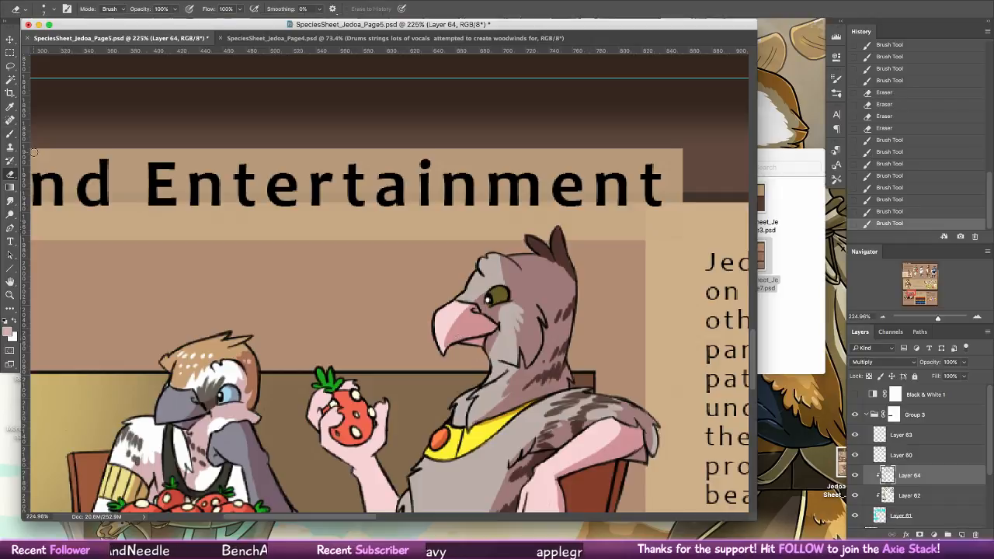
pyautogui.moveTo(468, 302); pyautogui.dragTo(470, 306)
pyautogui.moveTo(469, 309); pyautogui.dragTo(446, 350)
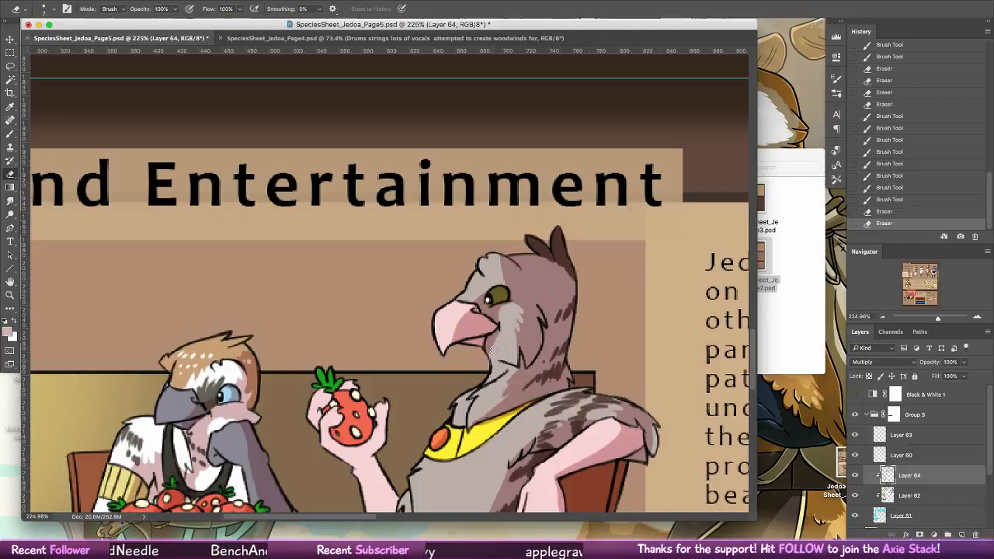
# - Erase shadow on the right bird's eye, crown and side of the head, undoing the unwanted strokes
pyautogui.moveTo(491, 296); pyautogui.dragTo(501, 287)
pyautogui.moveTo(491, 301)
pyautogui.mouseDown()
pyautogui.moveTo(513, 272)
pyautogui.moveTo(502, 278)
pyautogui.mouseUp()
pyautogui.press('super+z')
pyautogui.moveTo(505, 270)
pyautogui.mouseDown()
pyautogui.moveTo(571, 245)
pyautogui.moveTo(557, 228)
pyautogui.moveTo(559, 260)
pyautogui.moveTo(524, 235)
pyautogui.moveTo(539, 252)
pyautogui.moveTo(570, 244)
pyautogui.moveTo(560, 226)
pyautogui.moveTo(567, 349)
pyautogui.mouseUp()
pyautogui.press('alt+super+z')
pyautogui.press('alt+super+z')
# - Erase shadow in feathery streaks down the back of the right bird's neck and along the torso's shadow edge
pyautogui.moveTo(573, 303); pyautogui.dragTo(568, 365)
pyautogui.moveTo(569, 366); pyautogui.dragTo(569, 383)
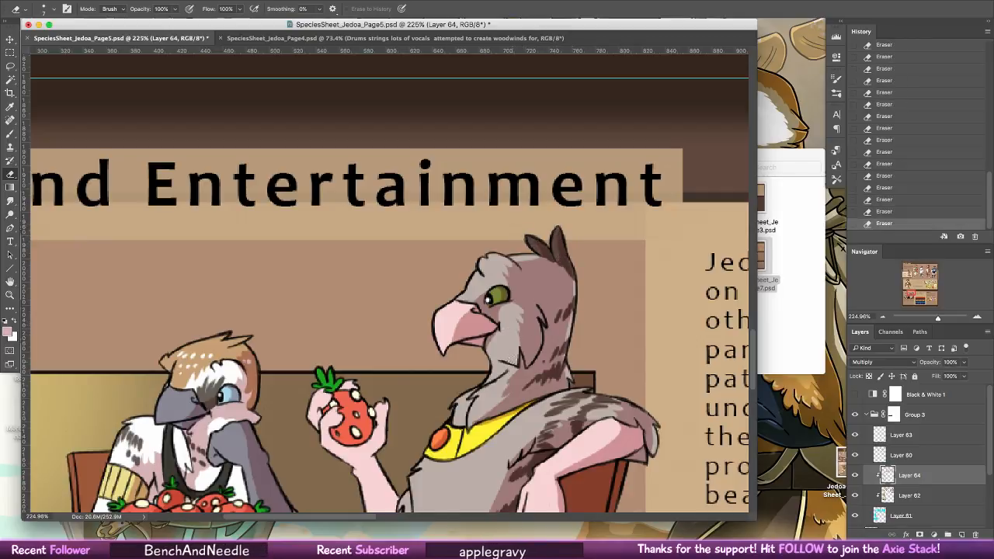
pyautogui.scroll(-5, 574, 355)
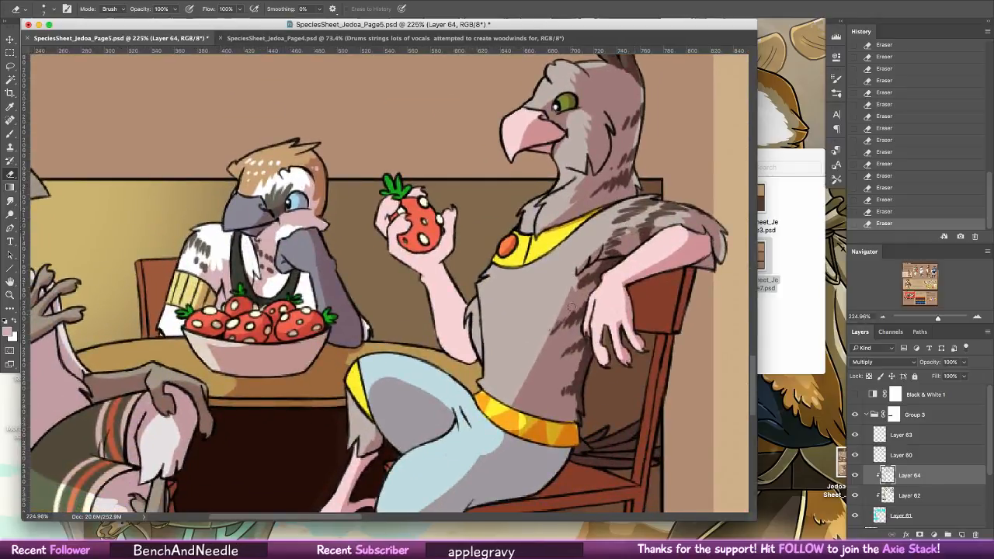
pyautogui.moveTo(575, 271); pyautogui.dragTo(570, 299)
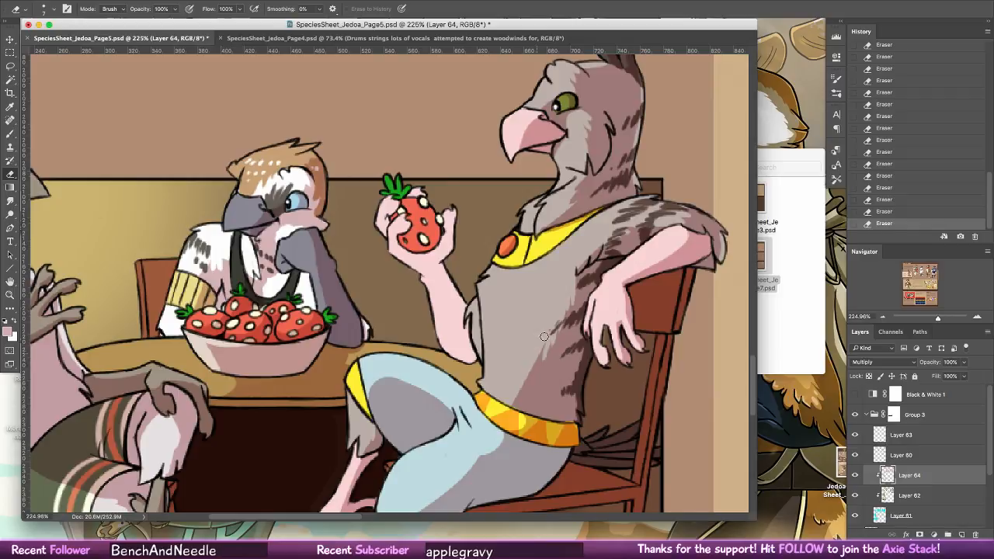
# - Paint shadow on the right bird's raised forearm, palm and fingers around the held strawberry
pyautogui.hscroll(-2, 261, 280)
pyautogui.scroll(1, 261, 281)
pyautogui.press('b')
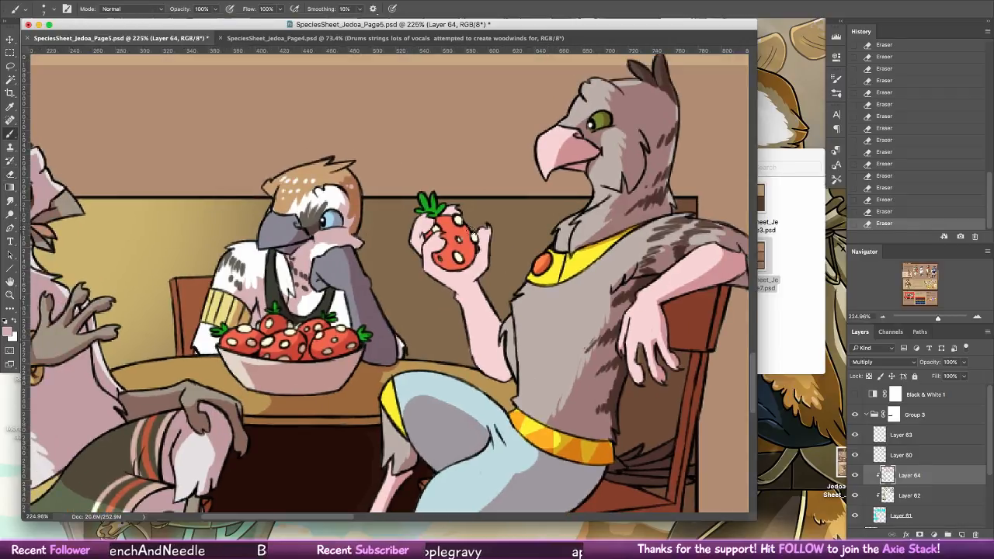
pyautogui.moveTo(459, 274)
pyautogui.mouseDown()
pyautogui.moveTo(442, 264)
pyautogui.moveTo(441, 243)
pyautogui.moveTo(443, 273)
pyautogui.moveTo(480, 305)
pyautogui.moveTo(510, 379)
pyautogui.moveTo(496, 335)
pyautogui.mouseUp()
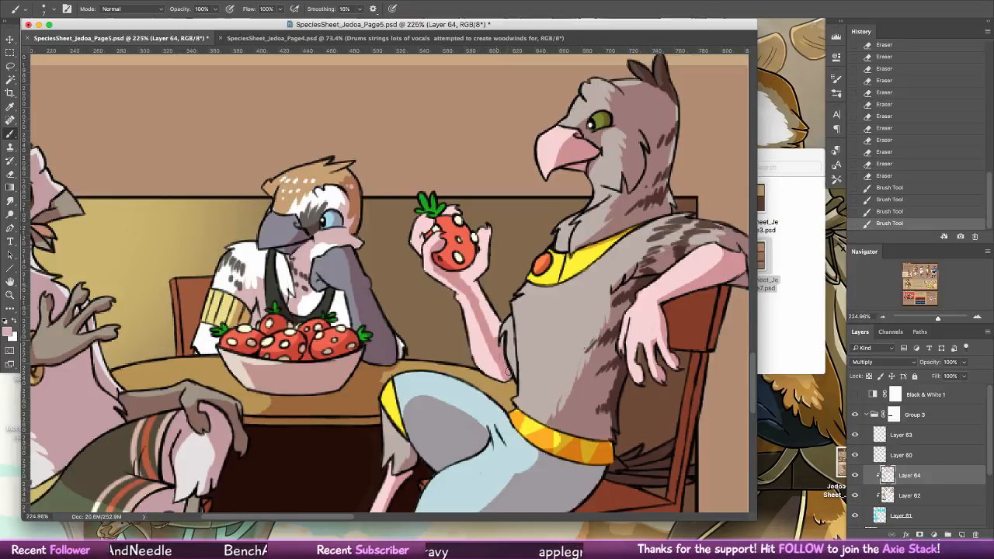
pyautogui.moveTo(517, 381)
pyautogui.mouseDown()
pyautogui.moveTo(505, 330)
pyautogui.moveTo(473, 282)
pyautogui.mouseUp()
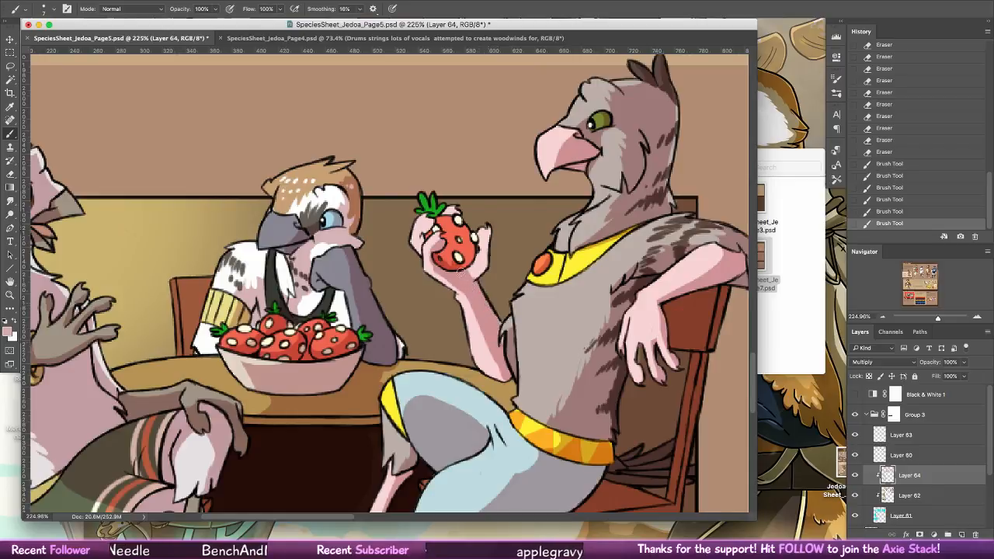
pyautogui.moveTo(483, 230); pyautogui.dragTo(484, 261)
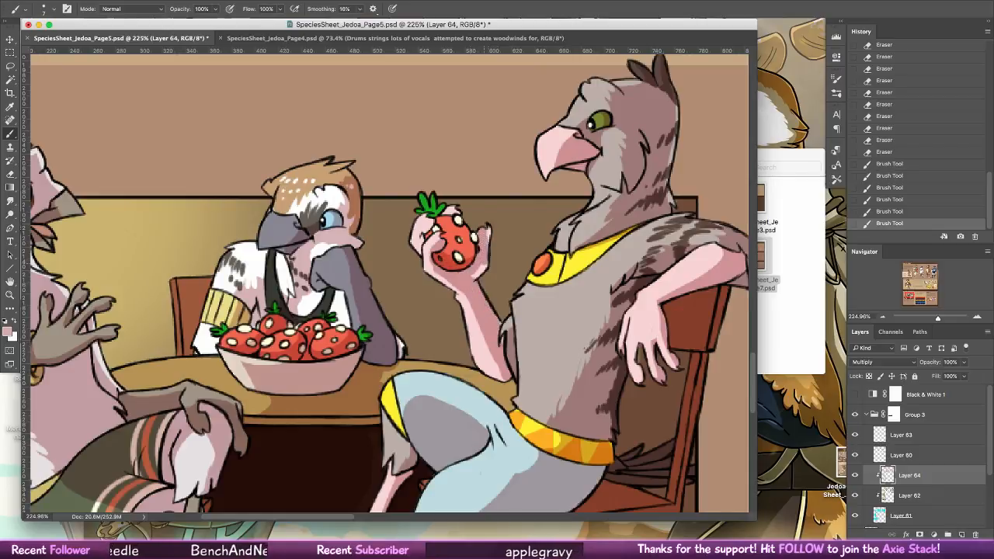
pyautogui.scroll(4, 475, 250)
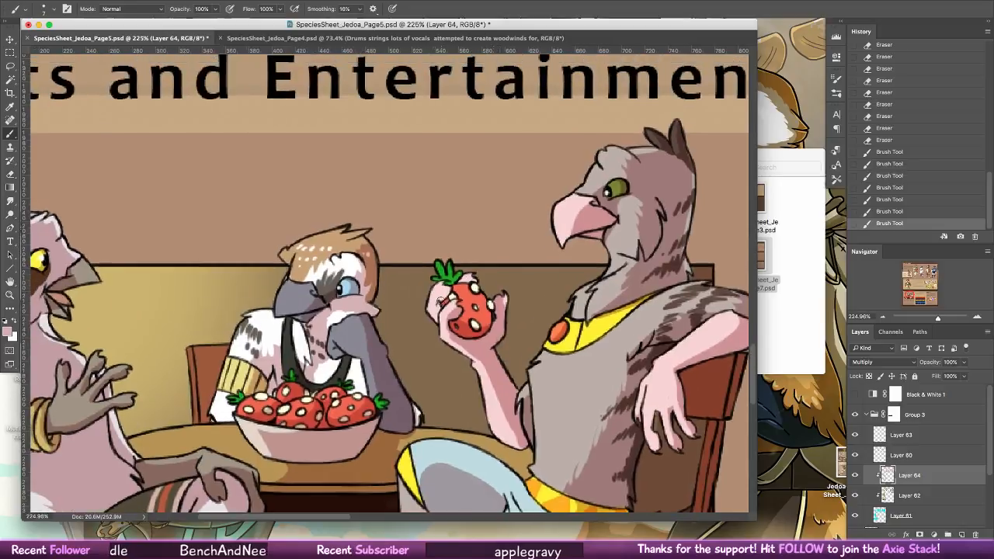
pyautogui.moveTo(441, 297)
pyautogui.mouseDown()
pyautogui.moveTo(453, 289)
pyautogui.moveTo(467, 314)
pyautogui.moveTo(473, 280)
pyautogui.moveTo(463, 280)
pyautogui.moveTo(488, 316)
pyautogui.moveTo(471, 273)
pyautogui.mouseUp()
# - Erase shadow on the held strawberry and touch up the right bird's beak and face with the eraser
pyautogui.press('e')
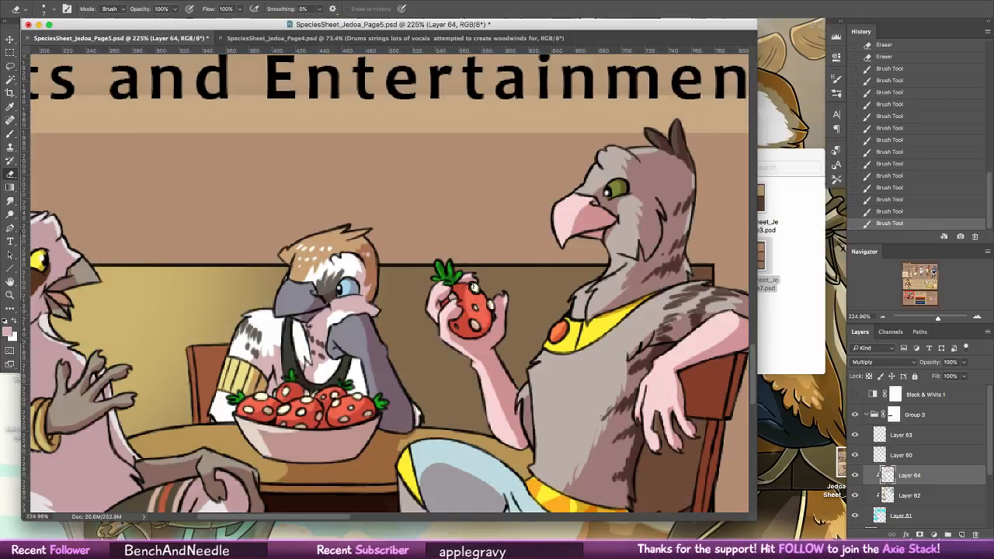
pyautogui.moveTo(469, 289); pyautogui.dragTo(488, 317)
pyautogui.click(596, 187)
pyautogui.moveTo(578, 214); pyautogui.dragTo(569, 236)
pyautogui.click(608, 203)
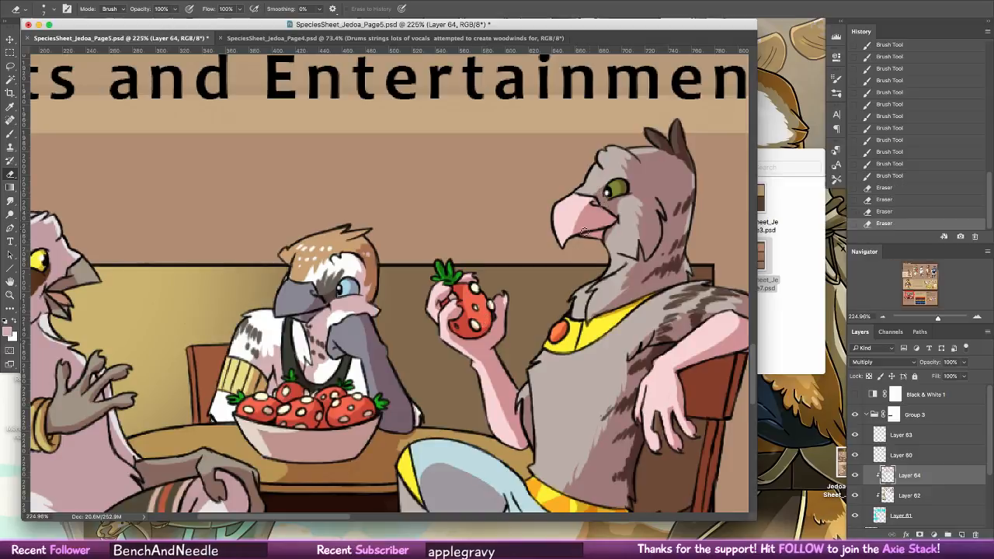
# - Paint shadow along the lower edge of the right bird's yellow collar
pyautogui.click(11, 134)
pyautogui.moveTo(643, 373); pyautogui.dragTo(576, 251)
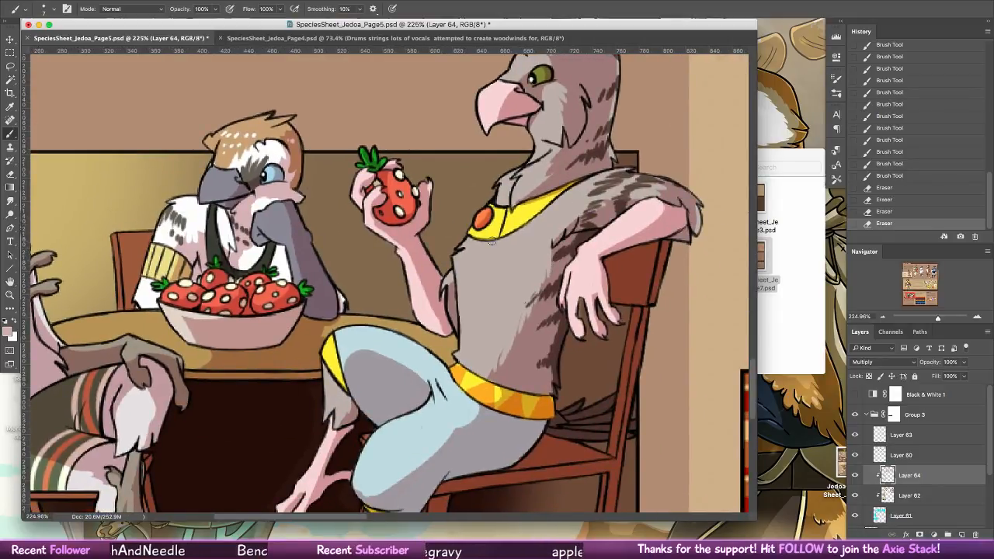
pyautogui.moveTo(535, 203); pyautogui.dragTo(541, 216)
pyautogui.moveTo(578, 187); pyautogui.dragTo(543, 216)
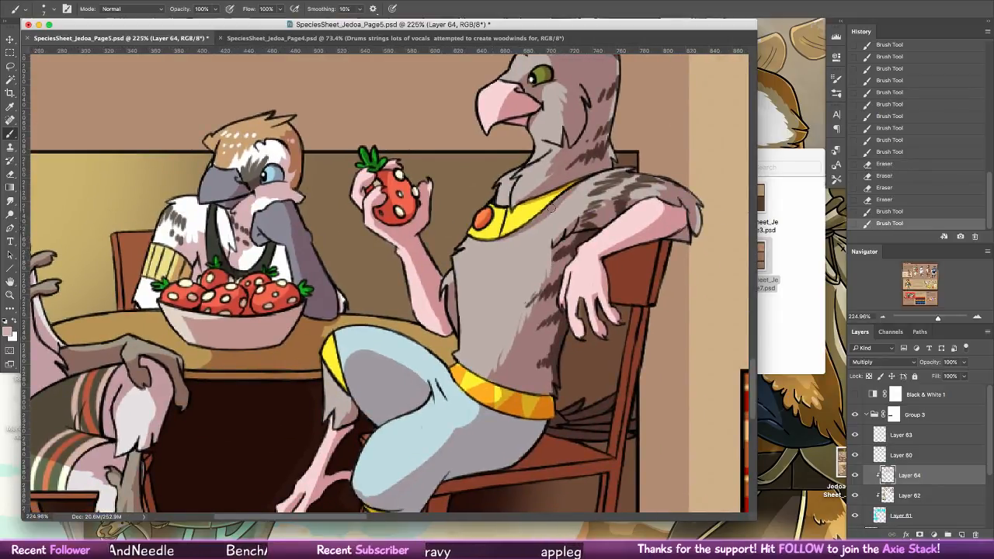
# - Erase shadow on the right chair's backrest panel and its rear post to create lit areas
pyautogui.moveTo(604, 173)
pyautogui.mouseDown()
pyautogui.moveTo(575, 191)
pyautogui.moveTo(534, 77)
pyautogui.mouseUp()
pyautogui.click(15, 164)
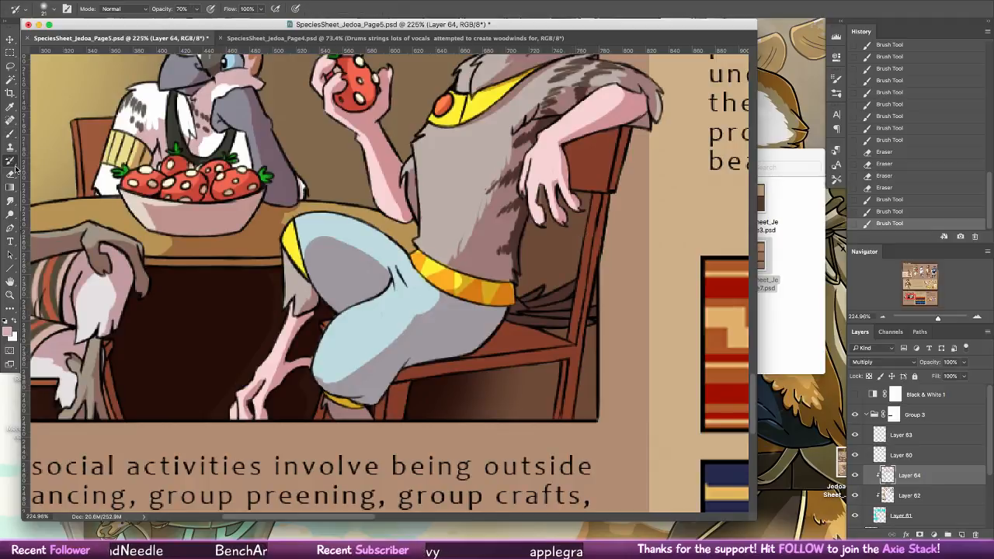
pyautogui.click(10, 174)
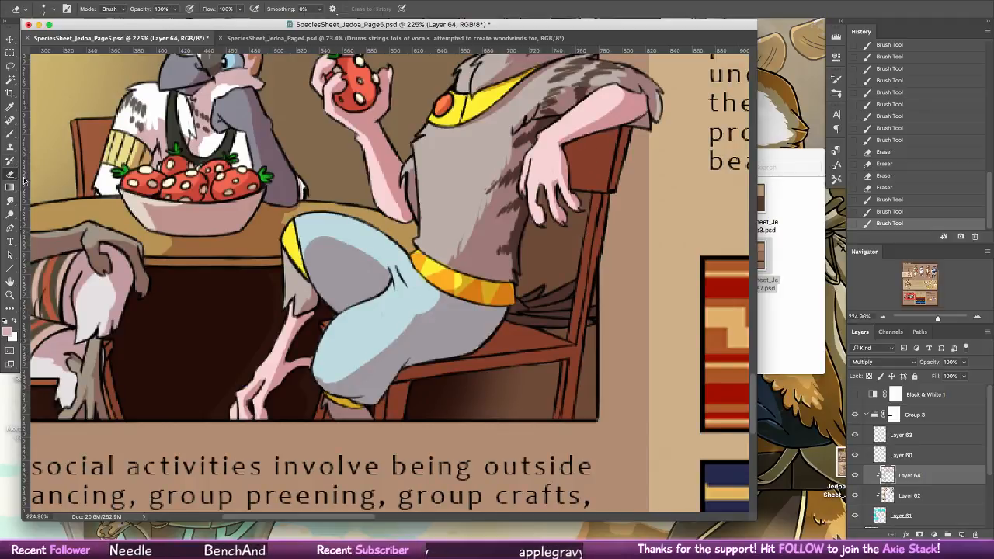
pyautogui.moveTo(573, 158); pyautogui.dragTo(593, 189)
pyautogui.moveTo(608, 130)
pyautogui.mouseDown()
pyautogui.moveTo(599, 167)
pyautogui.moveTo(612, 150)
pyautogui.moveTo(592, 194)
pyautogui.mouseUp()
pyautogui.moveTo(584, 265)
pyautogui.mouseDown()
pyautogui.moveTo(581, 317)
pyautogui.moveTo(586, 282)
pyautogui.mouseUp()
pyautogui.moveTo(587, 277); pyautogui.dragTo(584, 286)
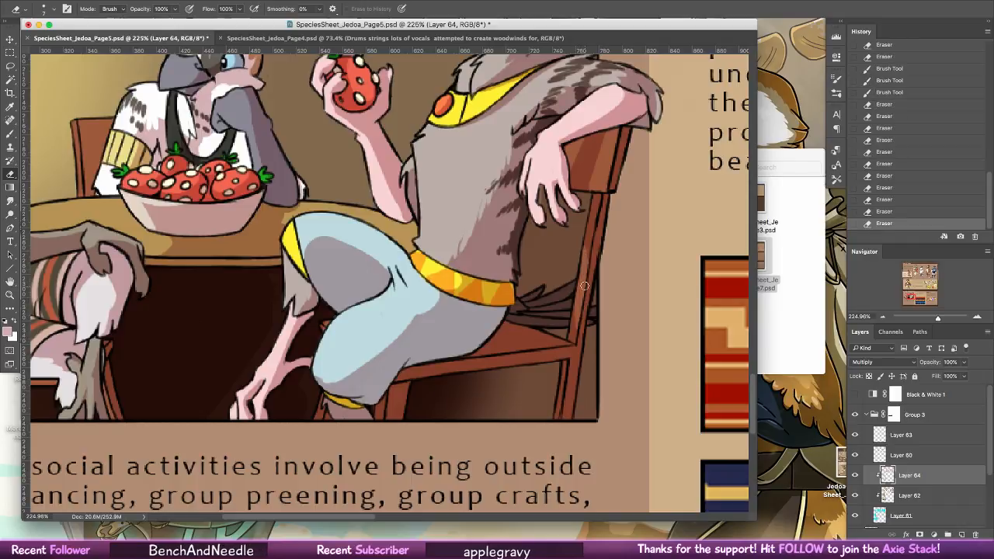
# - Paint shadow back over parts of the right chair's backrest panel and rear post to clean the edges
pyautogui.click(11, 133)
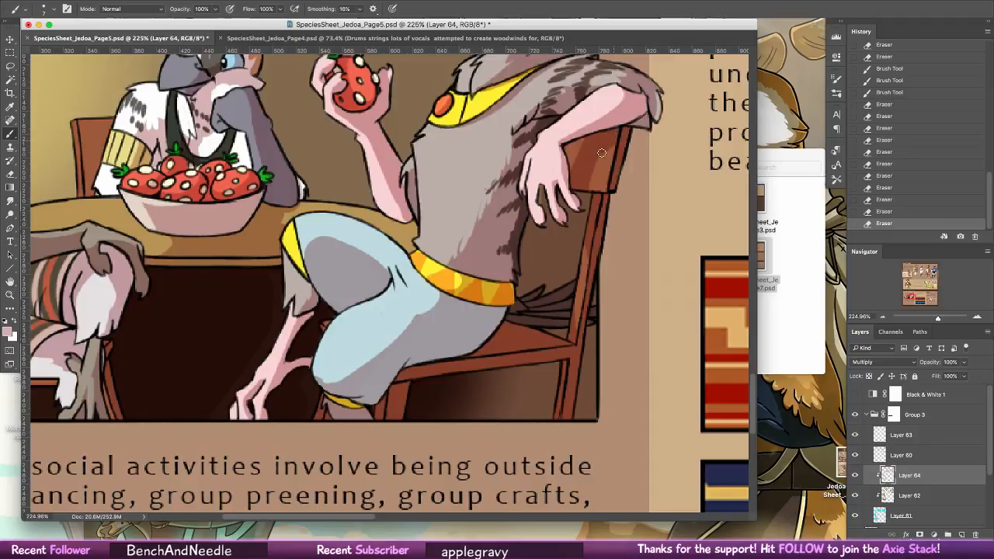
pyautogui.moveTo(601, 153); pyautogui.dragTo(620, 141)
pyautogui.moveTo(588, 247); pyautogui.dragTo(588, 284)
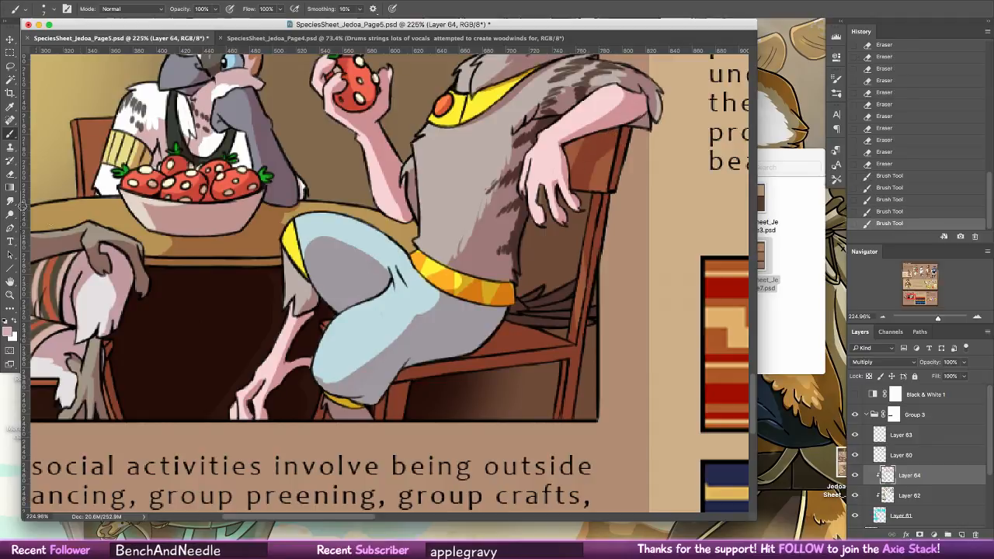
# - Select the dark area under the table and the gap behind the right bird's foot with the Magic Wand on Layer 60
pyautogui.click(10, 187)
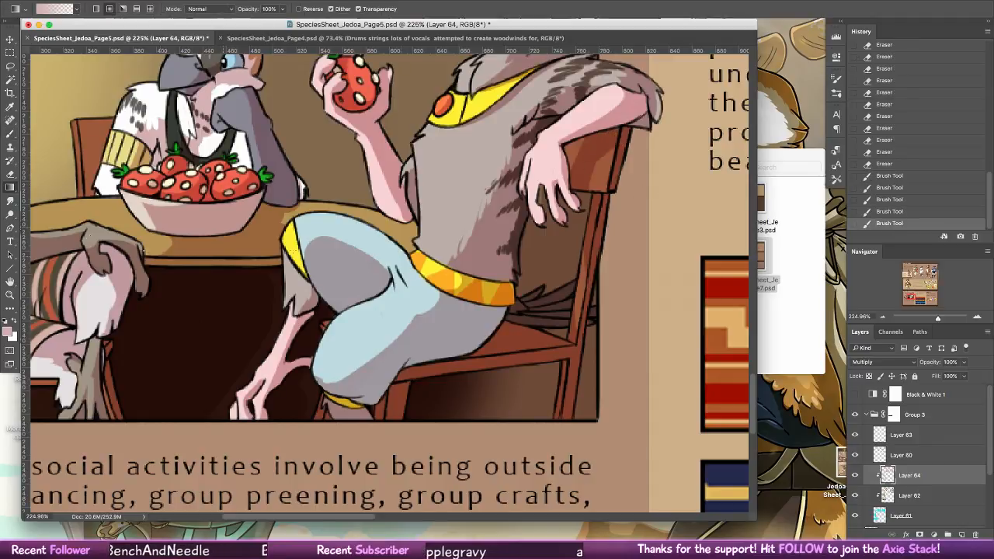
pyautogui.click(11, 175)
pyautogui.moveTo(430, 274); pyautogui.dragTo(660, 237)
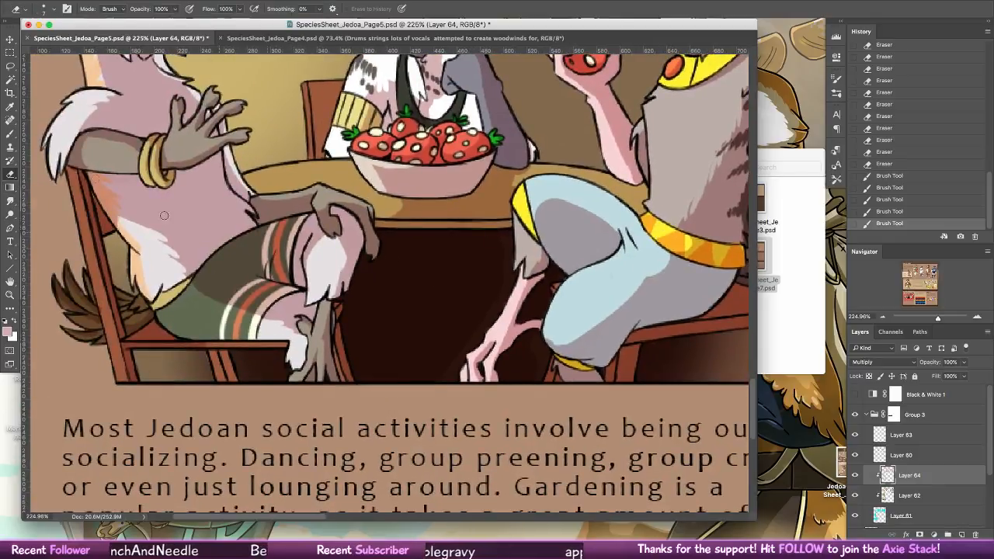
pyautogui.click(11, 79)
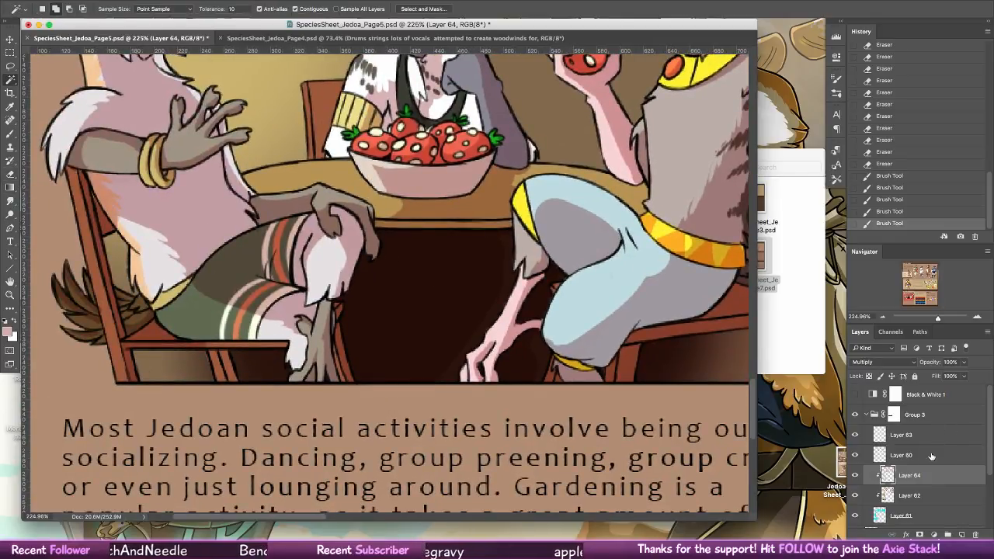
pyautogui.hotkey('alt', ']')
pyautogui.click(459, 299)
pyautogui.click(541, 309)
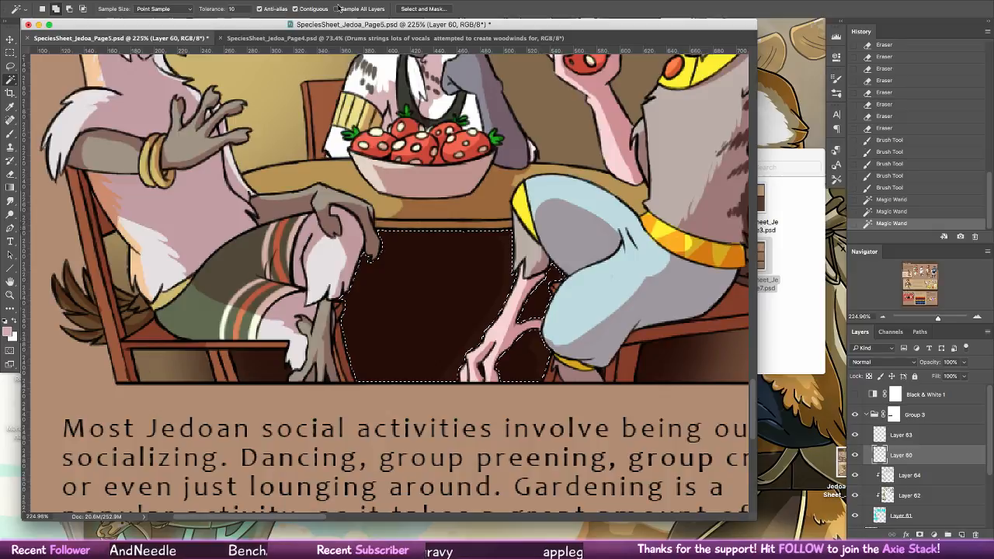
# - Refine the under-table selection in Select and Mask with a 0.5 px feather and +100% edge shift
pyautogui.click(233, 2)
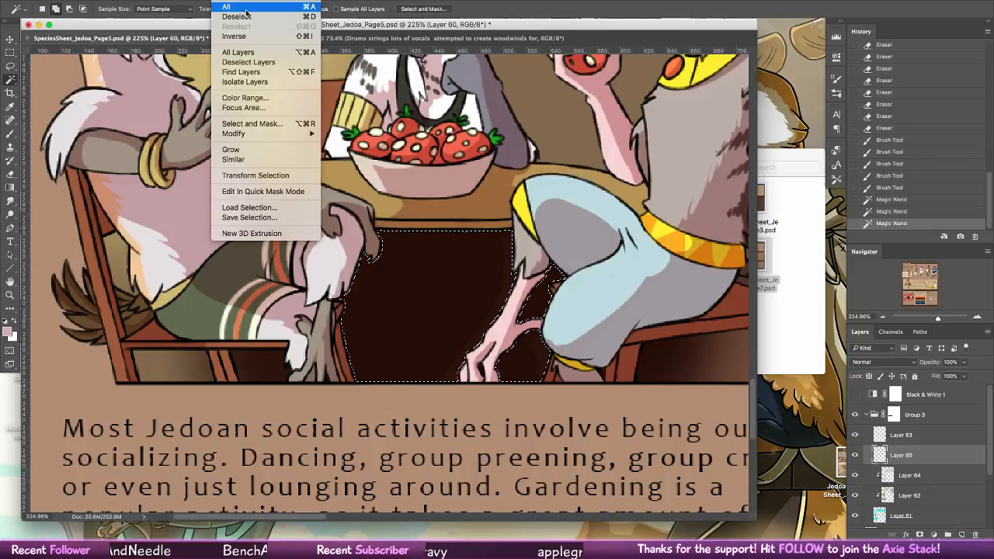
pyautogui.click(284, 125)
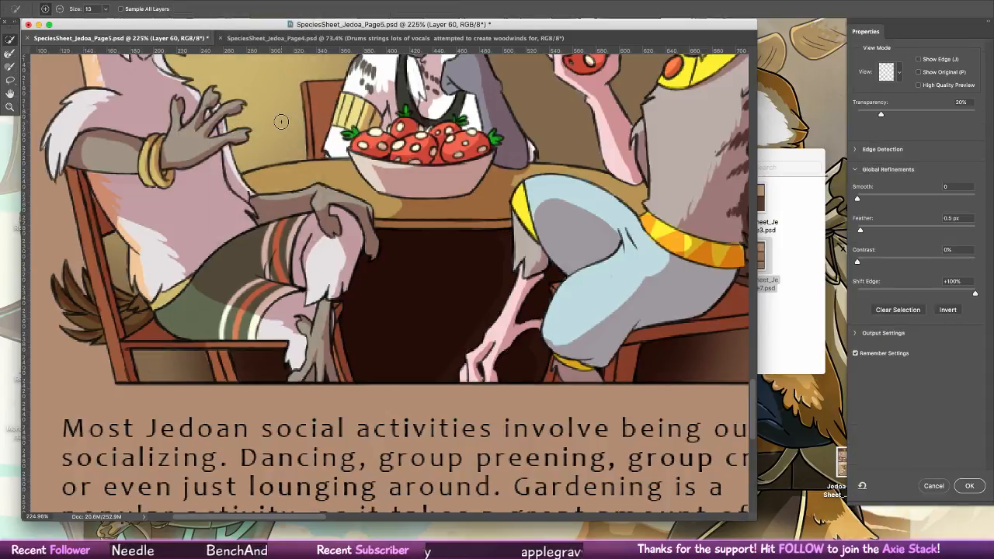
pyautogui.press('Return')
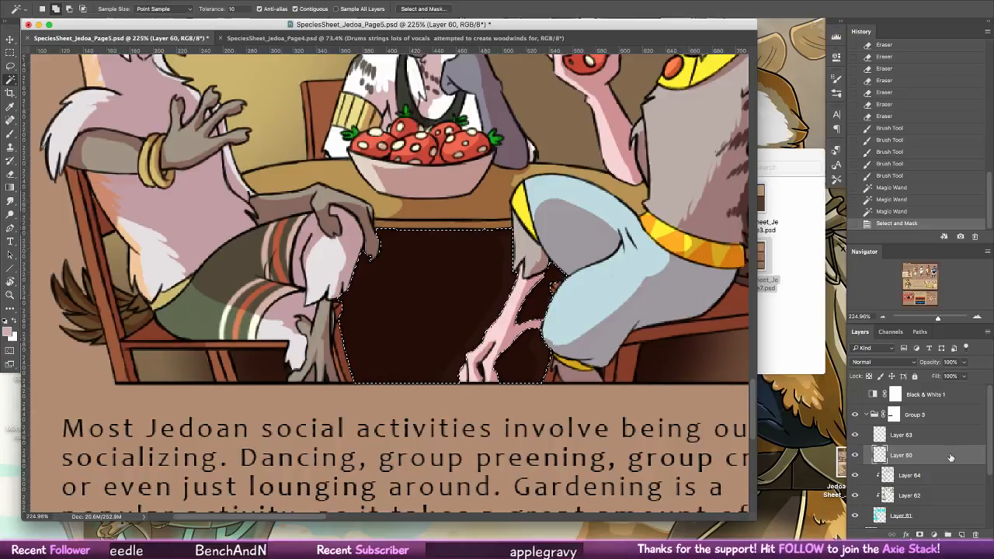
# - Clear the selected under-table area from the shadow on Layer 64 and remove the selection
pyautogui.click(938, 475)
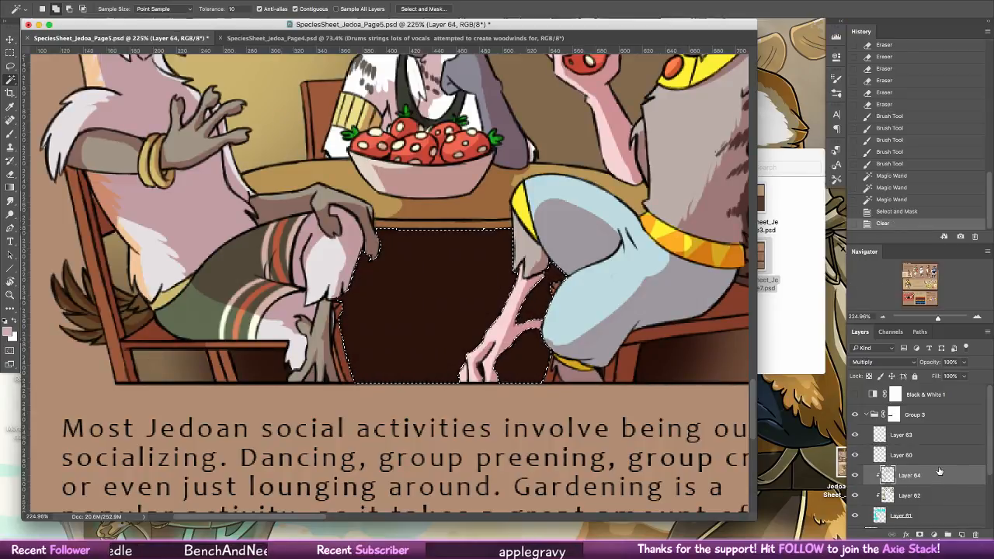
pyautogui.press('Delete')
pyautogui.press('super+d')
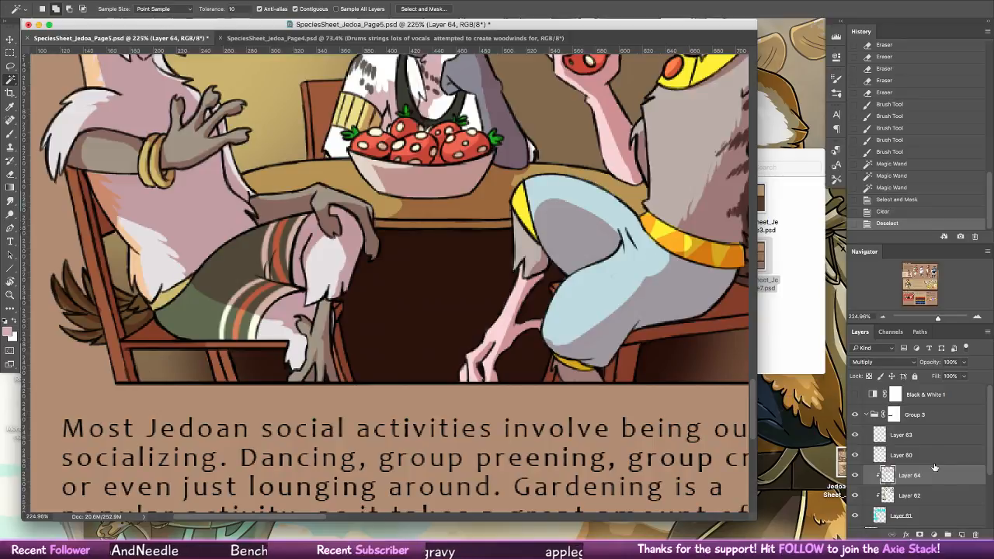
# - Erase shadow along the left bird's lower leg and foot on Layer 64
pyautogui.press('r')
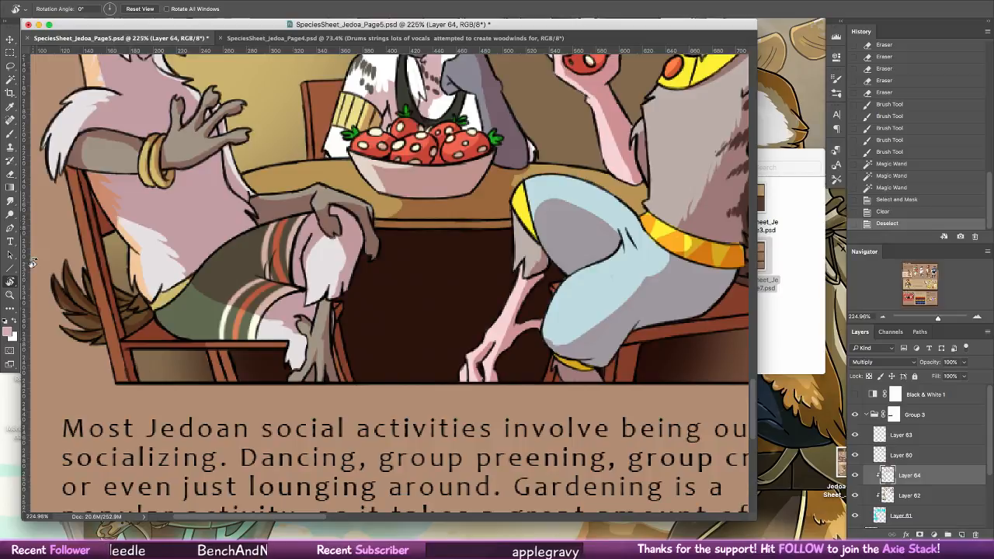
pyautogui.scroll(3, 455, 339)
pyautogui.scroll(-1, 343, 404)
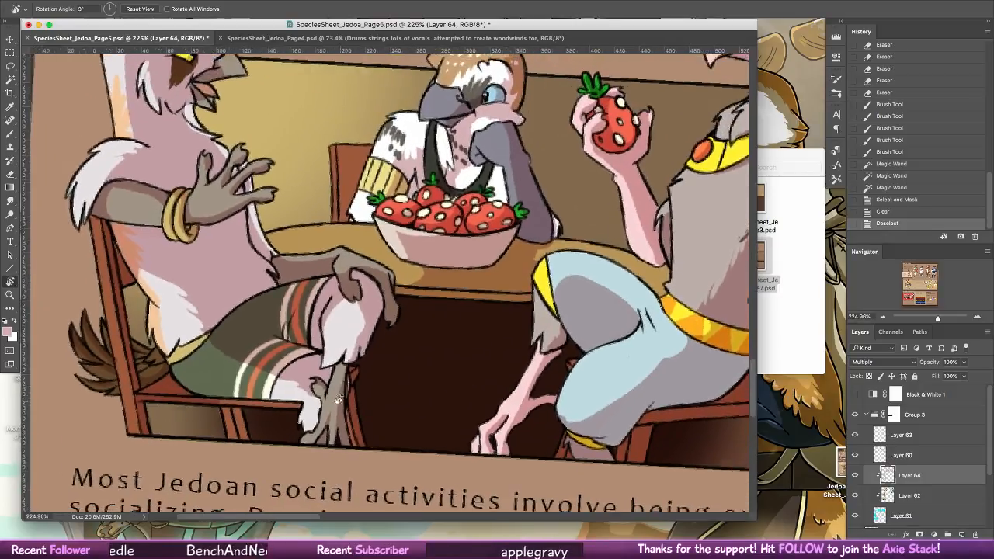
pyautogui.scroll(1, 343, 404)
pyautogui.press('e')
pyautogui.moveTo(345, 387); pyautogui.dragTo(347, 425)
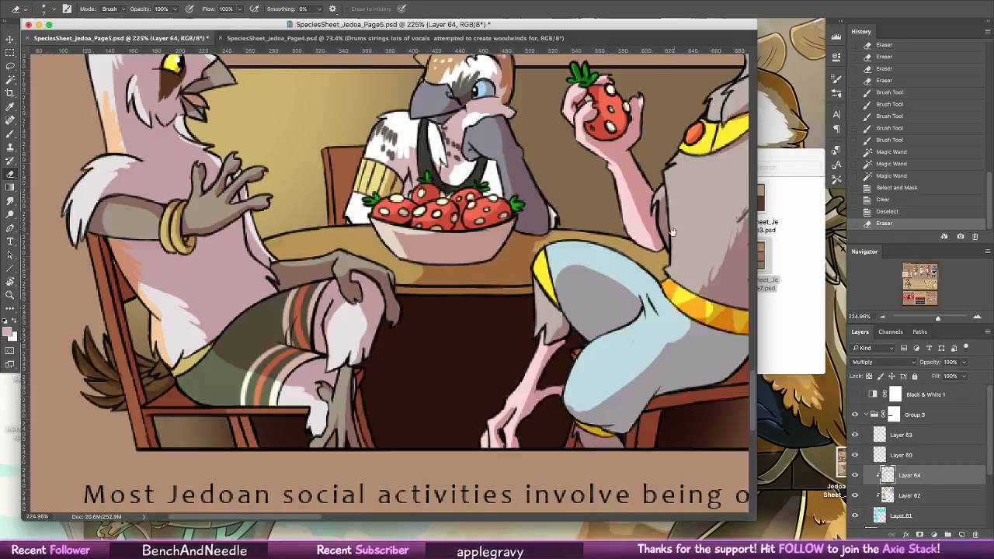
# - Erase and repaint shadow on the yellow trouser cuff at the right bird's knee to clean up its lit area
pyautogui.scroll(3, 672, 231)
pyautogui.moveTo(528, 334)
pyautogui.mouseDown()
pyautogui.moveTo(494, 341)
pyautogui.moveTo(538, 335)
pyautogui.moveTo(482, 340)
pyautogui.moveTo(539, 345)
pyautogui.moveTo(504, 342)
pyautogui.moveTo(535, 352)
pyautogui.mouseUp()
pyautogui.press('b')
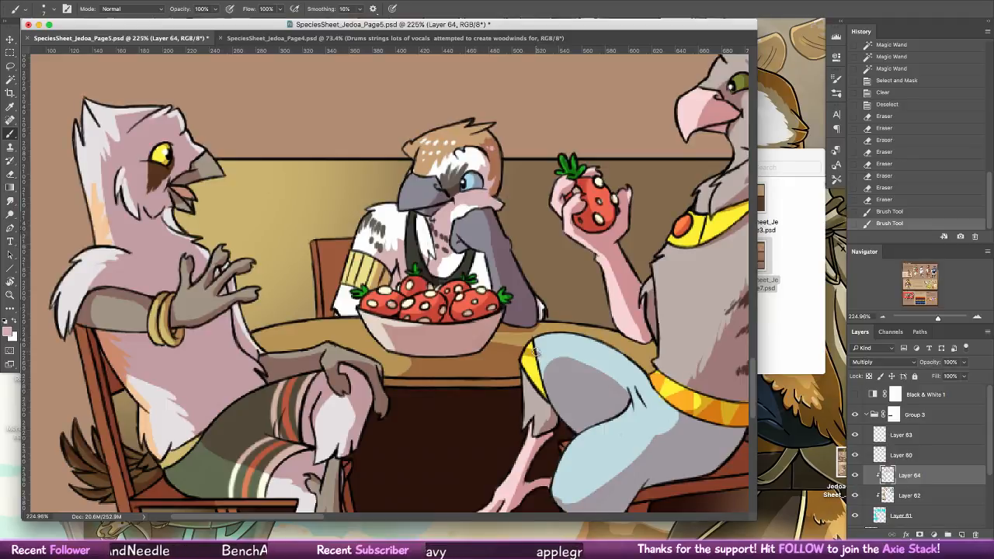
pyautogui.click(11, 174)
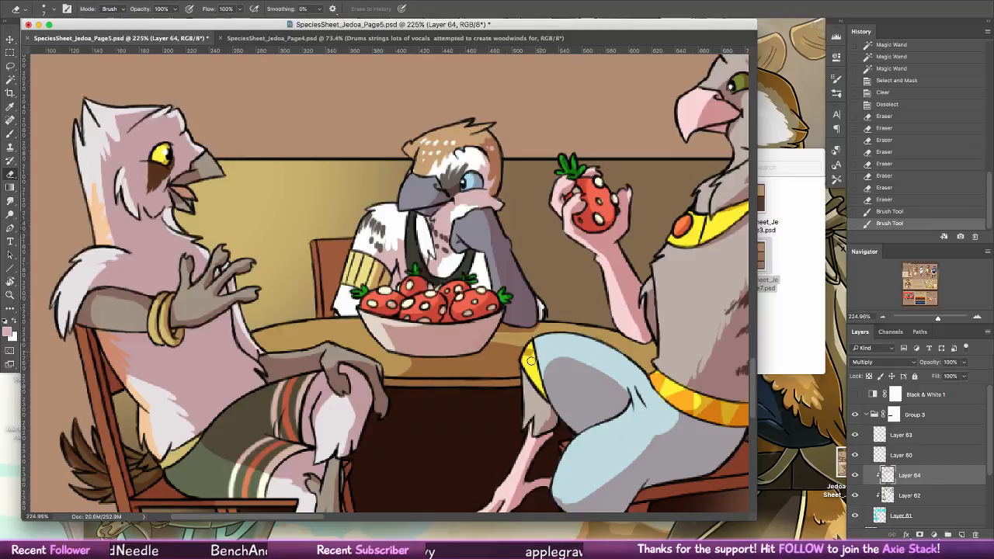
pyautogui.click(533, 351)
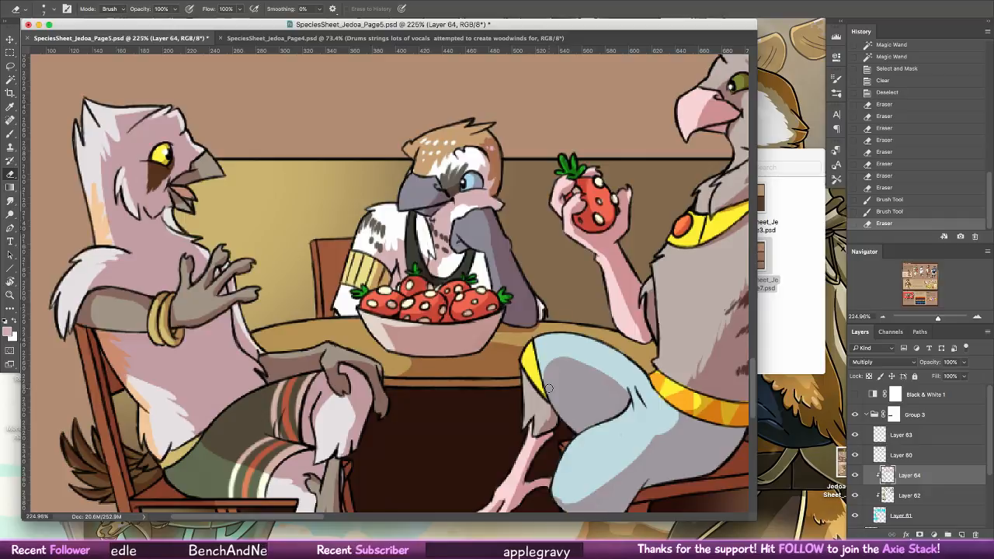
pyautogui.click(7, 135)
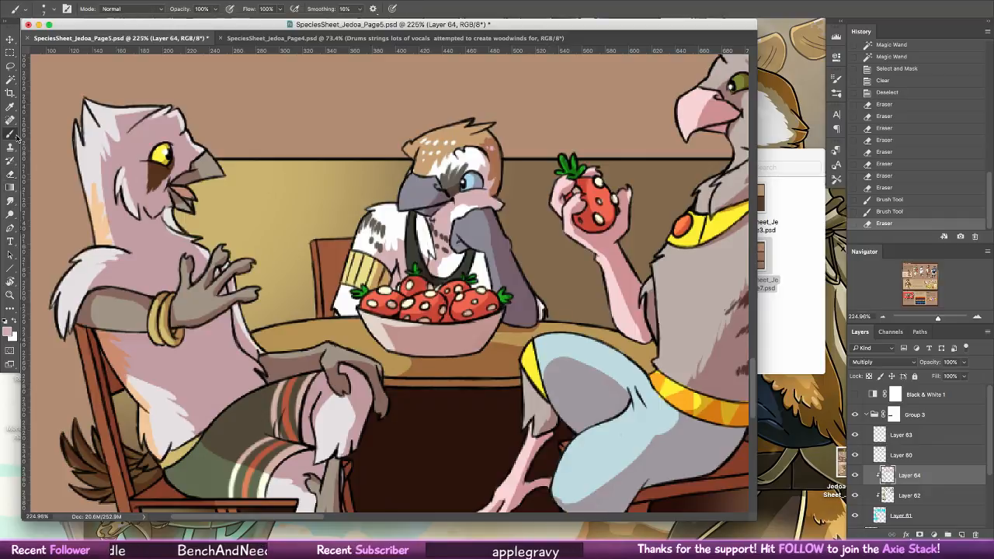
# - Add a layer mask to Layer 64 and activate the Gradient tool for it at the clothing figures
pyautogui.press('z')
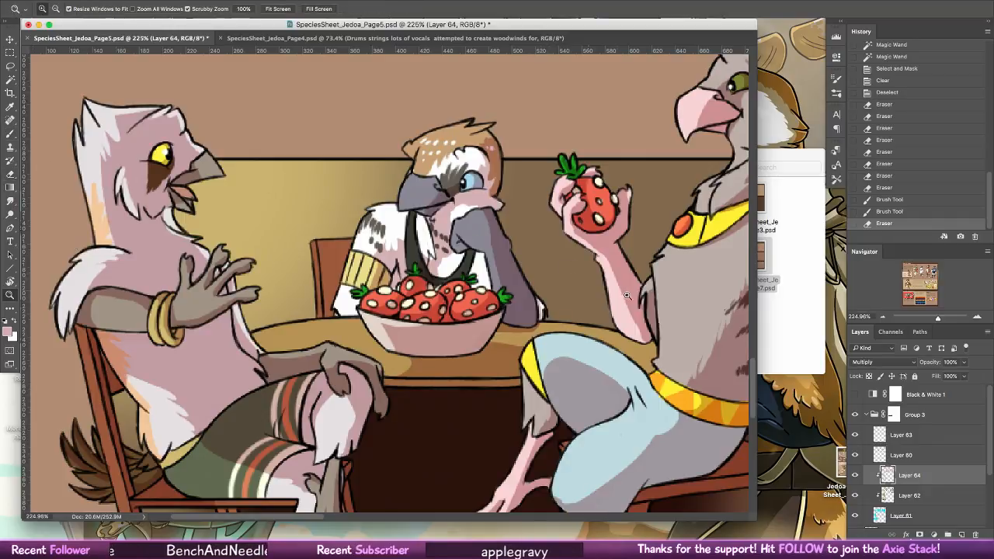
pyautogui.moveTo(627, 295); pyautogui.dragTo(605, 313)
pyautogui.moveTo(256, 248); pyautogui.dragTo(288, 312)
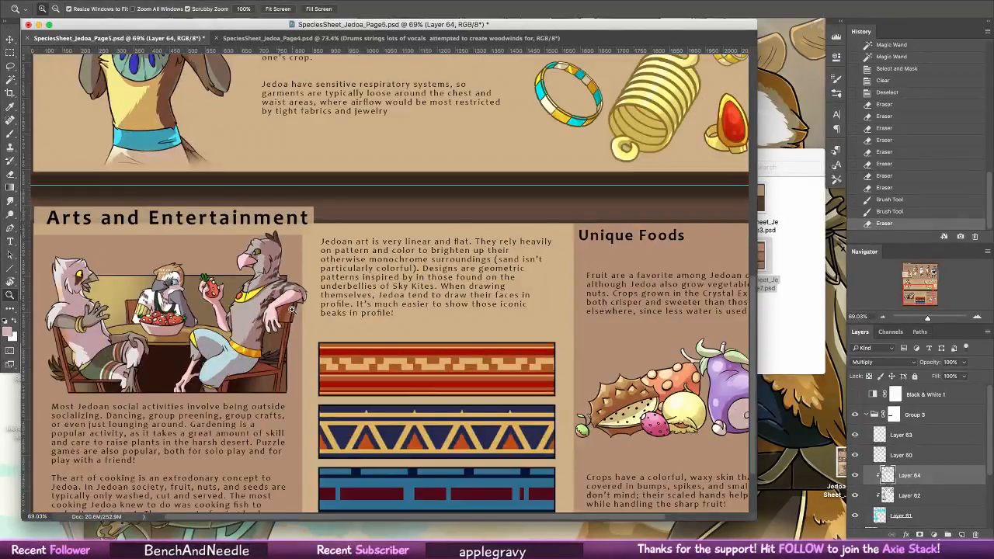
pyautogui.moveTo(517, 315); pyautogui.dragTo(539, 277)
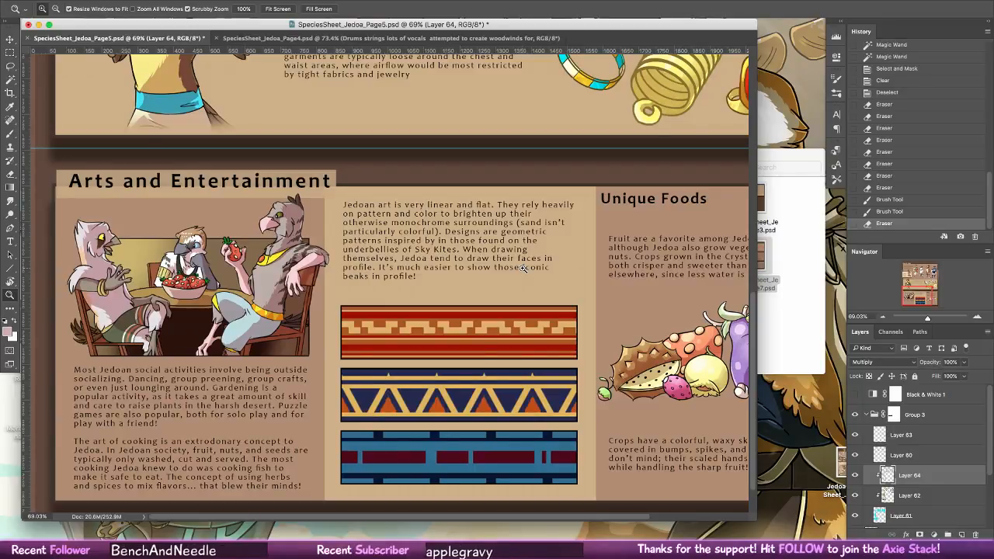
pyautogui.scroll(5, 480, 464)
pyautogui.scroll(6, 479, 463)
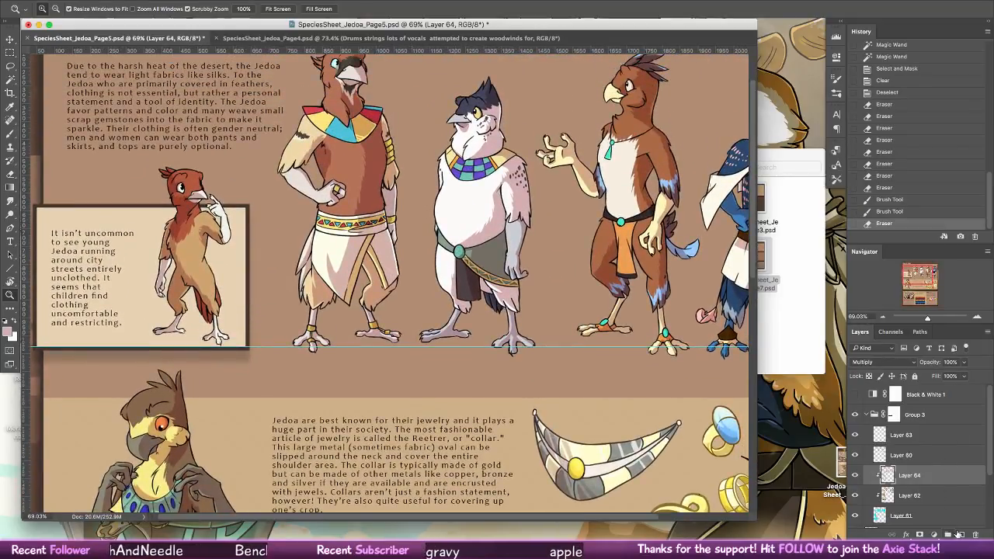
pyautogui.click(920, 535)
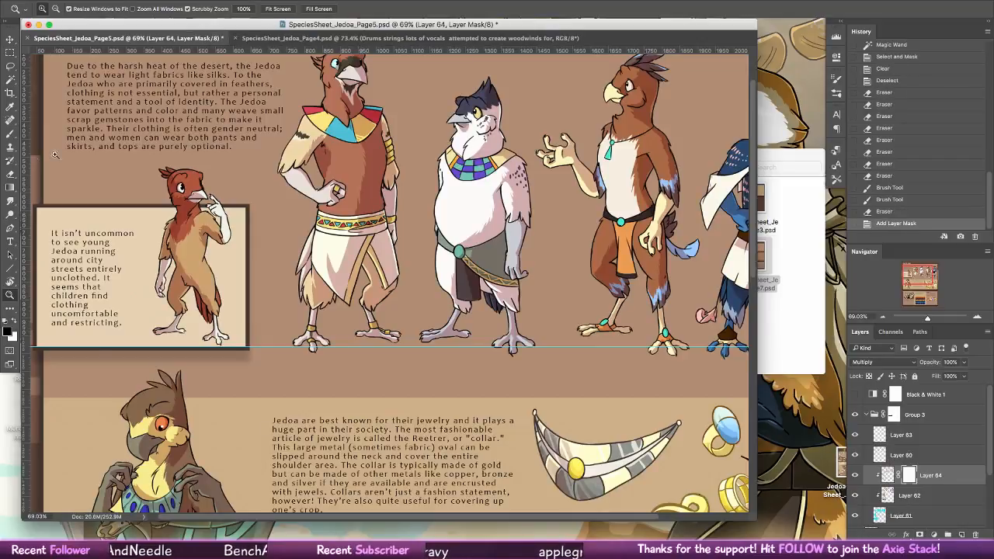
pyautogui.press('g')
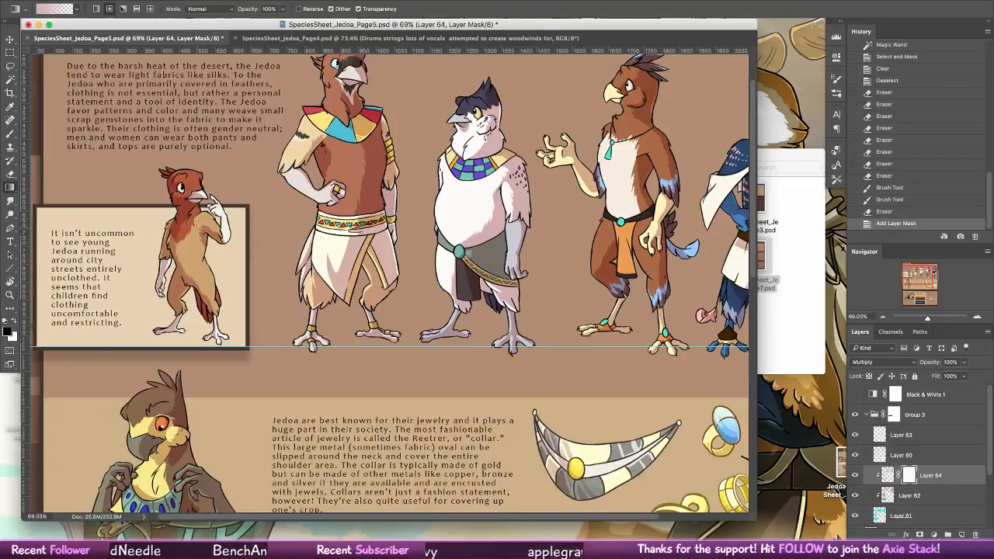
# - Fade the shading on the young Jedoa's body and legs by applying gradients to Layer 64's mask
pyautogui.moveTo(197, 212)
pyautogui.mouseDown()
pyautogui.moveTo(187, 248)
pyautogui.moveTo(187, 225)
pyautogui.mouseUp()
pyautogui.moveTo(189, 242); pyautogui.dragTo(191, 201)
pyautogui.moveTo(188, 200)
pyautogui.mouseDown()
pyautogui.moveTo(180, 171)
pyautogui.moveTo(186, 185)
pyautogui.mouseUp()
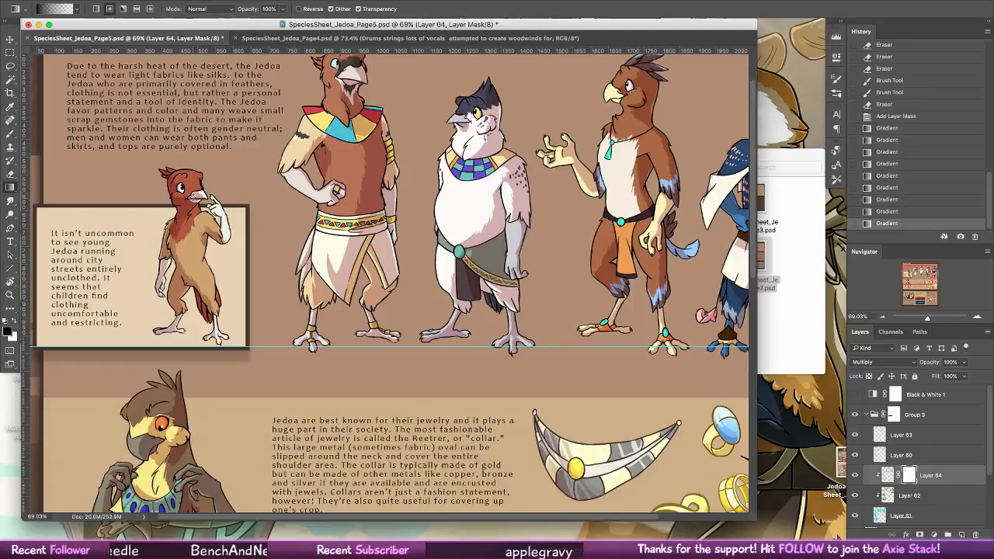
pyautogui.moveTo(405, 226); pyautogui.dragTo(408, 302)
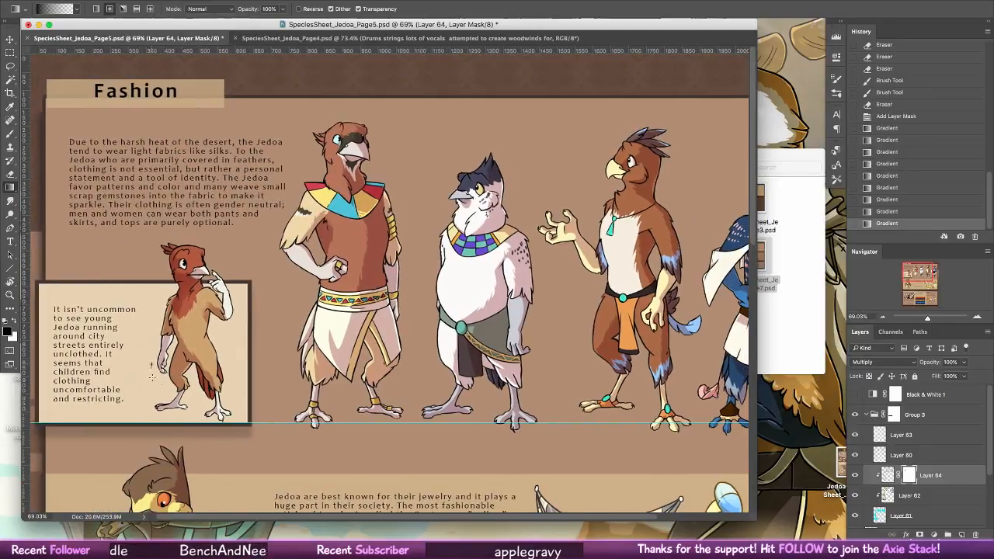
pyautogui.moveTo(182, 348); pyautogui.dragTo(183, 332)
pyautogui.moveTo(182, 348); pyautogui.dragTo(185, 332)
pyautogui.moveTo(153, 405); pyautogui.dragTo(158, 389)
# - Soften the shading on the standing Fashion figures with further gradients on Layer 64's mask
pyautogui.moveTo(339, 235)
pyautogui.mouseDown()
pyautogui.moveTo(365, 262)
pyautogui.moveTo(362, 279)
pyautogui.mouseUp()
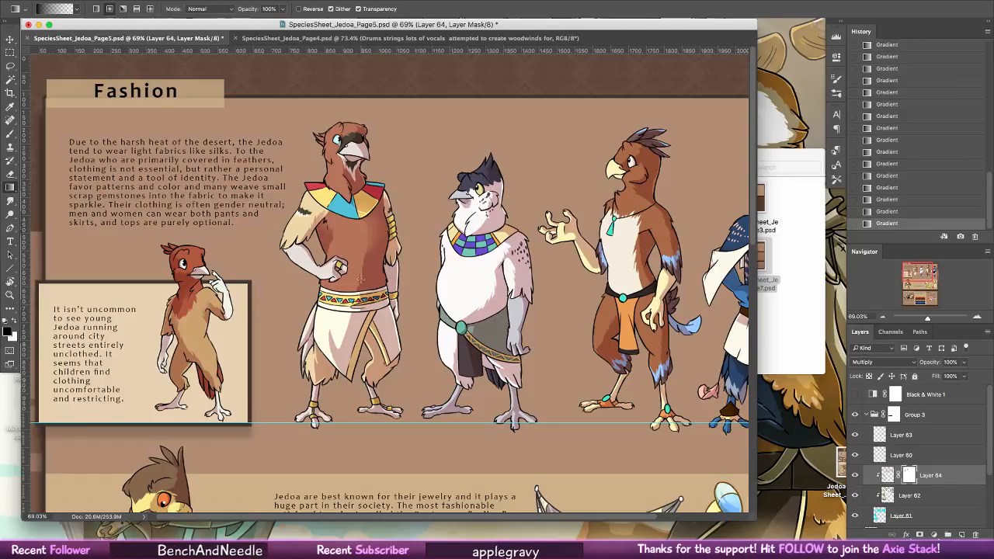
pyautogui.moveTo(316, 378); pyautogui.dragTo(316, 387)
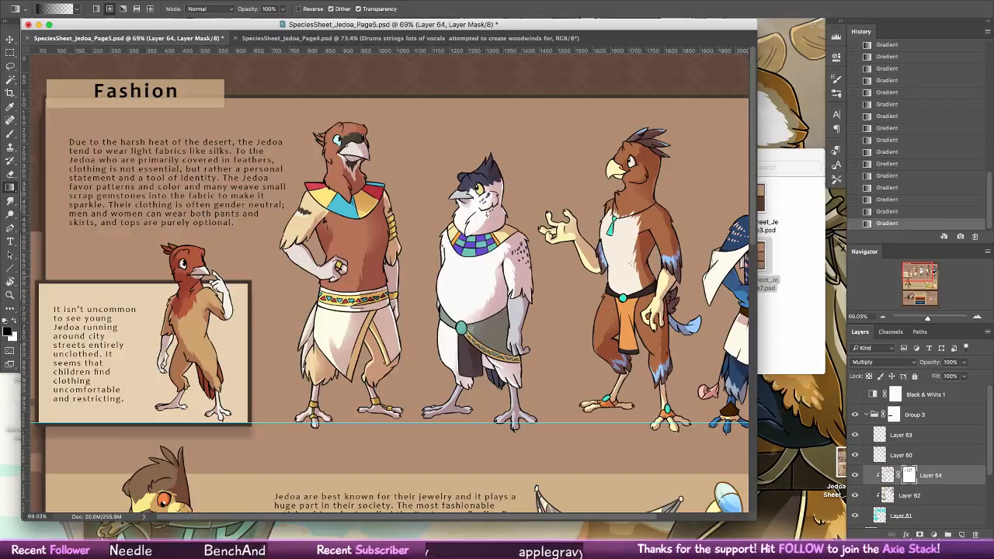
pyautogui.hscroll(5, 629, 259)
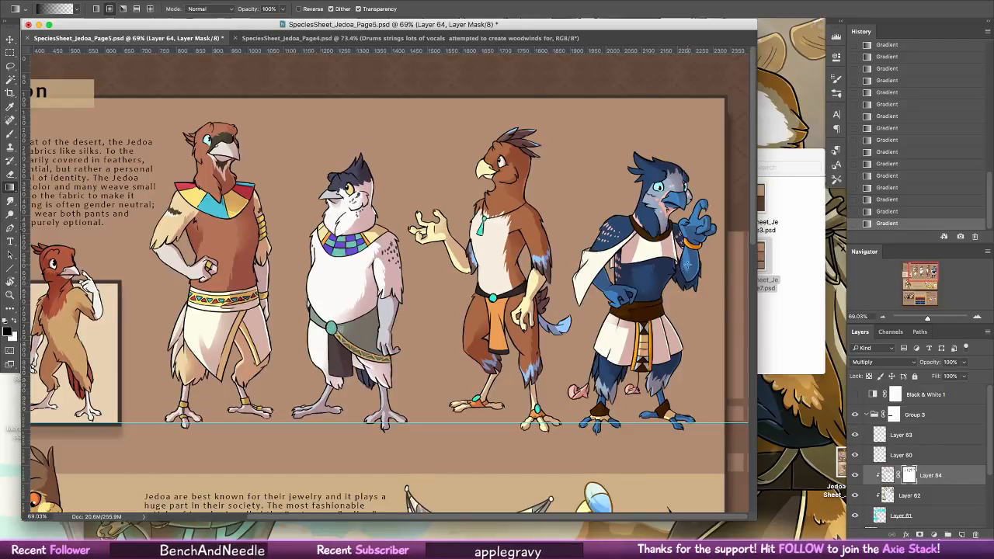
pyautogui.hscroll(-5, 605, 325)
# - Fade the shading on the figure beside the jewelry text and on the dining scene using gradients on Layer 64's mask
pyautogui.scroll(-6, 389, 296)
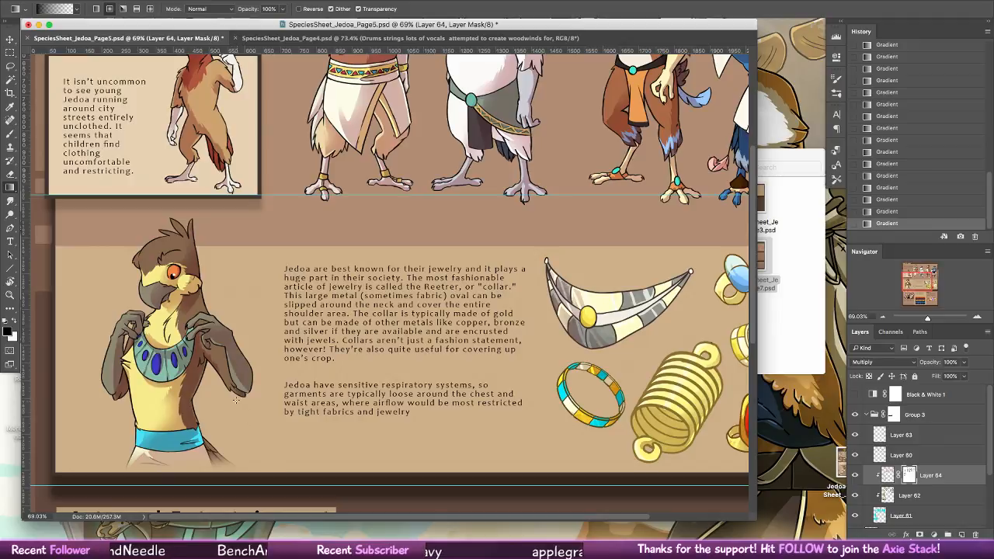
pyautogui.moveTo(225, 386); pyautogui.dragTo(247, 423)
pyautogui.scroll(-5, 202, 283)
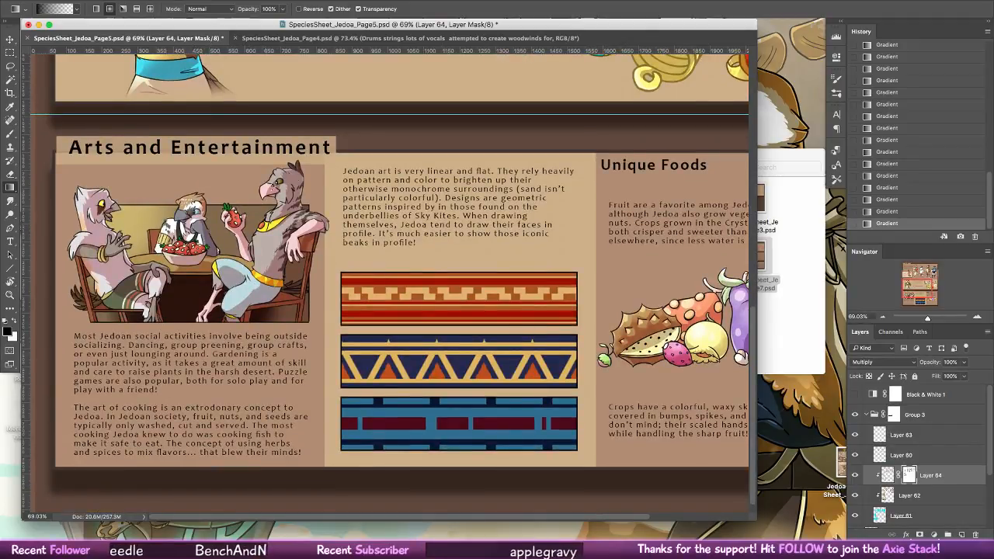
pyautogui.moveTo(262, 198); pyautogui.dragTo(259, 218)
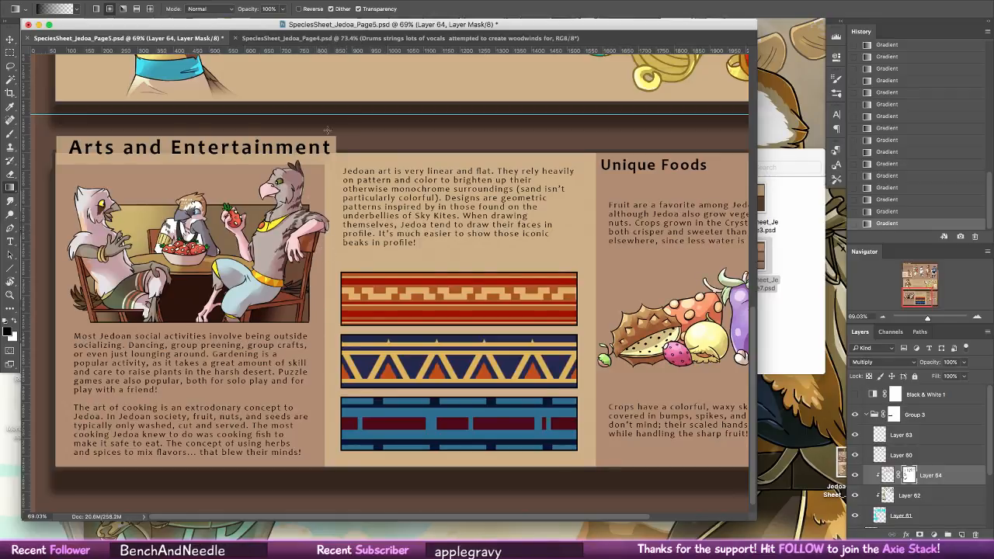
# - Add a new layer above Layer 64 and make it a clipping mask
pyautogui.click(960, 534)
pyautogui.rightClick(937, 476)
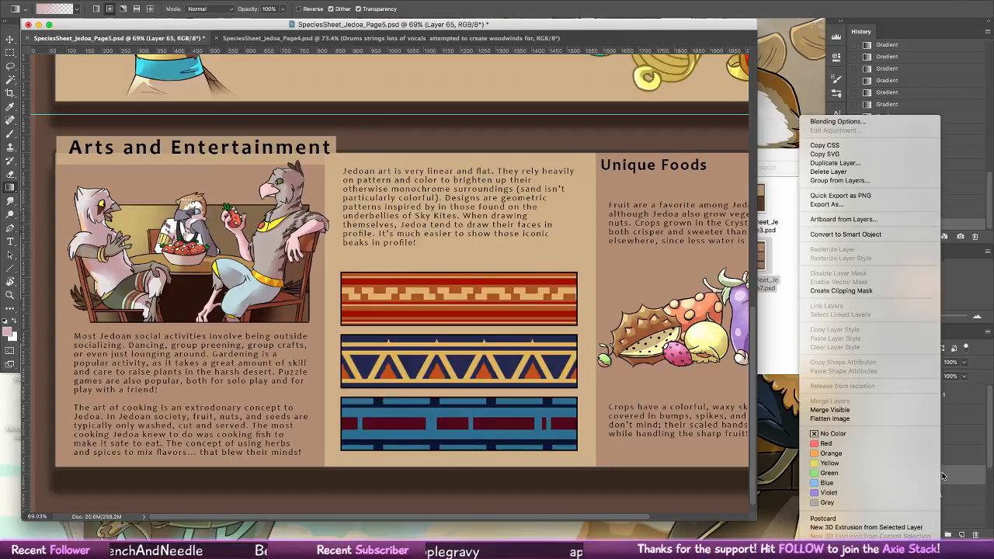
pyautogui.click(826, 289)
# - Marquee-select the dining scene, apply a pink gradient over it on the new layer and set its blend mode to Multiply
pyautogui.press('m')
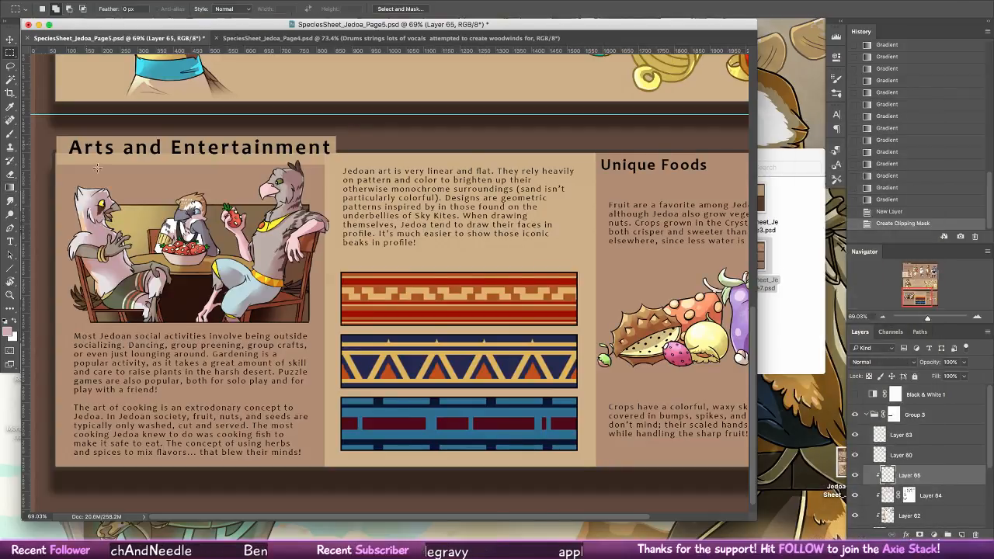
pyautogui.moveTo(70, 189); pyautogui.dragTo(330, 350)
pyautogui.press('g')
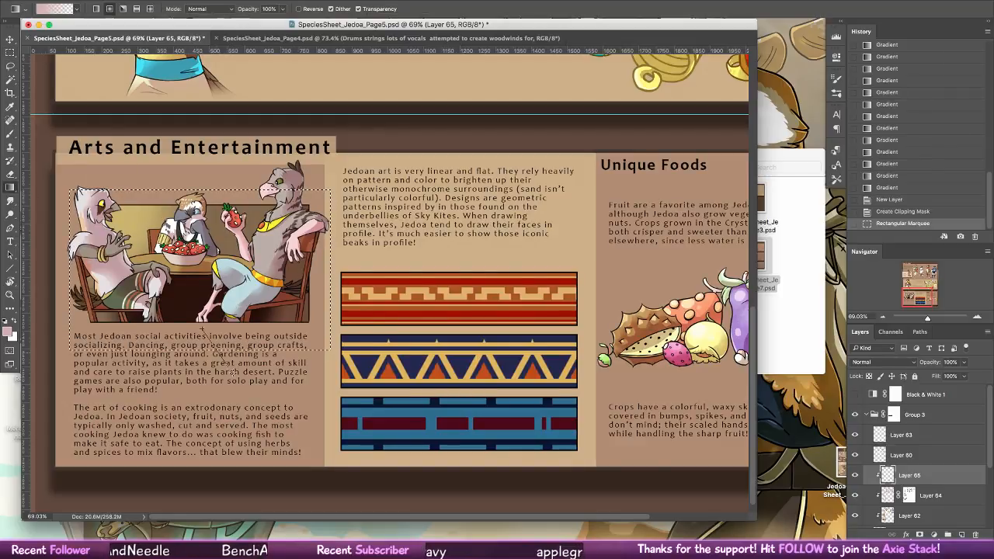
pyautogui.moveTo(194, 195); pyautogui.dragTo(194, 326)
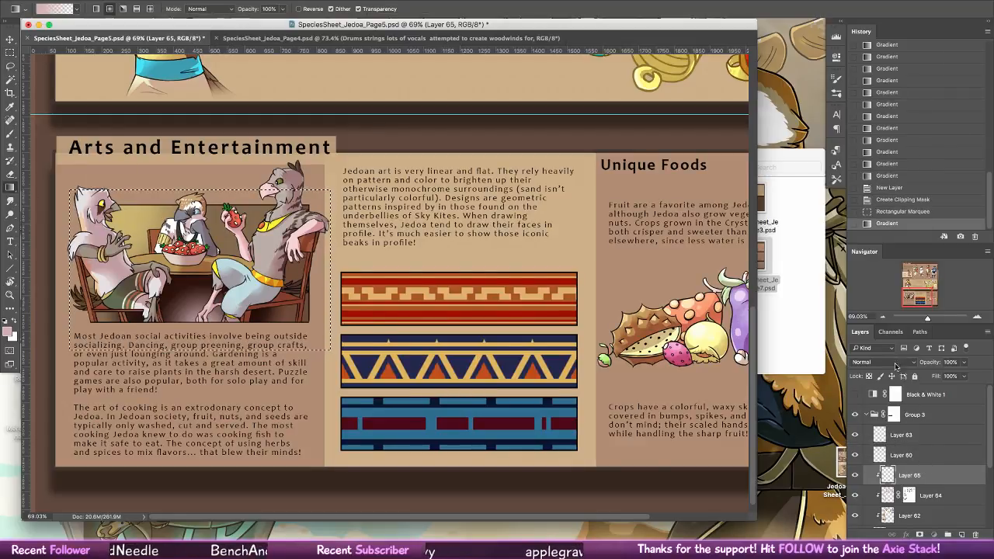
pyautogui.click(895, 363)
pyautogui.click(886, 396)
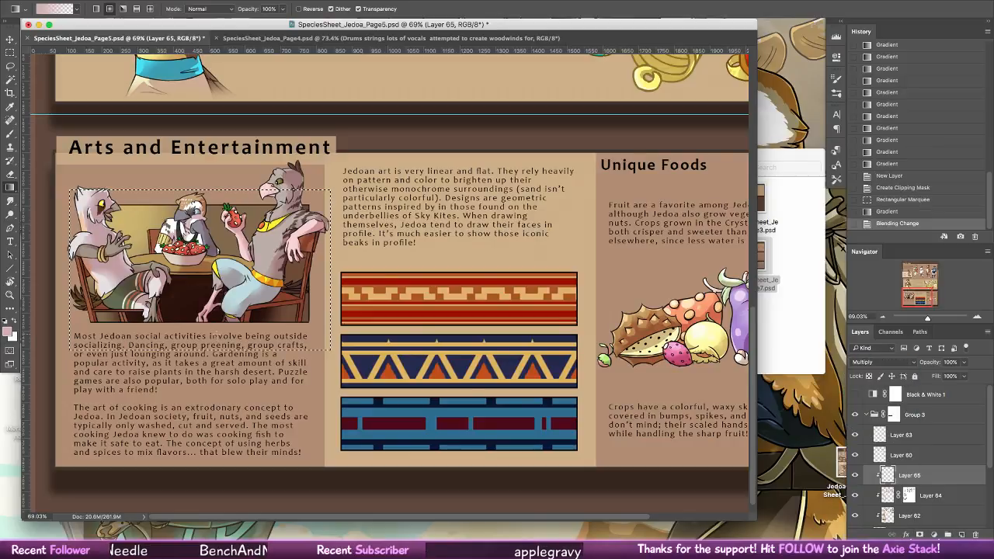
# - Build up pink shading along the lower part of the dining scene with several short gradients, and clear the selection
pyautogui.moveTo(230, 307); pyautogui.dragTo(253, 364)
pyautogui.moveTo(232, 311)
pyautogui.mouseDown()
pyautogui.moveTo(213, 358)
pyautogui.moveTo(168, 336)
pyautogui.moveTo(193, 364)
pyautogui.mouseUp()
pyautogui.moveTo(171, 337)
pyautogui.mouseDown()
pyautogui.moveTo(196, 357)
pyautogui.moveTo(183, 352)
pyautogui.mouseUp()
pyautogui.moveTo(203, 324); pyautogui.dragTo(219, 352)
pyautogui.moveTo(242, 322); pyautogui.dragTo(271, 350)
pyautogui.moveTo(280, 320)
pyautogui.mouseDown()
pyautogui.moveTo(296, 354)
pyautogui.moveTo(315, 366)
pyautogui.mouseUp()
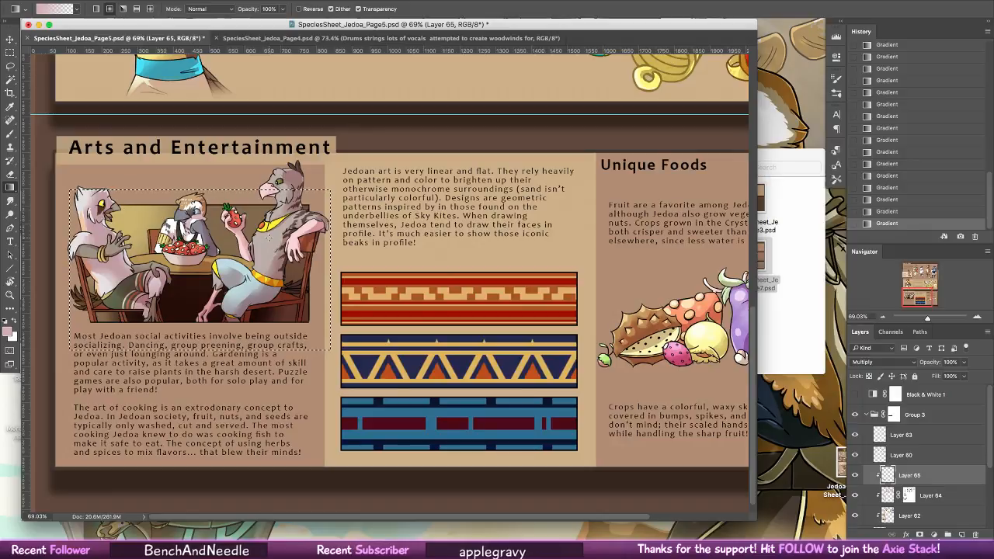
pyautogui.hotkey('ctrl', 'd')
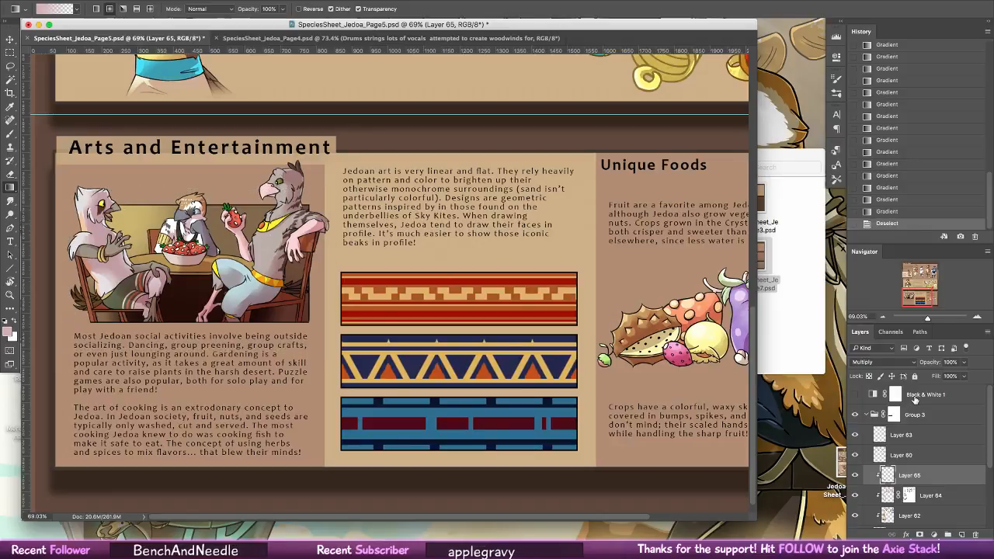
# - Add another new layer above Layer 65 and clip it to the layers below
pyautogui.scroll(5, 383, 309)
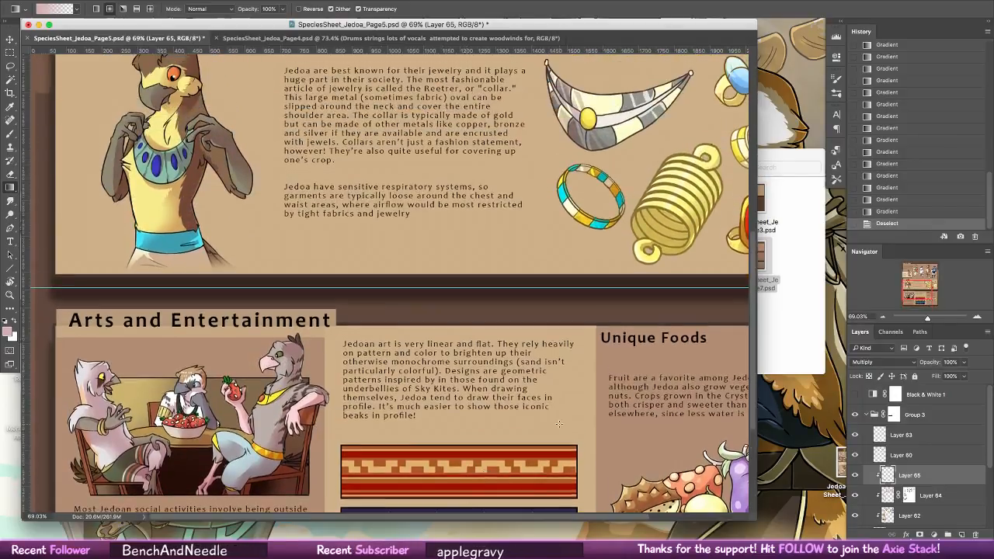
pyautogui.rightClick(928, 474)
pyautogui.click(828, 290)
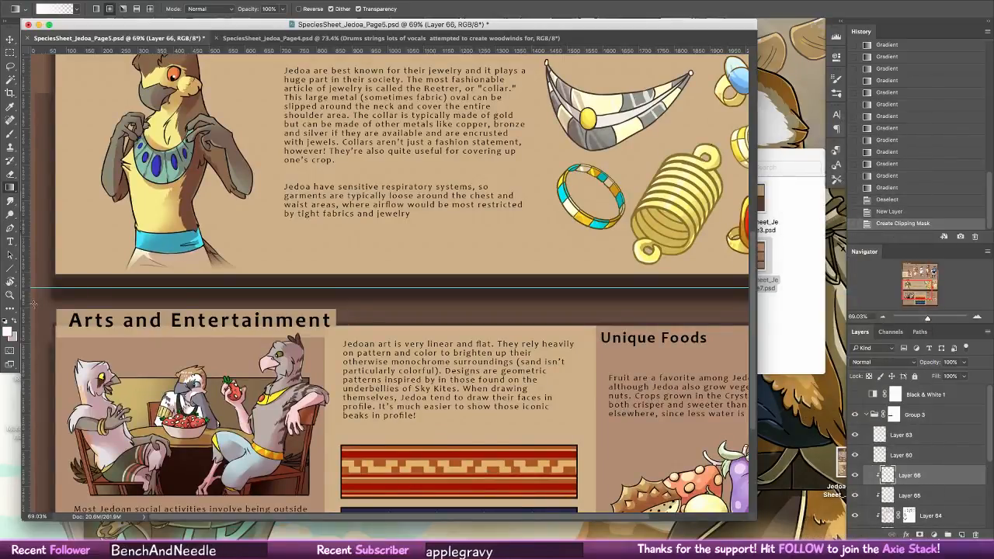
# - Brush white highlights onto the collar, neck and head of the tall figure in the Fashion section
pyautogui.scroll(10, 291, 220)
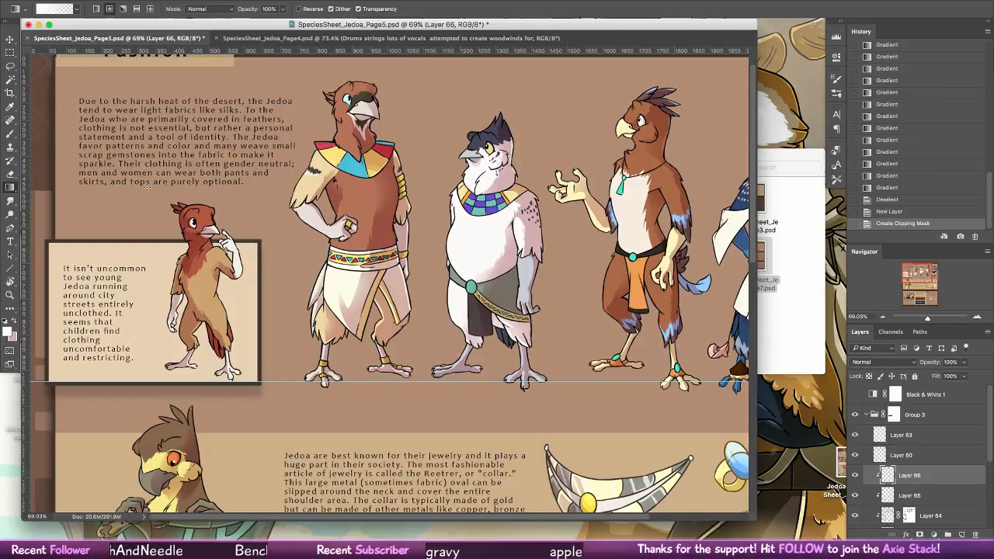
pyautogui.press('b')
pyautogui.scroll(1, 313, 183)
pyautogui.moveTo(313, 183); pyautogui.dragTo(394, 185)
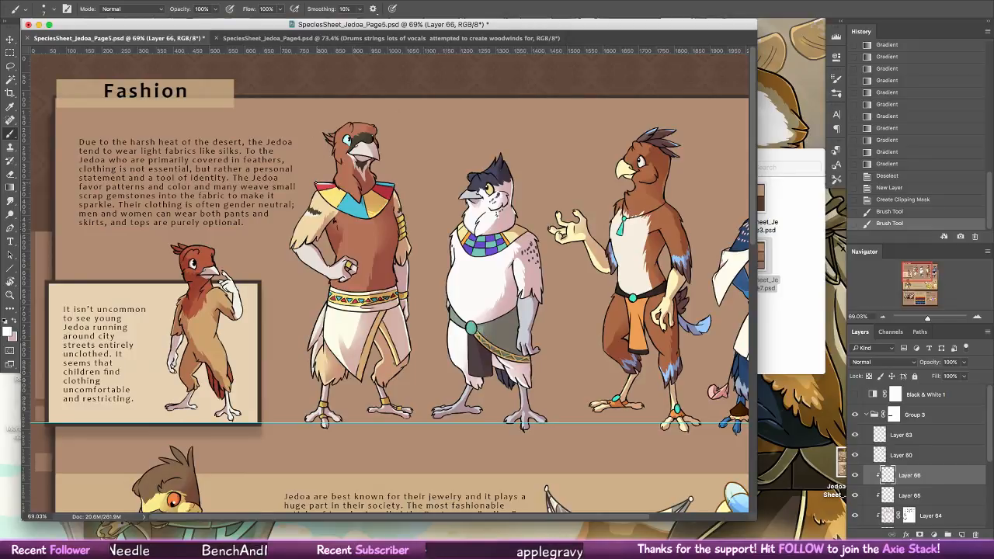
pyautogui.moveTo(317, 187); pyautogui.dragTo(348, 207)
pyautogui.moveTo(351, 165); pyautogui.dragTo(349, 168)
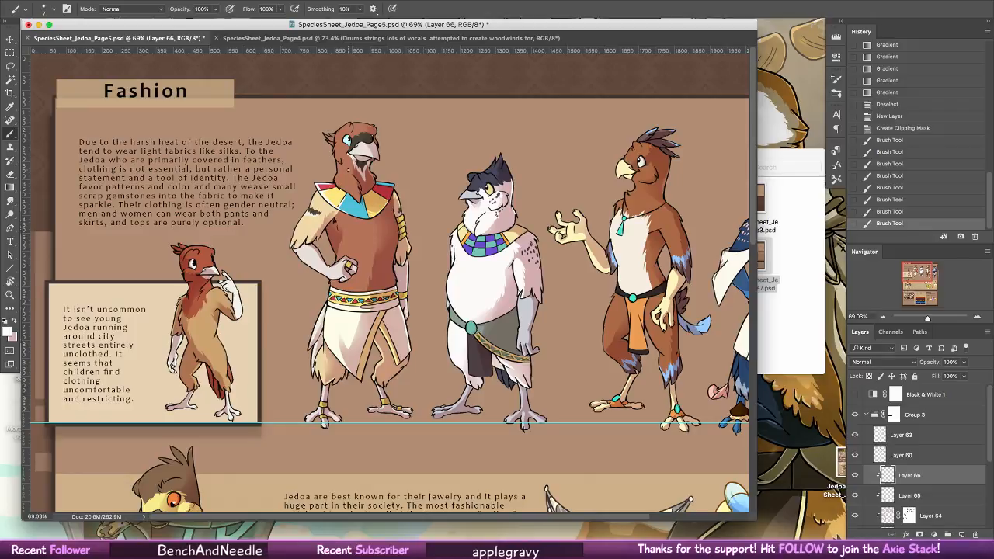
pyautogui.moveTo(335, 178)
pyautogui.mouseDown()
pyautogui.moveTo(354, 199)
pyautogui.moveTo(335, 165)
pyautogui.moveTo(334, 137)
pyautogui.moveTo(344, 125)
pyautogui.mouseUp()
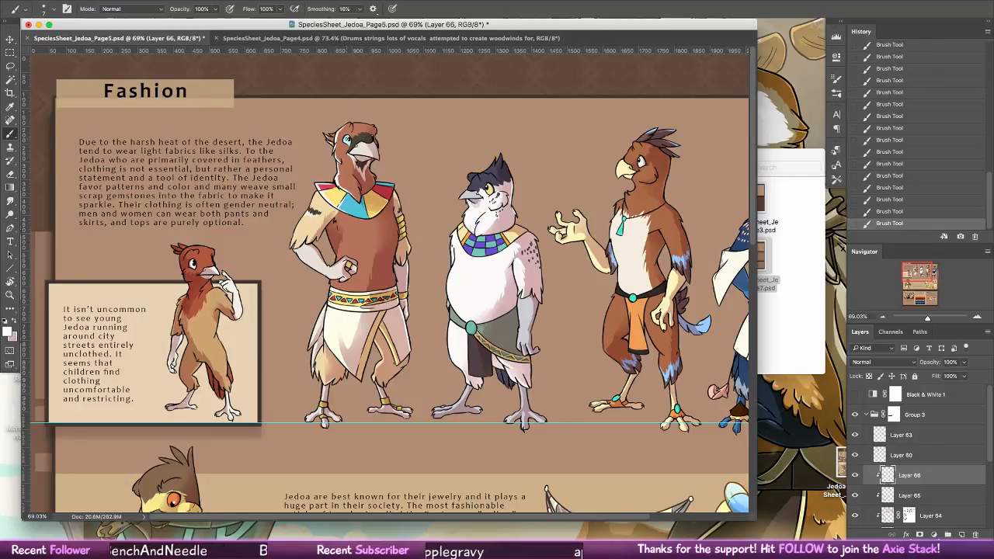
# - Undo and restore the latest highlight strokes to compare them, and remove the trial strokes on the tall figure's chest
pyautogui.press('super+z')
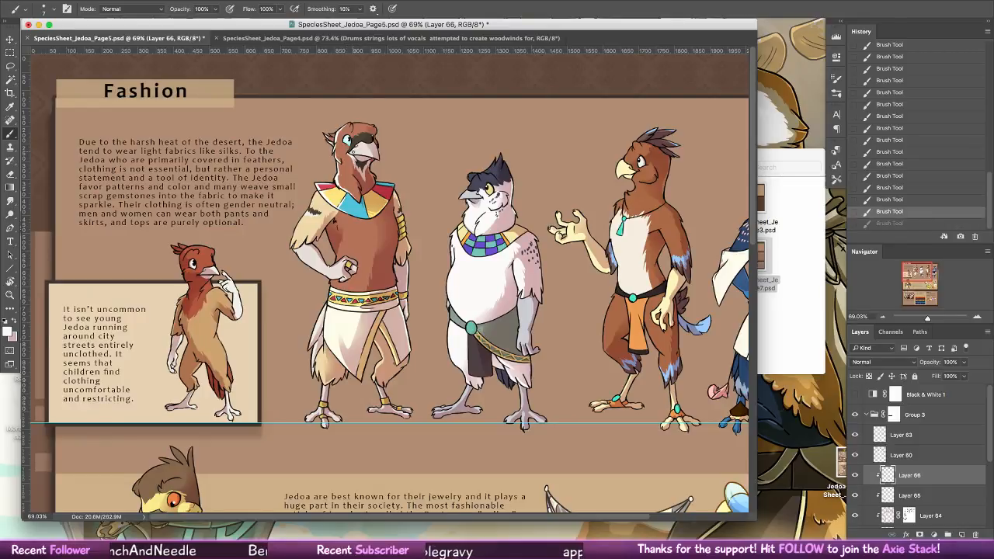
pyautogui.press('super+shift+z')
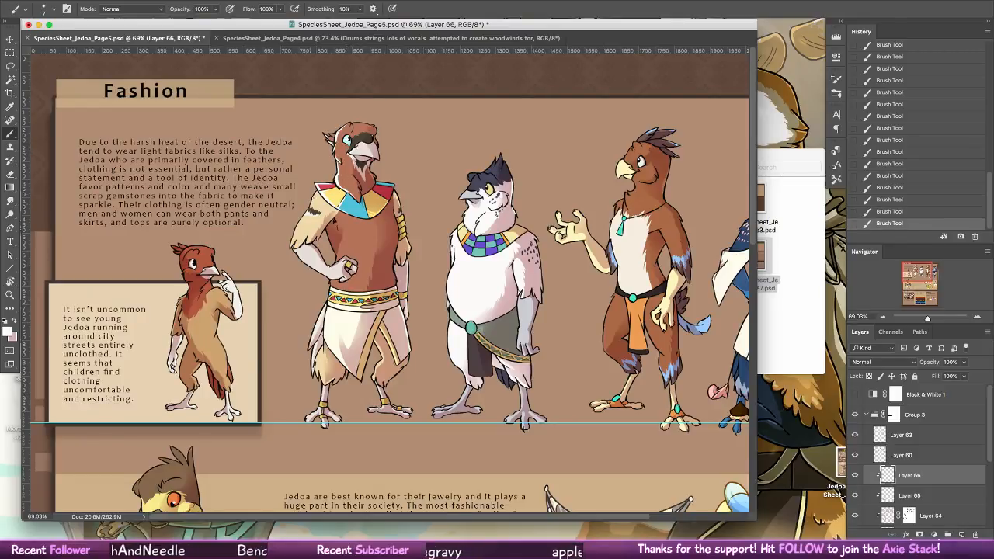
pyautogui.press('super+z')
pyautogui.press('super+z')
pyautogui.press('super+shift+z')
pyautogui.press('super+shift+z')
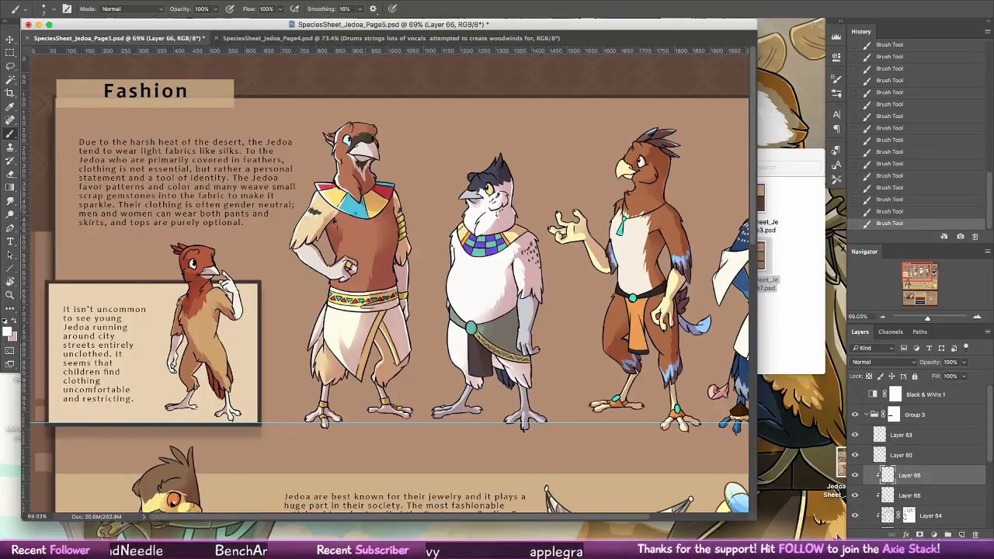
pyautogui.press('super+z')
pyautogui.press('super+shift+z')
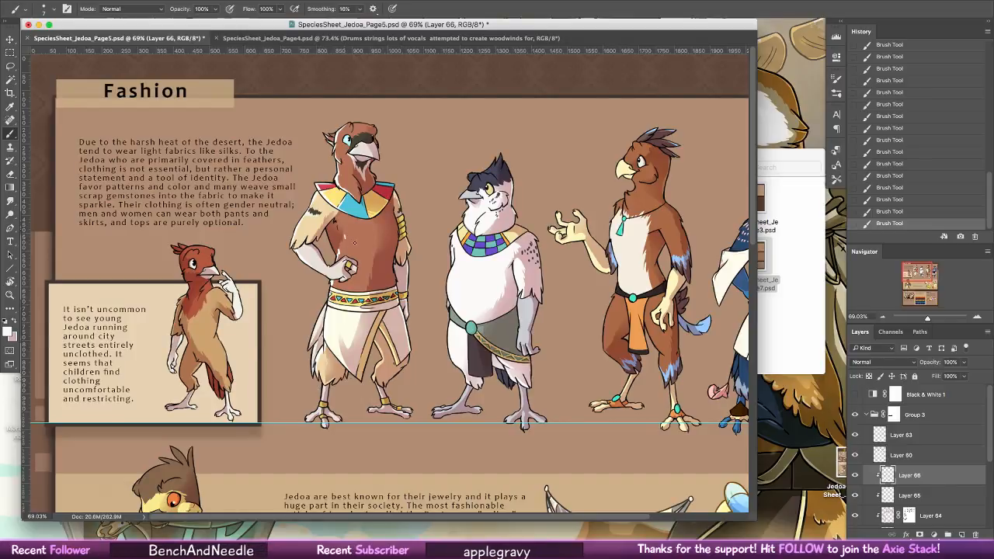
pyautogui.press('super+z')
# - Paint white highlights on the white bird's head and checkered collar, undoing and redoing unwanted collar strokes
pyautogui.moveTo(463, 198); pyautogui.dragTo(471, 182)
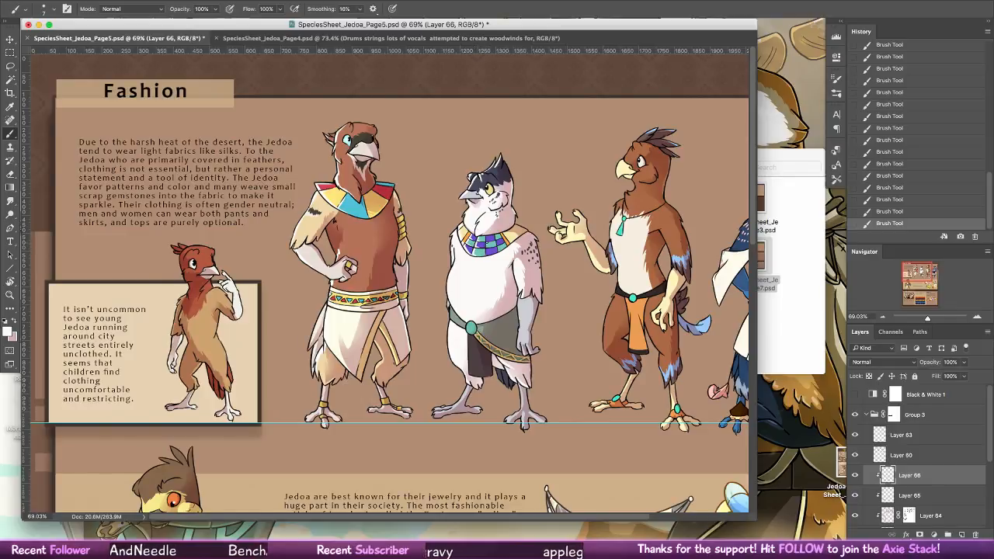
pyautogui.press('super+z')
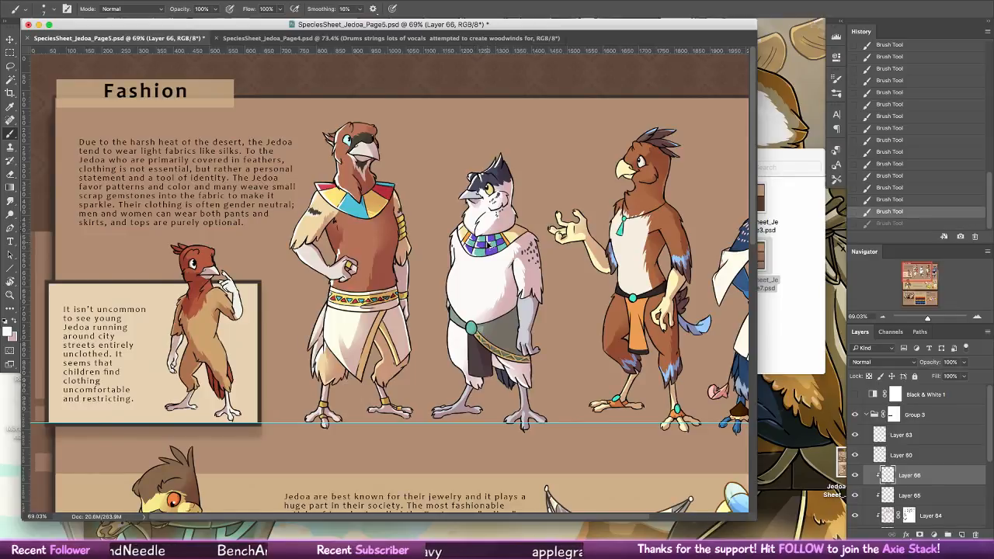
pyautogui.press('super+alt+z')
pyautogui.moveTo(490, 235); pyautogui.dragTo(486, 242)
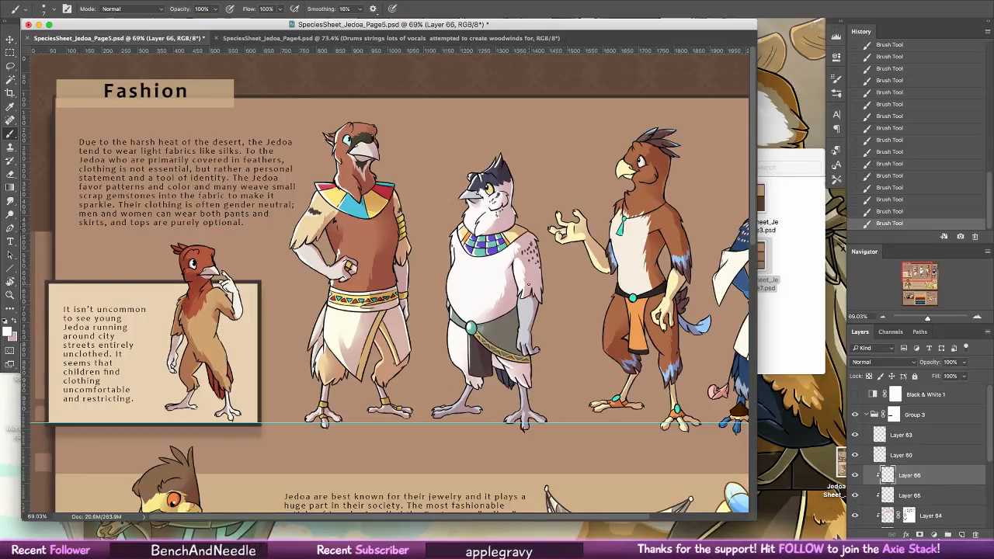
# - Brush highlights around the tall figure's lower legs and feet, undoing the unwanted strokes
pyautogui.scroll(-3, 465, 349)
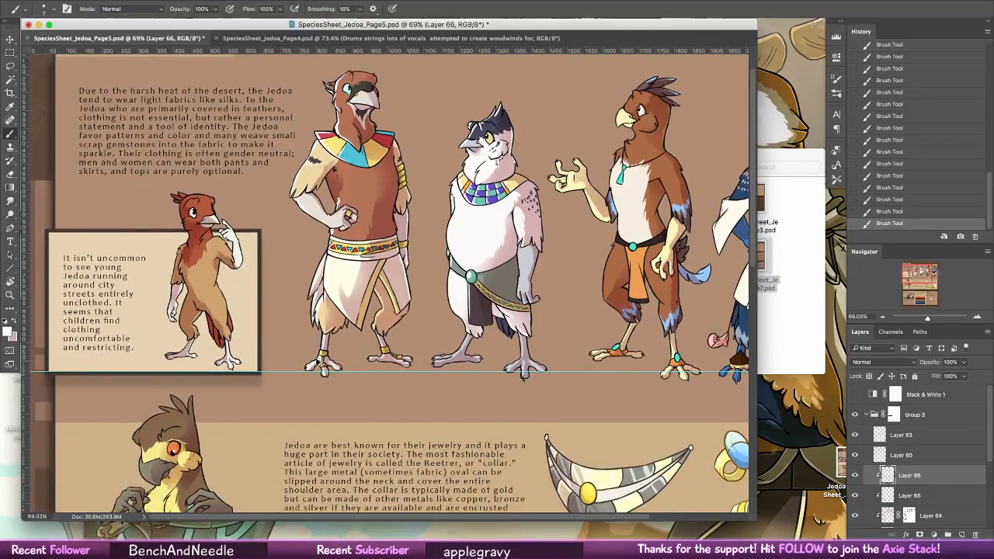
pyautogui.press('super+z')
pyautogui.moveTo(315, 363); pyautogui.dragTo(310, 366)
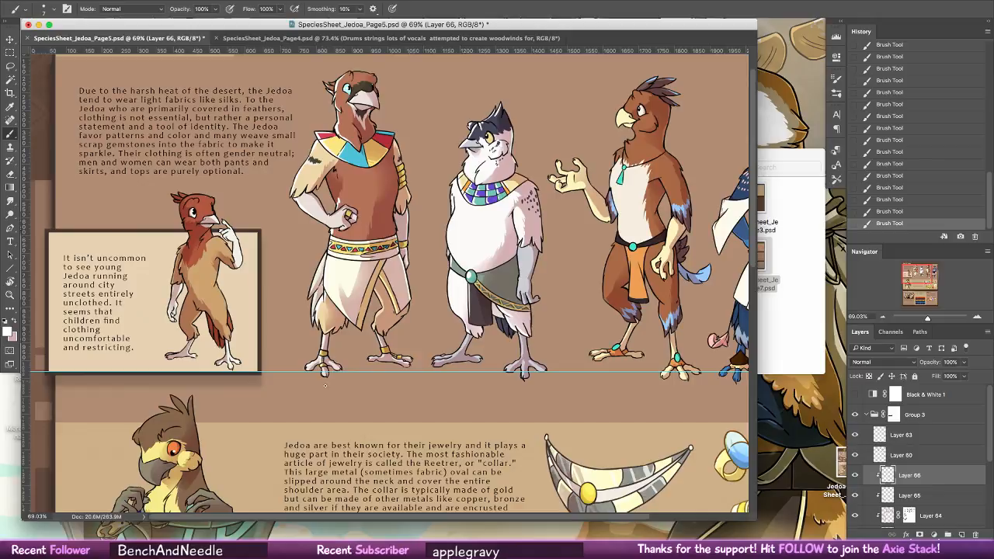
pyautogui.press('super+z')
pyautogui.press('super+z')
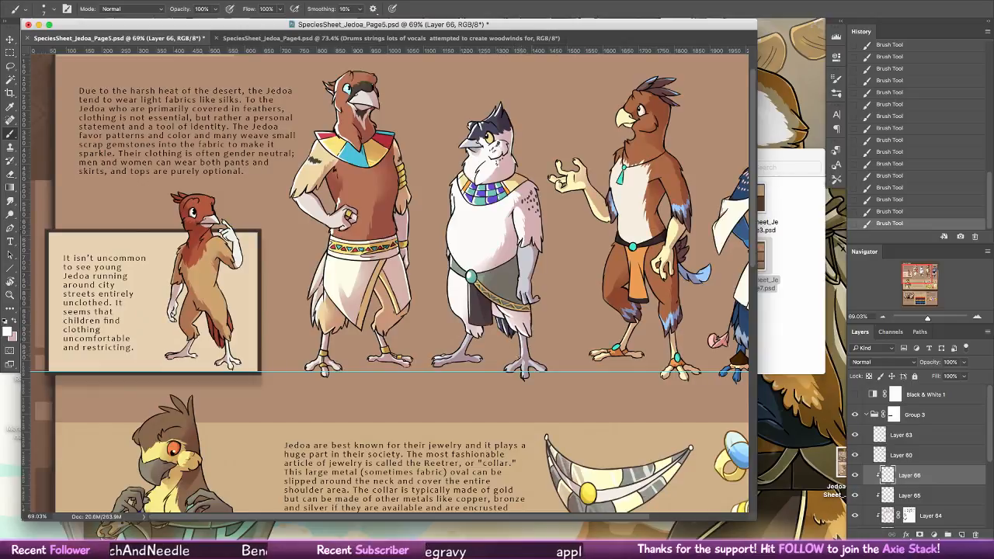
# - Switch to the 9 px brush and paint white highlights on the brown figure's crest, face and upper arm
pyautogui.moveTo(577, 346); pyautogui.dragTo(438, 397)
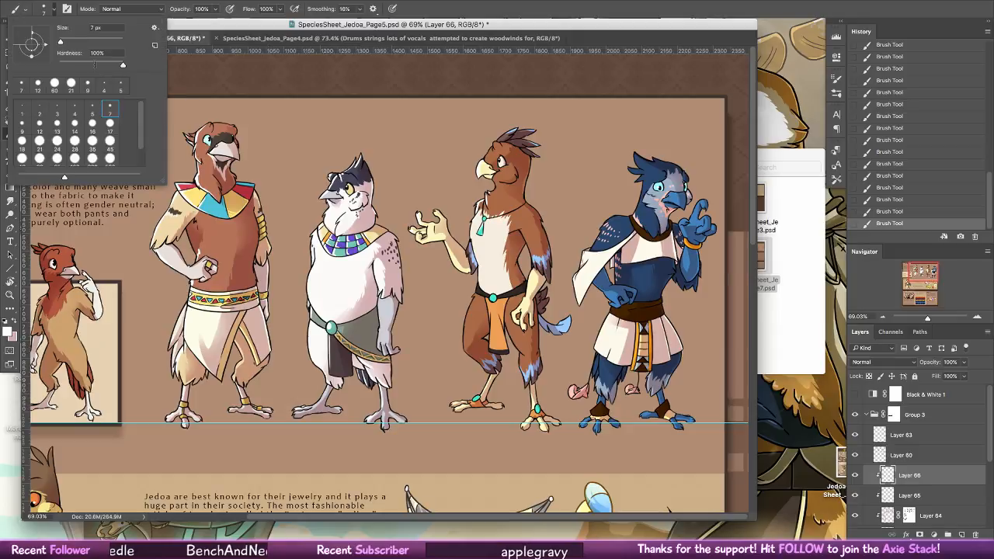
pyautogui.click(46, 13)
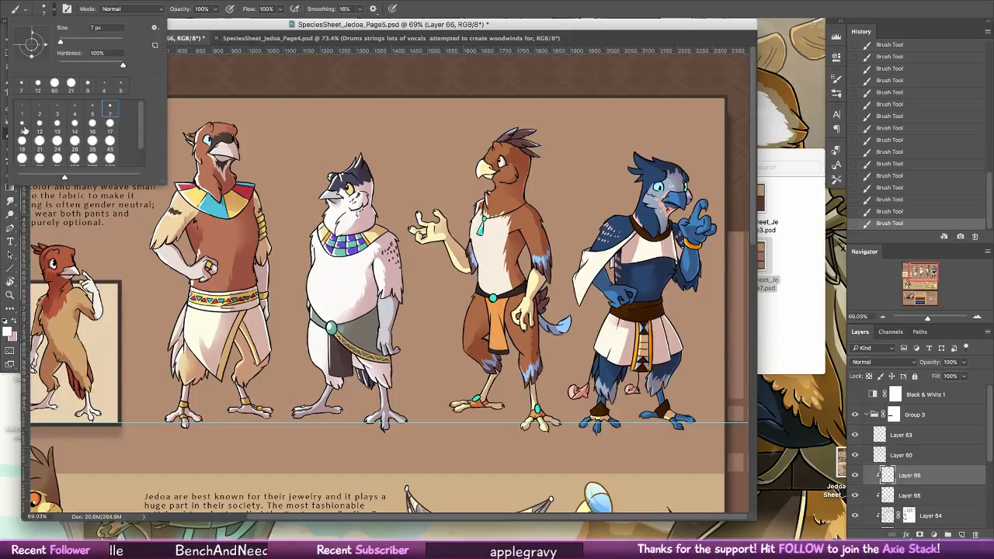
pyautogui.click(24, 127)
pyautogui.moveTo(493, 145)
pyautogui.mouseDown()
pyautogui.moveTo(488, 155)
pyautogui.moveTo(515, 129)
pyautogui.moveTo(536, 138)
pyautogui.mouseUp()
pyautogui.moveTo(500, 171); pyautogui.dragTo(508, 168)
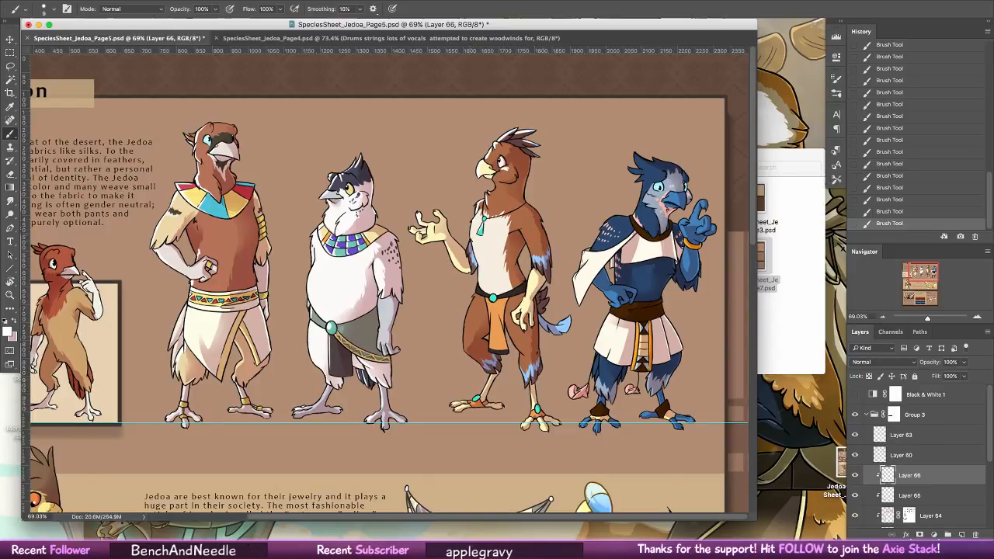
pyautogui.moveTo(521, 229); pyautogui.dragTo(532, 258)
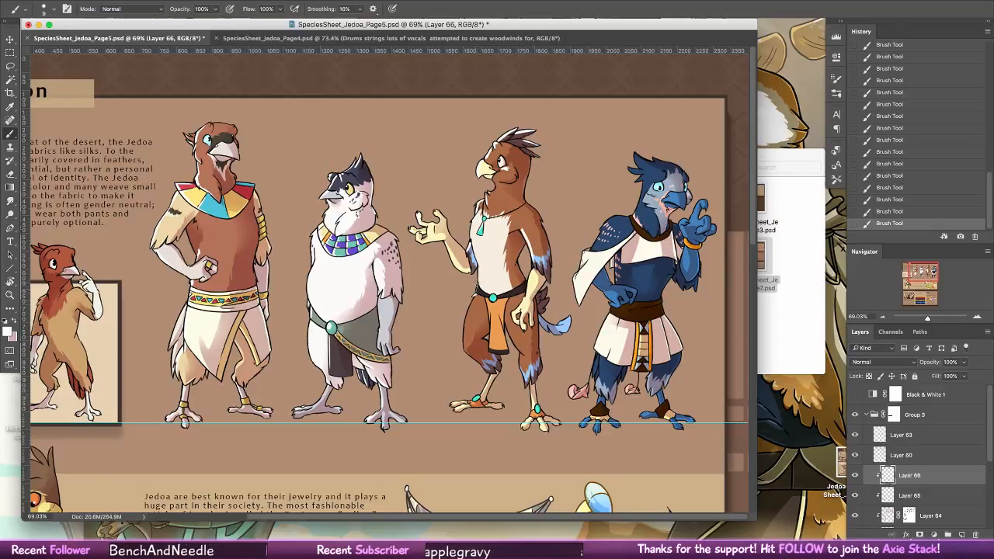
# - Paint white highlights on the brown figure's thigh and lower leg, and on the blue figure's raised hand
pyautogui.moveTo(474, 298)
pyautogui.mouseDown()
pyautogui.moveTo(466, 333)
pyautogui.moveTo(492, 302)
pyautogui.mouseUp()
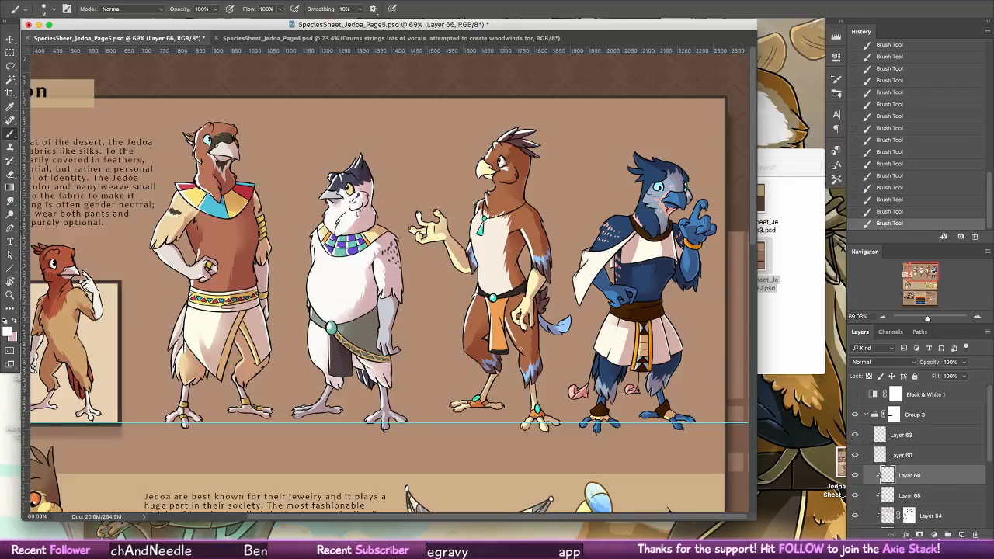
pyautogui.moveTo(519, 322)
pyautogui.mouseDown()
pyautogui.moveTo(508, 351)
pyautogui.moveTo(519, 383)
pyautogui.mouseUp()
pyautogui.scroll(-3, 501, 325)
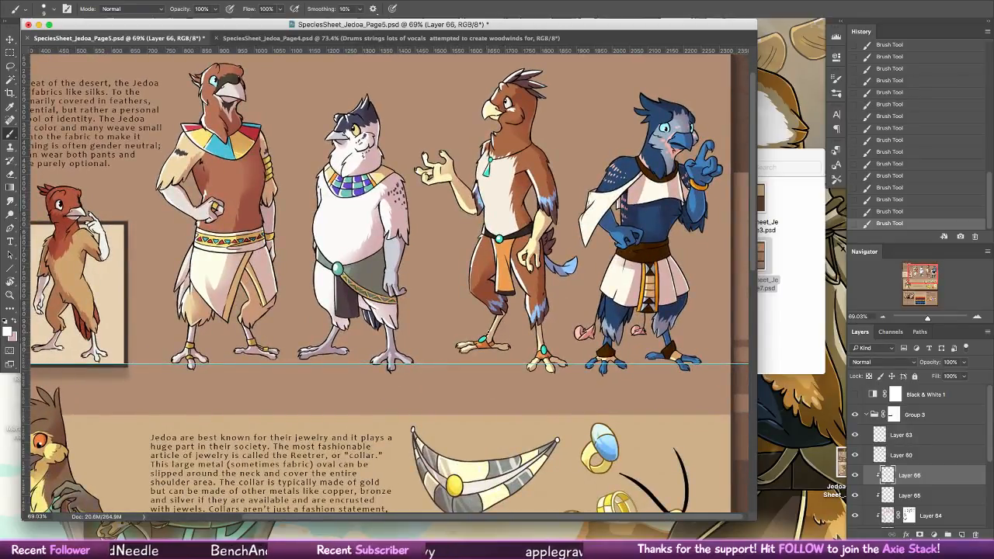
pyautogui.scroll(2, 544, 352)
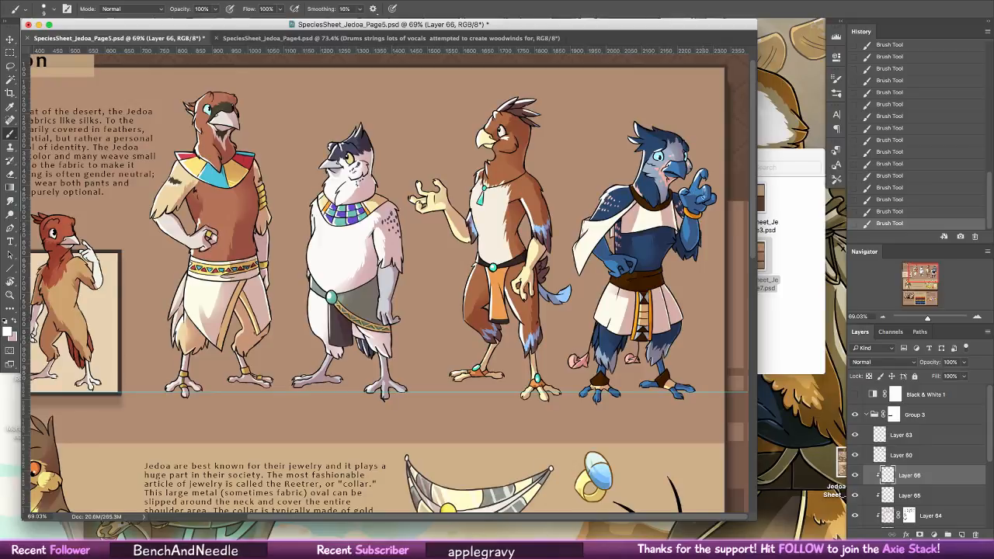
pyautogui.click(707, 187)
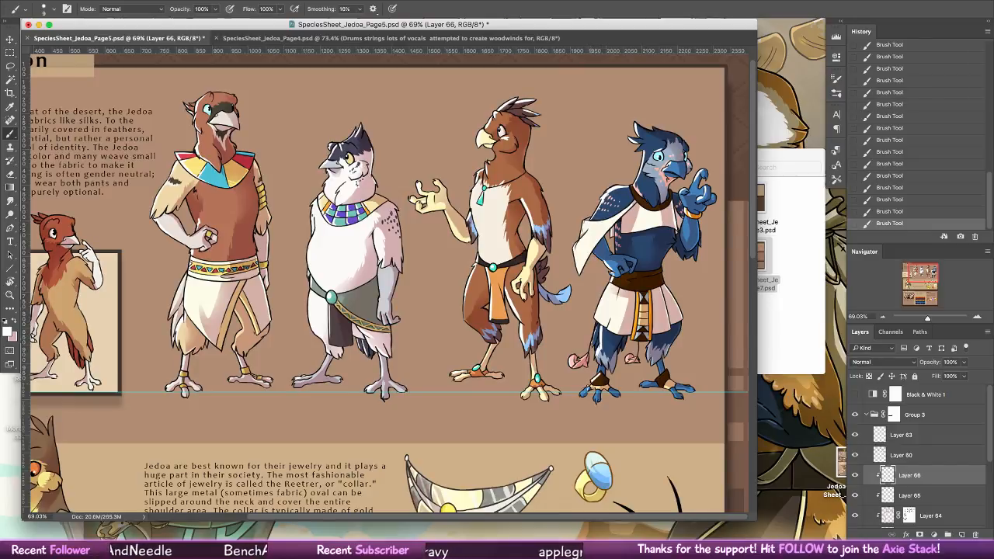
# - Paint white highlights on the young red-headed Jedoa's head, arm and body, undoing unwanted strokes
pyautogui.scroll(-3, 624, 334)
pyautogui.scroll(-1, 624, 335)
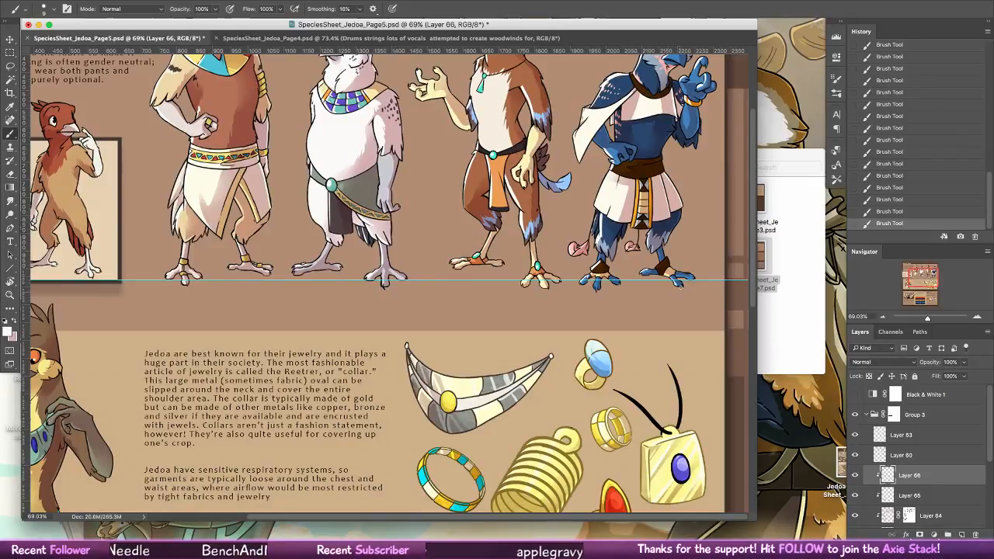
pyautogui.scroll(4, 409, 343)
pyautogui.hscroll(-4, 409, 343)
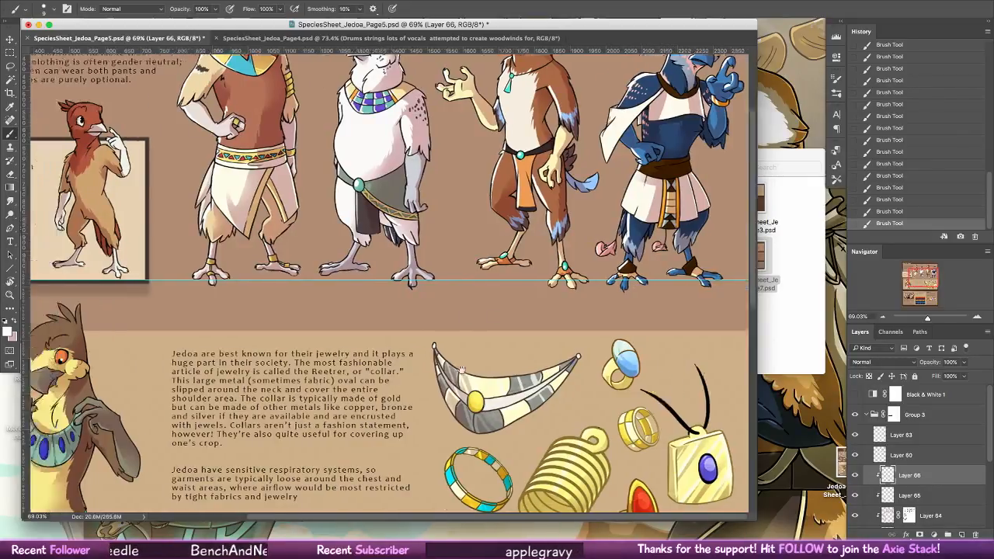
pyautogui.scroll(2, 259, 310)
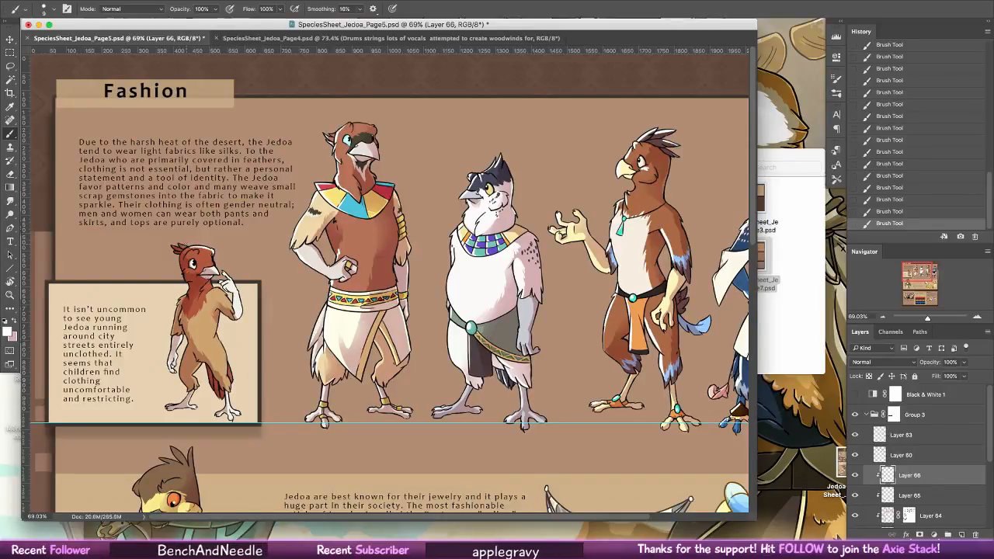
pyautogui.press('super+z')
pyautogui.press('super+z')
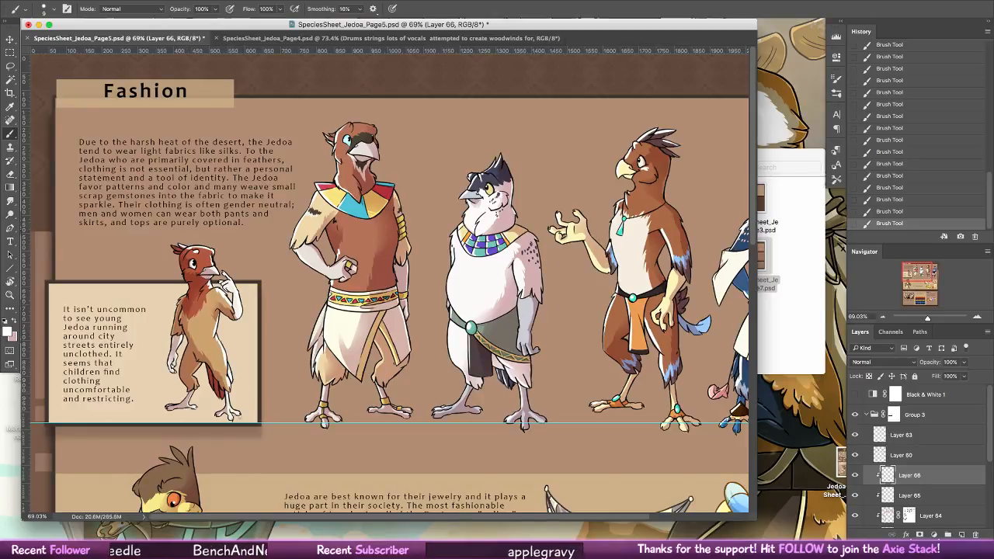
pyautogui.press('super+z')
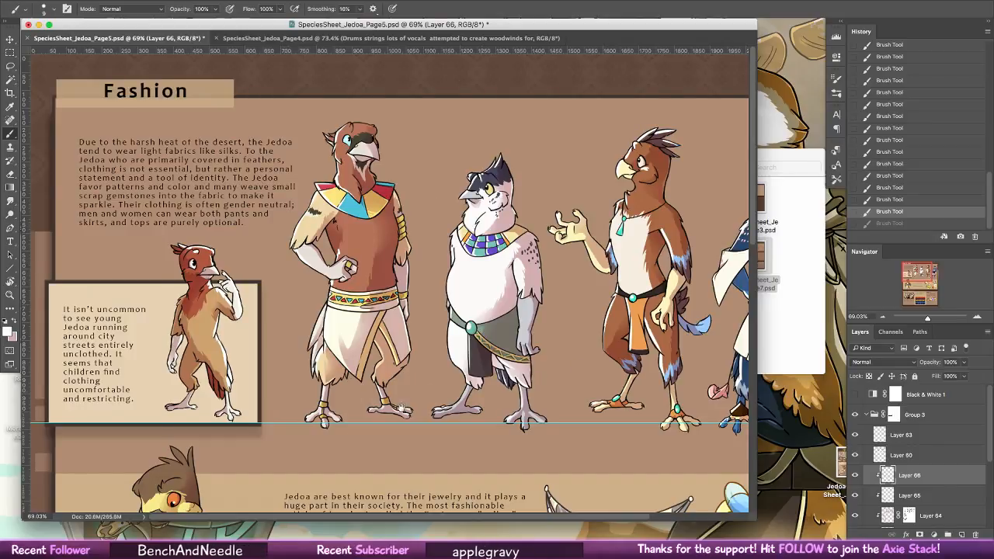
pyautogui.scroll(-5, 403, 407)
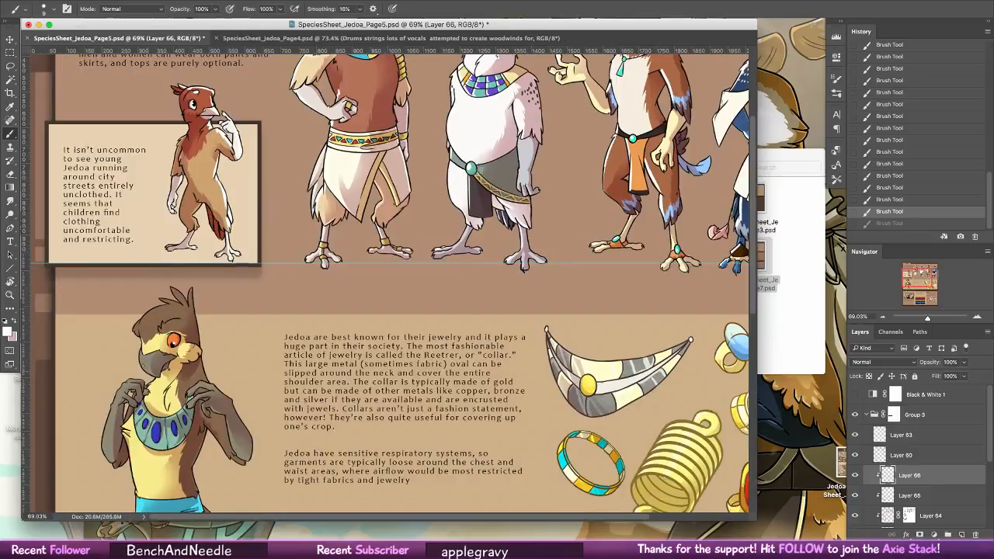
# - Paint white highlights on the beak, crest and eye of the brown bird holding the blue-gemmed collar
pyautogui.press('super+shift+z')
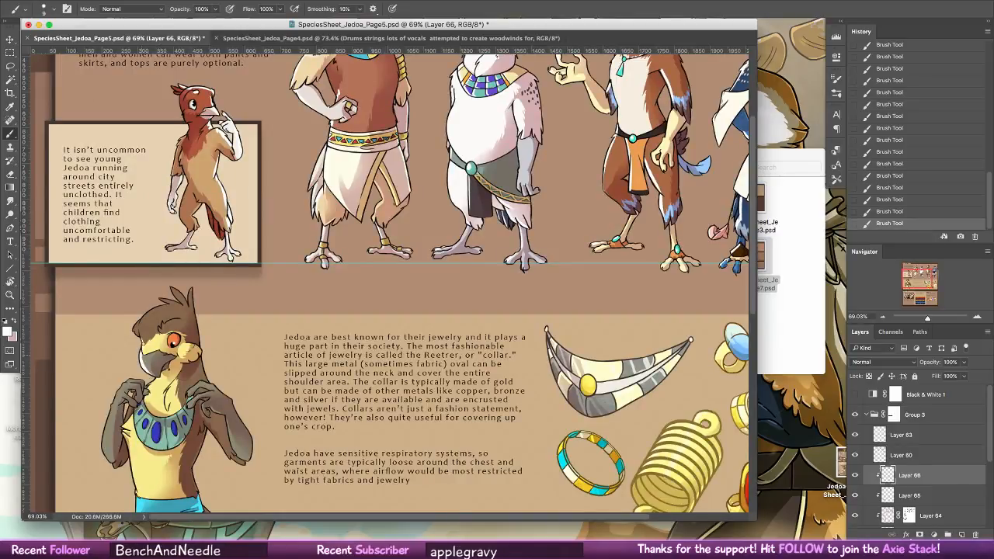
pyautogui.press('super+alt+z')
pyautogui.press('super+alt+z')
pyautogui.moveTo(142, 363)
pyautogui.mouseDown()
pyautogui.moveTo(139, 322)
pyautogui.moveTo(152, 308)
pyautogui.moveTo(134, 334)
pyautogui.moveTo(168, 331)
pyautogui.moveTo(156, 309)
pyautogui.moveTo(180, 289)
pyautogui.mouseUp()
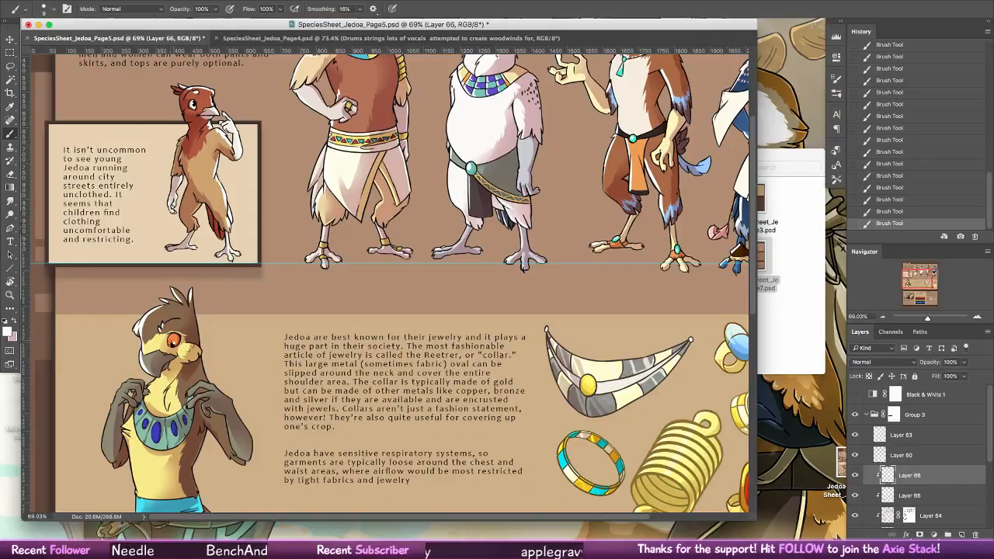
pyautogui.moveTo(170, 335); pyautogui.dragTo(172, 342)
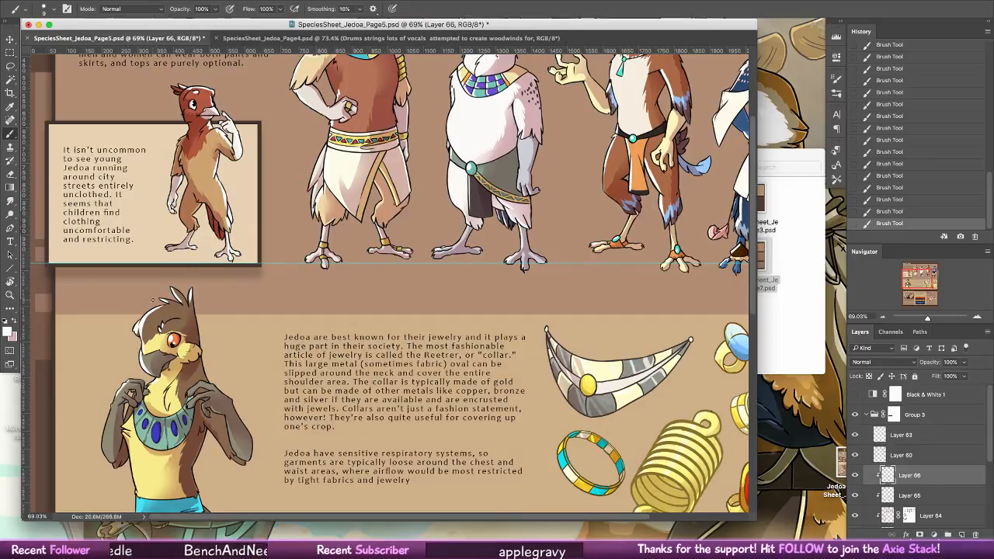
# - Brush white highlights along the brown bird's arm and onto the blue-gemmed collar, undoing and redoing strokes to compare them
pyautogui.moveTo(171, 403); pyautogui.dragTo(171, 357)
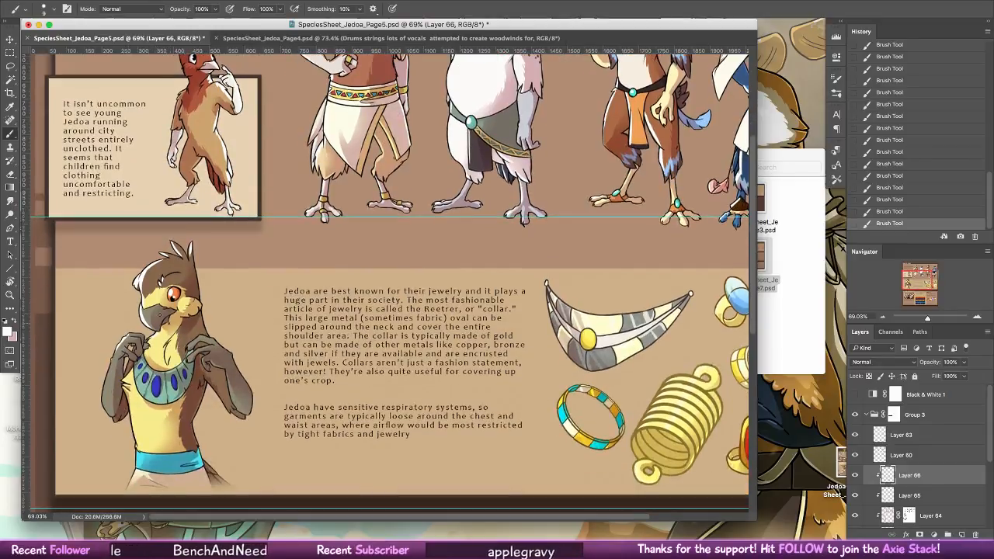
pyautogui.press('v')
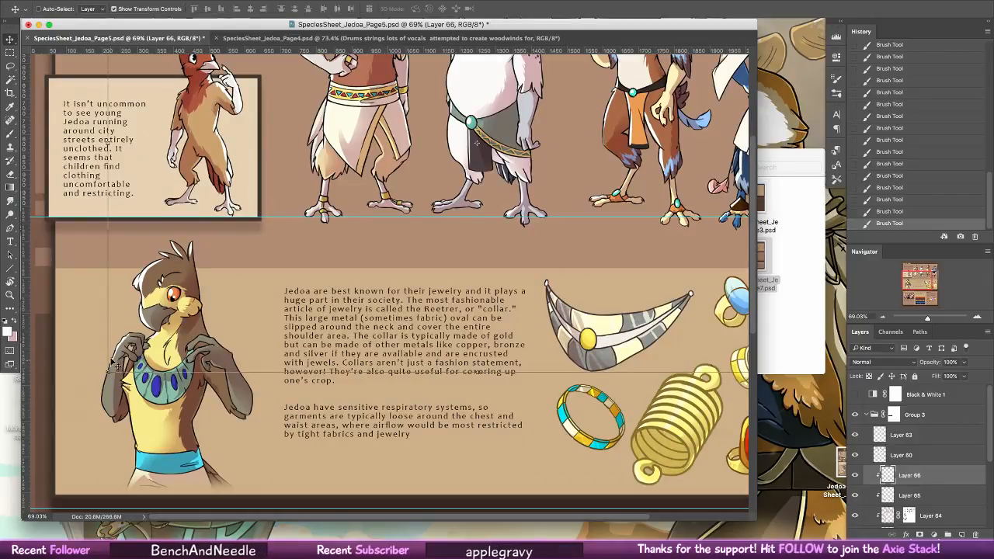
pyautogui.press('b')
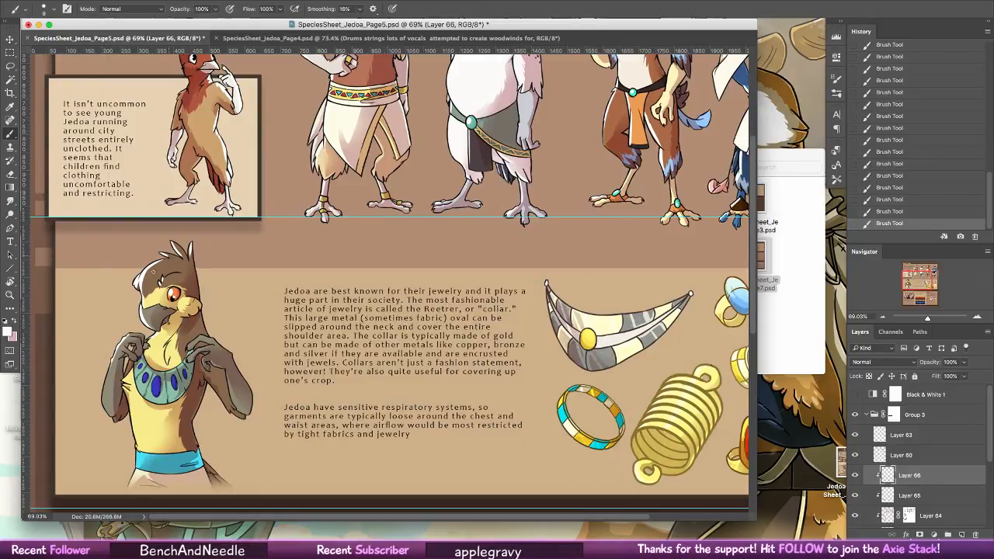
pyautogui.moveTo(116, 351)
pyautogui.mouseDown()
pyautogui.moveTo(105, 413)
pyautogui.moveTo(126, 399)
pyautogui.moveTo(107, 408)
pyautogui.mouseUp()
pyautogui.press('super+z')
pyautogui.moveTo(136, 371)
pyautogui.mouseDown()
pyautogui.moveTo(150, 399)
pyautogui.moveTo(154, 392)
pyautogui.mouseUp()
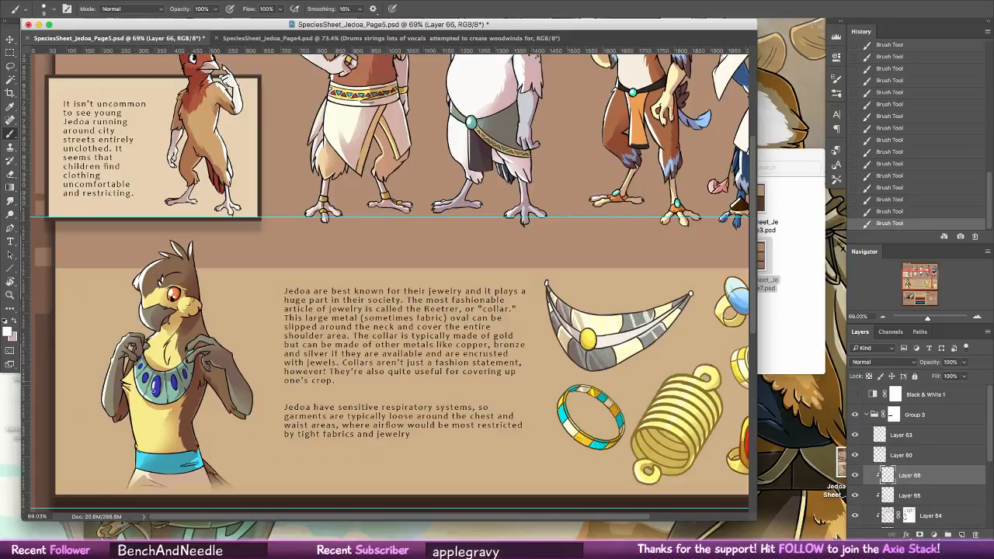
pyautogui.press('super+z')
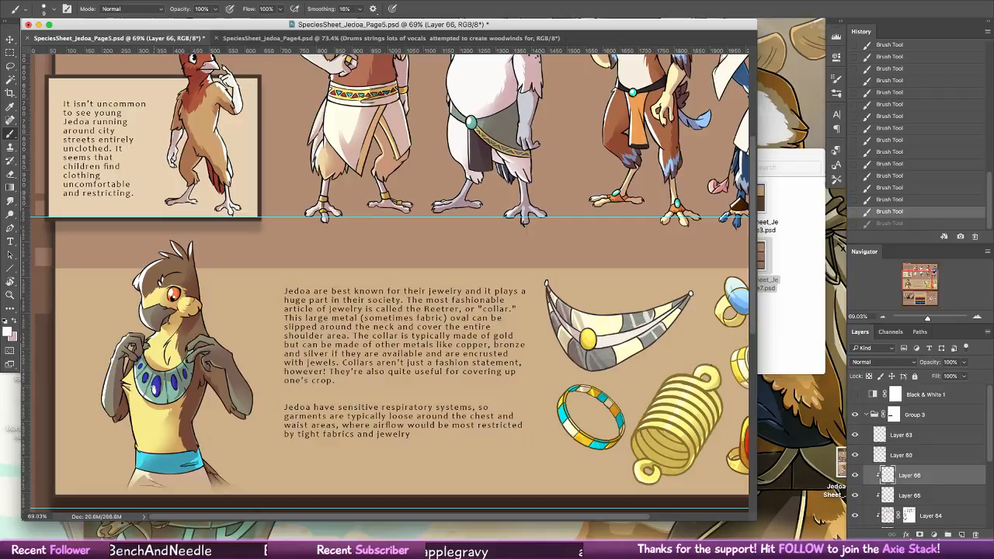
pyautogui.press('super+shift+z')
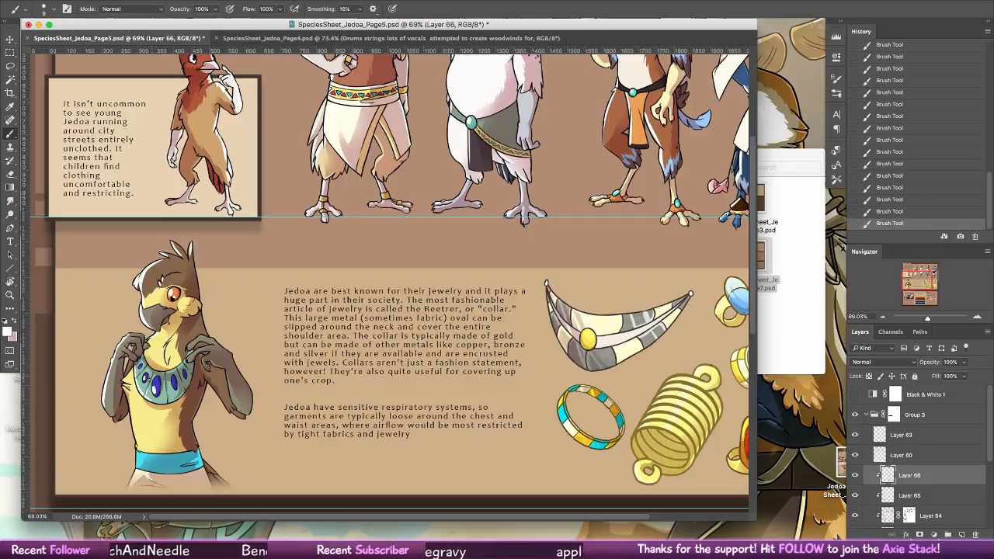
pyautogui.press('super+z')
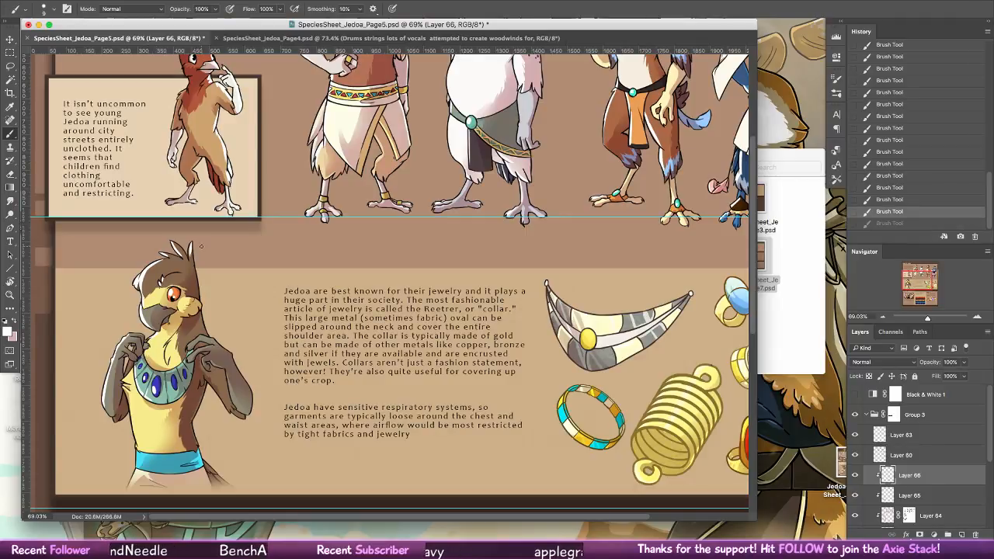
# - Add more white highlights to the brown bird's collar, hands and torso, undoing and restoring strokes to judge them
pyautogui.click(139, 386)
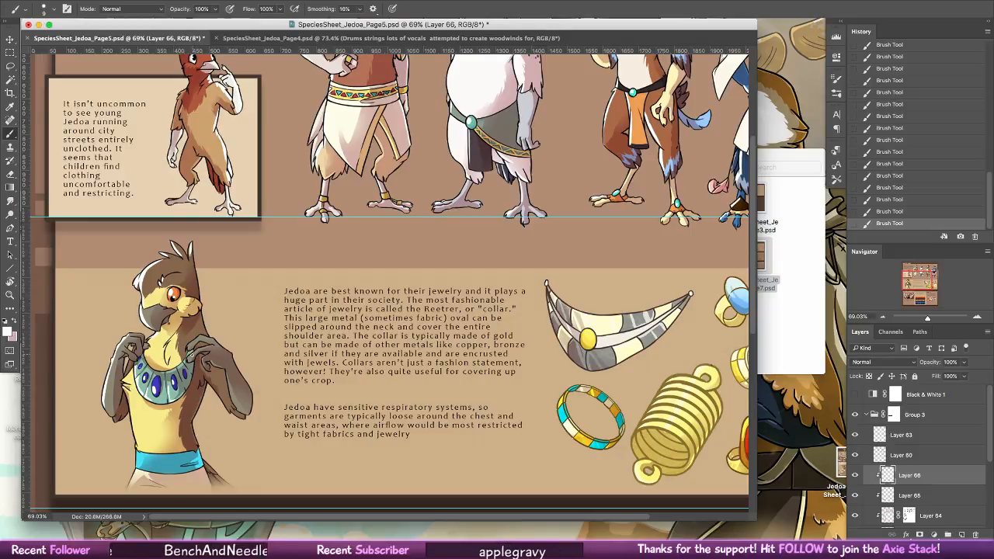
pyautogui.press('super+z')
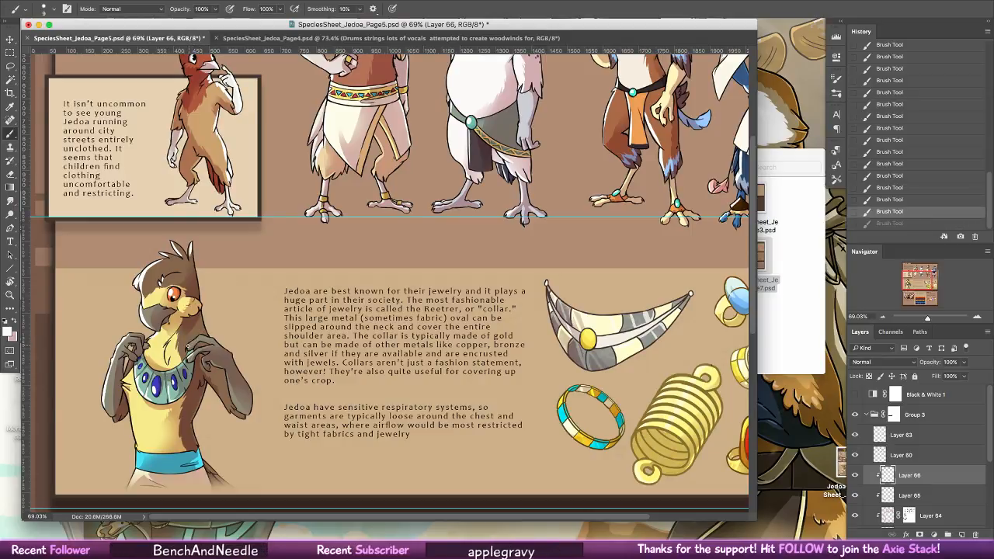
pyautogui.press('super+shift+z')
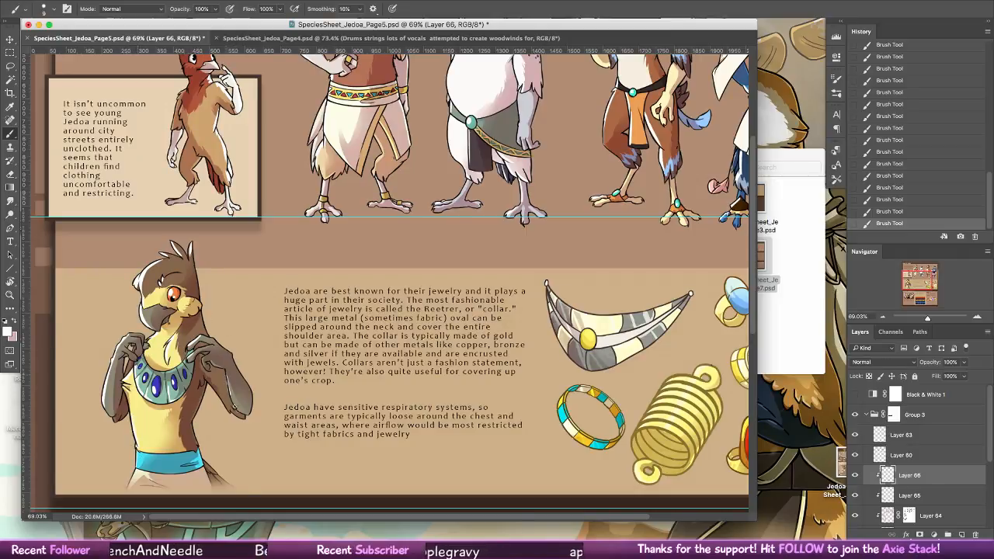
pyautogui.hotkey('ctrl', 'z')
pyautogui.hotkey('ctrl', 'shift', 'z')
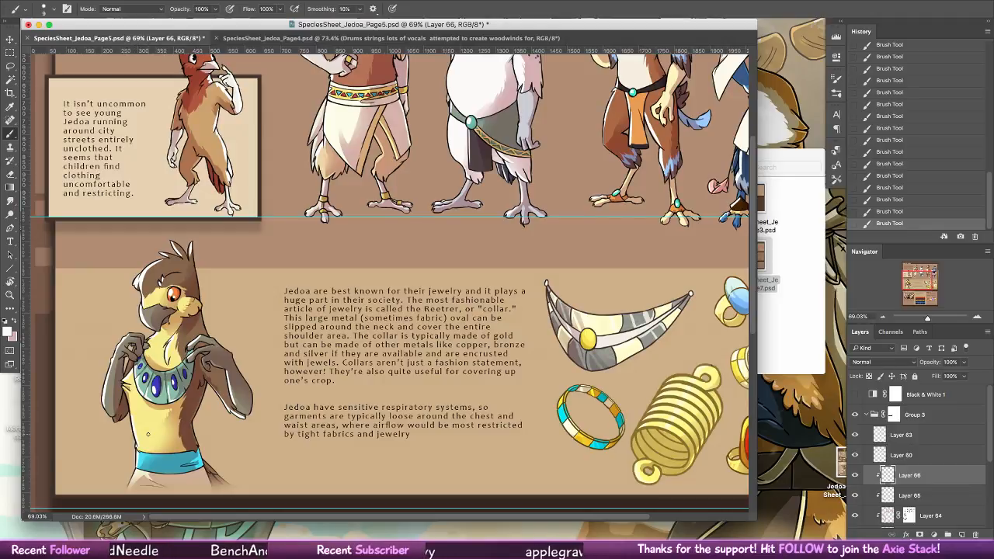
# - Paint white highlights on the seated Jedoa in the Arts and Entertainment illustration, undoing unwanted strokes
pyautogui.moveTo(272, 509); pyautogui.dragTo(272, 205)
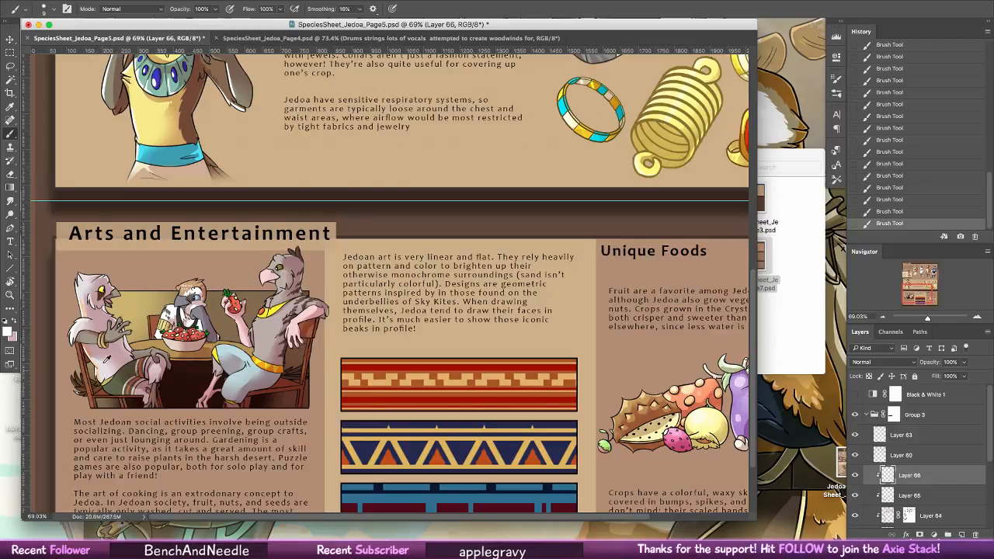
pyautogui.hotkey('ctrl', 'z')
pyautogui.hotkey('ctrl', 'z')
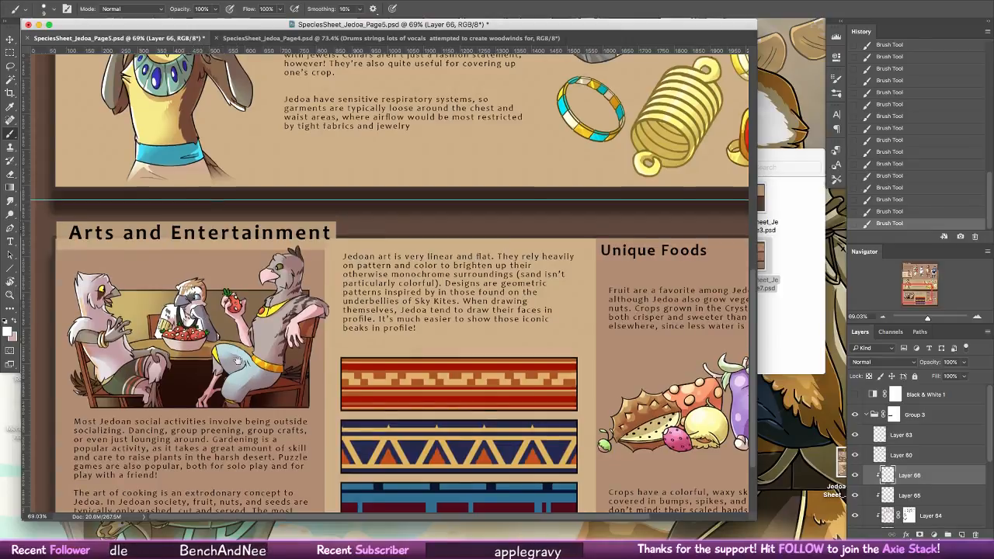
pyautogui.scroll(-2, 209, 265)
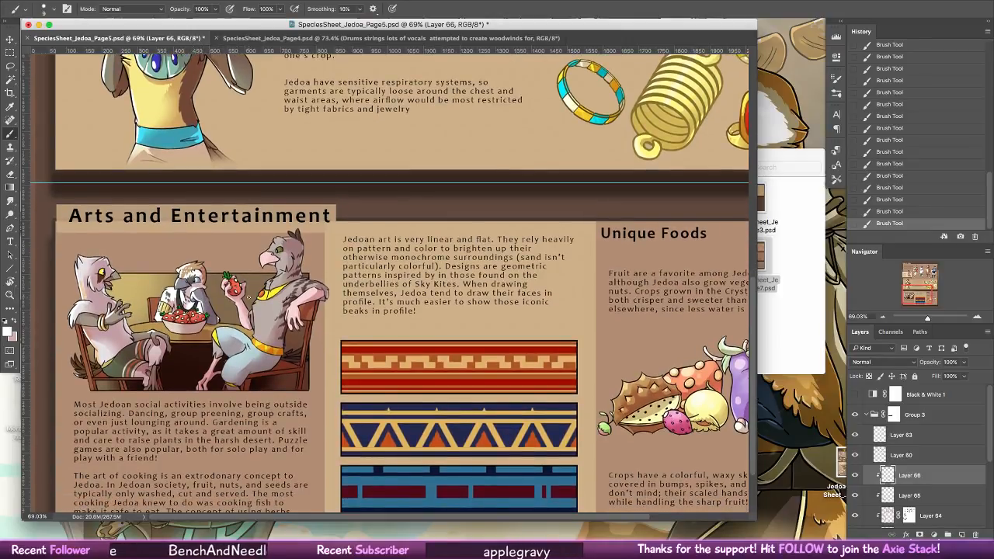
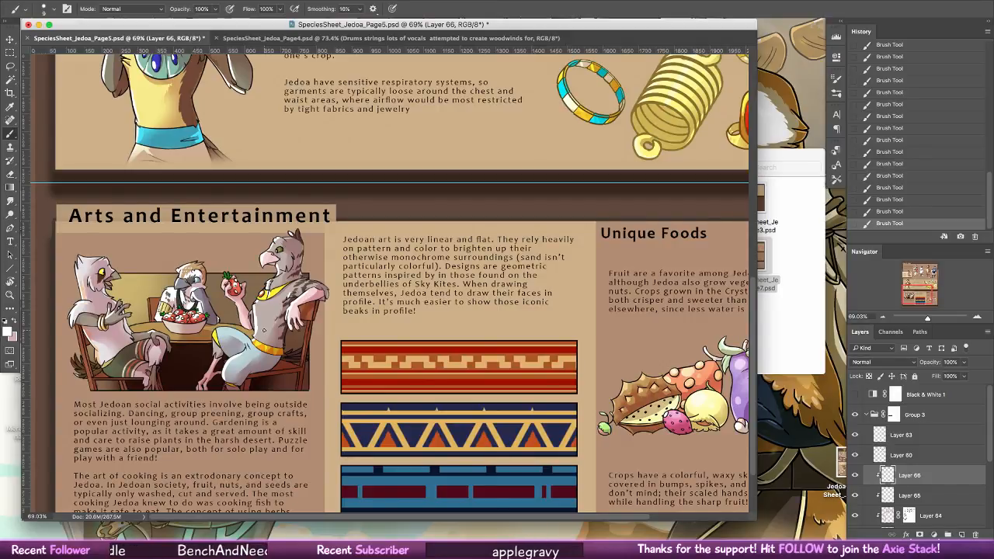
# - Erase the excess white highlight on the gray seated figure's chest and brush a highlight onto its hanging hand
pyautogui.scroll(-3, 470, 295)
pyautogui.press('e')
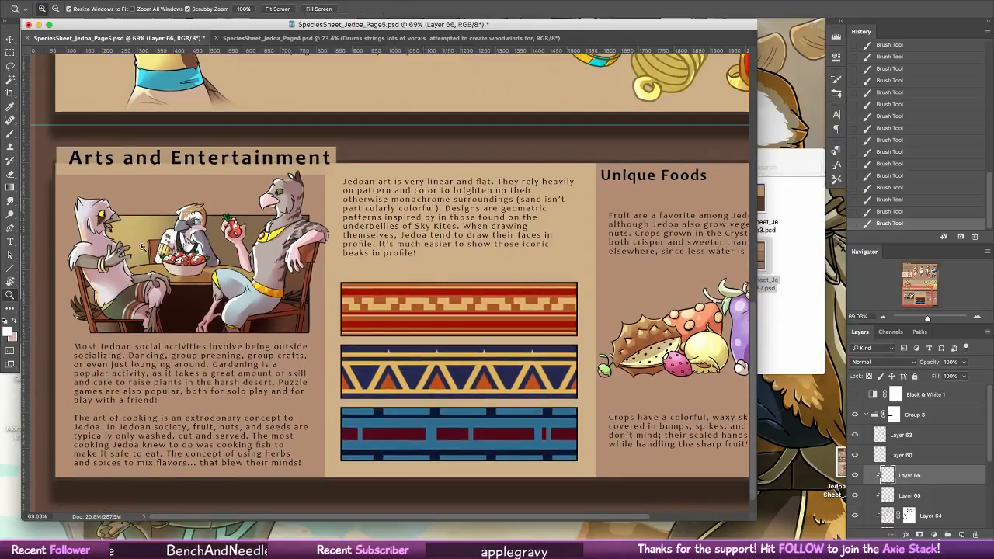
pyautogui.scroll(3, 280, 264)
pyautogui.moveTo(236, 275); pyautogui.dragTo(230, 311)
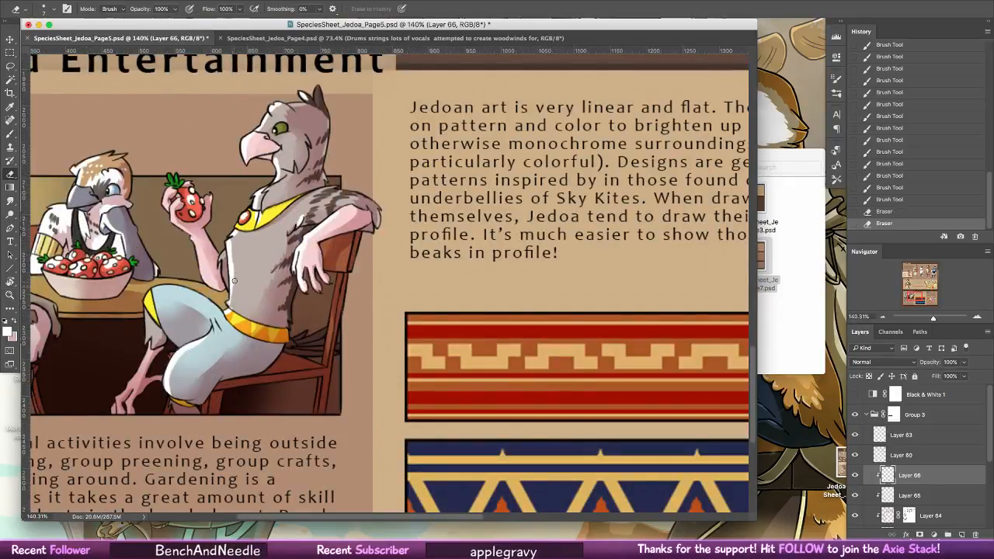
pyautogui.press('super+z')
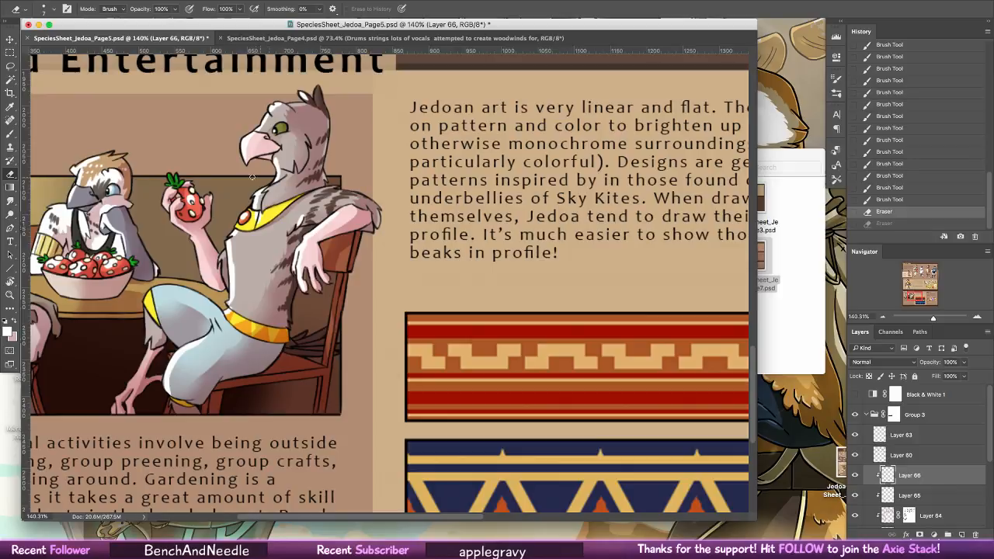
pyautogui.moveTo(235, 275)
pyautogui.mouseDown()
pyautogui.moveTo(233, 306)
pyautogui.moveTo(235, 261)
pyautogui.mouseUp()
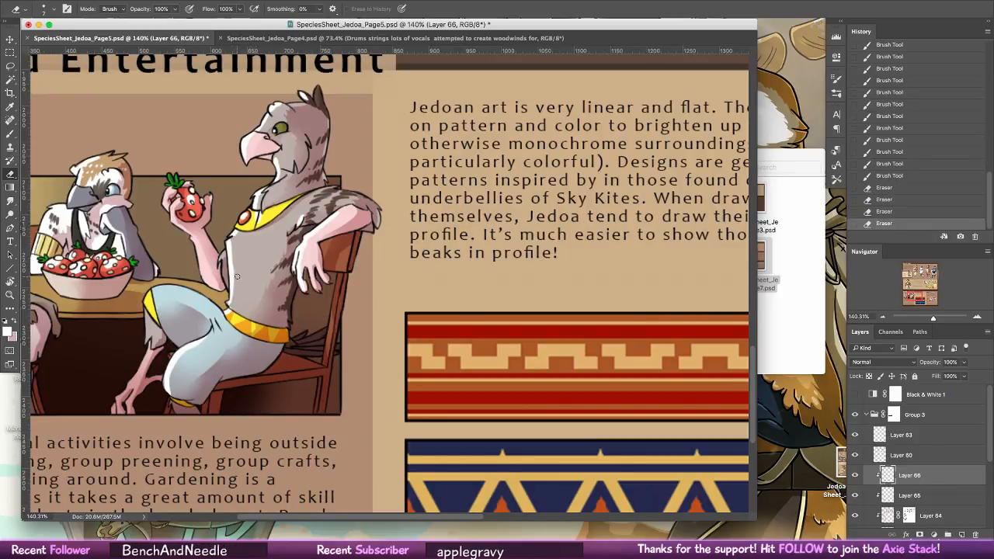
pyautogui.click(10, 134)
pyautogui.moveTo(294, 272); pyautogui.dragTo(297, 267)
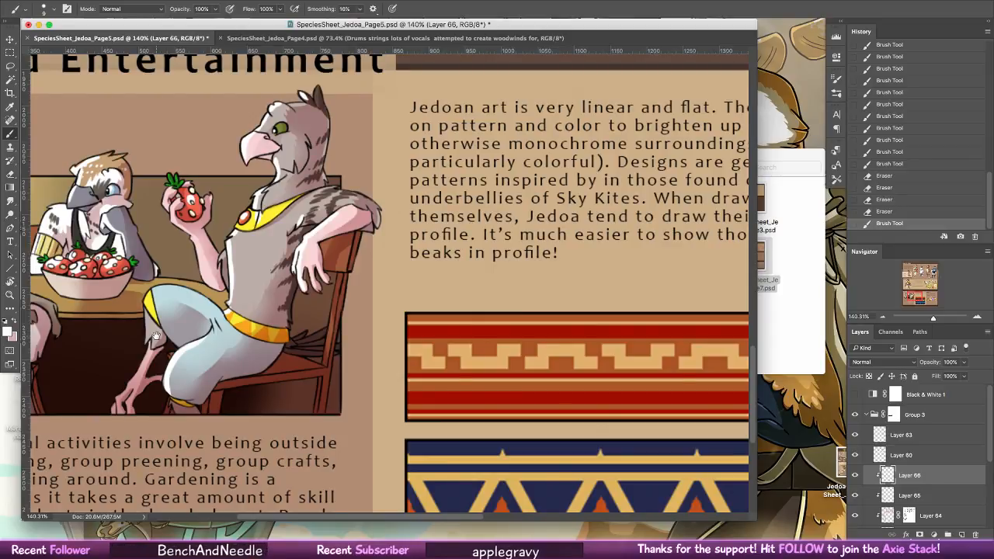
# - Paint white highlights on the white-feathered seated figure's lap and legs, undoing the unwanted strokes
pyautogui.moveTo(250, 355)
pyautogui.mouseDown()
pyautogui.moveTo(299, 286)
pyautogui.moveTo(422, 268)
pyautogui.moveTo(429, 280)
pyautogui.mouseUp()
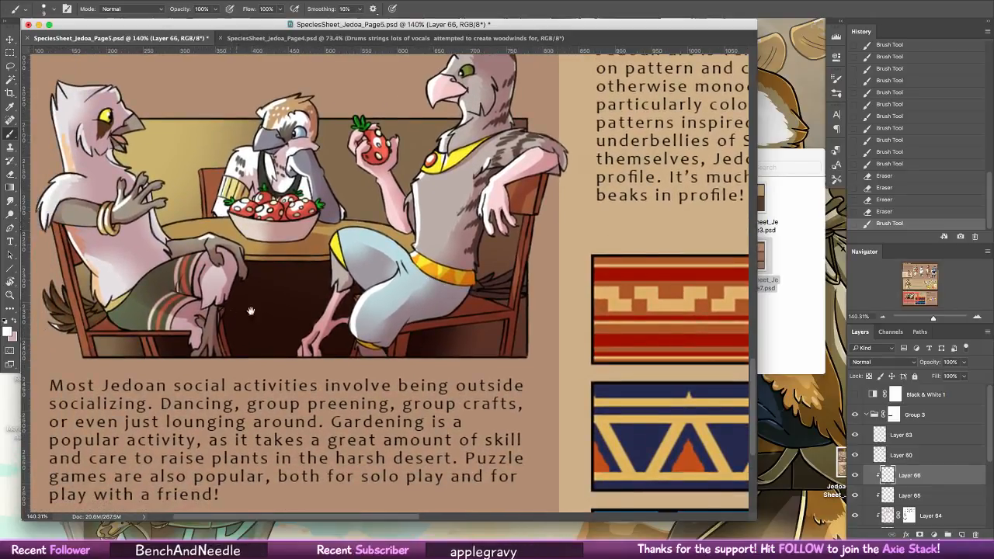
pyautogui.moveTo(250, 311); pyautogui.dragTo(343, 292)
pyautogui.moveTo(159, 281)
pyautogui.mouseDown()
pyautogui.moveTo(165, 246)
pyautogui.moveTo(125, 318)
pyautogui.mouseUp()
pyautogui.moveTo(121, 302)
pyautogui.mouseDown()
pyautogui.moveTo(154, 350)
pyautogui.moveTo(125, 288)
pyautogui.moveTo(153, 350)
pyautogui.moveTo(128, 294)
pyautogui.moveTo(134, 333)
pyautogui.mouseUp()
pyautogui.press('super+z')
pyautogui.press('super+z')
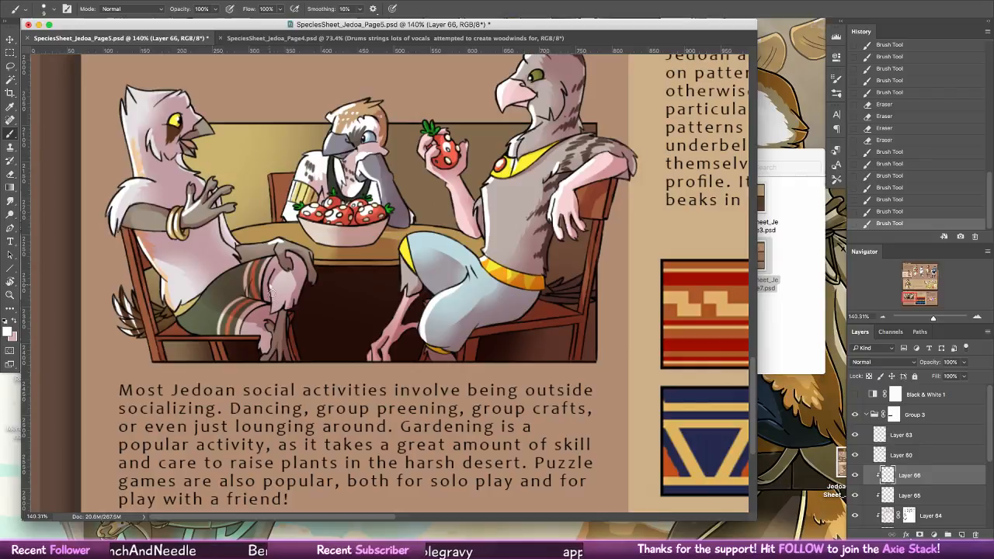
# - Paint white highlights on the white-feathered seated figure's leg and shorts and on the gray seated figure's lower leg
pyautogui.moveTo(272, 312)
pyautogui.mouseDown()
pyautogui.moveTo(272, 298)
pyautogui.moveTo(278, 332)
pyautogui.mouseUp()
pyautogui.moveTo(191, 312); pyautogui.dragTo(180, 320)
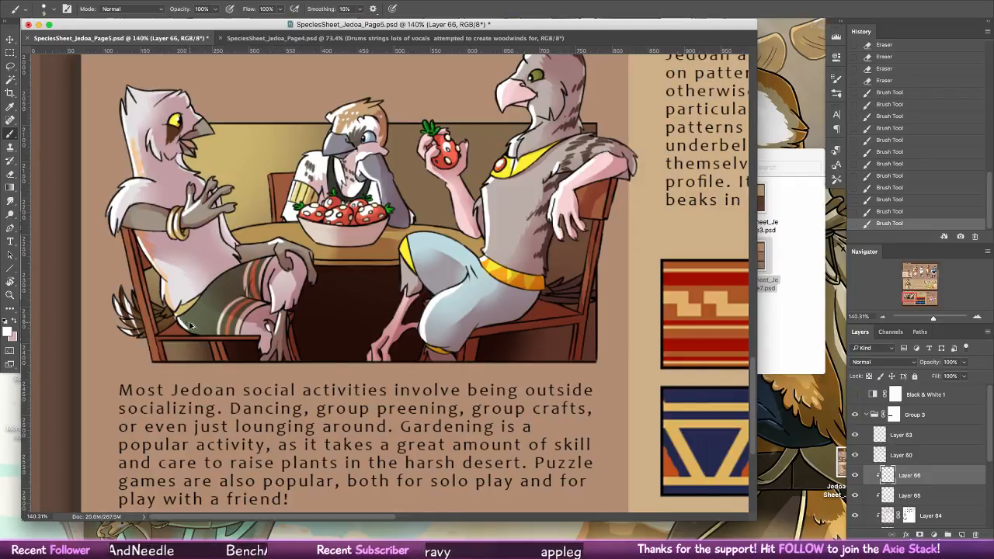
pyautogui.press('super+z')
pyautogui.press('super+shift+z')
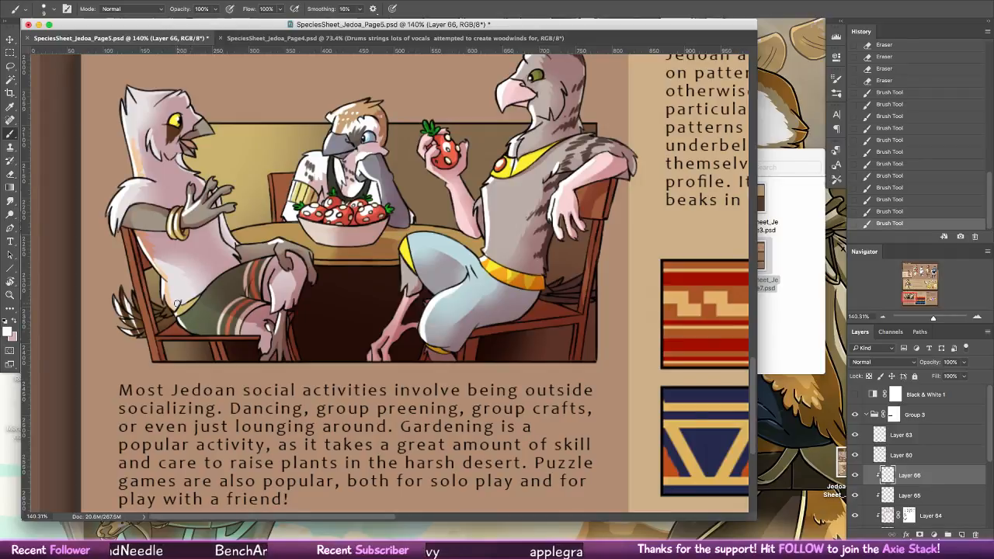
pyautogui.moveTo(402, 301); pyautogui.dragTo(387, 329)
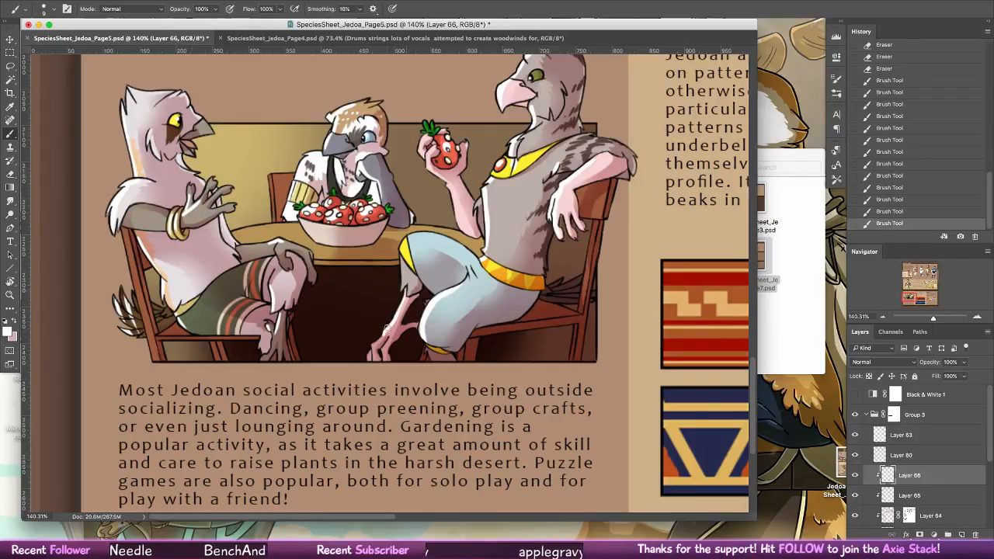
pyautogui.moveTo(401, 286); pyautogui.dragTo(399, 250)
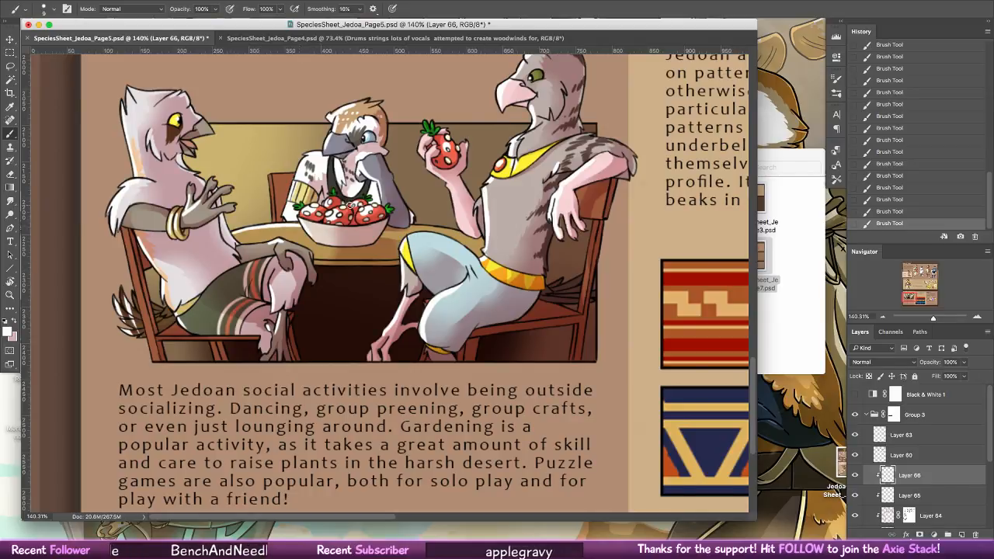
# - Set the highlight layer, Layer 66, to Overlay blending at 63% opacity
pyautogui.moveTo(544, 376); pyautogui.dragTo(233, 489)
pyautogui.click(893, 364)
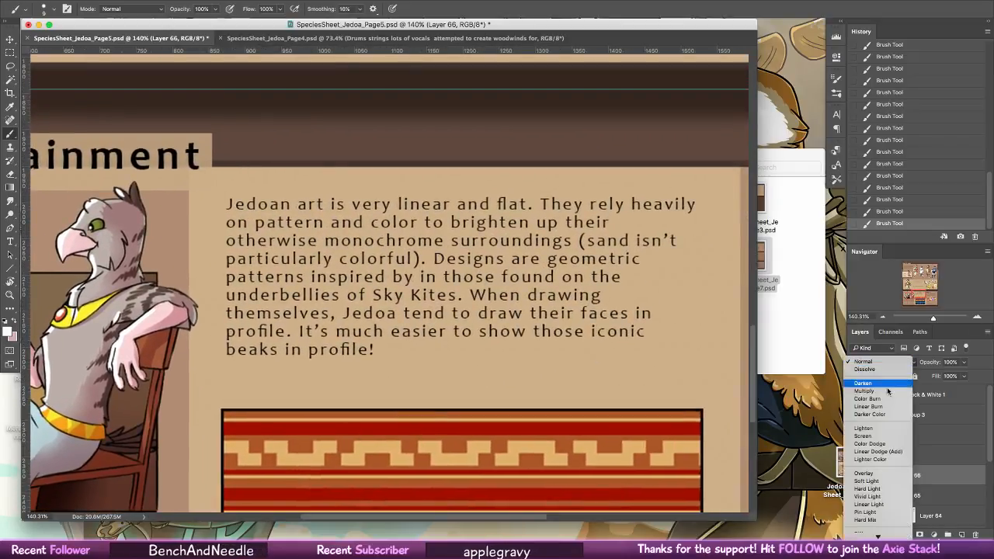
pyautogui.click(874, 476)
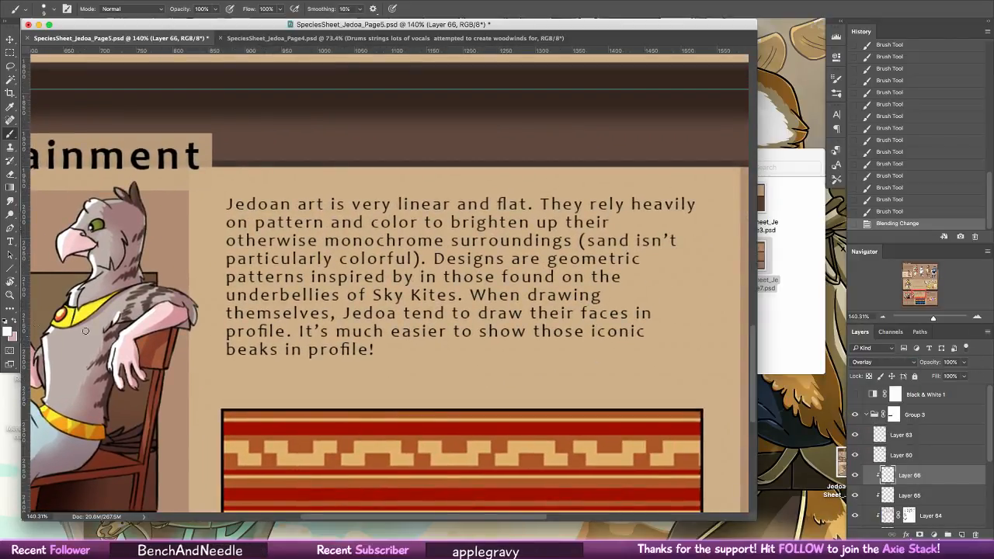
pyautogui.press('z')
pyautogui.moveTo(527, 310); pyautogui.dragTo(519, 272)
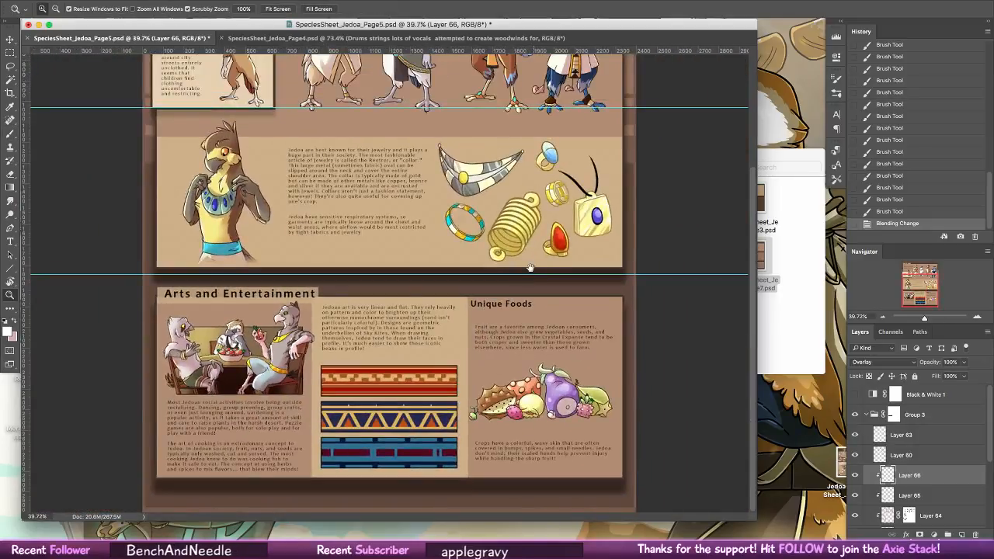
pyautogui.scroll(3, 529, 268)
pyautogui.click(965, 362)
pyautogui.moveTo(968, 376); pyautogui.dragTo(947, 377)
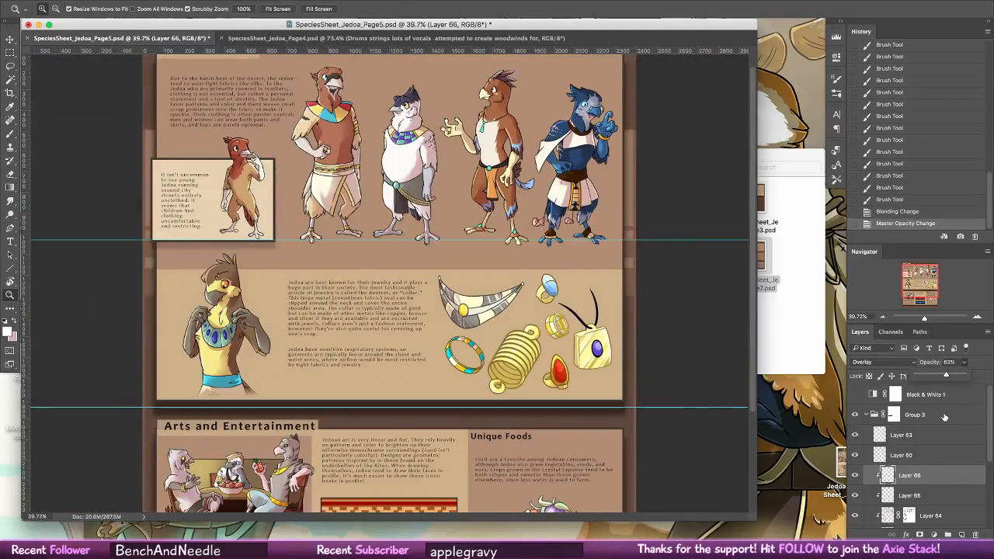
# - Collapse Group 3 and toggle the visibility of Group 3 and Layer 58 to check what they contain
pyautogui.click(929, 435)
pyautogui.click(856, 415)
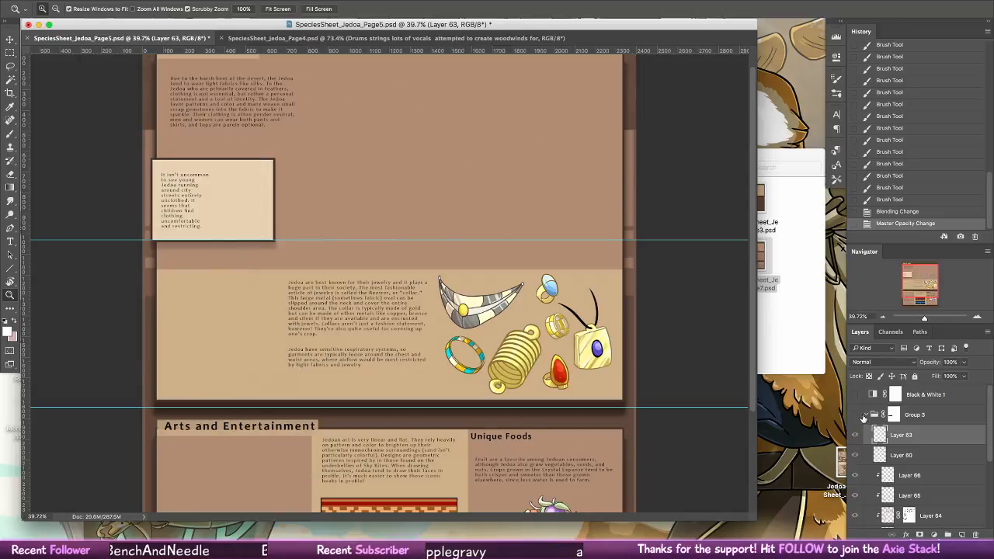
pyautogui.click(857, 415)
pyautogui.click(867, 415)
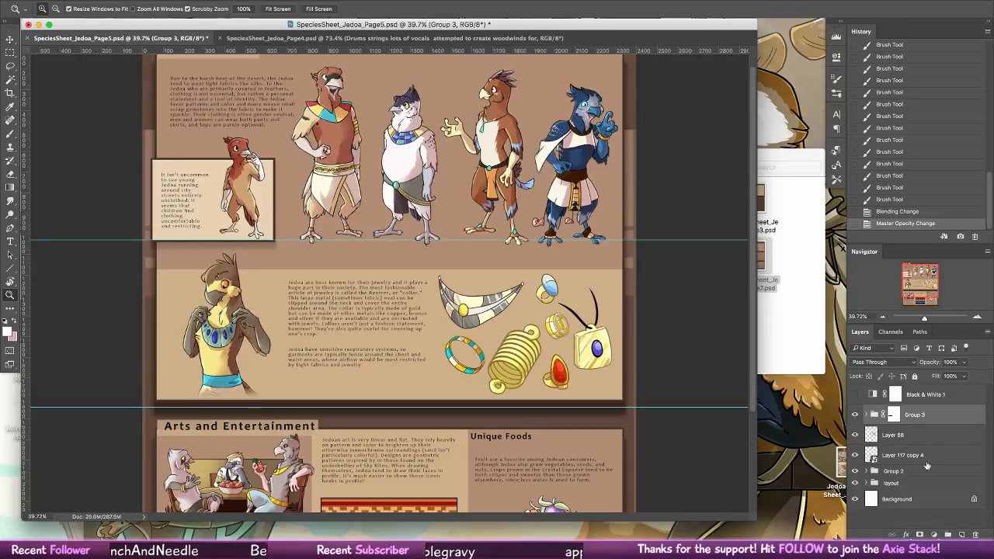
pyautogui.click(856, 435)
pyautogui.click(856, 435)
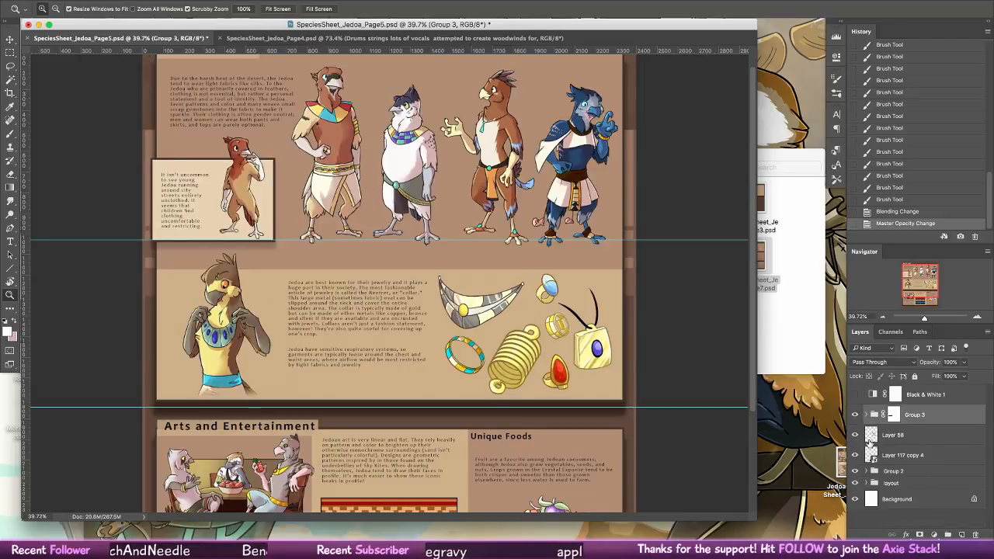
# - Look for the layer holding the Unique Foods fruit illustration, testing Layer 117 copy 4 and toggling Group 2
pyautogui.click(917, 456)
pyautogui.scroll(-5, 619, 430)
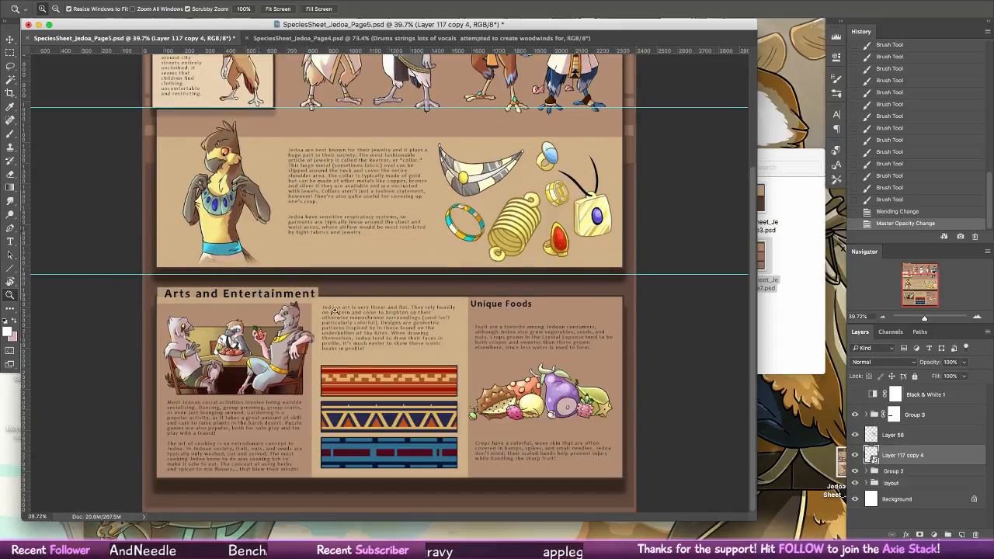
pyautogui.moveTo(569, 426); pyautogui.dragTo(509, 336)
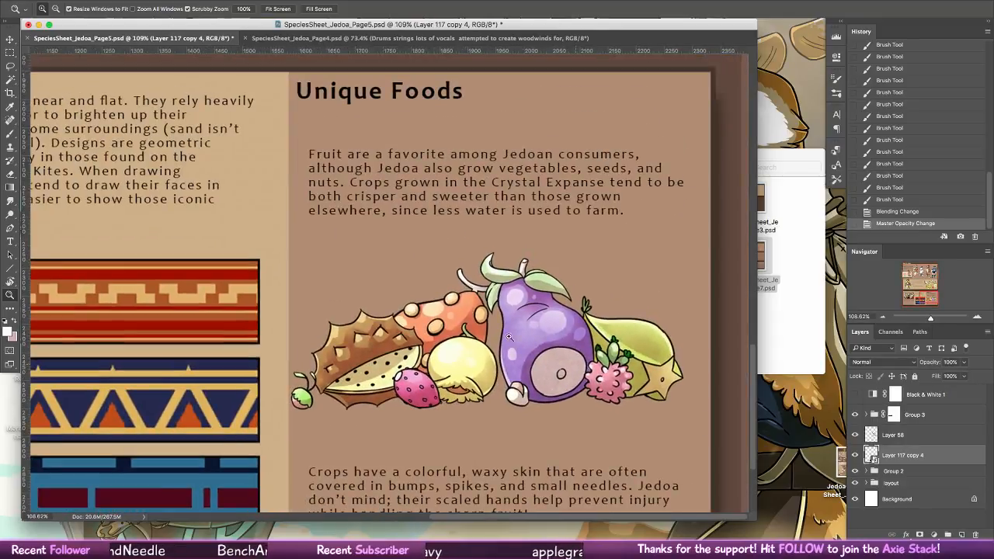
pyautogui.press('v')
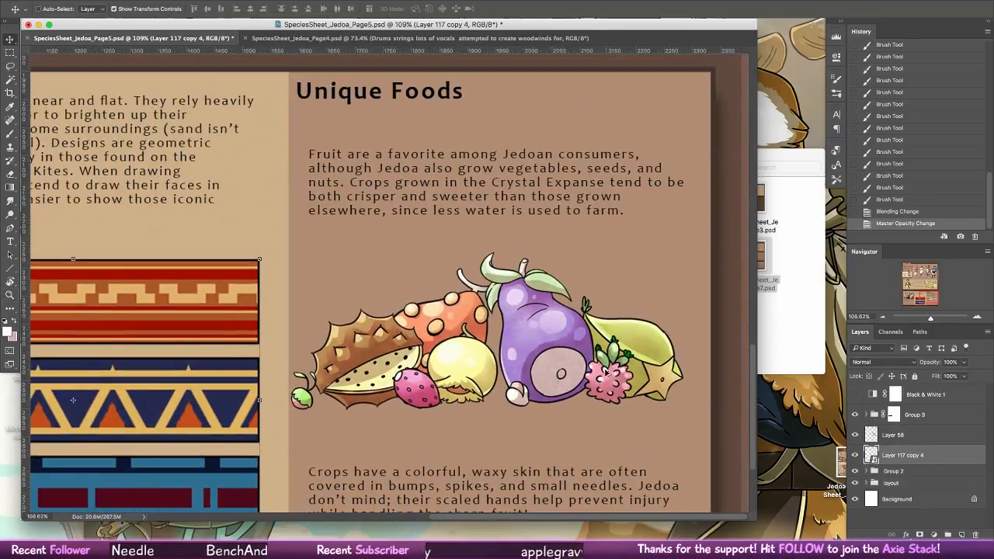
pyautogui.moveTo(443, 346); pyautogui.dragTo(313, 198)
pyautogui.press('super+z')
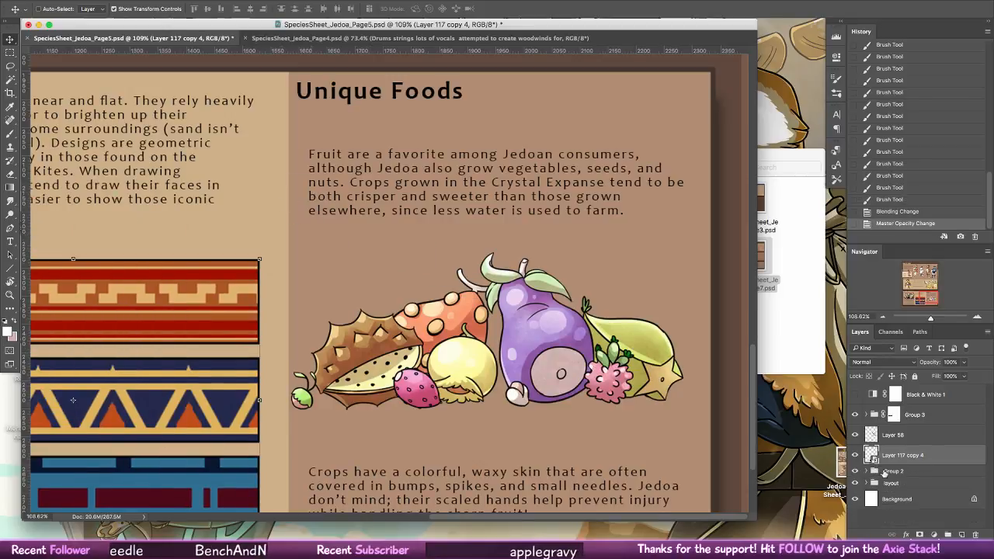
pyautogui.click(859, 473)
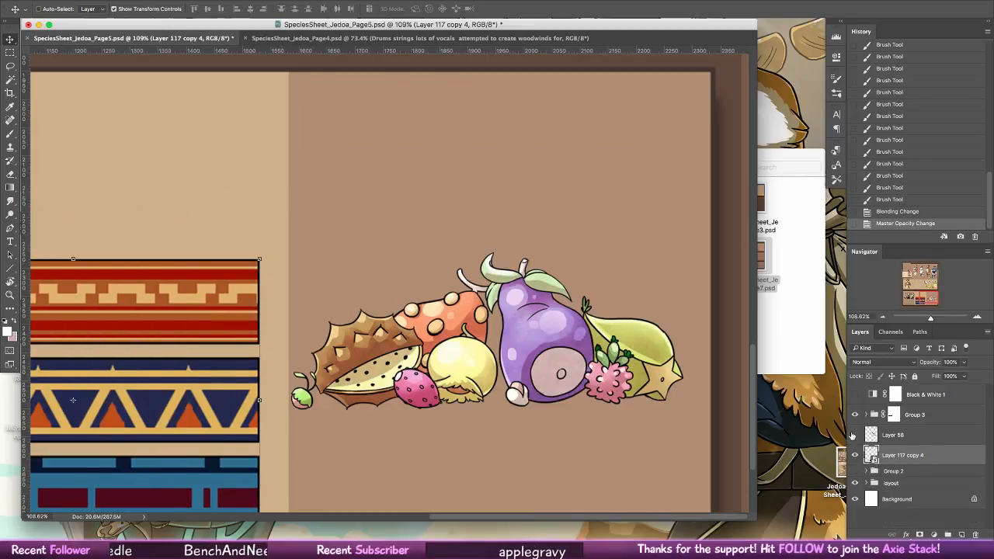
pyautogui.click(858, 471)
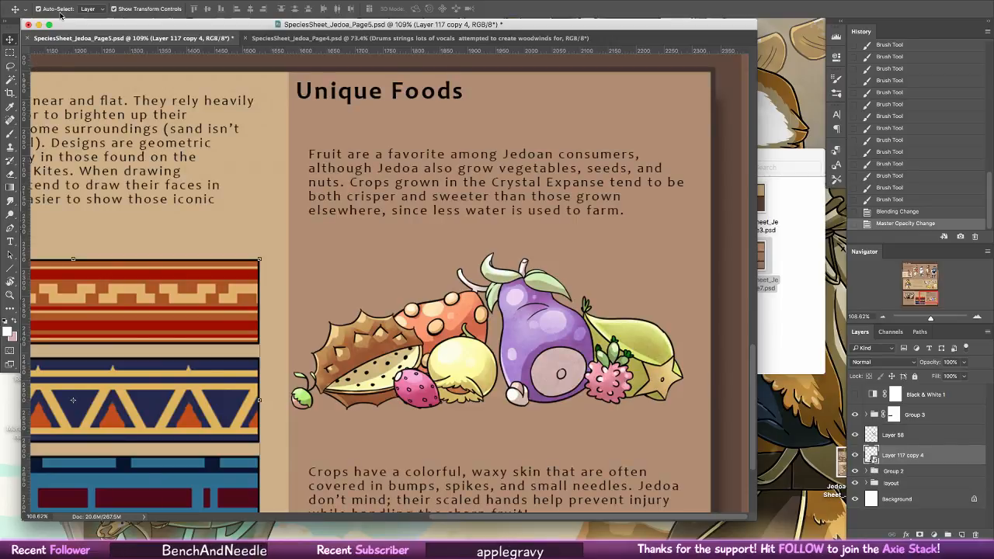
# - Place the fruit illustration's layer directly above Layer 117 copy 4 and put a duplicate of the fruit over the text above
pyautogui.click(513, 412)
pyautogui.moveTo(917, 518); pyautogui.dragTo(914, 457)
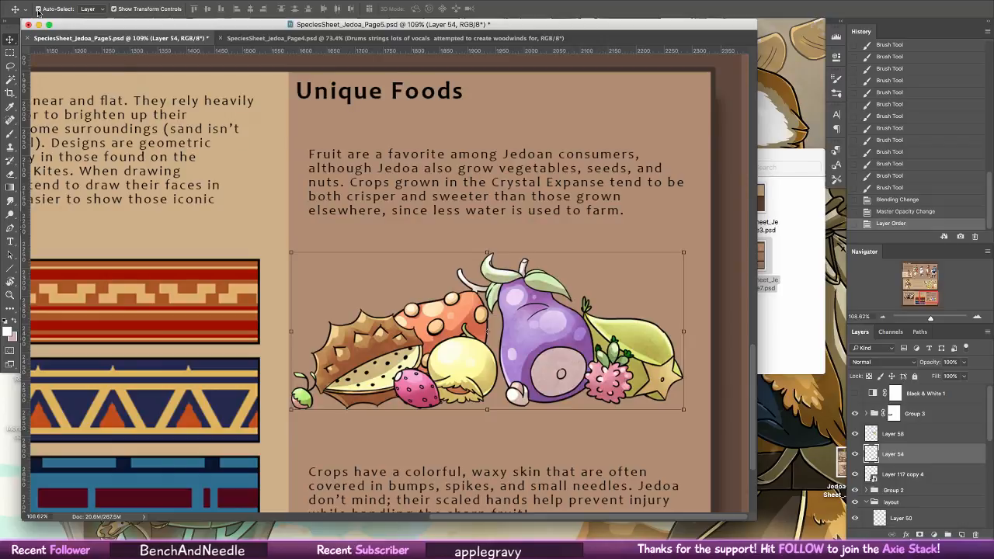
pyautogui.moveTo(502, 286); pyautogui.dragTo(502, 285)
pyautogui.moveTo(597, 370); pyautogui.dragTo(373, 221)
pyautogui.click(13, 135)
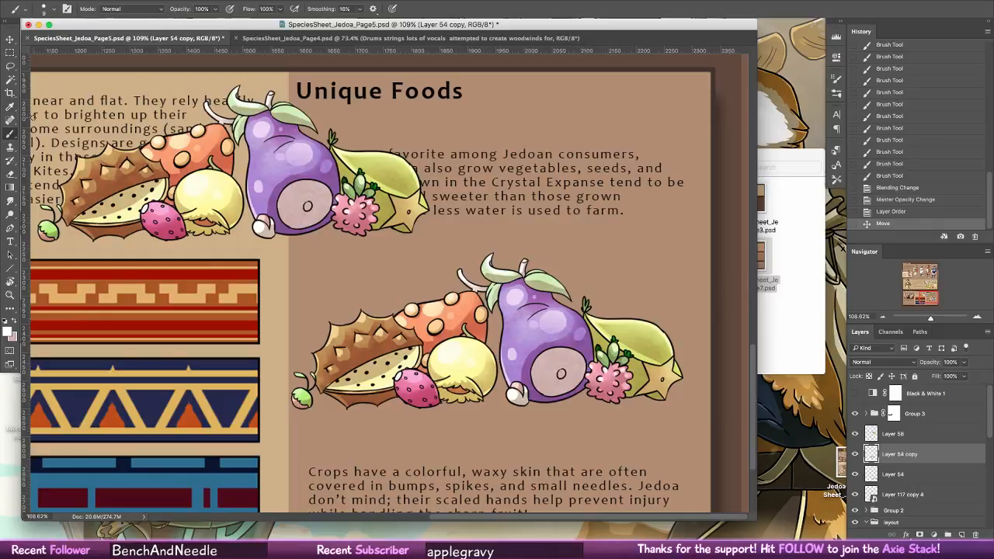
# - Fade the original fruit illustration, Layer 54, to 39% opacity
pyautogui.click(964, 362)
pyautogui.moveTo(967, 376)
pyautogui.mouseDown()
pyautogui.moveTo(926, 378)
pyautogui.moveTo(966, 376)
pyautogui.mouseUp()
pyautogui.click(901, 474)
pyautogui.click(964, 362)
pyautogui.click(936, 377)
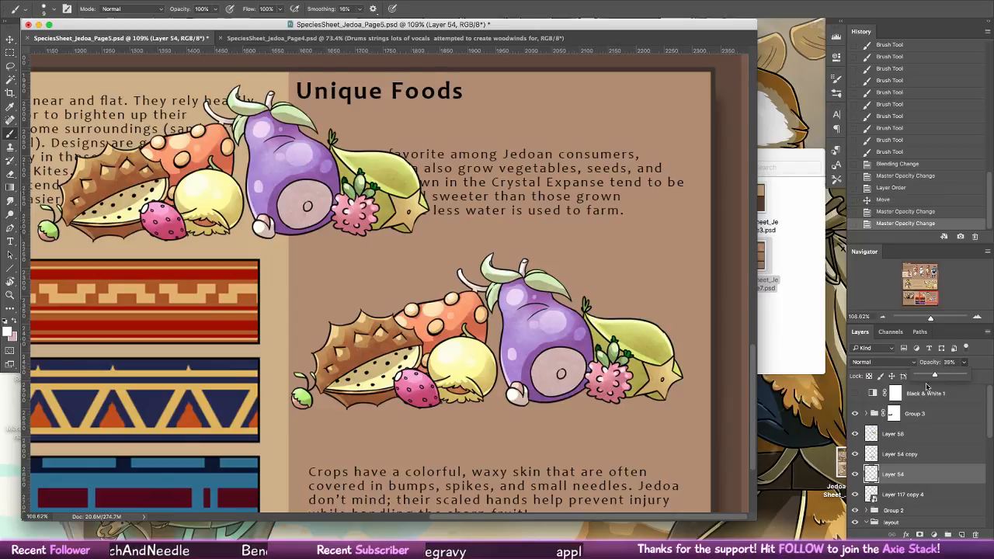
# - Create a new layer above the faded fruit and prepare a red 7 px brush for sketching
pyautogui.click(961, 535)
pyautogui.click(5, 322)
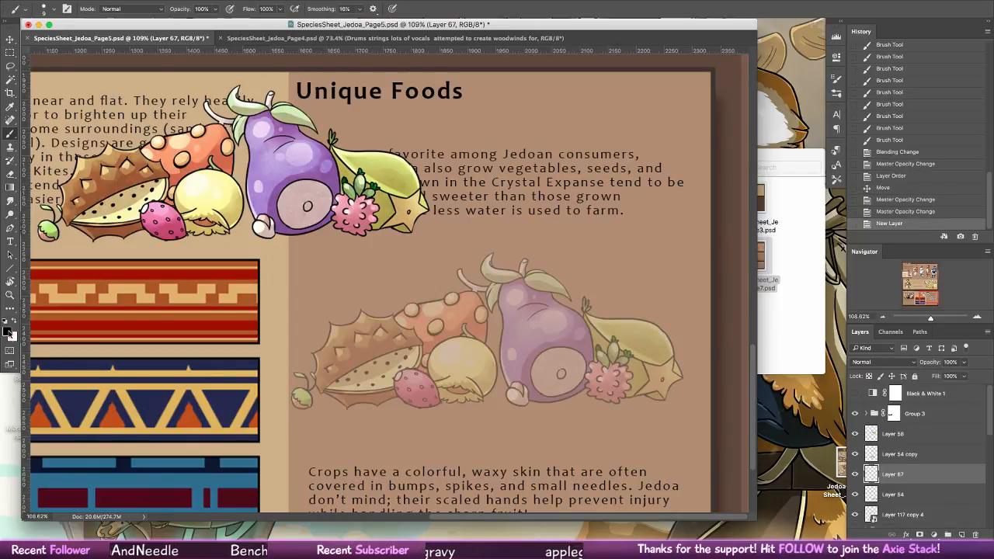
pyautogui.click(7, 332)
pyautogui.click(498, 150)
pyautogui.click(603, 143)
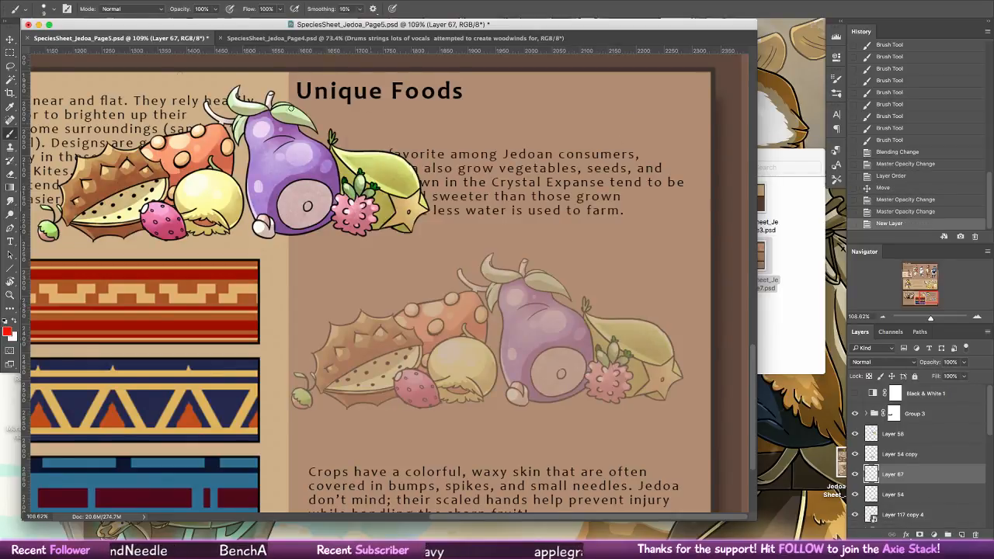
pyautogui.rightClick(34, 75)
pyautogui.click(39, 122)
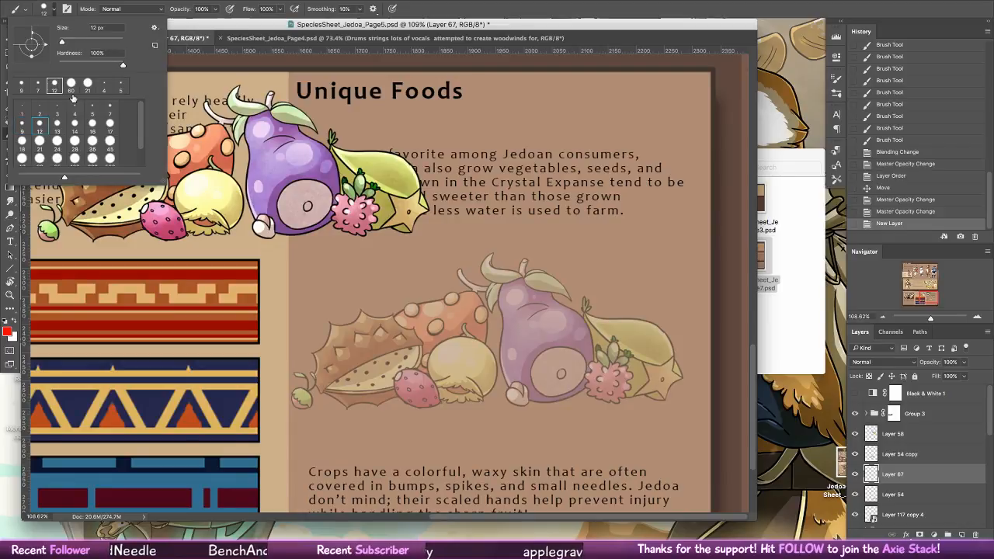
pyautogui.click(110, 109)
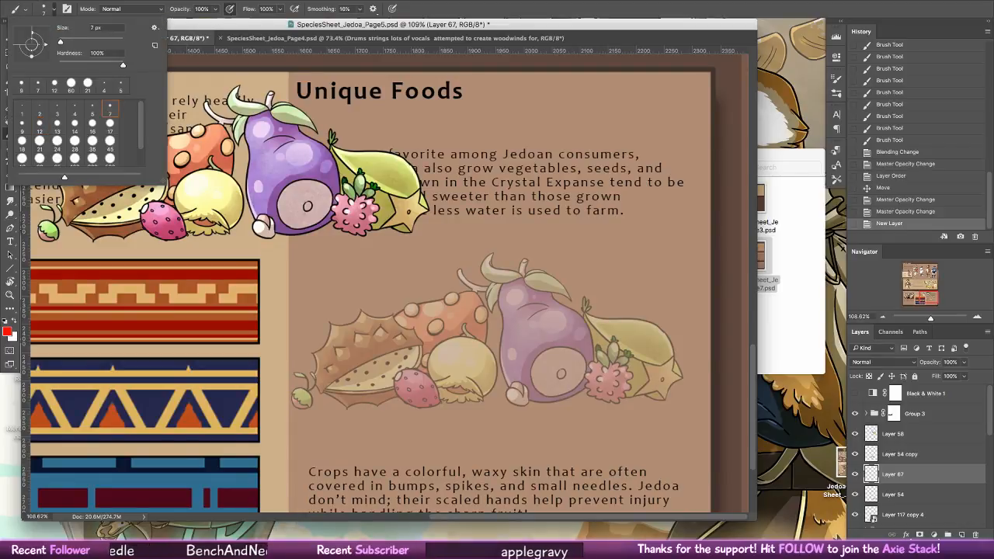
# - Switch to Google Chrome, search for "pokemon berries" and open Bulbapedia's Berry article
pyautogui.click(347, 522)
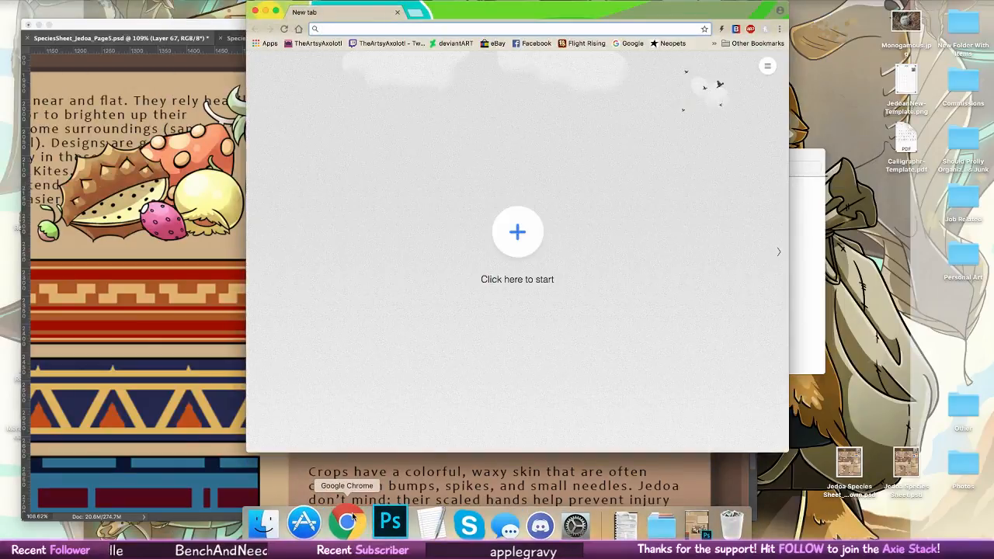
pyautogui.write('pokemon berries')
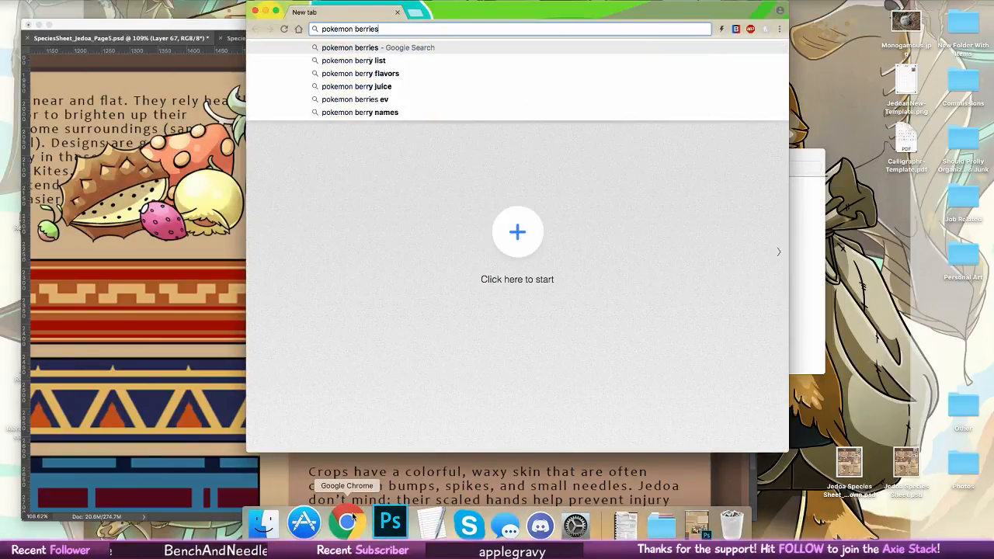
pyautogui.press('Return')
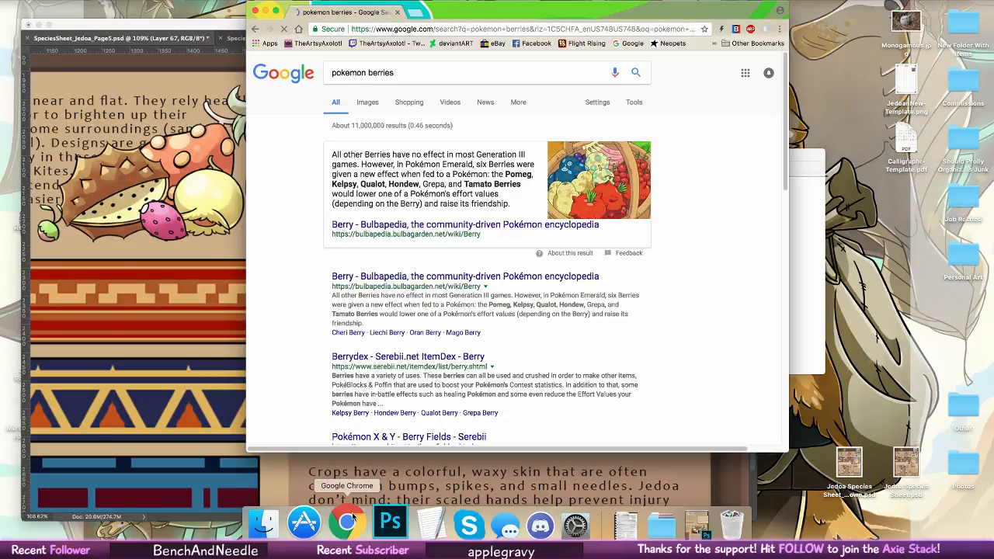
pyautogui.click(404, 278)
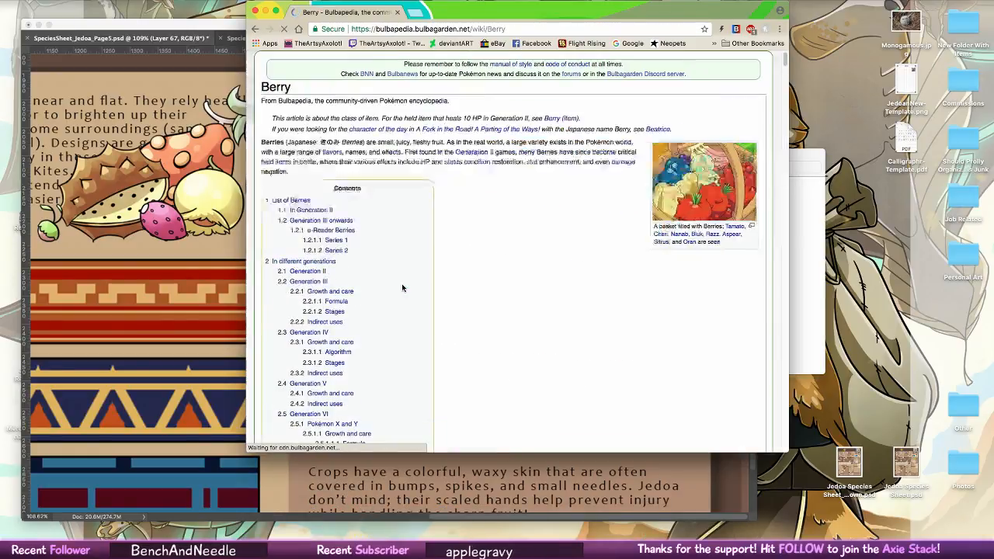
# - Look through the article's list of berries for fruit references and bring up the Belue Berry page
pyautogui.scroll(-15, 544, 226)
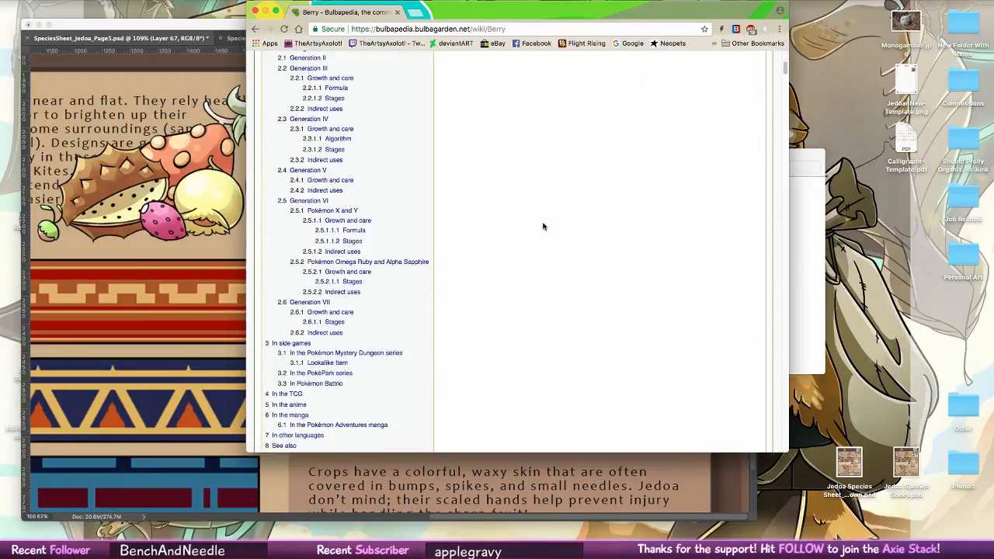
pyautogui.scroll(-5, 597, 252)
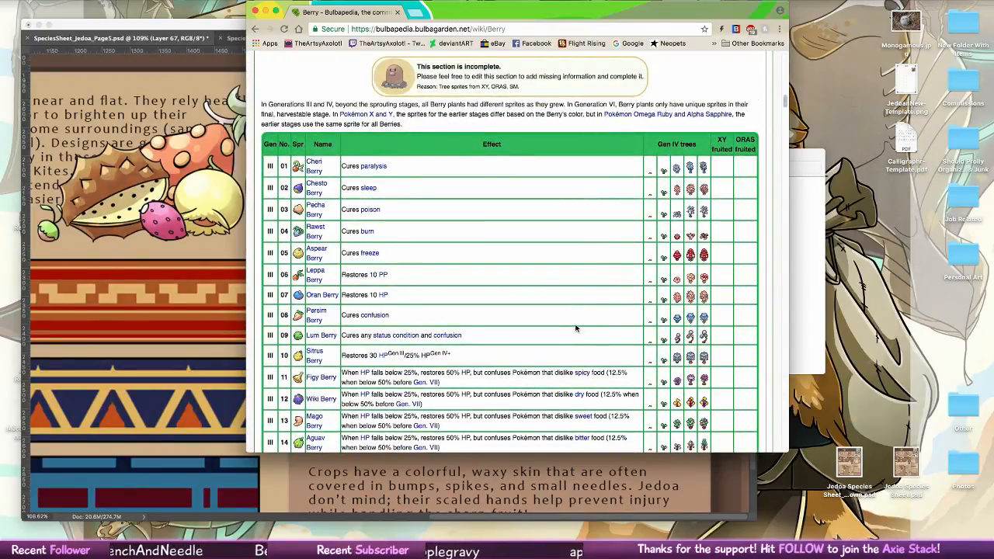
pyautogui.scroll(-4, 579, 330)
pyautogui.scroll(-8, 574, 335)
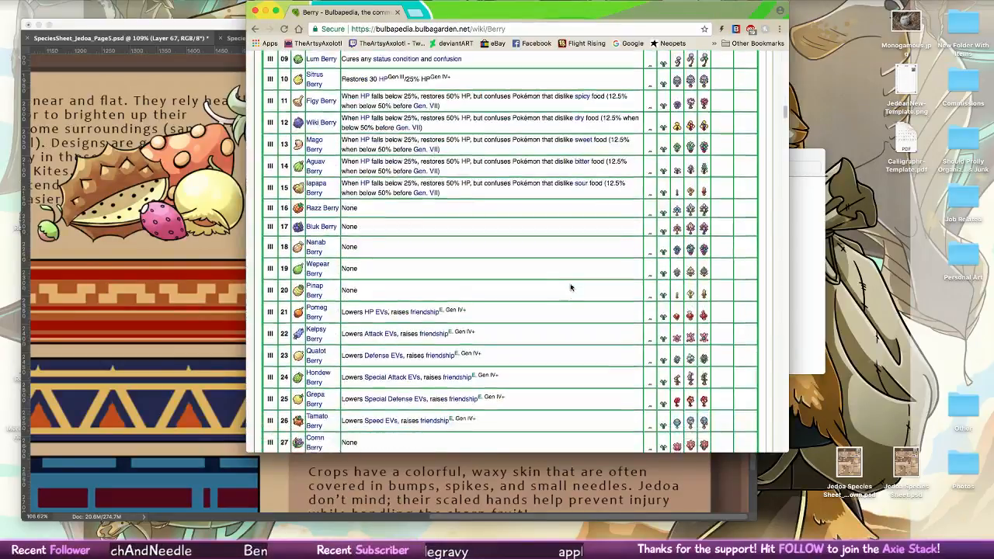
pyautogui.scroll(-1, 567, 333)
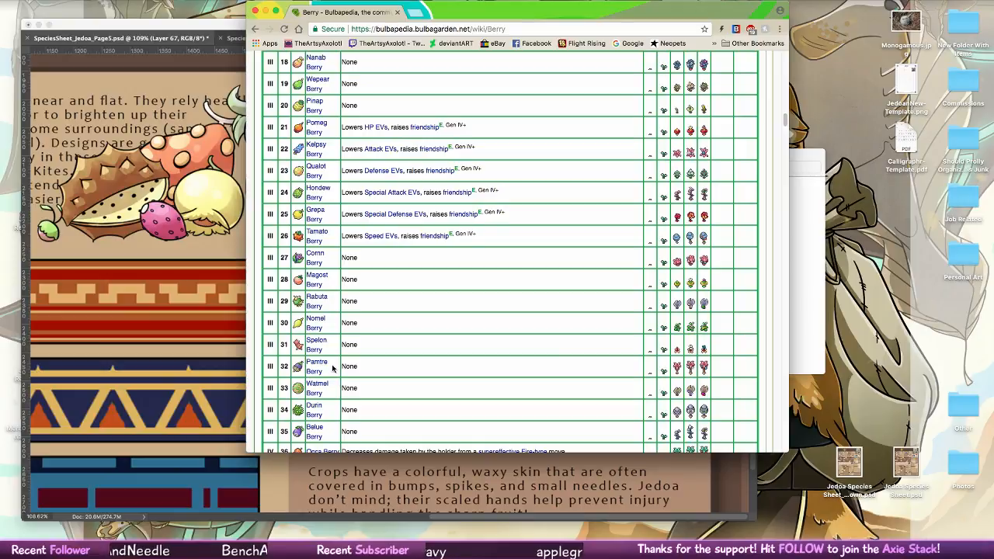
pyautogui.click(321, 437)
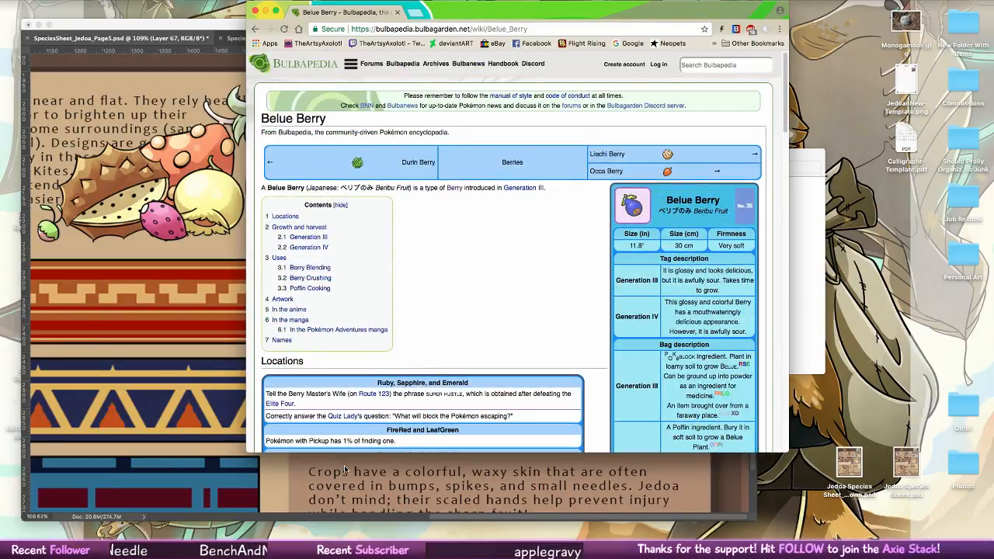
pyautogui.click(345, 469)
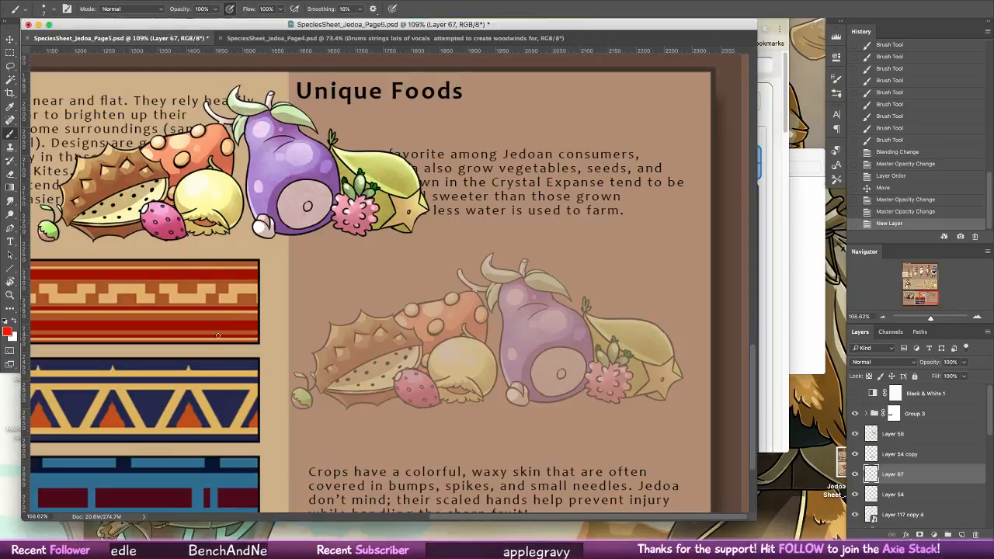
pyautogui.click(765, 327)
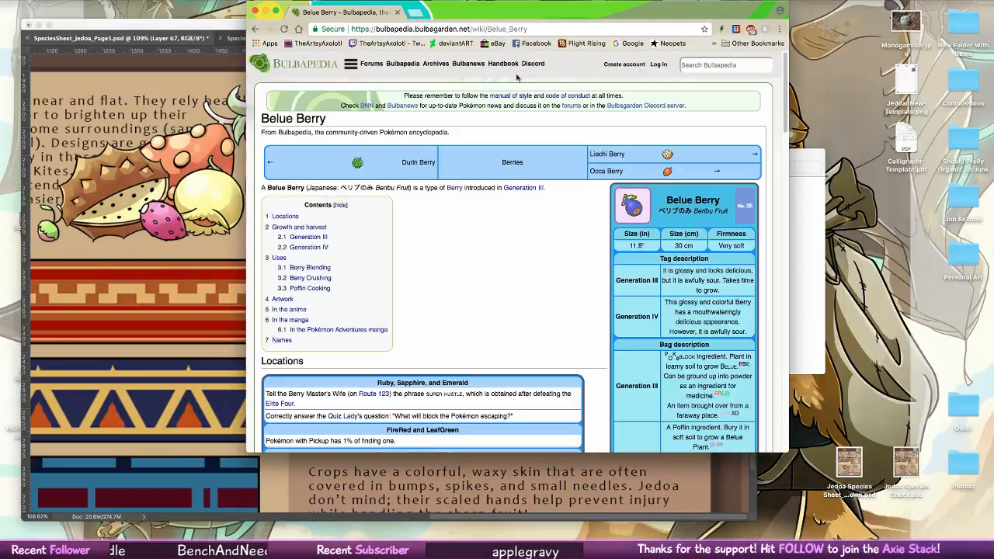
# - Search Google Images for "eggplant" and arrange the browser beside a narrowed document window
pyautogui.press('super+l')
pyautogui.write('egg')
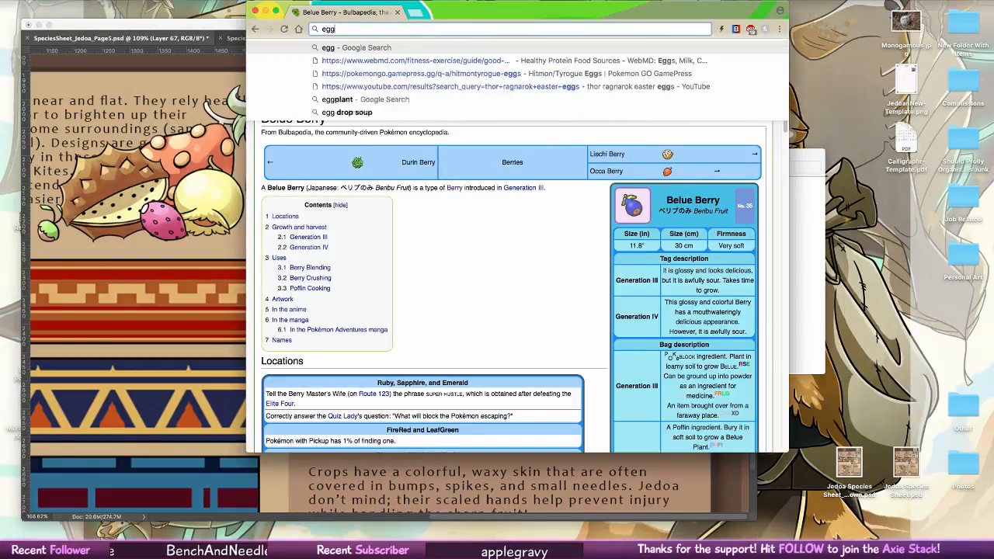
pyautogui.write('plant')
pyautogui.press('Return')
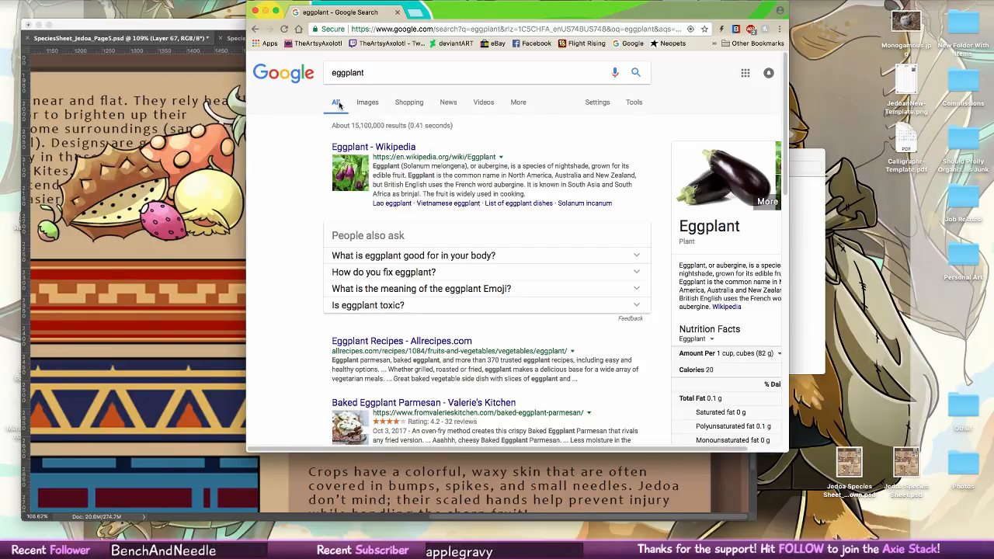
pyautogui.click(369, 103)
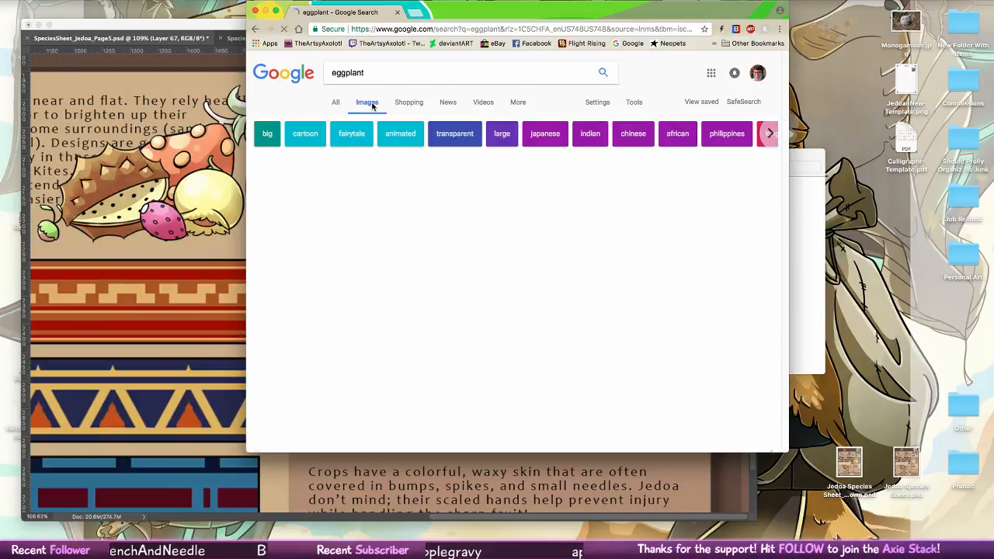
pyautogui.moveTo(597, 3); pyautogui.dragTo(820, 2)
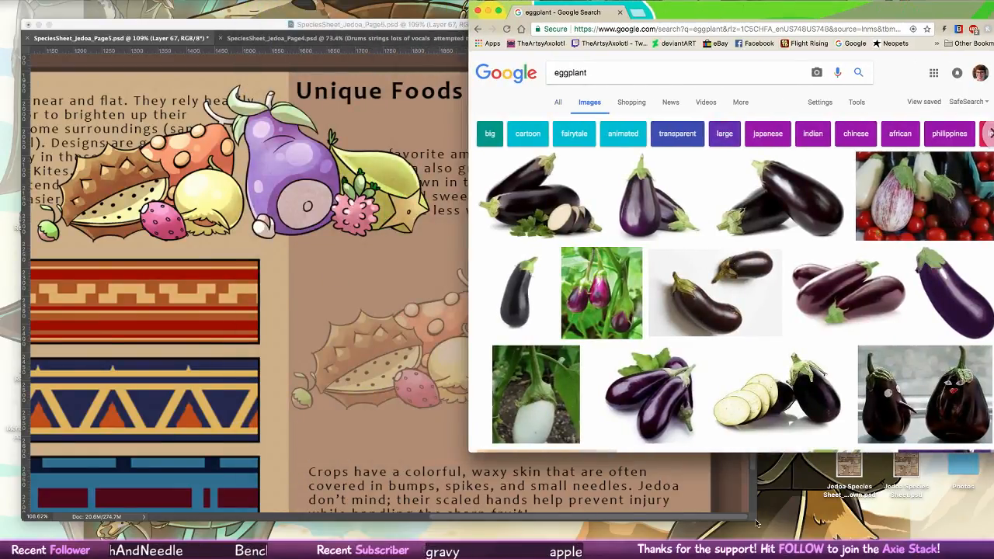
pyautogui.moveTo(758, 524); pyautogui.dragTo(477, 519)
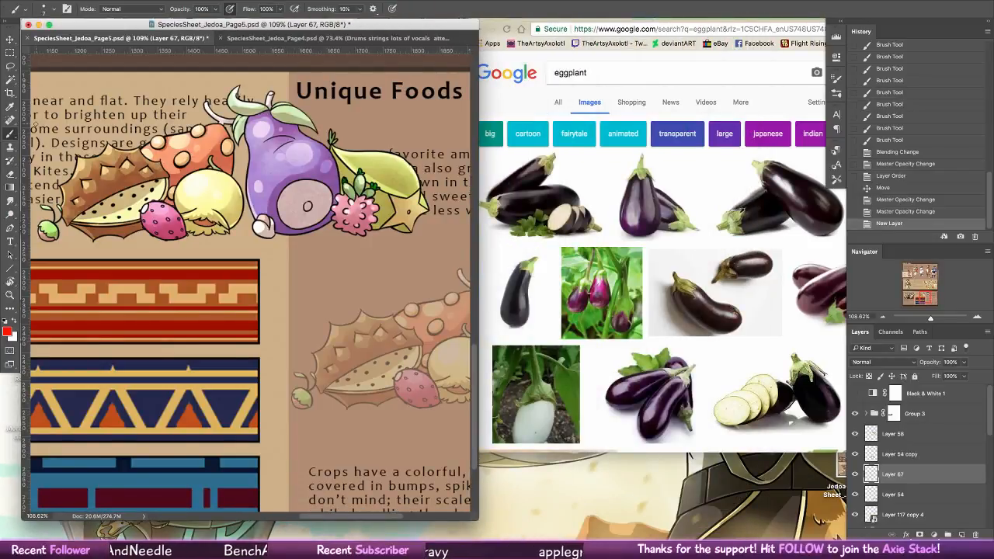
# - Set the brush to 5 px and sketch the leaves and stem in red over the faded purple fruit on Layer 67
pyautogui.hscroll(5, 350, 328)
pyautogui.scroll(-2, 350, 329)
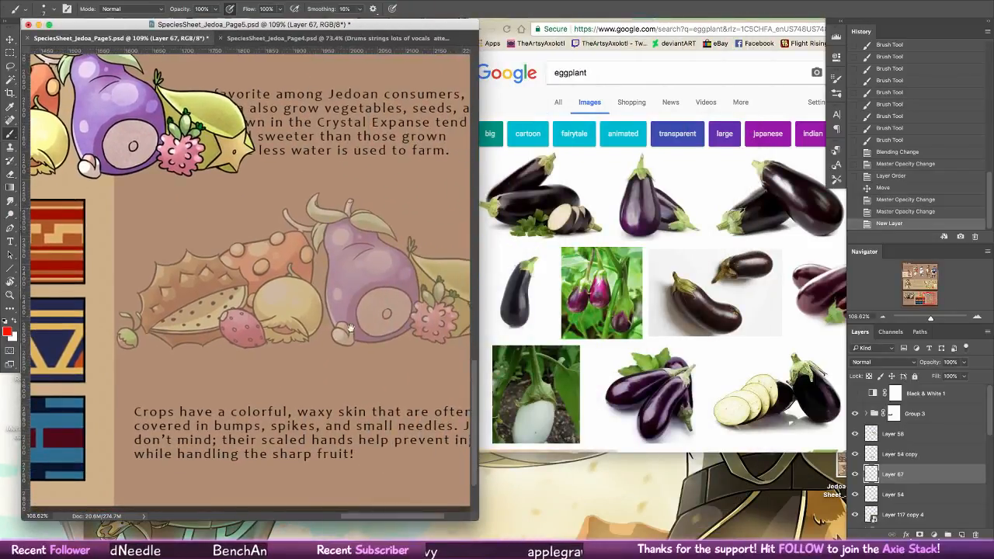
pyautogui.scroll(3, 350, 329)
pyautogui.hscroll(2, 351, 328)
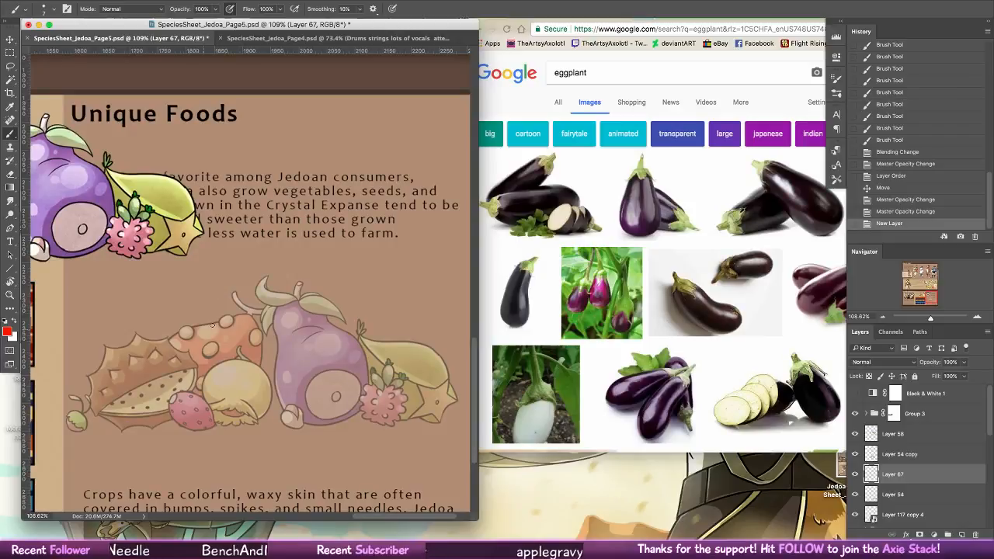
pyautogui.moveTo(284, 292); pyautogui.dragTo(299, 297)
pyautogui.click(49, 10)
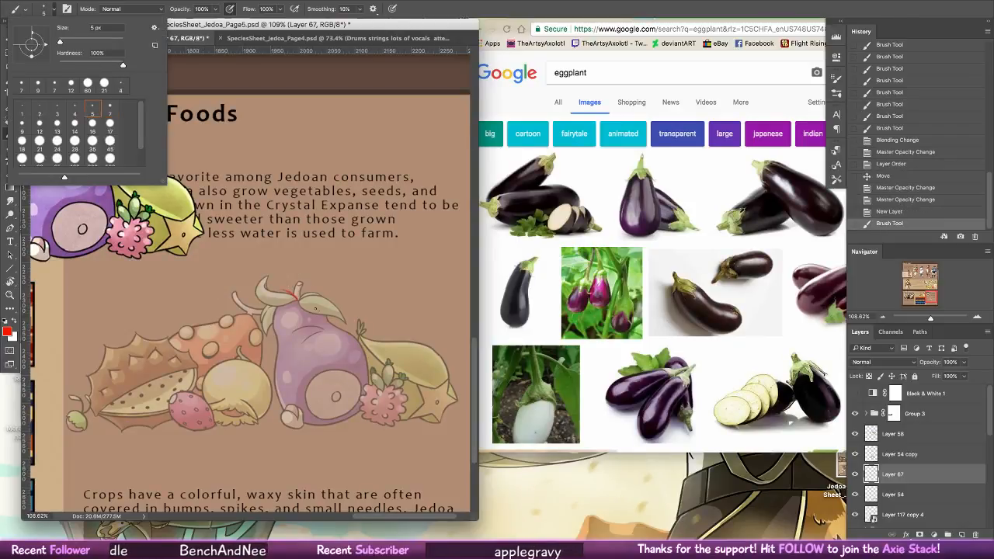
pyautogui.click(296, 300)
pyautogui.moveTo(296, 299)
pyautogui.mouseDown()
pyautogui.moveTo(277, 289)
pyautogui.moveTo(276, 307)
pyautogui.moveTo(257, 297)
pyautogui.moveTo(300, 301)
pyautogui.moveTo(278, 291)
pyautogui.moveTo(281, 307)
pyautogui.mouseUp()
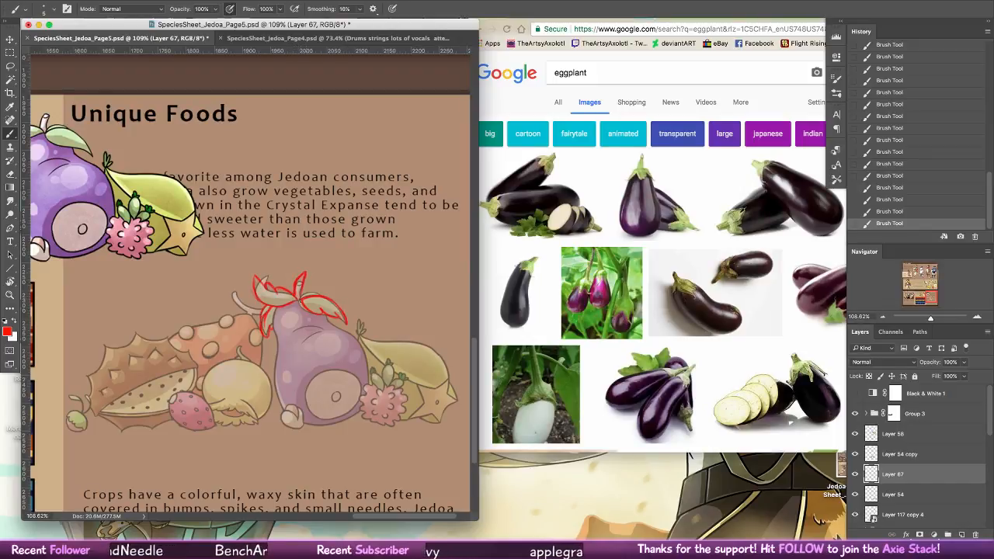
# - Sketch the purple fruit's body outline below the leaves in red, checking more eggplant photos for its shape
pyautogui.scroll(-3, 296, 269)
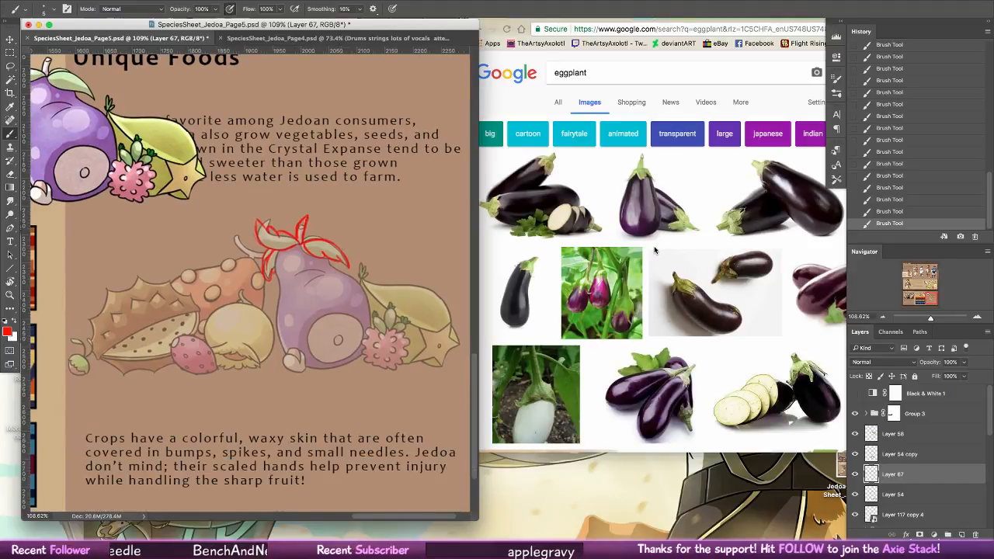
pyautogui.moveTo(366, 256); pyautogui.dragTo(370, 293)
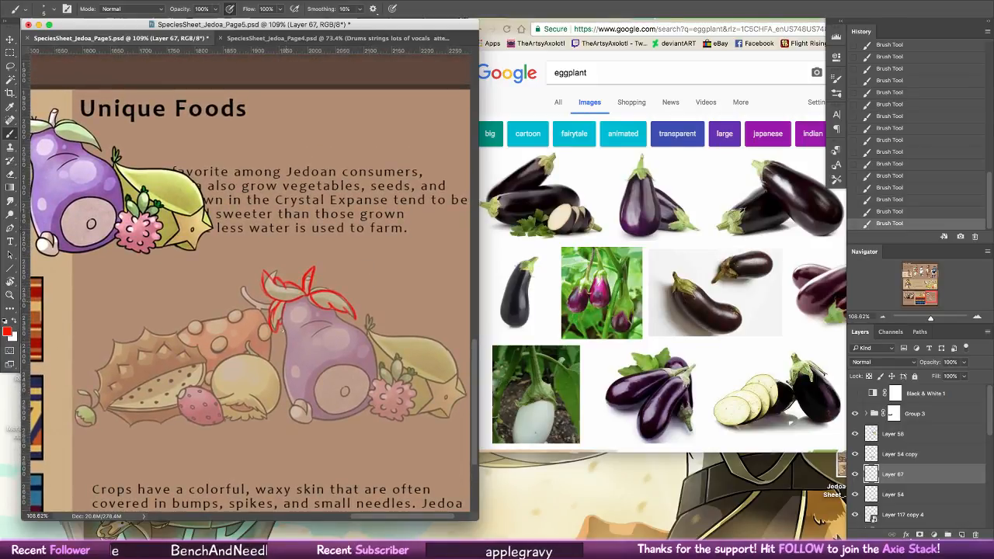
pyautogui.moveTo(283, 315)
pyautogui.mouseDown()
pyautogui.moveTo(285, 388)
pyautogui.moveTo(305, 412)
pyautogui.mouseUp()
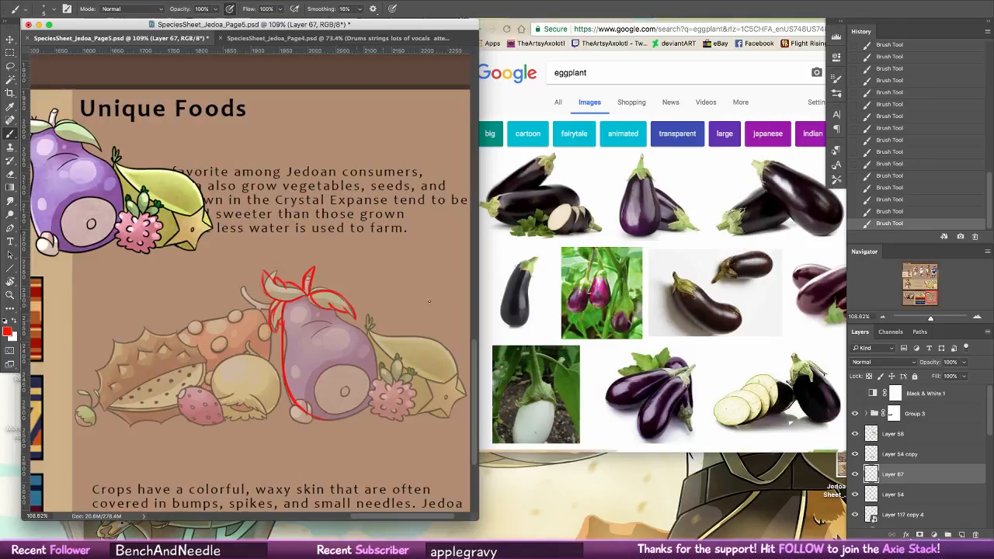
pyautogui.click(589, 269)
pyautogui.scroll(-5, 622, 280)
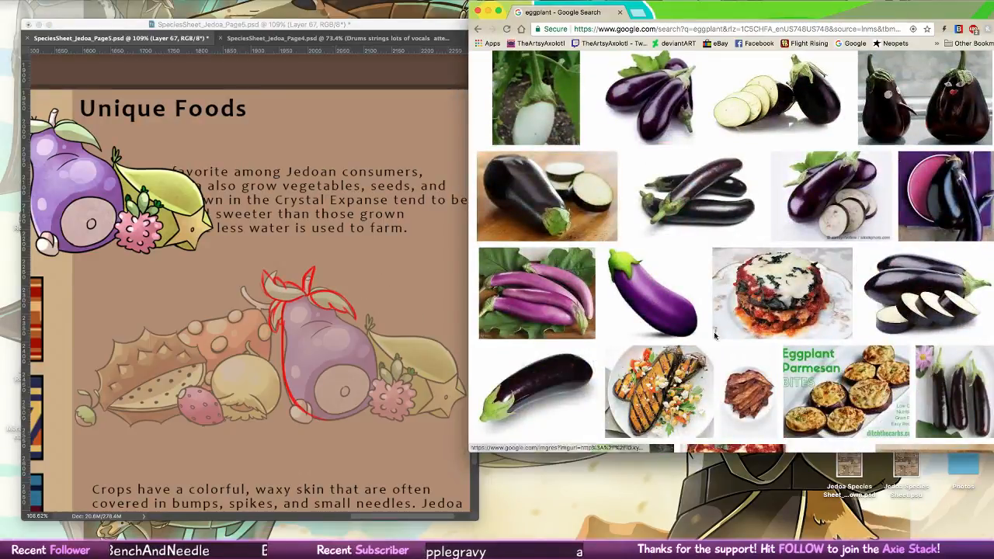
pyautogui.scroll(-10, 716, 336)
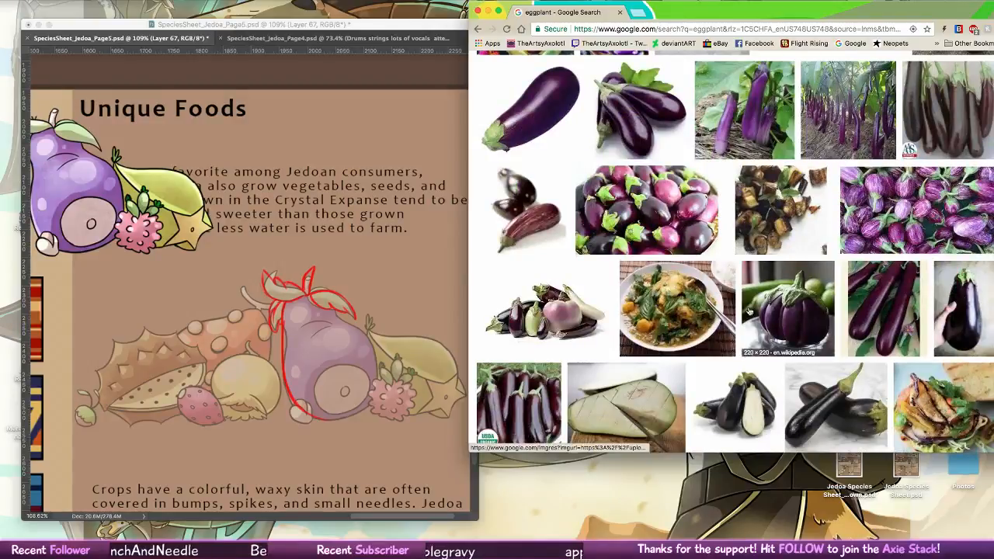
pyautogui.scroll(-5, 723, 256)
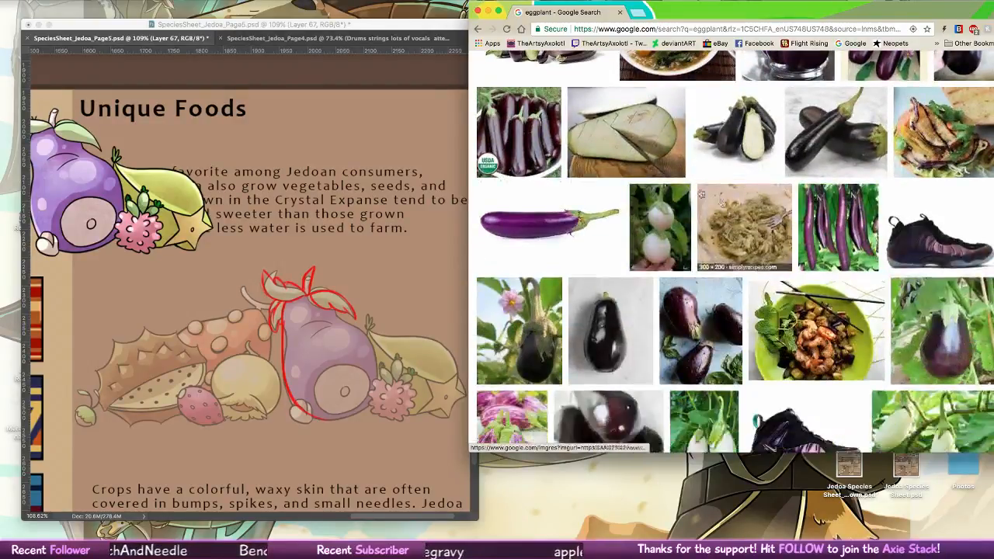
pyautogui.click(421, 228)
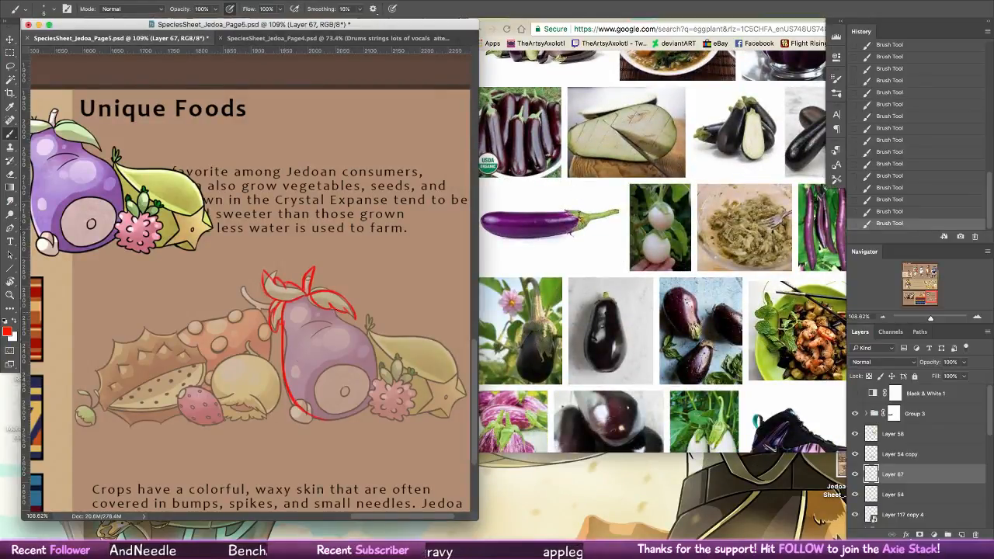
pyautogui.moveTo(343, 319); pyautogui.dragTo(373, 373)
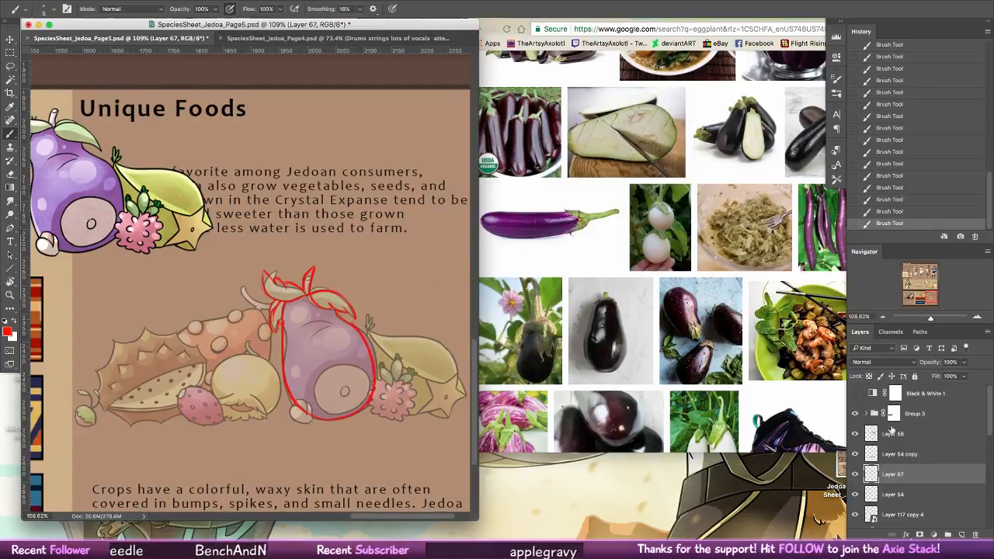
# - Hide Layer 54 and add a small swirl near the fruit's base, rows of seed-like spots and bumps along its outline
pyautogui.click(857, 516)
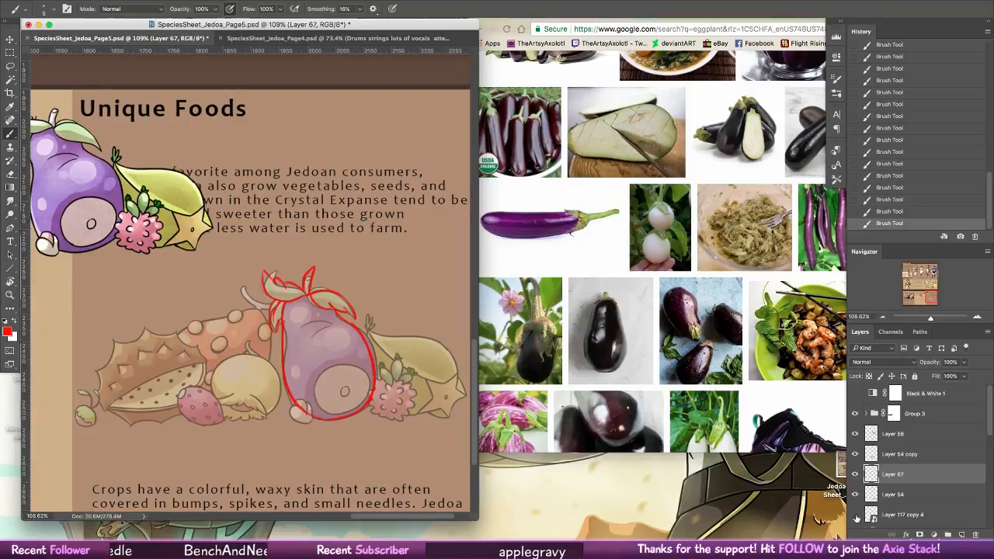
pyautogui.click(857, 495)
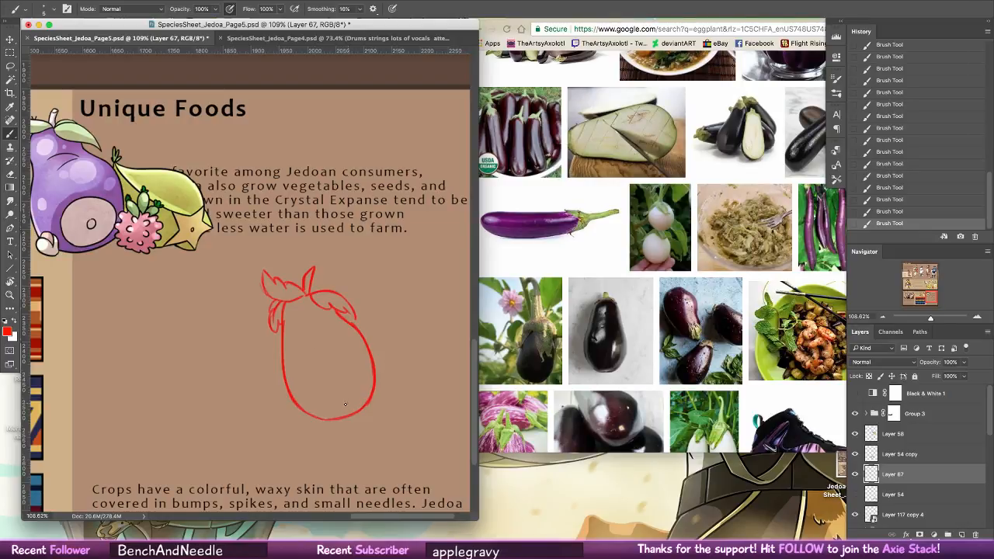
pyautogui.moveTo(350, 403); pyautogui.dragTo(344, 405)
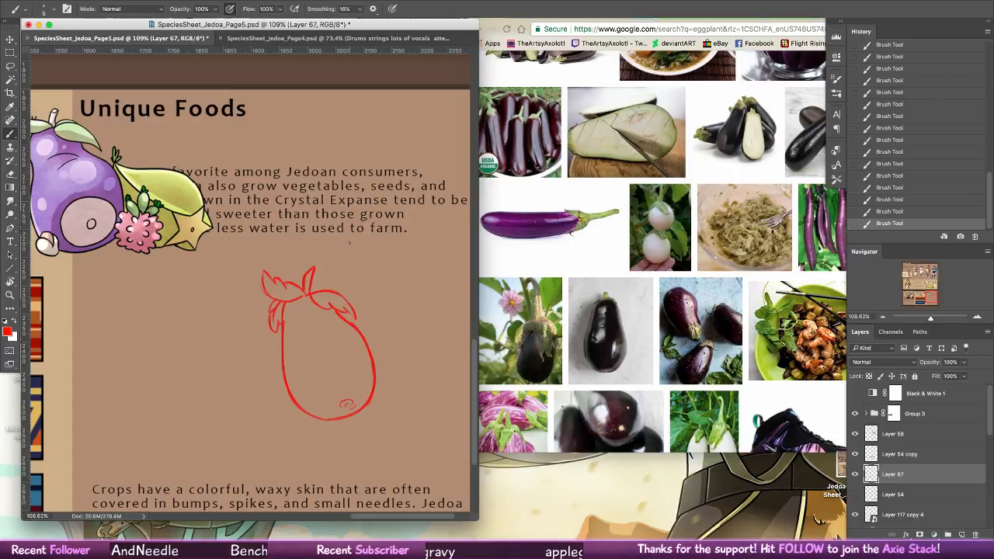
pyautogui.moveTo(291, 314); pyautogui.dragTo(291, 334)
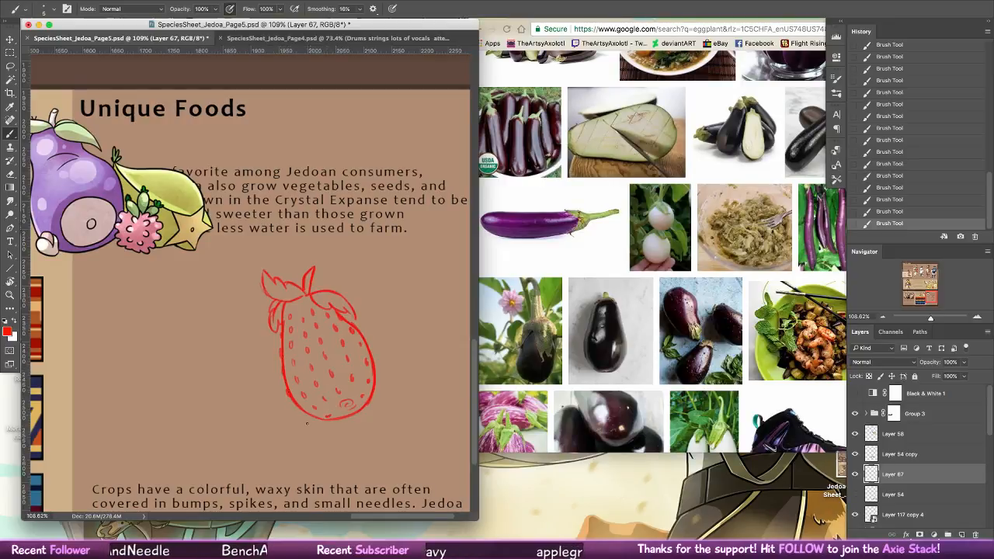
pyautogui.moveTo(297, 406); pyautogui.dragTo(303, 413)
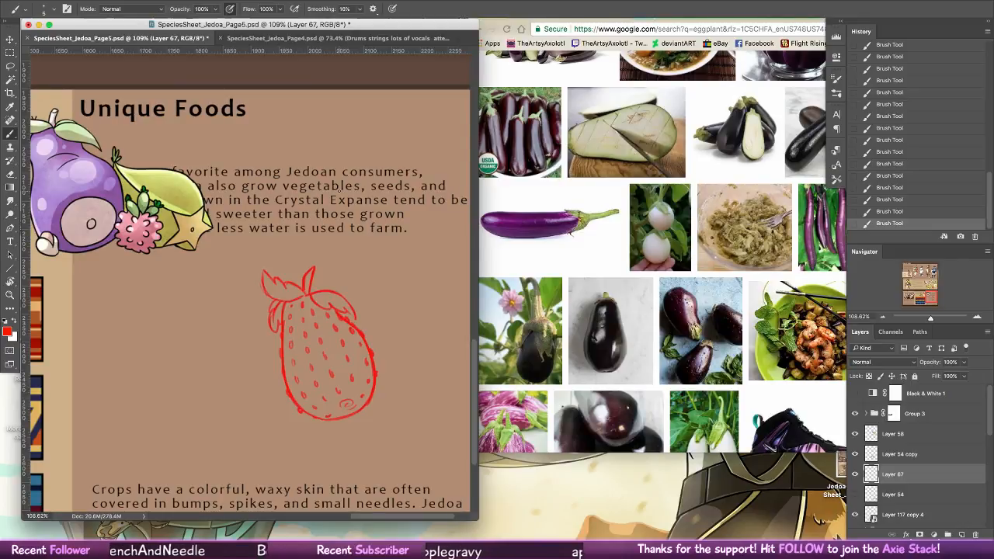
# - Look through the eggplant image results, preview the white eggplant photo, and return to the species sheet in Photoshop
pyautogui.click(694, 260)
pyautogui.scroll(-4, 699, 260)
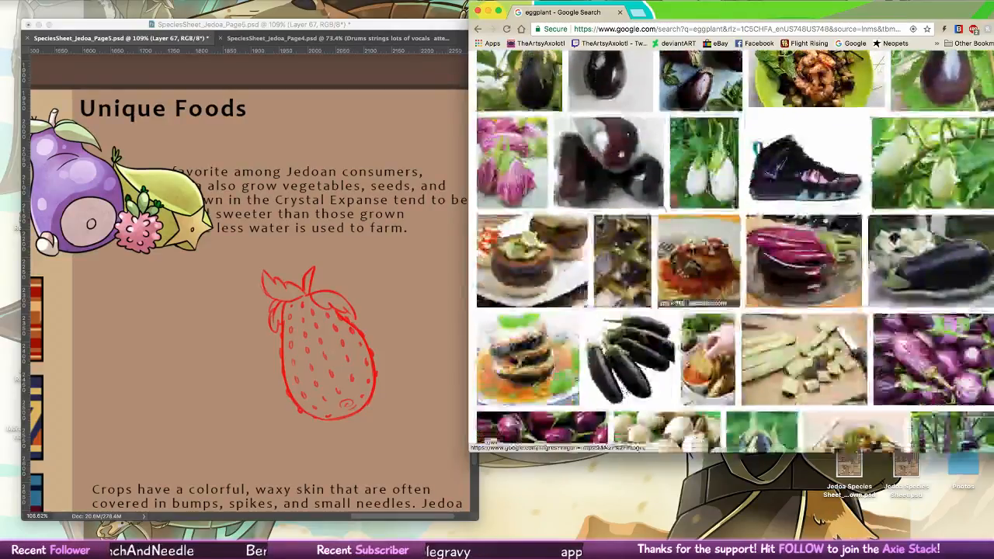
pyautogui.scroll(5, 664, 189)
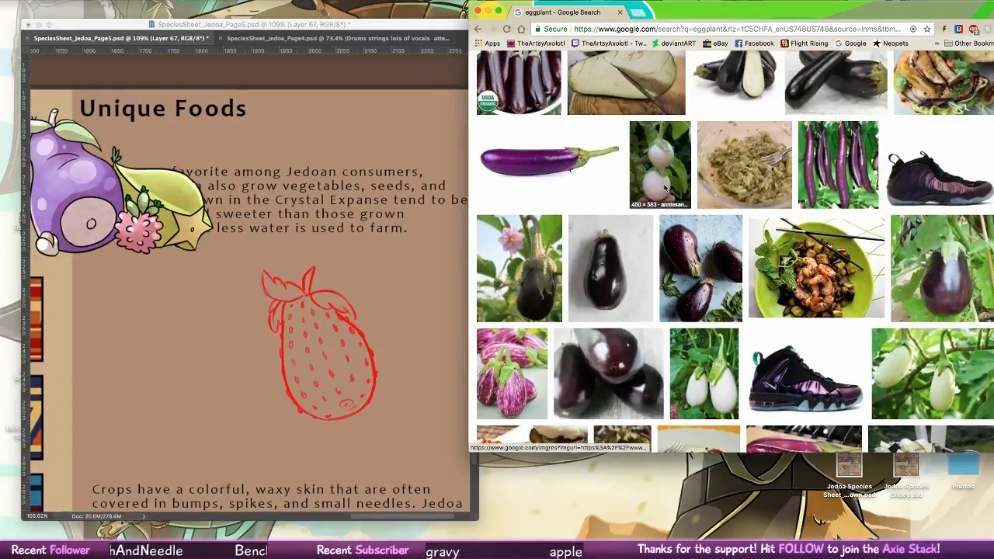
pyautogui.click(664, 188)
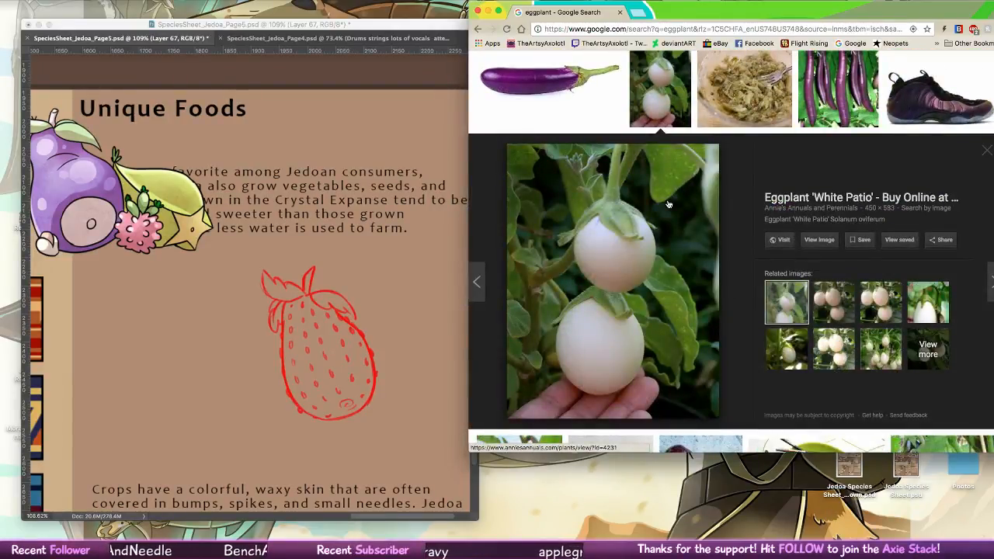
pyautogui.scroll(5, 794, 261)
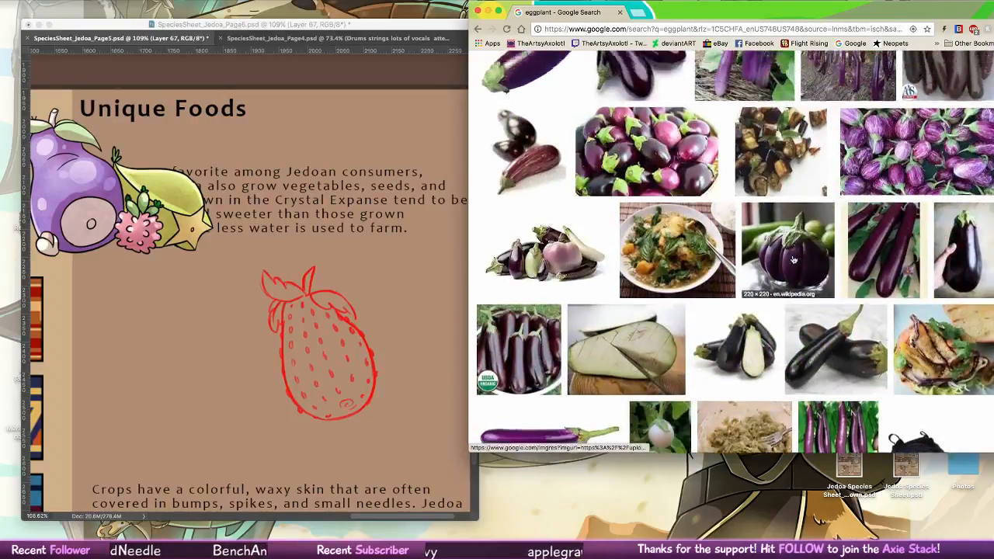
pyautogui.scroll(15, 794, 260)
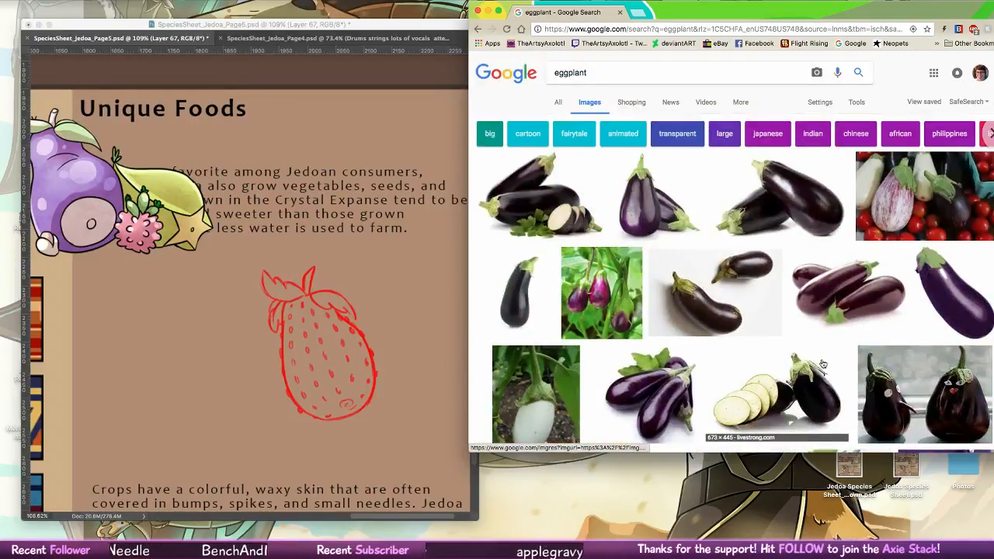
pyautogui.click(280, 376)
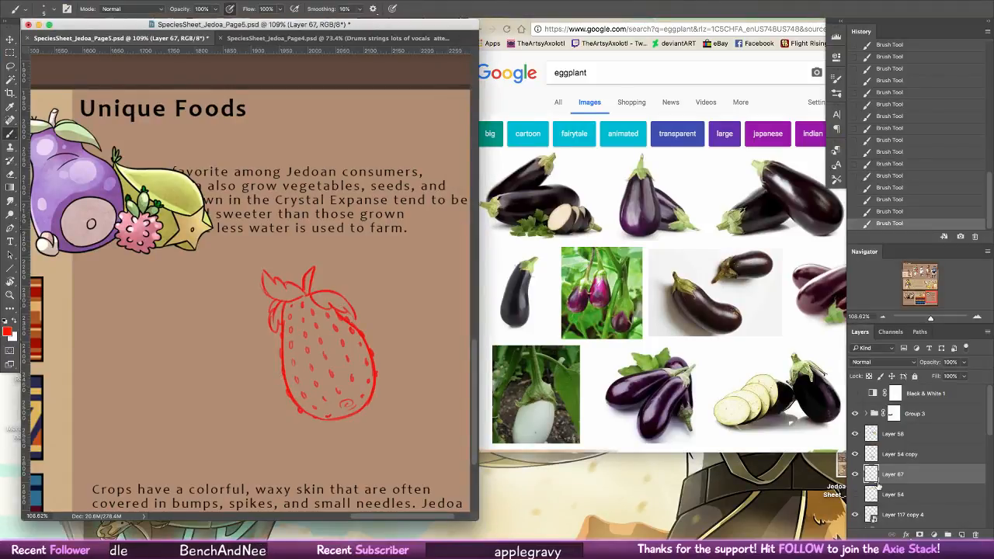
# - Show the faded Layer 54 again and widen the document window to fit the whole fruit group
pyautogui.click(857, 495)
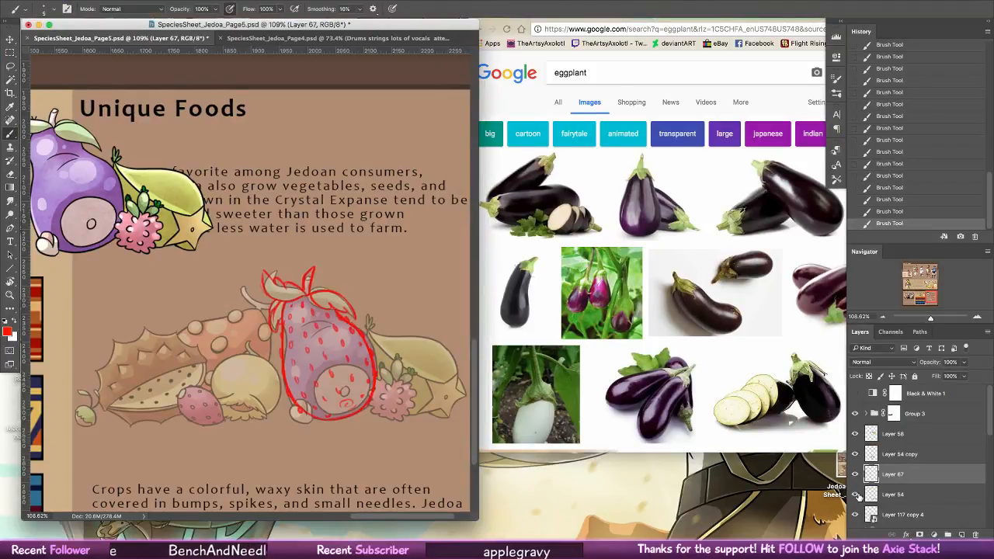
pyautogui.hscroll(-5, 451, 438)
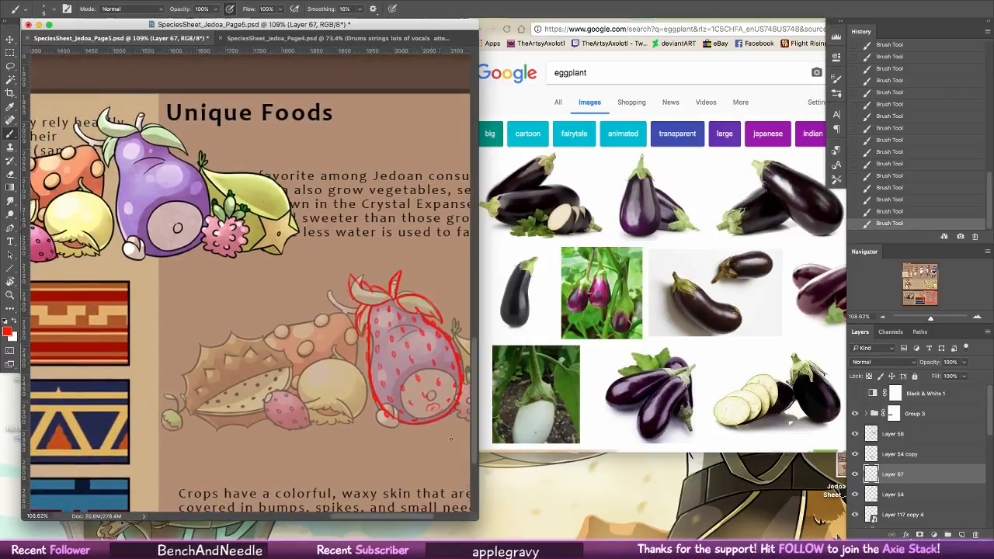
pyautogui.moveTo(477, 517); pyautogui.dragTo(564, 519)
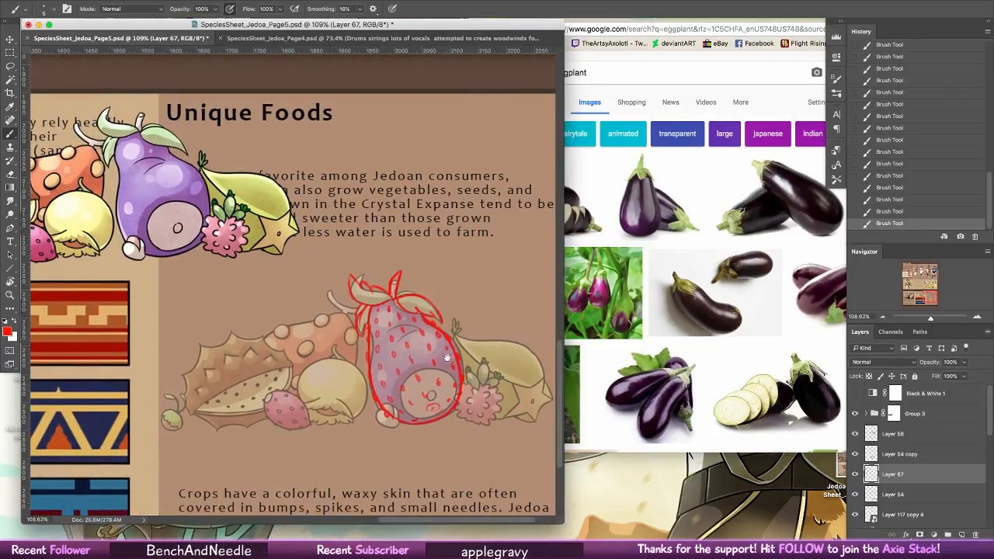
pyautogui.moveTo(448, 358); pyautogui.dragTo(472, 319)
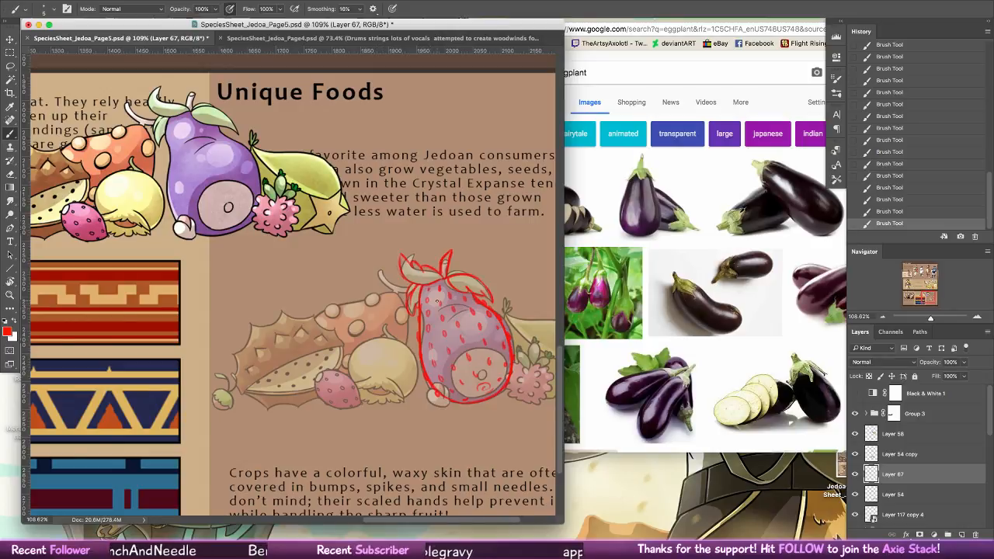
# - Glance at the eggplant image results, reopen Bulbapedia's Berry page from the browser history and look through the start of its berry table
pyautogui.click(637, 223)
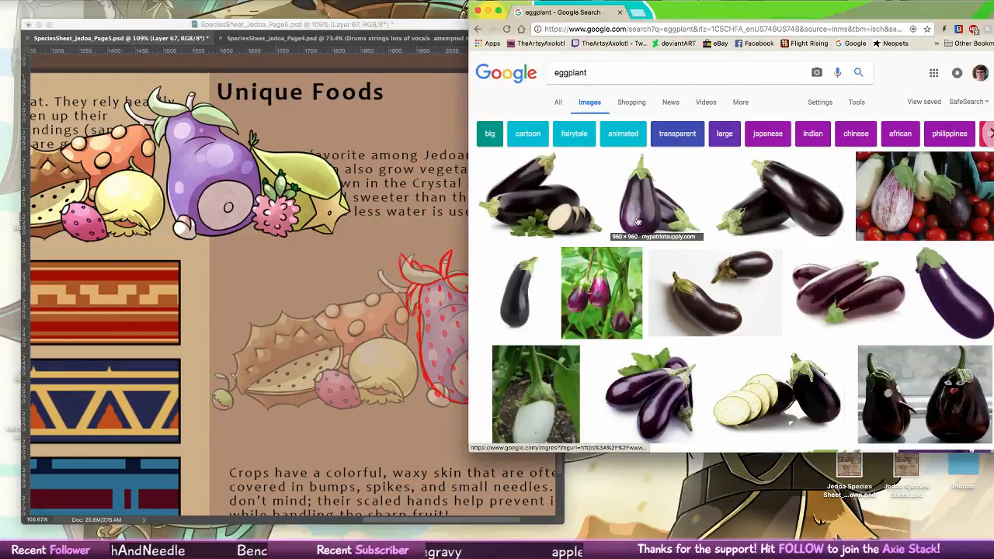
pyautogui.click(428, 300)
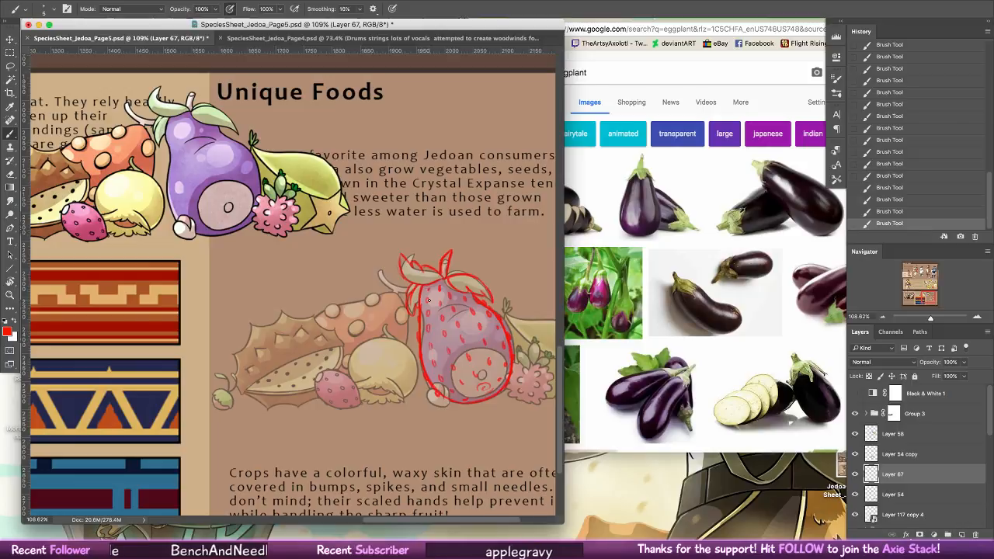
pyautogui.click(692, 191)
pyautogui.rightClick(479, 30)
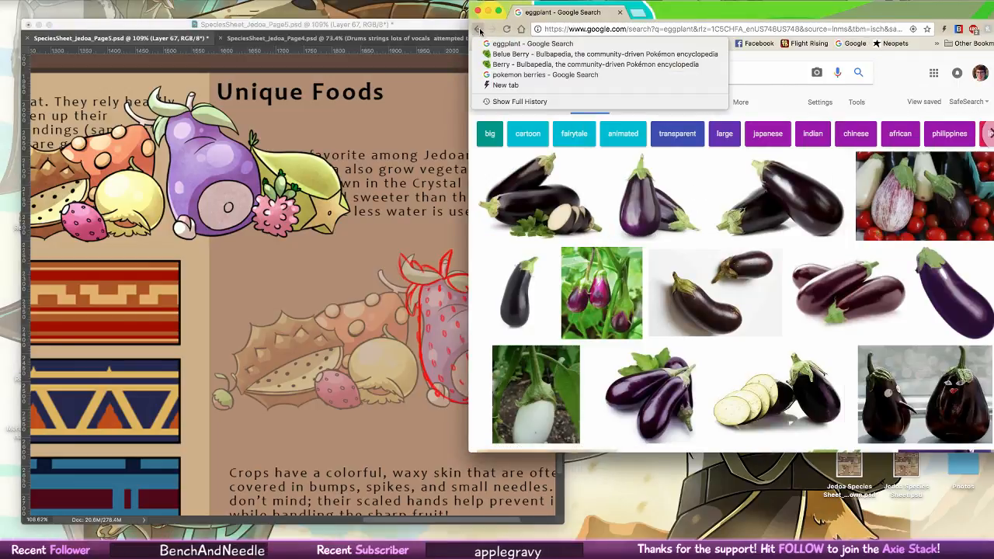
pyautogui.click(531, 65)
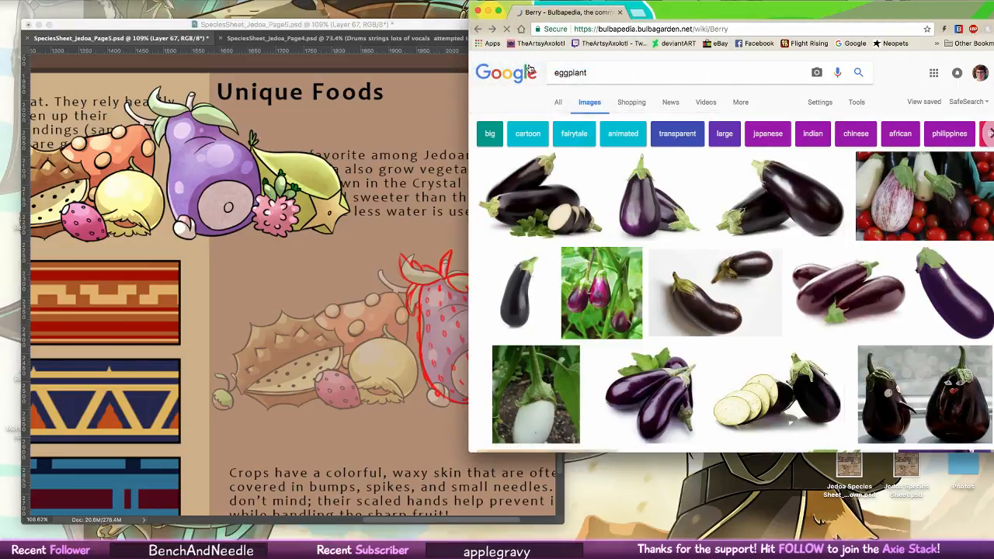
pyautogui.scroll(10, 677, 196)
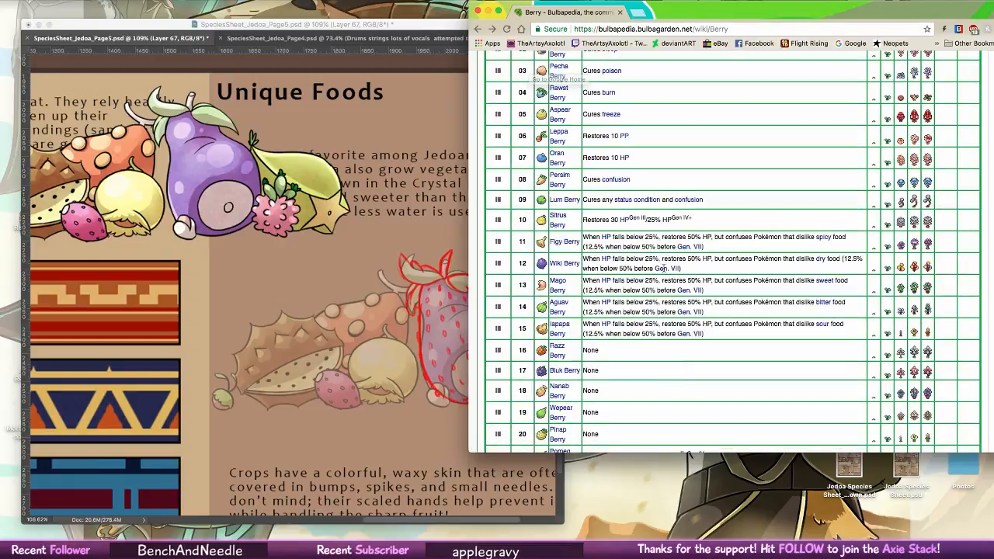
pyautogui.scroll(4, 676, 197)
pyautogui.scroll(-2, 670, 304)
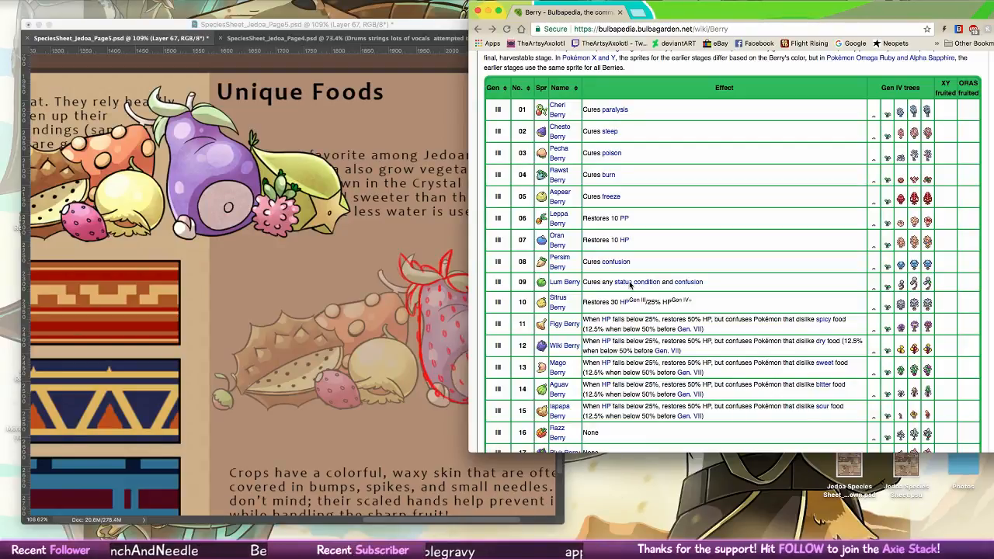
pyautogui.scroll(-1, 684, 315)
# - Search Google for "aubergine" in a new browser tab
pyautogui.press('super+t')
pyautogui.write('auber')
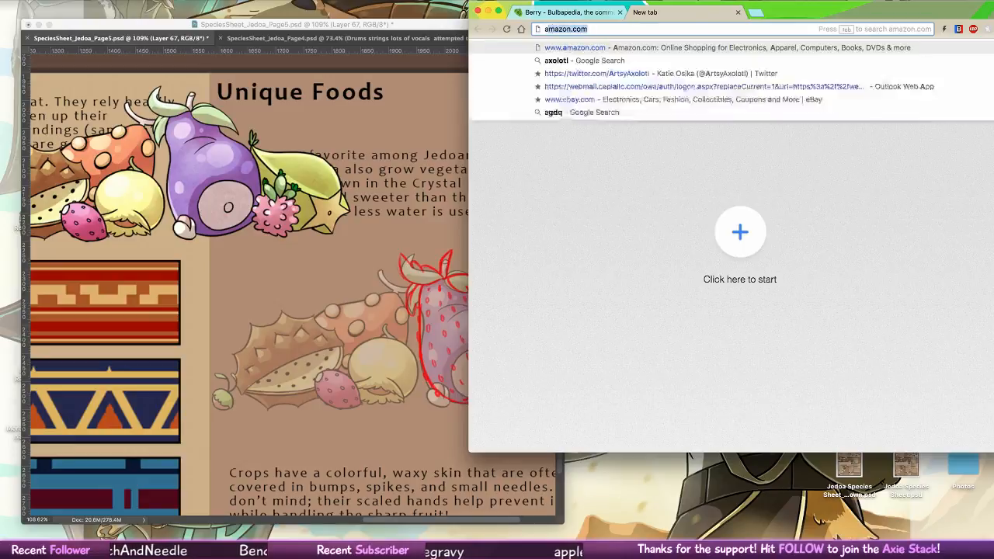
pyautogui.write('gine')
pyautogui.press('Return')
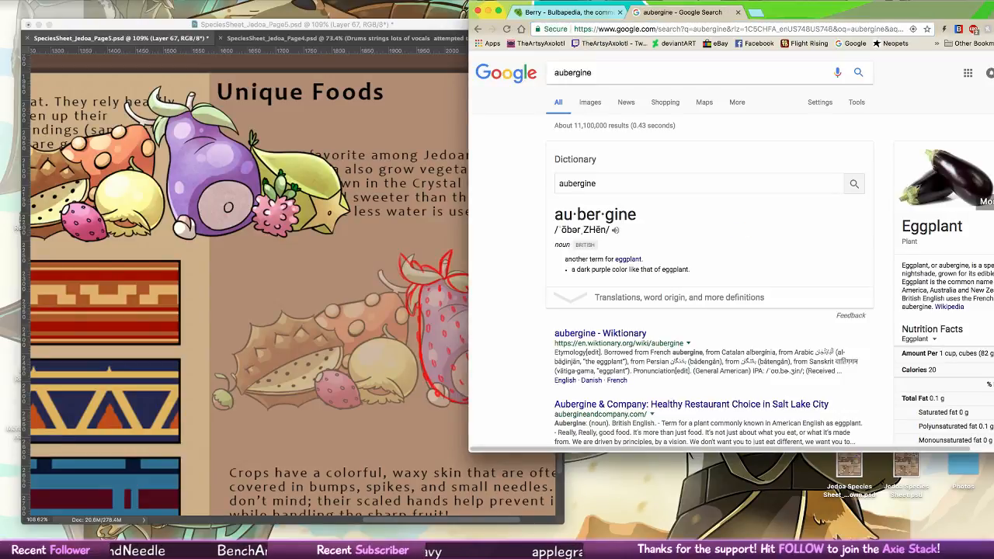
# - Return to the Bulbapedia Berry page and examine the berry sprites throughout the table for fruit shape ideas
pyautogui.click(589, 14)
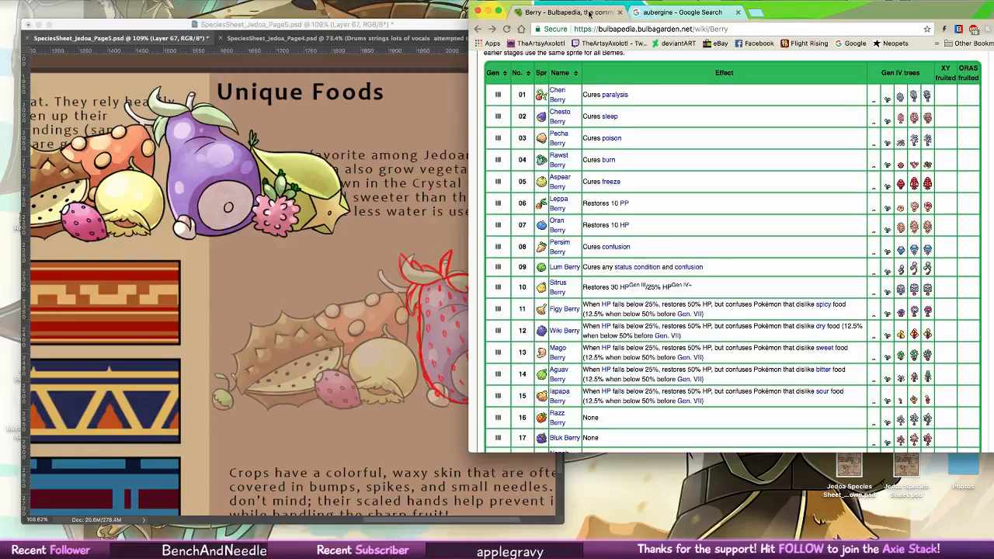
pyautogui.scroll(-5, 663, 359)
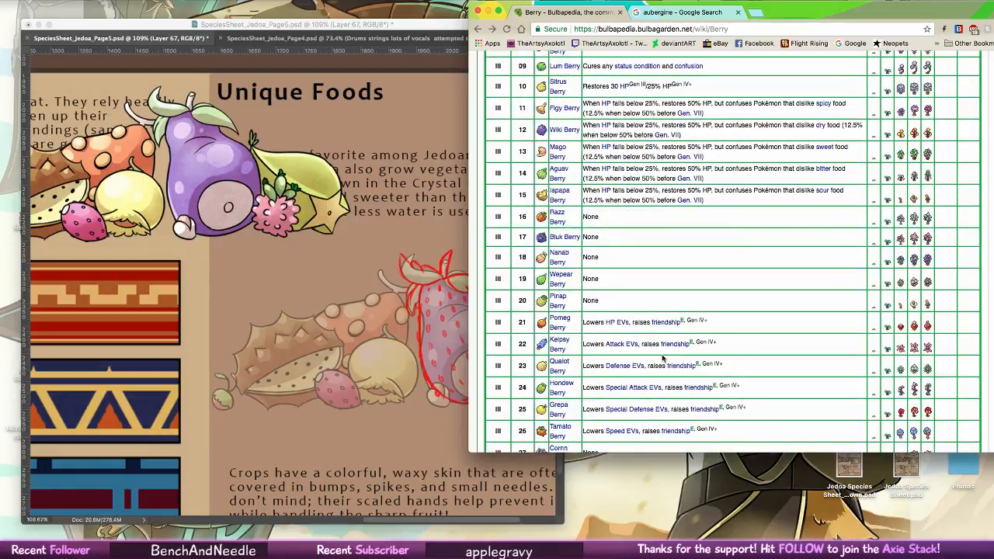
pyautogui.scroll(-9, 659, 351)
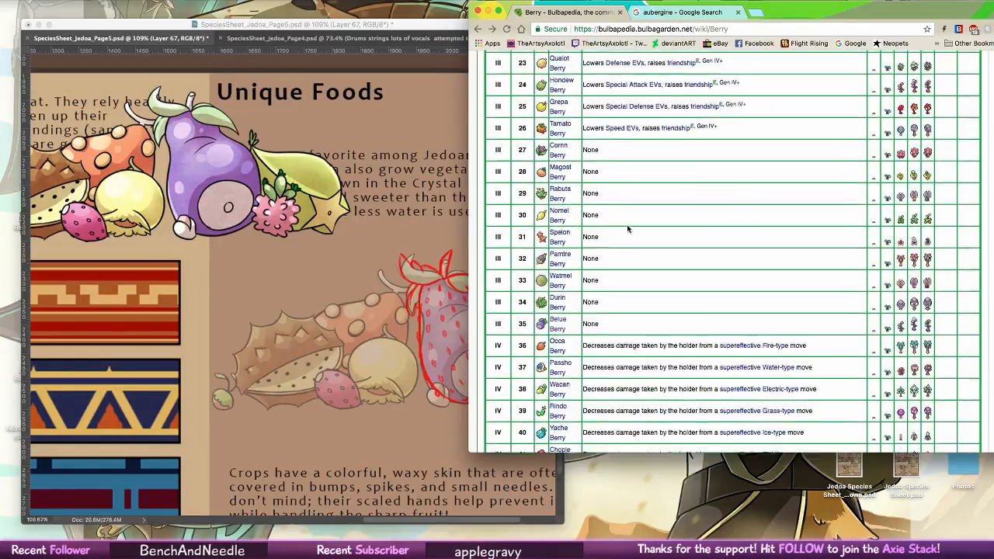
pyautogui.scroll(-10, 615, 313)
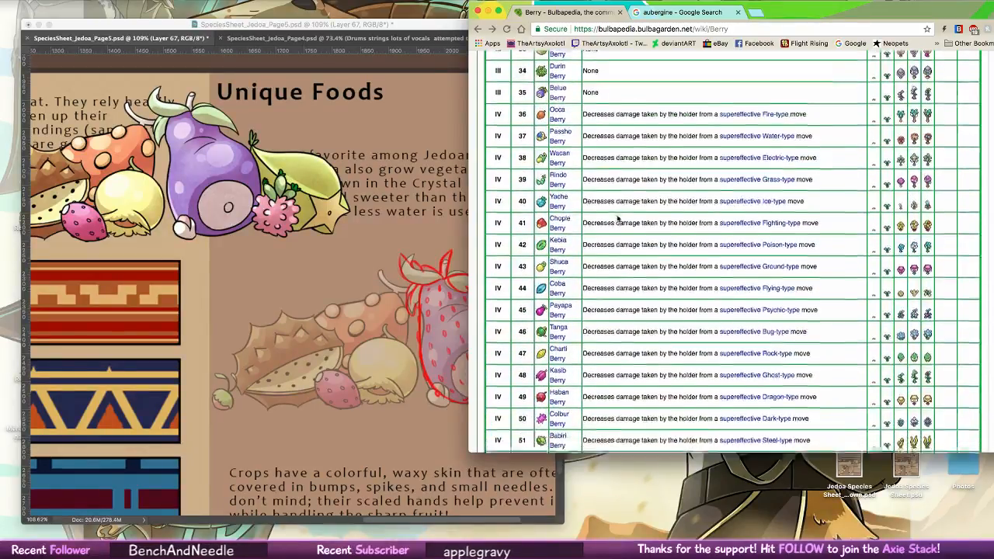
pyautogui.scroll(-4, 612, 267)
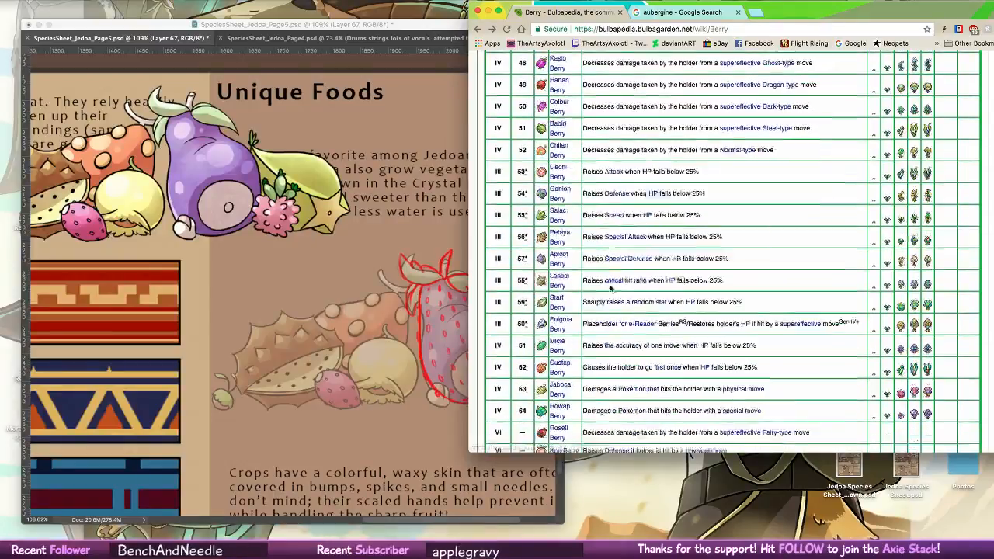
pyautogui.scroll(2, 611, 309)
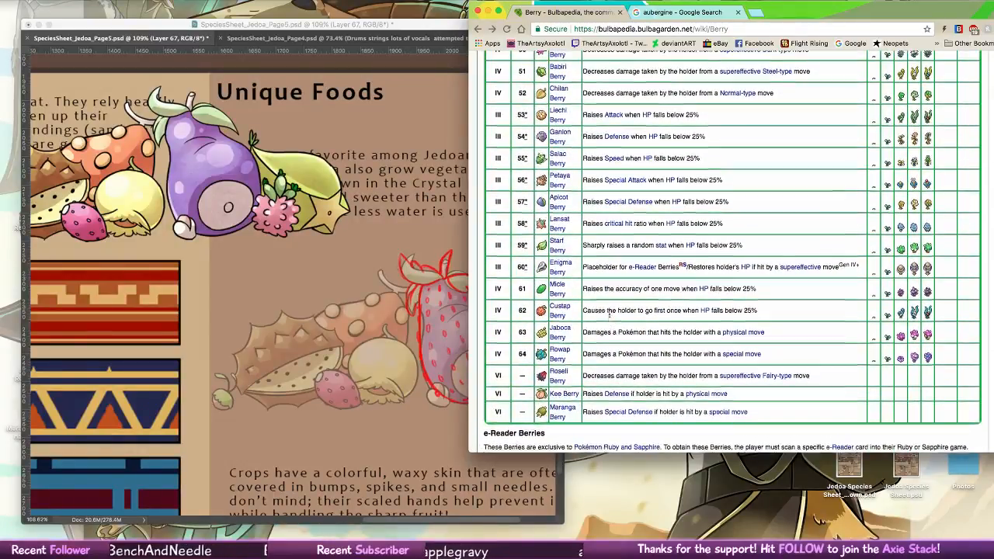
pyautogui.scroll(13, 645, 235)
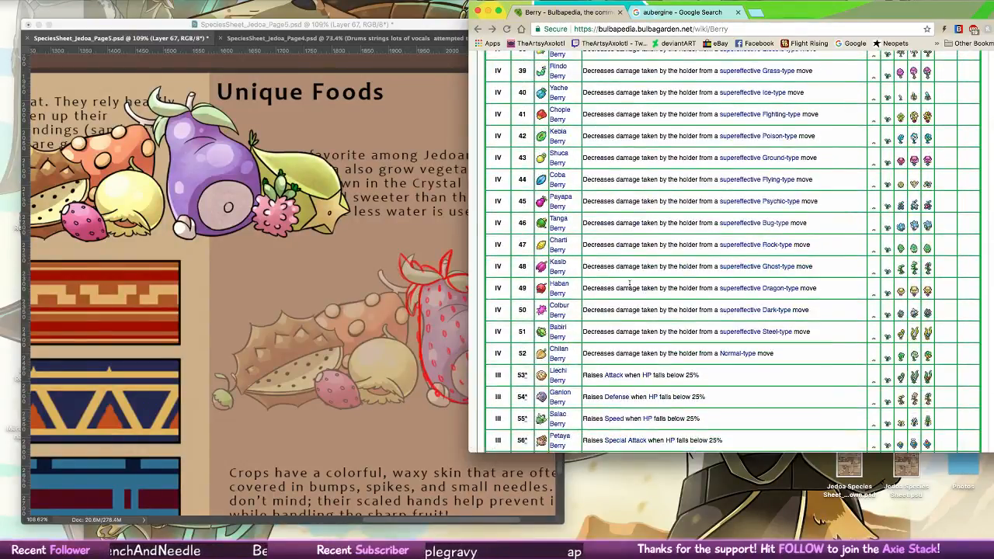
pyautogui.scroll(8, 626, 303)
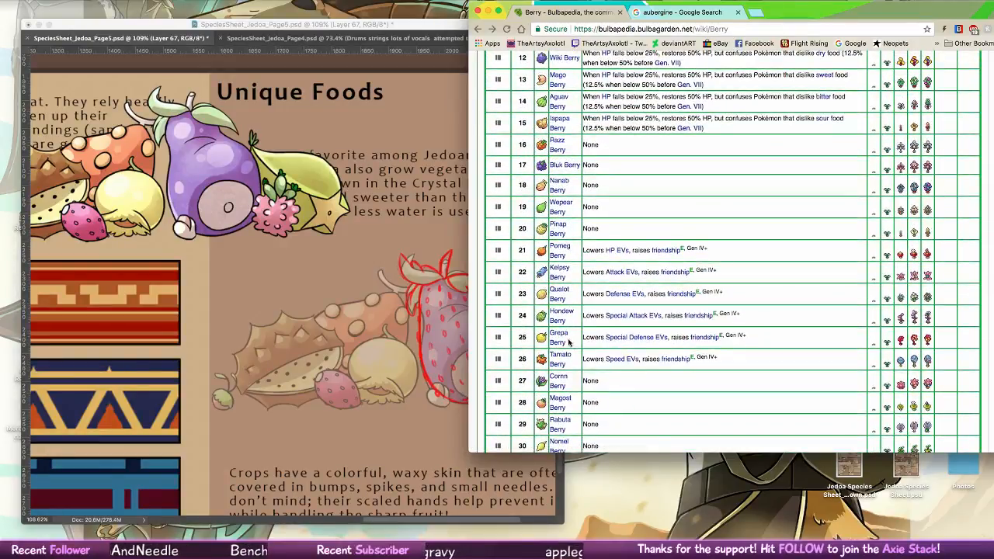
# - Back in Photoshop, sketch the round yellow fruit in red with a ragged fringe at its base and a curly stem on top
pyautogui.click(373, 330)
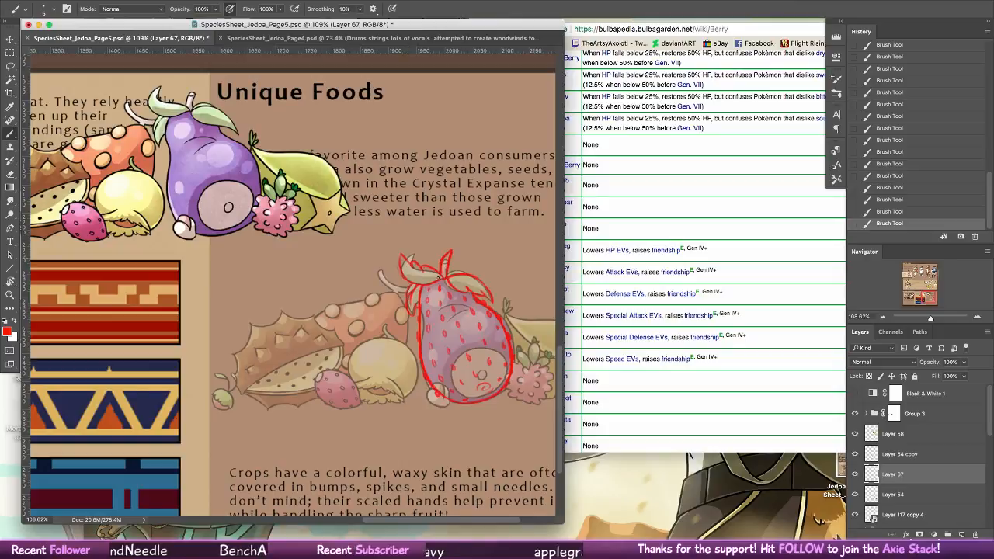
pyautogui.moveTo(354, 382)
pyautogui.mouseDown()
pyautogui.moveTo(356, 348)
pyautogui.moveTo(389, 338)
pyautogui.moveTo(400, 348)
pyautogui.mouseUp()
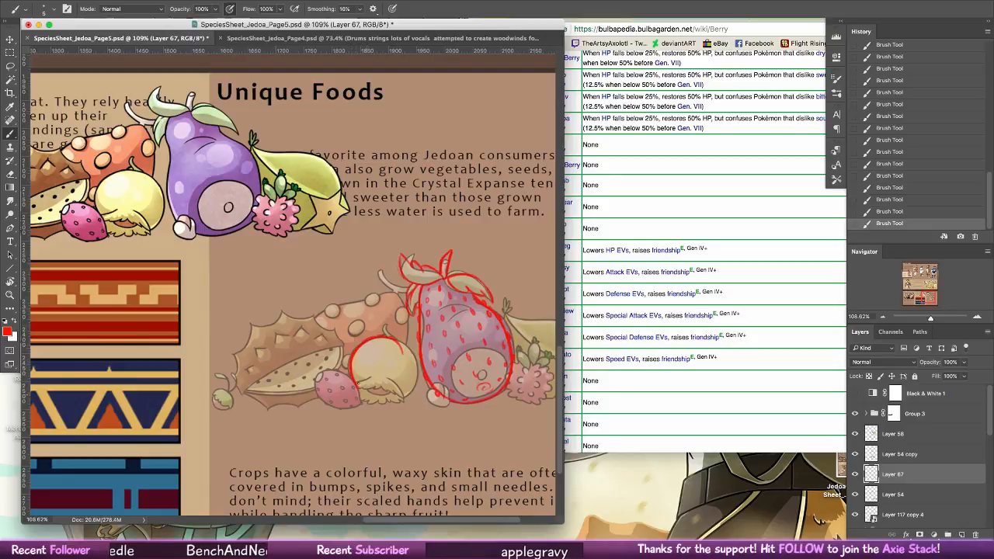
pyautogui.moveTo(376, 390)
pyautogui.mouseDown()
pyautogui.moveTo(365, 393)
pyautogui.moveTo(402, 393)
pyautogui.mouseUp()
pyautogui.moveTo(402, 345); pyautogui.dragTo(420, 385)
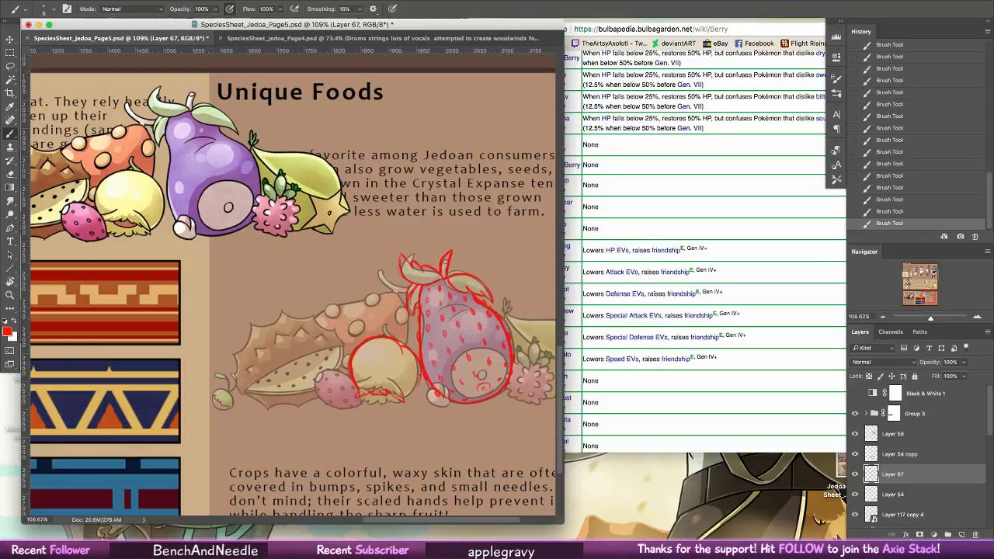
pyautogui.press('super+alt+z')
pyautogui.press('super+alt+z')
pyautogui.moveTo(399, 347)
pyautogui.mouseDown()
pyautogui.moveTo(419, 374)
pyautogui.moveTo(391, 403)
pyautogui.mouseUp()
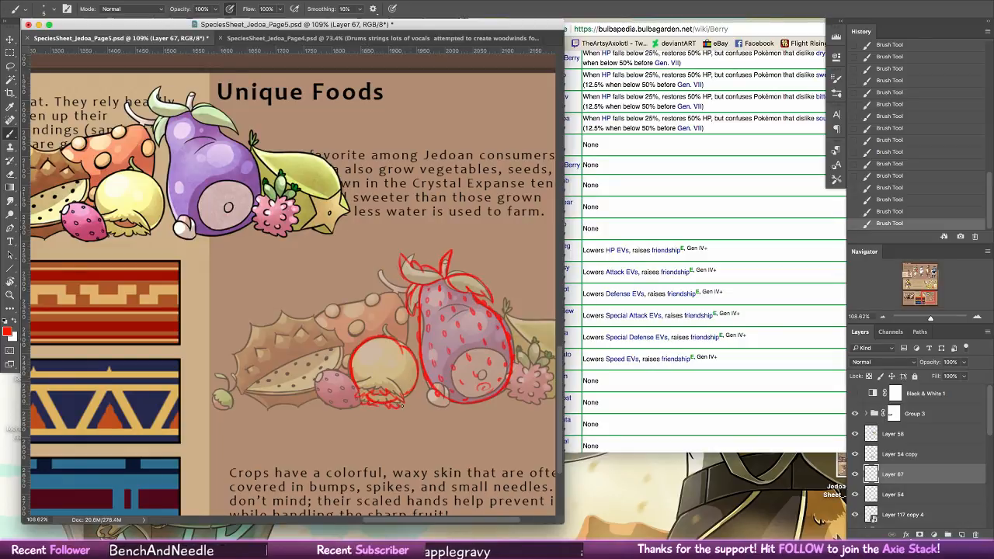
pyautogui.moveTo(394, 322)
pyautogui.mouseDown()
pyautogui.moveTo(407, 345)
pyautogui.moveTo(396, 325)
pyautogui.mouseUp()
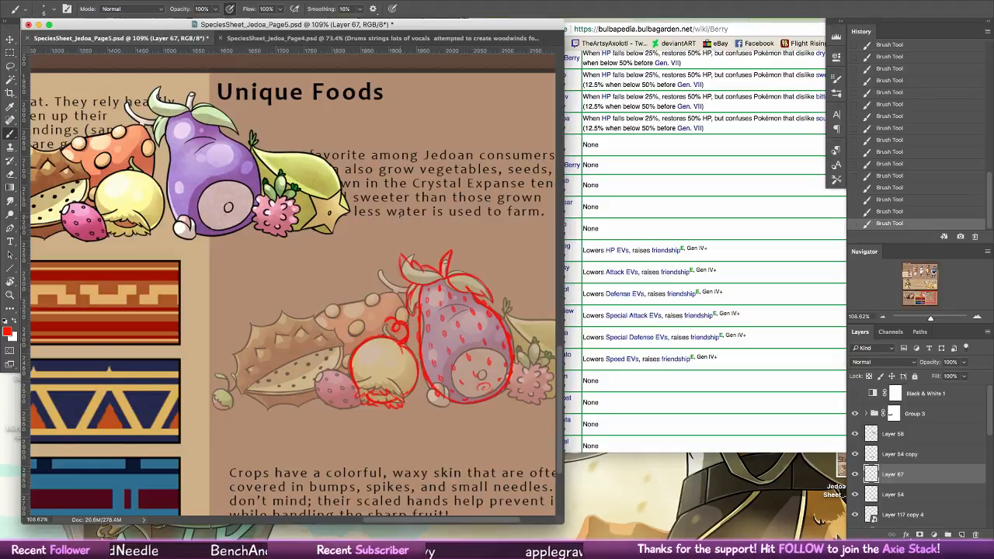
# - Bring the whole fruit group into view, check the later berries in the Bulbapedia table, and return to the species sheet
pyautogui.moveTo(465, 334); pyautogui.dragTo(379, 300)
pyautogui.click(602, 234)
pyautogui.scroll(-5, 602, 234)
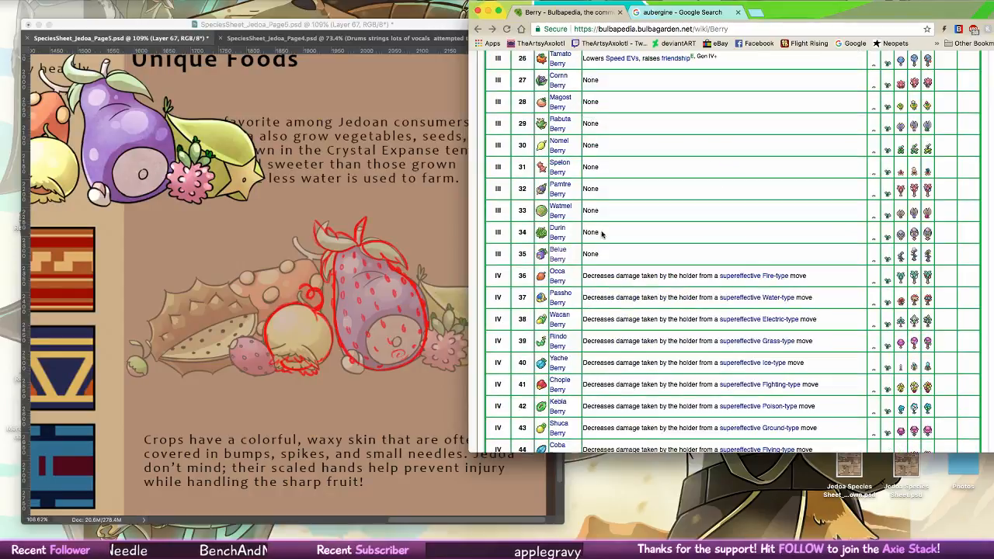
pyautogui.scroll(-8, 602, 234)
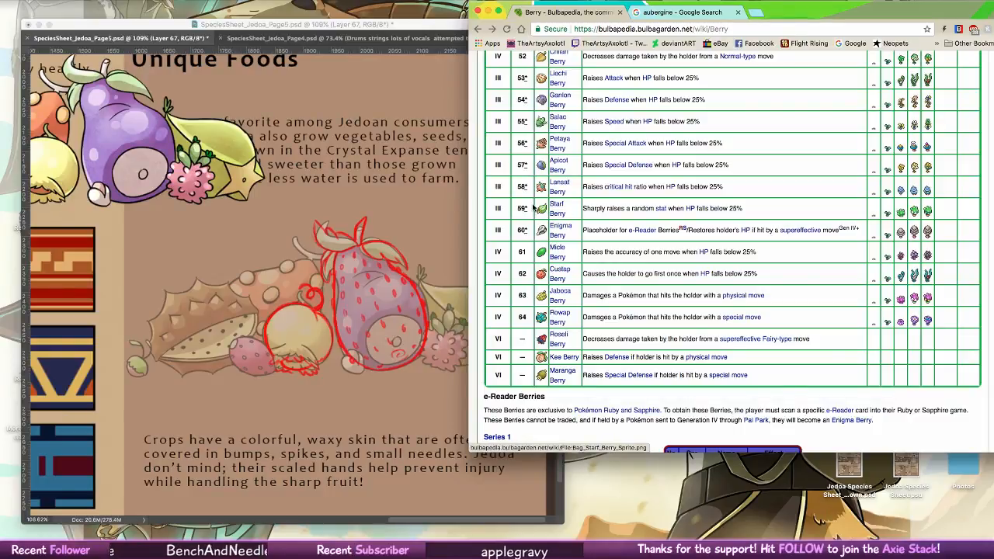
pyautogui.click(446, 344)
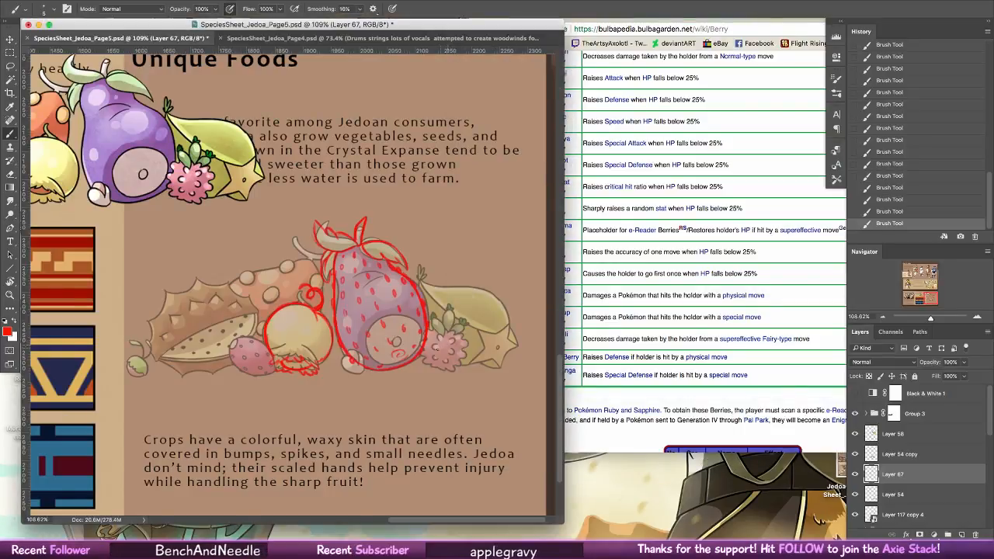
pyautogui.moveTo(427, 398)
pyautogui.mouseDown()
pyautogui.moveTo(436, 375)
pyautogui.moveTo(444, 383)
pyautogui.mouseUp()
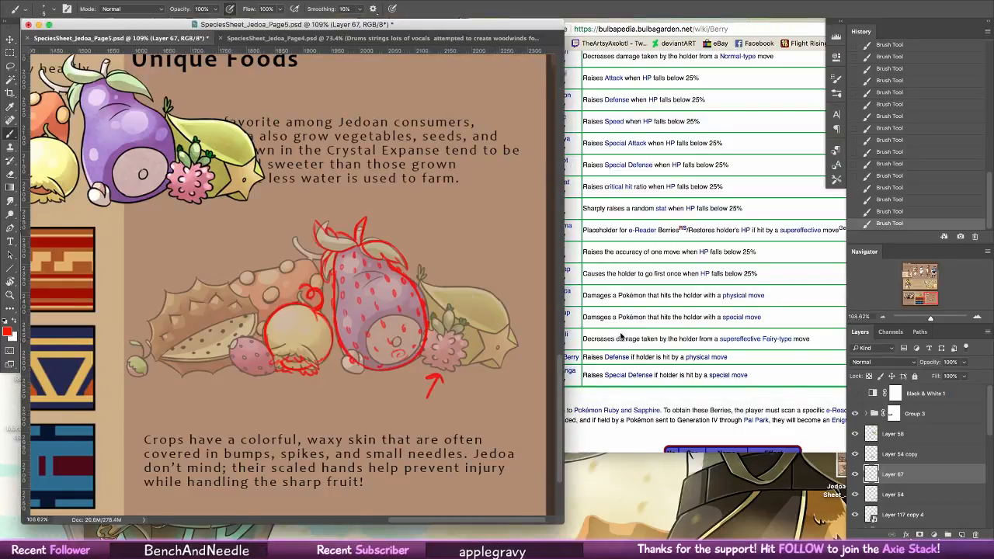
pyautogui.press('super+z')
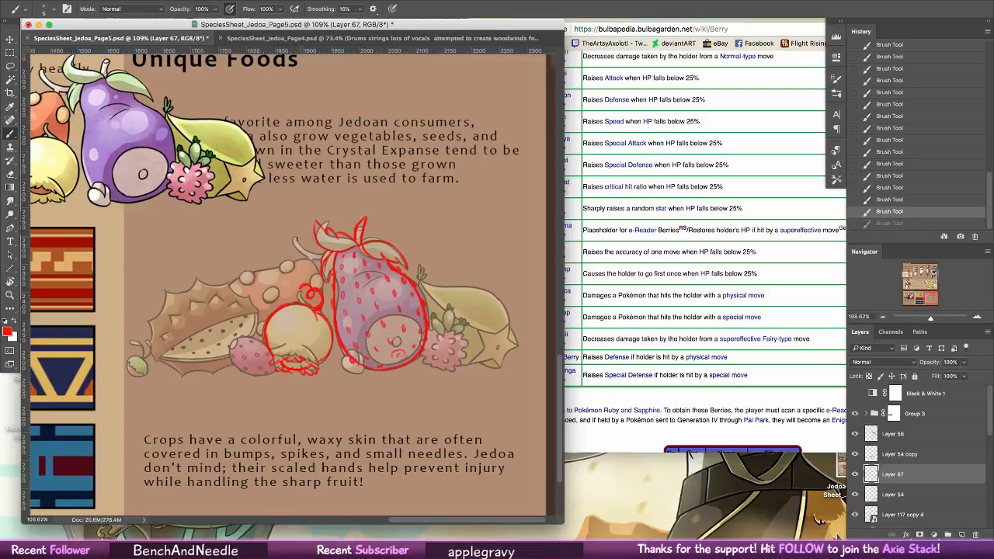
pyautogui.moveTo(308, 306); pyautogui.dragTo(295, 297)
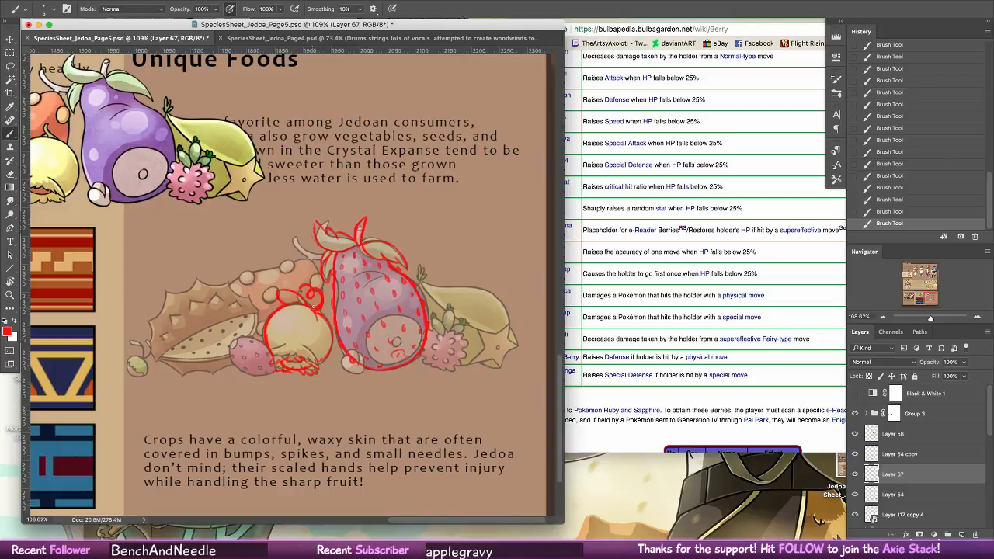
pyautogui.press('super+alt+z')
pyautogui.press('super+alt+z')
pyautogui.press('super+alt+z')
pyautogui.press('super+alt+z')
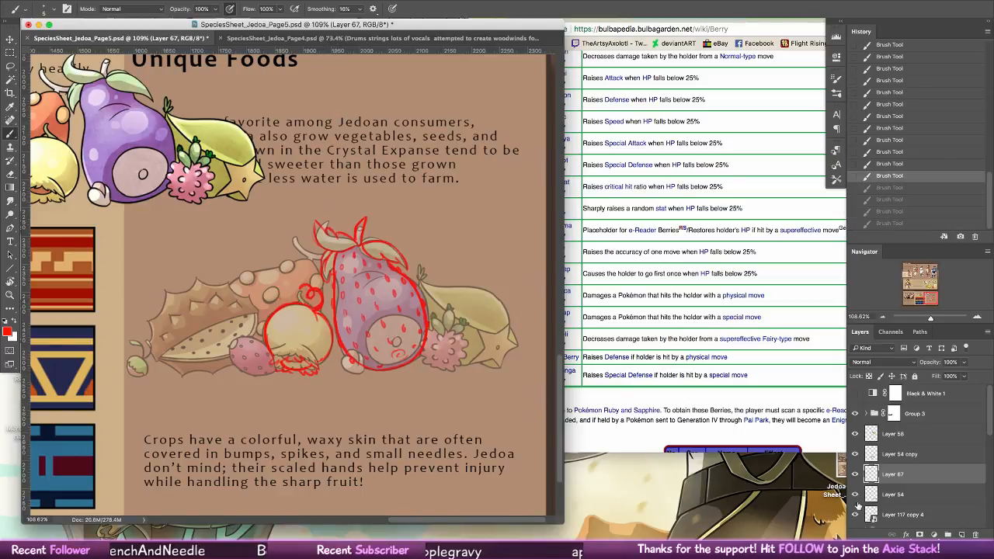
# - Hide Layer 54 and sketch curved diagonal stripes across the round fruit in red
pyautogui.click(856, 495)
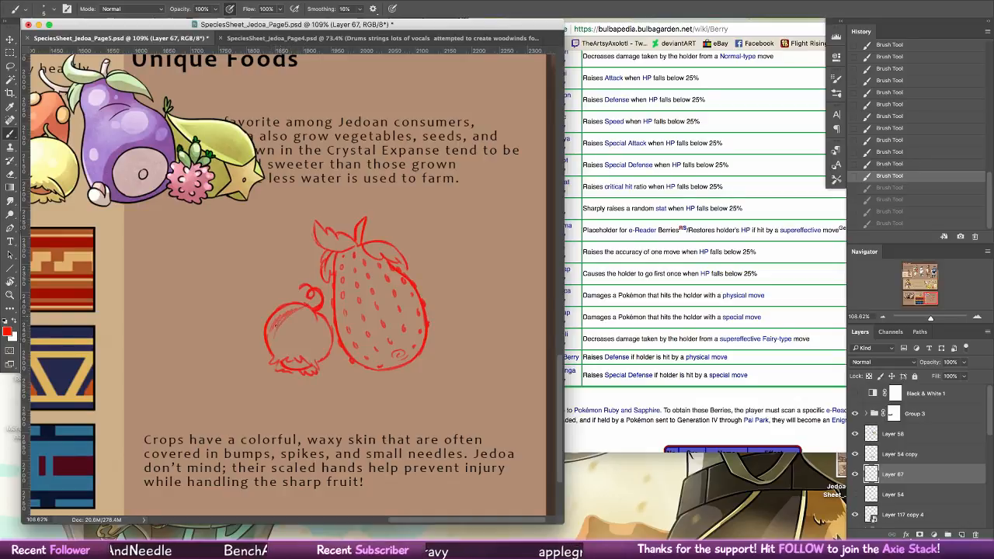
pyautogui.moveTo(270, 346); pyautogui.dragTo(285, 337)
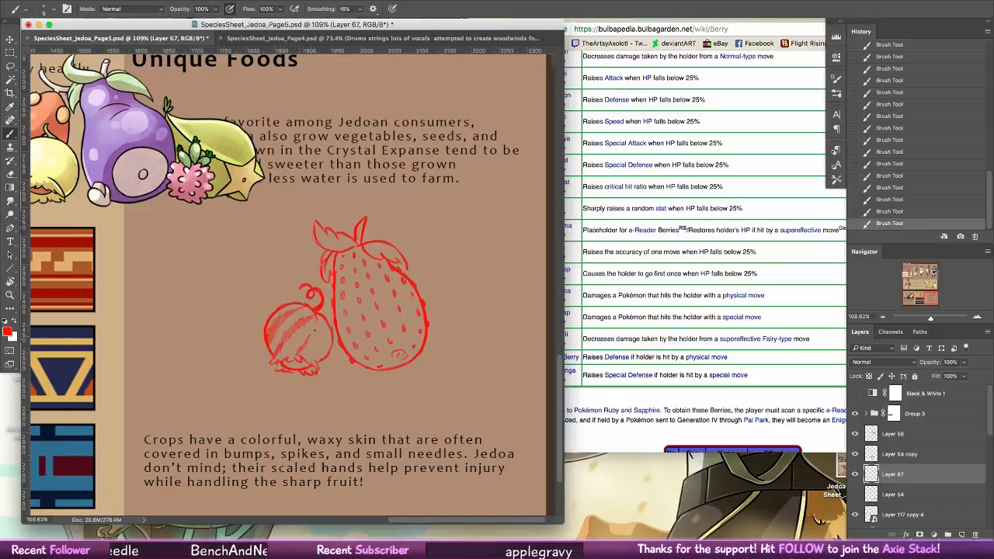
pyautogui.moveTo(314, 331); pyautogui.dragTo(321, 351)
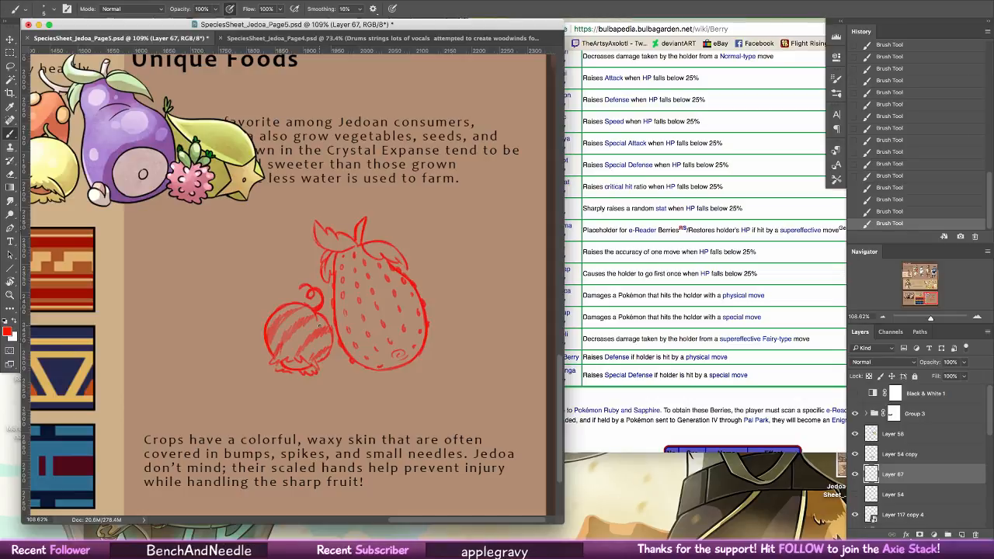
# - Compare the sketch with and without the faded Layer 54, leave it shown, and outline the small pink oval fruit in red
pyautogui.click(856, 476)
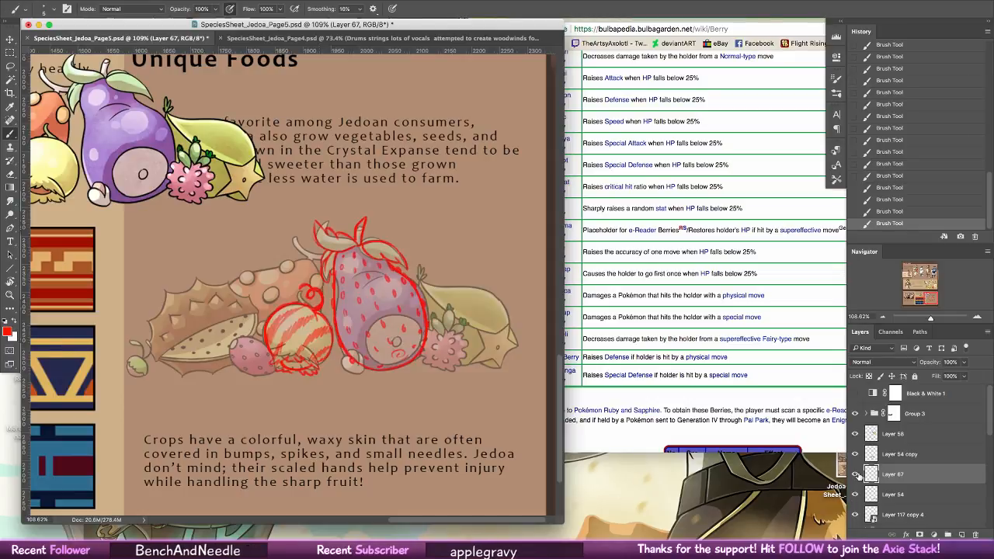
pyautogui.click(855, 494)
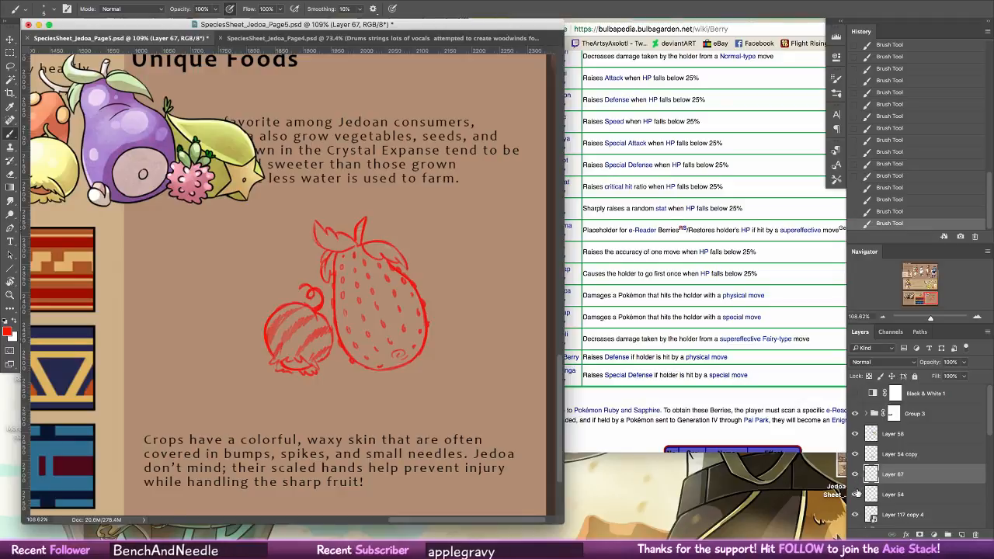
pyautogui.click(856, 493)
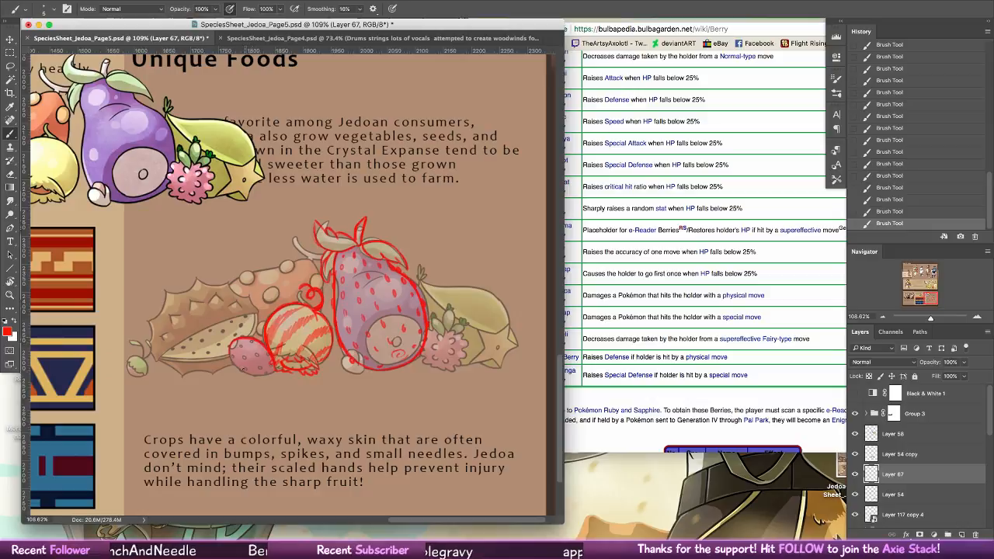
pyautogui.moveTo(263, 348); pyautogui.dragTo(273, 372)
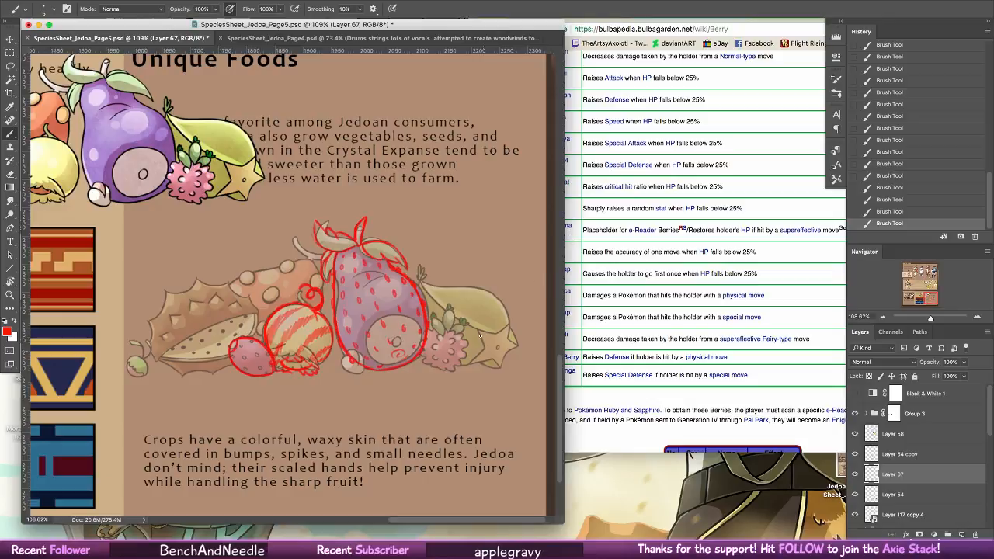
# - Look back through the earlier berries in the Bulbapedia table for shape references and return to the species sheet
pyautogui.click(723, 286)
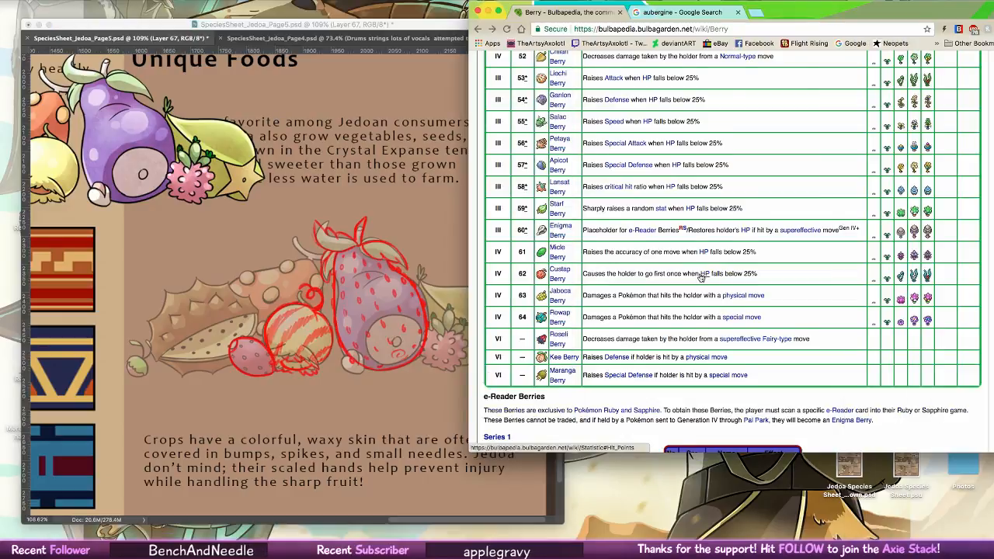
pyautogui.scroll(4, 700, 275)
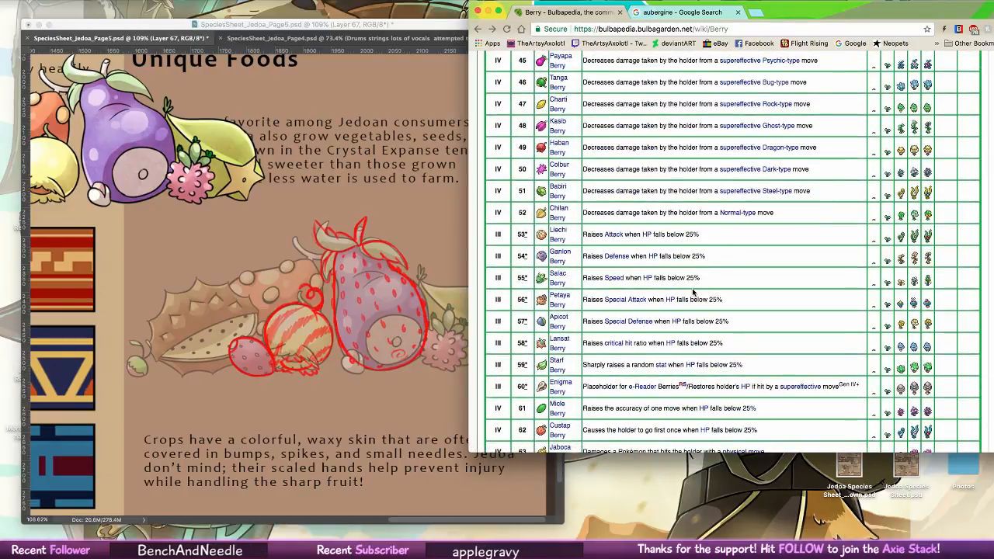
pyautogui.scroll(1, 693, 292)
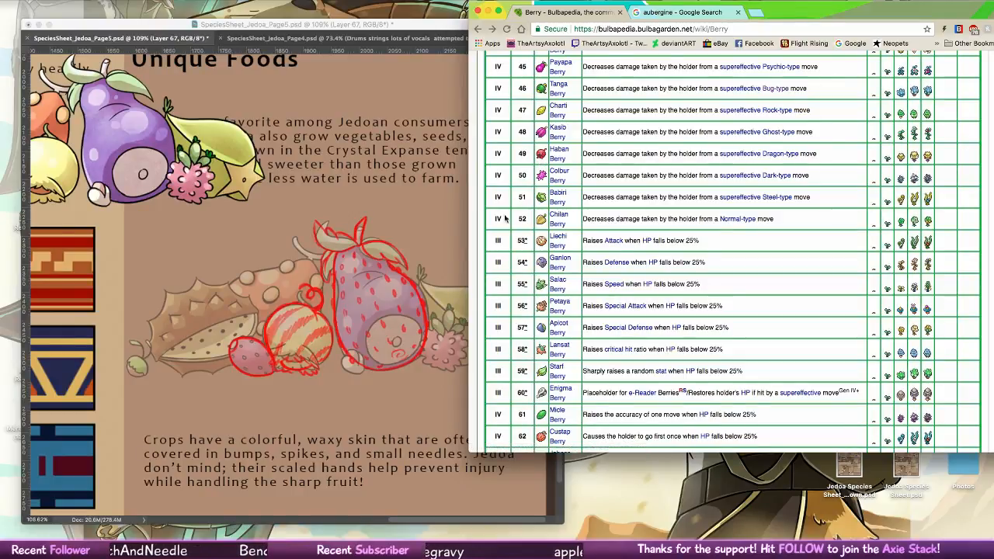
pyautogui.scroll(3, 699, 272)
pyautogui.click(342, 408)
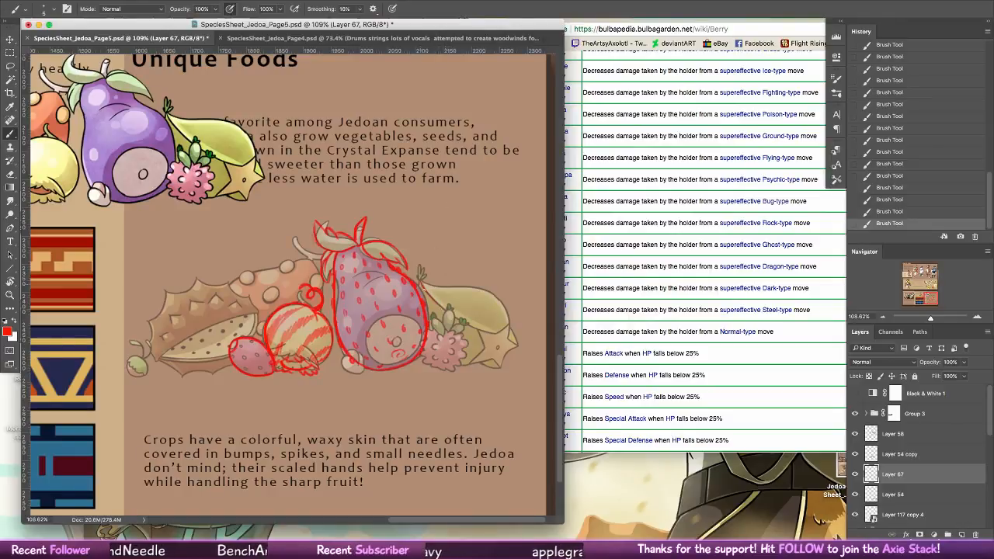
# - Sketch the star-ended yellow-green fruit in red with small spikes, hide Layer 54, and add a leafy stem at its upper end
pyautogui.moveTo(477, 327)
pyautogui.mouseDown()
pyautogui.moveTo(434, 240)
pyautogui.moveTo(419, 284)
pyautogui.moveTo(449, 221)
pyautogui.moveTo(431, 240)
pyautogui.moveTo(471, 283)
pyautogui.moveTo(489, 271)
pyautogui.moveTo(476, 287)
pyautogui.moveTo(507, 316)
pyautogui.moveTo(459, 316)
pyautogui.moveTo(494, 335)
pyautogui.mouseUp()
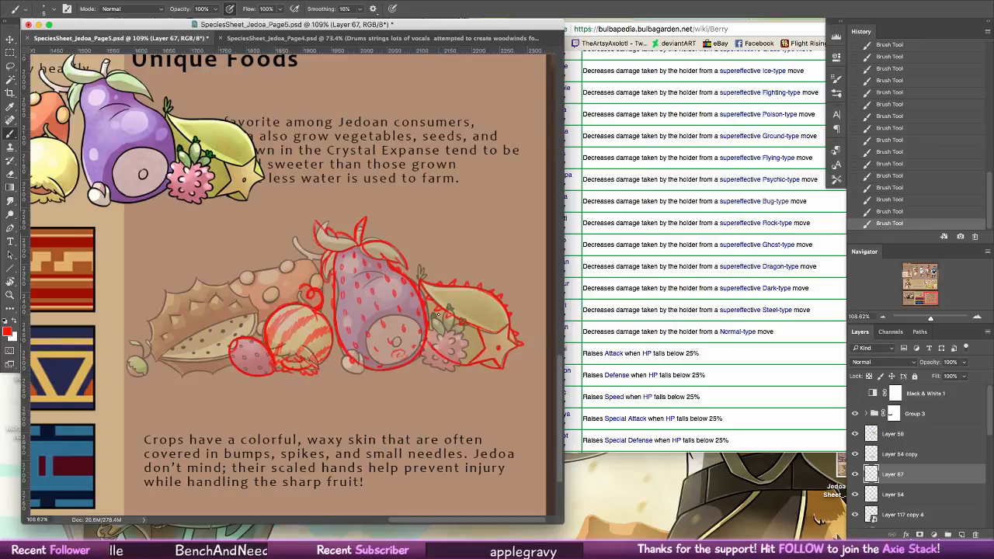
pyautogui.click(857, 495)
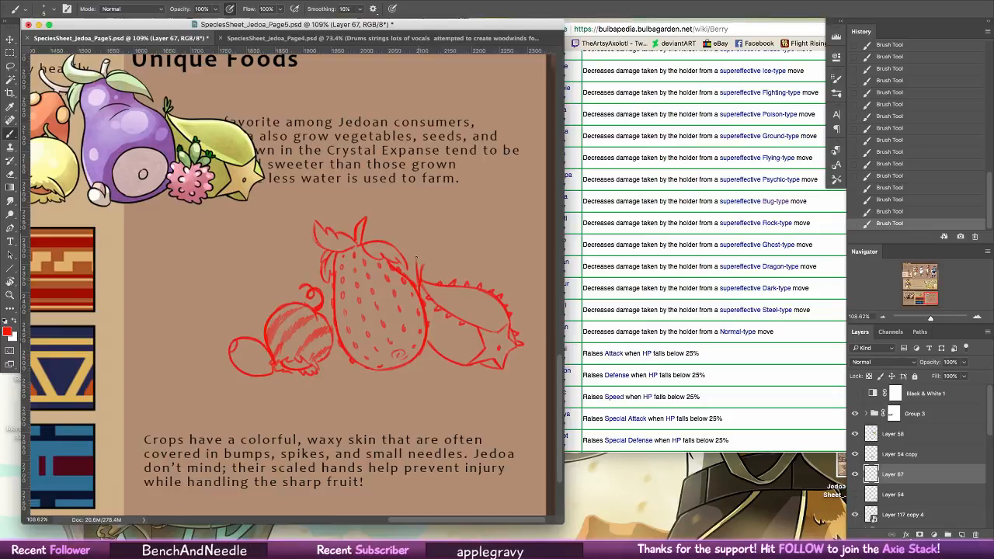
pyautogui.moveTo(420, 281)
pyautogui.mouseDown()
pyautogui.moveTo(466, 265)
pyautogui.moveTo(443, 277)
pyautogui.moveTo(456, 260)
pyautogui.moveTo(421, 255)
pyautogui.moveTo(411, 277)
pyautogui.mouseUp()
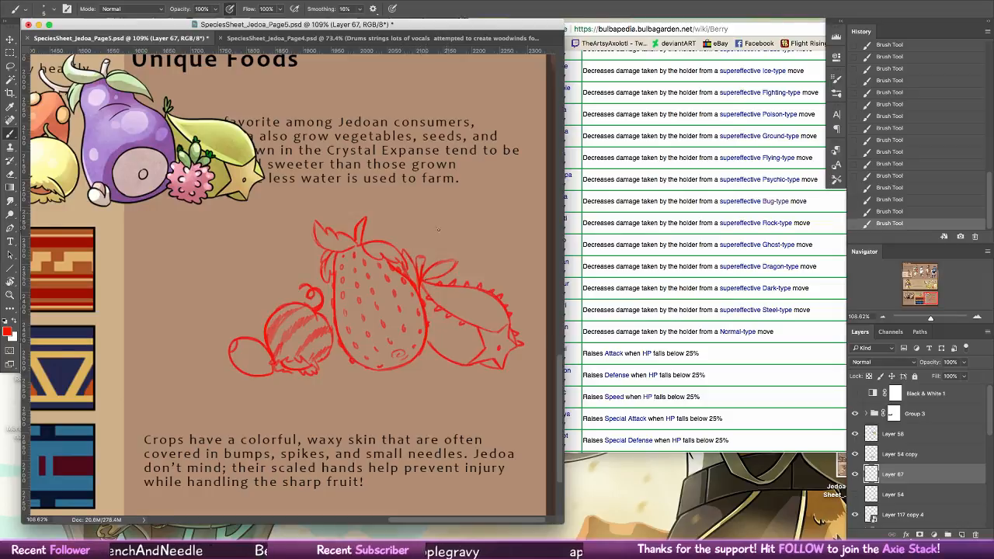
# - Undo the last few trial brush strokes on the spiky star-ended fruit
pyautogui.press('super+z')
pyautogui.press('super+z')
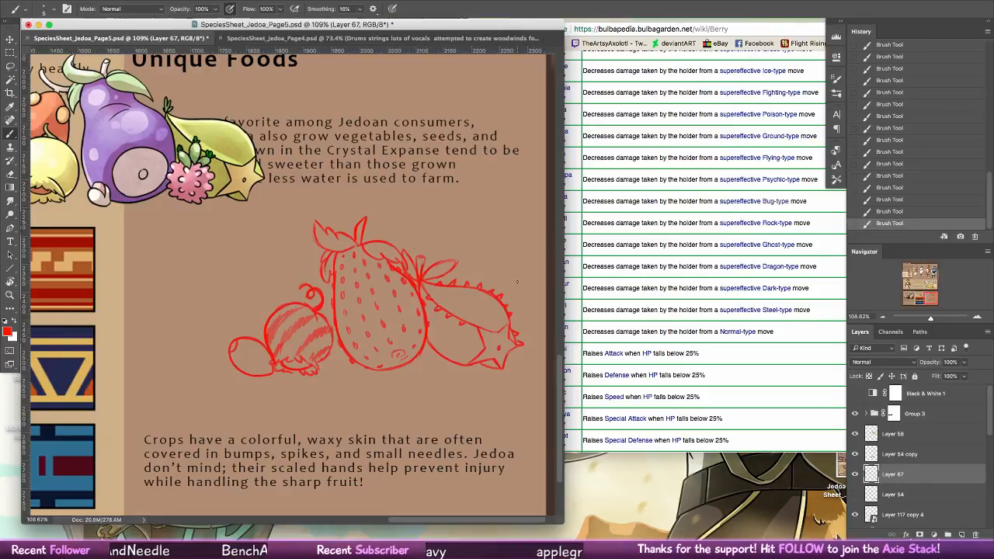
pyautogui.press('super+z')
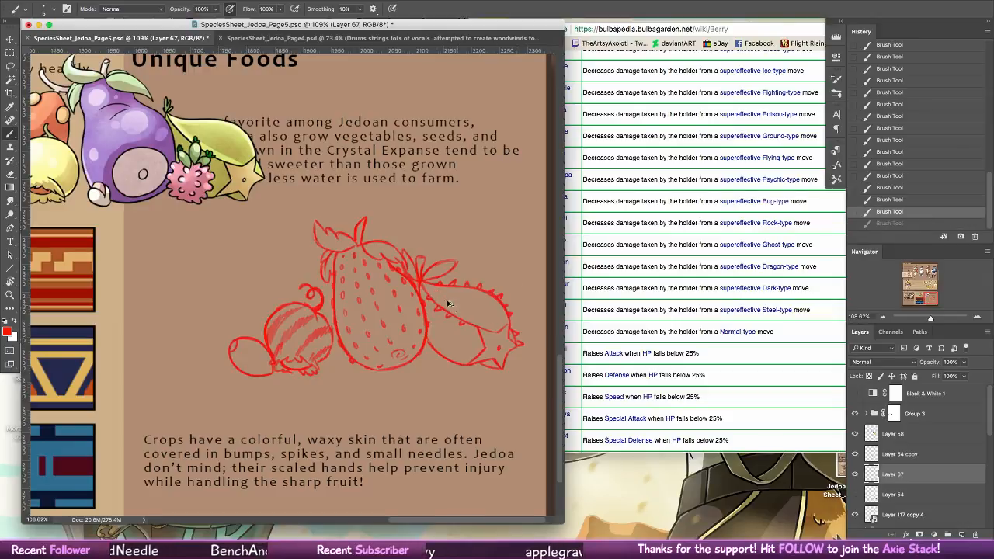
pyautogui.press('super+z')
pyautogui.press('super+z')
pyautogui.press('super+z')
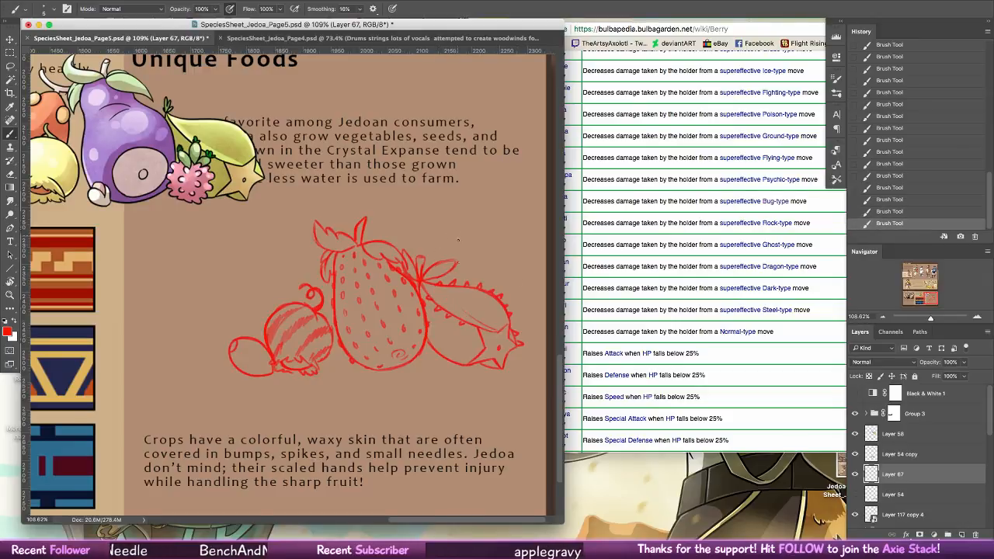
# - Show Layer 54 as a guide, rough in the pink berry's round outline in red, and hide the layer again
pyautogui.click(856, 474)
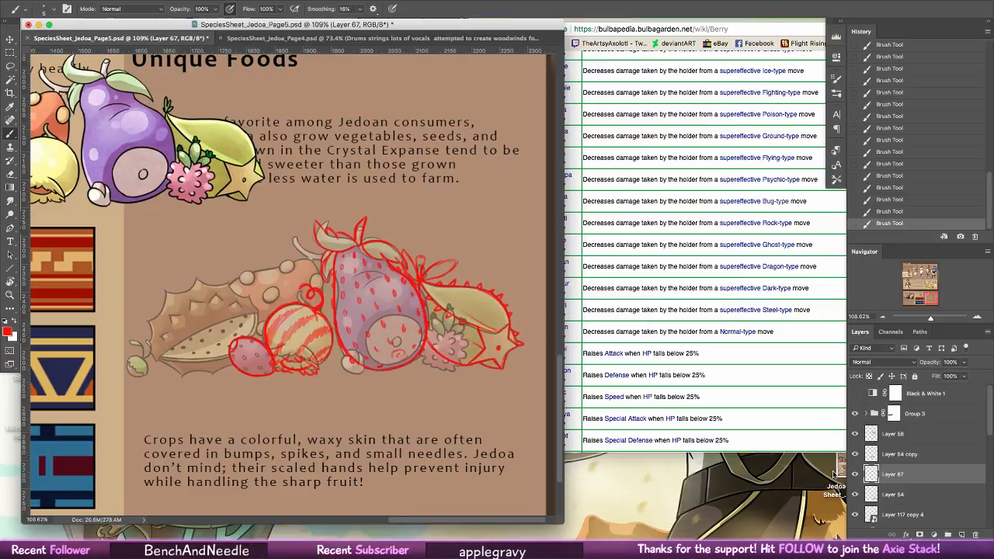
pyautogui.moveTo(435, 350)
pyautogui.mouseDown()
pyautogui.moveTo(411, 346)
pyautogui.moveTo(464, 357)
pyautogui.moveTo(412, 353)
pyautogui.mouseUp()
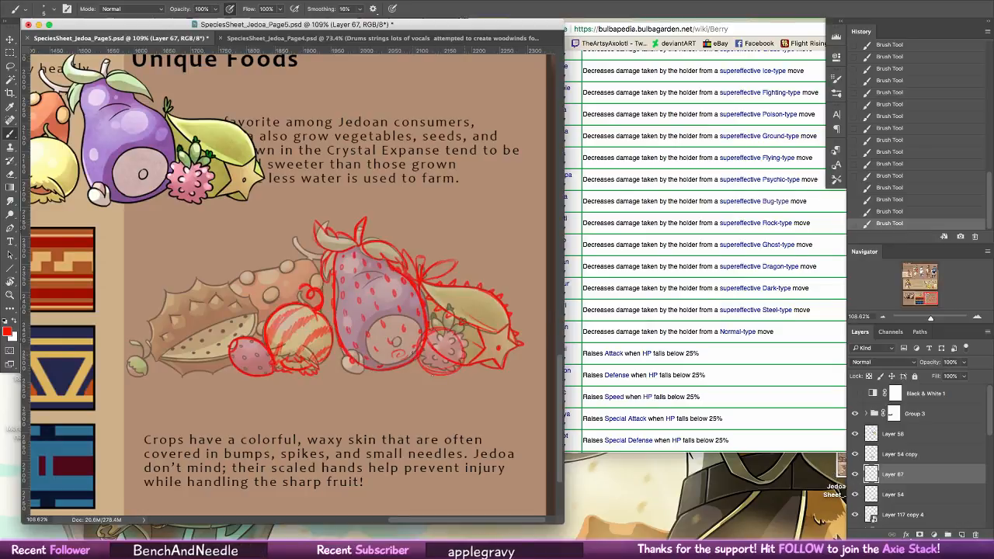
pyautogui.click(857, 495)
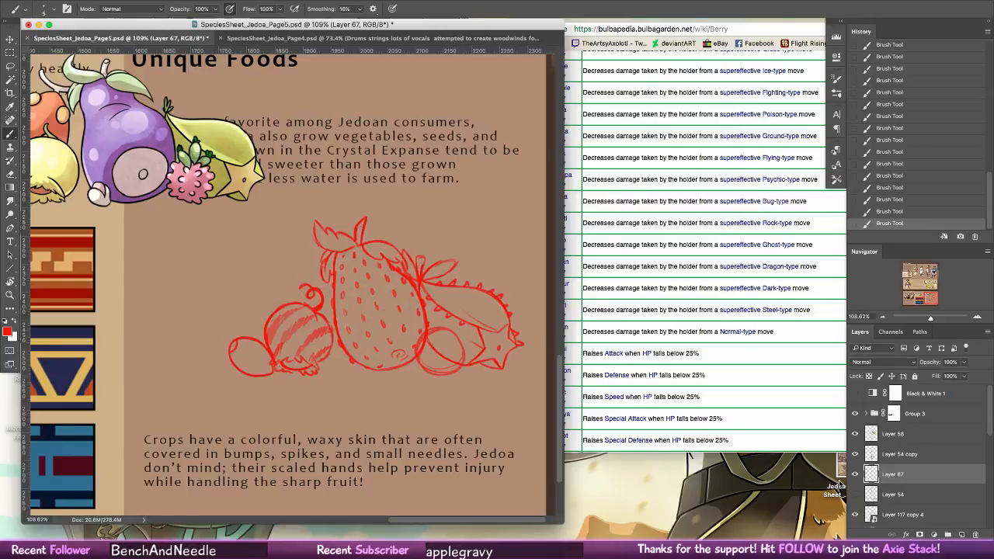
# - Switch to the browser, search Google Images for berries, and shift the window so the whole results page is visible
pyautogui.click(762, 291)
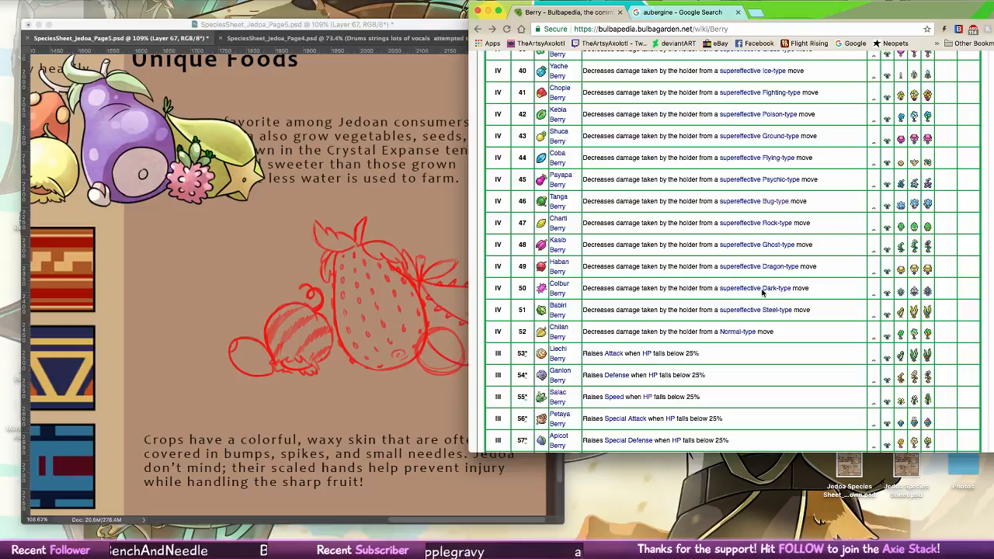
pyautogui.click(682, 17)
pyautogui.moveTo(606, 73); pyautogui.dragTo(520, 71)
pyautogui.write('berrieds')
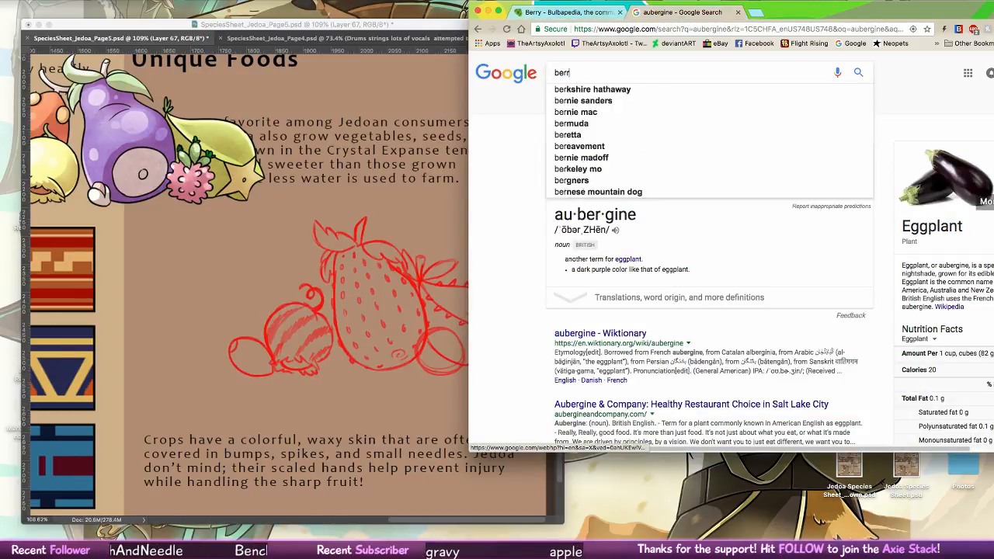
pyautogui.press('BackSpace')
pyautogui.press('BackSpace')
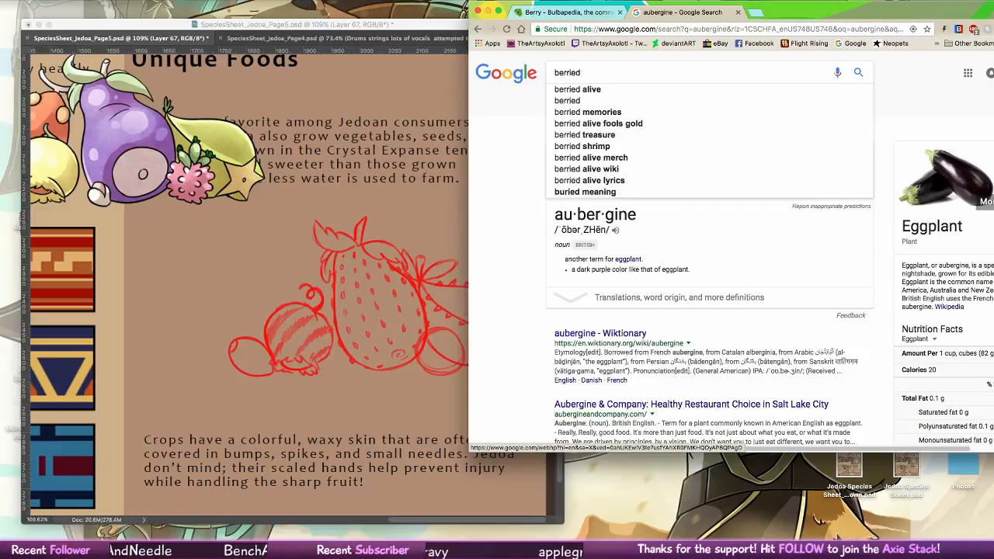
pyautogui.write('s')
pyautogui.press('Return')
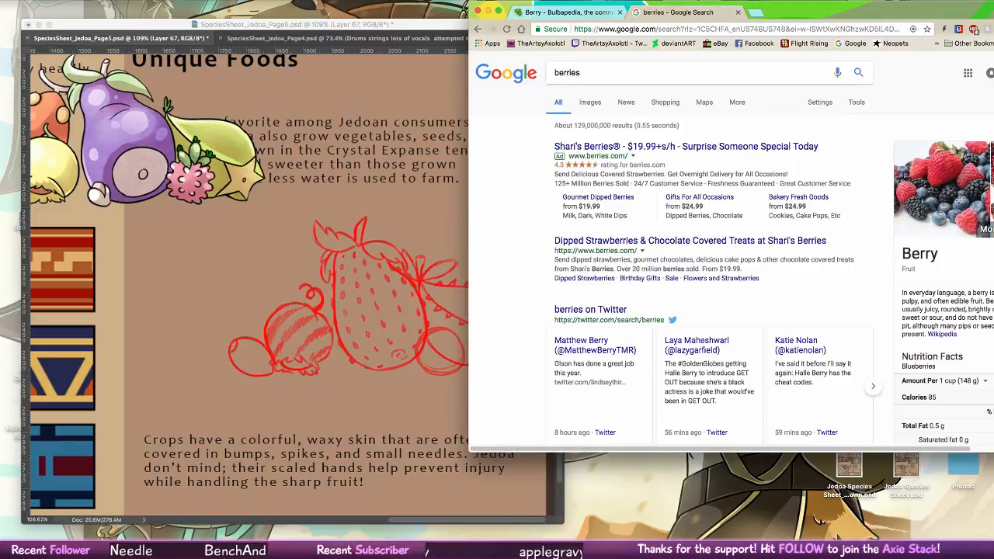
pyautogui.click(590, 102)
pyautogui.moveTo(815, 11); pyautogui.dragTo(662, 12)
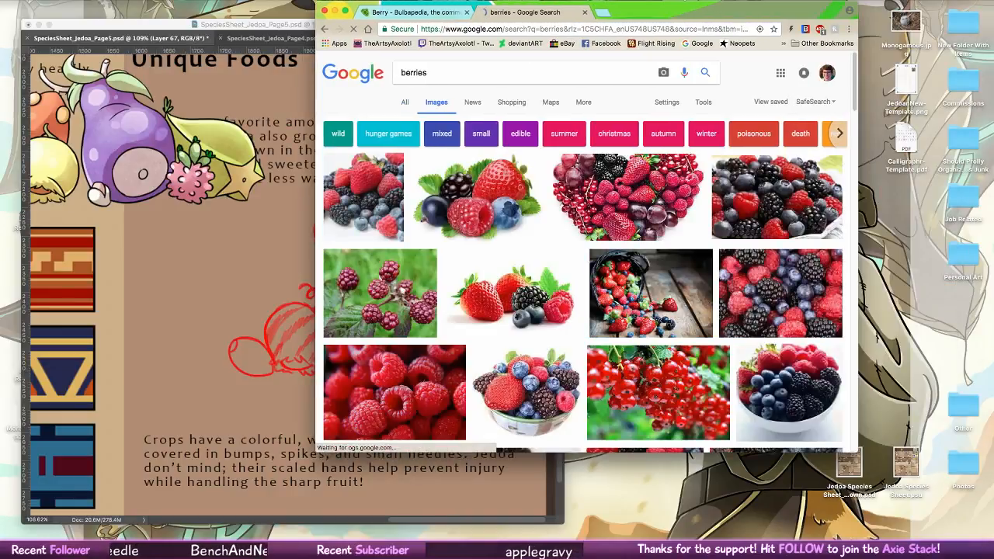
# - Browse the berry photos for shape references and place the browser window beside the species sheet
pyautogui.scroll(-2, 732, 339)
pyautogui.scroll(-5, 733, 340)
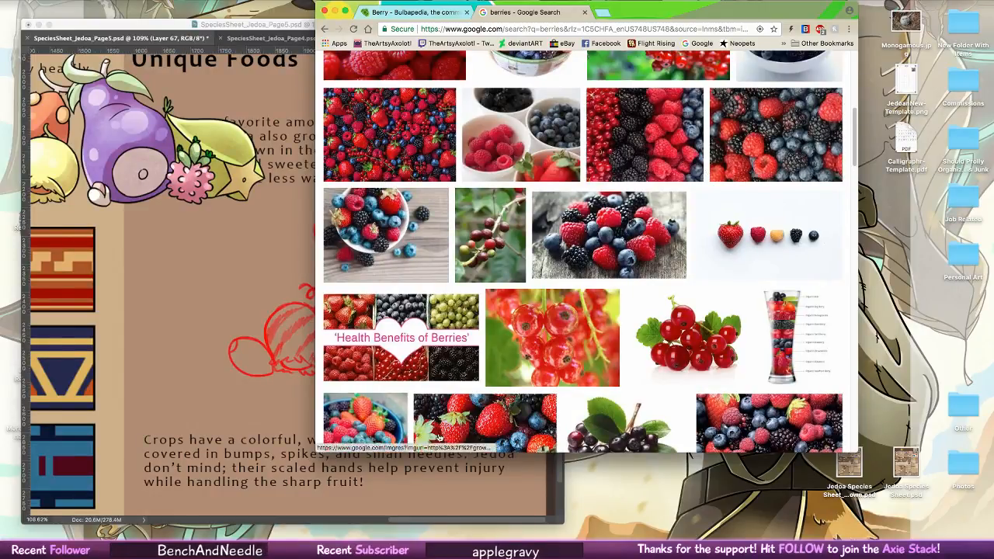
pyautogui.scroll(-5, 459, 264)
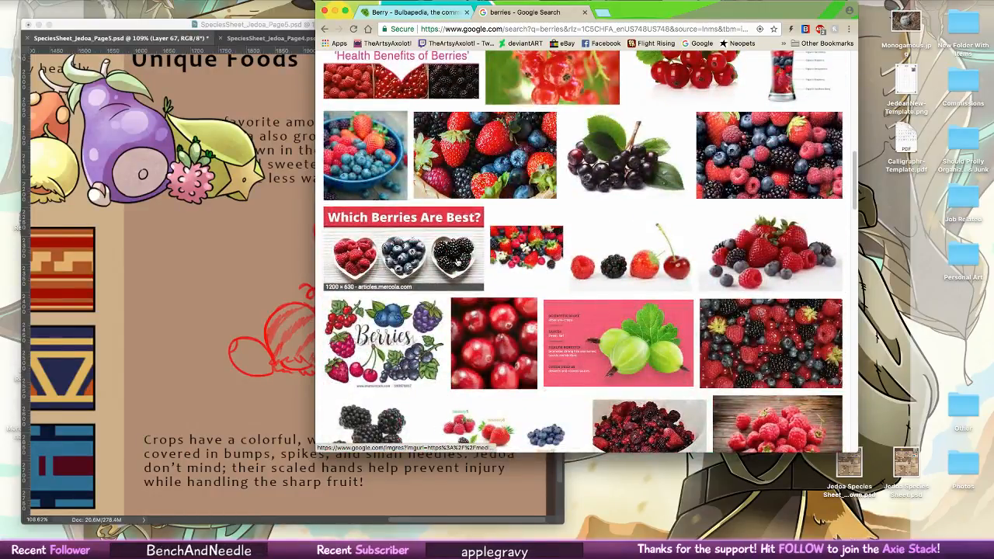
pyautogui.scroll(-6, 458, 264)
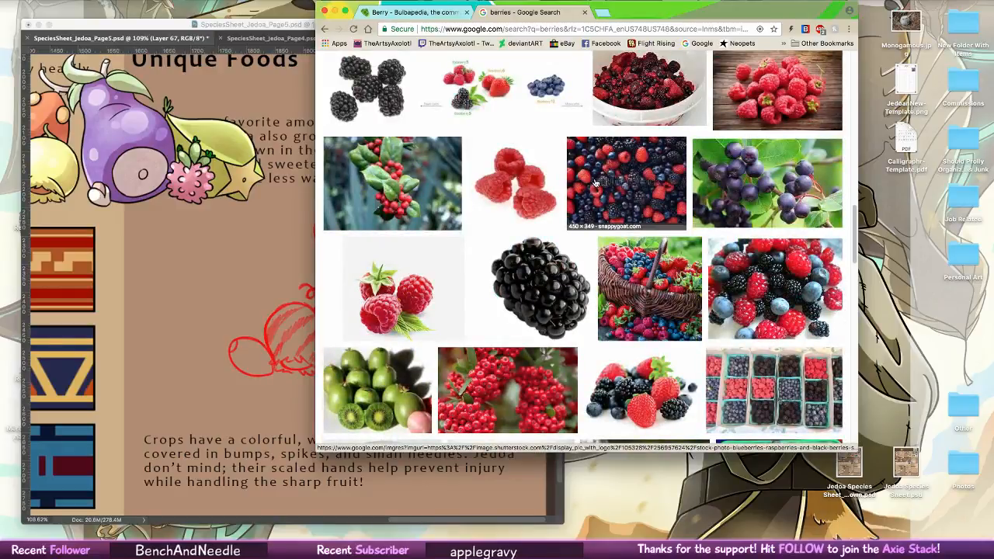
pyautogui.scroll(-6, 596, 184)
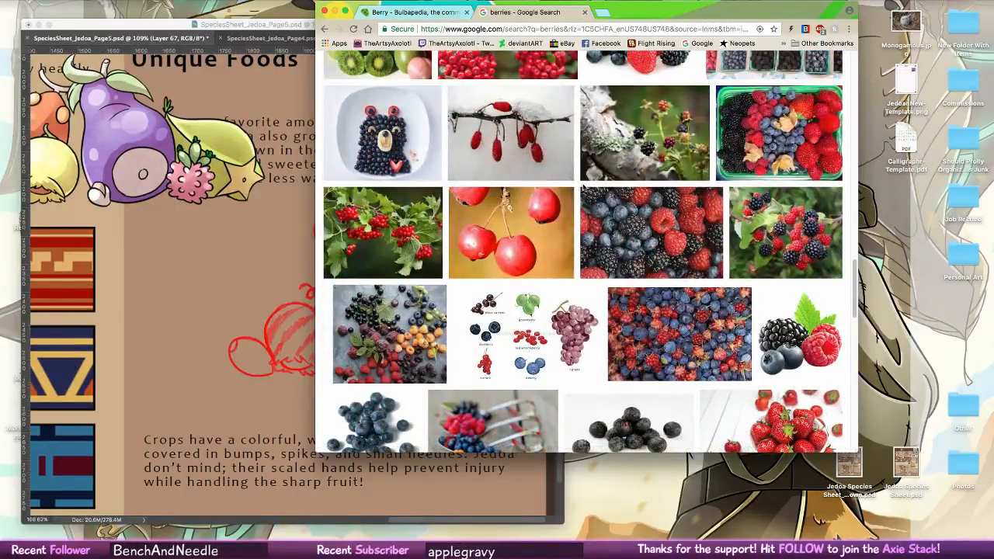
pyautogui.scroll(-6, 497, 183)
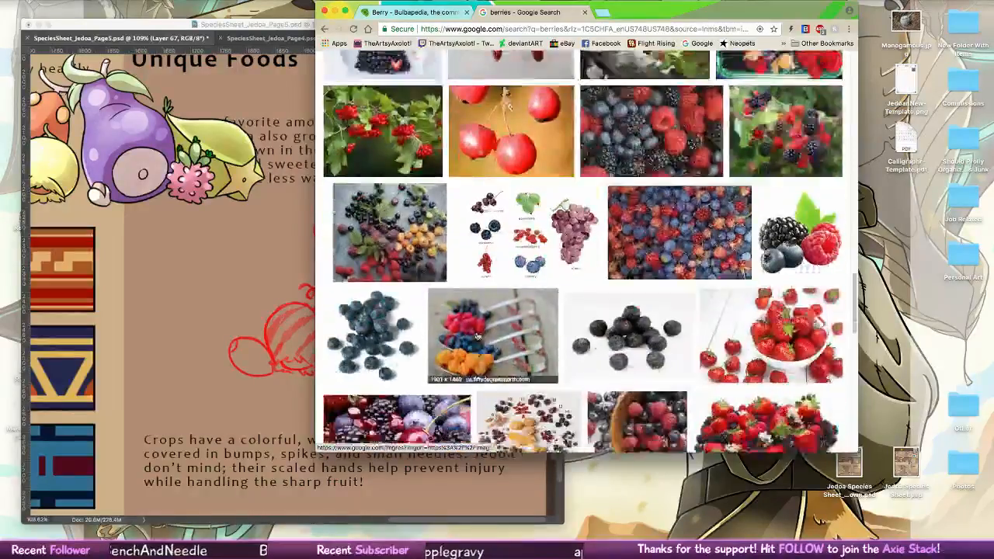
pyautogui.moveTo(651, 12); pyautogui.dragTo(882, 18)
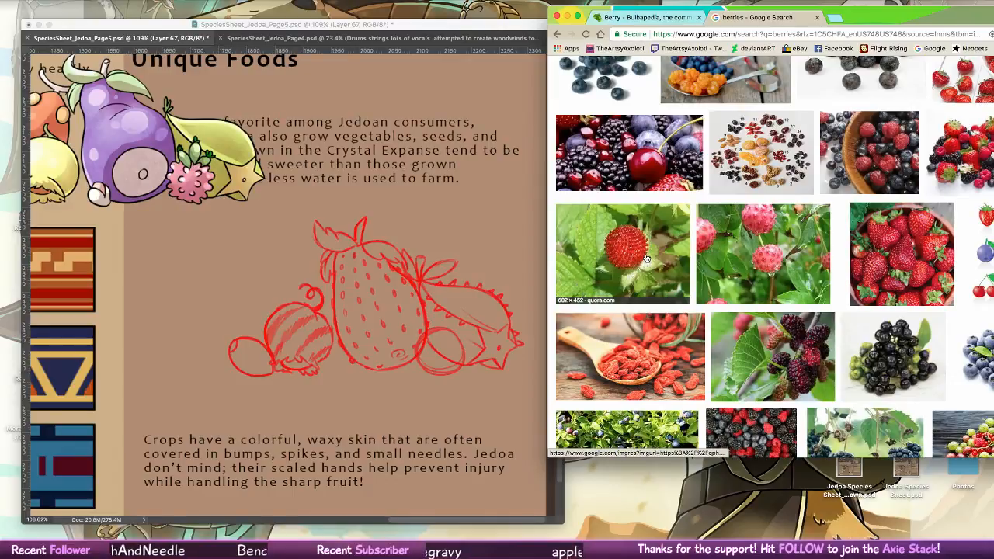
# - Go back through the berry results and open the preview of the bristly red snake berry photo
pyautogui.scroll(6, 640, 263)
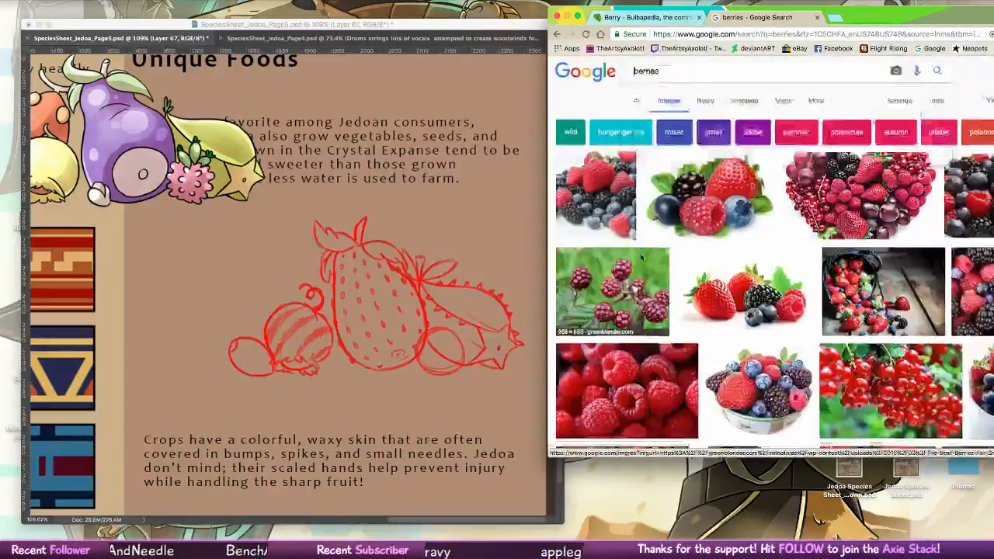
pyautogui.scroll(-6, 644, 260)
pyautogui.scroll(-6, 652, 257)
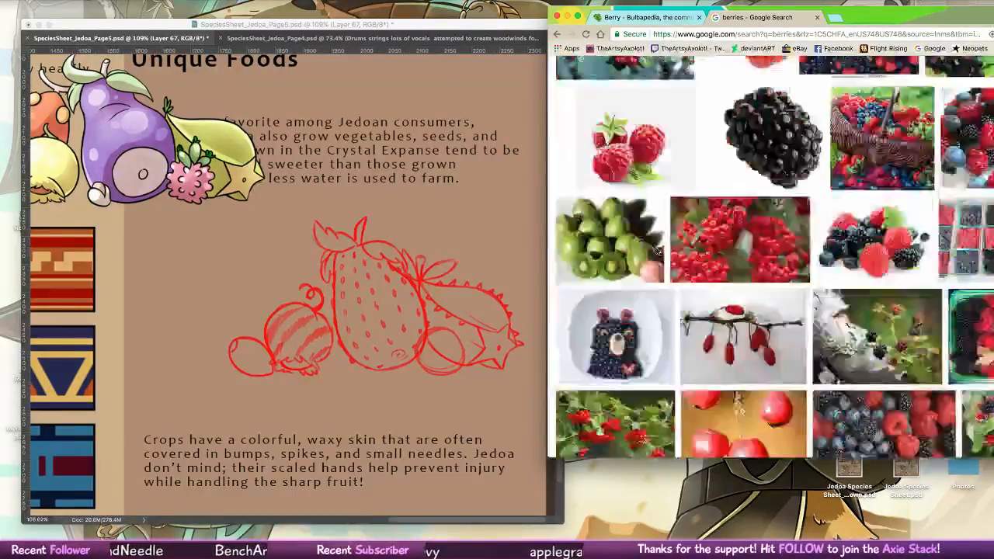
pyautogui.scroll(6, 653, 257)
pyautogui.click(642, 267)
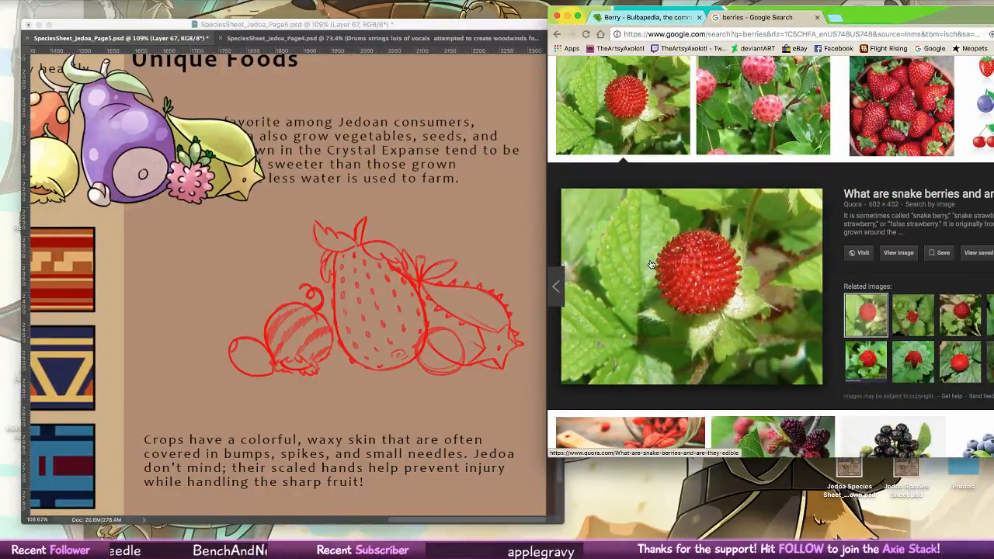
# - Examine the remaining berry photos below the snake berry preview for further shape references
pyautogui.scroll(-5, 651, 265)
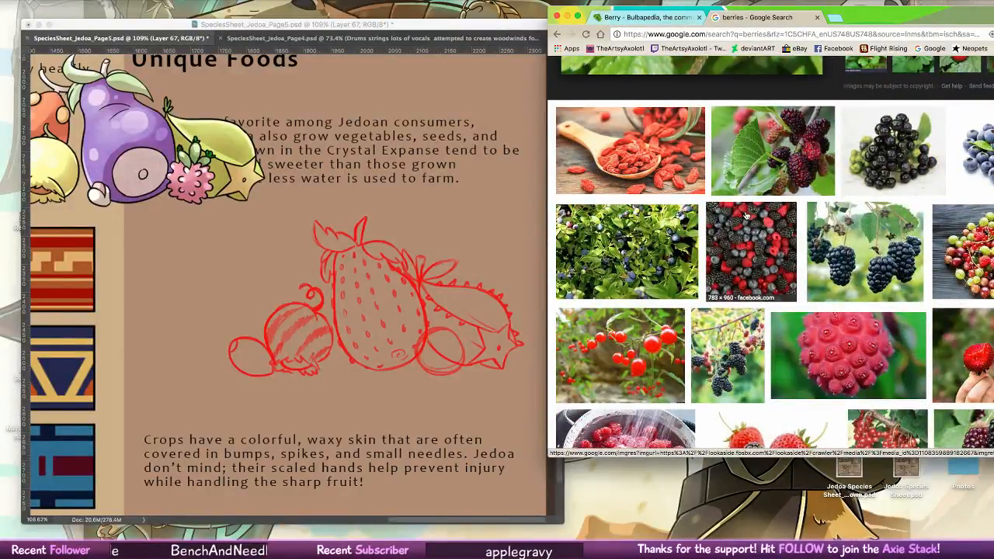
pyautogui.scroll(-5, 746, 216)
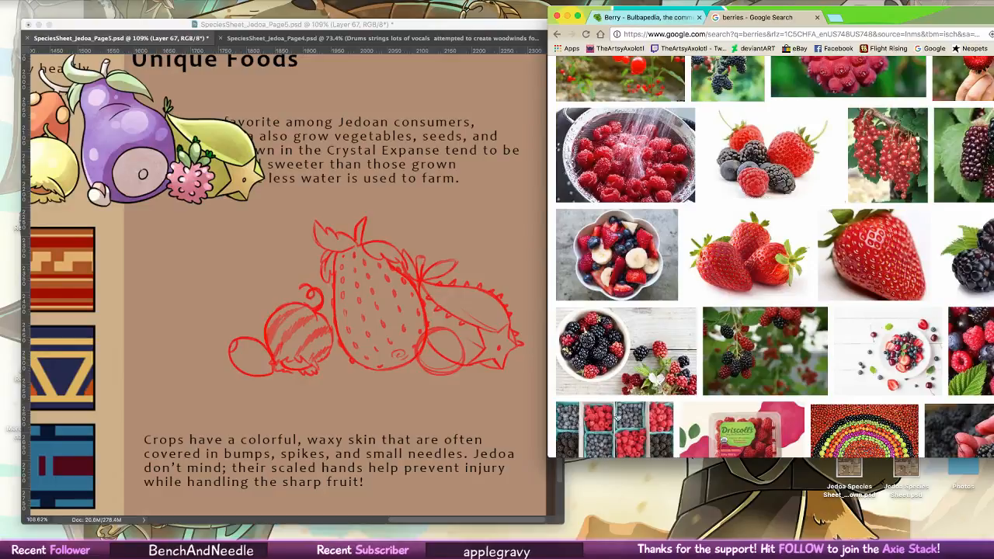
pyautogui.scroll(-5, 649, 189)
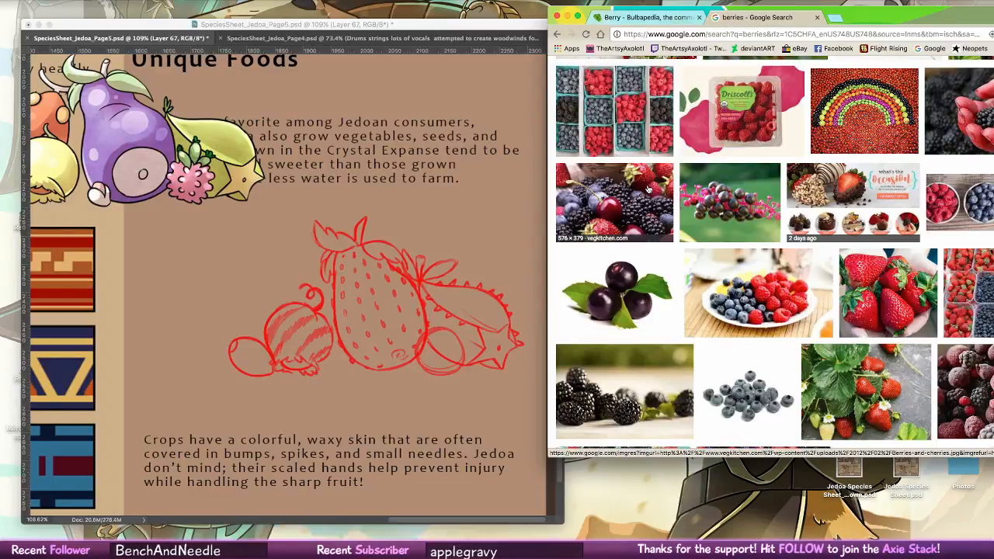
pyautogui.scroll(-5, 649, 189)
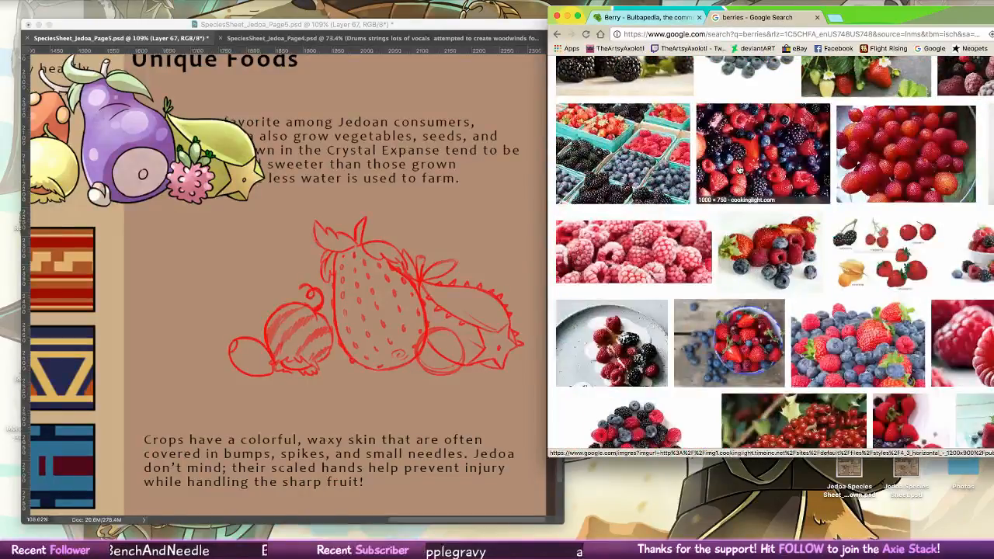
pyautogui.scroll(-8, 740, 169)
# - Back in Photoshop, sketch a leafy crown and lumpy, bumpy contours in red over the small berry's round guide
pyautogui.click(326, 454)
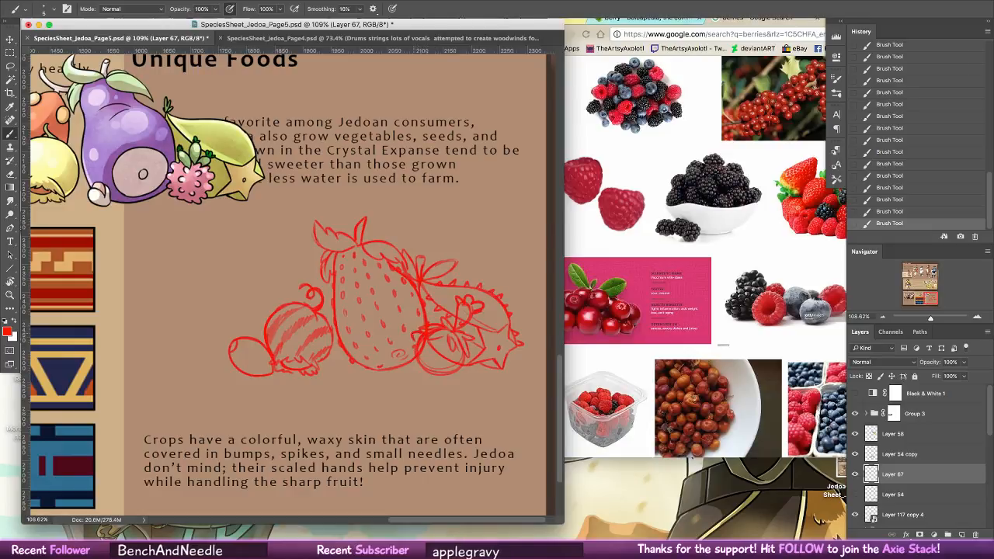
pyautogui.moveTo(407, 338)
pyautogui.mouseDown()
pyautogui.moveTo(412, 368)
pyautogui.moveTo(460, 379)
pyautogui.mouseUp()
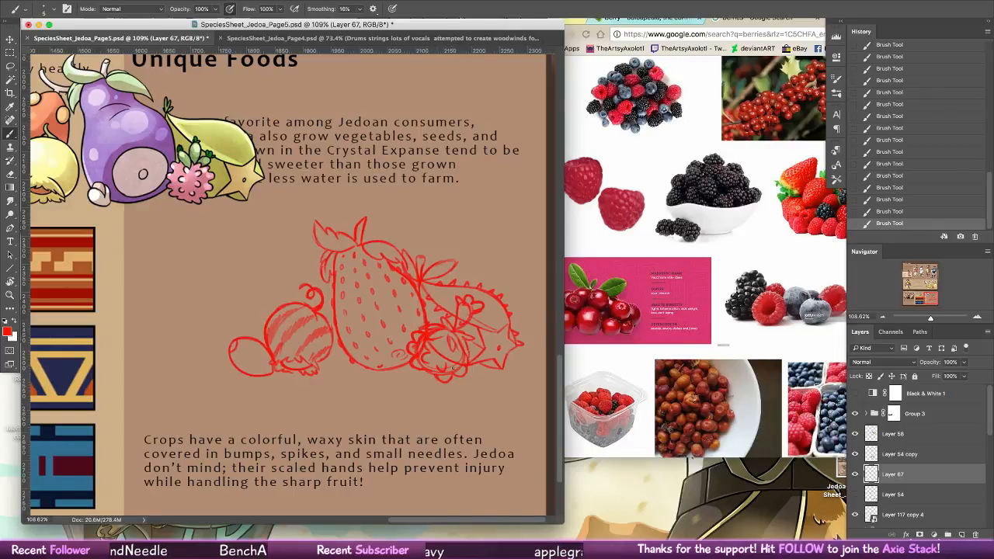
# - Erase the overlapping guide lines around the upper part of the small lumpy berry
pyautogui.press('e')
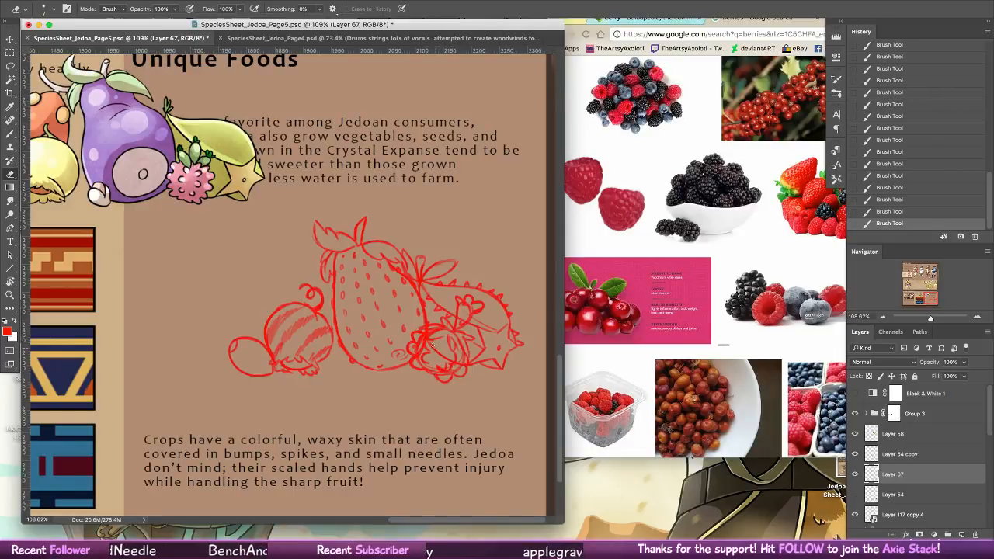
pyautogui.moveTo(441, 332); pyautogui.dragTo(438, 336)
pyautogui.moveTo(435, 336); pyautogui.dragTo(428, 339)
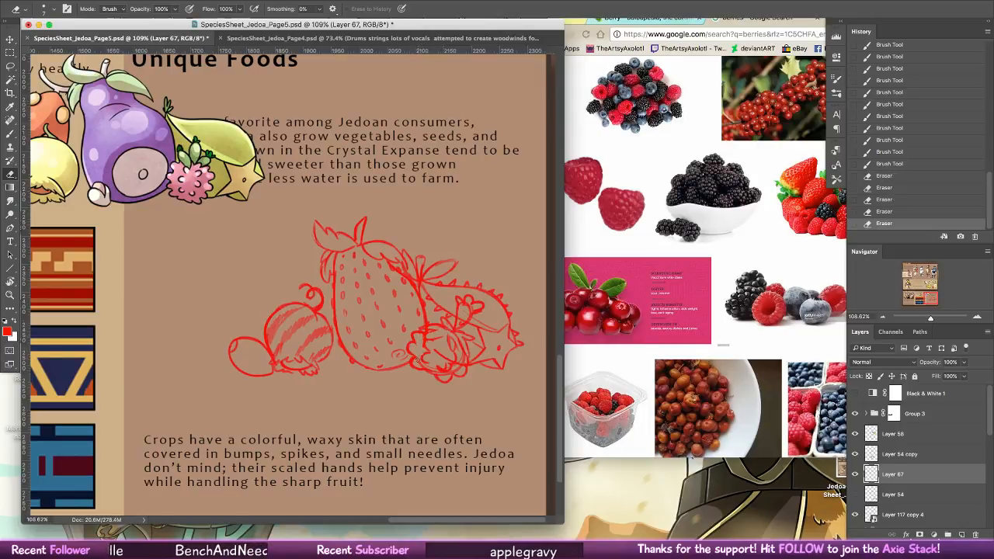
# - Clear the remaining guide lines inside the small lumpy berry and redraw its leaves and bumps in red
pyautogui.moveTo(426, 370)
pyautogui.mouseDown()
pyautogui.moveTo(437, 375)
pyautogui.moveTo(439, 363)
pyautogui.mouseUp()
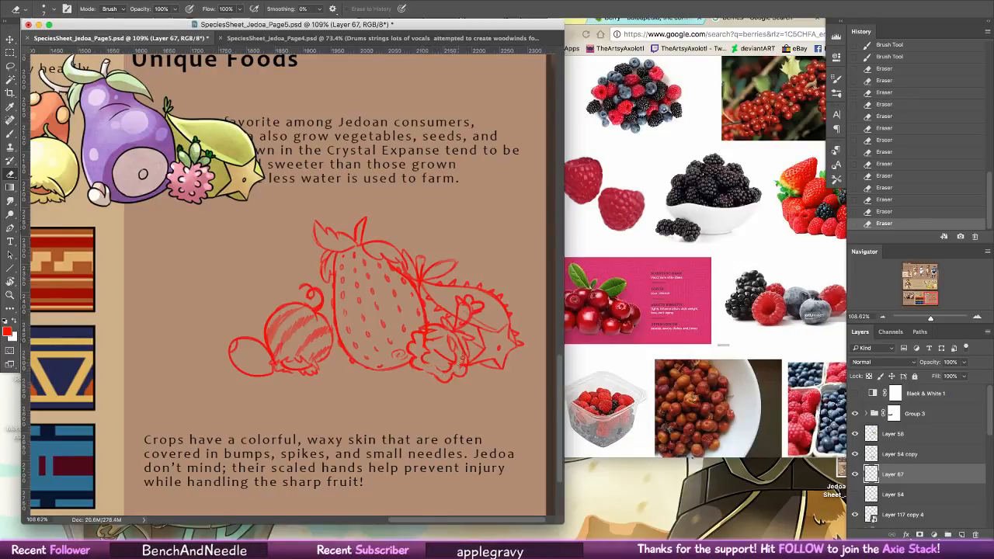
pyautogui.moveTo(464, 357); pyautogui.dragTo(465, 361)
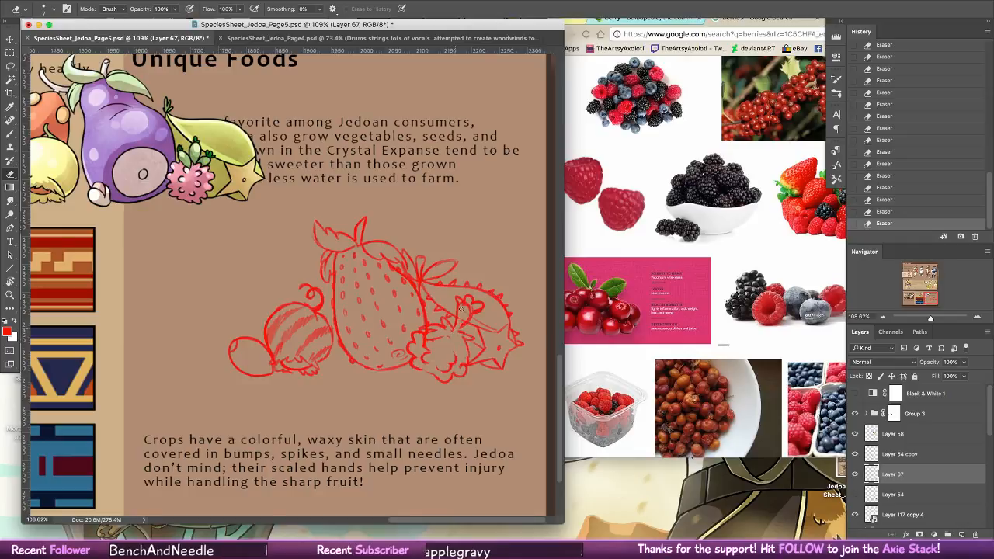
pyautogui.press('b')
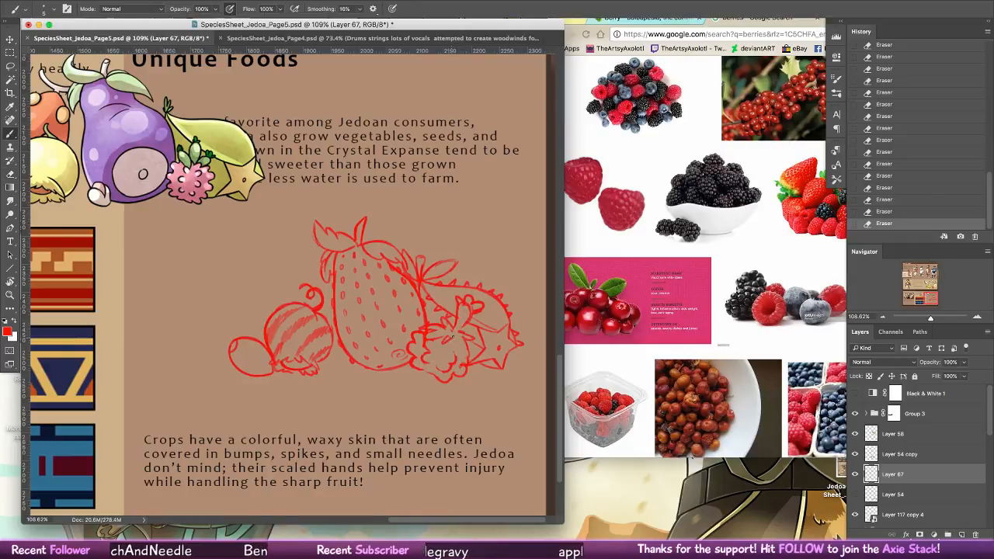
pyautogui.moveTo(460, 352)
pyautogui.mouseDown()
pyautogui.moveTo(448, 365)
pyautogui.moveTo(449, 351)
pyautogui.mouseUp()
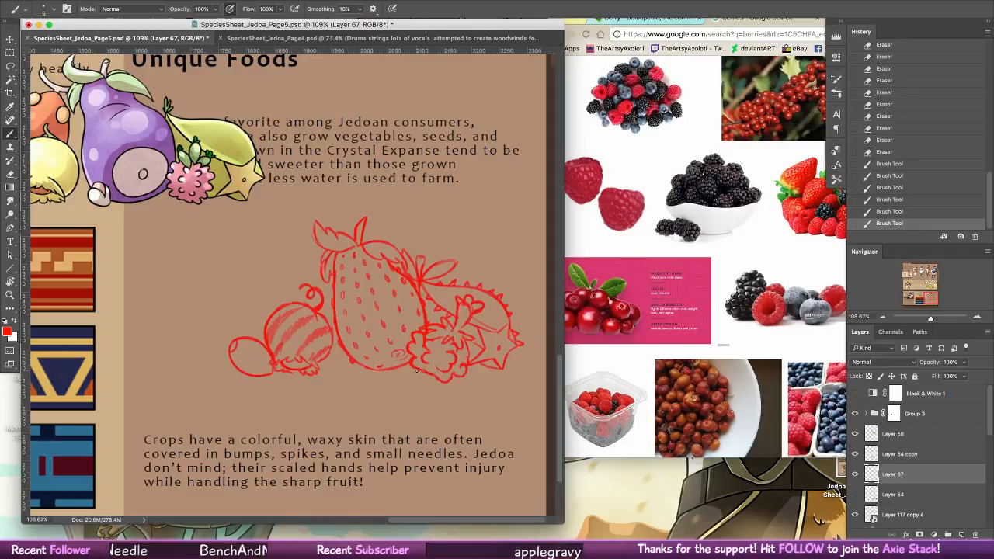
pyautogui.moveTo(448, 326); pyautogui.dragTo(443, 320)
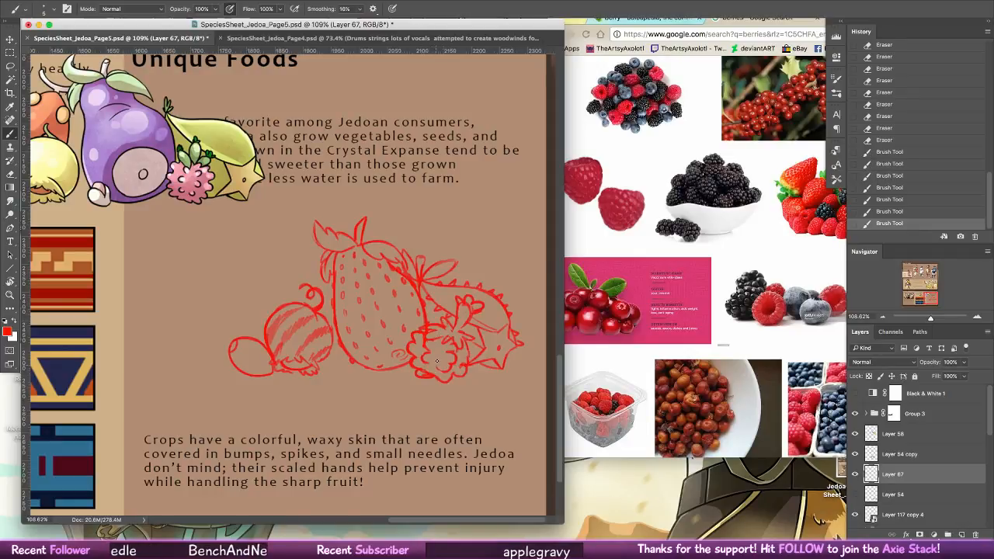
pyautogui.hotkey('ctrl', 'z')
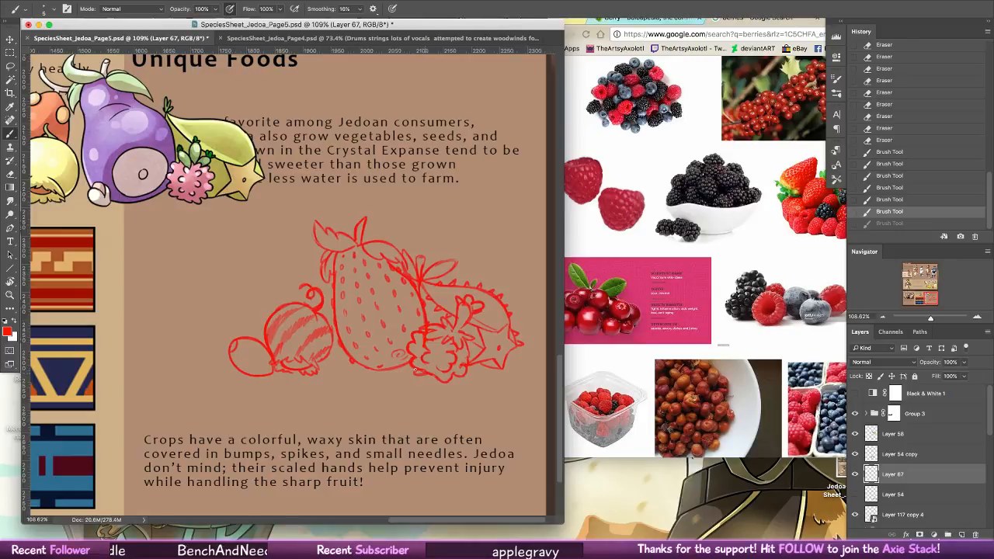
pyautogui.hotkey('ctrl', 'z')
# - Erase stray line overlaps on the lumpy berry's bumps and around its leafy crown where it crosses the star-shaped fruit
pyautogui.press('e')
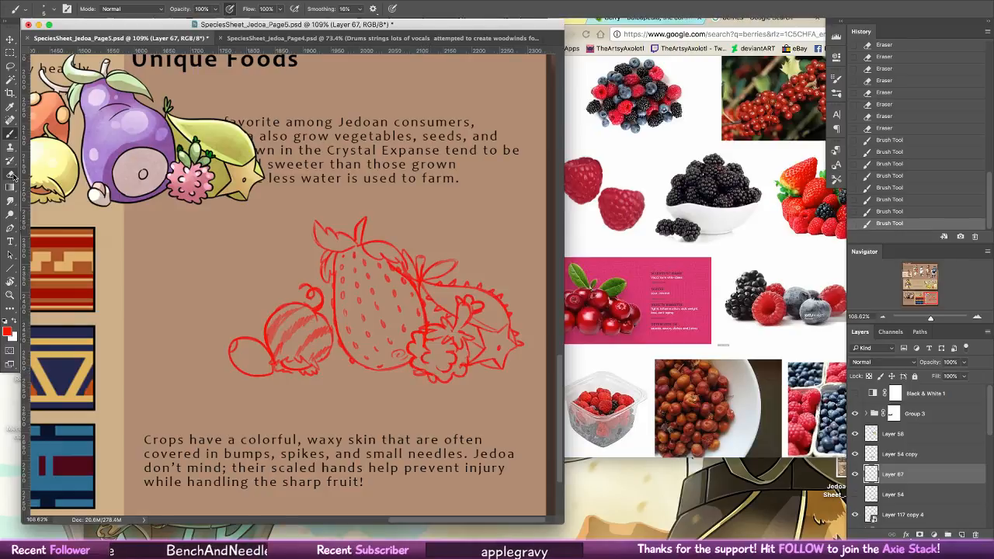
pyautogui.moveTo(428, 368); pyautogui.dragTo(438, 368)
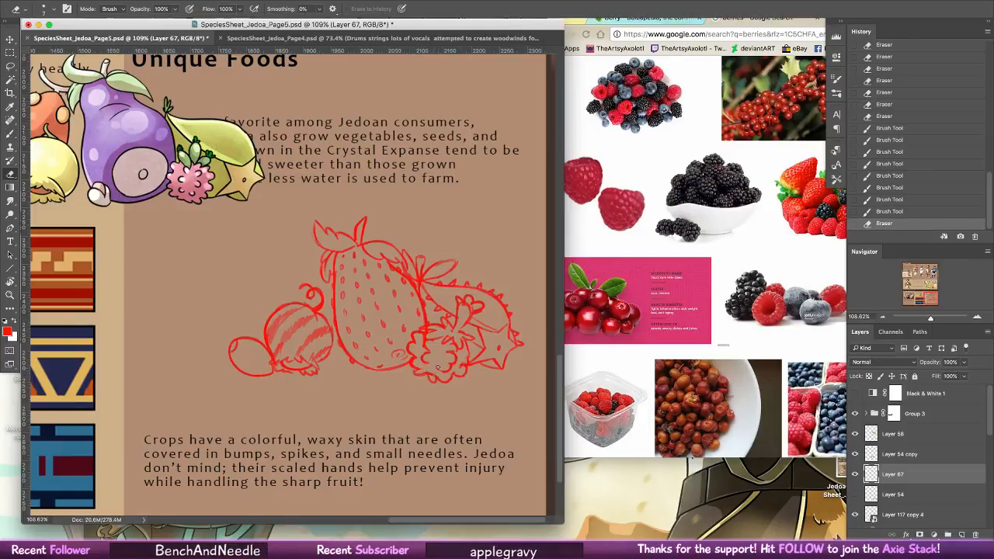
pyautogui.moveTo(449, 266); pyautogui.dragTo(461, 270)
pyautogui.moveTo(473, 318); pyautogui.dragTo(490, 308)
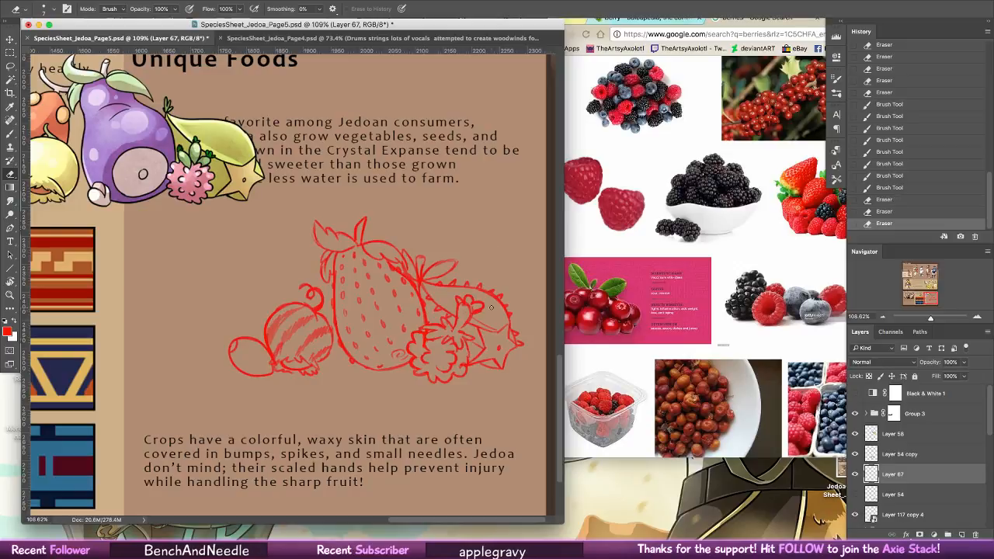
pyautogui.moveTo(469, 360); pyautogui.dragTo(464, 358)
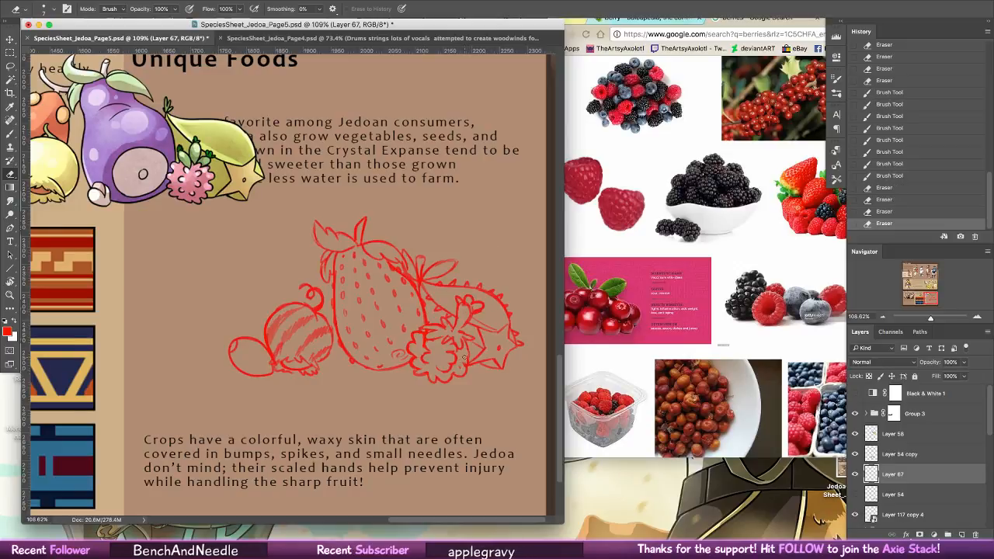
pyautogui.moveTo(488, 275); pyautogui.dragTo(499, 268)
pyautogui.moveTo(451, 325); pyautogui.dragTo(465, 305)
pyautogui.moveTo(466, 304); pyautogui.dragTo(467, 300)
pyautogui.press('b')
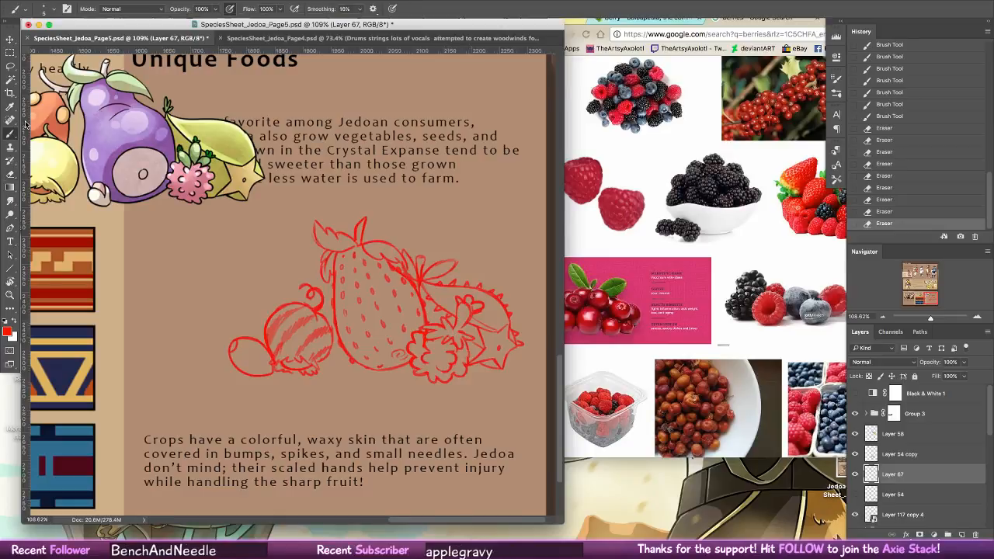
# - Compare the original painted fruits, switch to the browser's Bulbapedia Berry page and return to the start of its berry table
pyautogui.hscroll(-5, 388, 349)
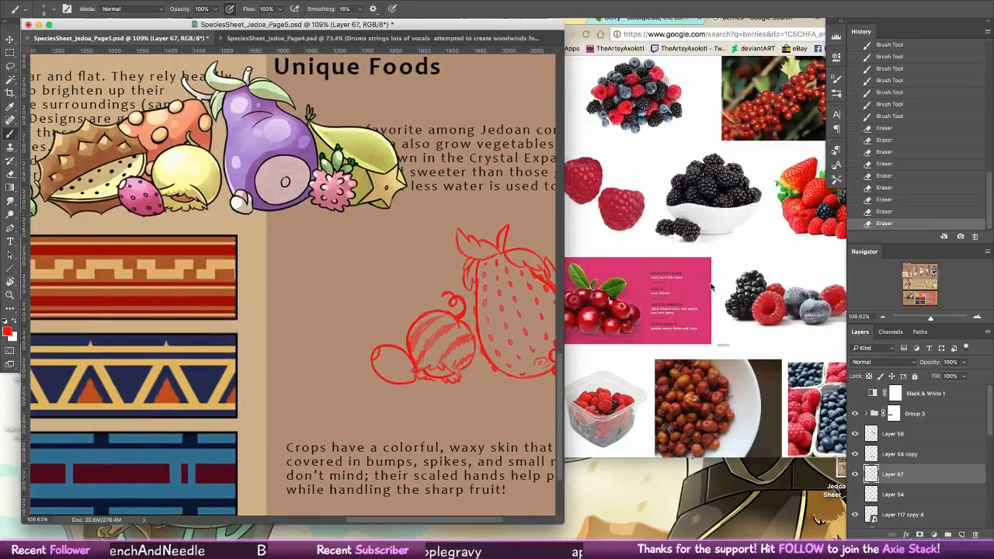
pyautogui.scroll(3, 420, 366)
pyautogui.hscroll(-2, 419, 365)
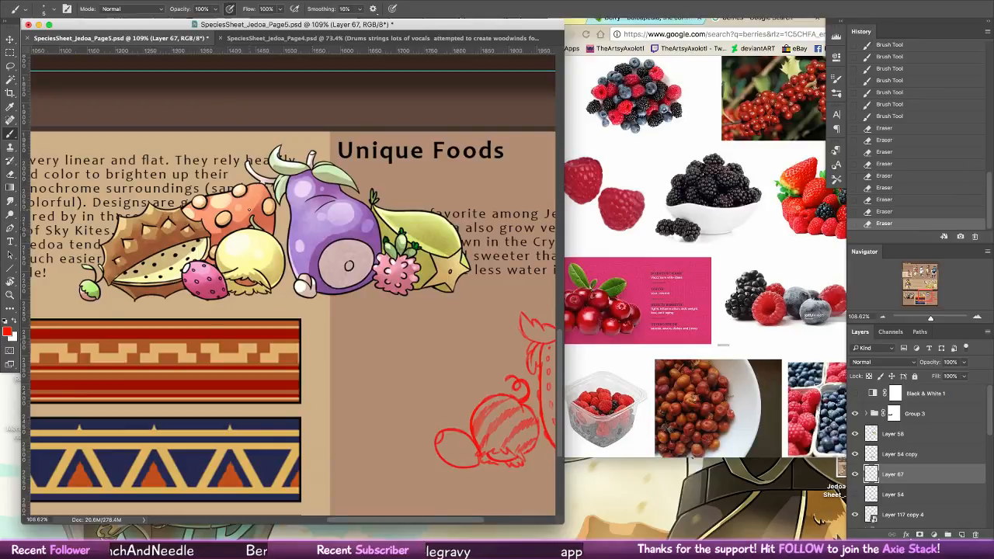
pyautogui.click(298, 193)
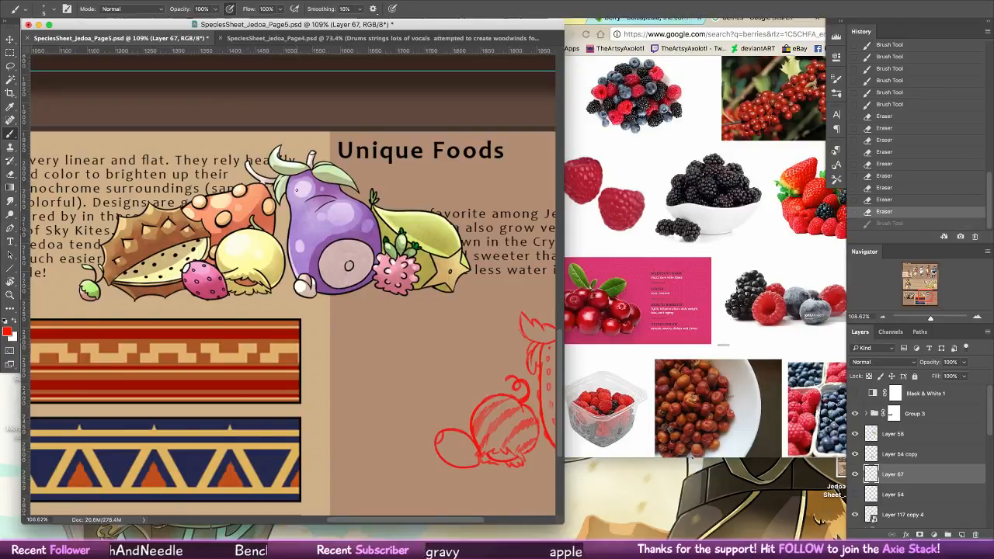
pyautogui.click(665, 12)
pyautogui.click(652, 17)
pyautogui.scroll(5, 740, 197)
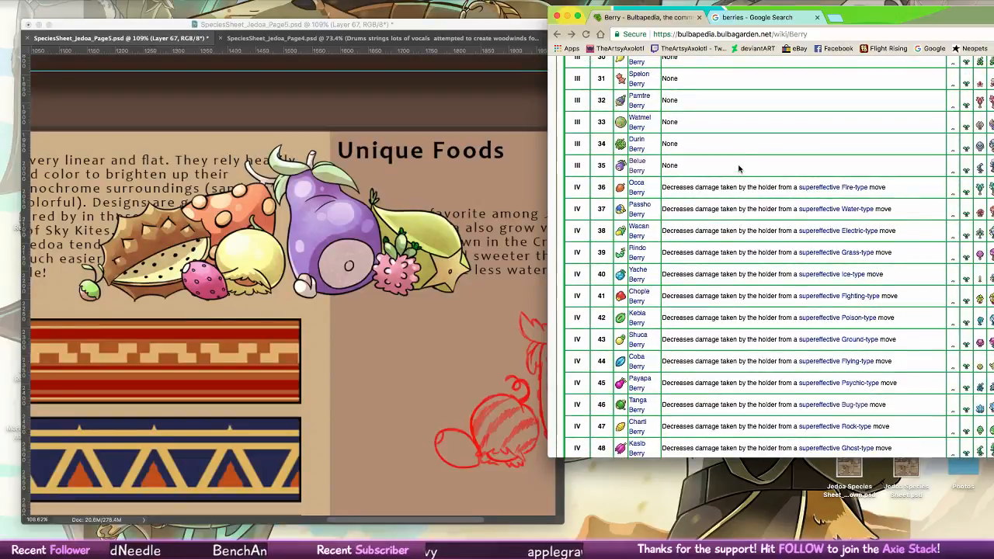
pyautogui.scroll(3, 744, 173)
pyautogui.scroll(5, 741, 160)
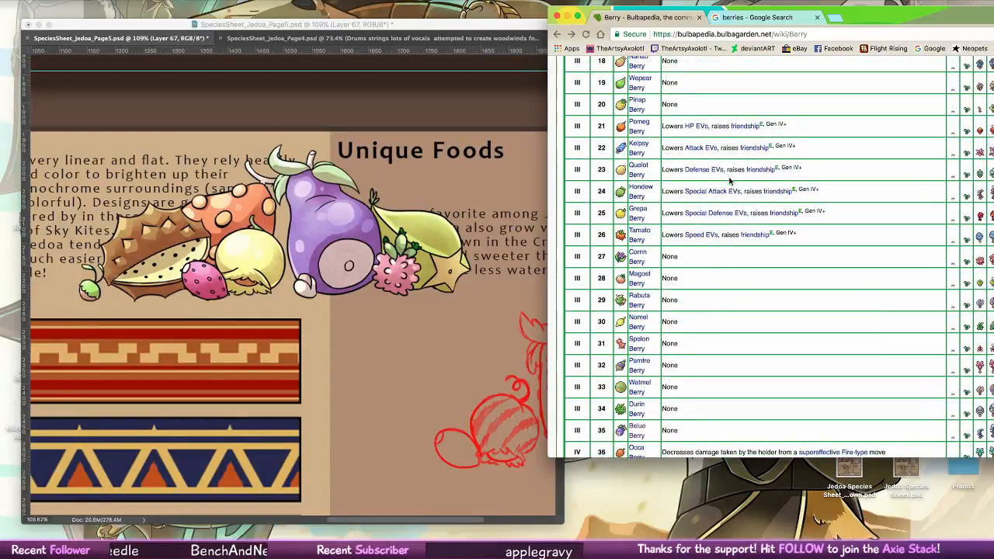
pyautogui.scroll(5, 729, 180)
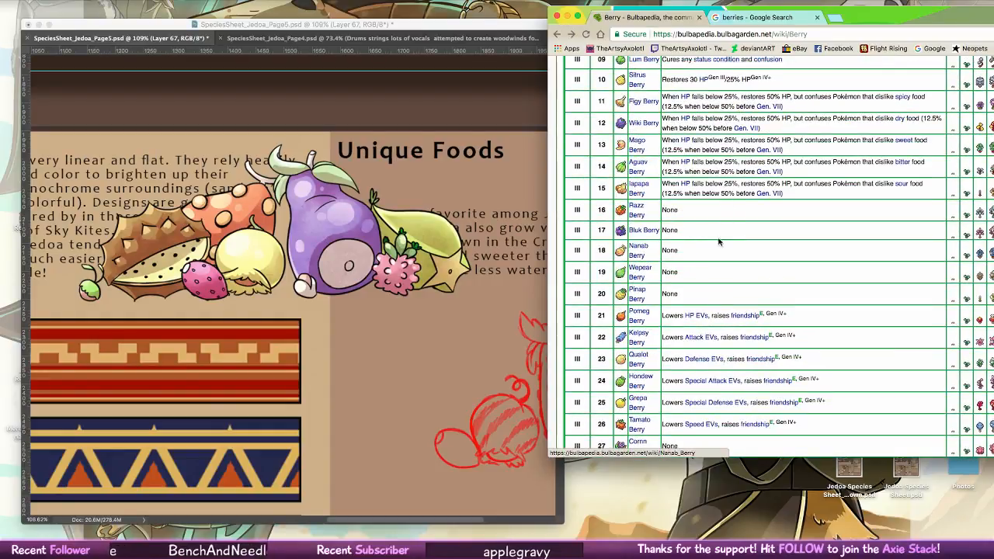
pyautogui.scroll(4, 733, 246)
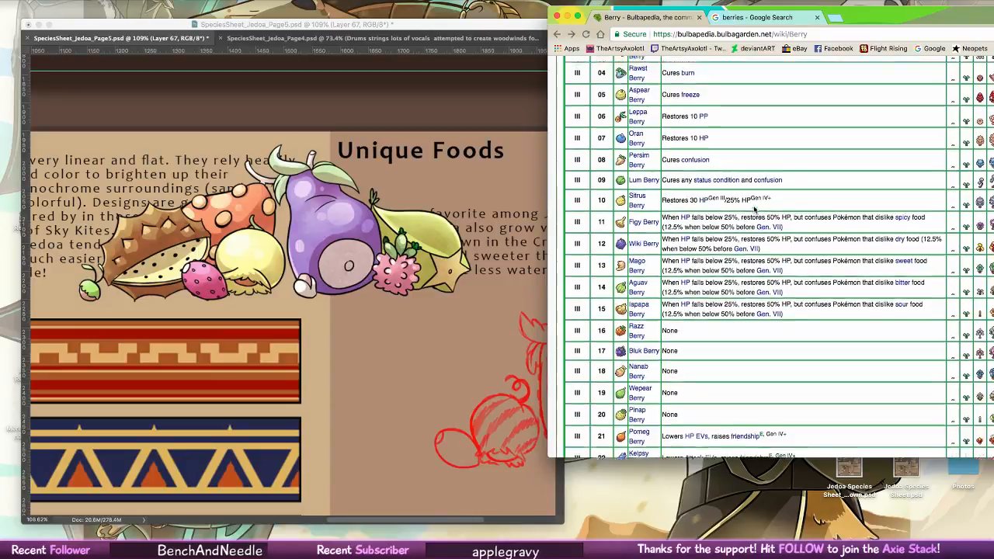
pyautogui.scroll(3, 757, 186)
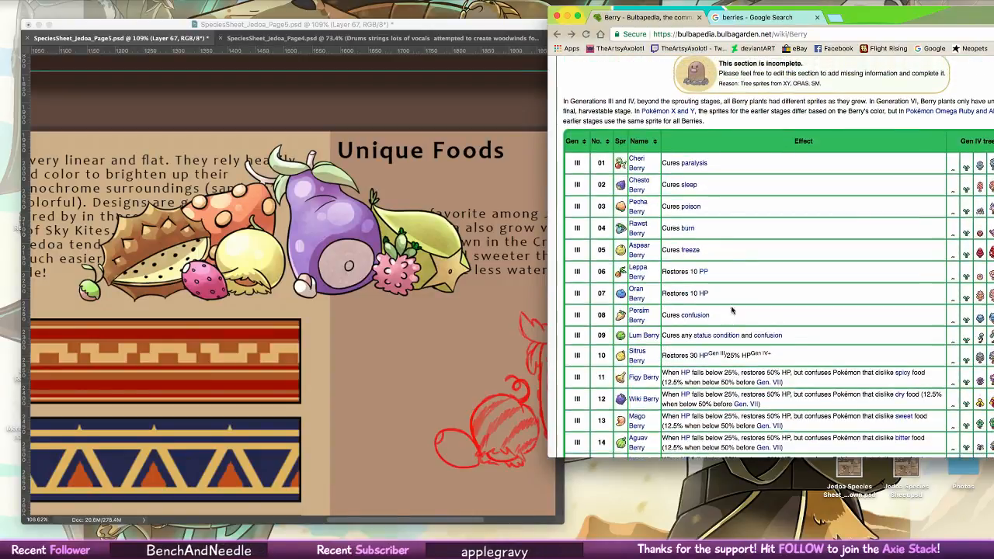
# - Examine the berry sprites from the start of the table down to Maranga Berry for the next fruit's reference
pyautogui.scroll(-5, 729, 312)
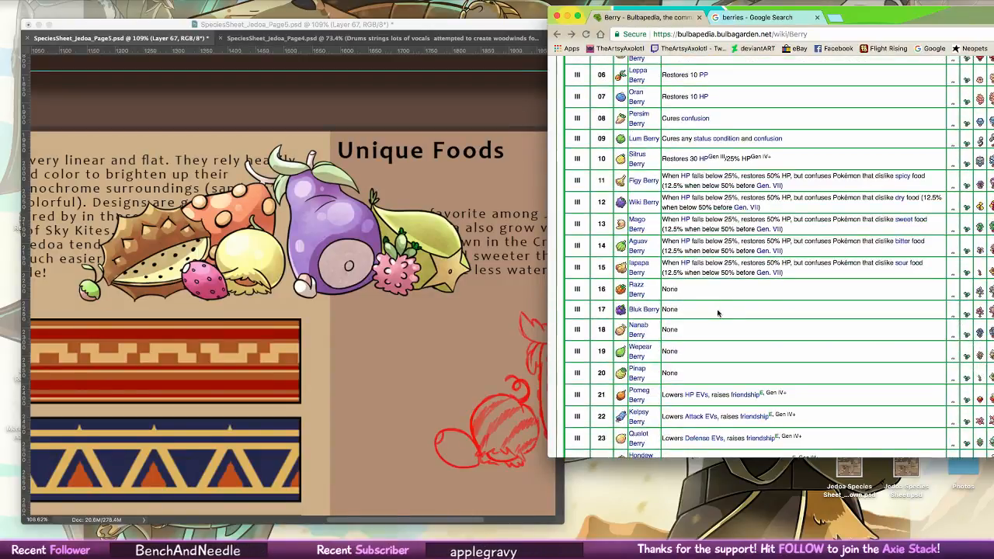
pyautogui.scroll(-4, 718, 295)
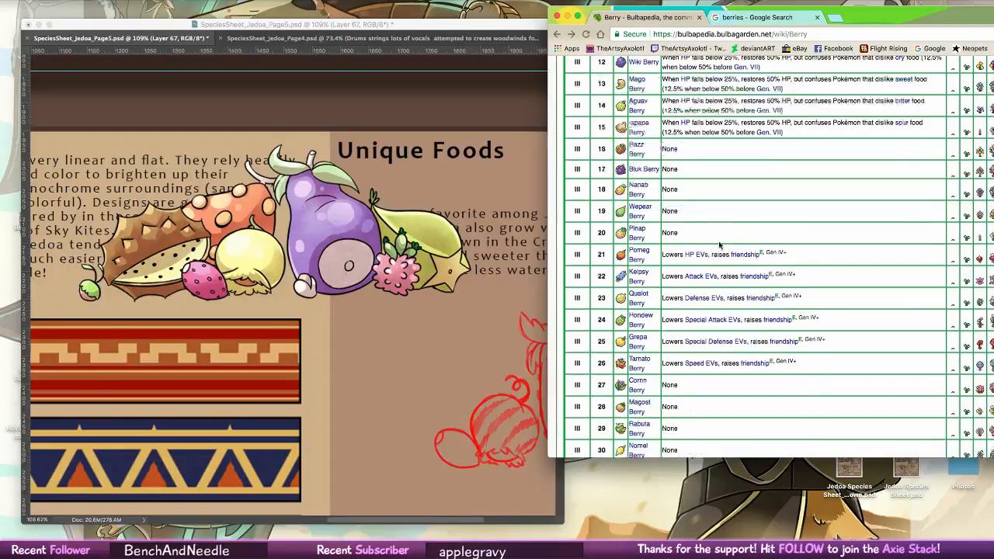
pyautogui.scroll(-1, 717, 311)
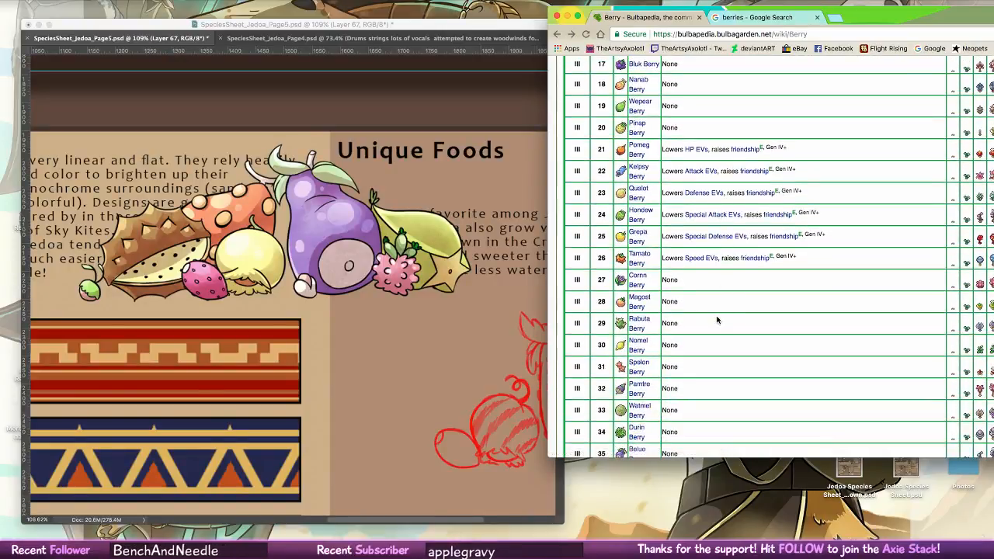
pyautogui.scroll(-3, 716, 304)
pyautogui.scroll(-4, 717, 307)
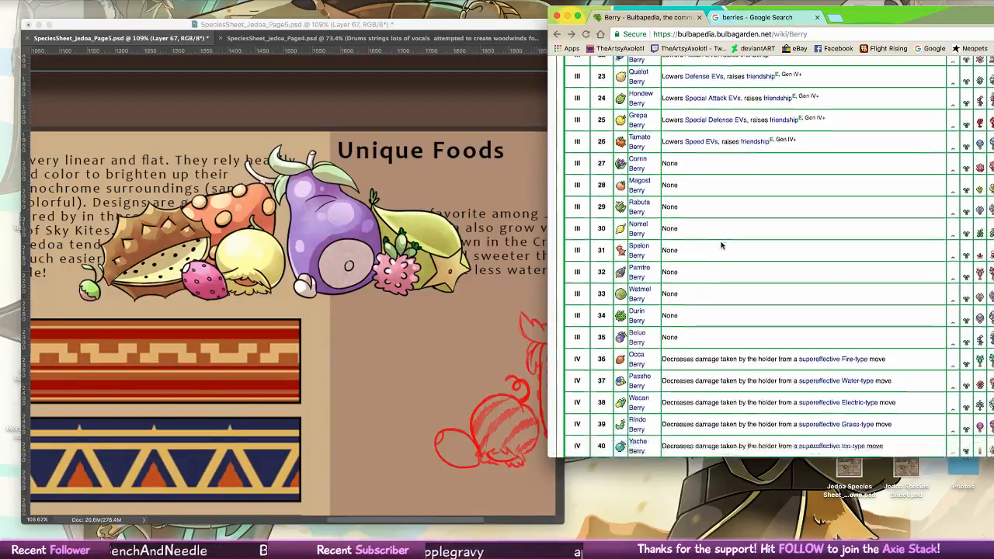
pyautogui.scroll(-3, 716, 314)
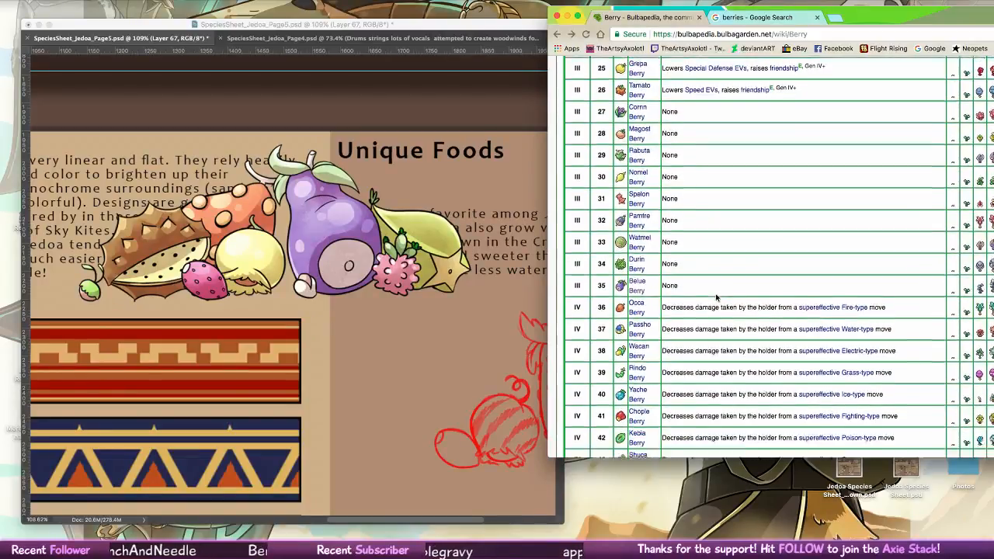
pyautogui.scroll(-5, 717, 309)
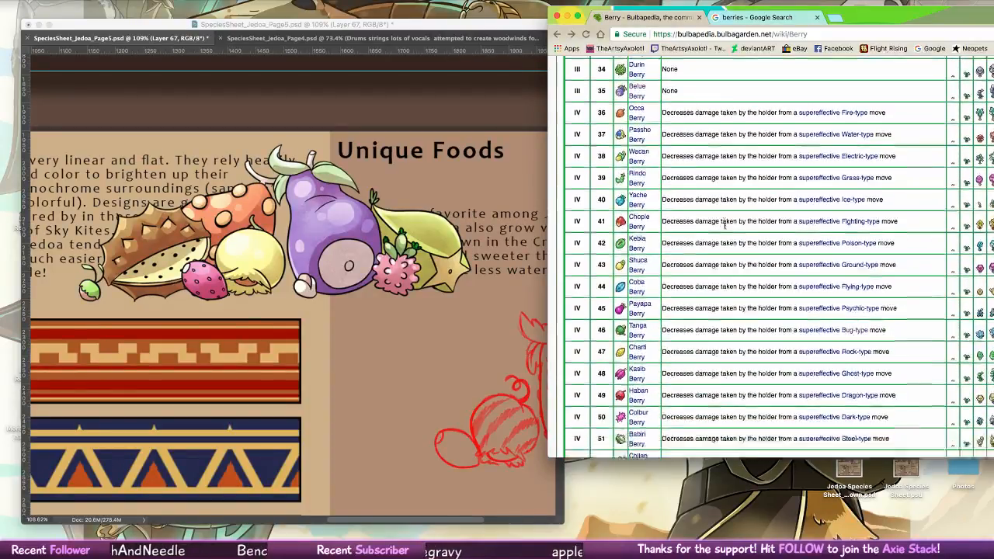
pyautogui.scroll(-6, 717, 303)
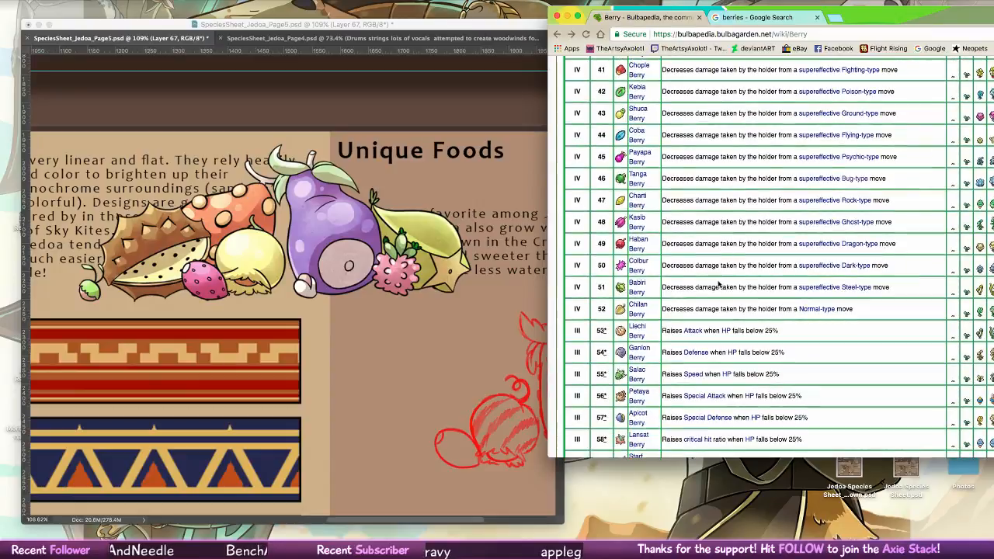
pyautogui.scroll(-3, 713, 295)
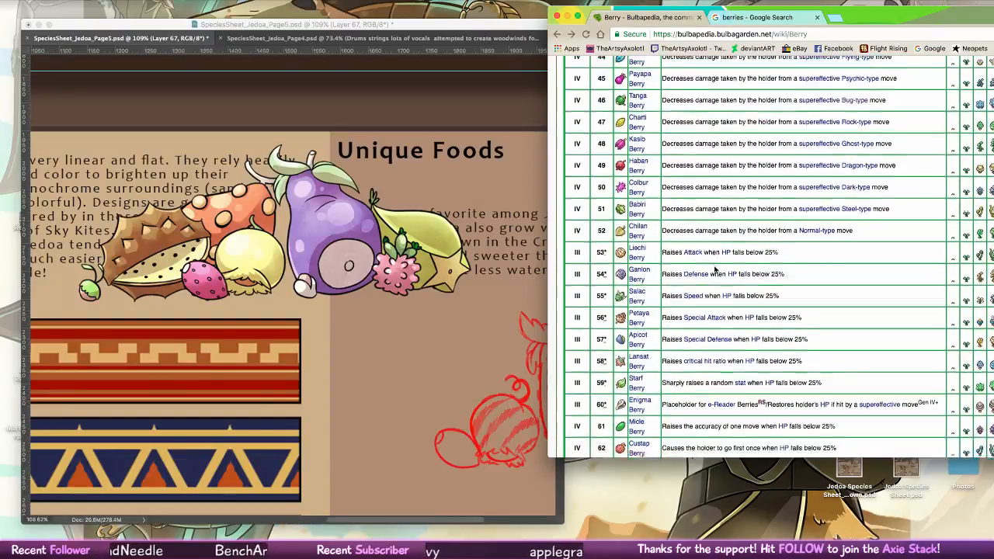
pyautogui.scroll(-4, 713, 320)
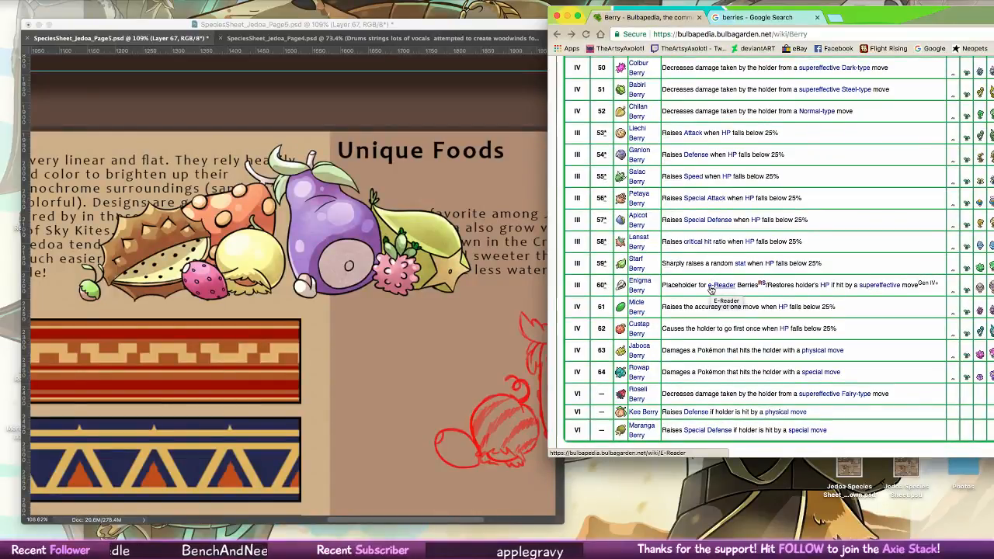
# - Back in Photoshop, show Layer 54 with the faded original fruits beneath the red sketch
pyautogui.press('super+Tab')
pyautogui.hscroll(3, 518, 355)
pyautogui.scroll(-1, 518, 355)
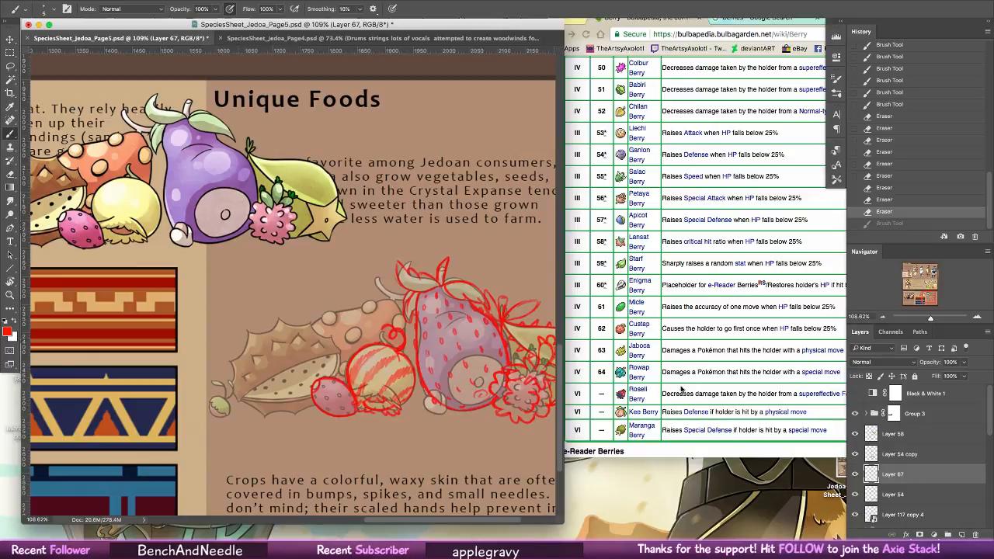
# - In the browser, open the Kee Berry and Maranga Berry pages in separate tabs from the berry table
pyautogui.click(648, 444)
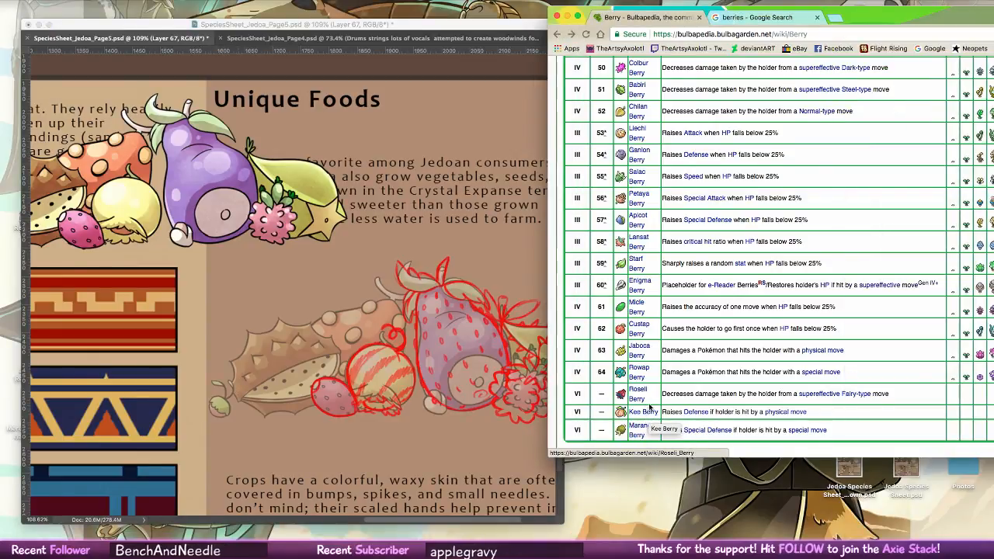
pyautogui.keyDown('super'); pyautogui.click(644, 412); pyautogui.keyUp('super')
pyautogui.keyDown('super'); pyautogui.click(641, 429); pyautogui.keyUp('super')
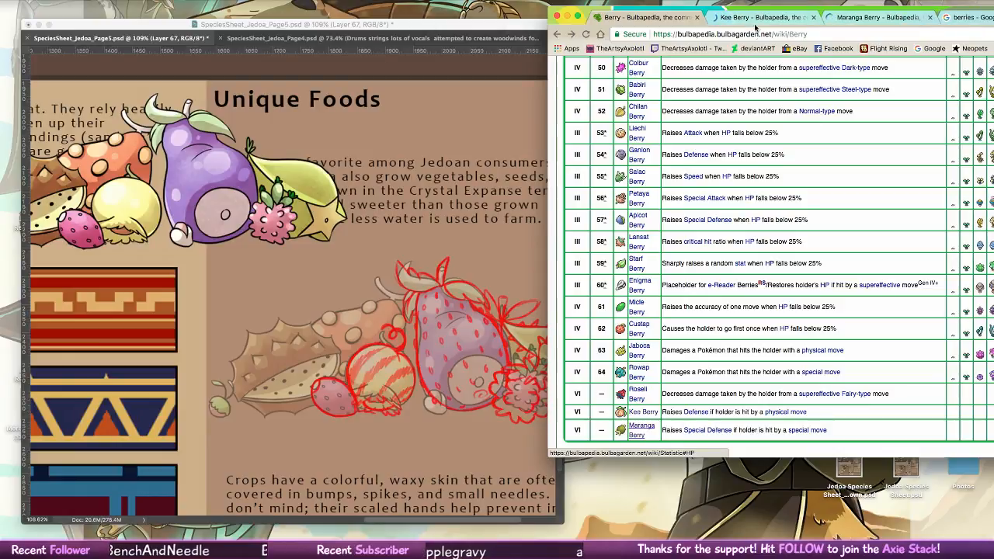
# - Look through the Kee Berry page, close it, and view the Maranga Berry page down to its artwork
pyautogui.click(757, 17)
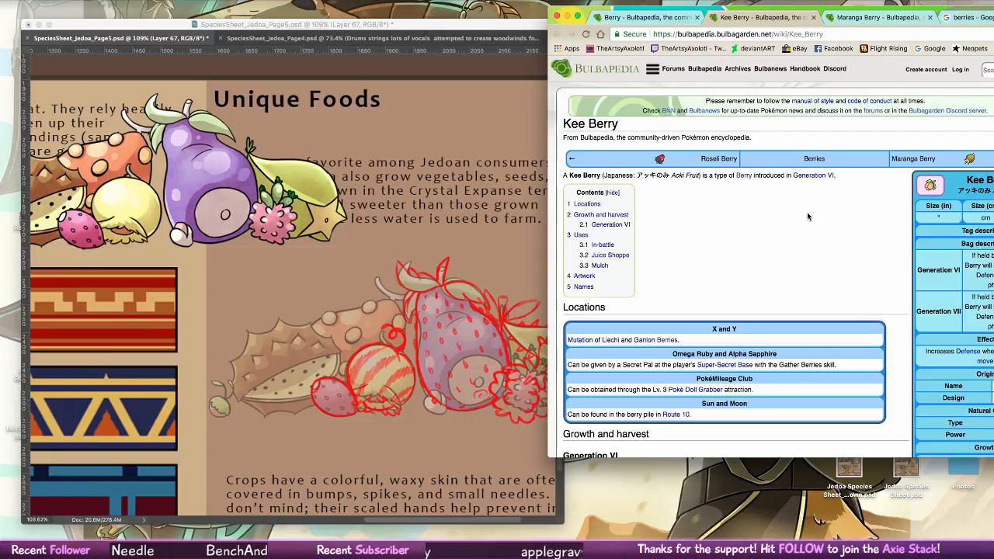
pyautogui.scroll(-2, 781, 254)
pyautogui.scroll(-5, 780, 253)
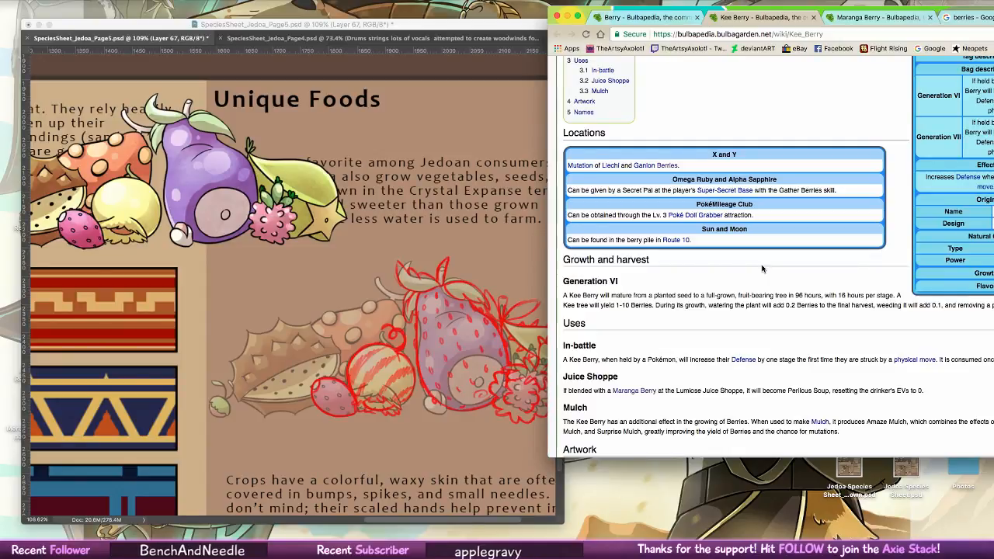
pyautogui.click(814, 18)
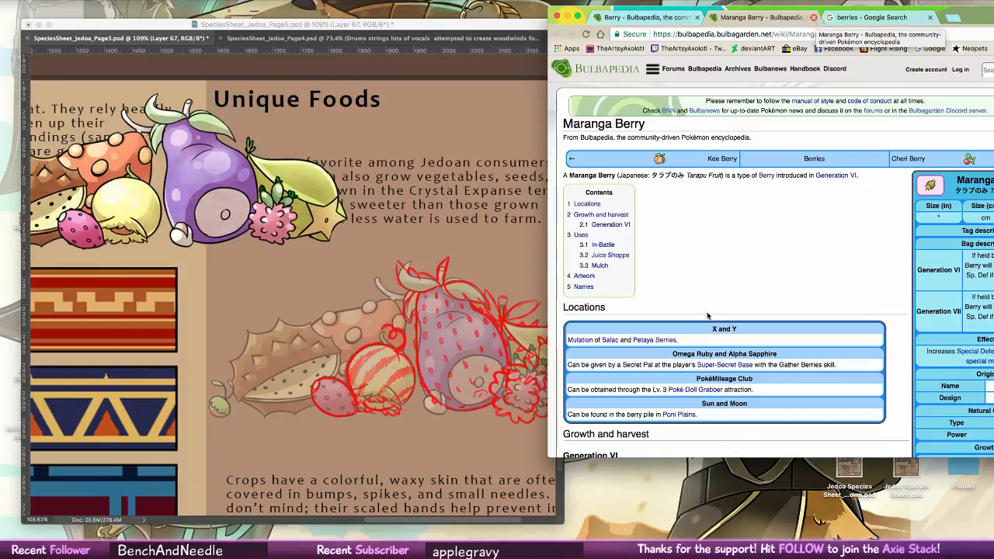
pyautogui.scroll(-5, 752, 450)
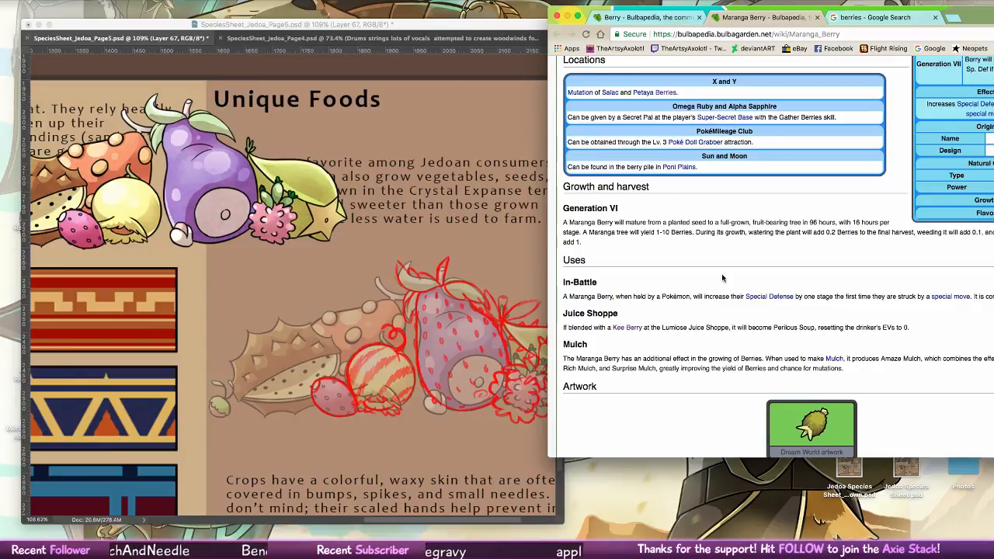
# - Close the Maranga Berry page and, back in Photoshop, trace the spotted orange fruit's outline and round spots in red on Layer 67
pyautogui.press('super+w')
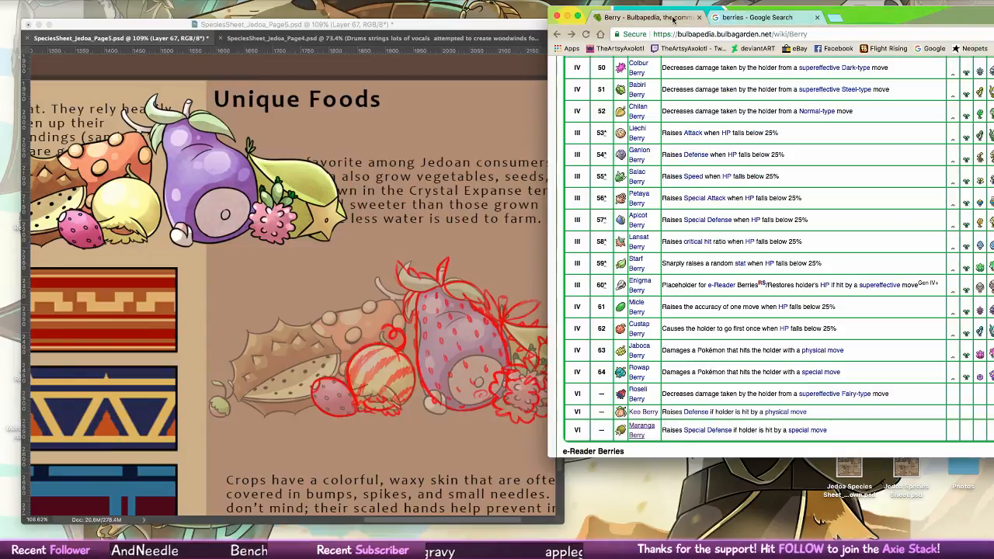
pyautogui.click(295, 246)
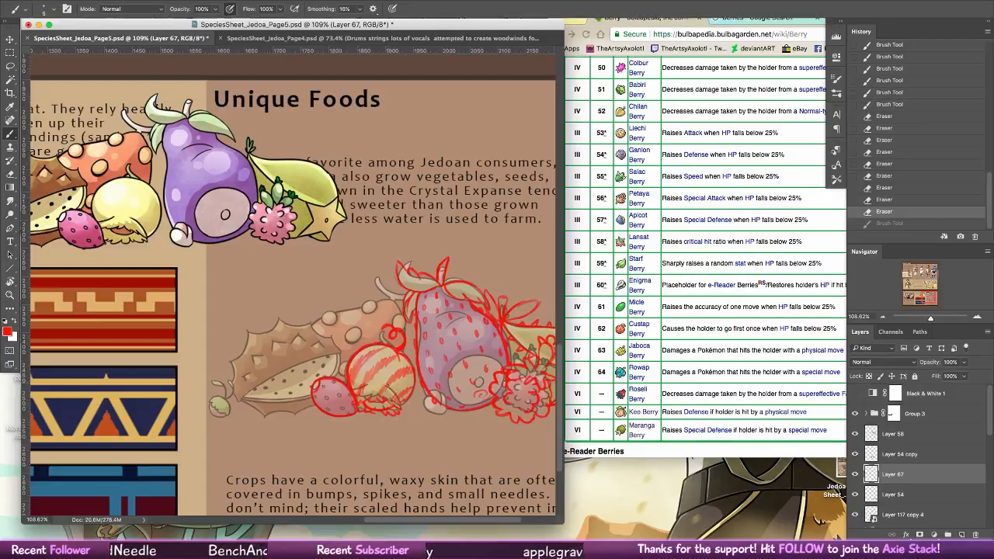
pyautogui.hscroll(-3, 433, 393)
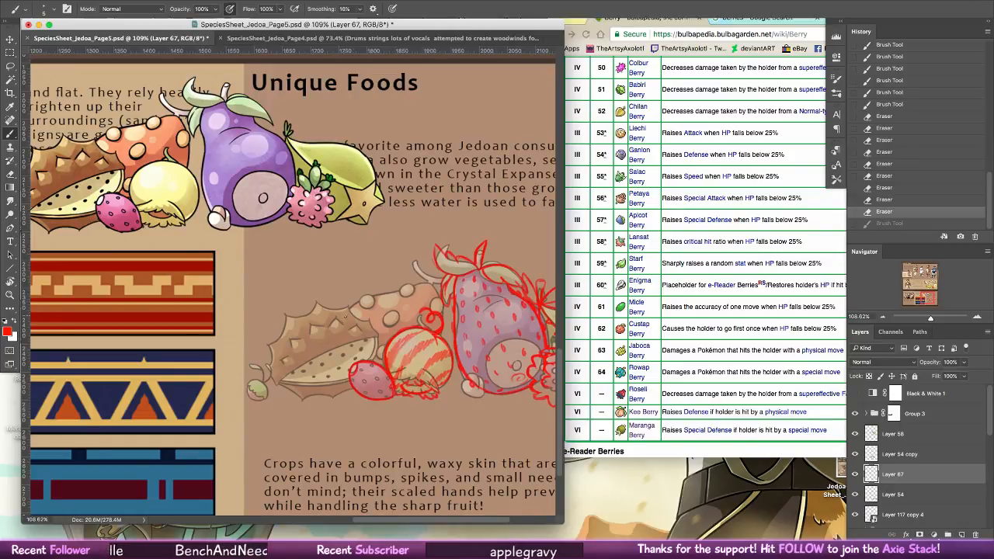
pyautogui.moveTo(346, 315); pyautogui.dragTo(401, 287)
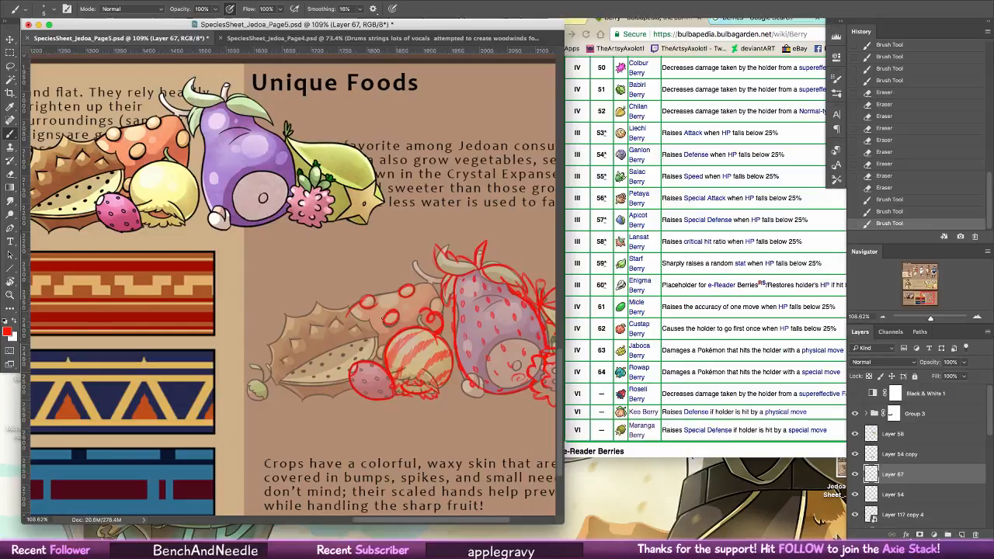
pyautogui.moveTo(383, 321); pyautogui.dragTo(388, 312)
pyautogui.moveTo(466, 256); pyautogui.dragTo(473, 261)
pyautogui.moveTo(439, 298); pyautogui.dragTo(437, 310)
pyautogui.moveTo(413, 286)
pyautogui.mouseDown()
pyautogui.moveTo(427, 283)
pyautogui.moveTo(441, 299)
pyautogui.mouseUp()
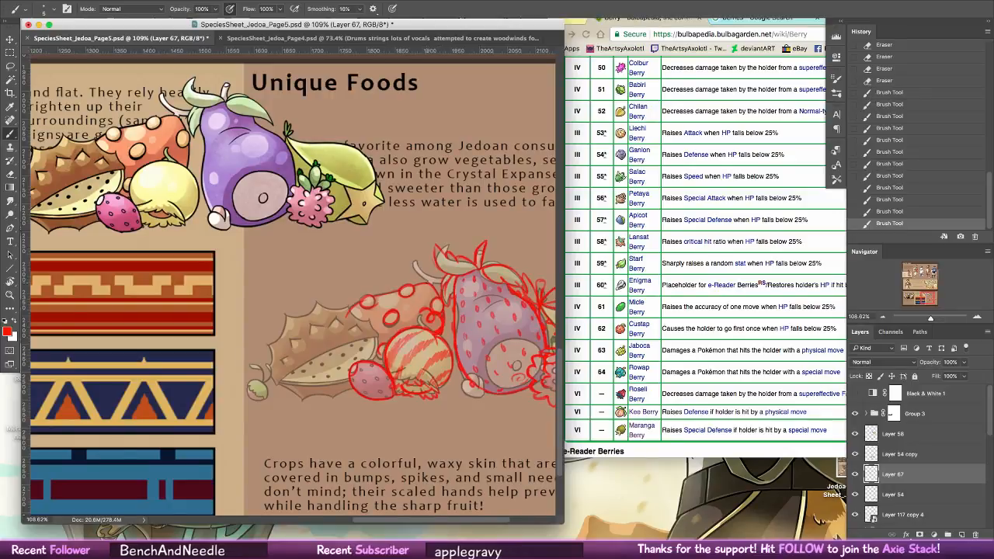
pyautogui.moveTo(423, 276)
pyautogui.mouseDown()
pyautogui.moveTo(428, 284)
pyautogui.moveTo(421, 268)
pyautogui.moveTo(452, 279)
pyautogui.moveTo(485, 260)
pyautogui.mouseUp()
# - Switch to the browser's Google tab, search for leche and show the image results
pyautogui.click(674, 316)
pyautogui.click(765, 17)
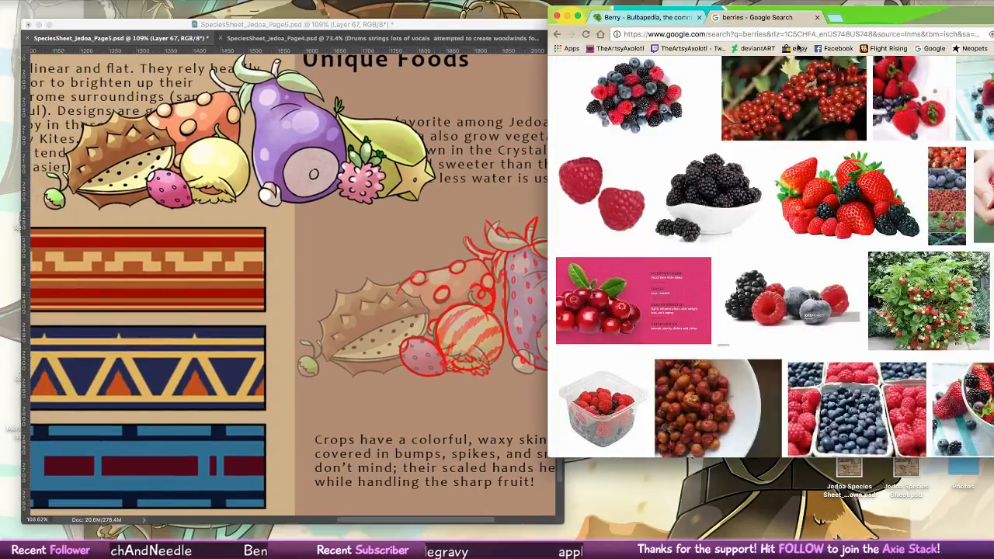
pyautogui.write('leche')
pyautogui.press('Return')
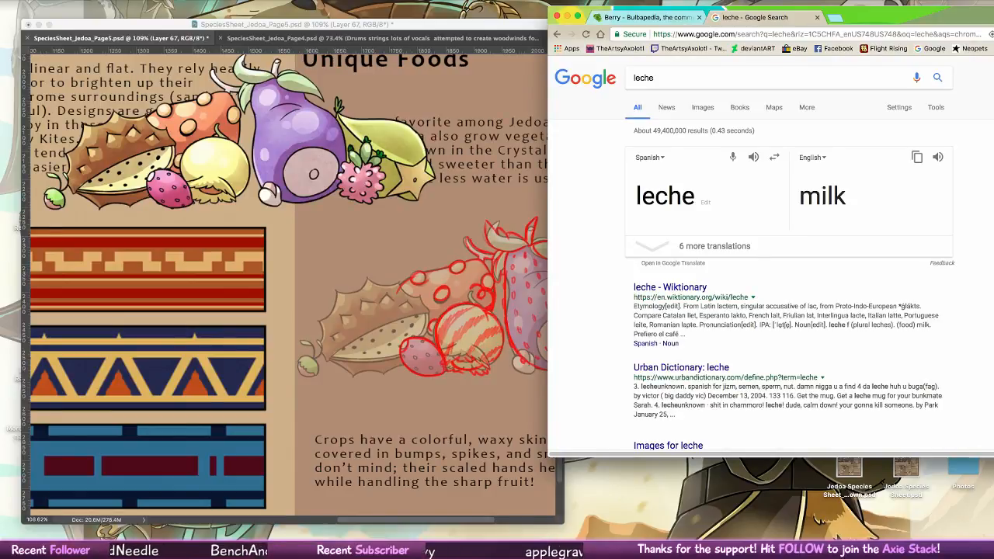
pyautogui.click(703, 107)
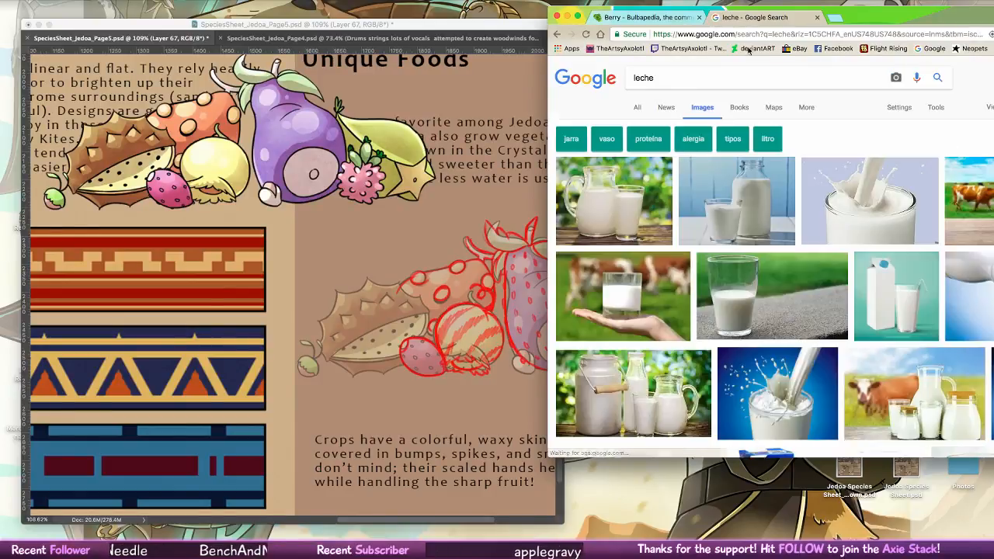
# - Replace the image search term with lychee and run the search
pyautogui.press('BackSpace')
pyautogui.press('BackSpace')
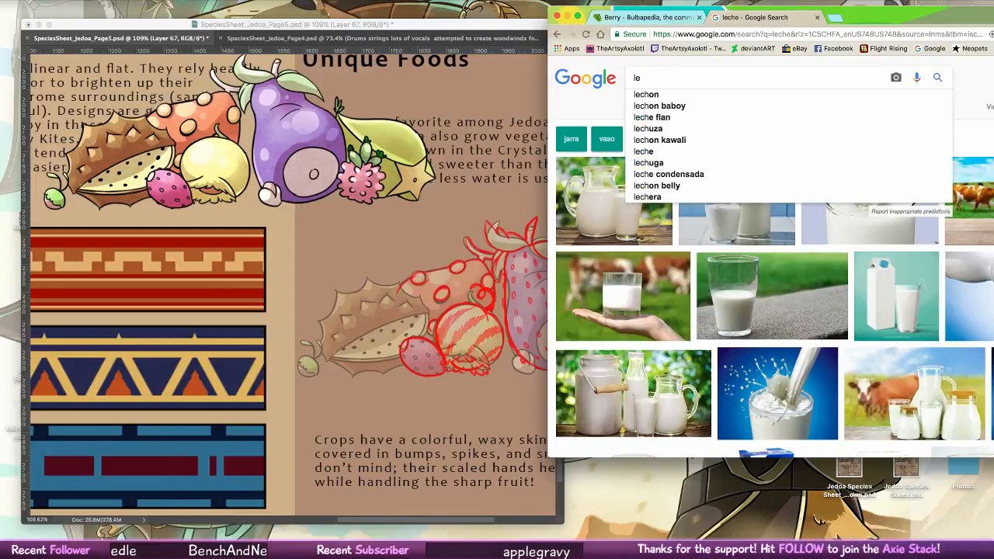
pyautogui.write('eche')
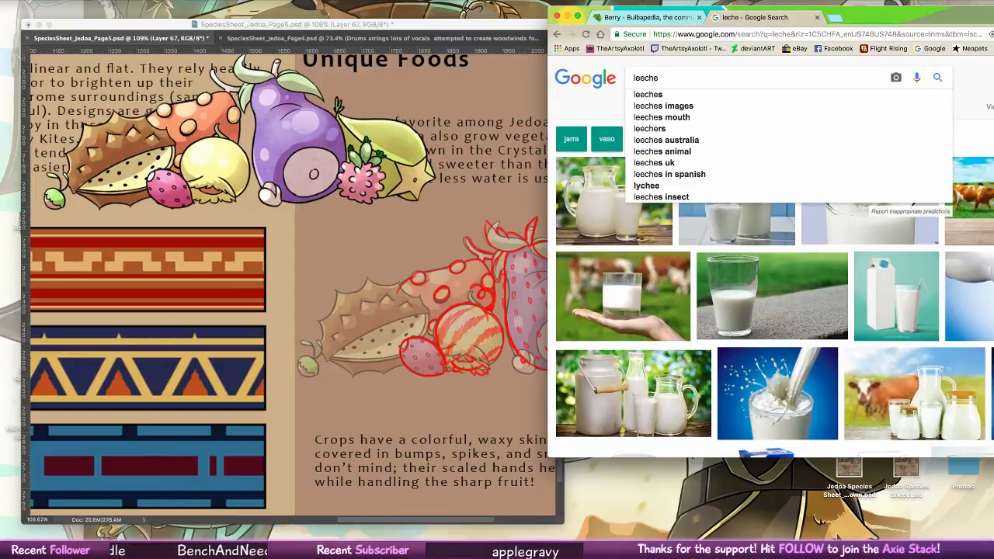
pyautogui.press('BackSpace')
pyautogui.press('BackSpace')
pyautogui.press('BackSpace')
pyautogui.press('BackSpace')
pyautogui.press('BackSpace')
pyautogui.press('BackSpace')
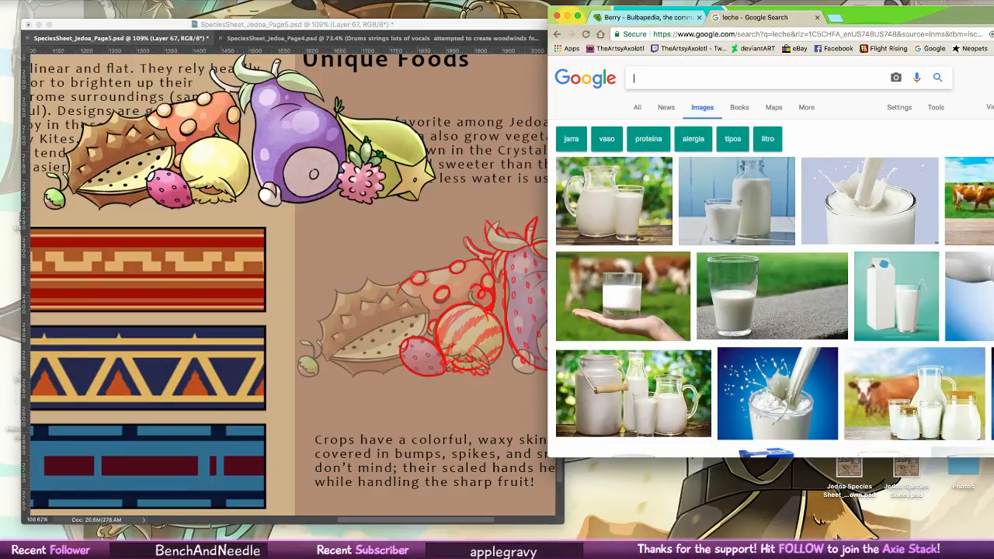
pyautogui.write('lychee')
pyautogui.press('Return')
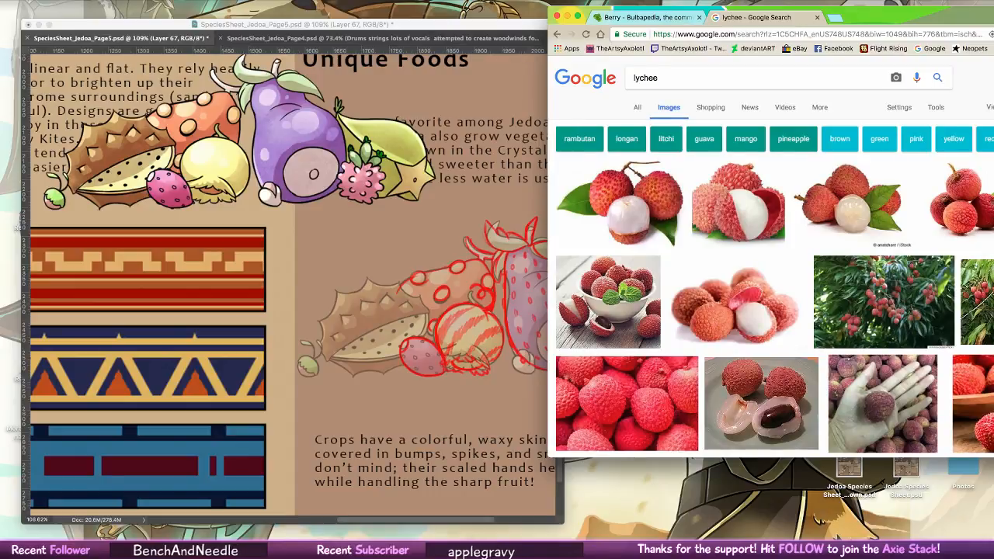
# - Look through the lychee images, preview the red fruit with long curly spines, and place the browser window beside the sheet
pyautogui.moveTo(875, 6); pyautogui.dragTo(667, 8)
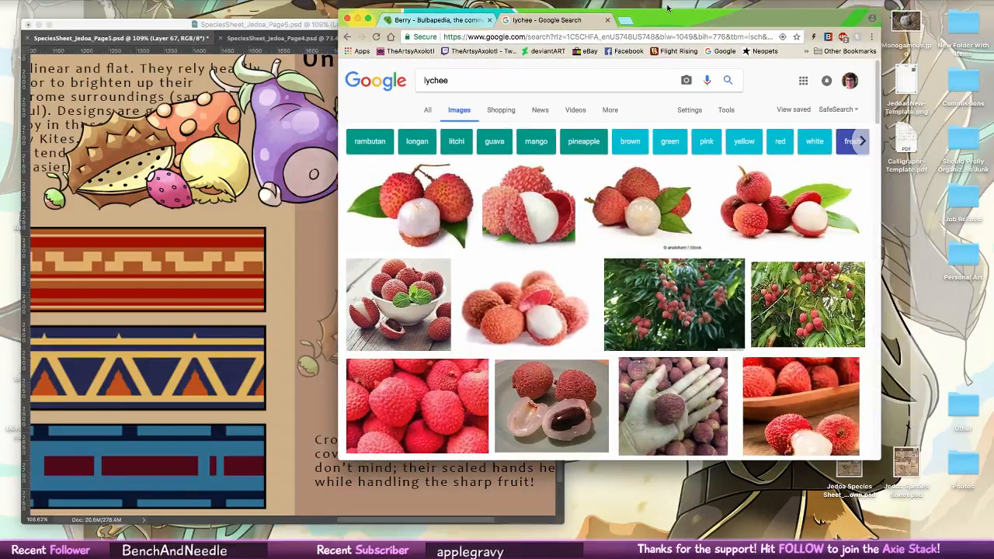
pyautogui.scroll(-5, 742, 282)
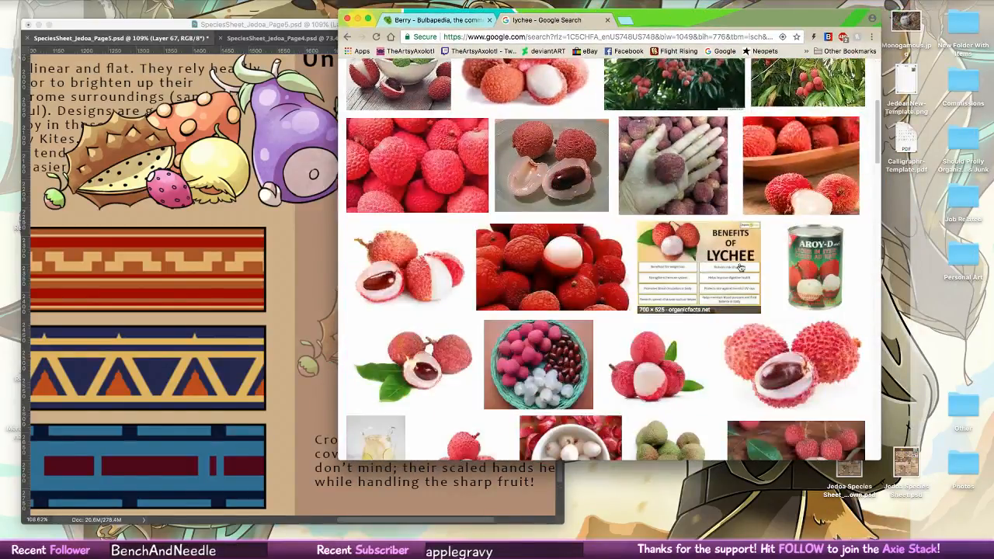
pyautogui.scroll(-8, 744, 272)
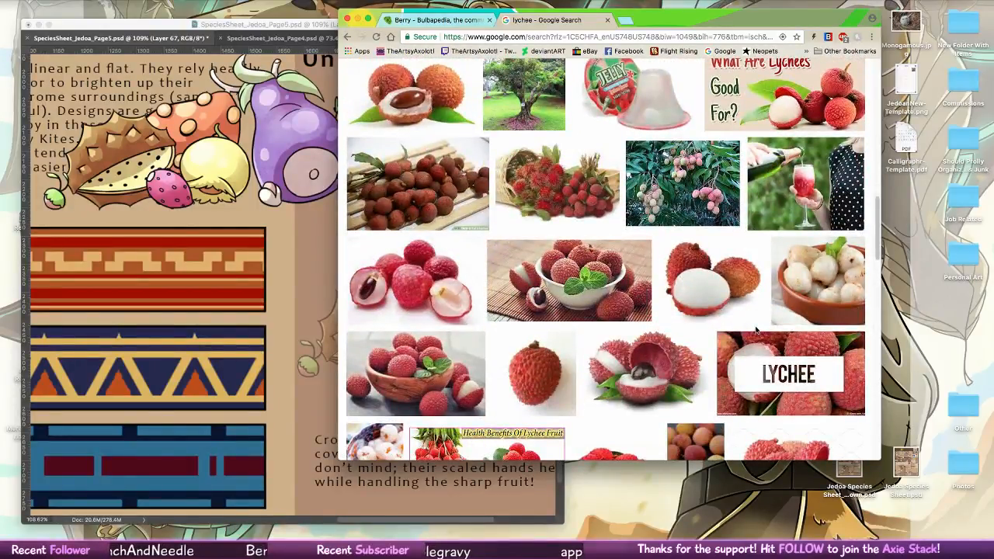
pyautogui.scroll(-3, 754, 296)
pyautogui.scroll(-4, 758, 295)
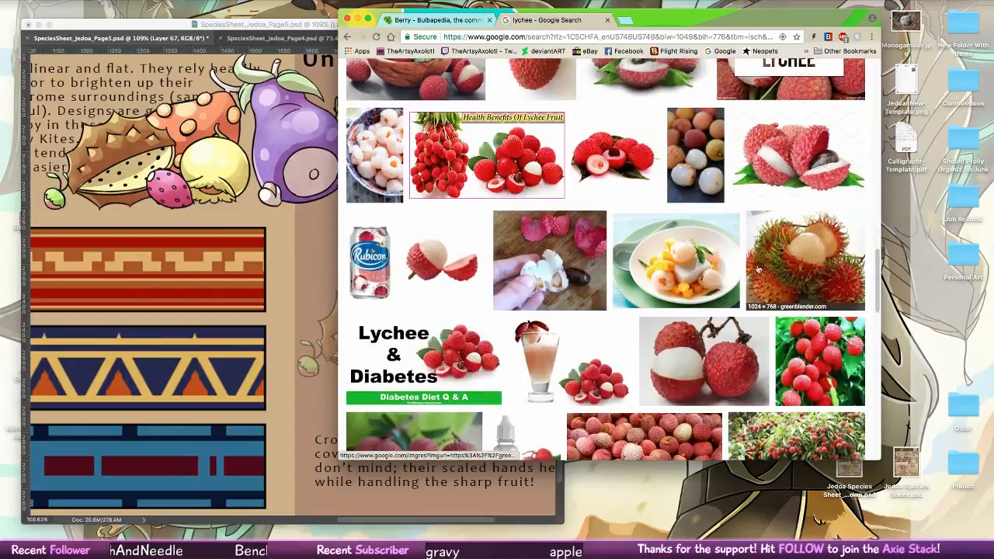
pyautogui.scroll(-3, 762, 233)
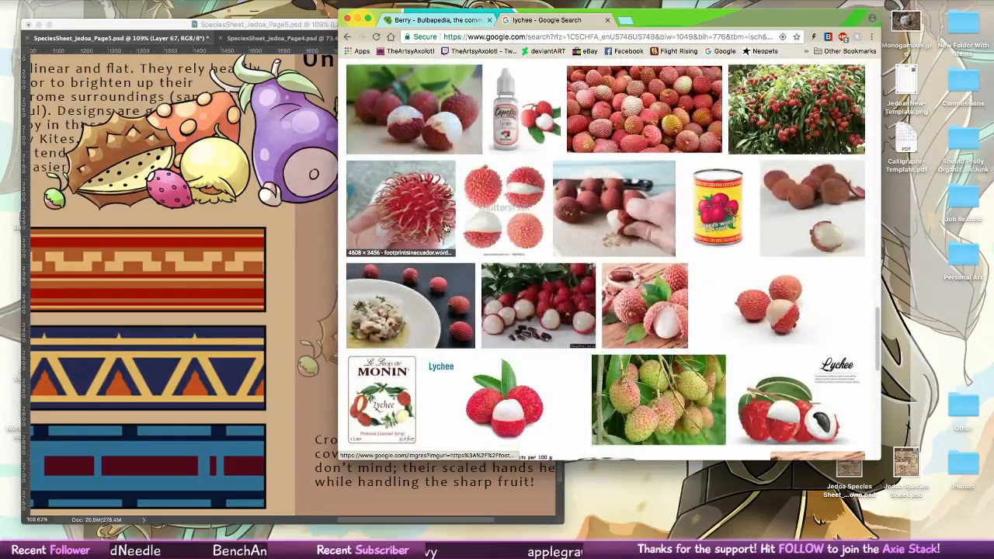
pyautogui.click(448, 226)
pyautogui.moveTo(641, 19); pyautogui.dragTo(865, 12)
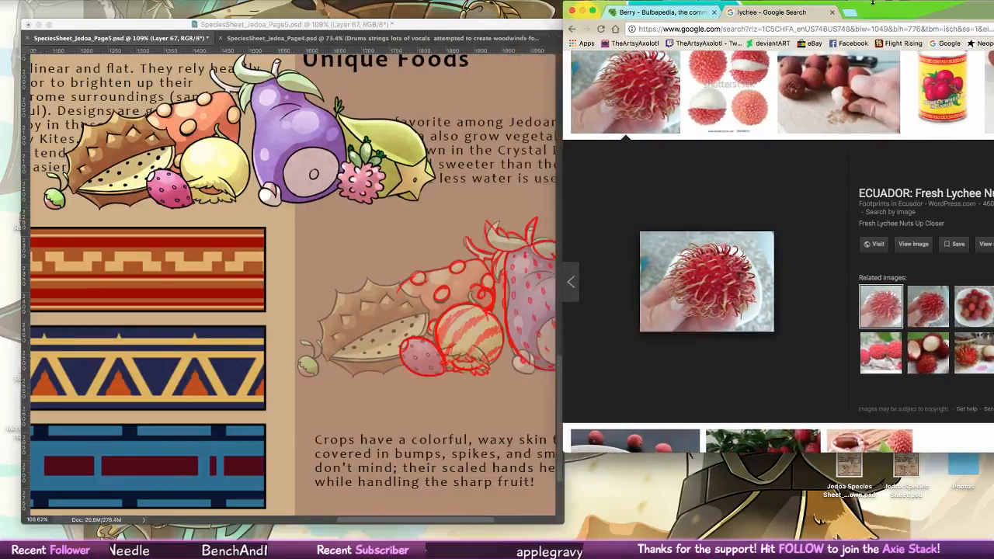
# - Check the faded fruits in Photoshop against the spiny lychee photo, and look back up through the lychee image results
pyautogui.click(338, 223)
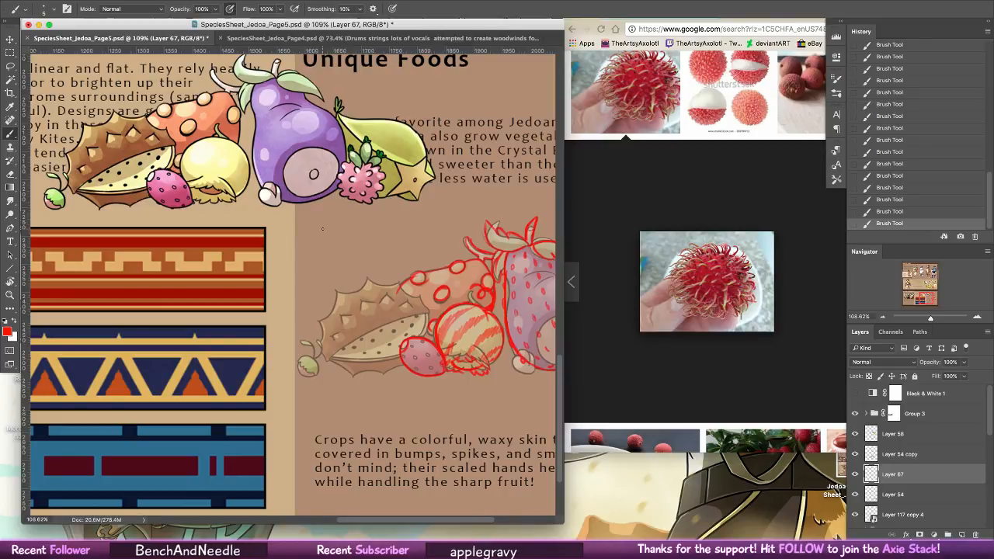
pyautogui.moveTo(505, 361); pyautogui.dragTo(518, 345)
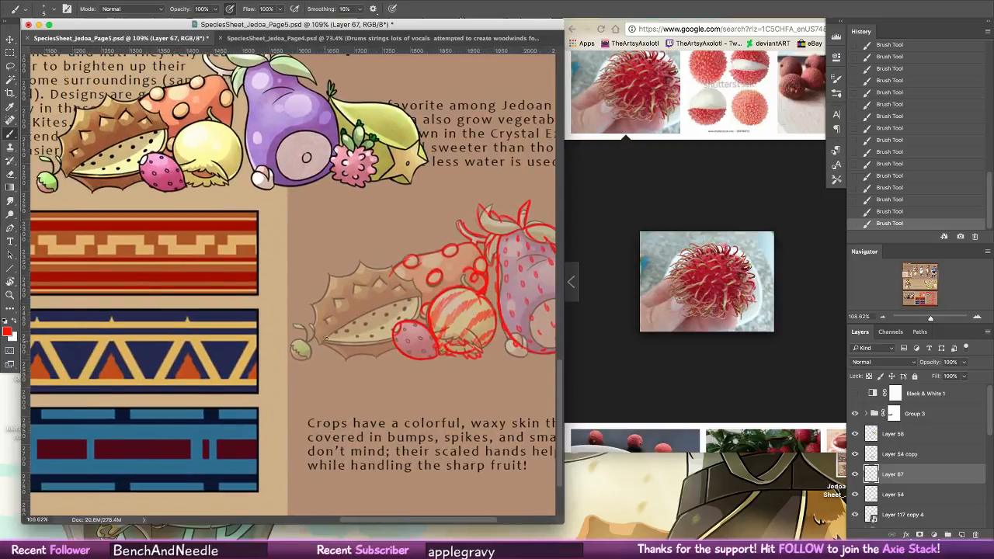
pyautogui.click(668, 209)
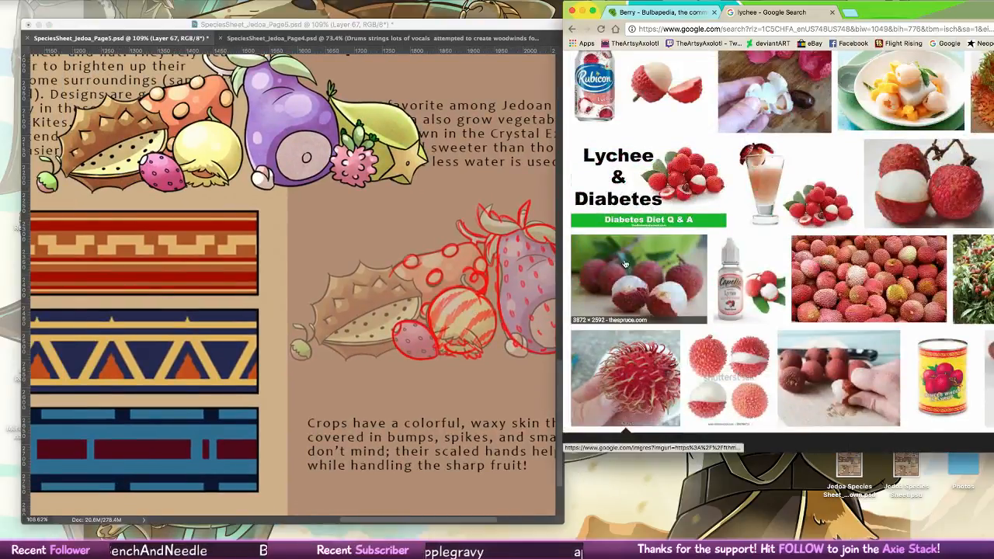
pyautogui.scroll(3, 669, 233)
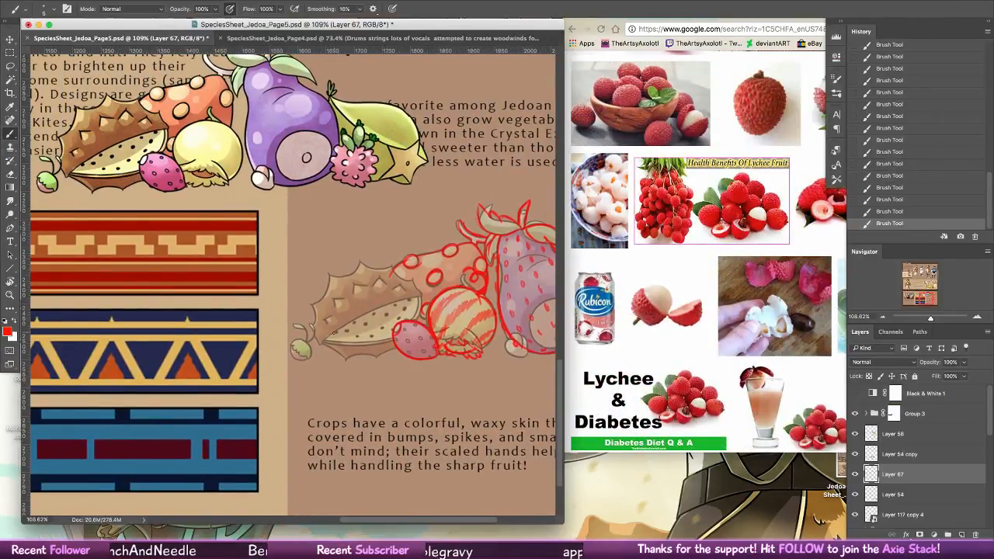
# - Examine the berry sprites in the Bulbapedia table again, from Cheri Berry down to Maranga Berry, for the brown fruit's reference
pyautogui.click(668, 35)
pyautogui.click(659, 11)
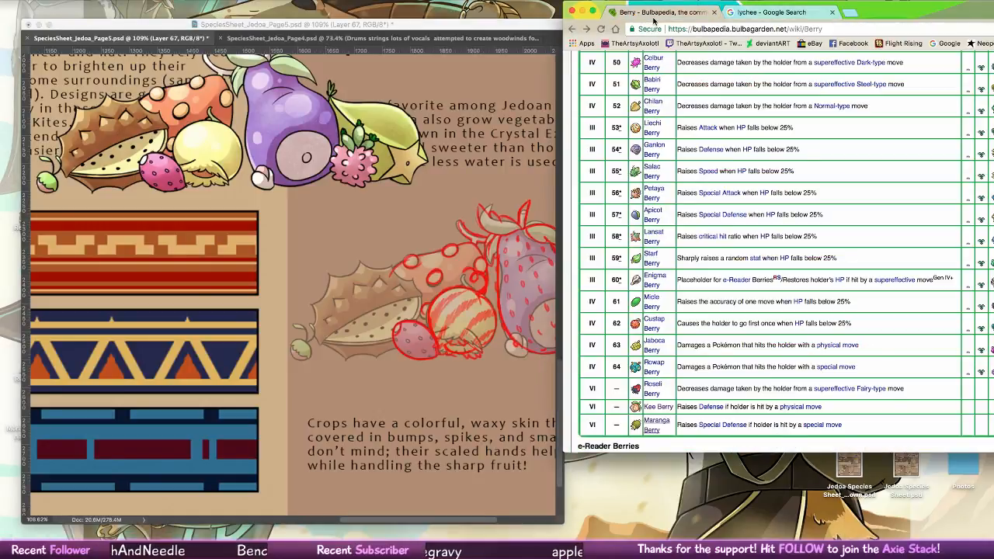
pyautogui.scroll(1, 787, 239)
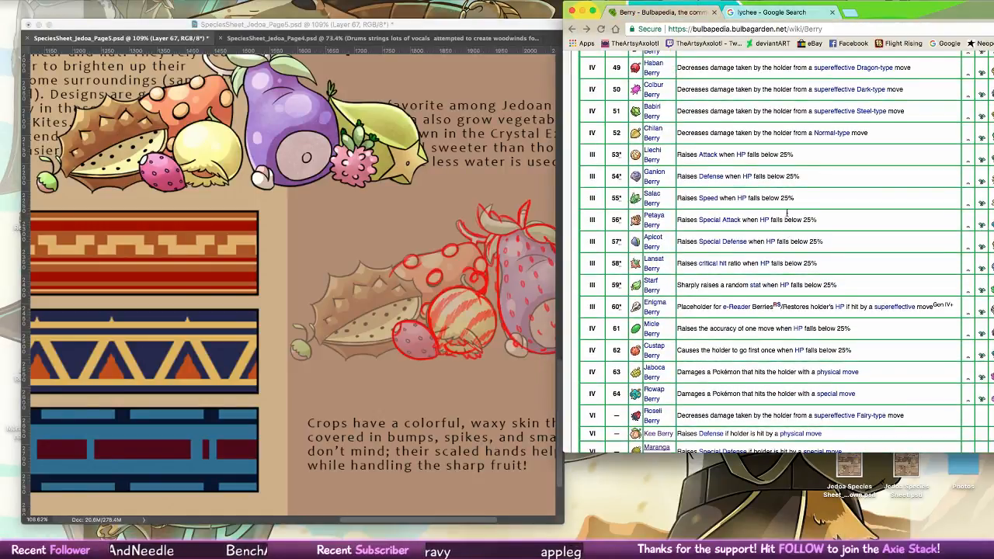
pyautogui.scroll(3, 781, 206)
pyautogui.scroll(10, 784, 204)
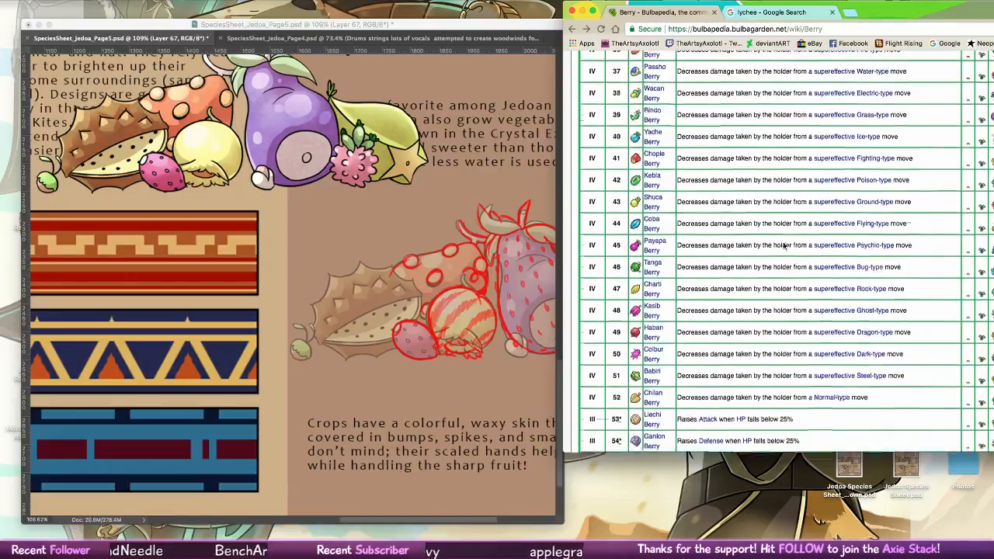
pyautogui.scroll(5, 784, 214)
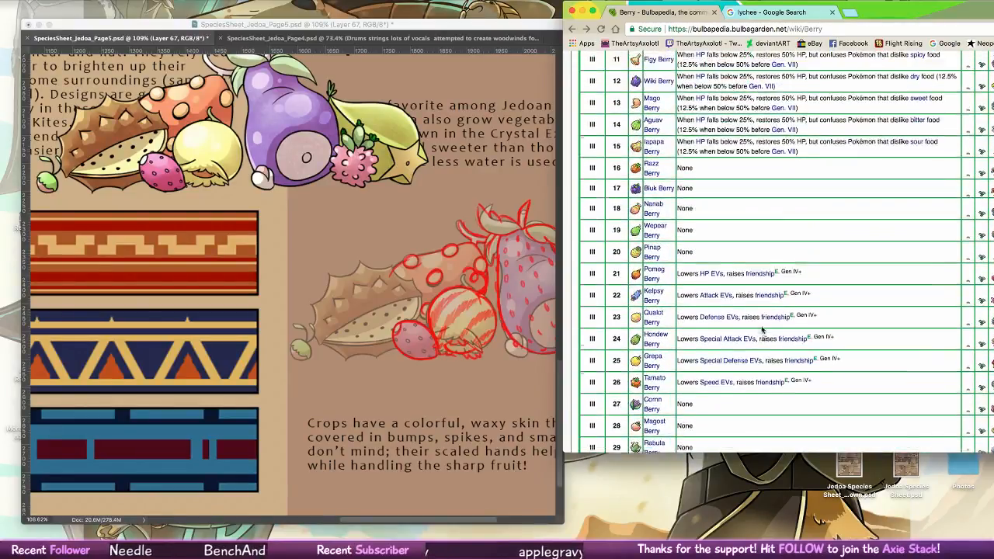
pyautogui.scroll(8, 771, 262)
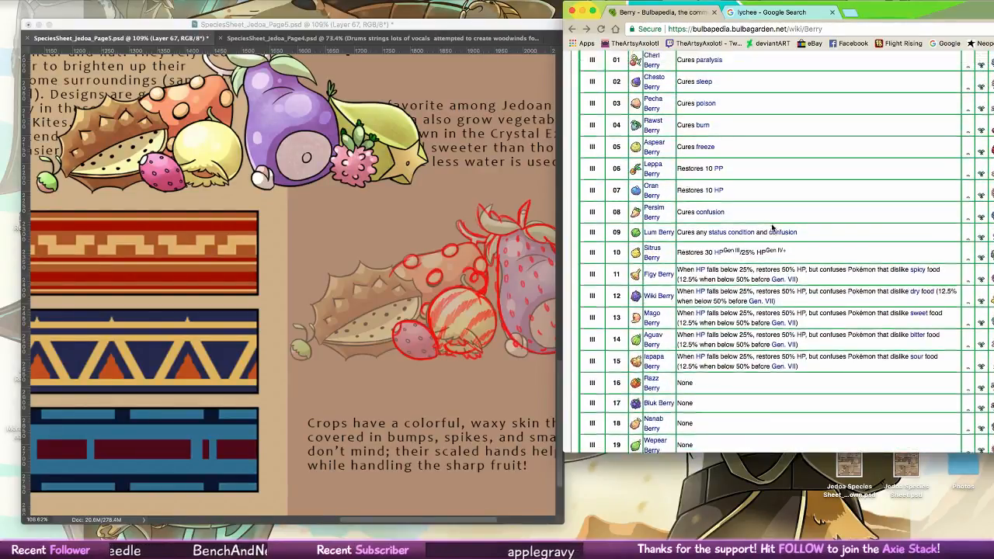
pyautogui.scroll(-3, 759, 257)
pyautogui.scroll(-8, 759, 256)
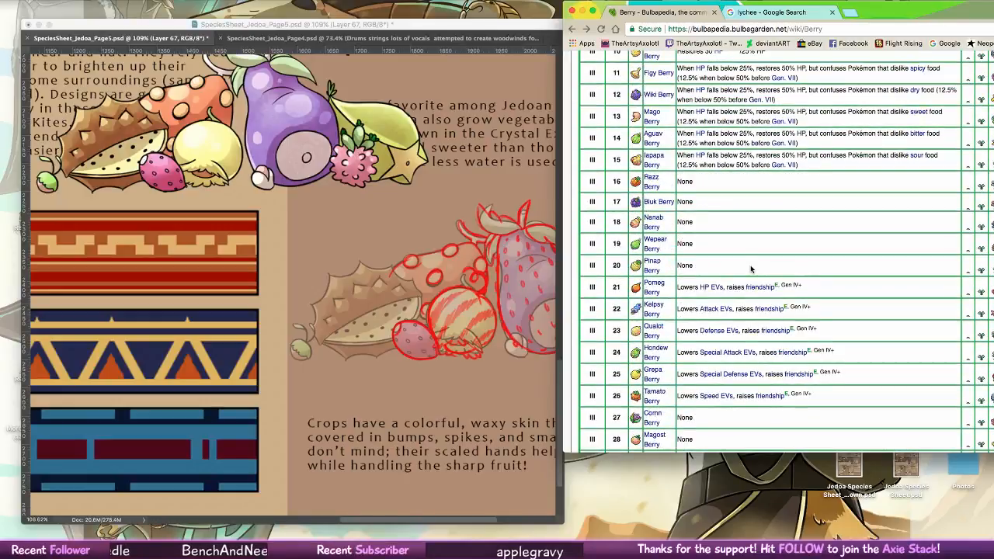
pyautogui.scroll(-5, 751, 282)
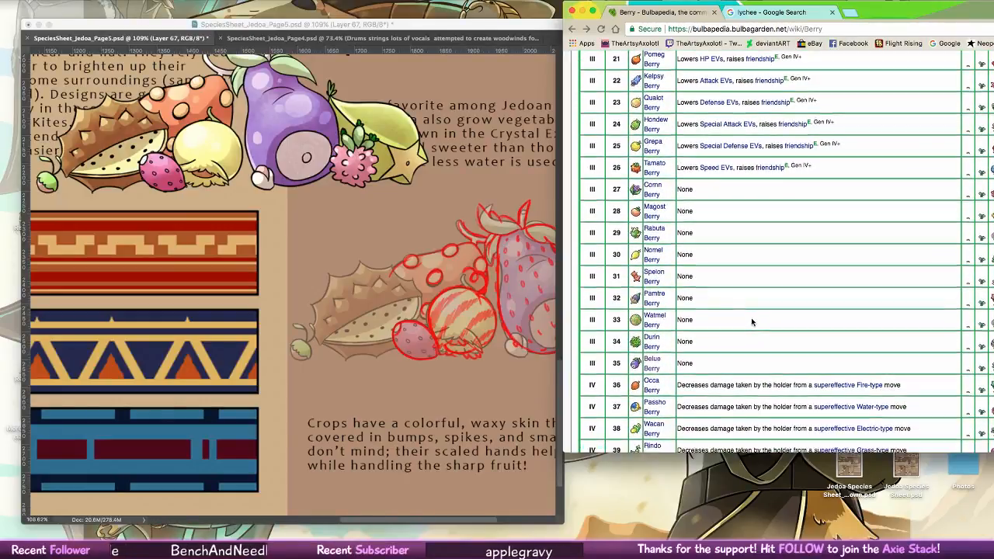
pyautogui.scroll(-8, 747, 268)
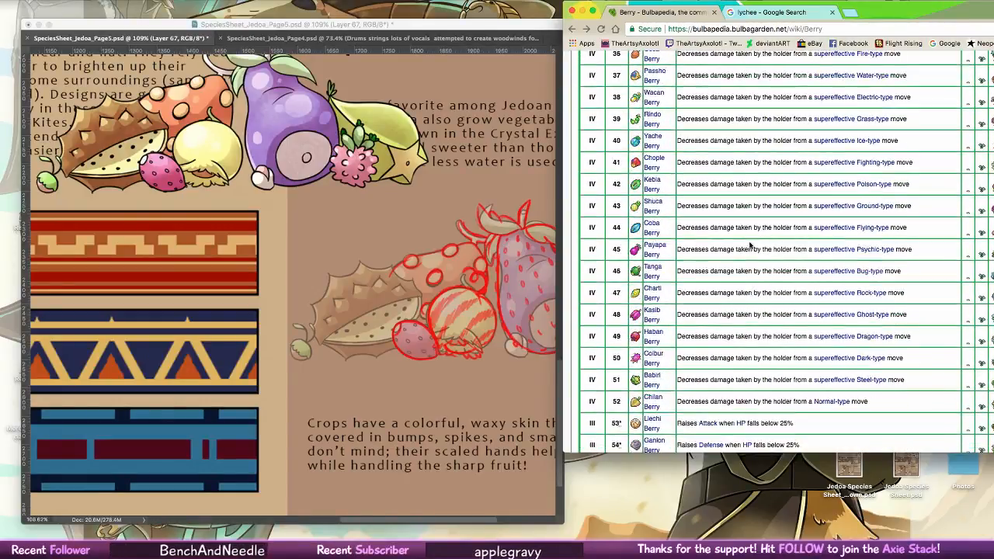
pyautogui.scroll(-3, 754, 247)
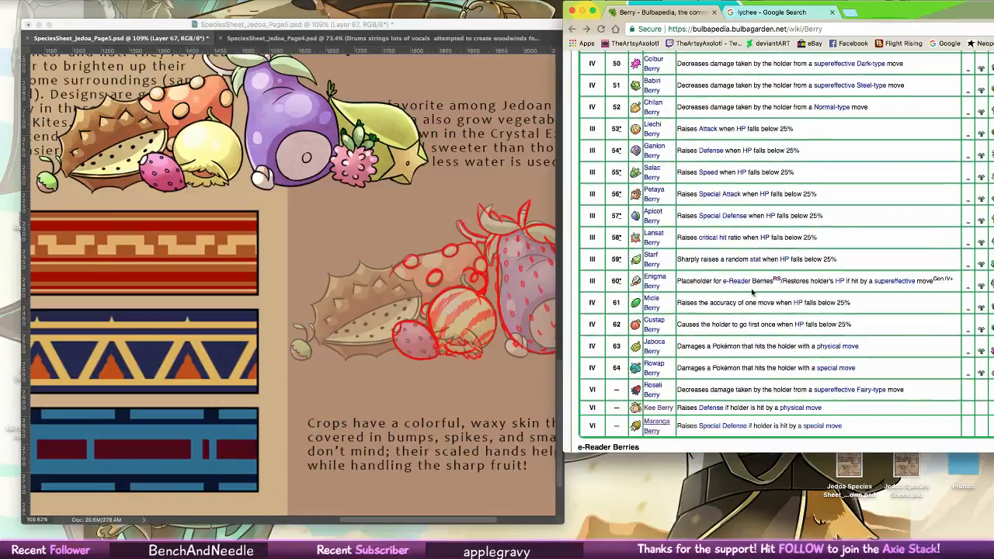
# - Bring the lychee images back beside the sheet and trace the faded brown fruit in red, with its spiky outline, surface spikes and cut opening
pyautogui.click(327, 355)
pyautogui.click(776, 84)
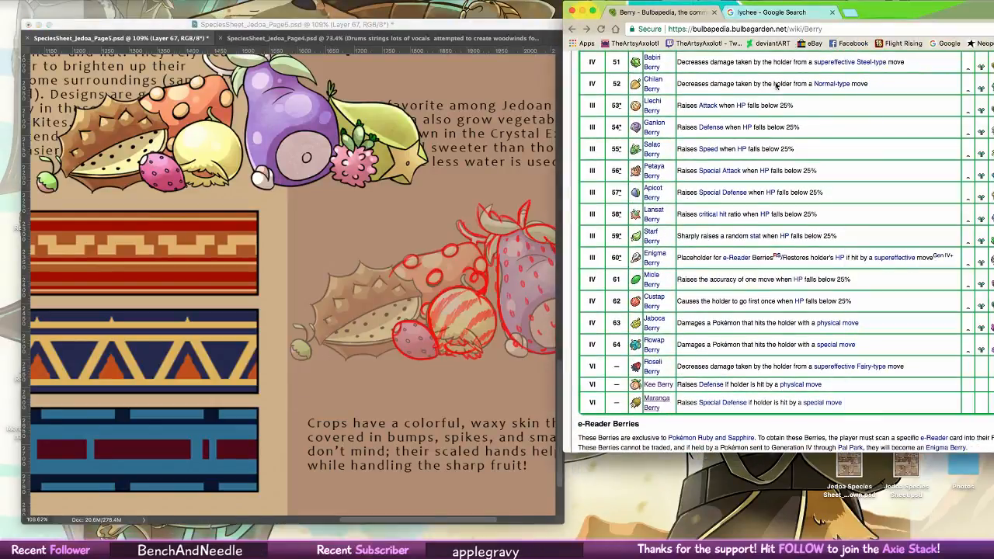
pyautogui.click(785, 20)
pyautogui.click(338, 374)
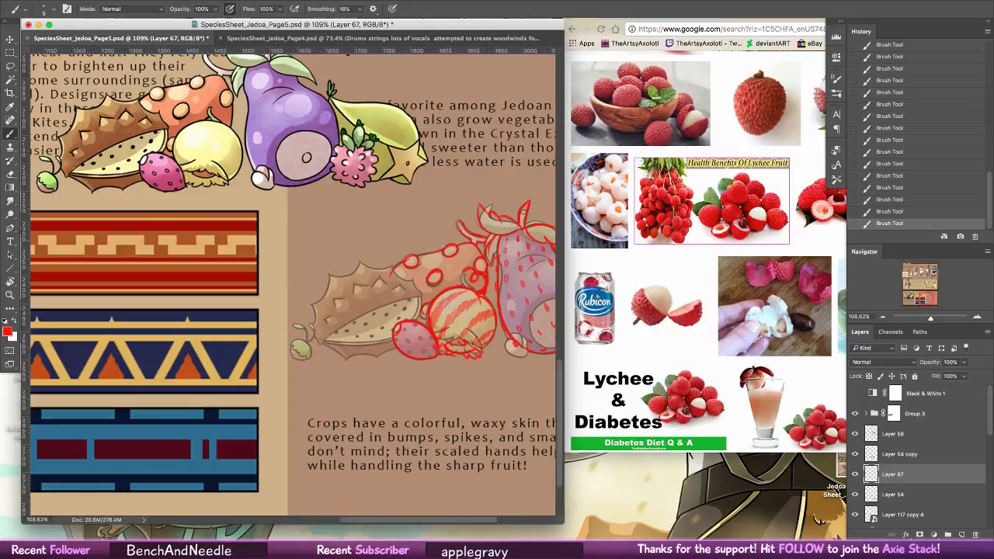
pyautogui.moveTo(319, 340); pyautogui.dragTo(407, 300)
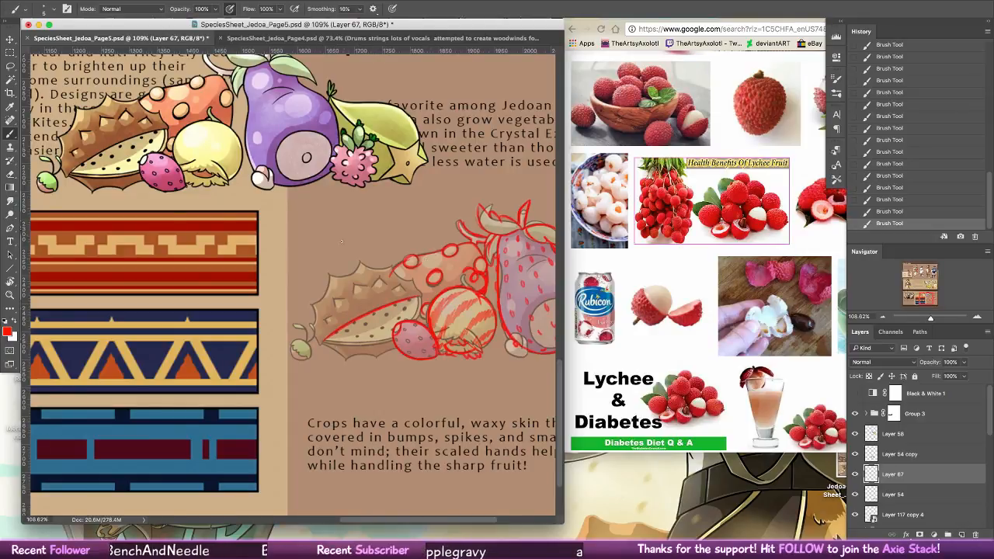
pyautogui.moveTo(313, 307); pyautogui.dragTo(319, 343)
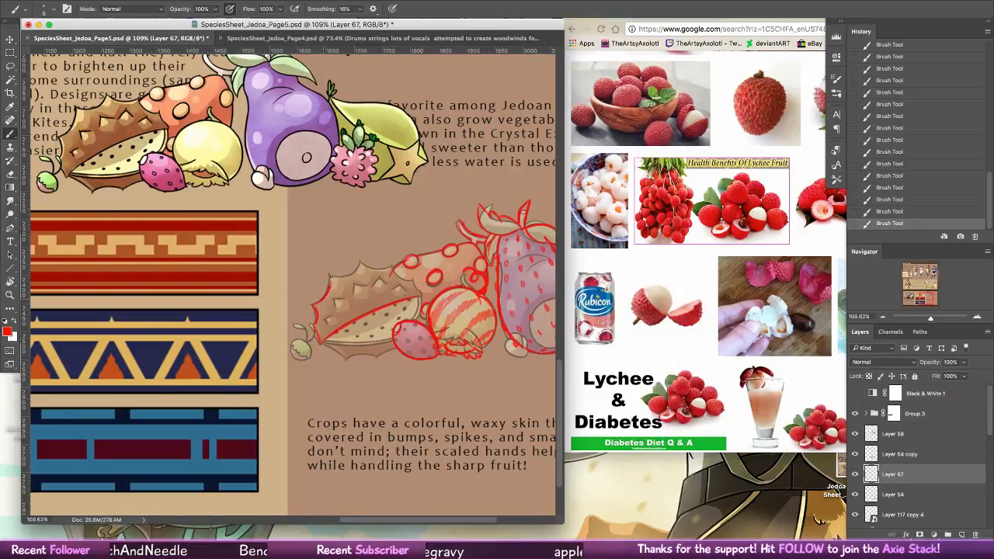
pyautogui.moveTo(332, 273)
pyautogui.mouseDown()
pyautogui.moveTo(380, 267)
pyautogui.moveTo(370, 266)
pyautogui.moveTo(408, 241)
pyautogui.moveTo(358, 267)
pyautogui.moveTo(401, 272)
pyautogui.mouseUp()
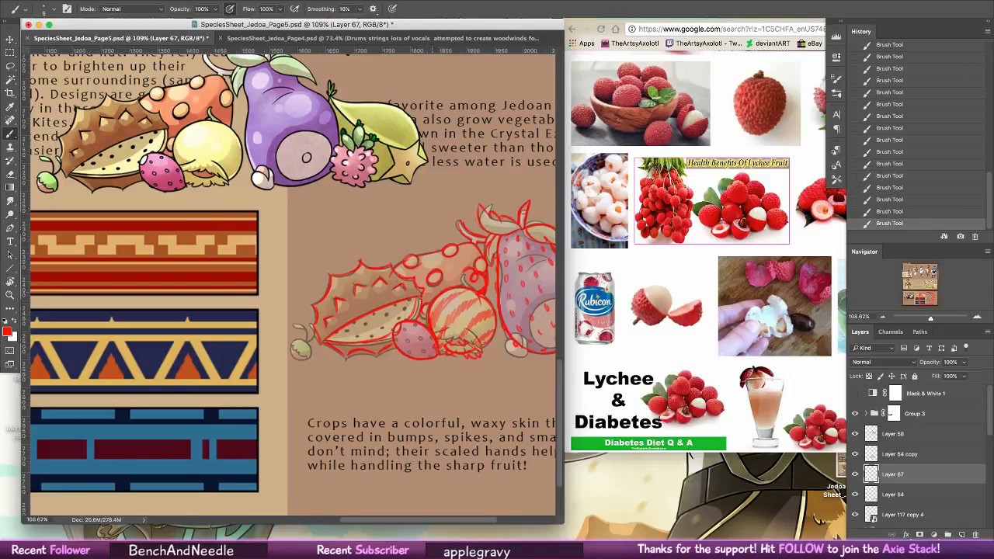
# - Try sketching a small round fruit with curly lychee spines over the faded green berry
pyautogui.moveTo(386, 323); pyautogui.dragTo(478, 311)
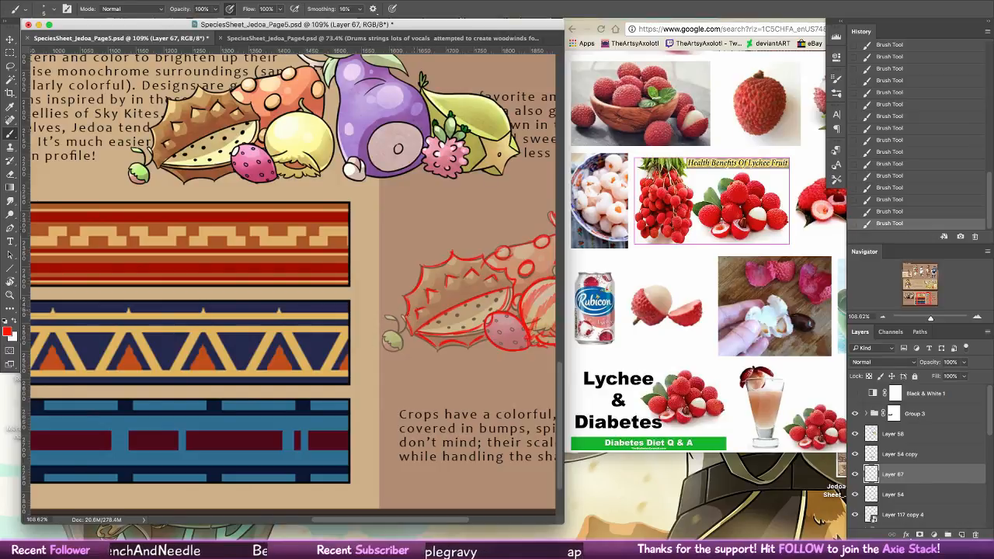
pyautogui.moveTo(383, 342)
pyautogui.mouseDown()
pyautogui.moveTo(405, 362)
pyautogui.moveTo(398, 354)
pyautogui.mouseUp()
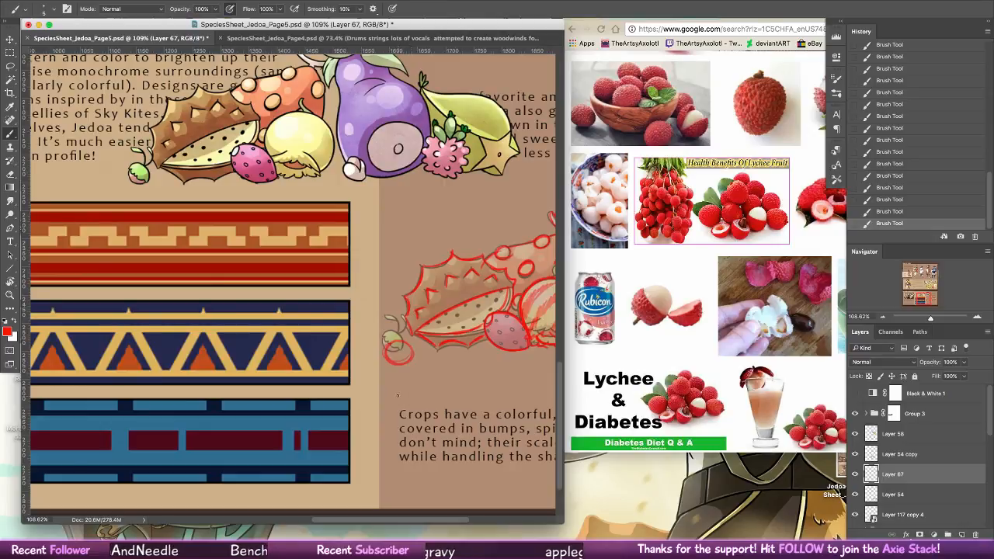
pyautogui.click(678, 325)
pyautogui.click(394, 339)
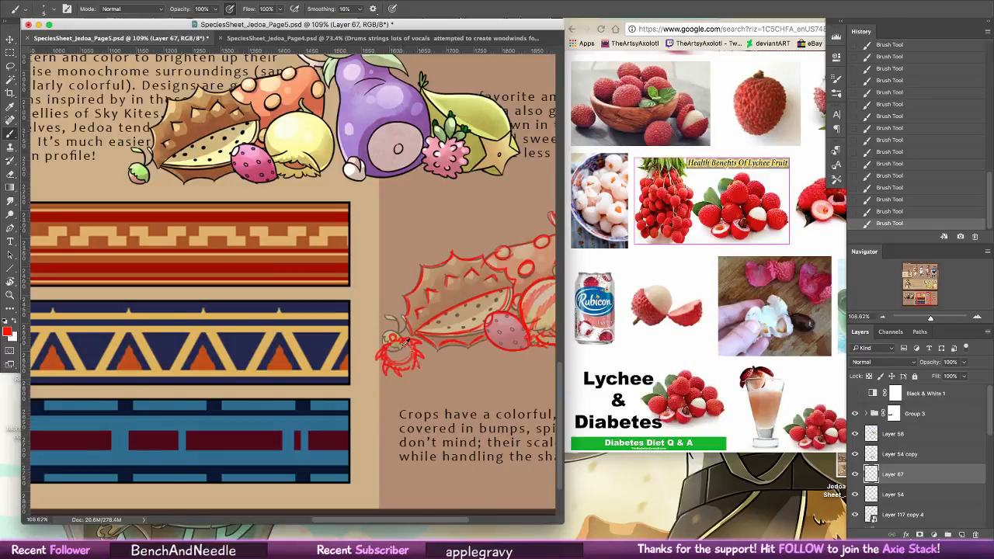
pyautogui.press('super+z')
pyautogui.press('super+shift+z')
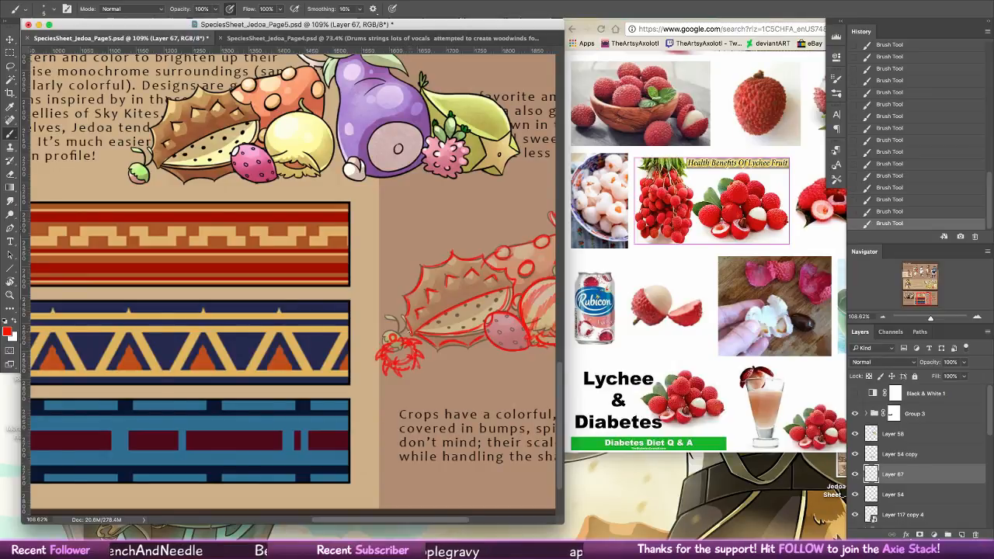
# - Erase stray lines in the small spiny fruit and redraw its lower spines
pyautogui.click(11, 173)
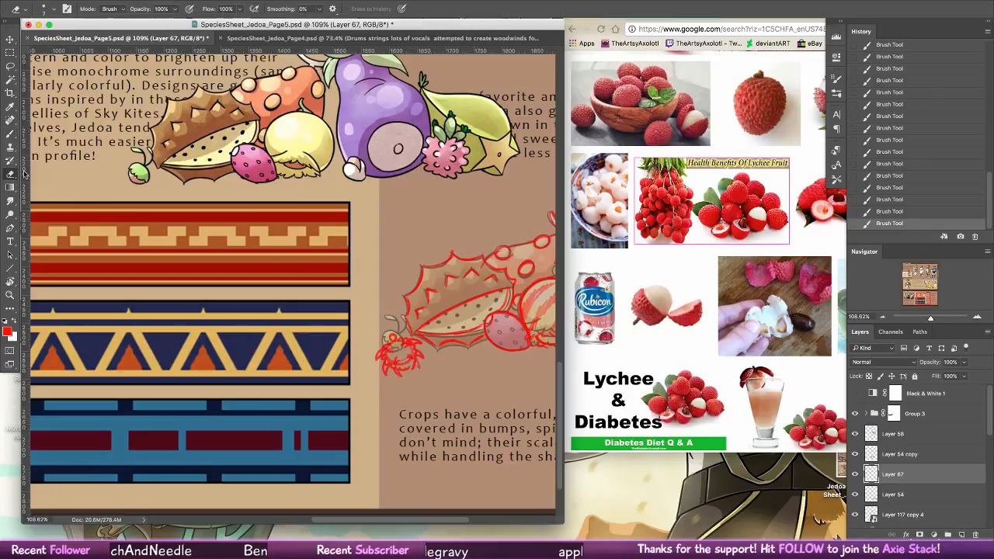
pyautogui.moveTo(396, 368)
pyautogui.mouseDown()
pyautogui.moveTo(427, 327)
pyautogui.moveTo(408, 359)
pyautogui.moveTo(411, 326)
pyautogui.moveTo(392, 337)
pyautogui.moveTo(412, 357)
pyautogui.moveTo(394, 337)
pyautogui.moveTo(395, 359)
pyautogui.moveTo(418, 346)
pyautogui.mouseUp()
pyautogui.press('b')
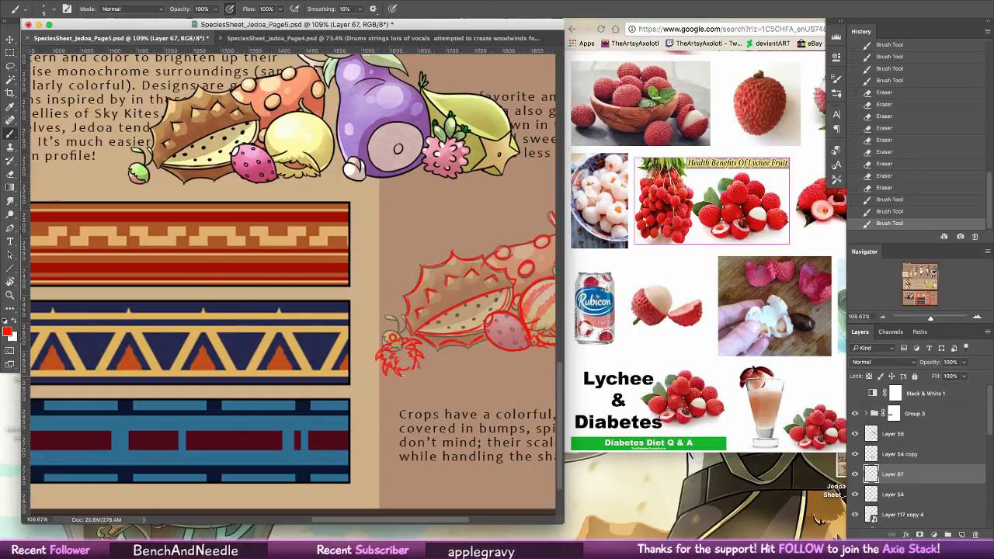
pyautogui.click(402, 375)
pyautogui.press('e')
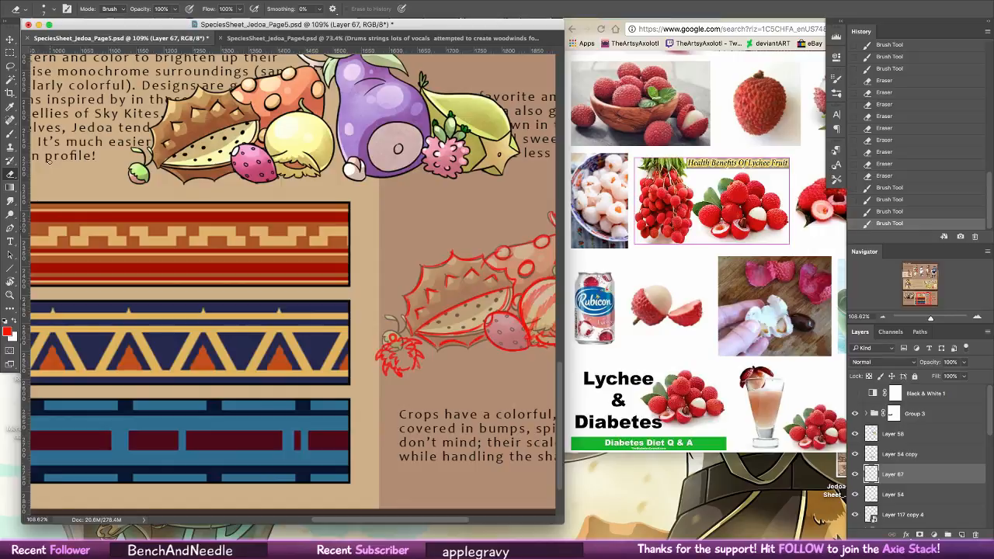
pyautogui.click(397, 371)
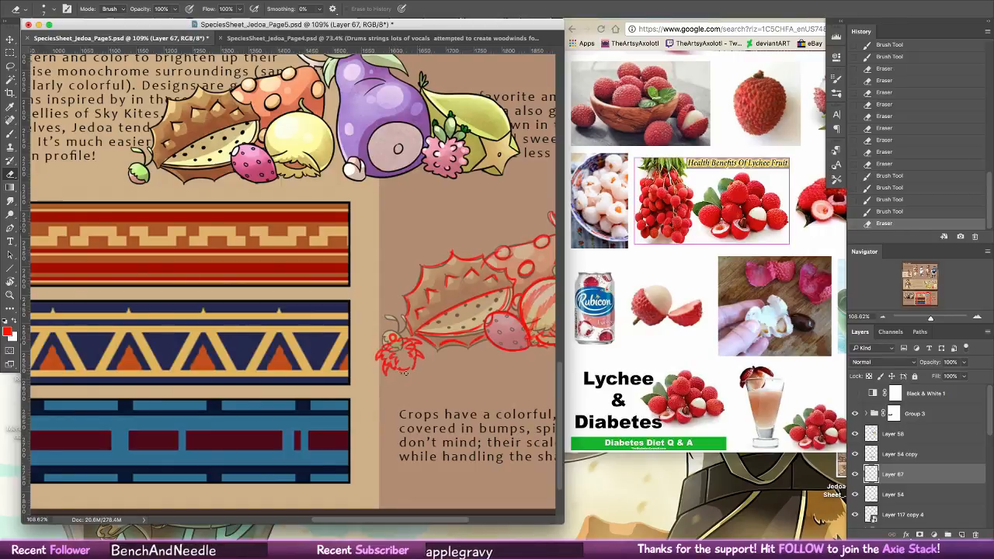
pyautogui.click(403, 361)
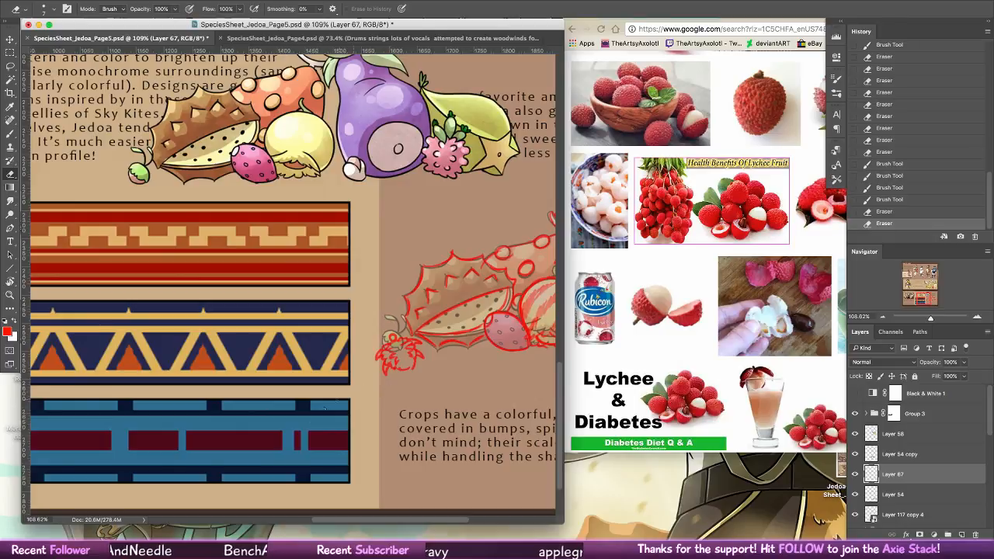
# - Look back through the lychee images and search the images for pawpaw fruit instead
pyautogui.click(652, 309)
pyautogui.scroll(-10, 702, 277)
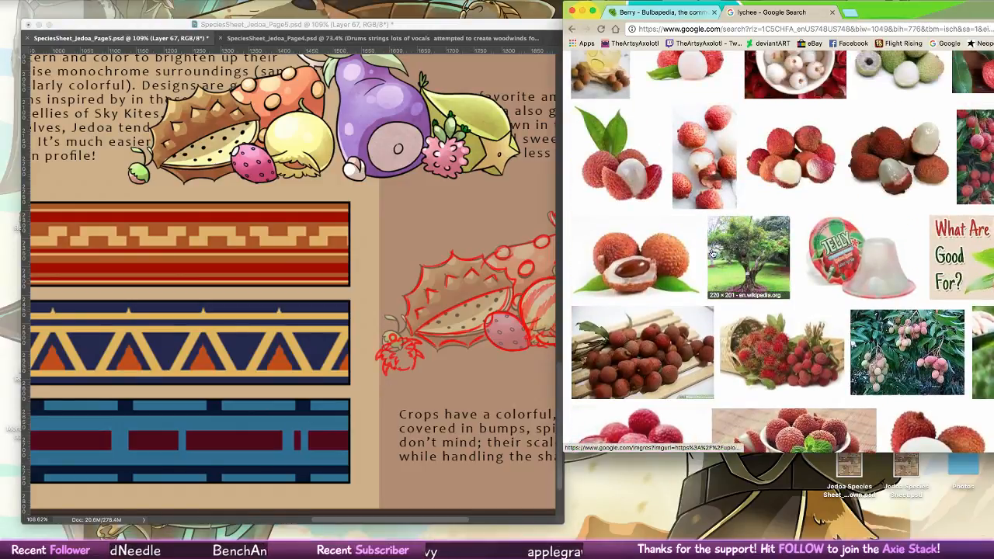
pyautogui.scroll(10, 704, 280)
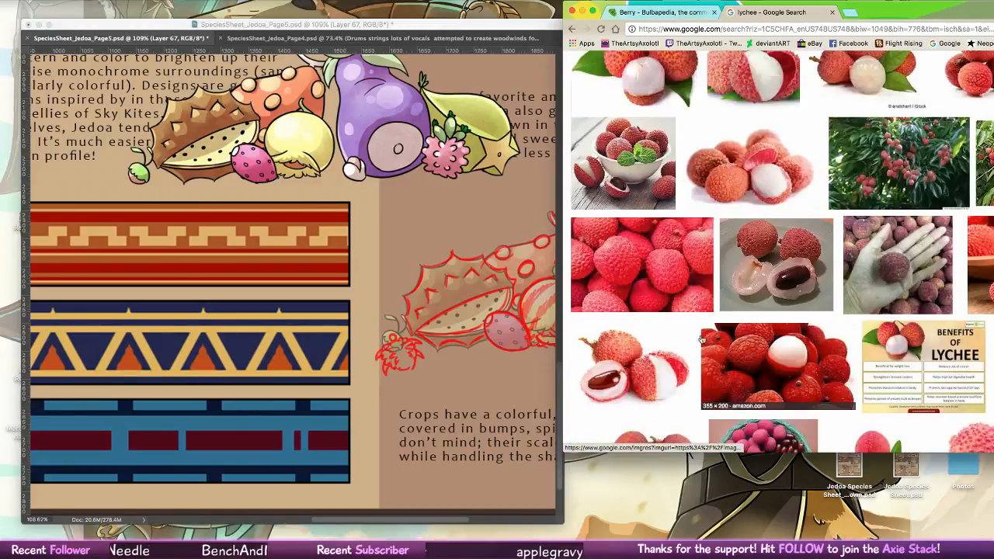
pyautogui.doubleClick(661, 72)
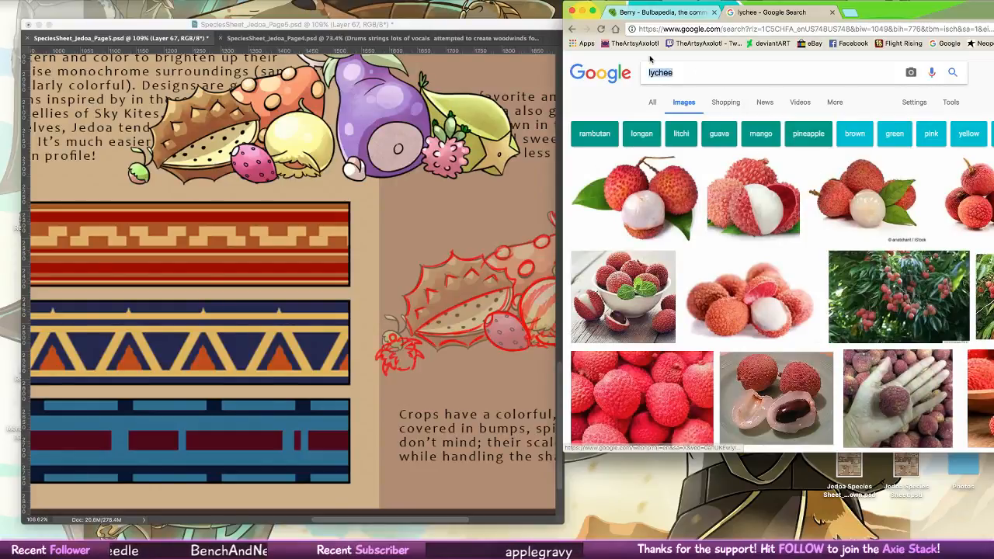
pyautogui.write('paw')
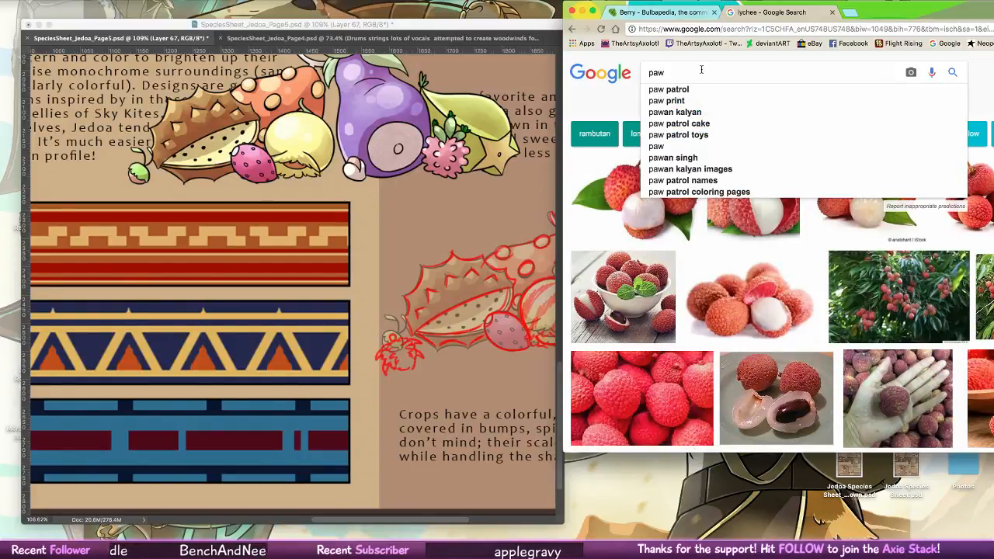
pyautogui.write('paw')
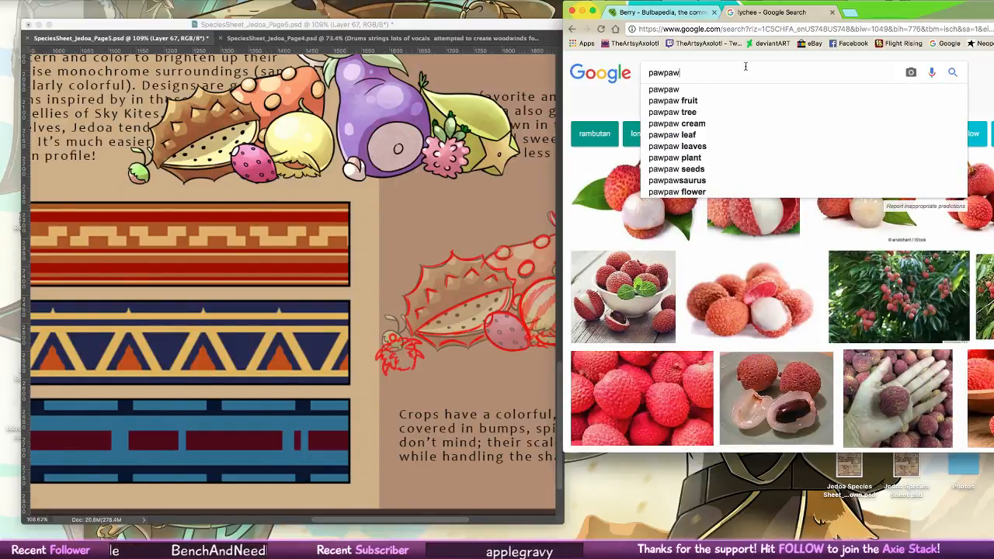
pyautogui.click(691, 97)
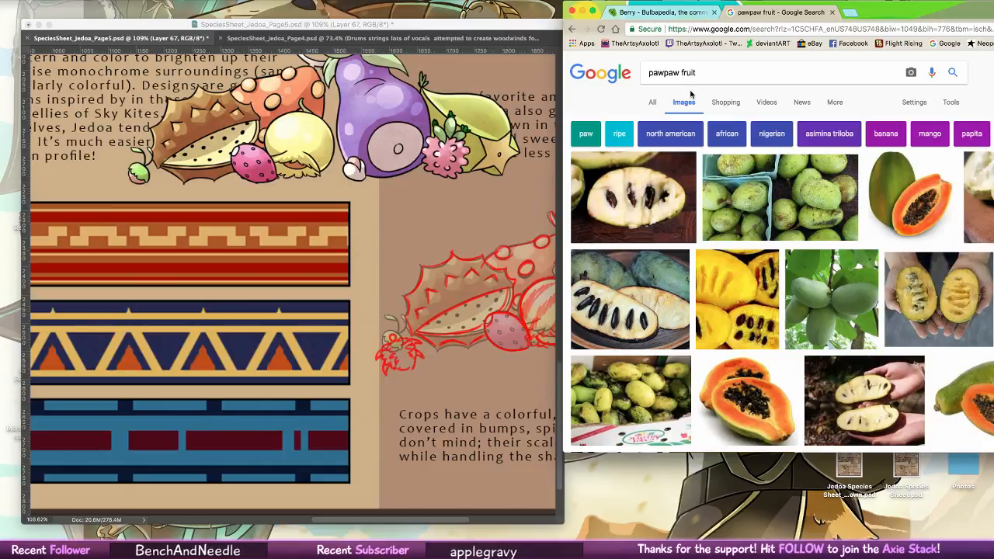
# - Back in Photoshop, erase the small spiny fruit sketch and delete Layer 54 with the faded fruit reference
pyautogui.press('super+Tab')
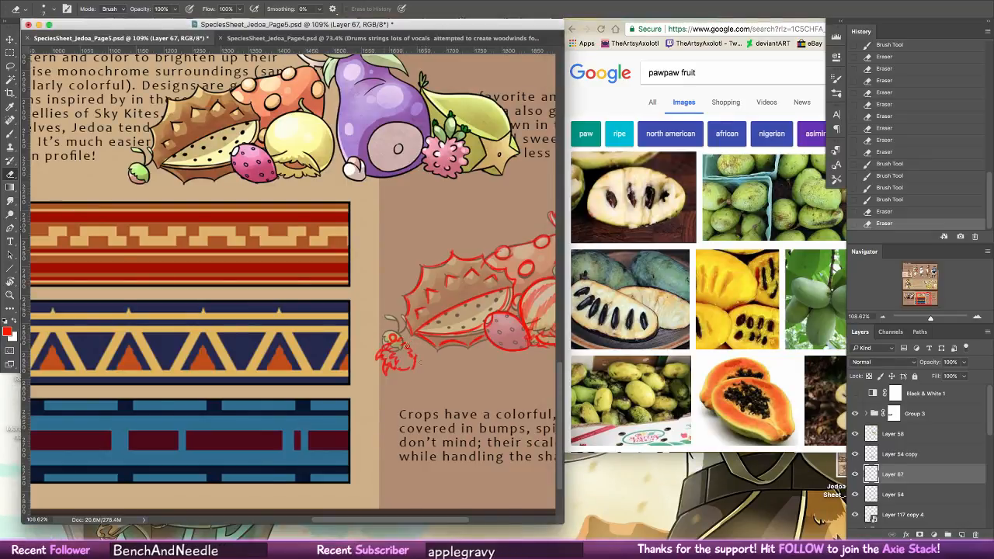
pyautogui.moveTo(407, 346)
pyautogui.mouseDown()
pyautogui.moveTo(419, 375)
pyautogui.moveTo(387, 348)
pyautogui.moveTo(393, 382)
pyautogui.moveTo(388, 351)
pyautogui.mouseUp()
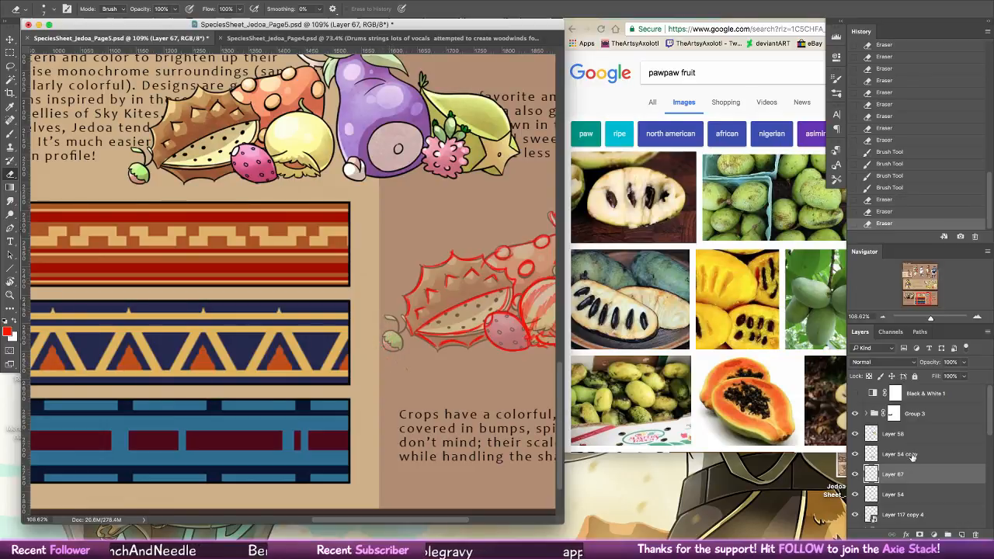
pyautogui.click(912, 456)
pyautogui.click(901, 494)
pyautogui.press('Delete')
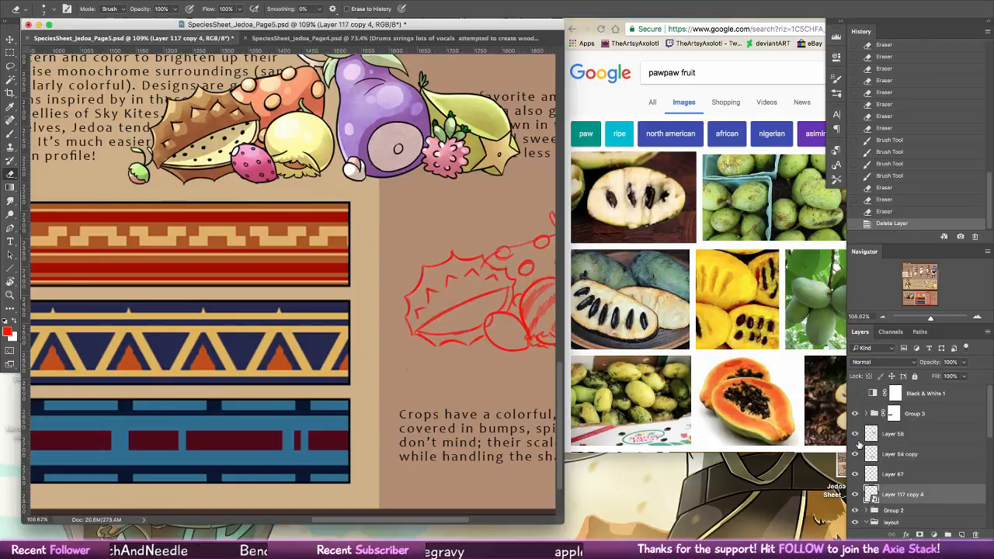
# - On Layer 67, sketch a small clean circle beside the spiky fruit's lower tip and large pawpaw-like seeds inside its cut opening
pyautogui.click(13, 136)
pyautogui.click(894, 457)
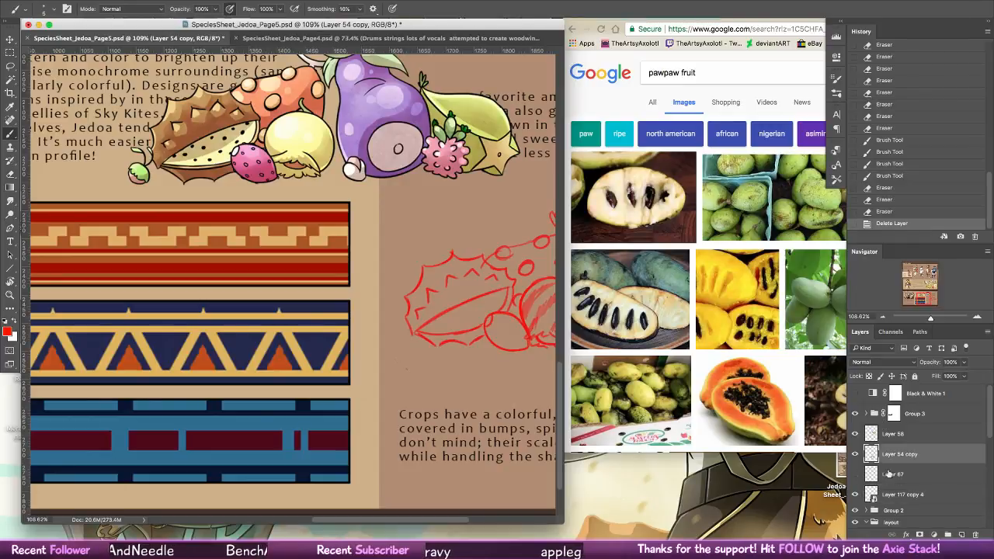
pyautogui.click(891, 474)
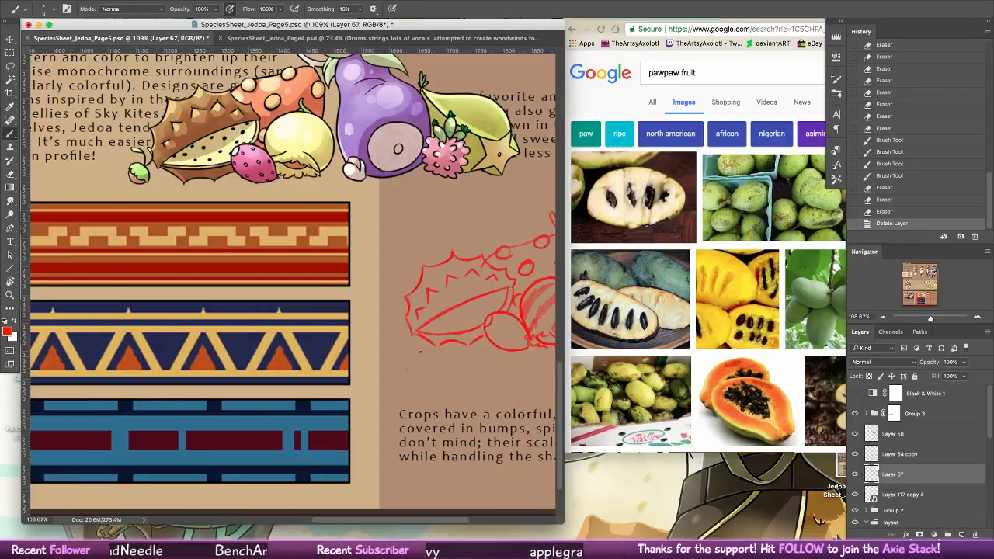
pyautogui.moveTo(414, 345)
pyautogui.mouseDown()
pyautogui.moveTo(400, 367)
pyautogui.moveTo(395, 350)
pyautogui.mouseUp()
pyautogui.press('e')
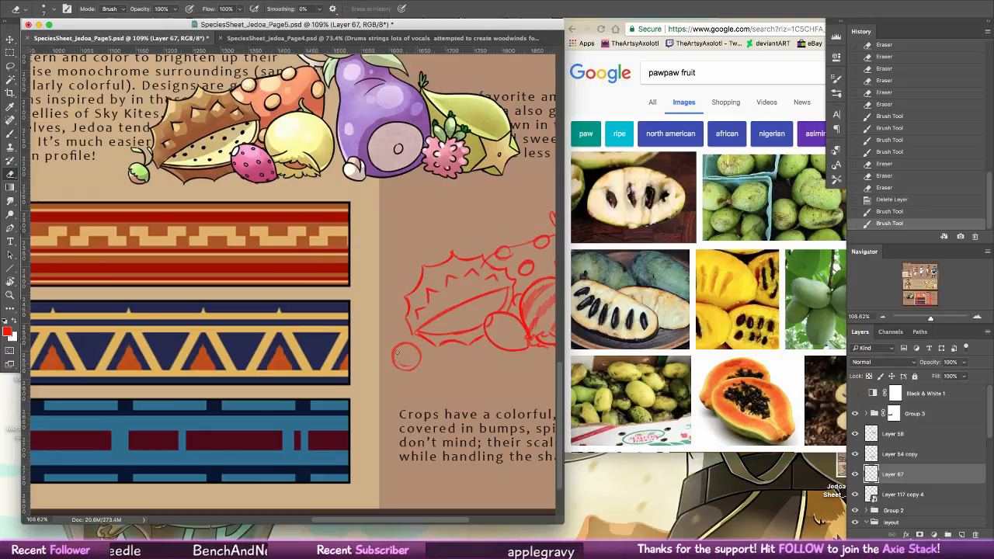
pyautogui.click(407, 347)
pyautogui.press('b')
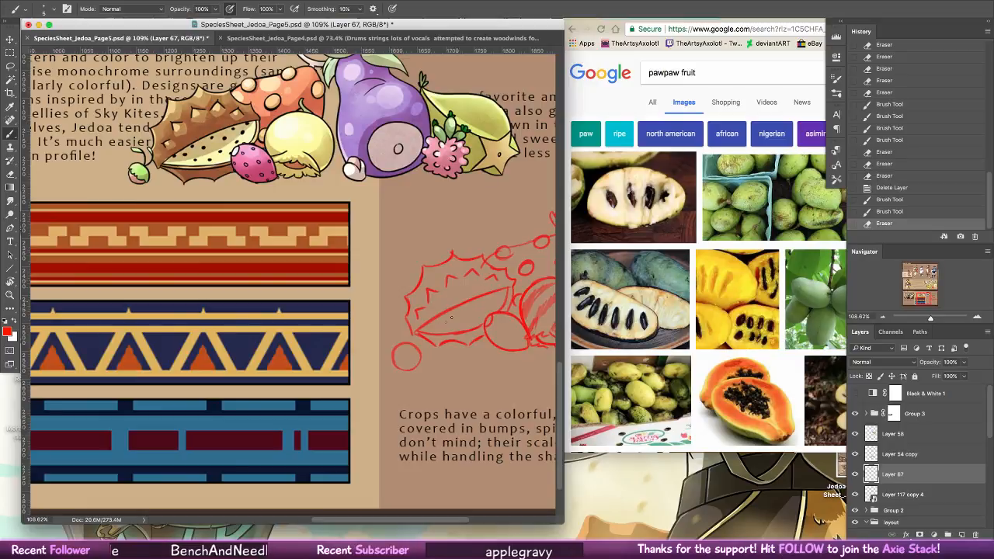
pyautogui.moveTo(450, 317)
pyautogui.mouseDown()
pyautogui.moveTo(477, 316)
pyautogui.moveTo(469, 301)
pyautogui.moveTo(494, 302)
pyautogui.mouseUp()
# - Return to the spiny lychee photo and cover the small circle with red curly spines, redrawing the last strokes at its upper edge
pyautogui.click(573, 30)
pyautogui.click(574, 29)
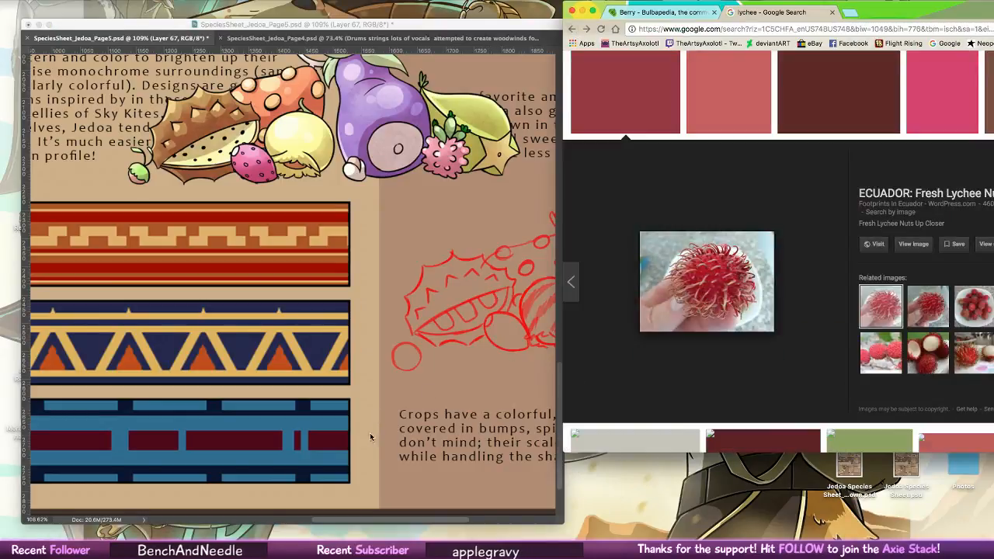
pyautogui.click(435, 353)
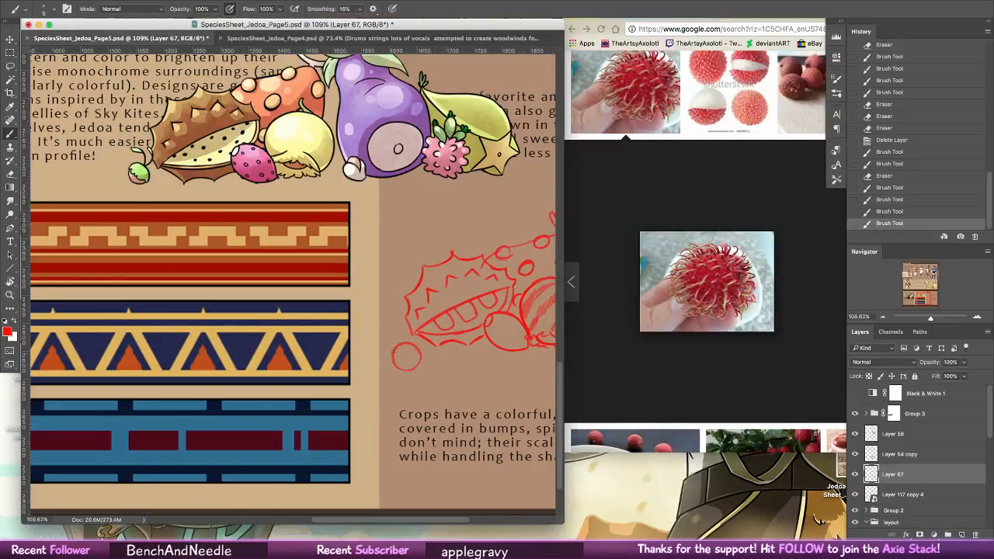
pyautogui.moveTo(388, 366); pyautogui.dragTo(389, 365)
pyautogui.moveTo(391, 353)
pyautogui.mouseDown()
pyautogui.moveTo(387, 364)
pyautogui.moveTo(423, 364)
pyautogui.mouseUp()
pyautogui.moveTo(427, 346); pyautogui.dragTo(402, 350)
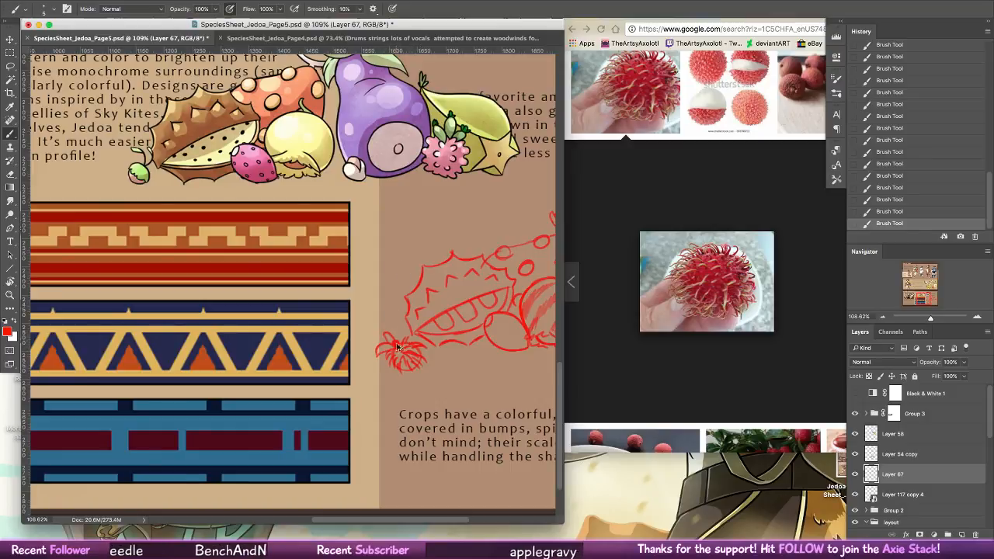
pyautogui.press('super+z')
pyautogui.moveTo(395, 341); pyautogui.dragTo(376, 341)
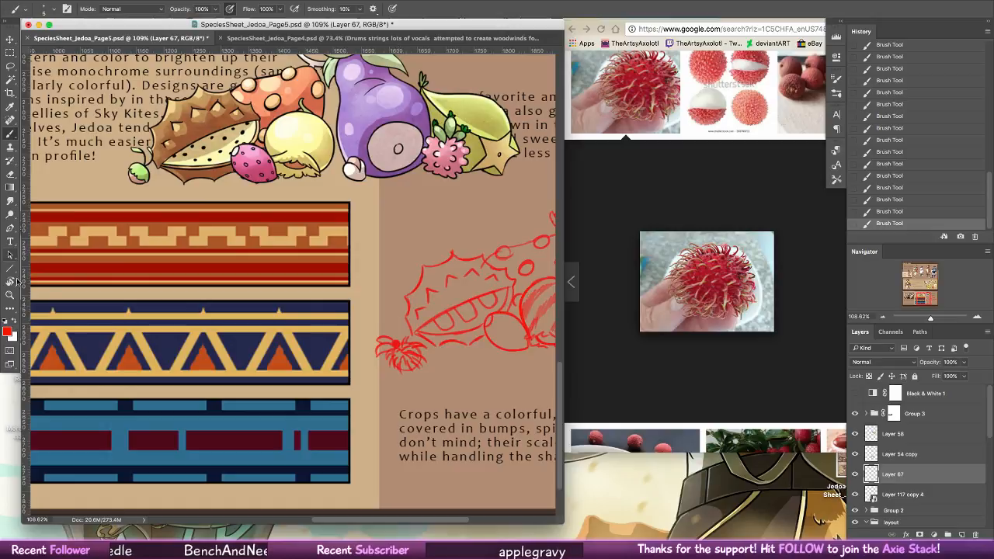
# - Check the complete red fruit sketch within the Unique Foods section at about 44% zoom
pyautogui.press('z')
pyautogui.moveTo(442, 334); pyautogui.dragTo(393, 354)
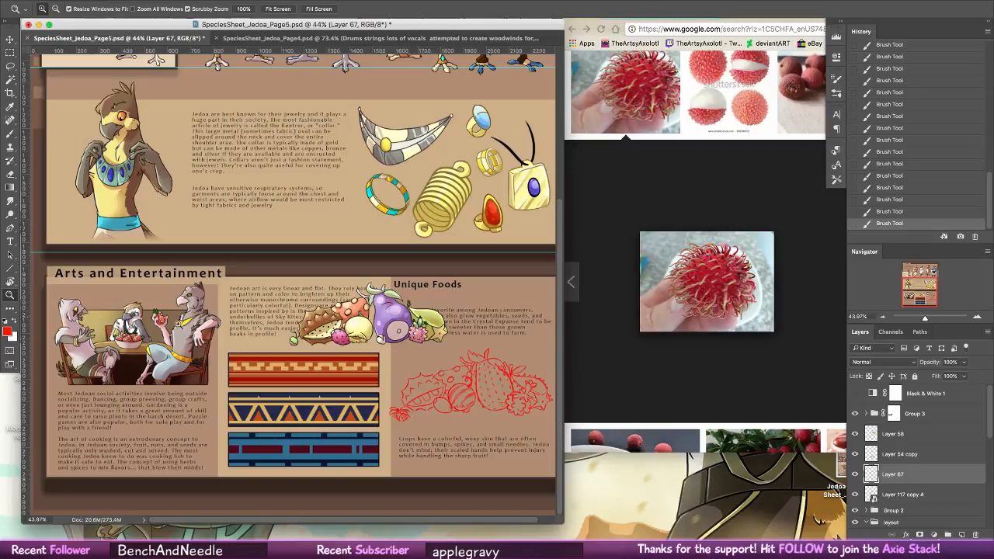
pyautogui.press('v')
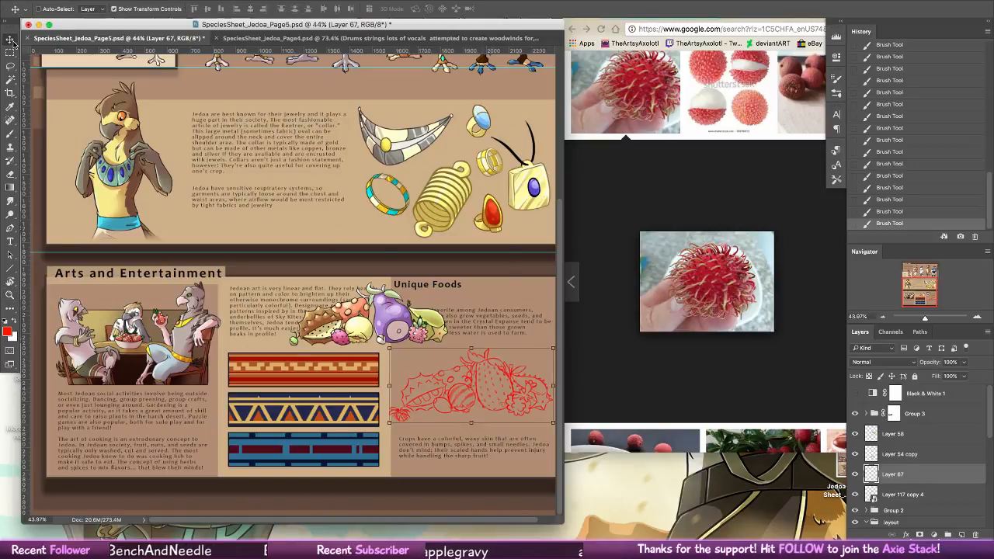
pyautogui.hscroll(3, 510, 339)
pyautogui.press('l')
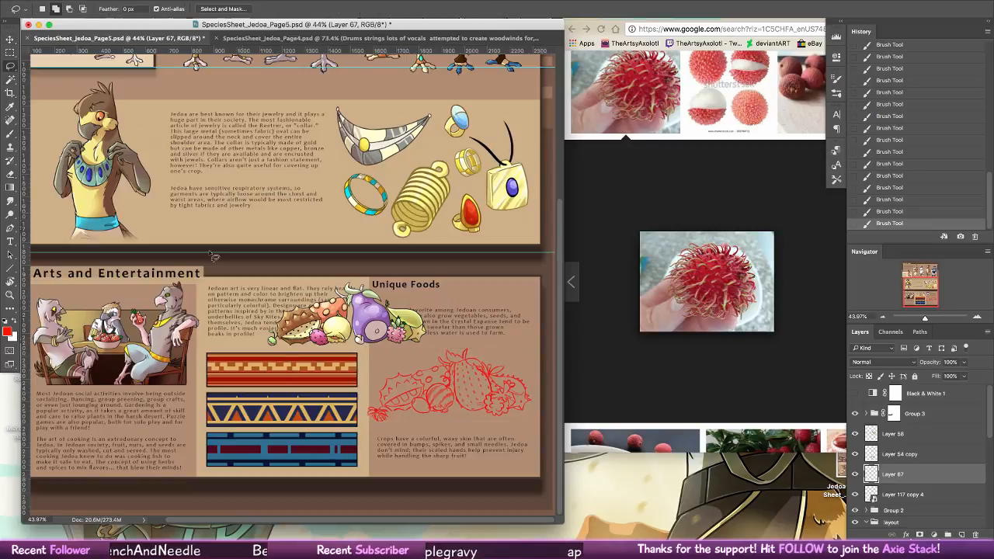
pyautogui.press('z')
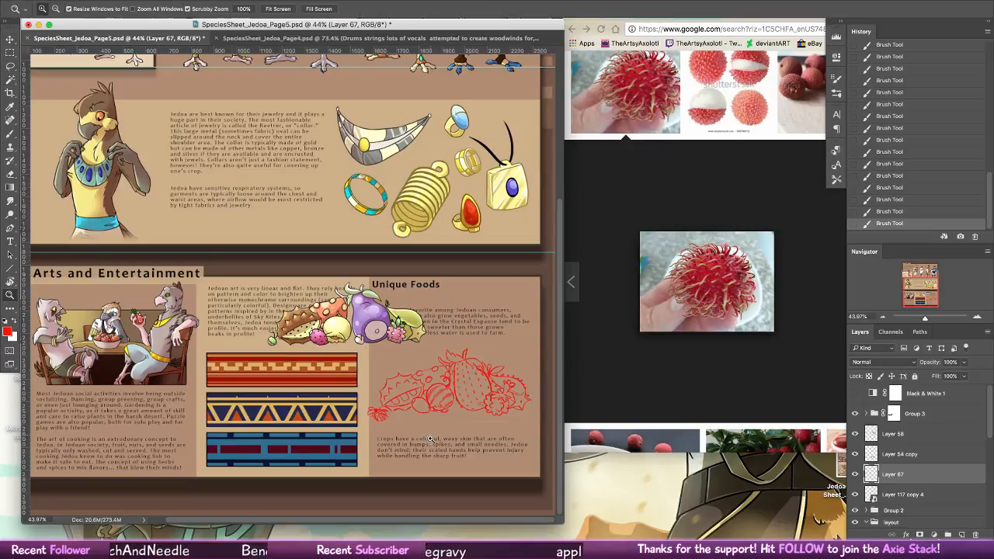
# - Lasso the small curly-spined fruit on Layer 67 and move it up against the lower tip of the spiky cut fruit, clearing the selection
pyautogui.moveTo(419, 426); pyautogui.dragTo(470, 426)
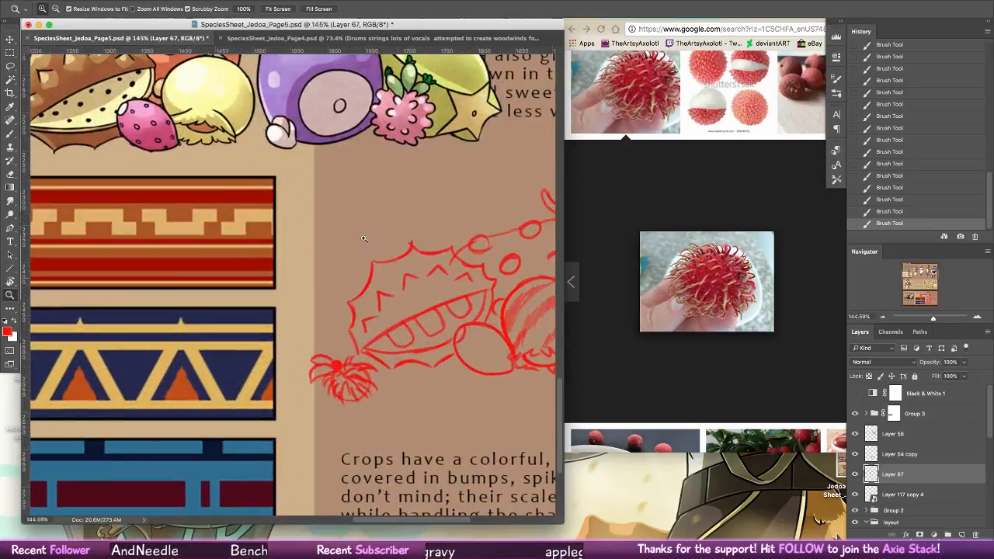
pyautogui.click(12, 69)
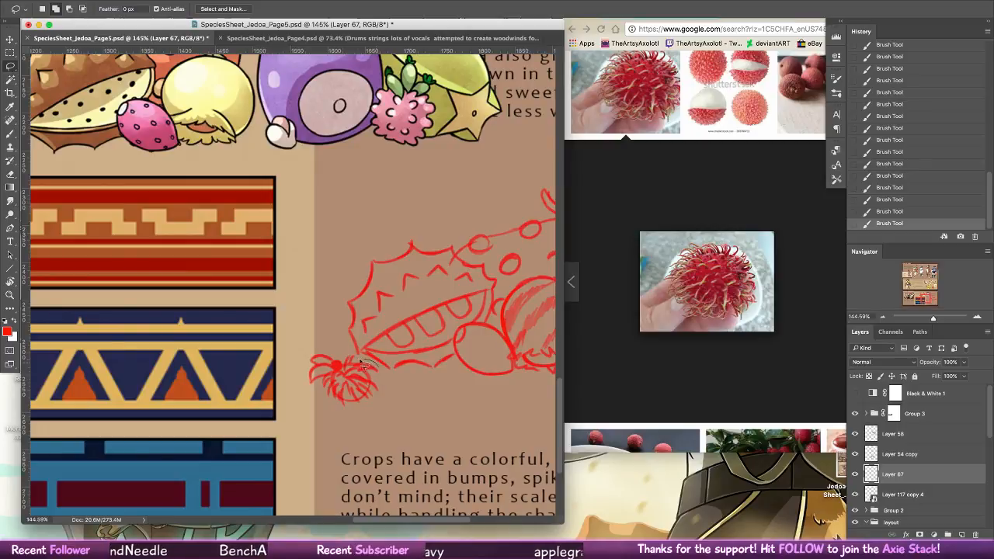
pyautogui.moveTo(359, 356)
pyautogui.mouseDown()
pyautogui.moveTo(361, 425)
pyautogui.moveTo(414, 370)
pyautogui.mouseUp()
pyautogui.press('v')
pyautogui.hotkey('ctrl', 'd')
# - Compare the Unique Foods section with Layer 117 copy 4 and Layer 54 copy each briefly hidden and shown again, leaving Layer 54 copy active
pyautogui.press('z')
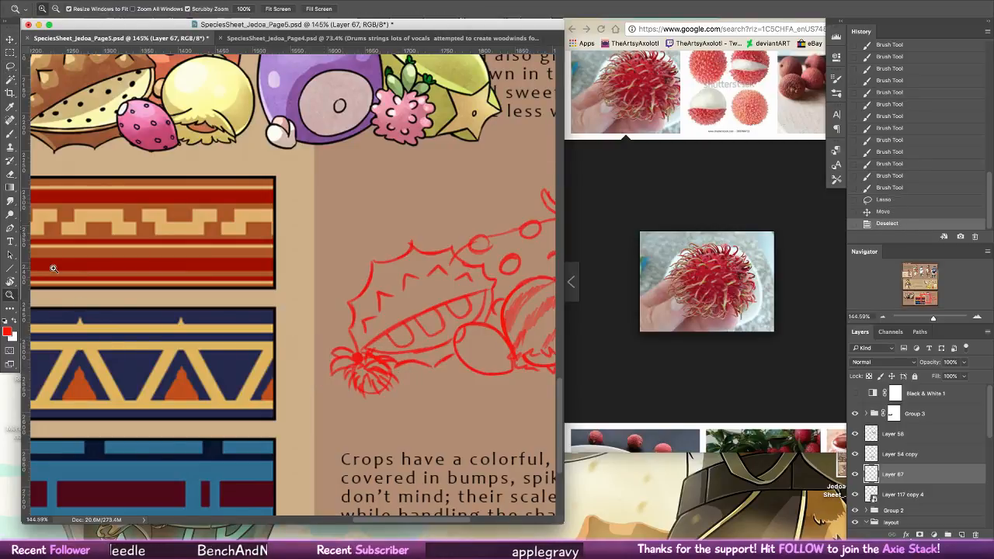
pyautogui.scroll(-10, 424, 337)
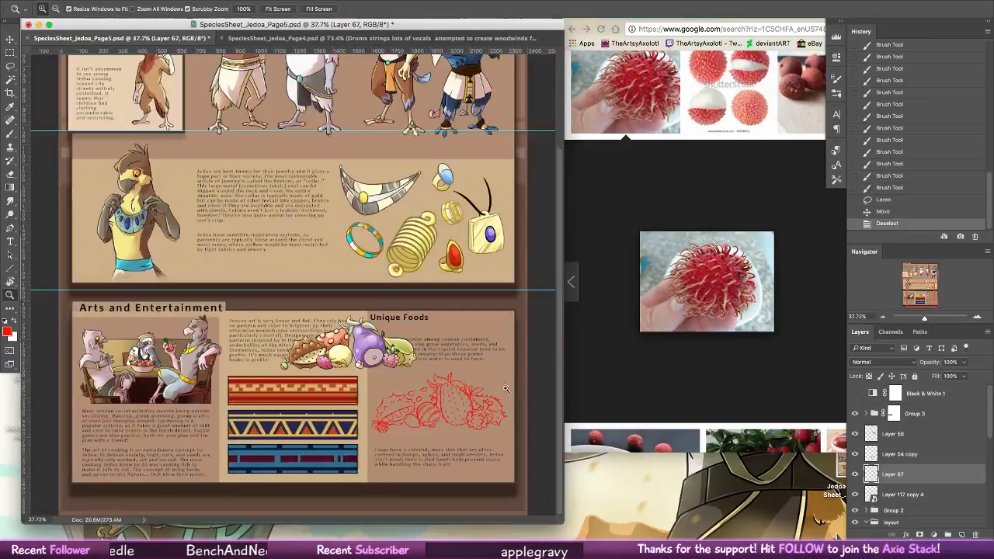
pyautogui.scroll(4, 503, 450)
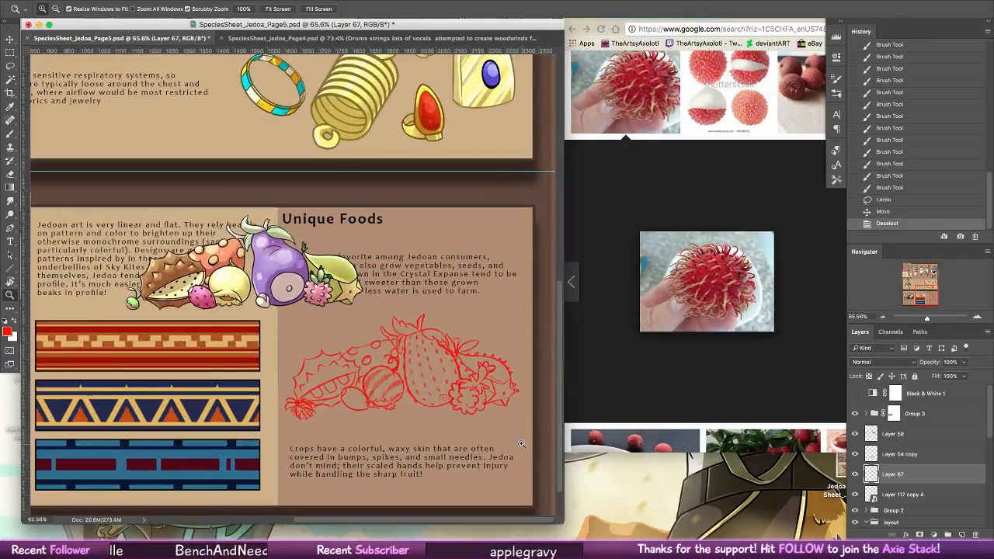
pyautogui.click(893, 458)
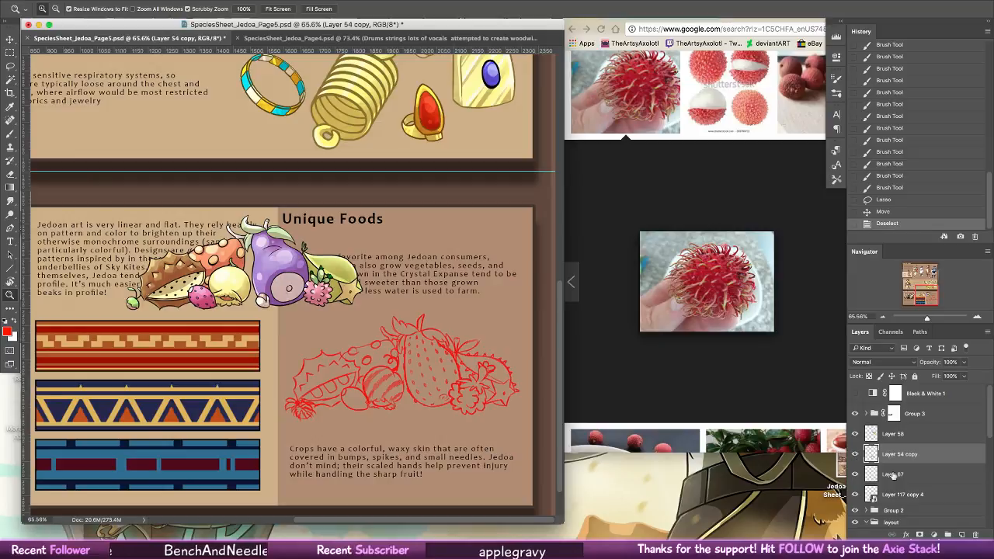
pyautogui.click(896, 494)
pyautogui.click(856, 494)
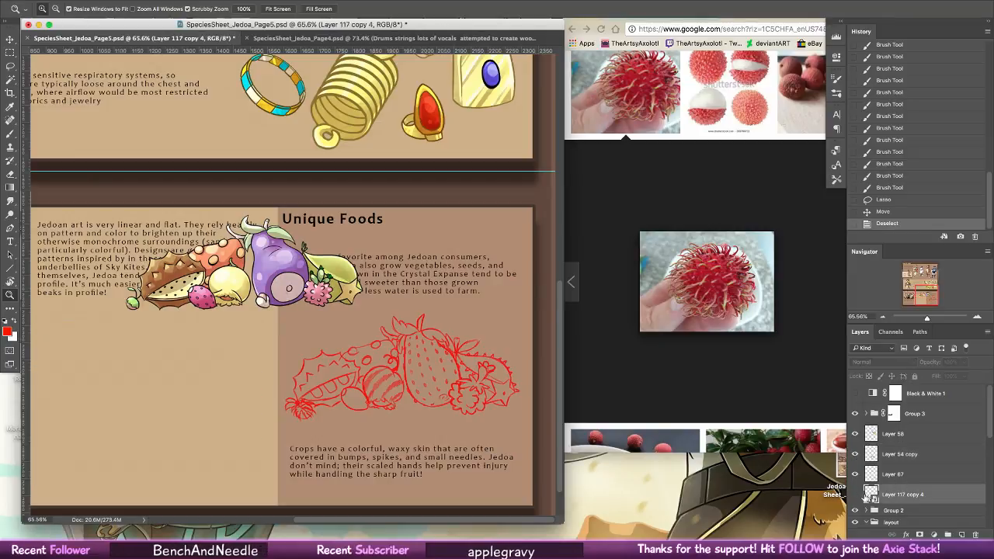
pyautogui.click(857, 494)
pyautogui.click(894, 455)
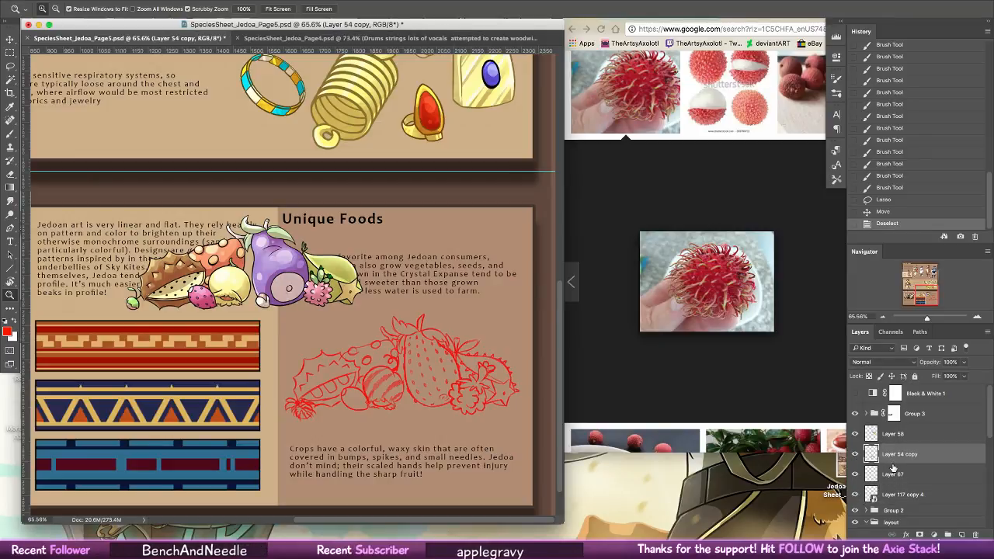
pyautogui.click(856, 455)
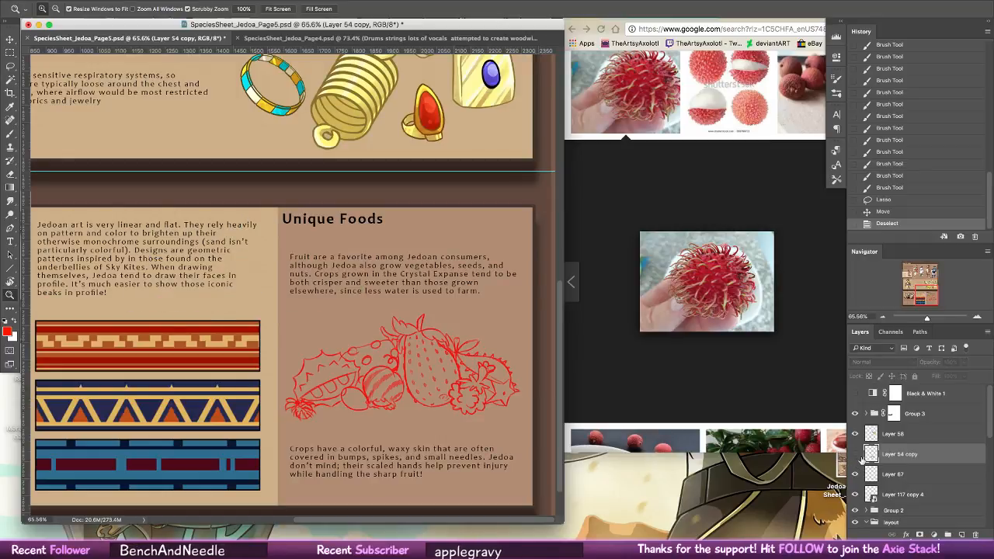
pyautogui.click(856, 455)
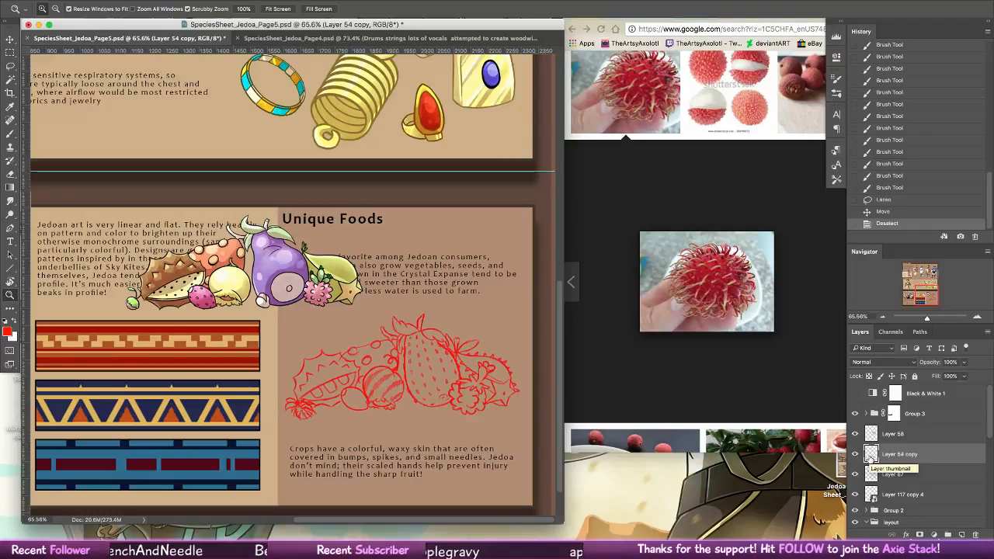
# - Save SpeciesSheet_Jedoa_Page5.psd and bring the whole page into view
pyautogui.hotkey('ctrl', 's')
pyautogui.keyDown('alt'); pyautogui.click(423, 305); pyautogui.keyUp('alt')
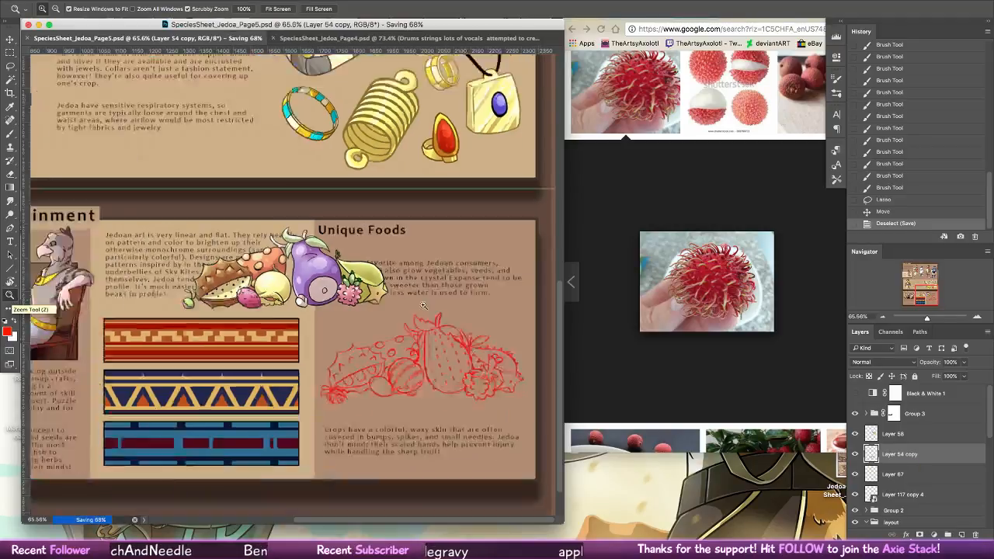
pyautogui.moveTo(424, 306)
pyautogui.mouseDown()
pyautogui.moveTo(399, 306)
pyautogui.moveTo(430, 290)
pyautogui.mouseUp()
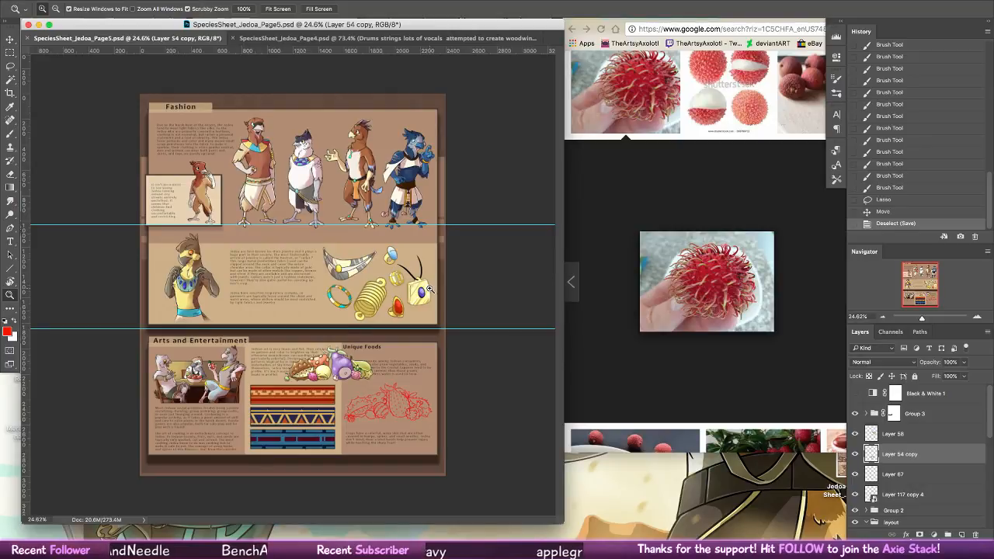
# - Close the browser's fruit photo and Bulbapedia berry references, and reposition the Photoshop document window in the middle of the screen
pyautogui.click(662, 200)
pyautogui.click(713, 13)
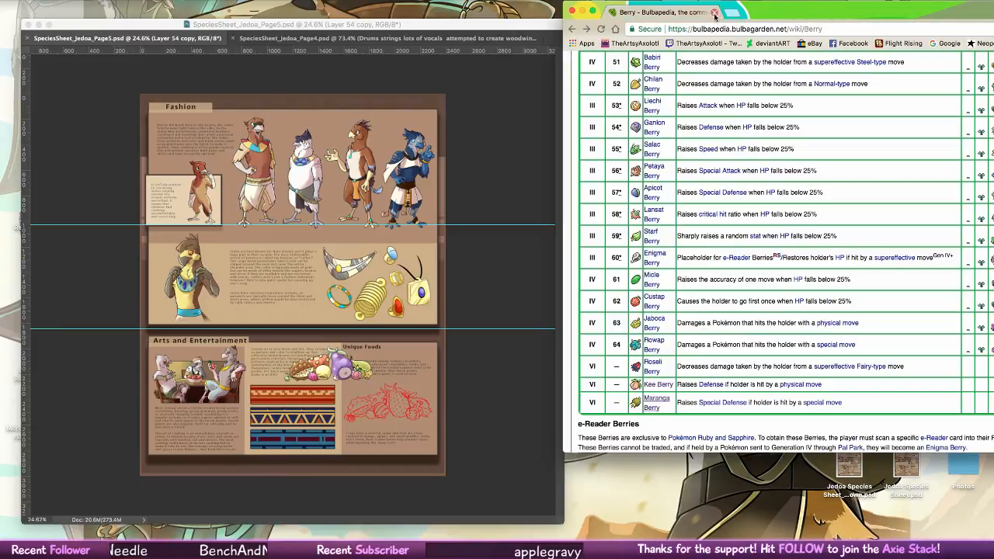
pyautogui.click(715, 14)
pyautogui.click(649, 166)
pyautogui.click(435, 155)
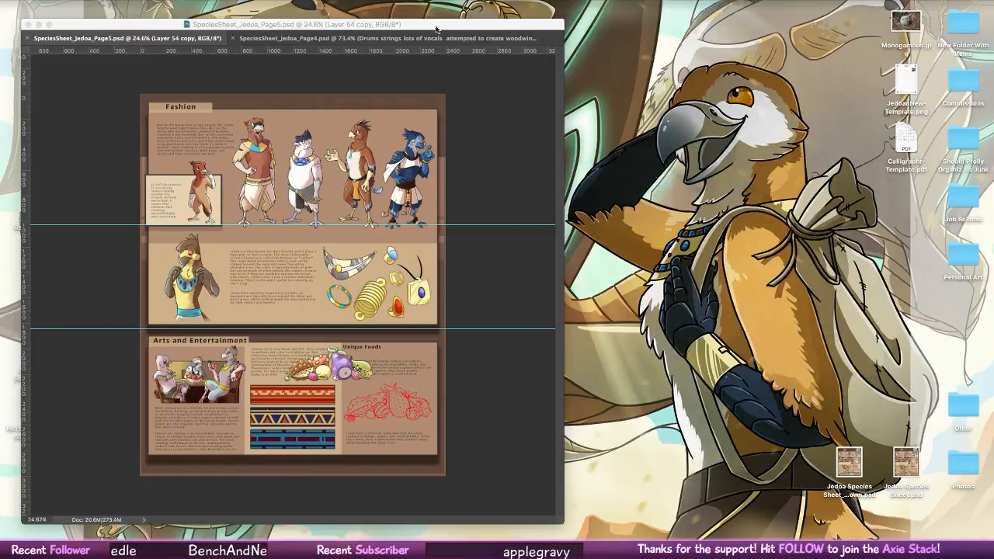
pyautogui.moveTo(436, 25)
pyautogui.mouseDown()
pyautogui.moveTo(642, 274)
pyautogui.moveTo(577, 194)
pyautogui.moveTo(466, 109)
pyautogui.moveTo(436, 27)
pyautogui.mouseUp()
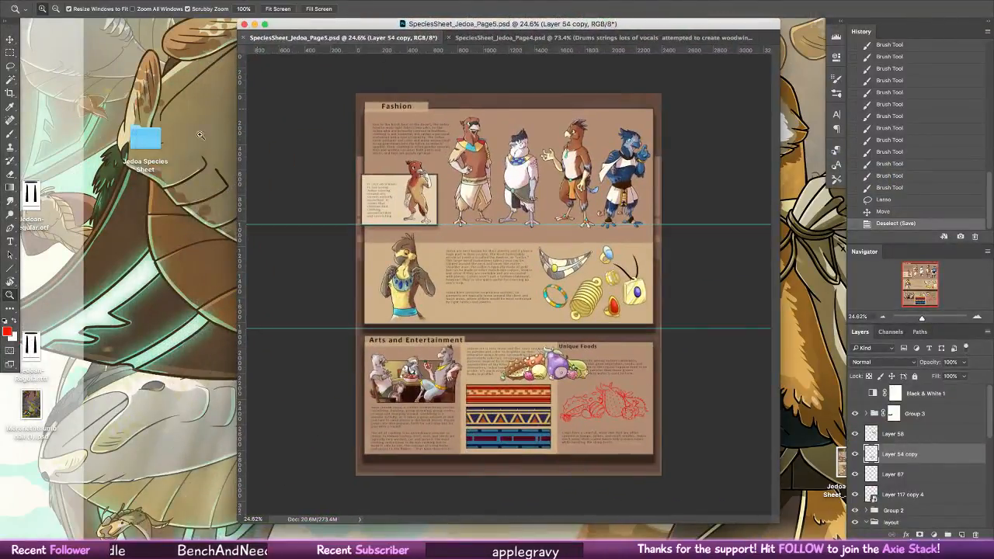
# - Open the Jedoa Species Sheet folder on the desktop, preview SpeciesSheet_Jedoa_Page7.psd, and close the folder
pyautogui.doubleClick(147, 138)
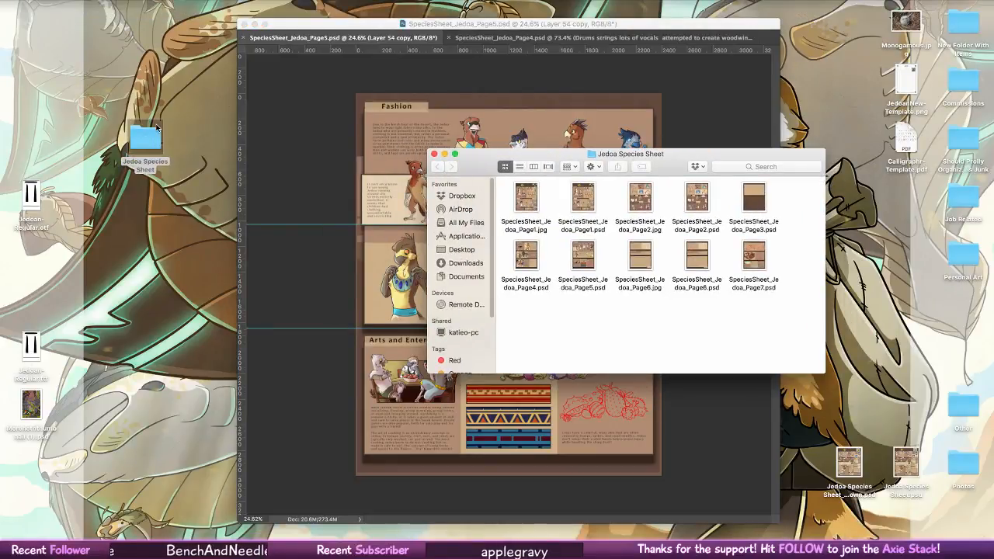
pyautogui.click(642, 211)
pyautogui.click(754, 260)
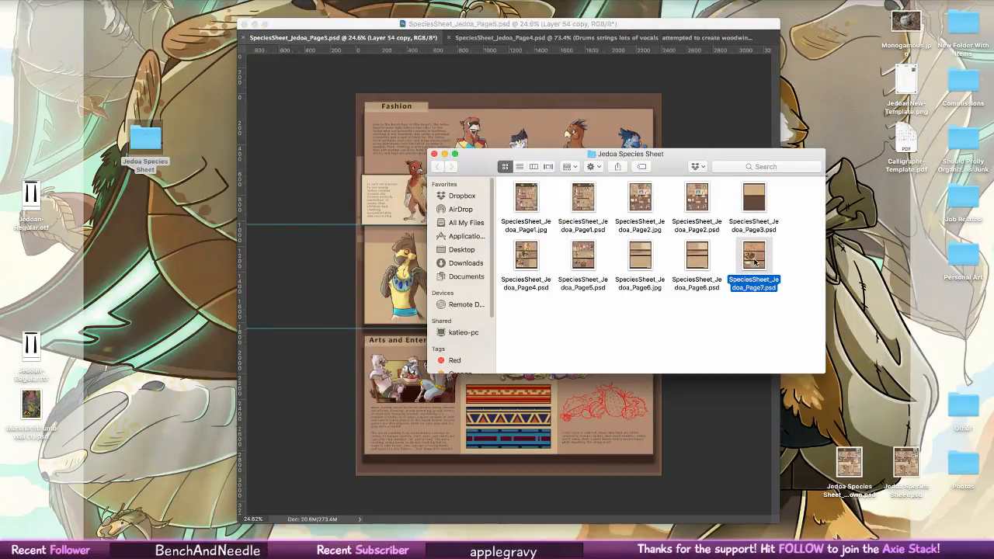
pyautogui.press('space')
pyautogui.press('space')
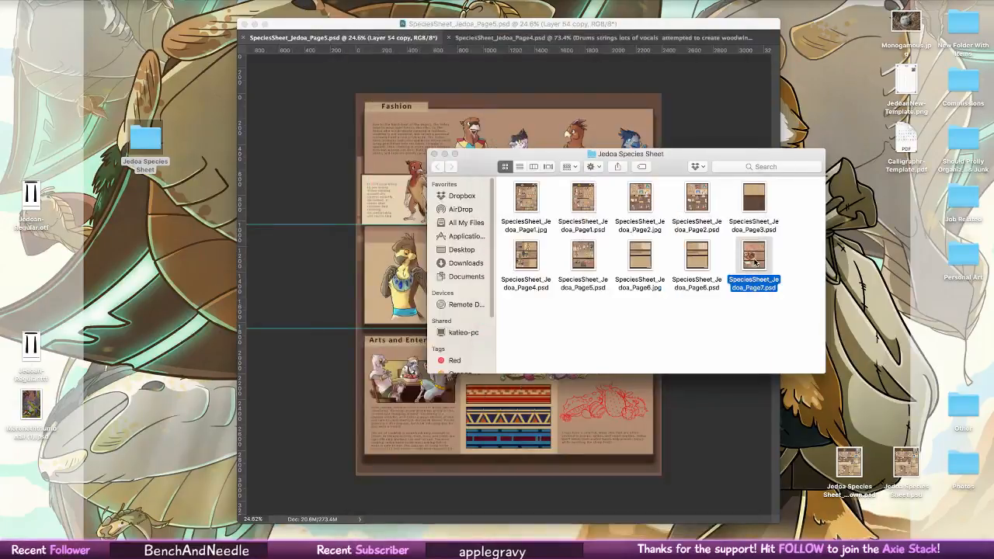
pyautogui.click(434, 154)
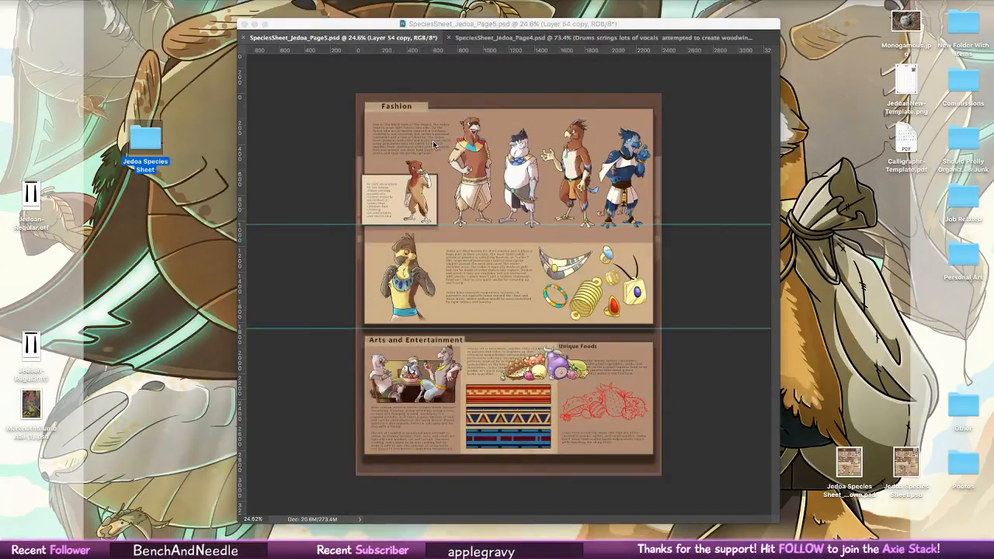